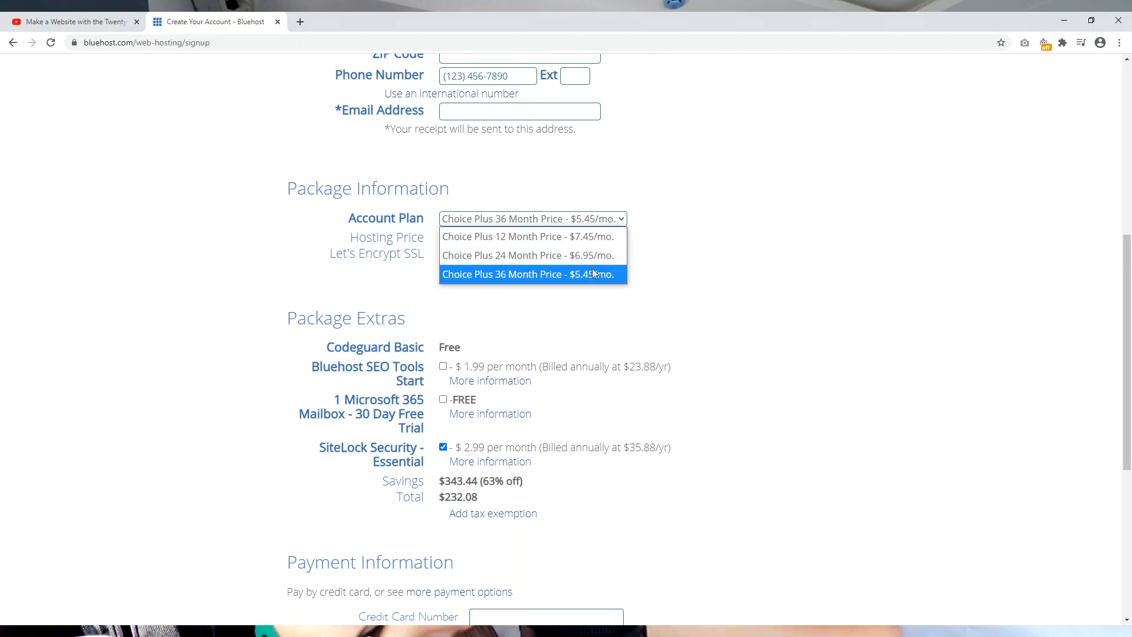
Step: Remove SiteLock Security from the 36-month Choice Plus order, totalling $196.20, and submit it
left_click(443, 448)
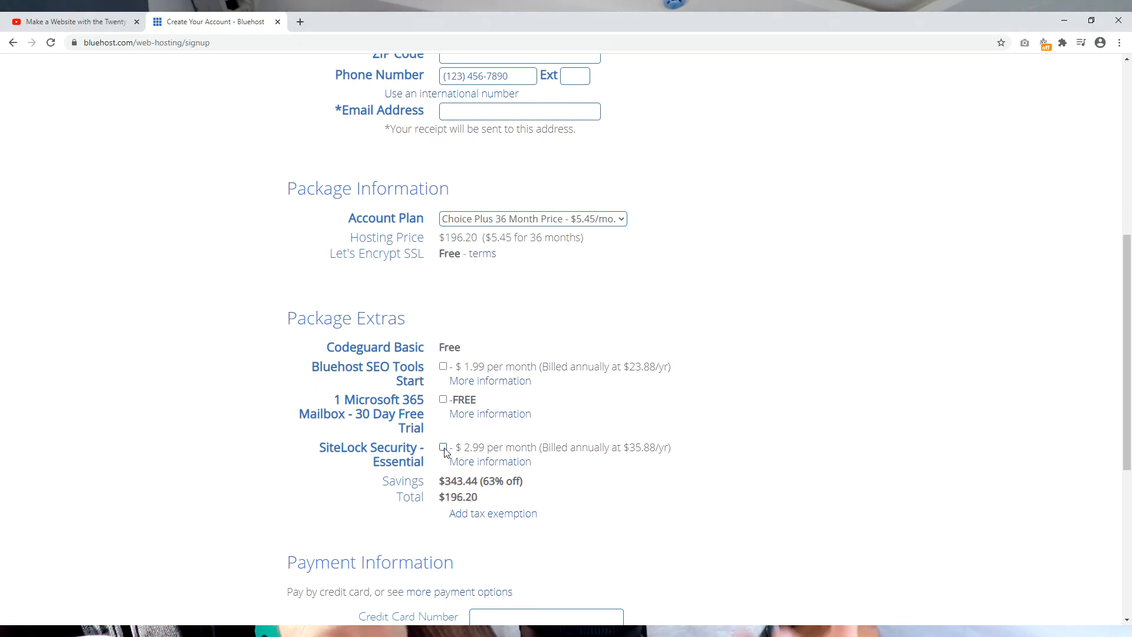
left_click_drag(1128, 267, 1127, 433)
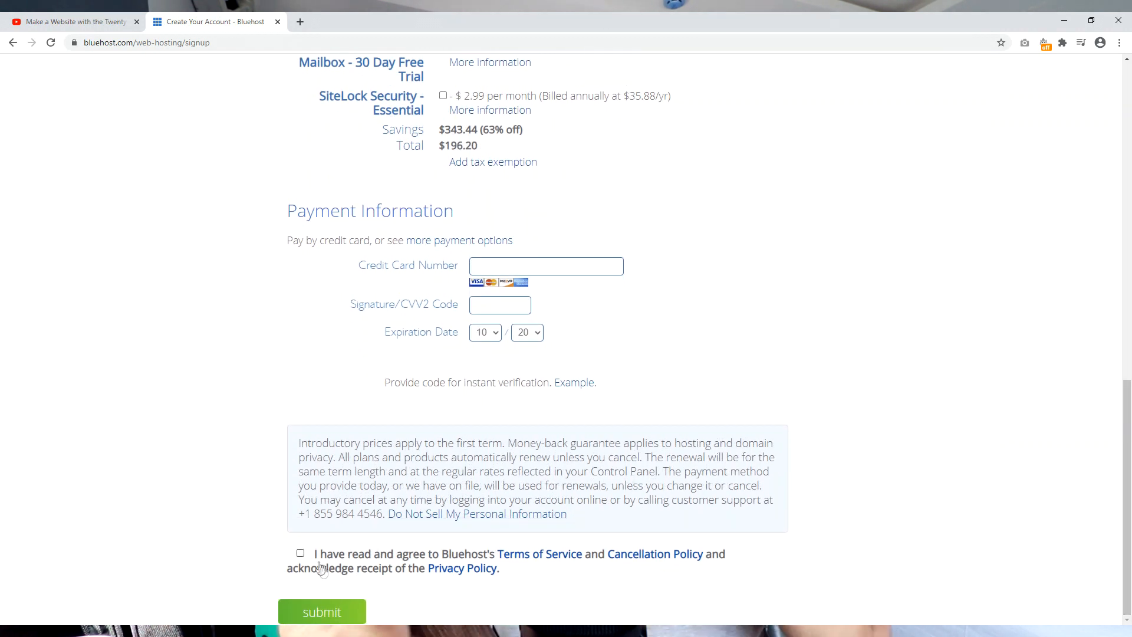
left_click(314, 614)
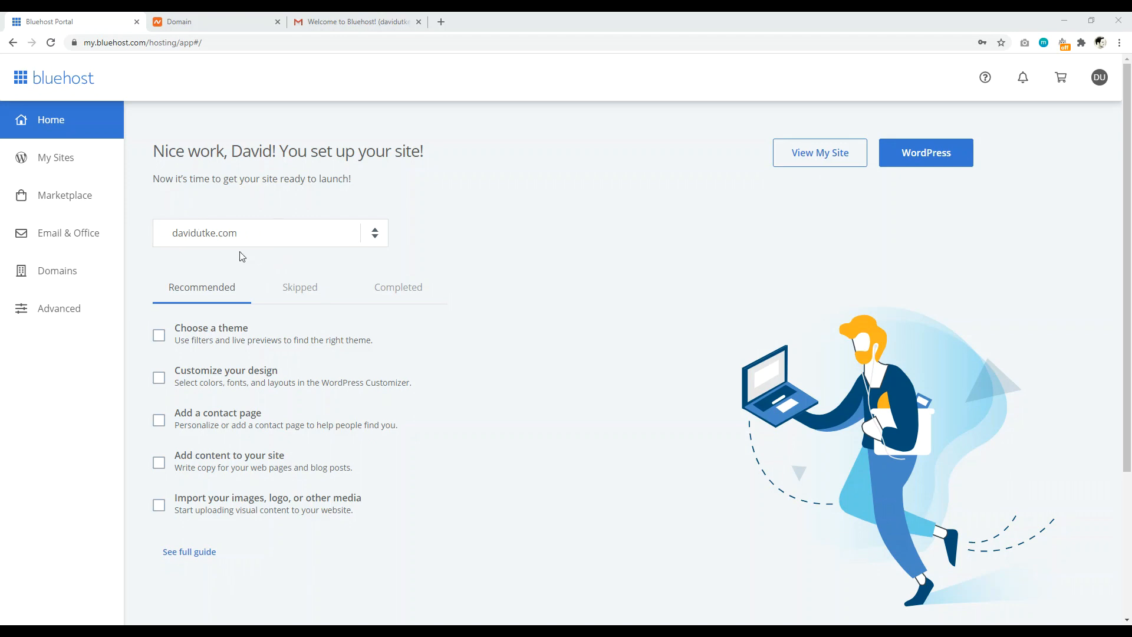
Step: Confirm davidutke.com's nameservers stay on Custom DNS in Namecheap, then go to the welcome email
left_click(201, 21)
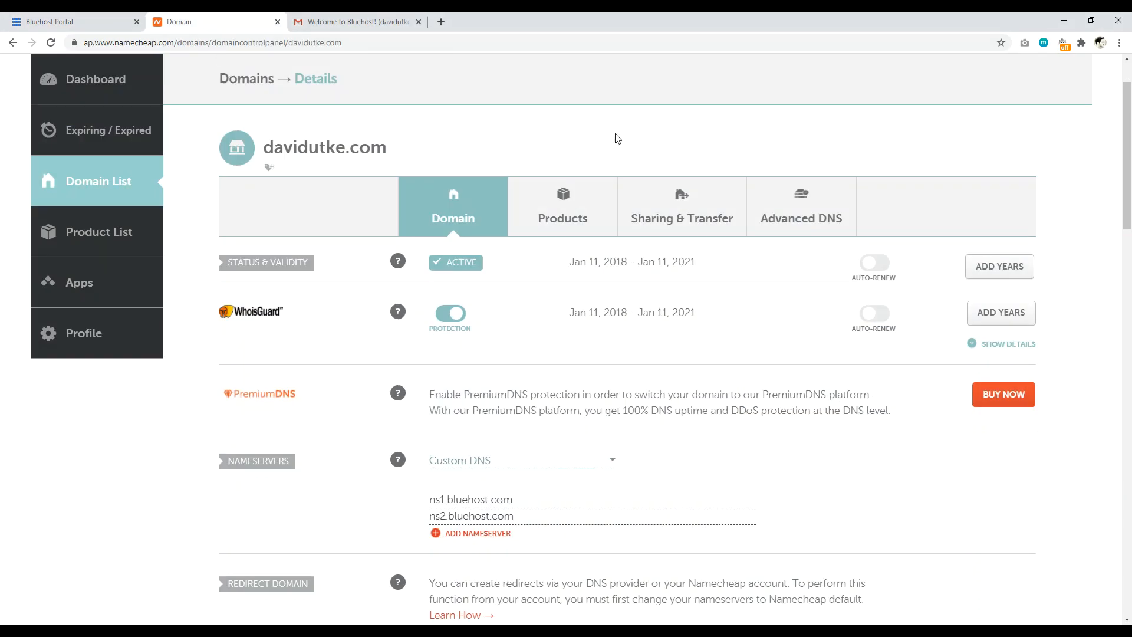
left_click_drag(387, 152, 276, 149)
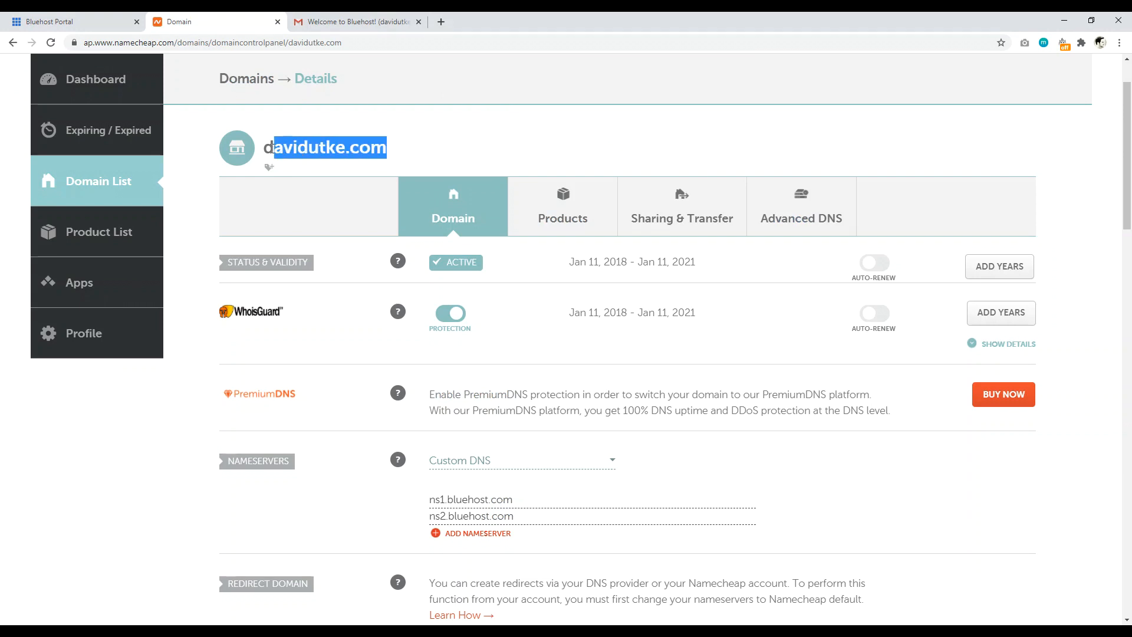
left_click(400, 139)
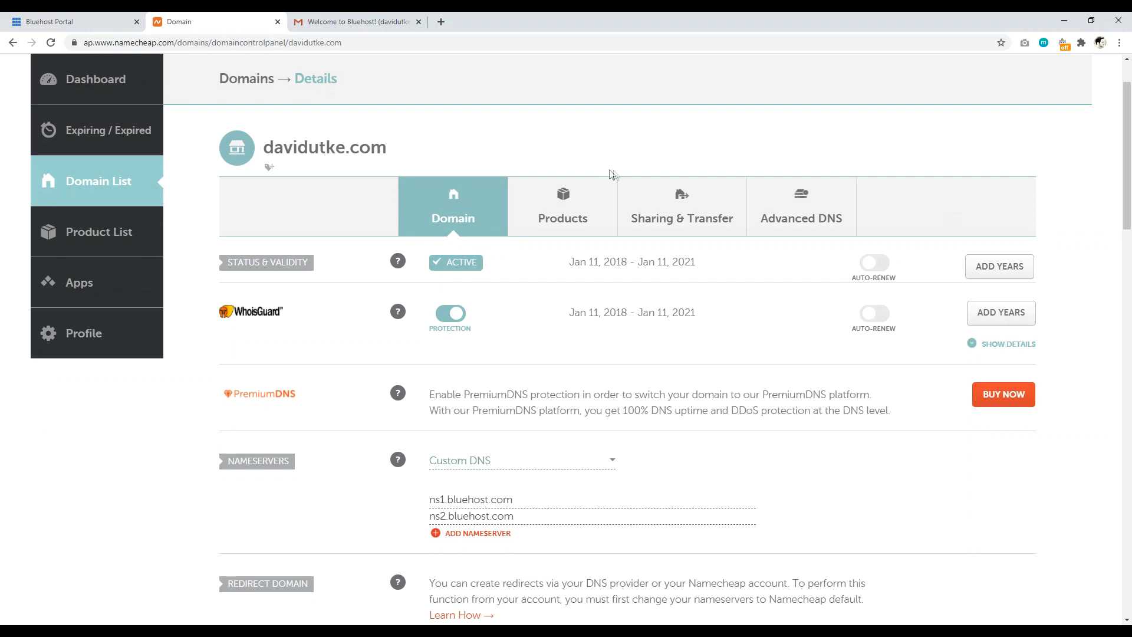
scroll(748, 220, "down", 3)
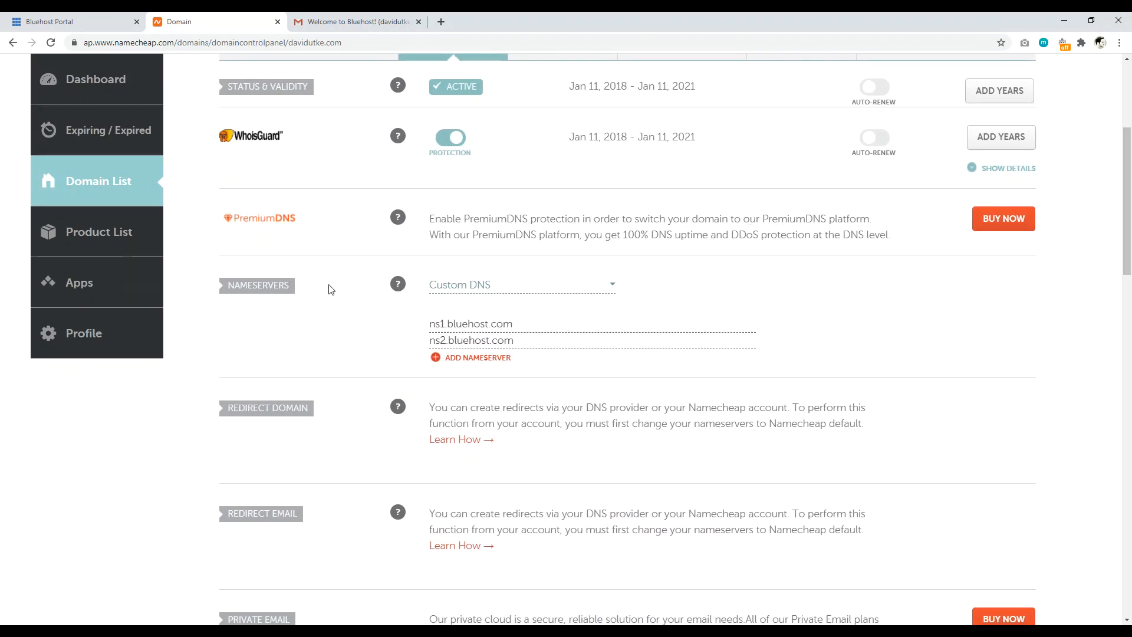
left_click_drag(295, 289, 244, 288)
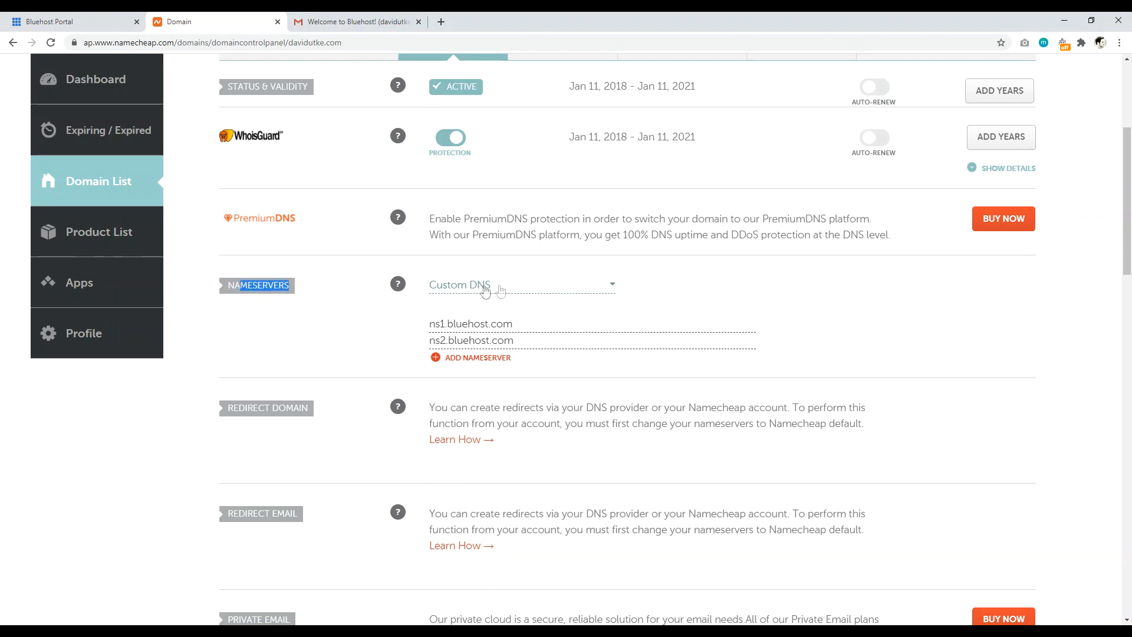
left_click(594, 289)
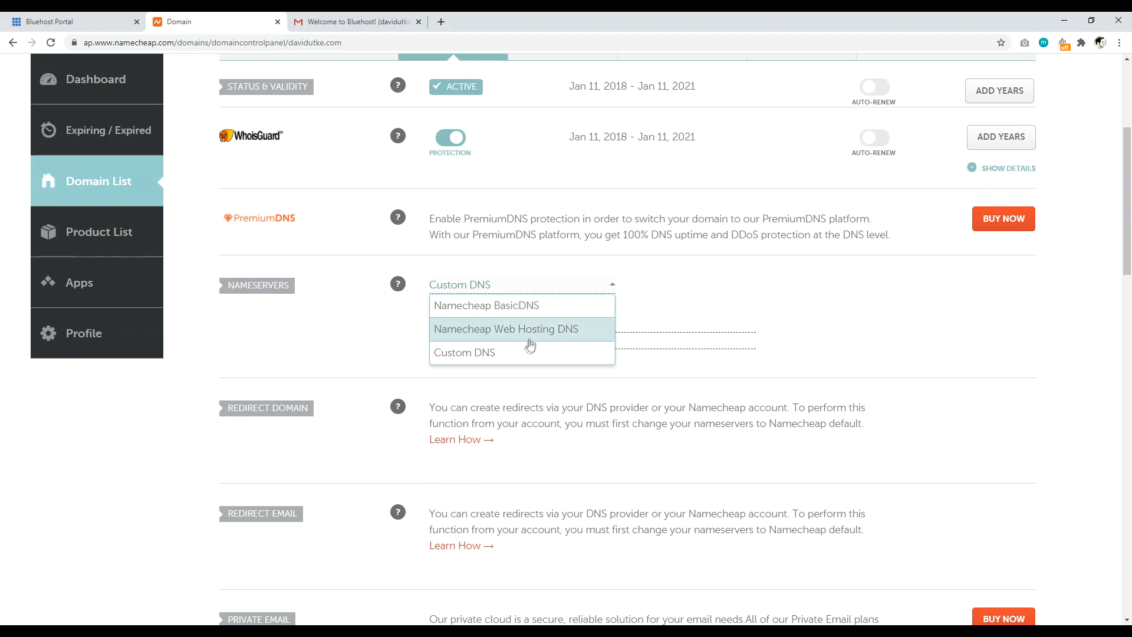
left_click(519, 352)
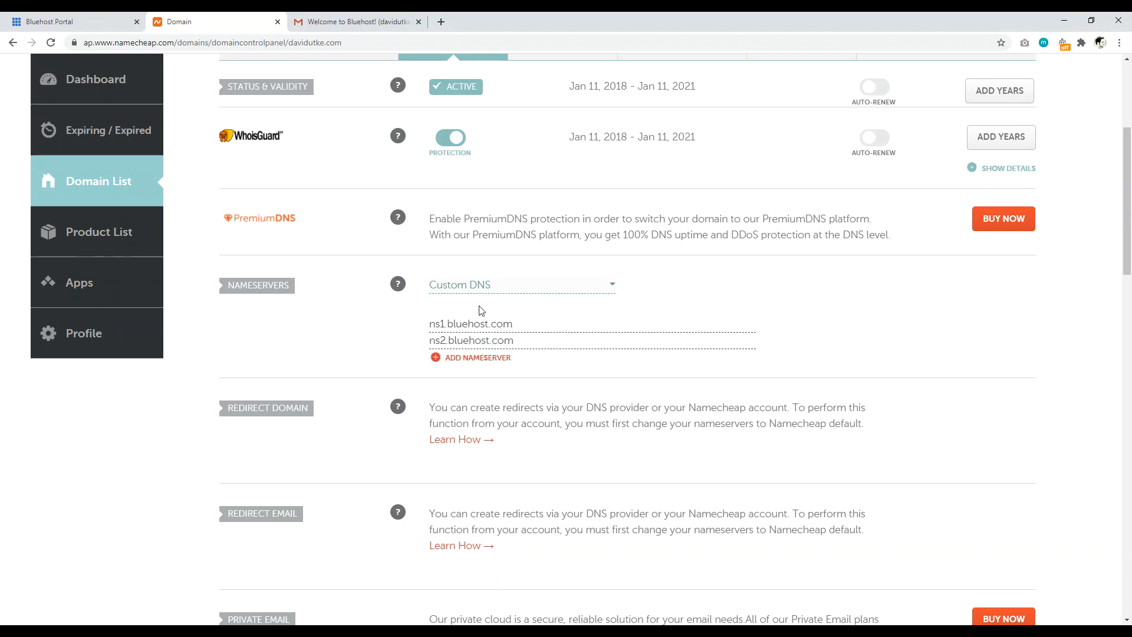
left_click(353, 21)
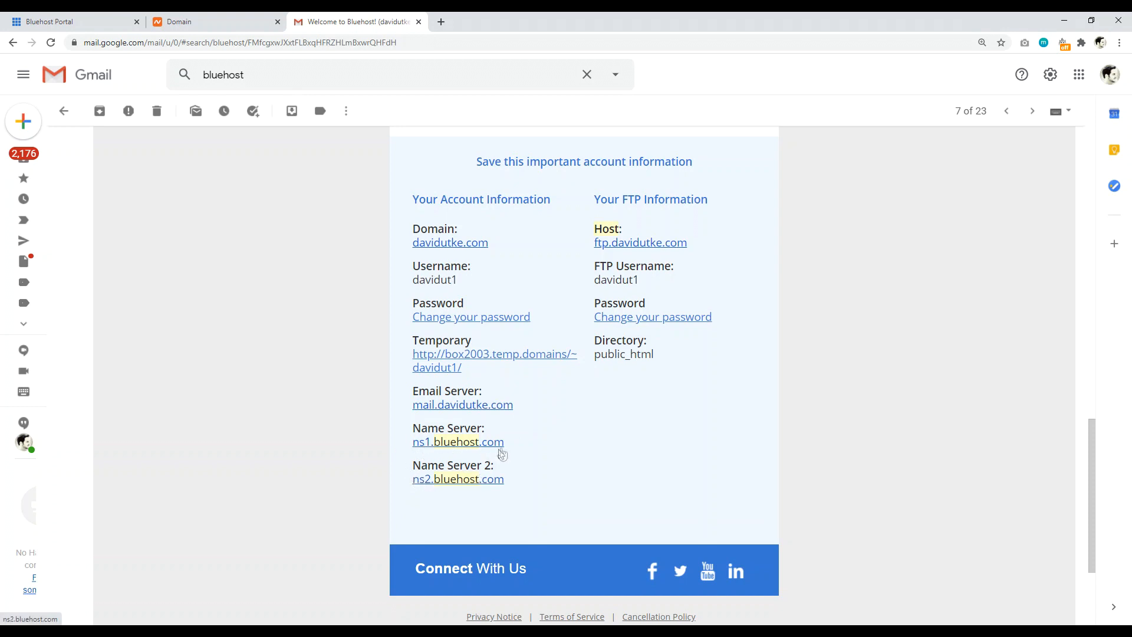
Step: Select ns1.bluehost.com in the Bluehost welcome email and return to Namecheap
left_click_drag(506, 444, 413, 442)
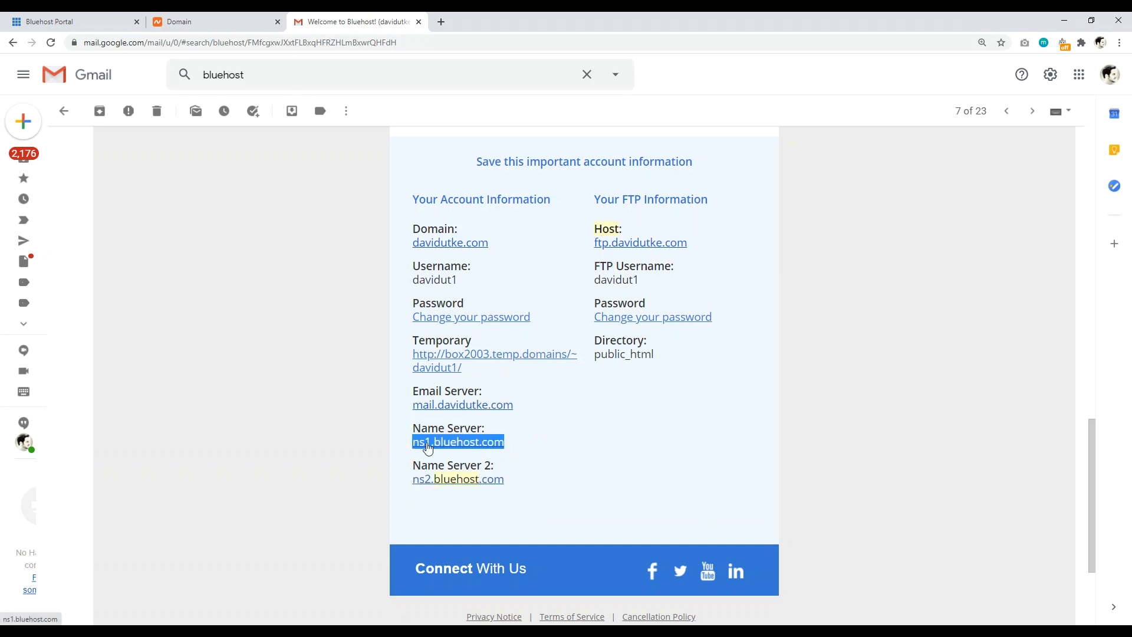
left_click(177, 22)
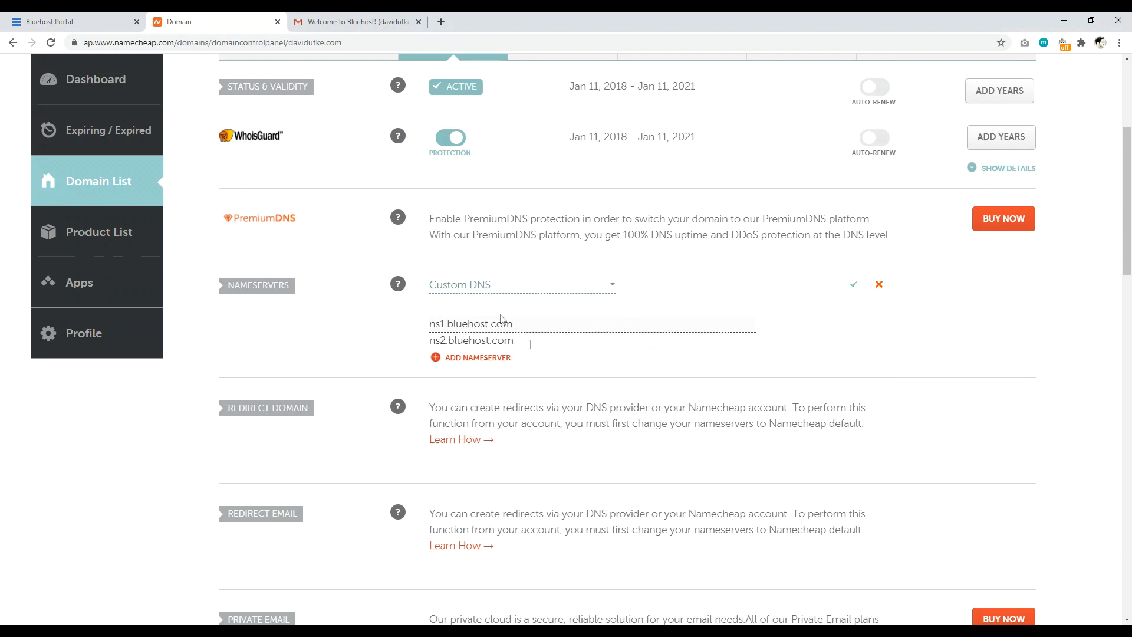
Step: Save ns1.bluehost.com and ns2.bluehost.com as davidutke.com's custom nameservers
left_click(629, 323)
left_click(854, 286)
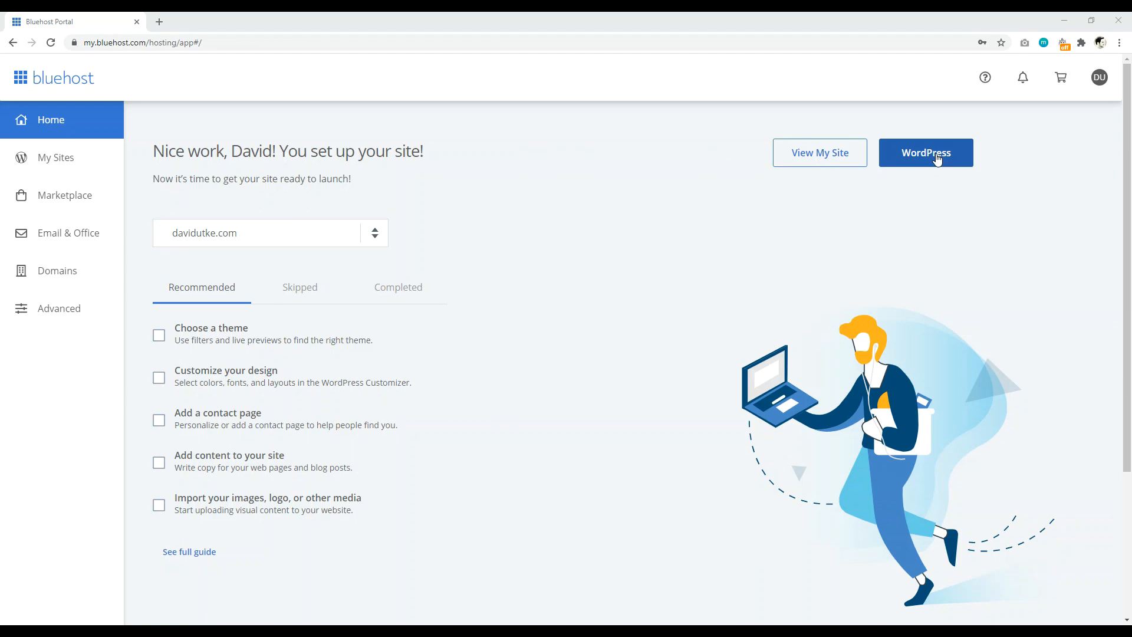
Step: Delete the existing davidutke.com site from My Sites and start adding a new site
left_click(46, 169)
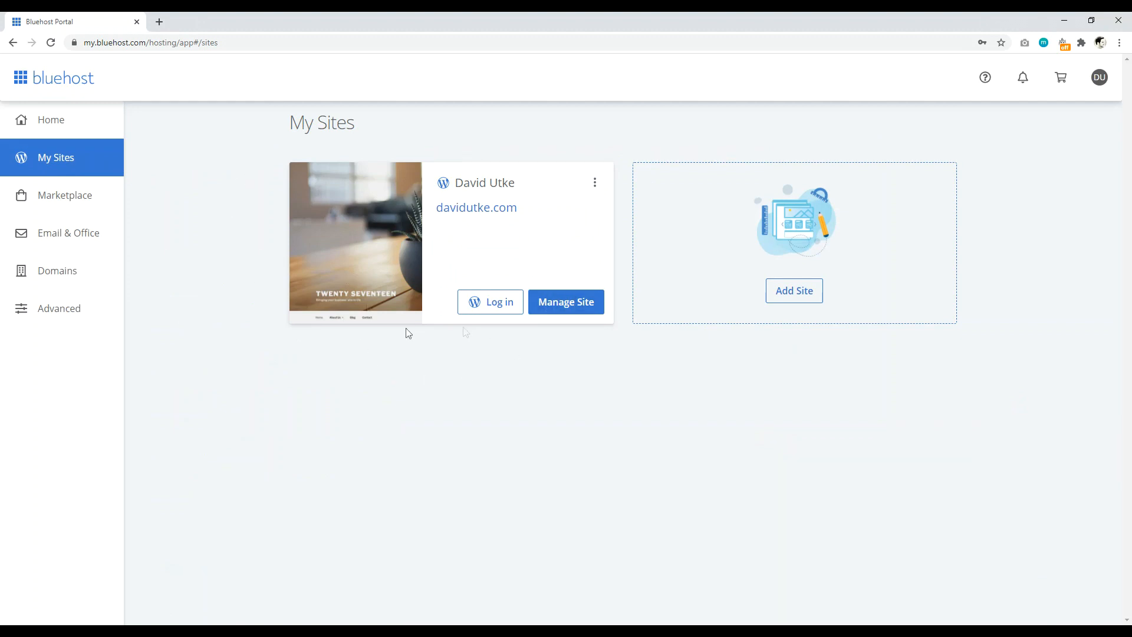
left_click(595, 183)
left_click(578, 217)
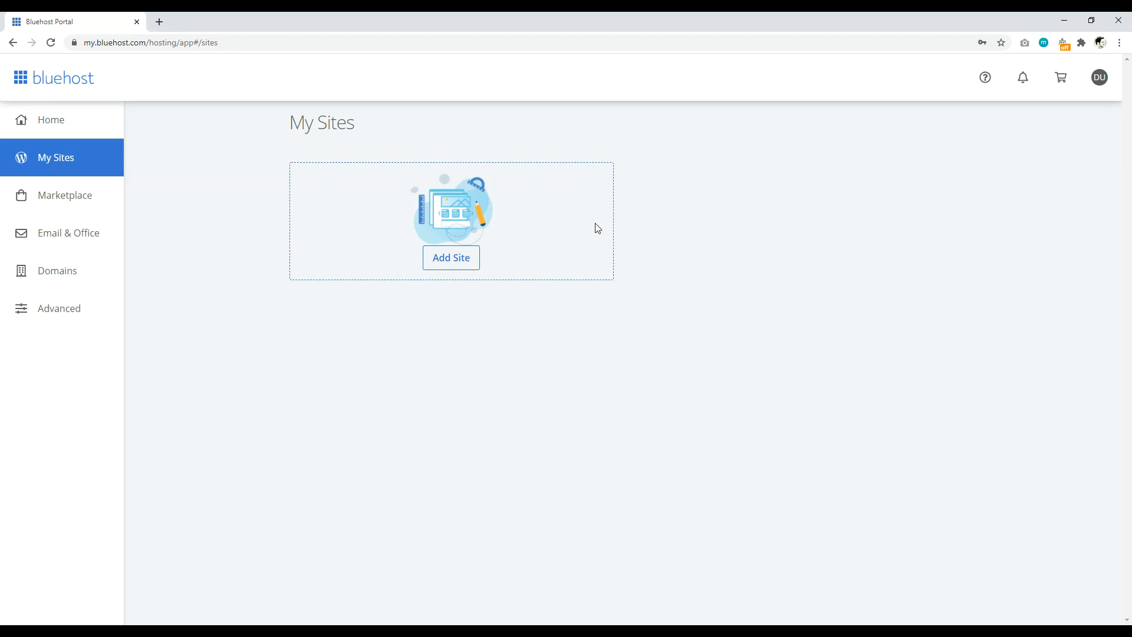
left_click(441, 258)
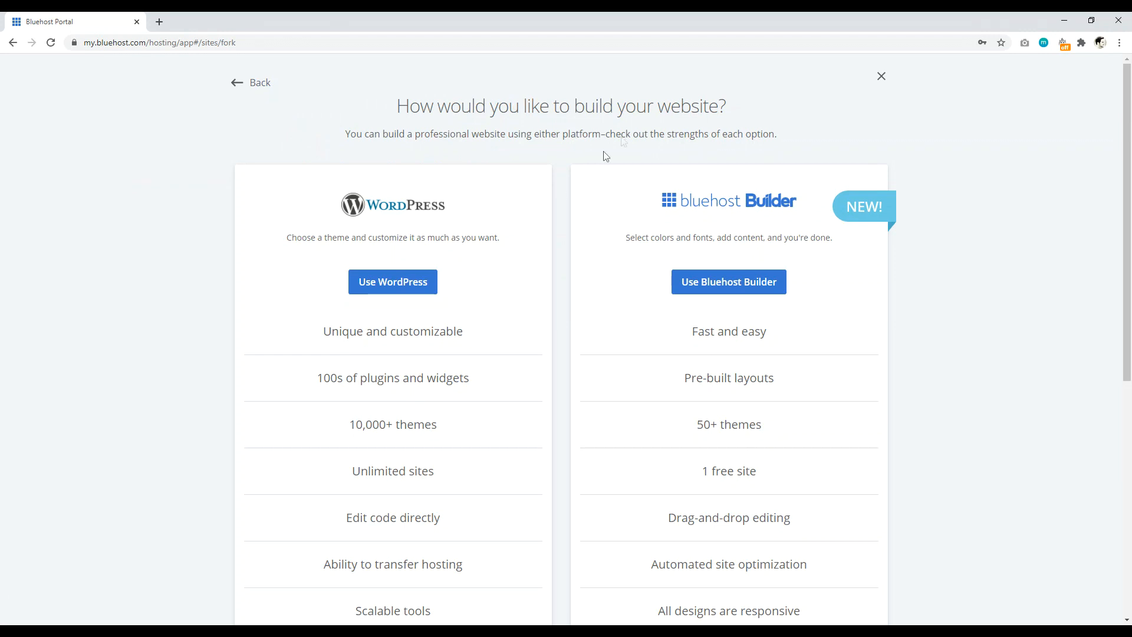
Step: Build with WordPress, using the owner's name as site name and tagline 'Hello World'
left_click(374, 282)
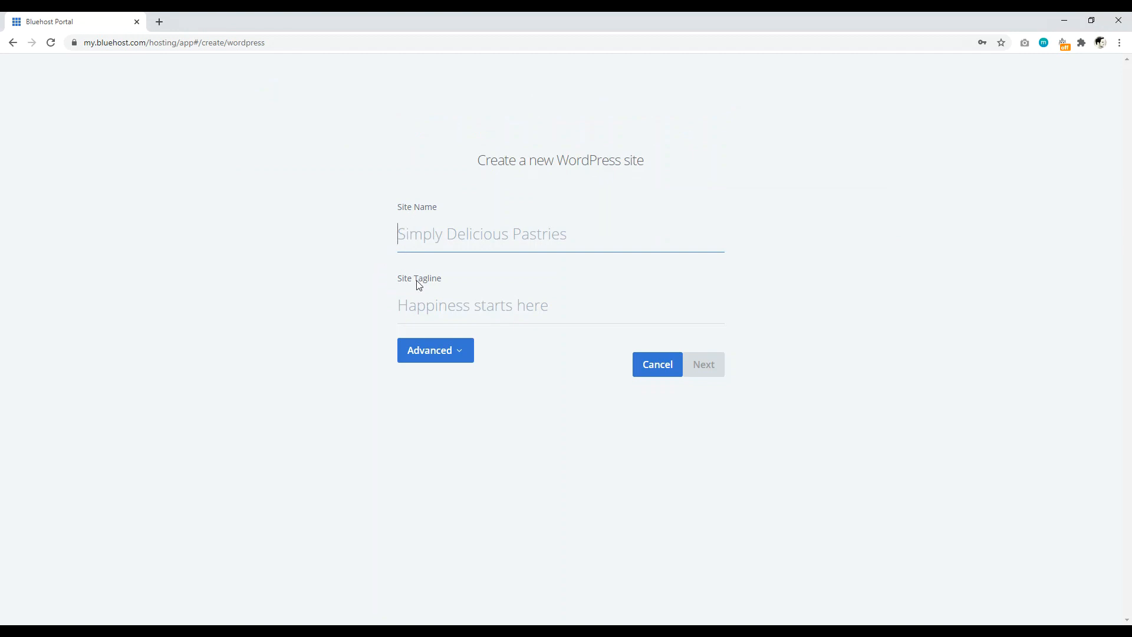
type("Davd")
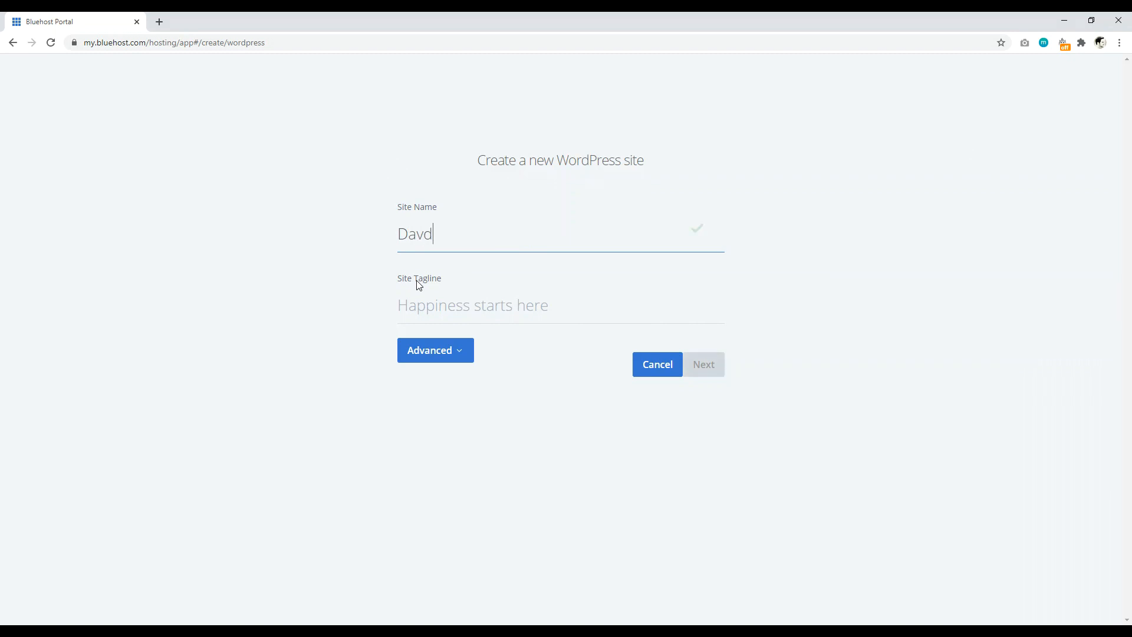
key("BackSpace")
type("id Utke")
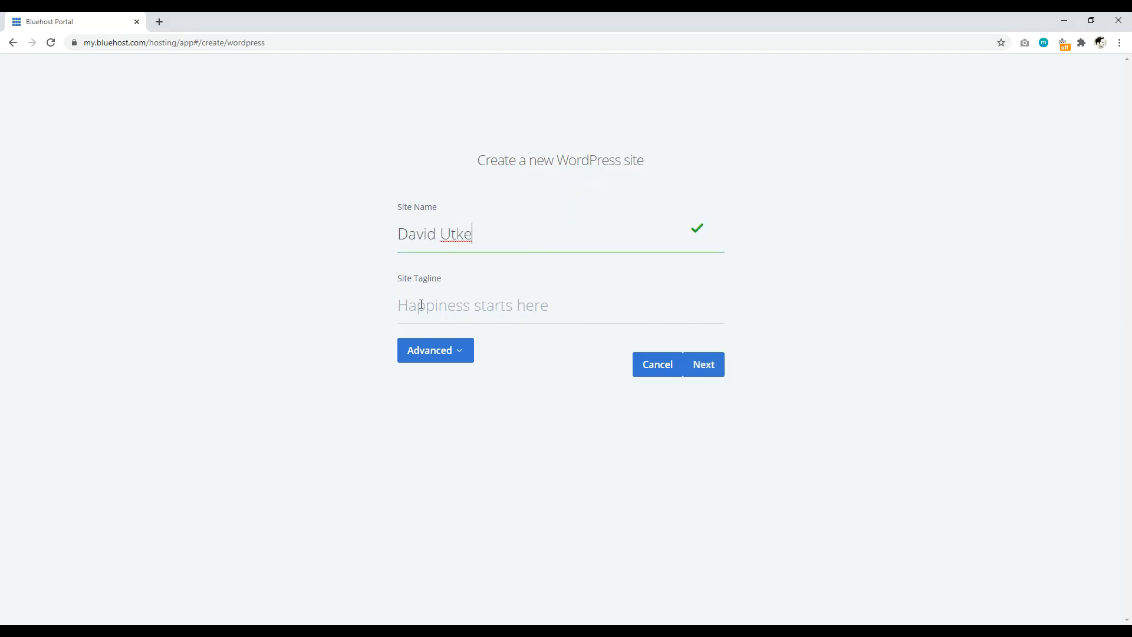
left_click(421, 304)
type("Hell")
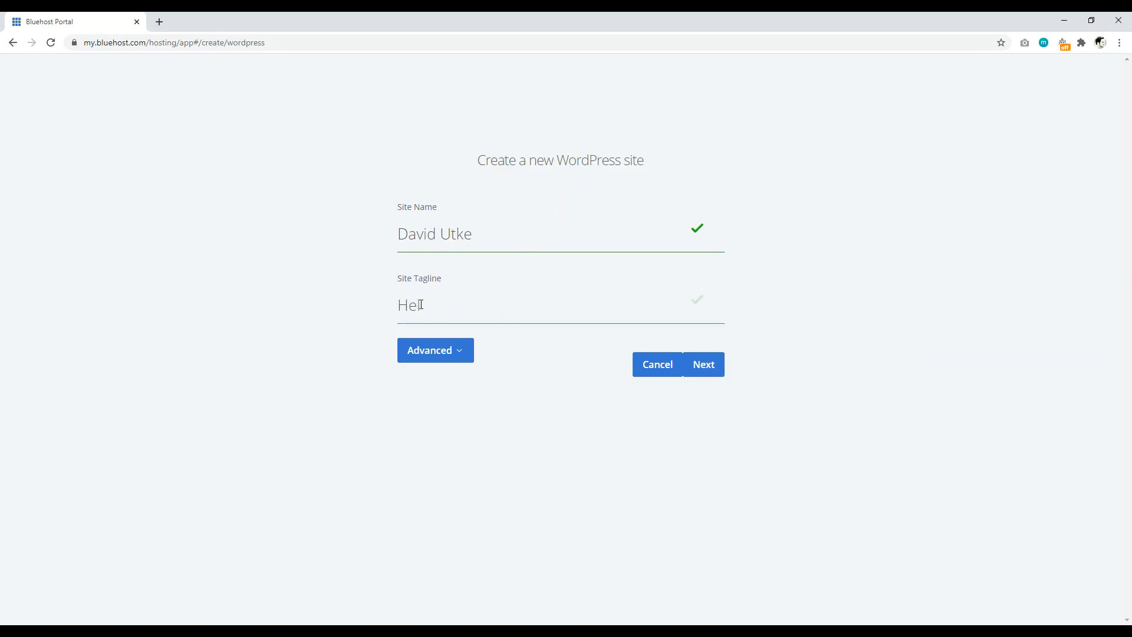
type("o World")
Step: Set an admin username and password under Advanced and continue to domain selection
left_click(462, 352)
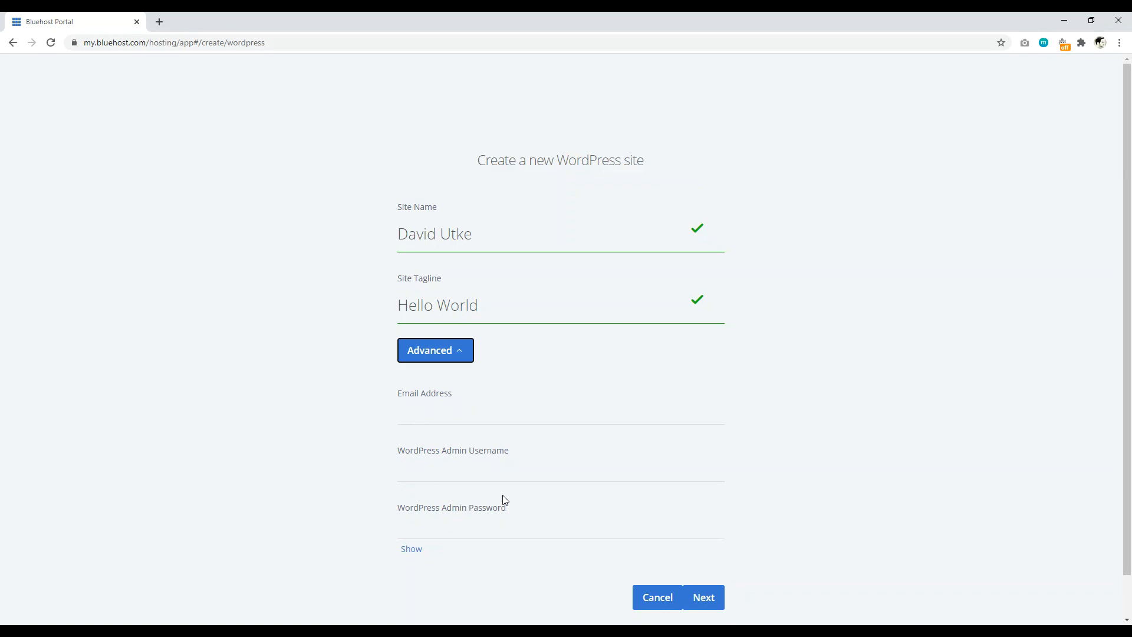
left_click(457, 472)
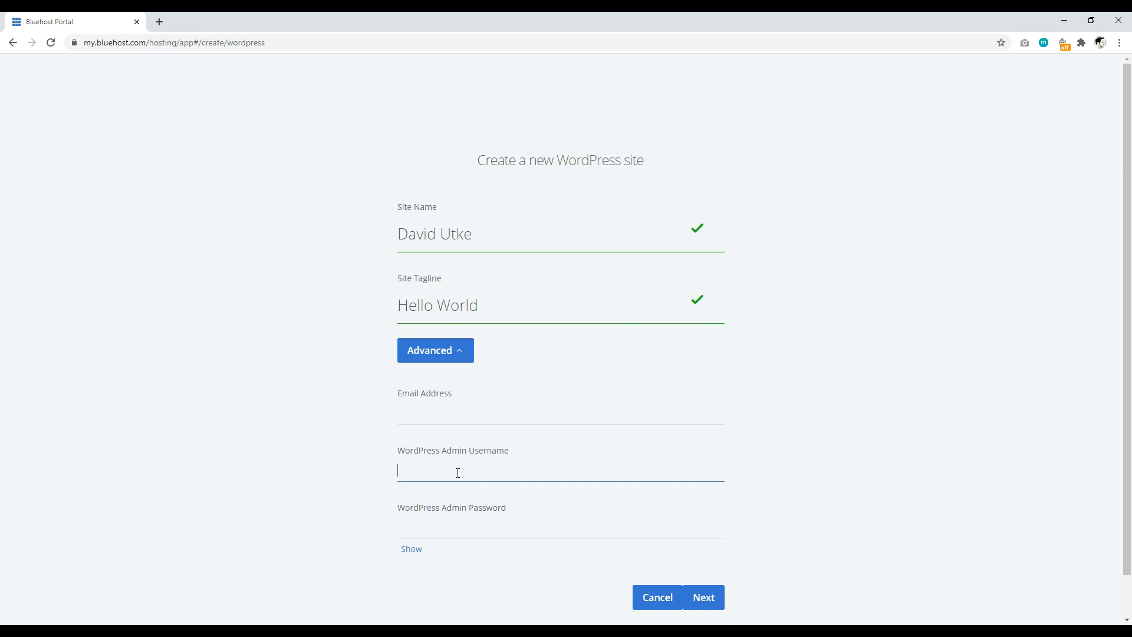
type("dpu123")
left_click(448, 520)
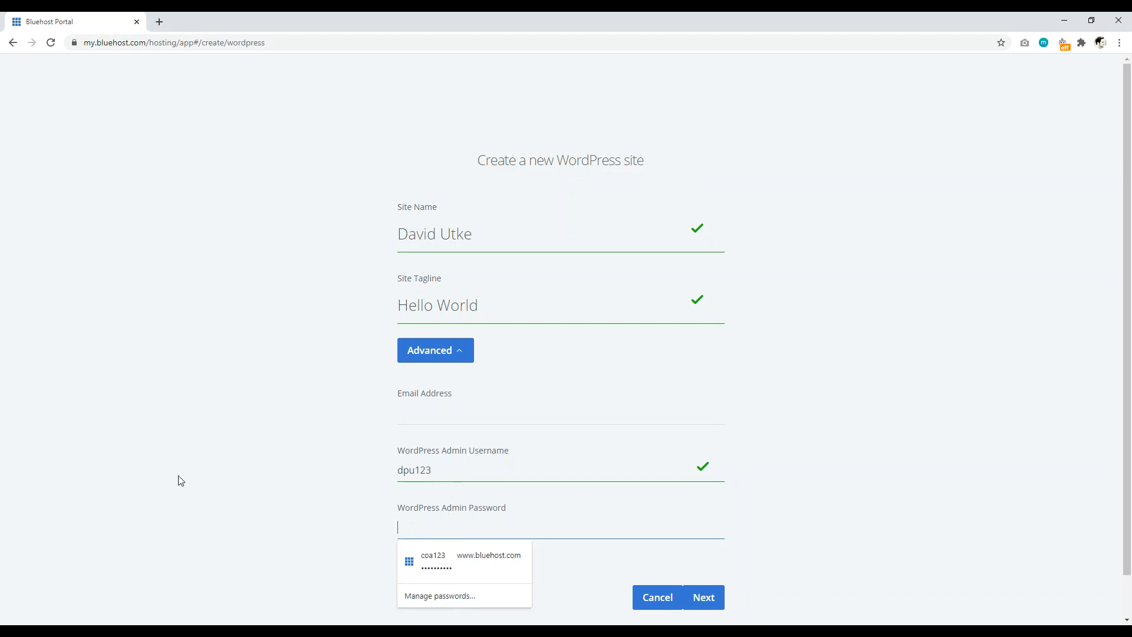
type("•••••••")
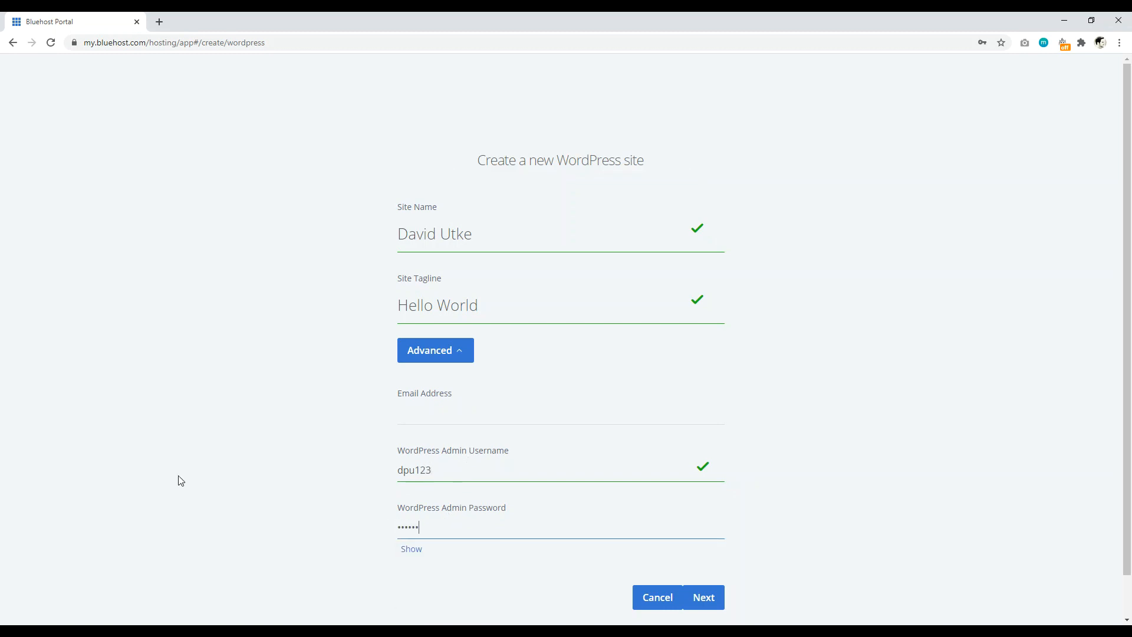
type("•••")
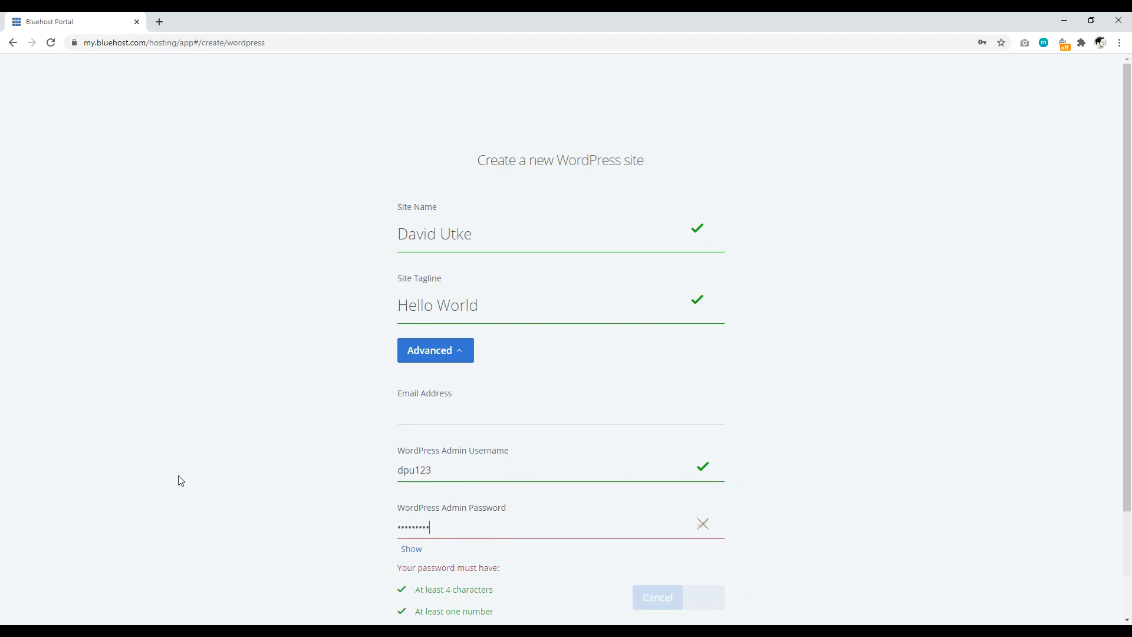
scroll(770, 412, "down", 1)
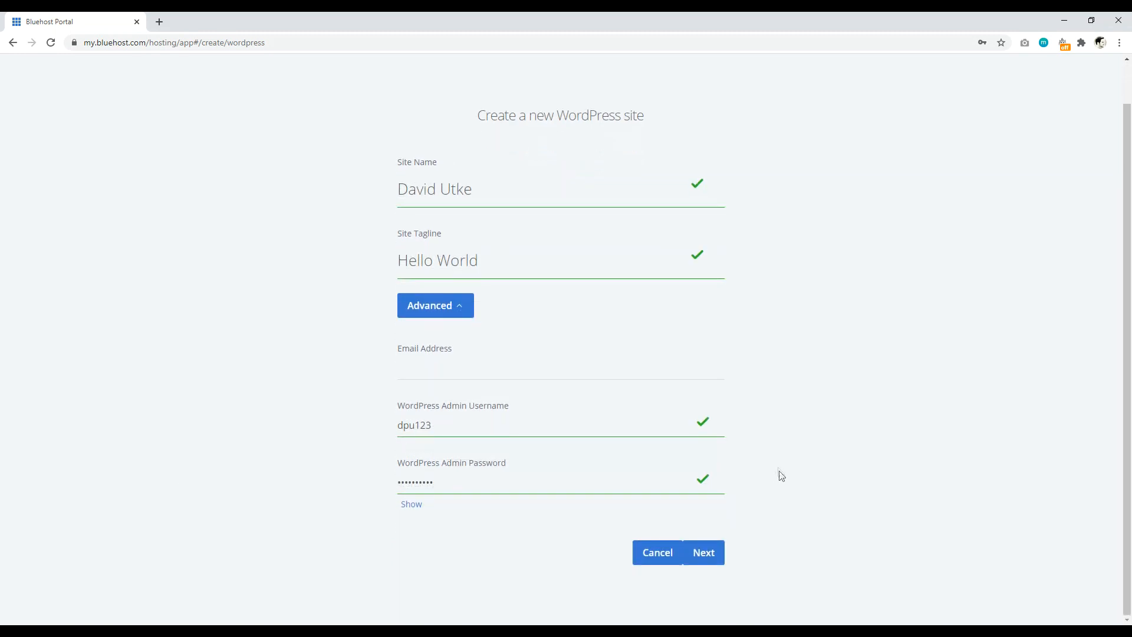
left_click(707, 557)
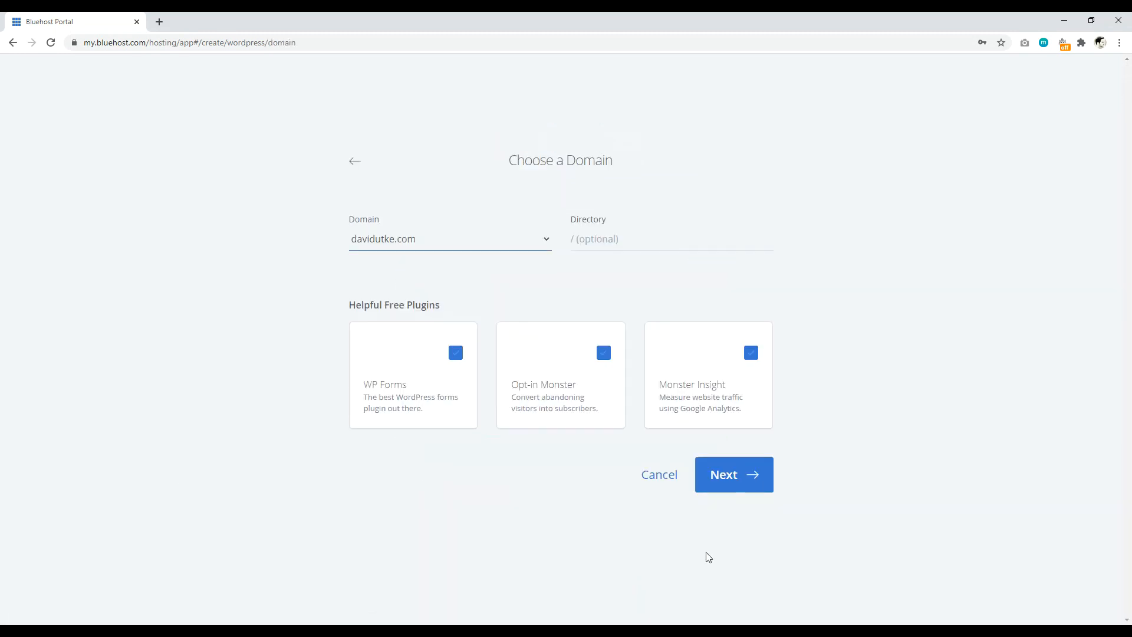
Step: Deselect the WP Forms, Opt-in Monster and Monster Insight plugins and install WordPress on davidutke.com
left_click(457, 354)
left_click(604, 354)
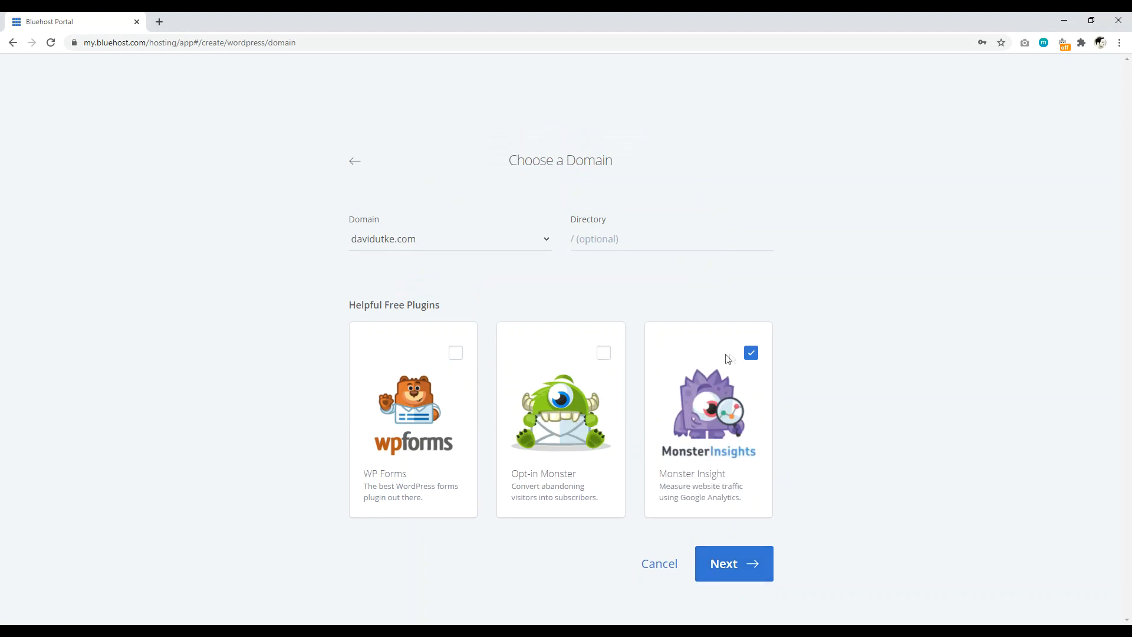
left_click(751, 354)
left_click(734, 565)
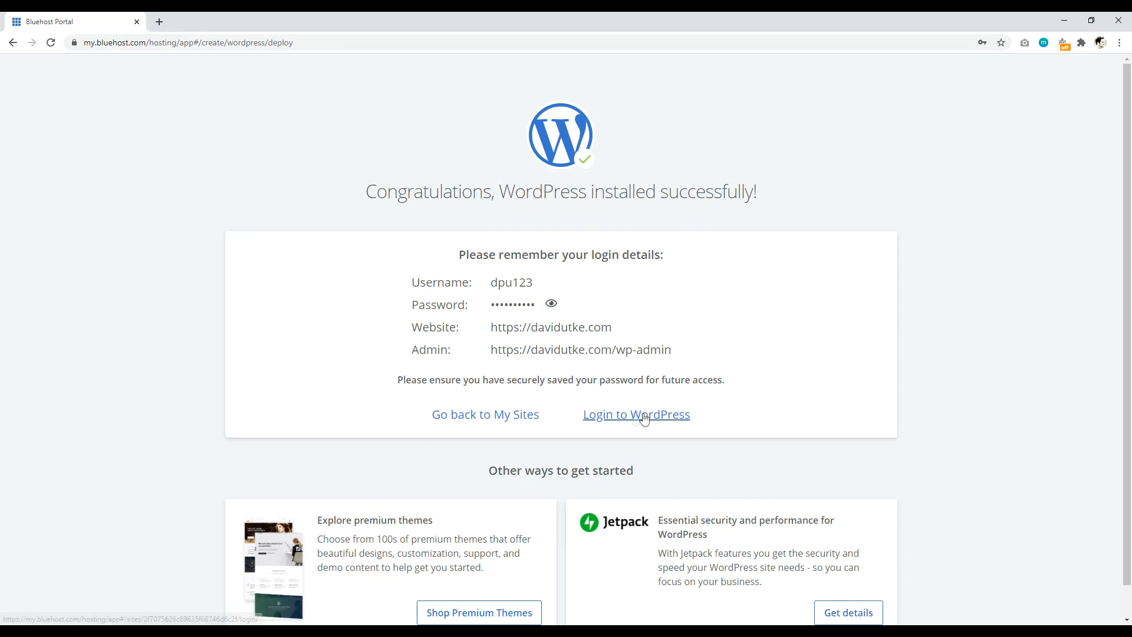
Step: Open the WordPress login link in a new tab and check its wp-admin address
right_click(622, 418)
left_click(649, 425)
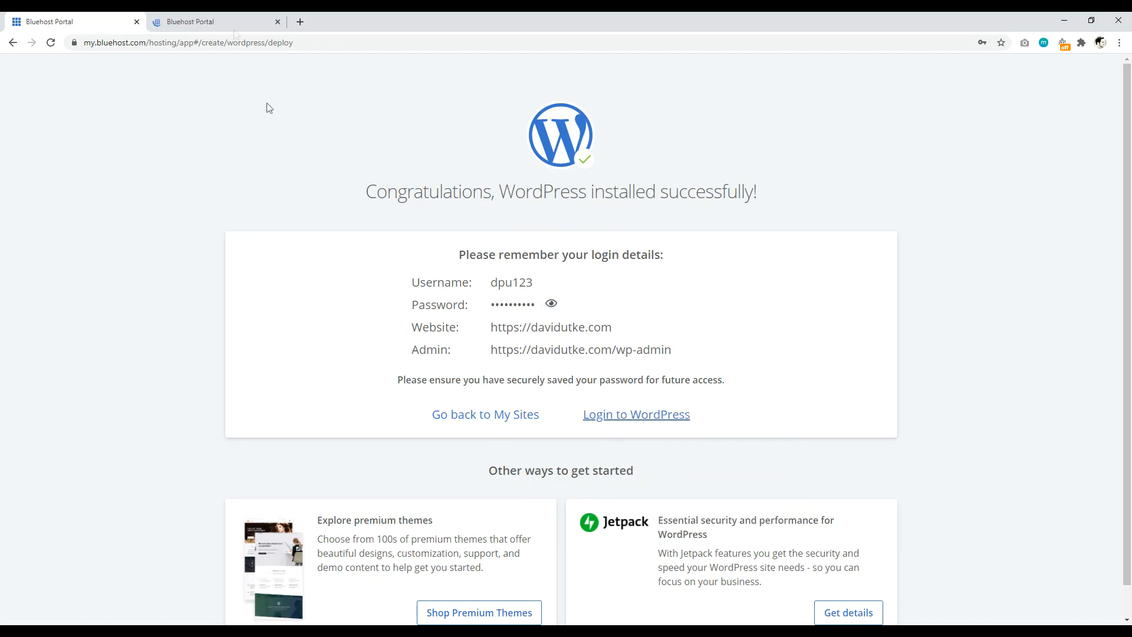
left_click(224, 22)
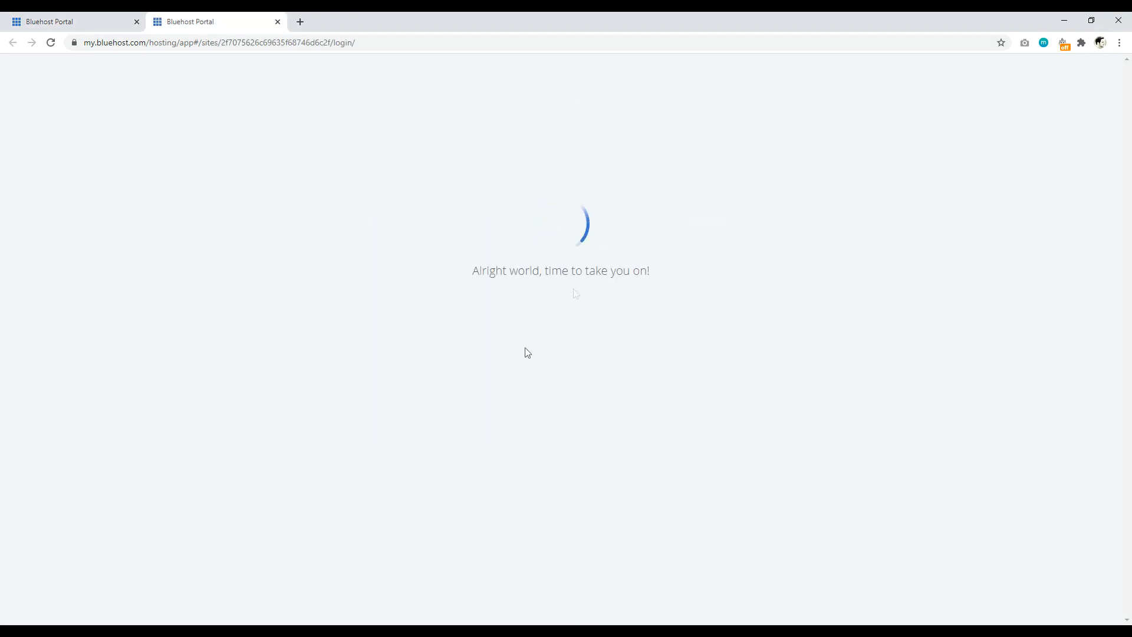
left_click(82, 22)
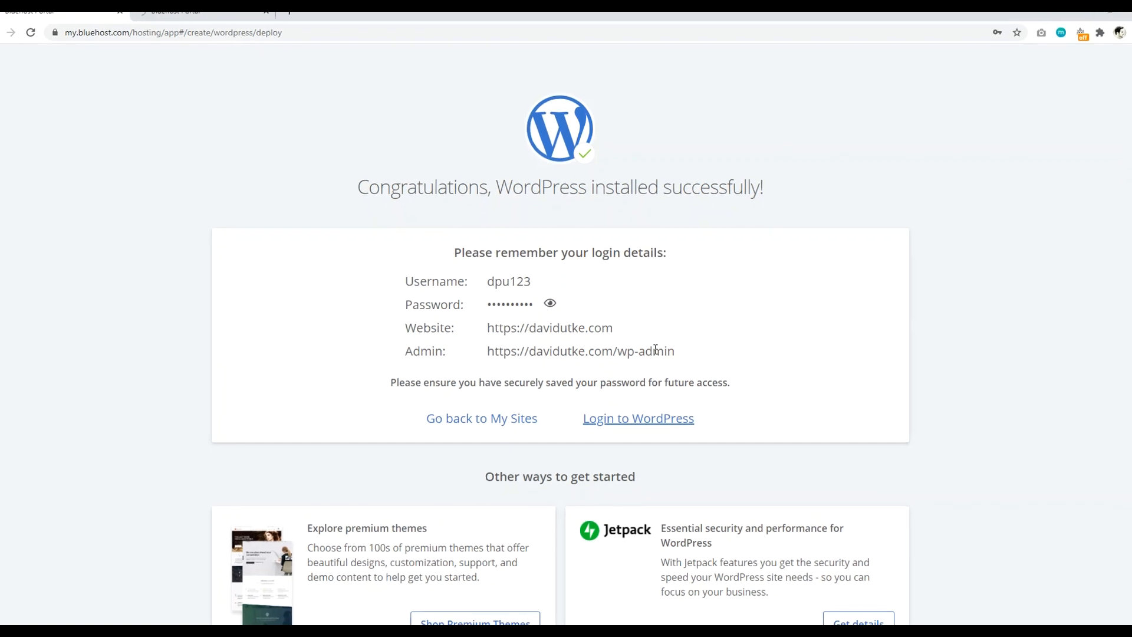
left_click_drag(678, 352, 621, 353)
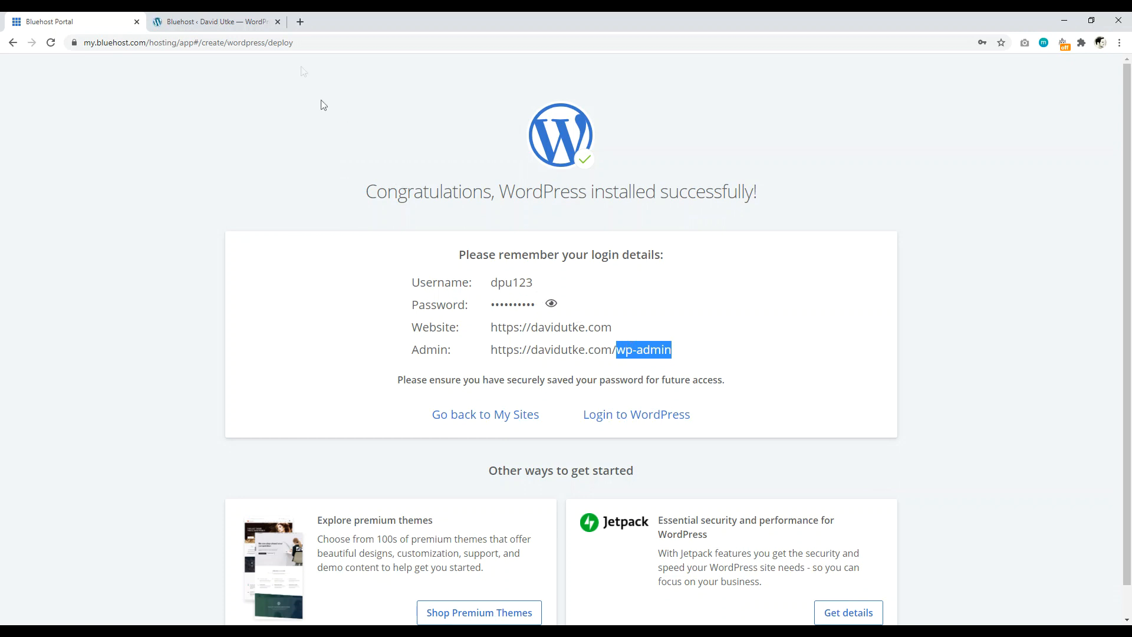
left_click(216, 21)
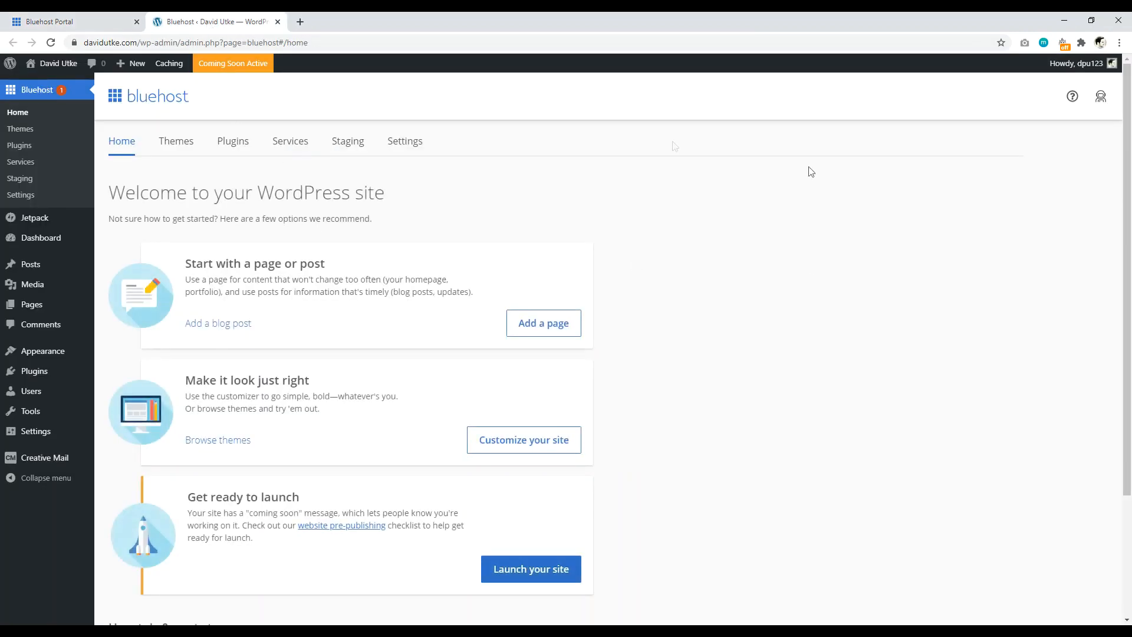
Step: Log out of the WordPress admin from the Howdy account menu
mouse_move(1052, 68)
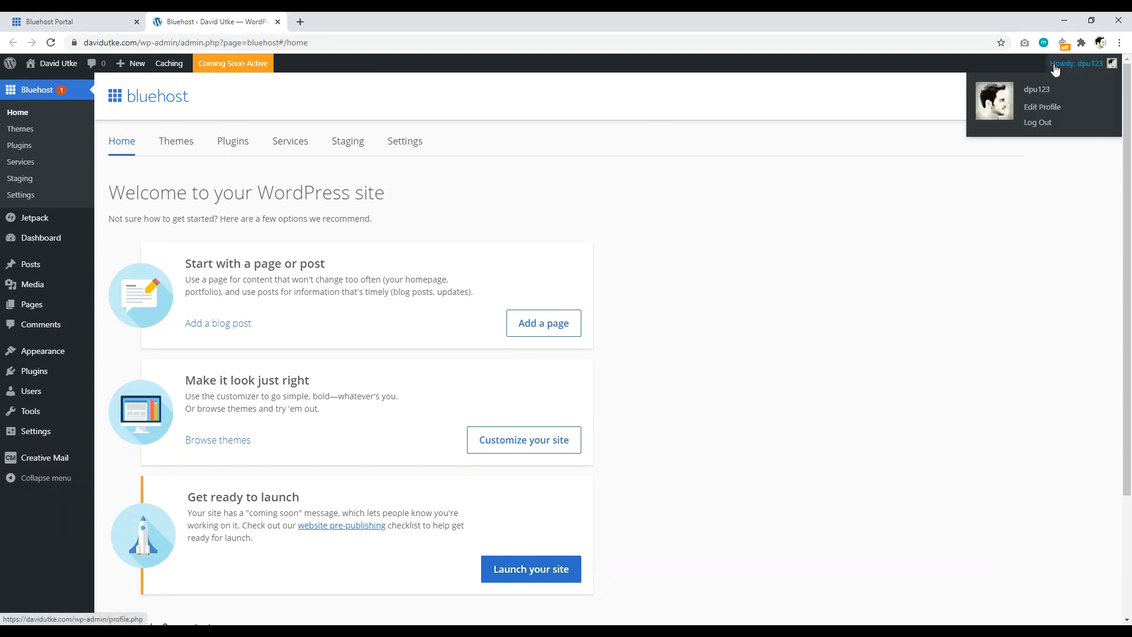
left_click(1037, 123)
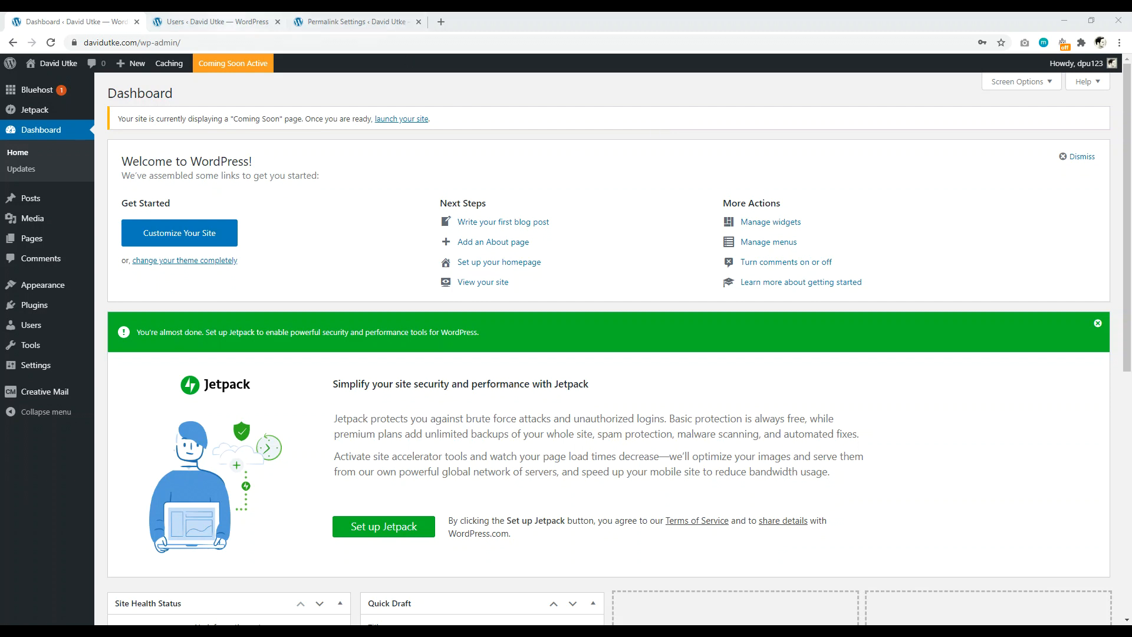
Step: Check the Users list shows one Administrator account and open its profile
left_click(214, 22)
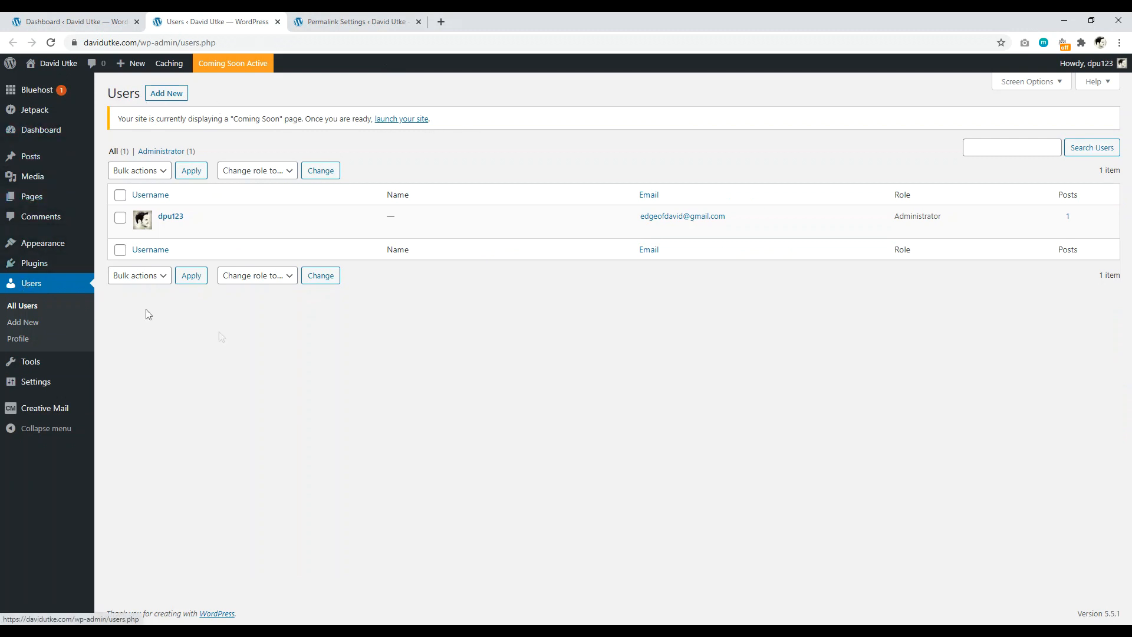
mouse_move(490, 225)
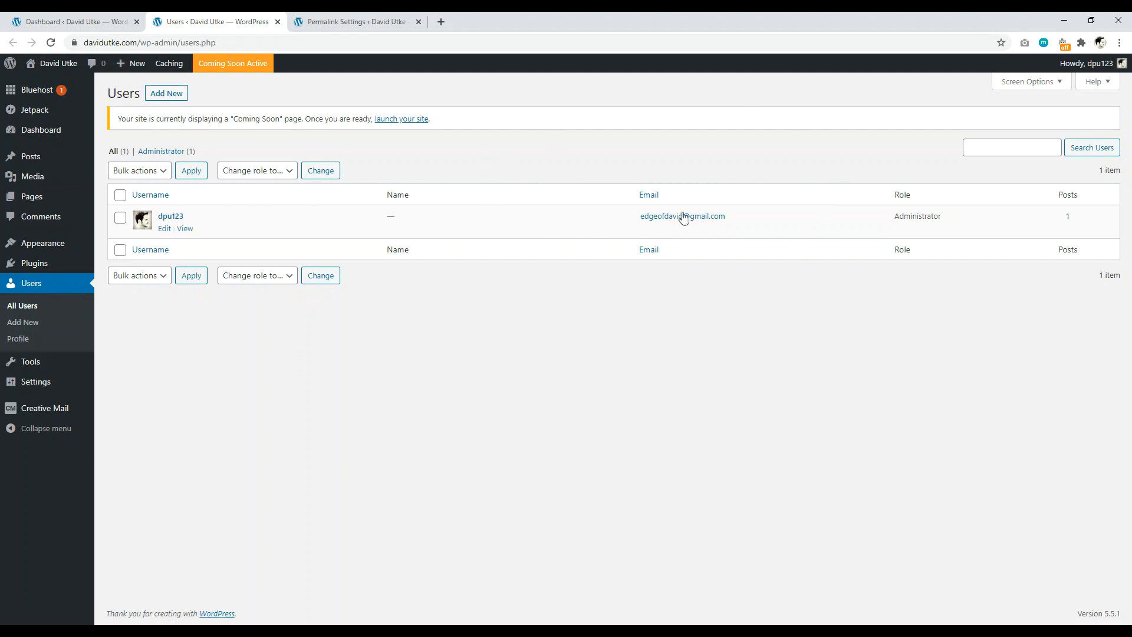
left_click_drag(895, 220, 952, 224)
left_click(174, 216)
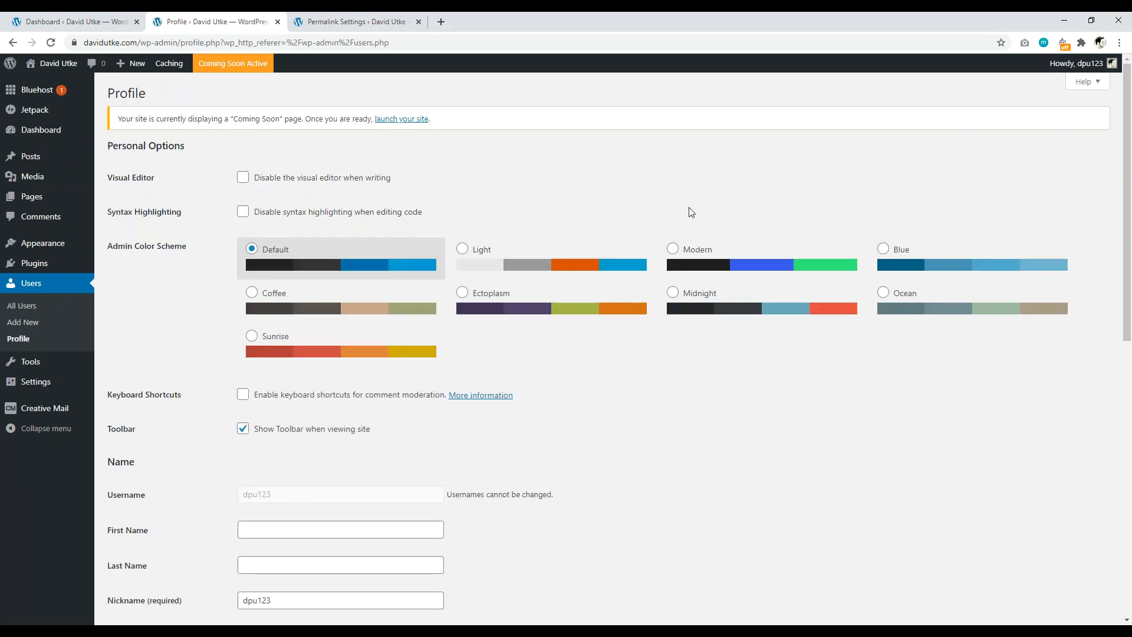
Step: Review the admin Profile fields, leaving names and bio blank, then go back to Users
scroll(1129, 127, "down", 1)
scroll(1129, 127, "down", 4)
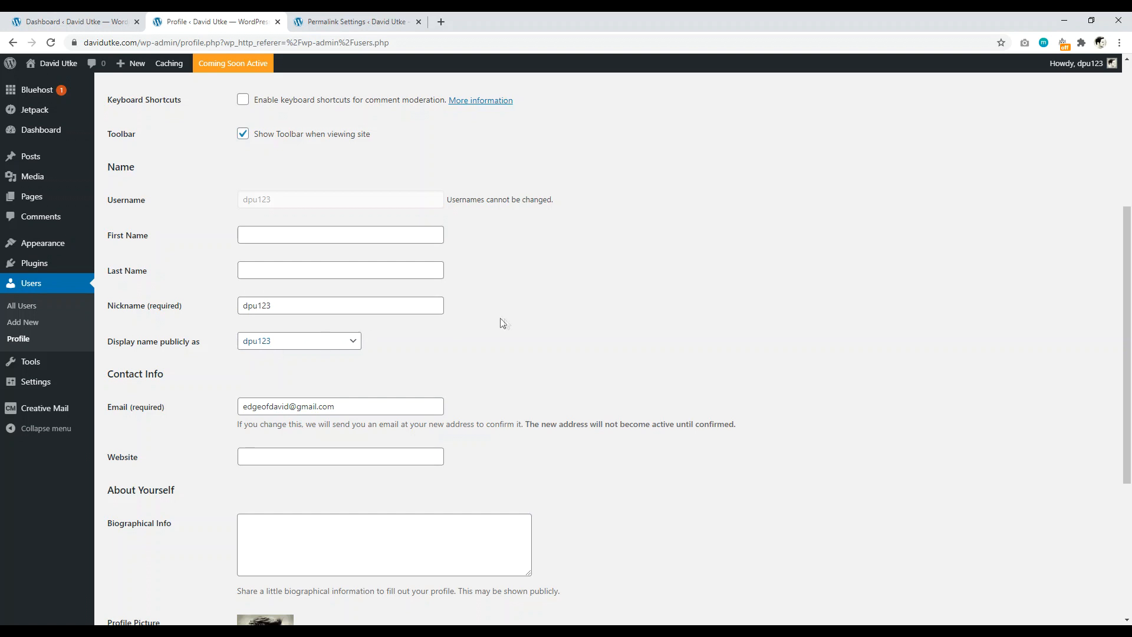
scroll(501, 323, "down", 3)
left_click_drag(171, 348, 132, 351)
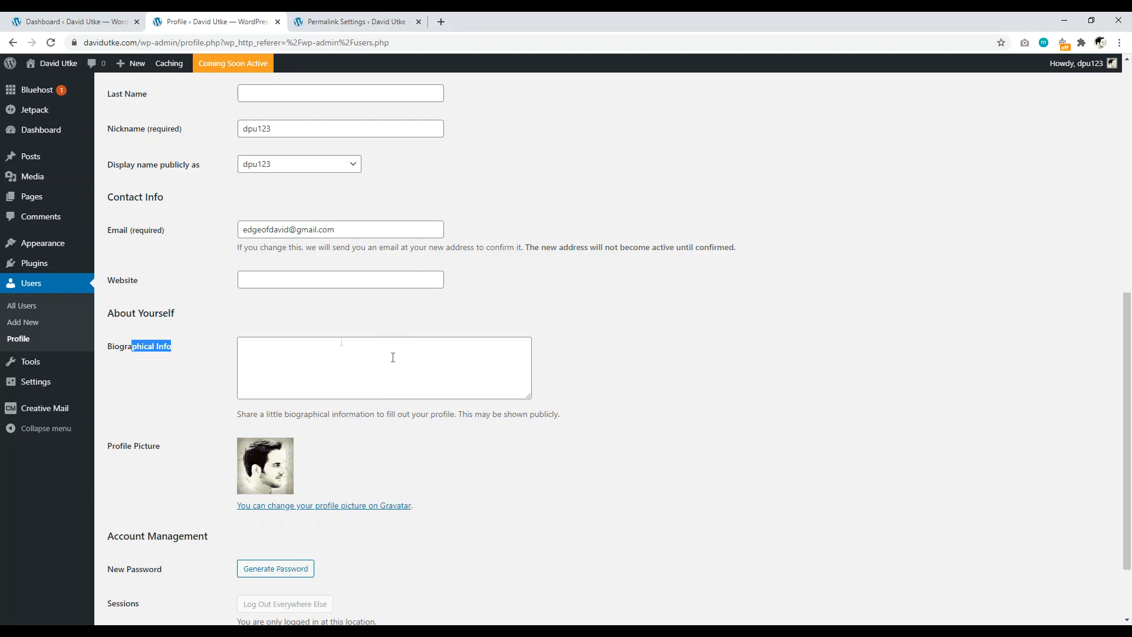
left_click_drag(1127, 439, 1126, 228)
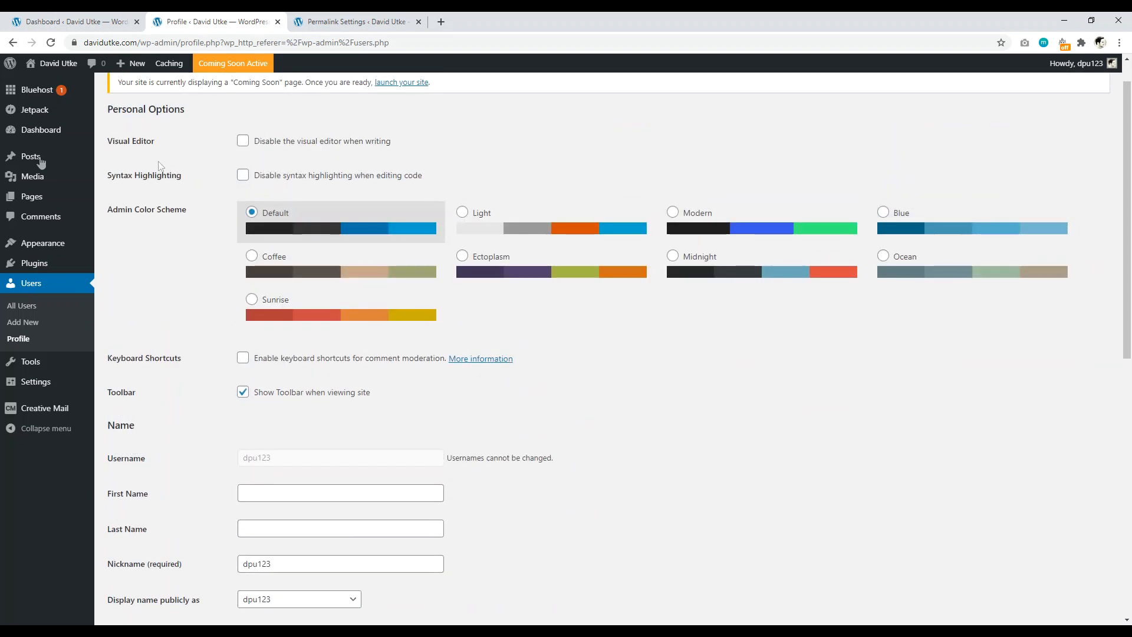
left_click(13, 43)
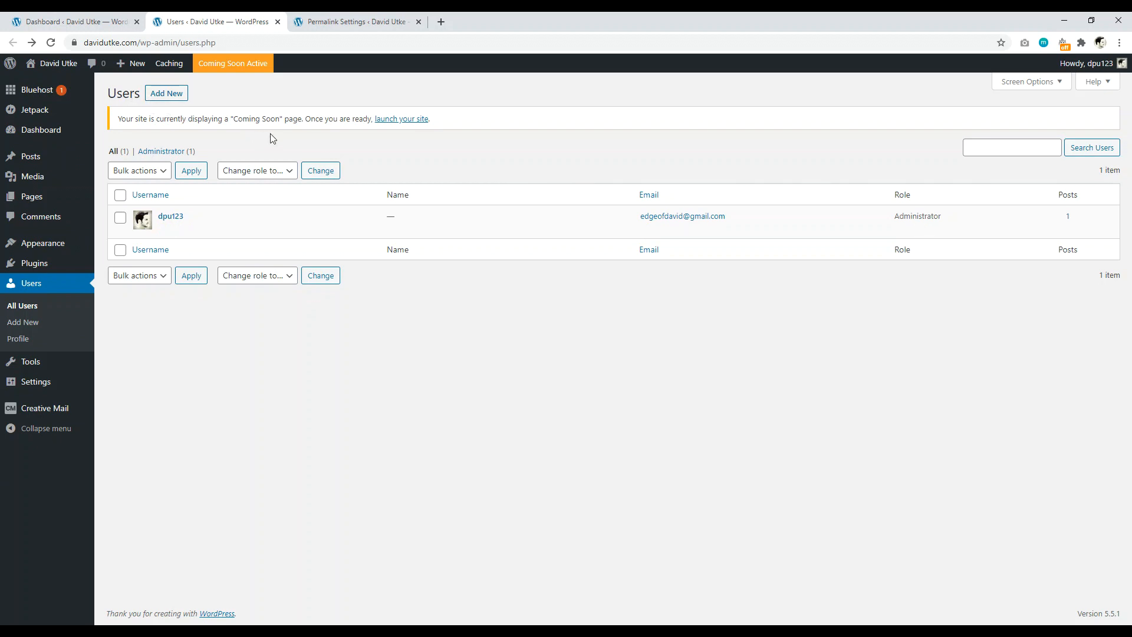
Step: View the role options for a new user, keeping Subscriber, then go to Permalink Settings
left_click(161, 100)
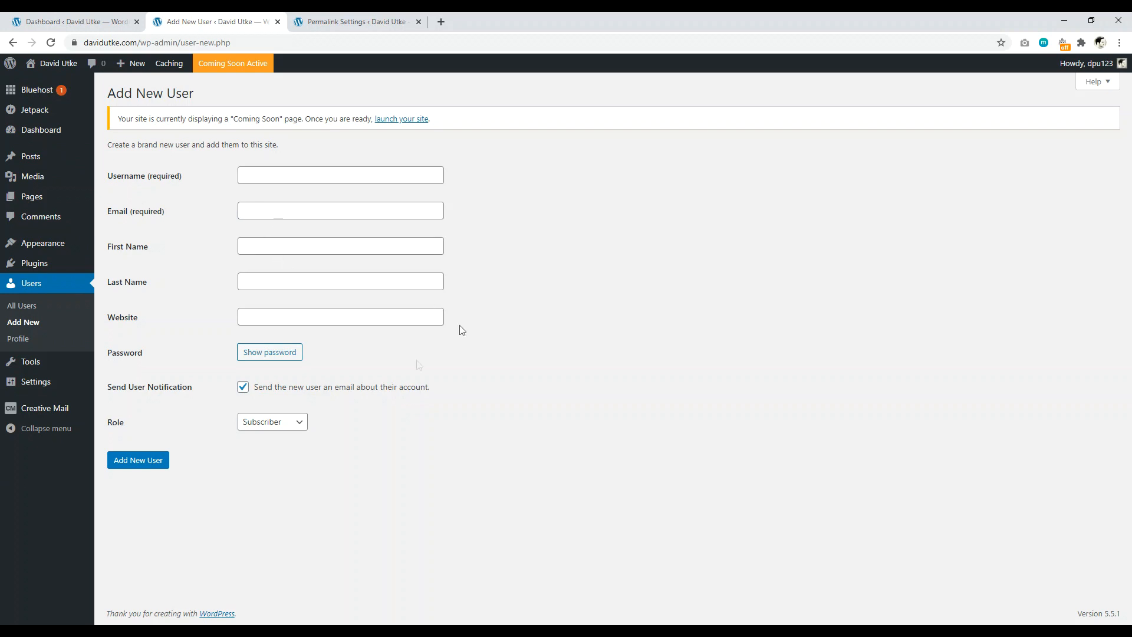
left_click(286, 423)
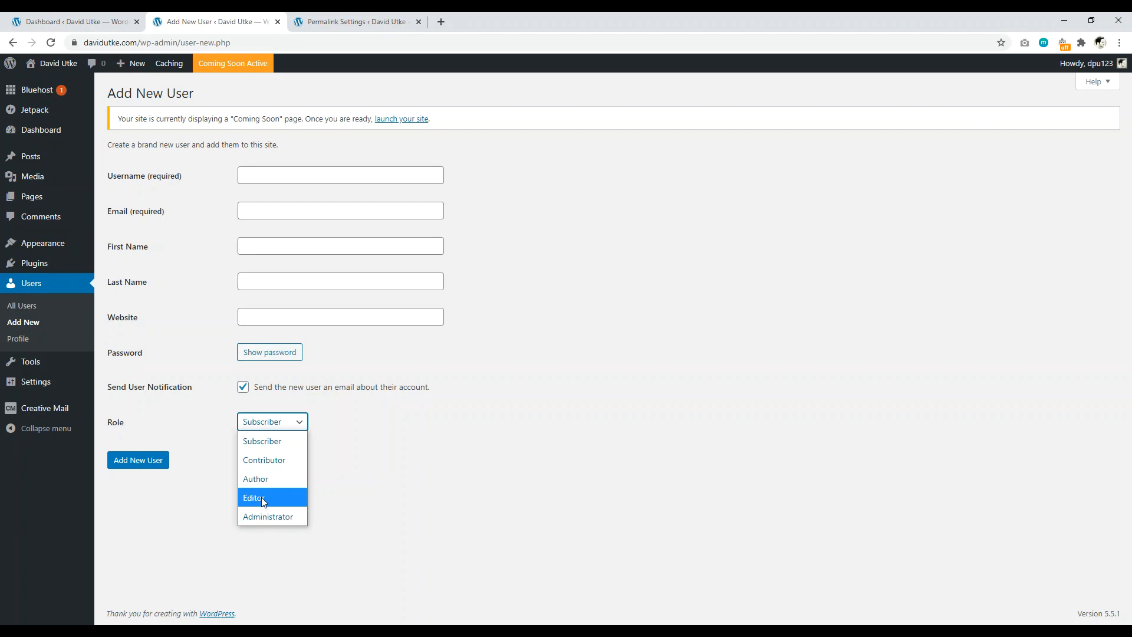
left_click(536, 466)
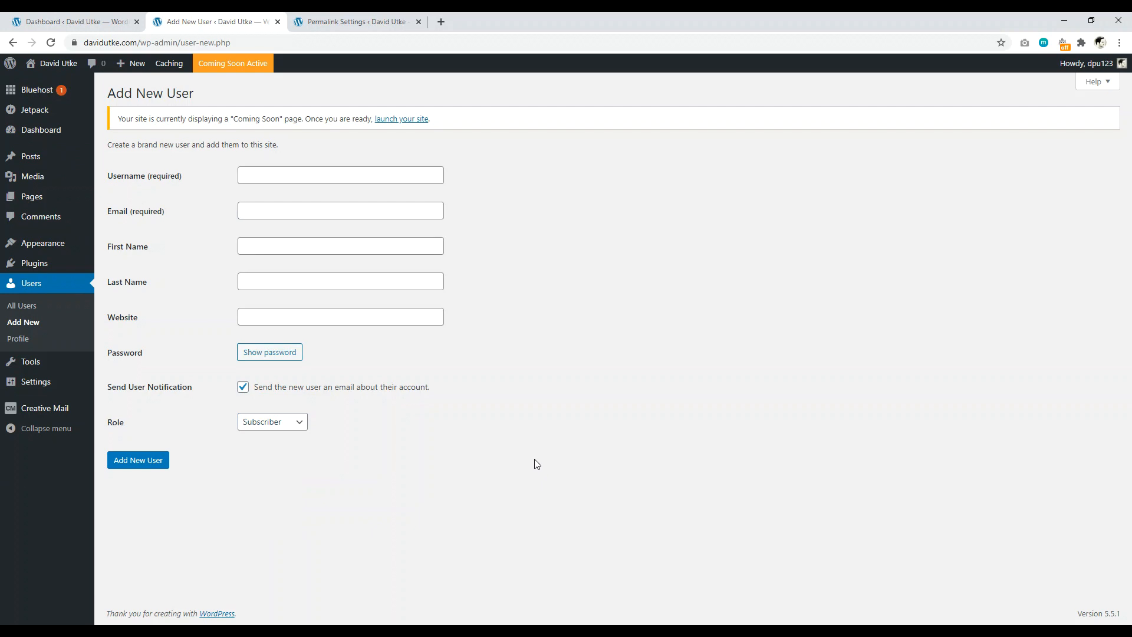
left_click(353, 21)
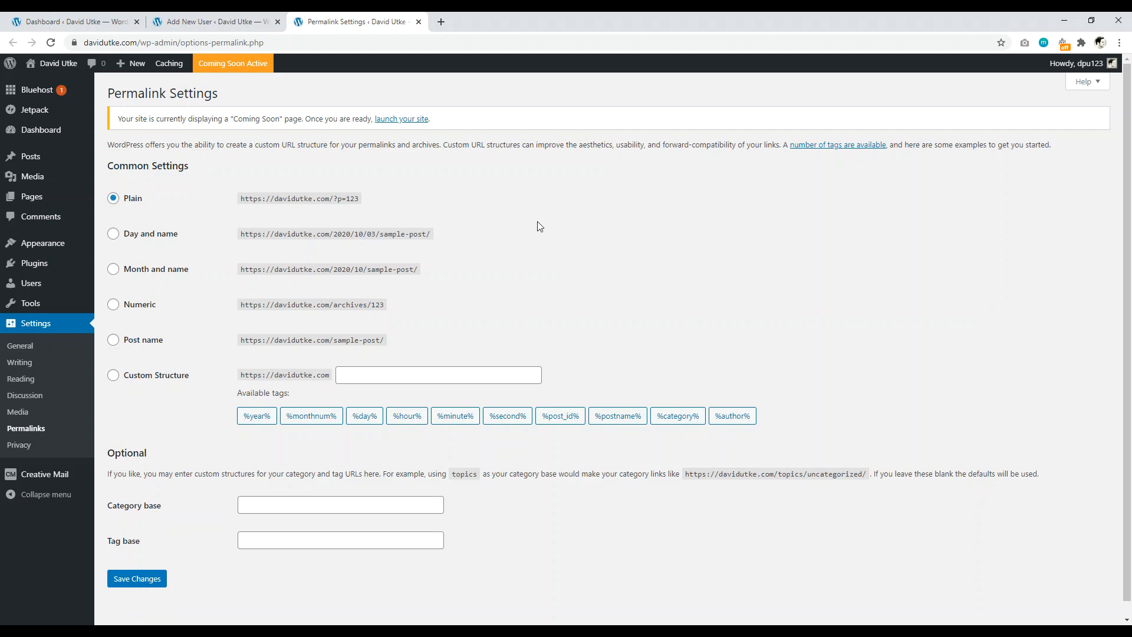
Step: Save the custom permalink structure /blog/%postname%/
left_click(115, 341)
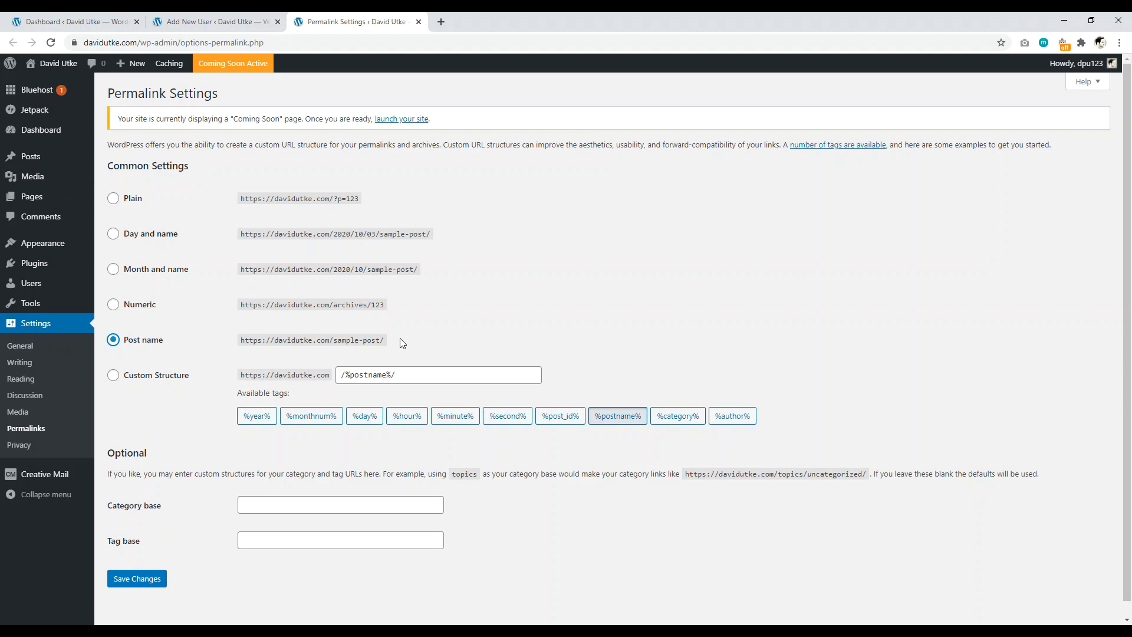
left_click(113, 376)
left_click(340, 373)
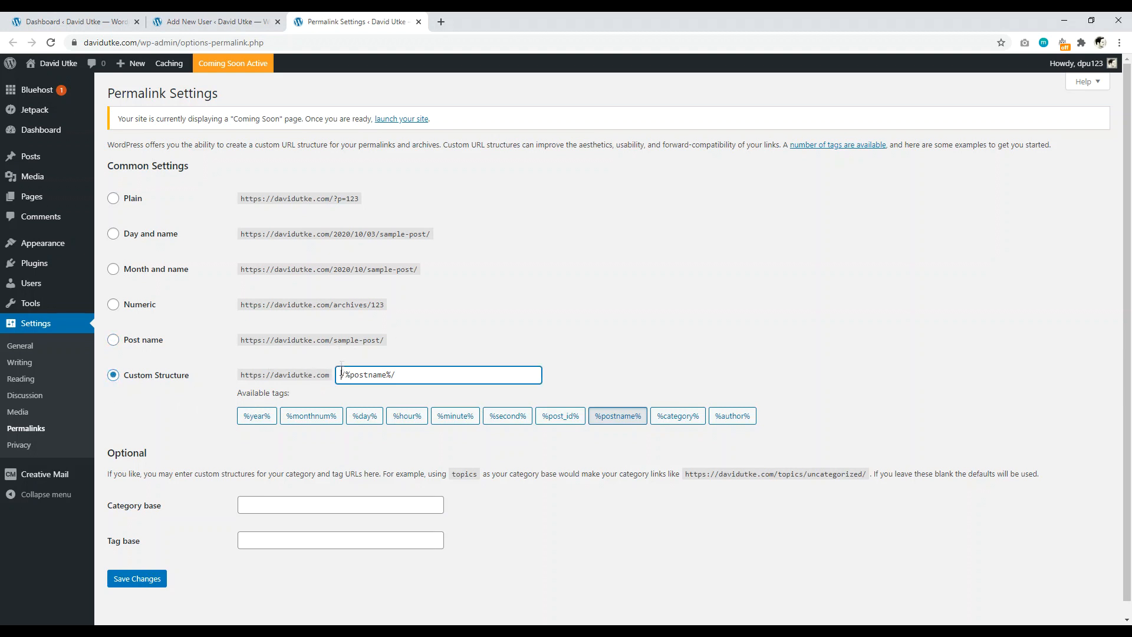
type("/blog")
left_click(136, 584)
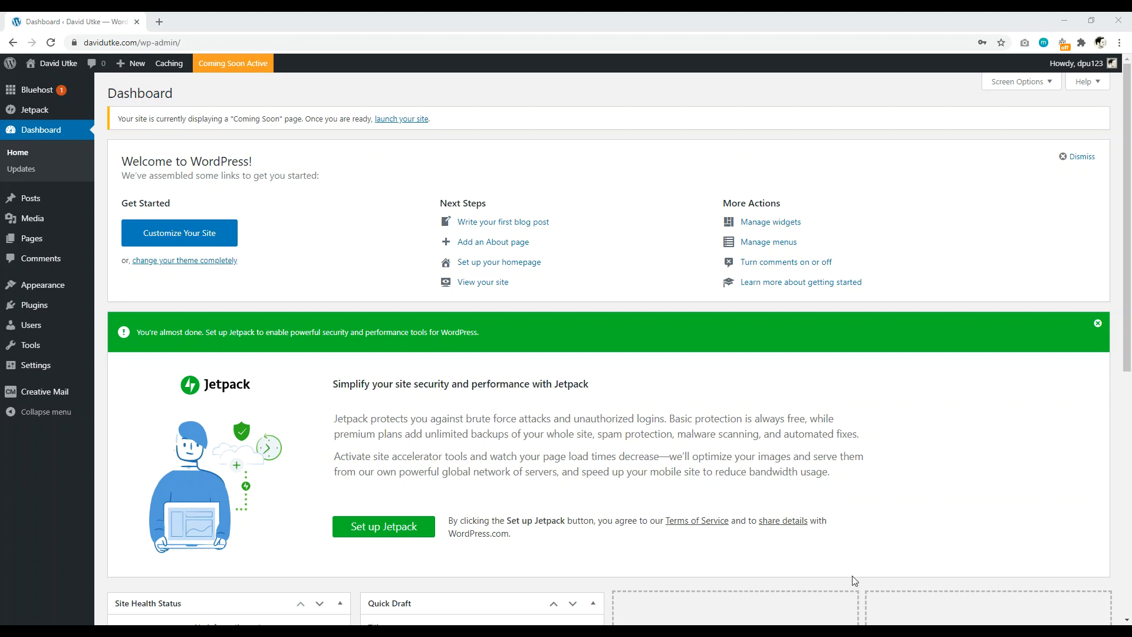
Step: Delete the Hello Dolly and Akismet Anti-Spam plugins from the installed plugins list
left_click(44, 307)
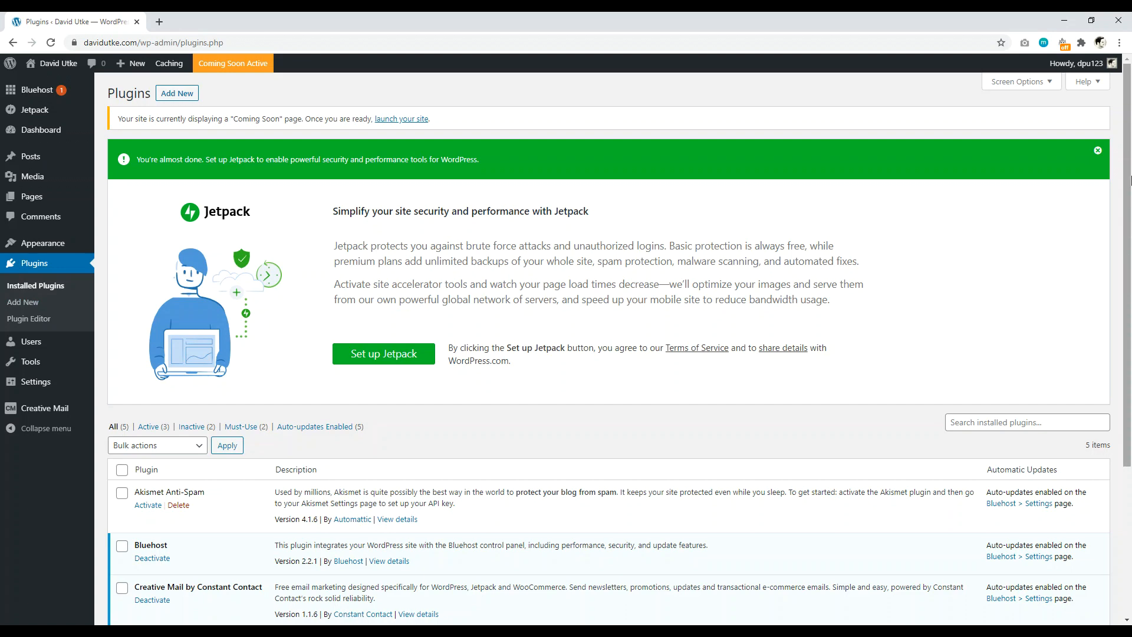
left_click_drag(1130, 179, 1131, 365)
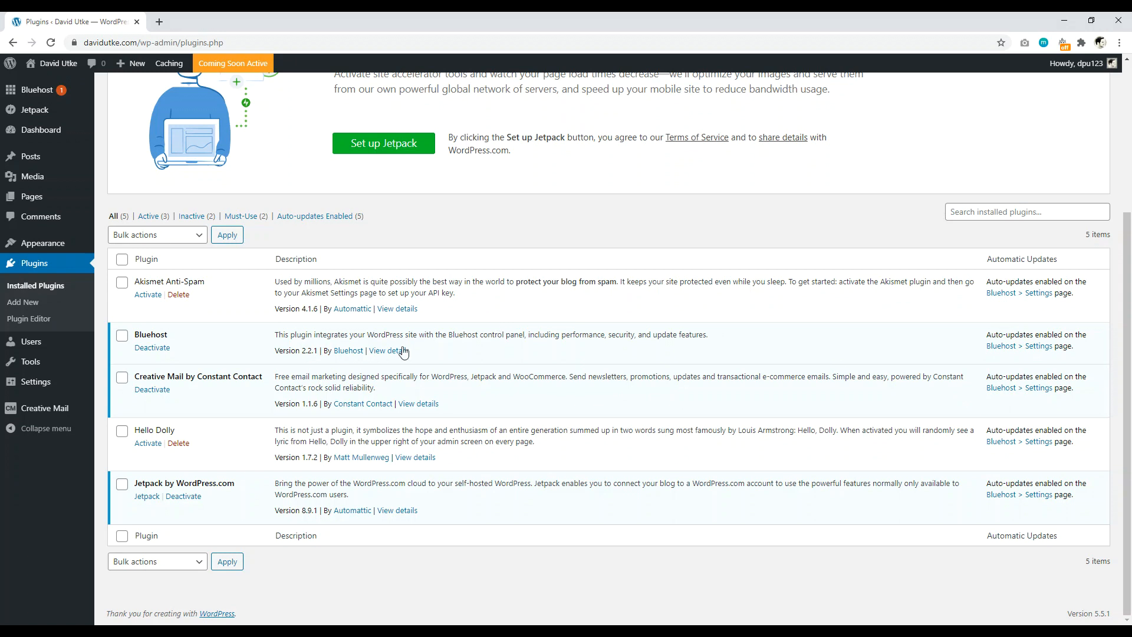
left_click(178, 444)
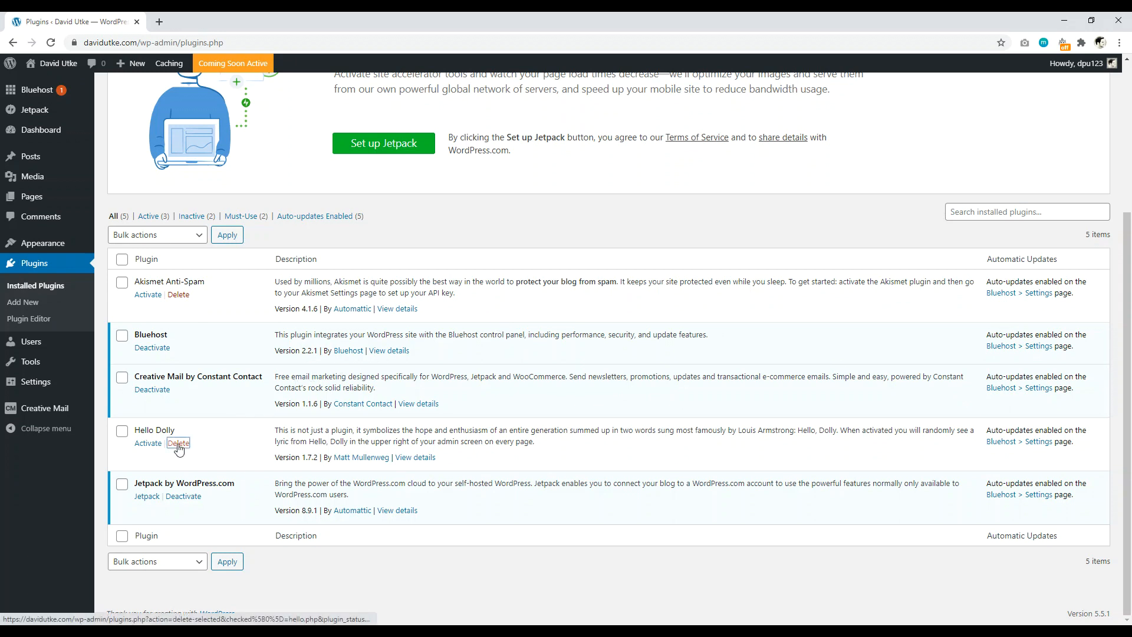
left_click(618, 116)
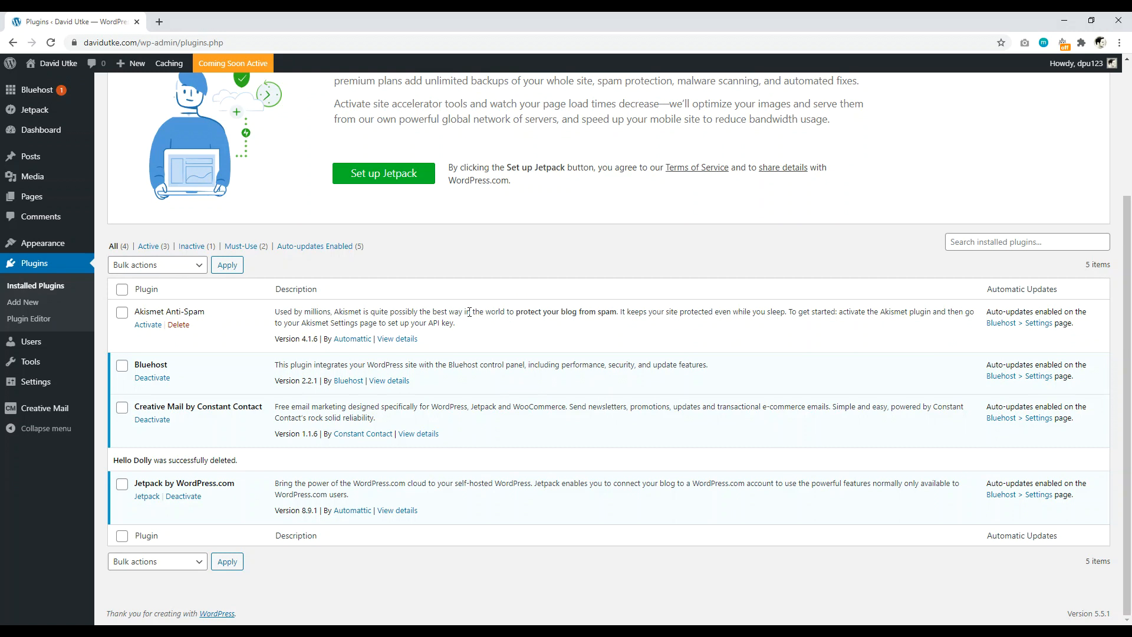
left_click(178, 324)
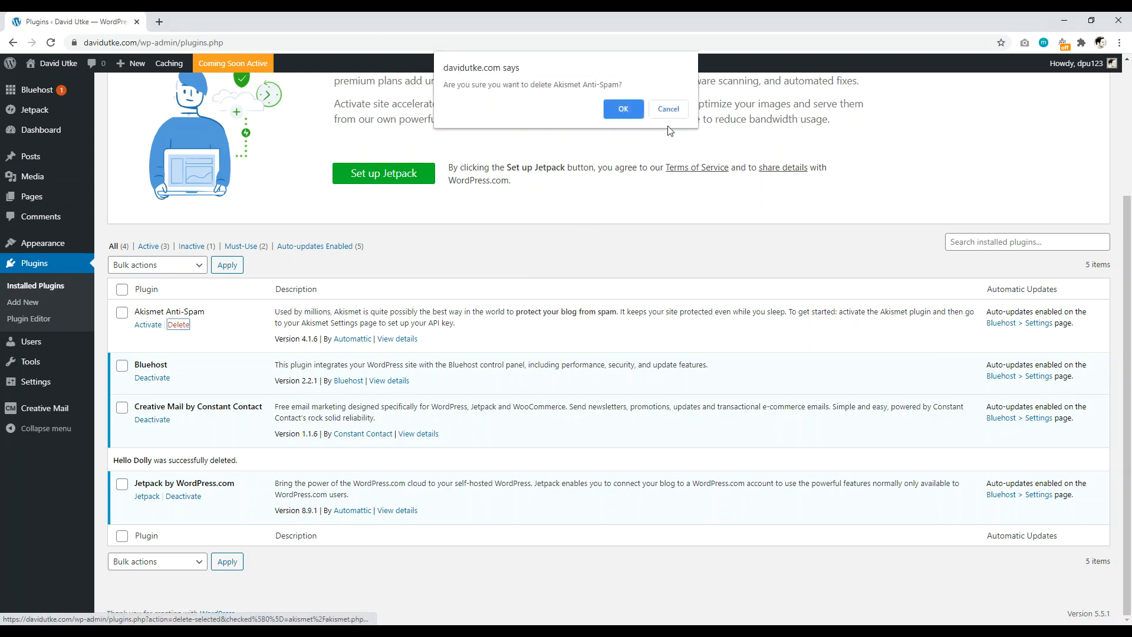
left_click(623, 108)
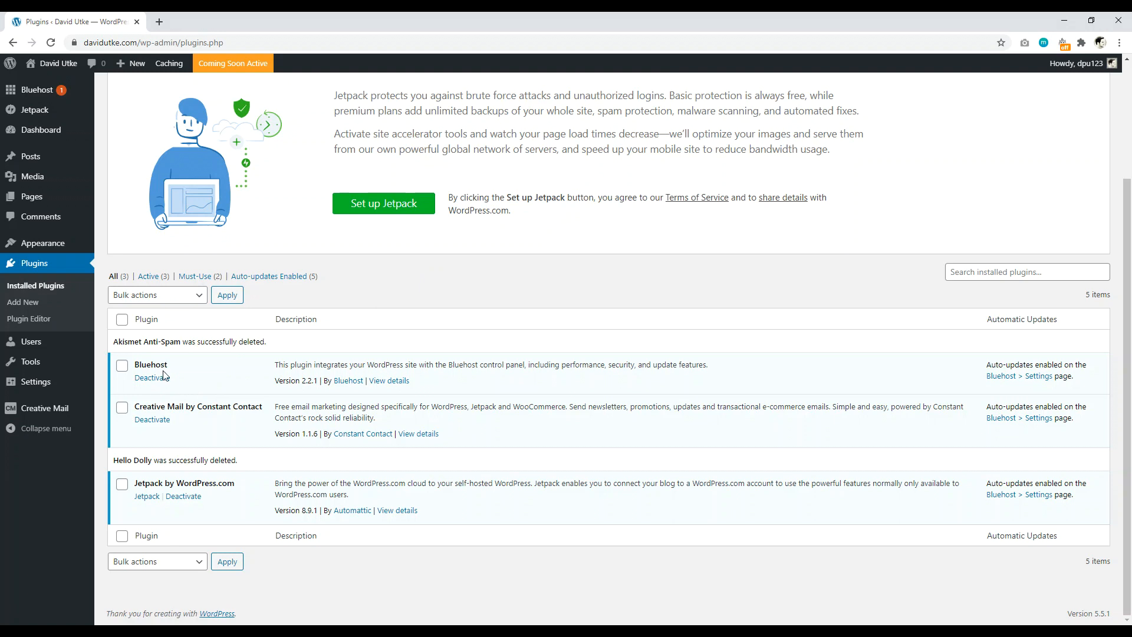
Step: Deactivate and delete the Bluehost and Creative Mail plugins, leaving only Jetpack
left_click(158, 379)
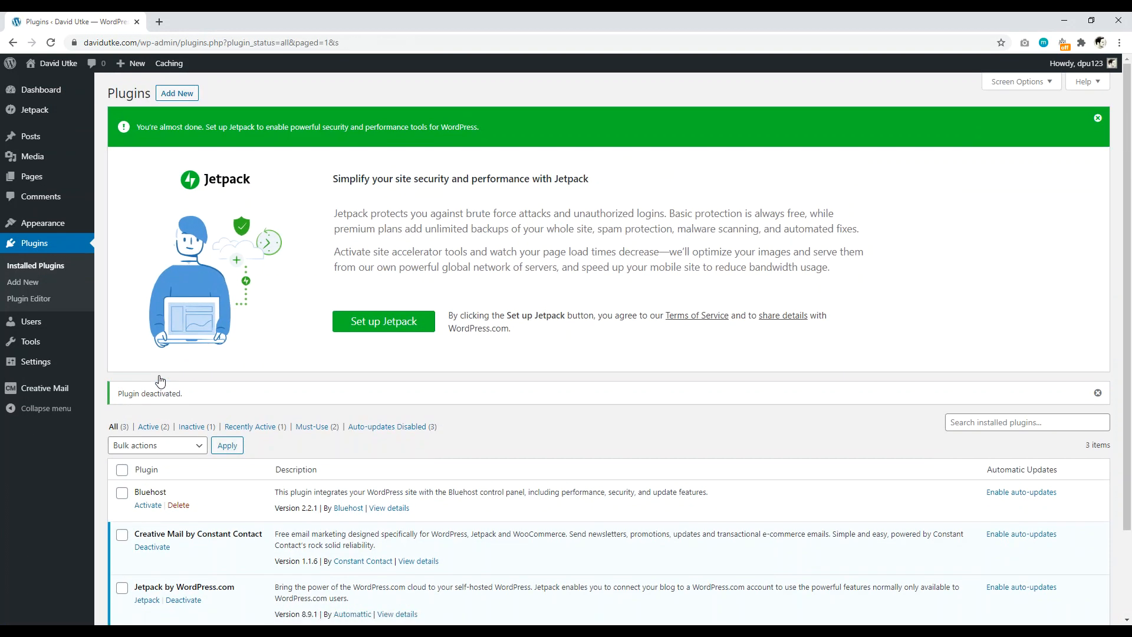
scroll(287, 426, "down", 2)
scroll(287, 425, "down", 1)
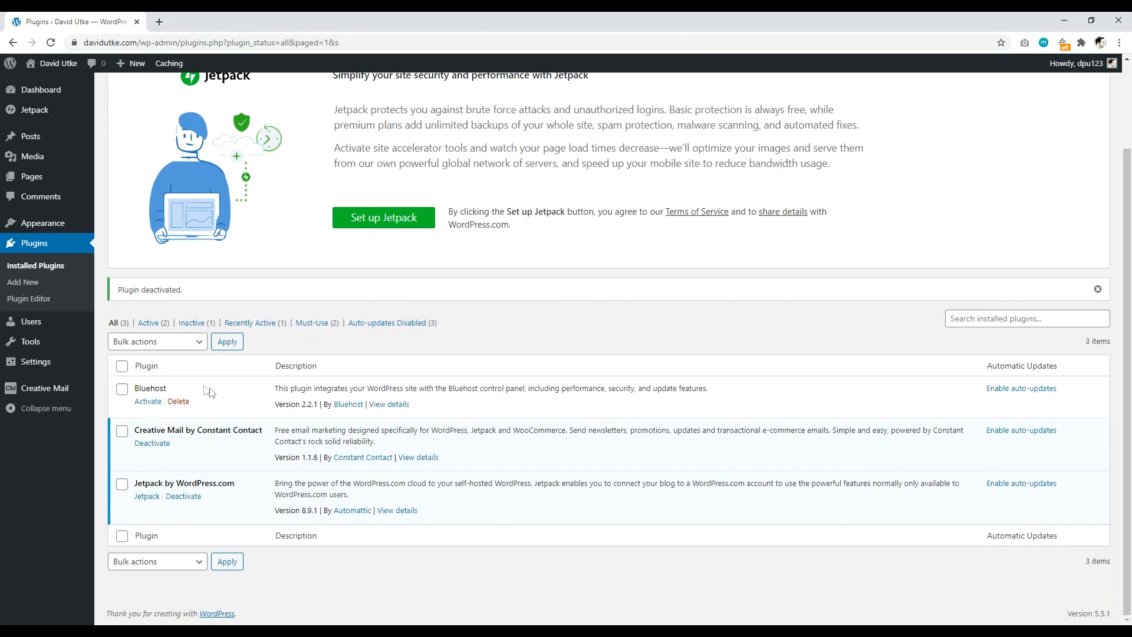
left_click(178, 401)
left_click(632, 110)
left_click(153, 443)
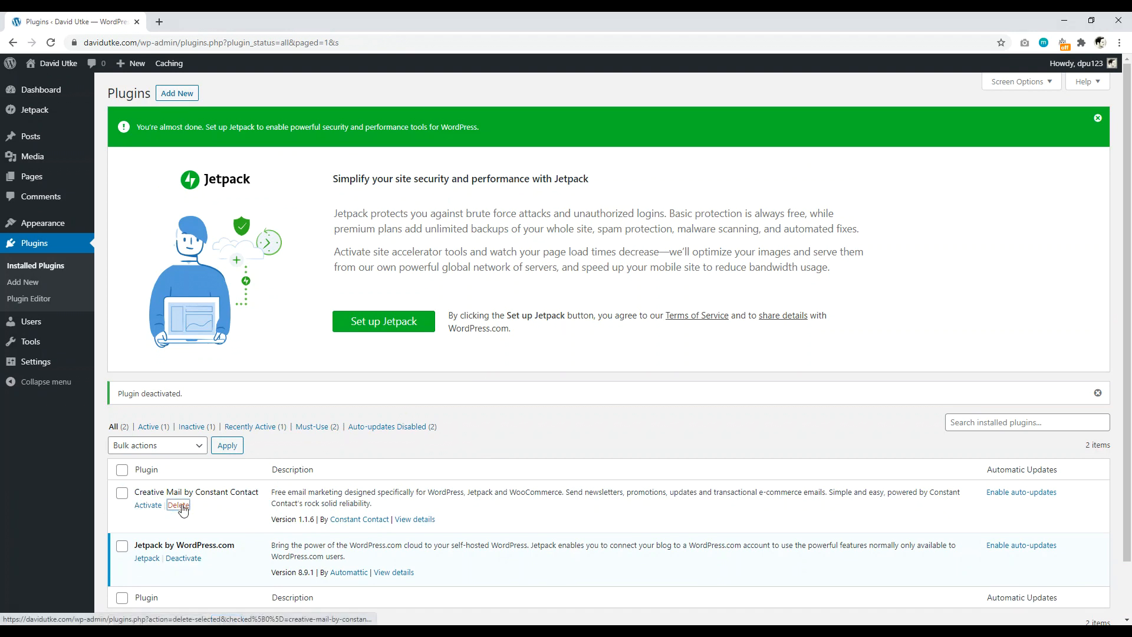
left_click(178, 505)
left_click(620, 122)
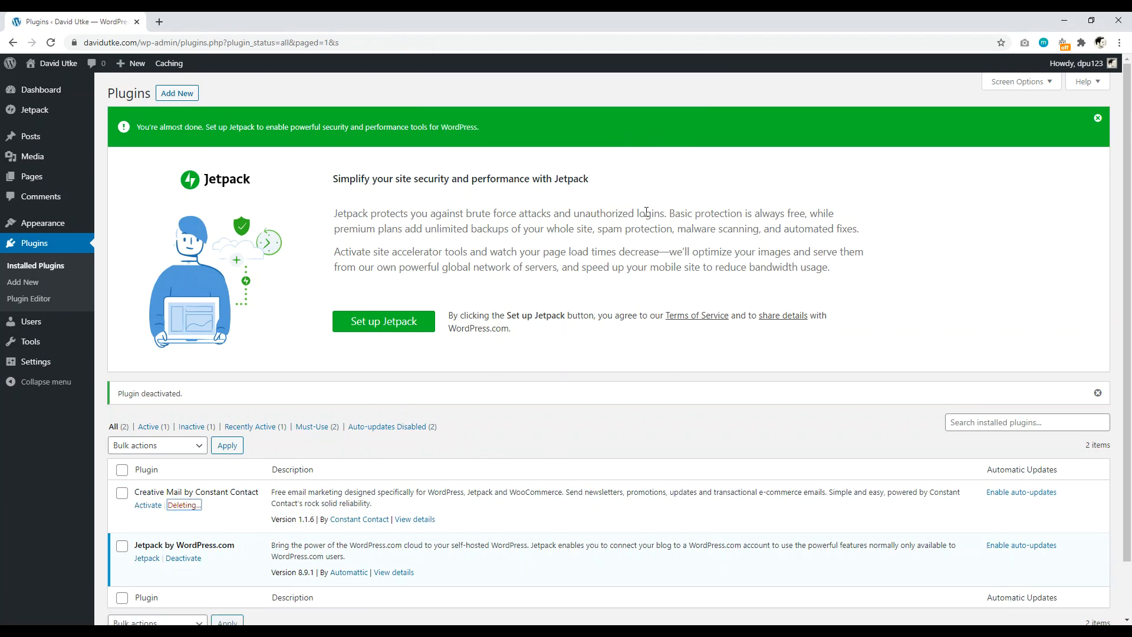
scroll(330, 472, "down", 1)
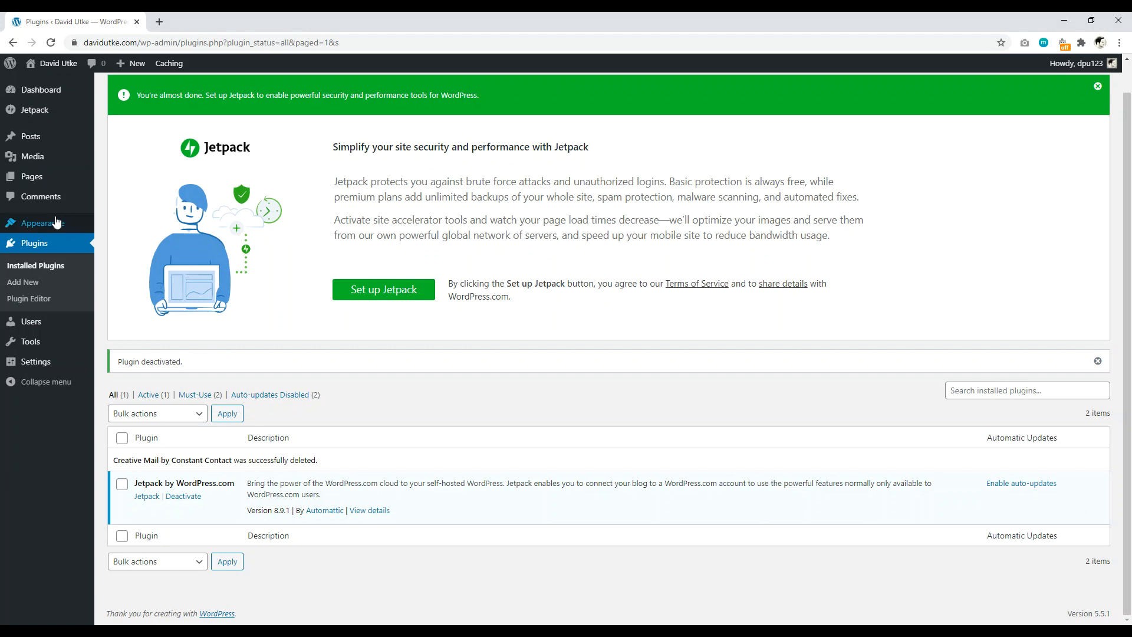
Step: Activate the Twenty Nineteen theme
mouse_move(52, 225)
left_click(121, 227)
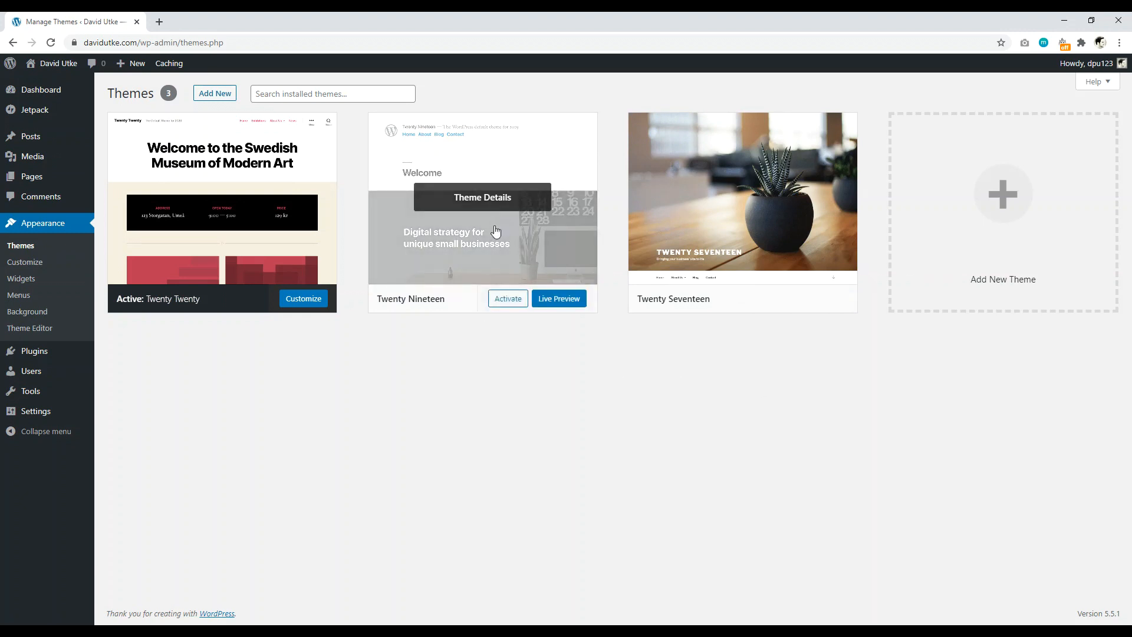
left_click(500, 300)
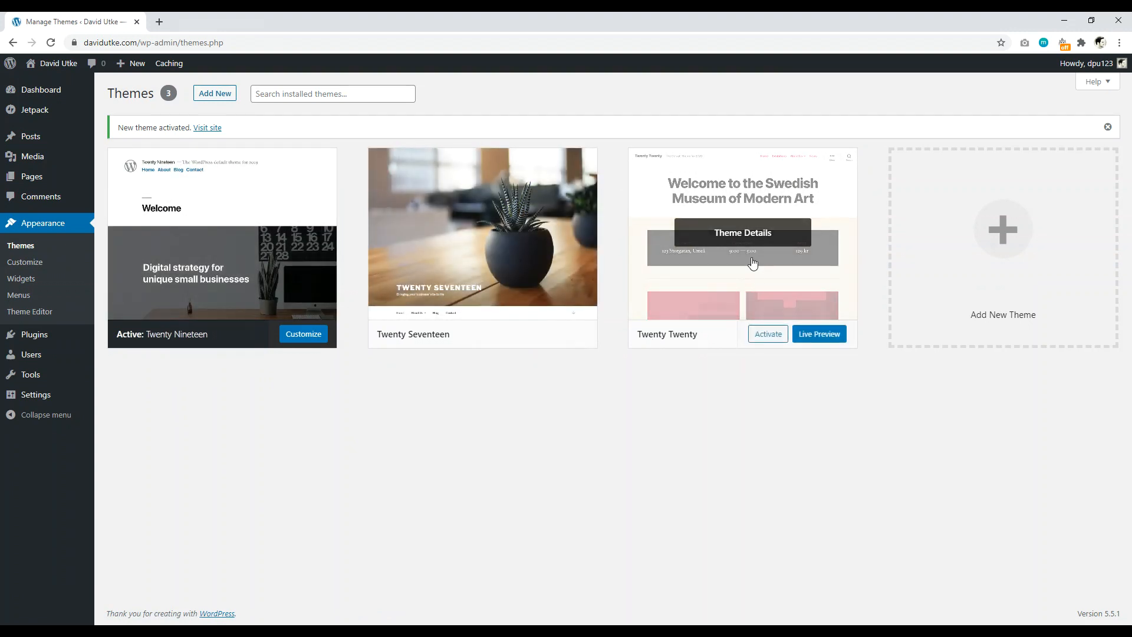
Step: Delete the Twenty Seventeen and Twenty Twenty themes
left_click(506, 198)
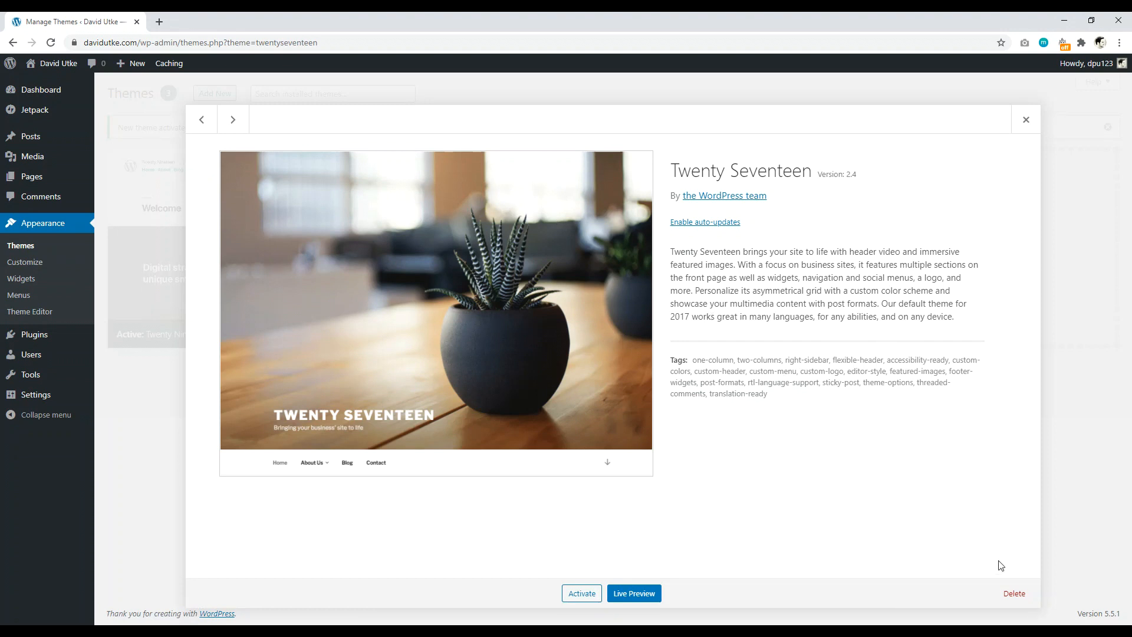
left_click(1013, 594)
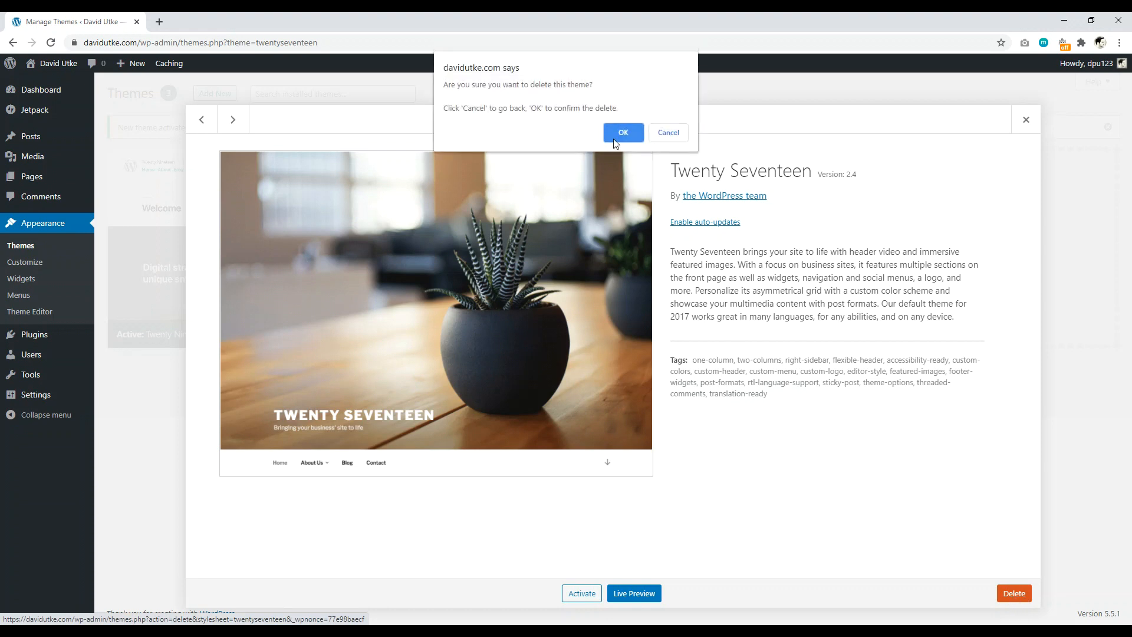
left_click(620, 130)
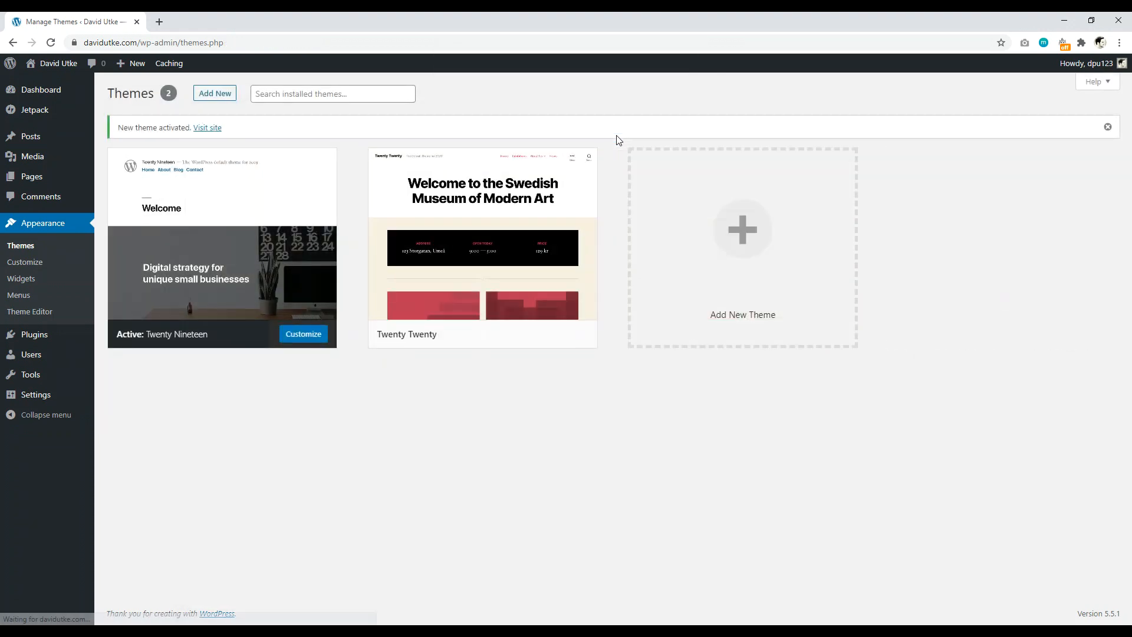
left_click(495, 199)
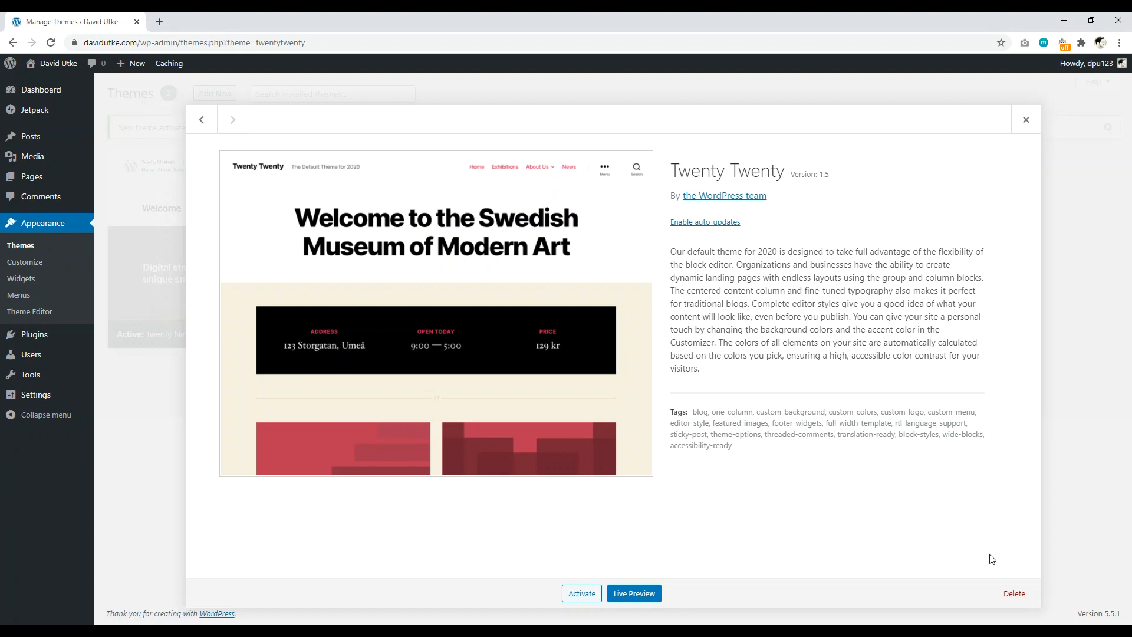
left_click(1016, 594)
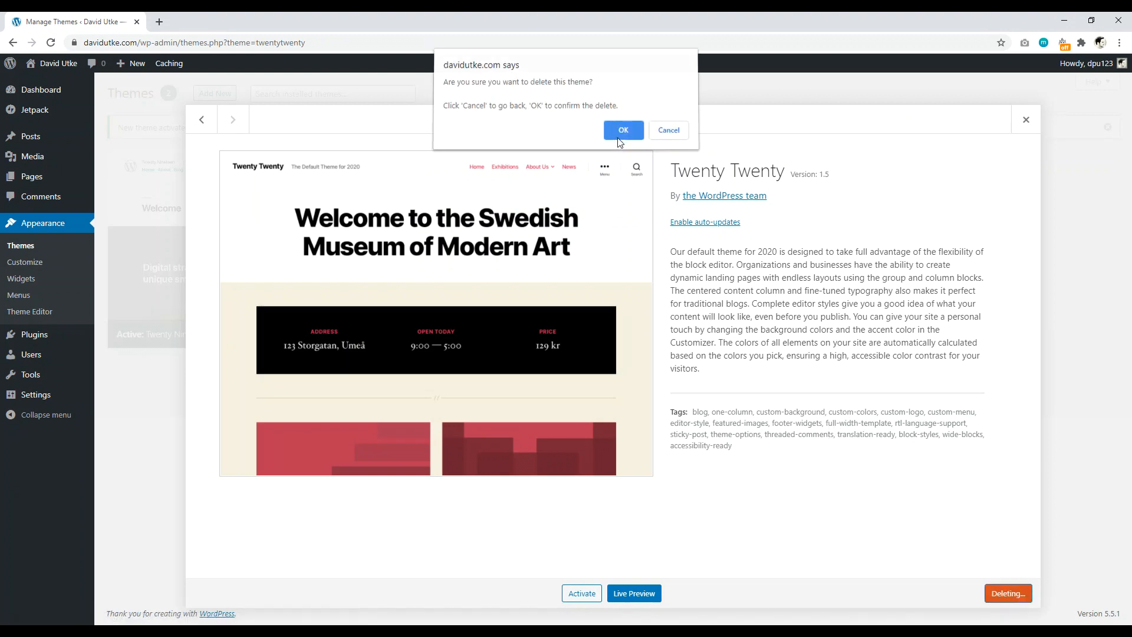
left_click(622, 132)
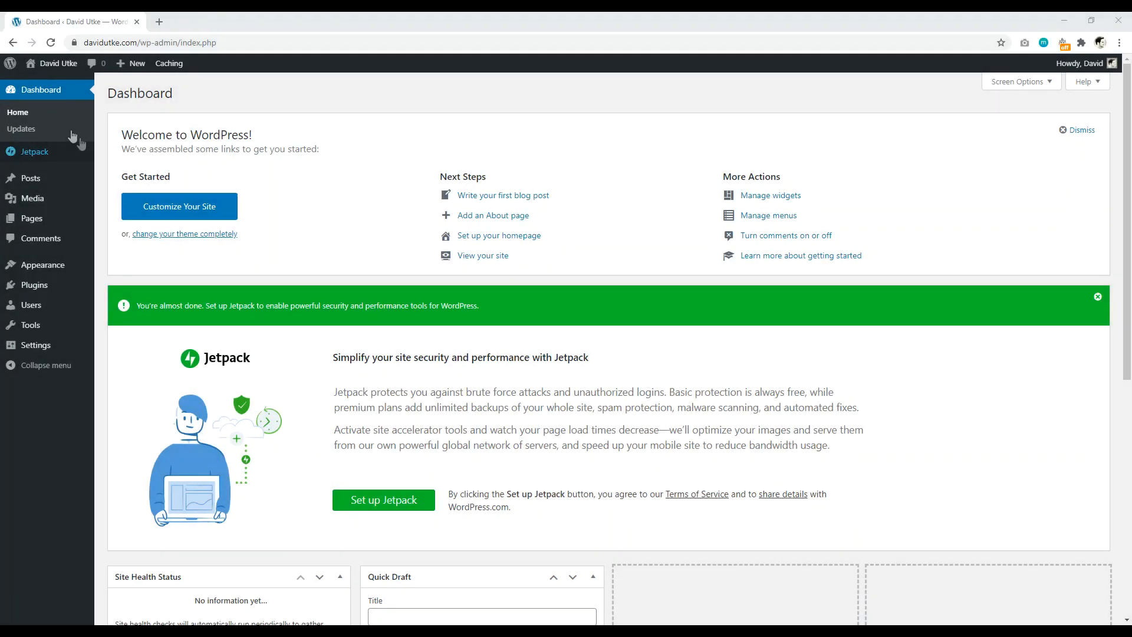
Step: View the live front page in a new tab, then return to the admin Pages list
right_click(50, 64)
left_click(83, 75)
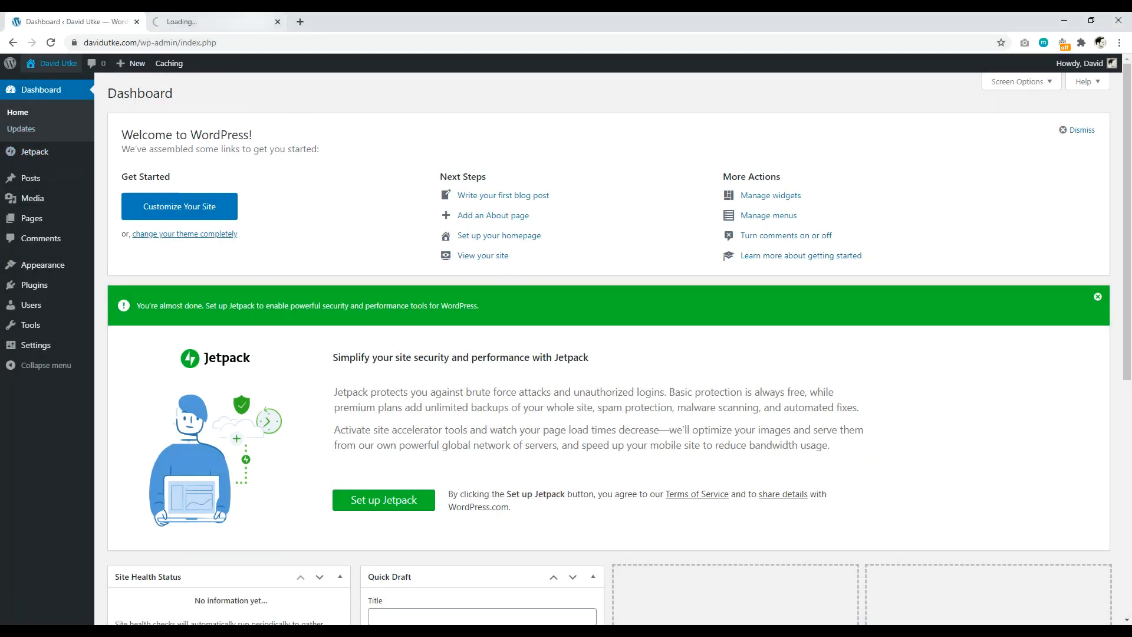
left_click(212, 21)
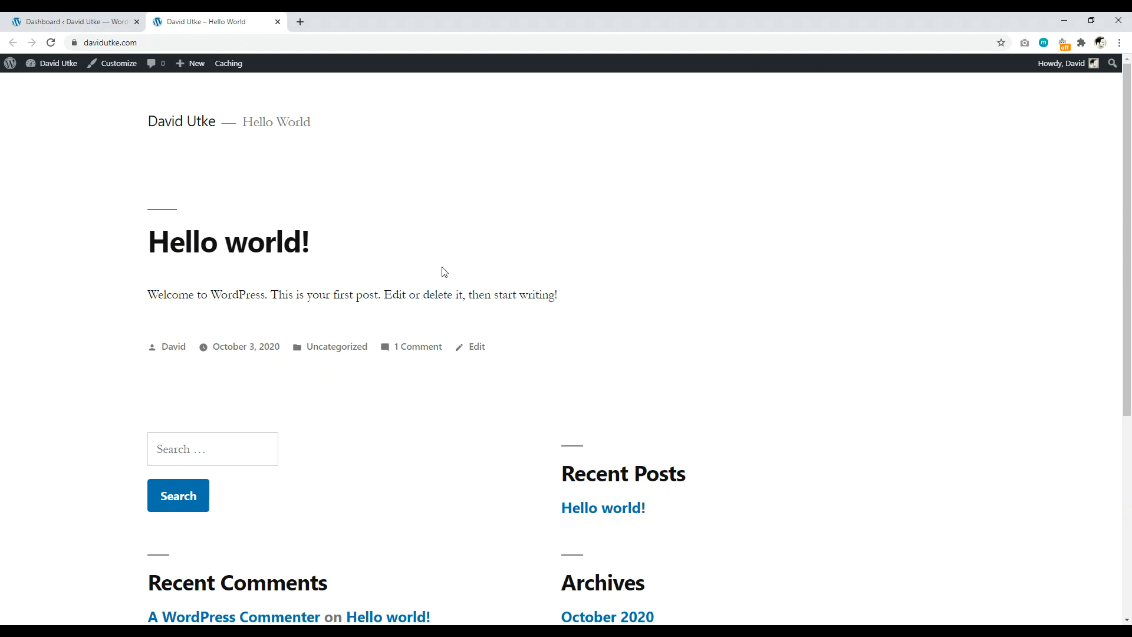
left_click(73, 22)
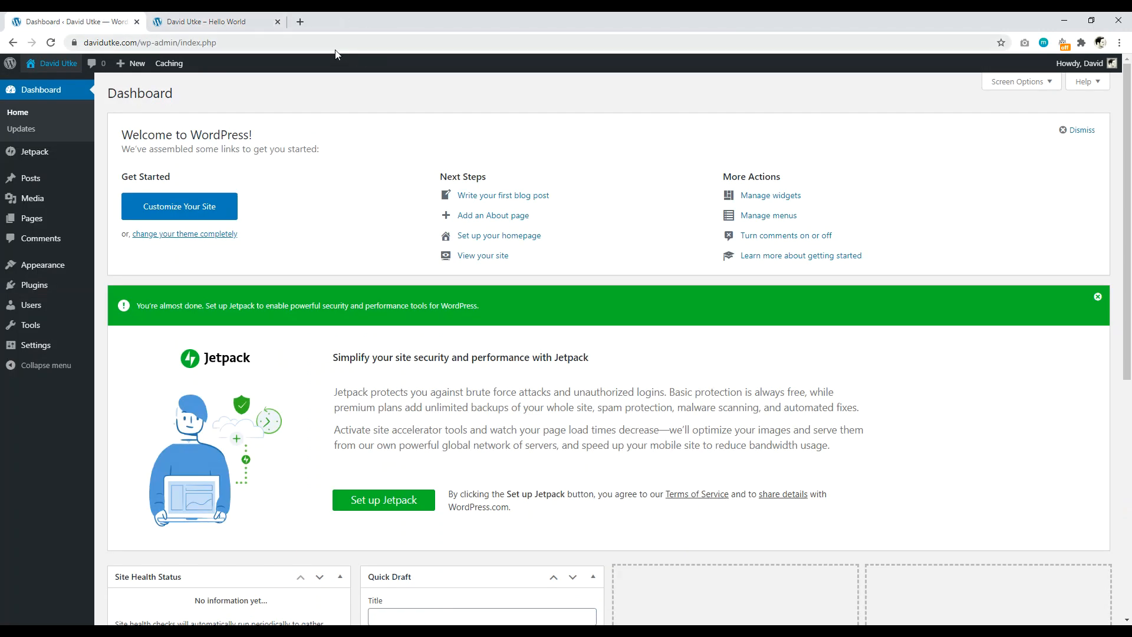
left_click(32, 218)
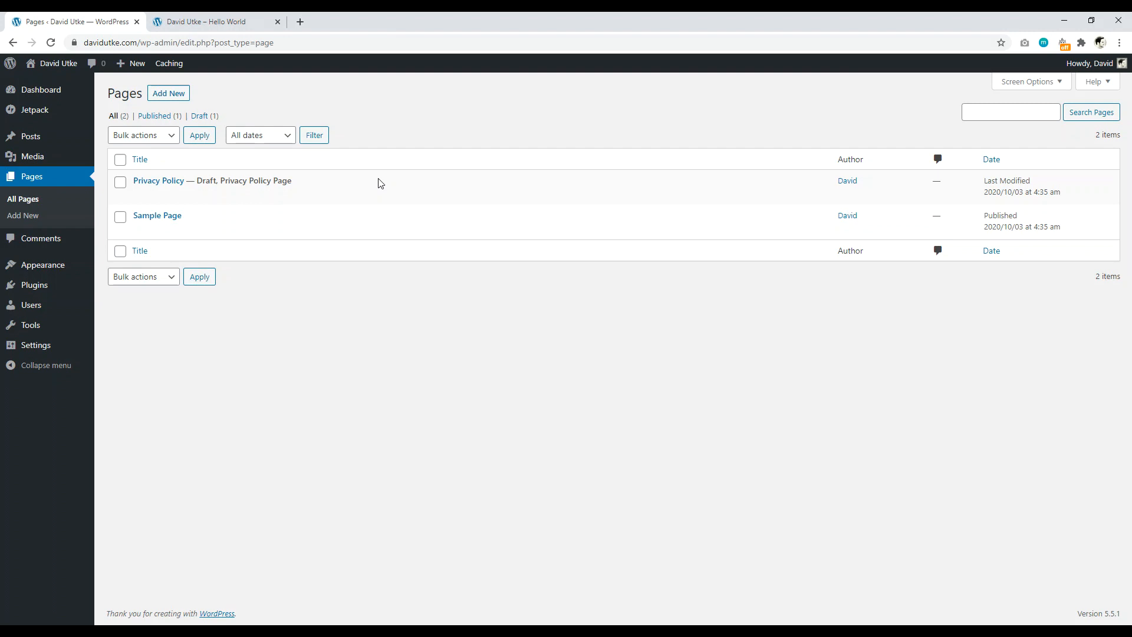
Step: Publish an empty page titled 'Homepage', then begin another new page
left_click(175, 95)
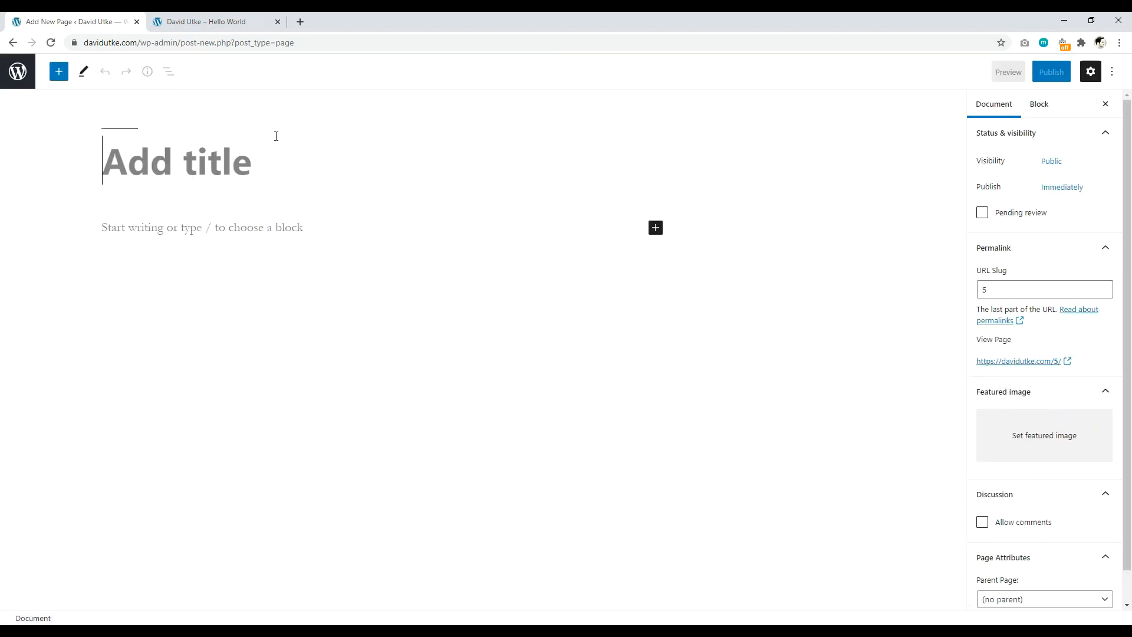
type("Homepage")
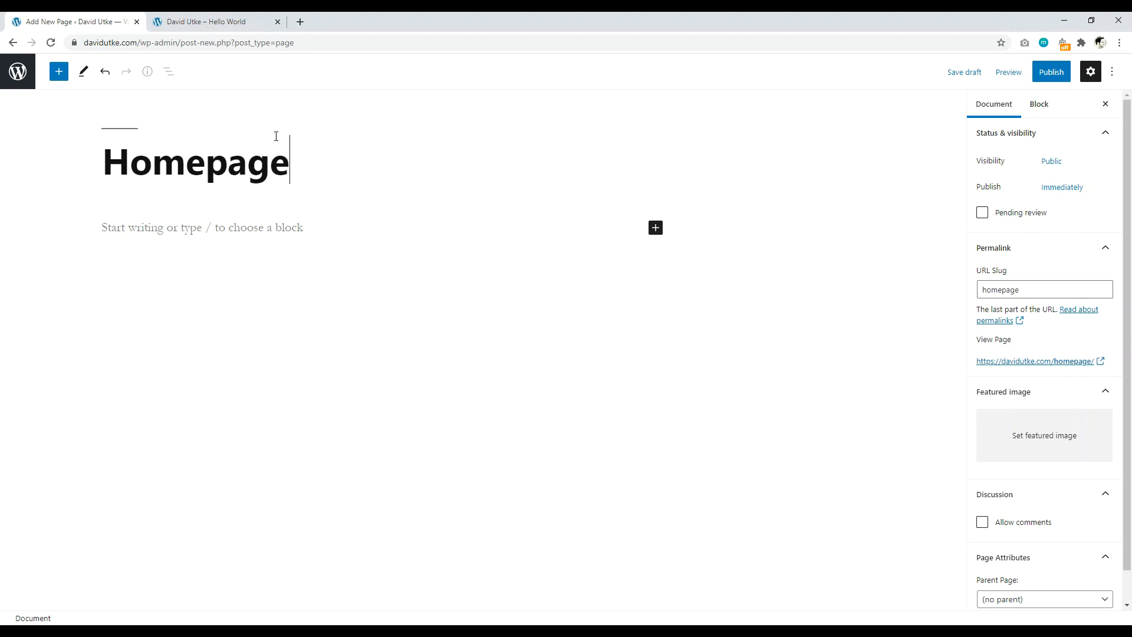
left_click(1046, 77)
left_click(1011, 72)
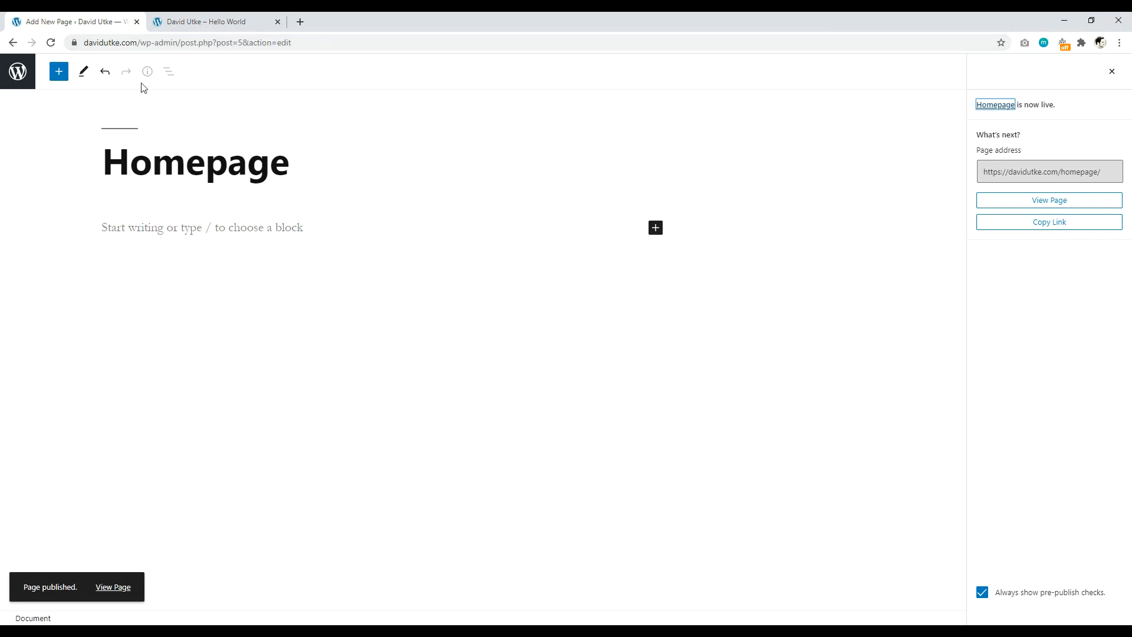
left_click(18, 72)
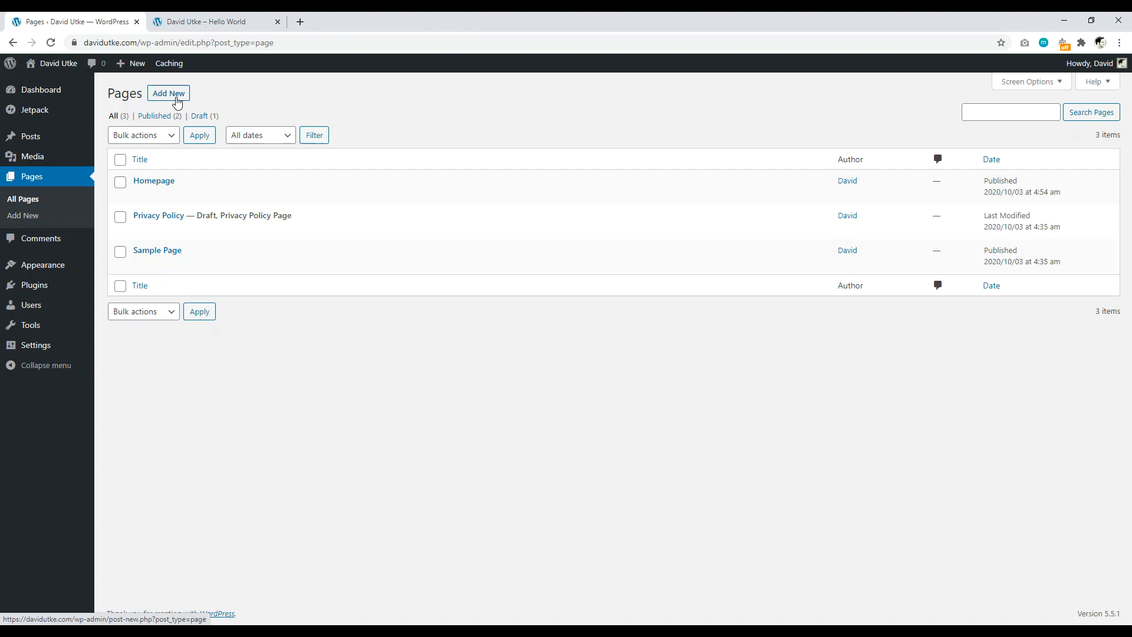
left_click(176, 96)
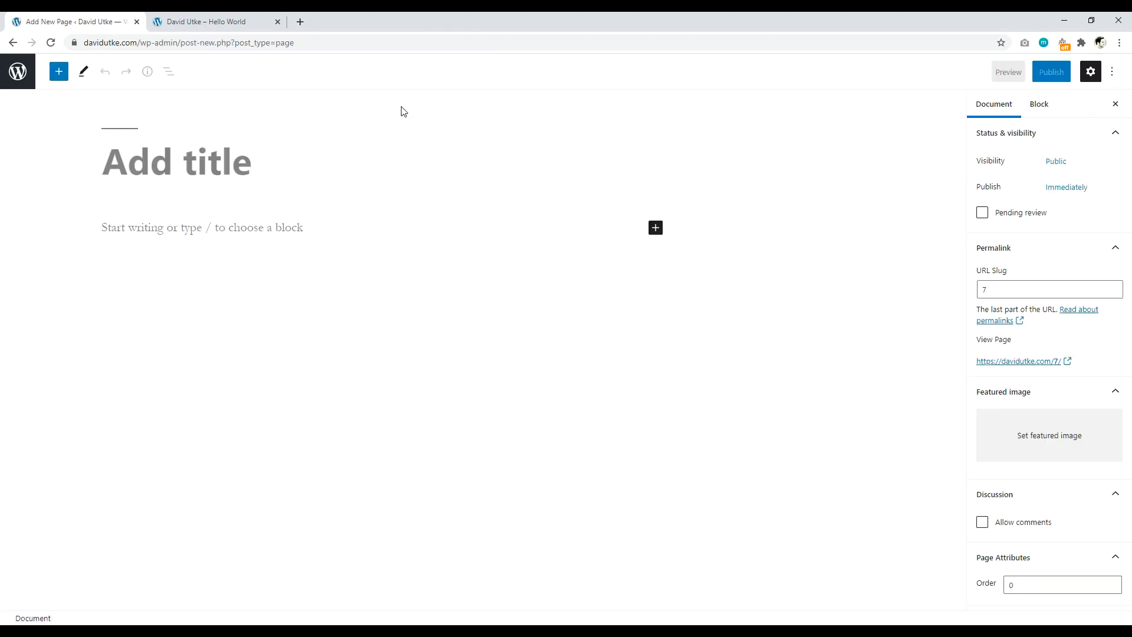
Step: Title the new page 'Blog', publish it, and return to the Pages list
type("Blog")
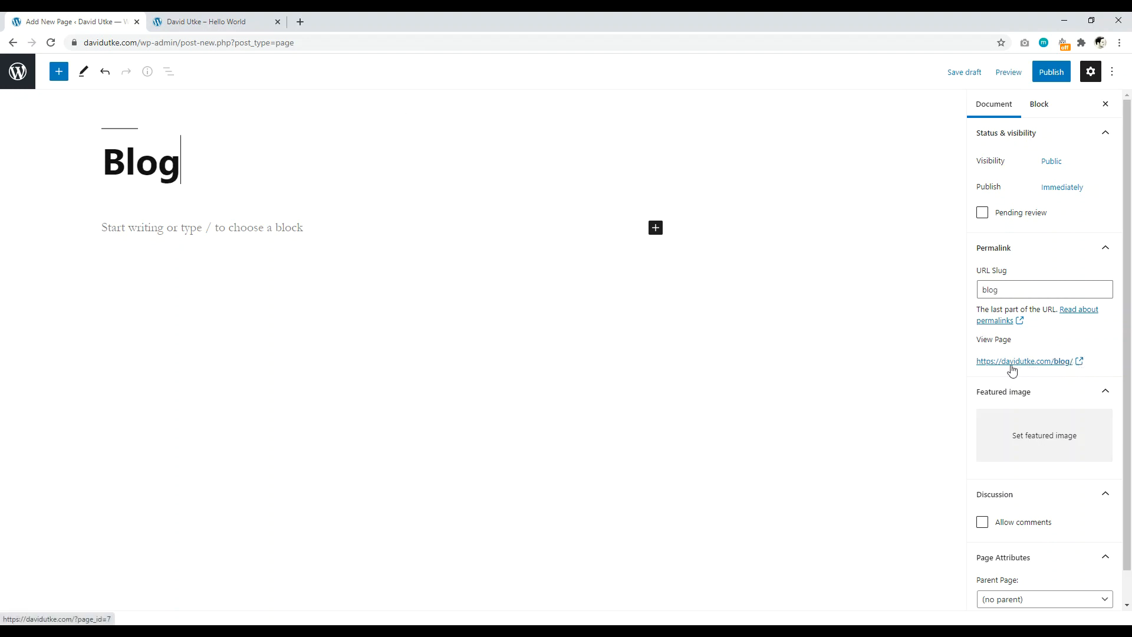
type("de")
key("BackSpace")
key("BackSpace")
key("BackSpace")
left_click(1038, 72)
left_click(1038, 72)
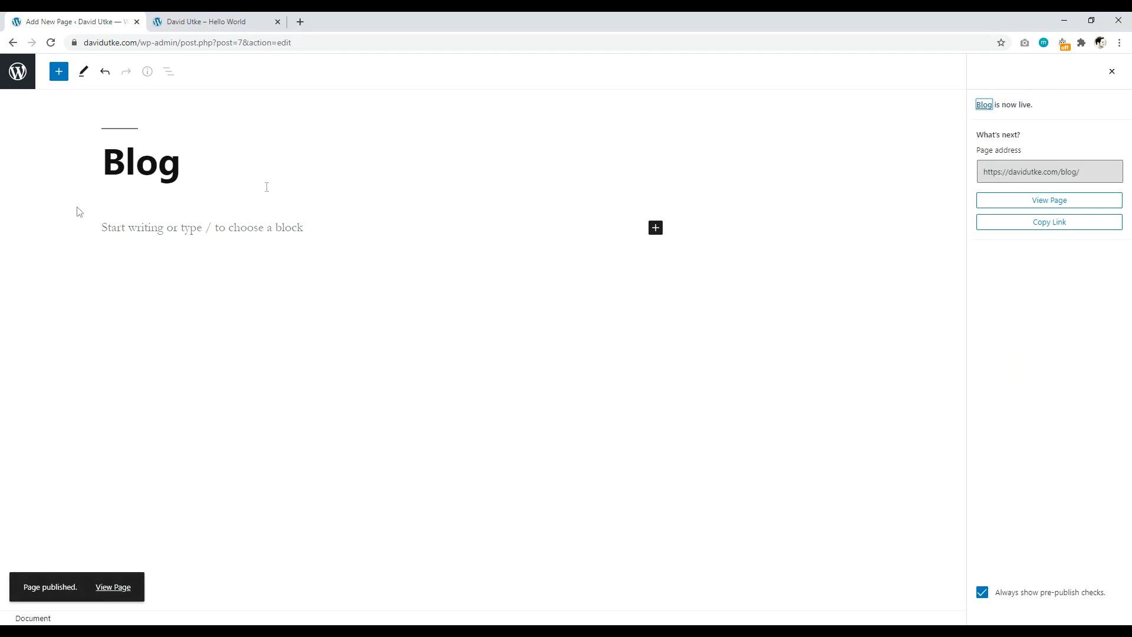
left_click(12, 77)
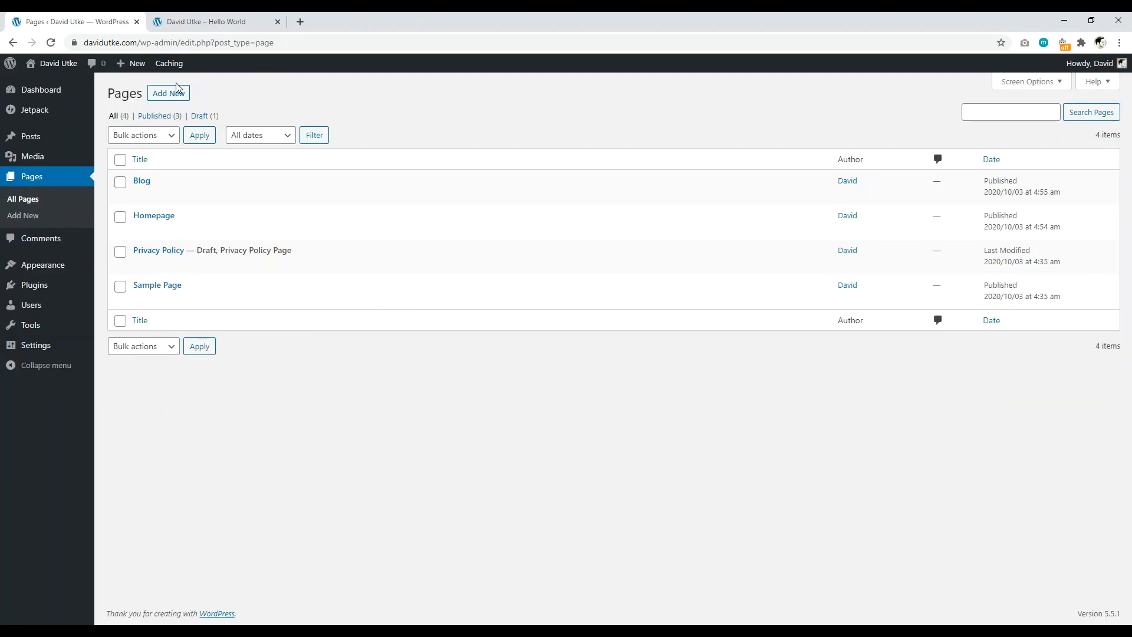
Step: Open the Reading settings in a separate browser tab
mouse_move(37, 351)
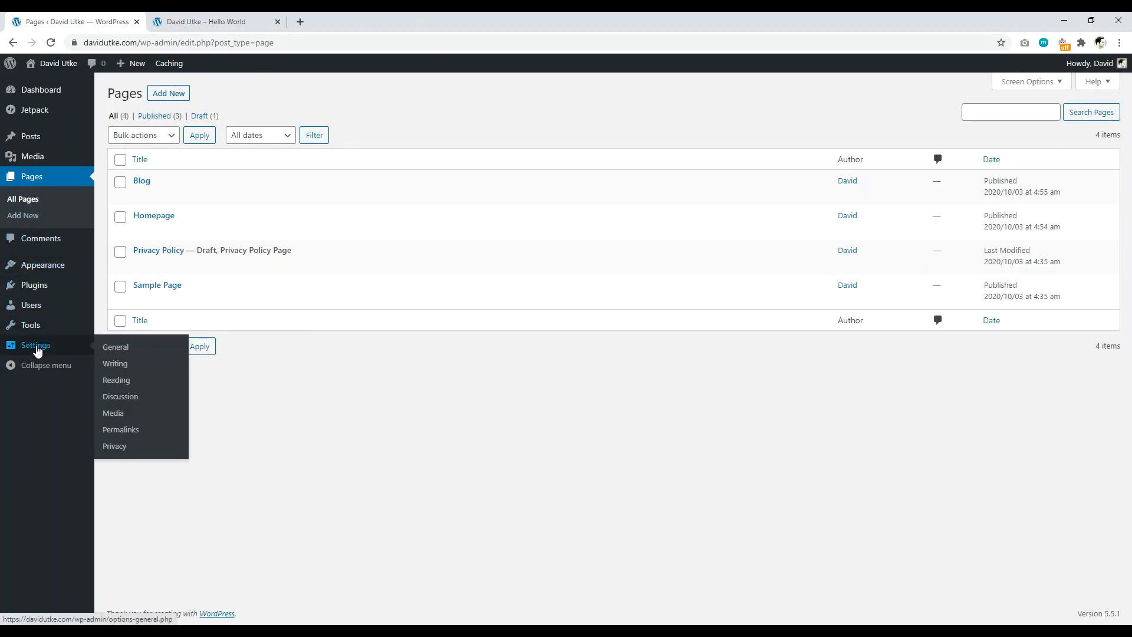
right_click(112, 383)
left_click(145, 388)
left_click(373, 19)
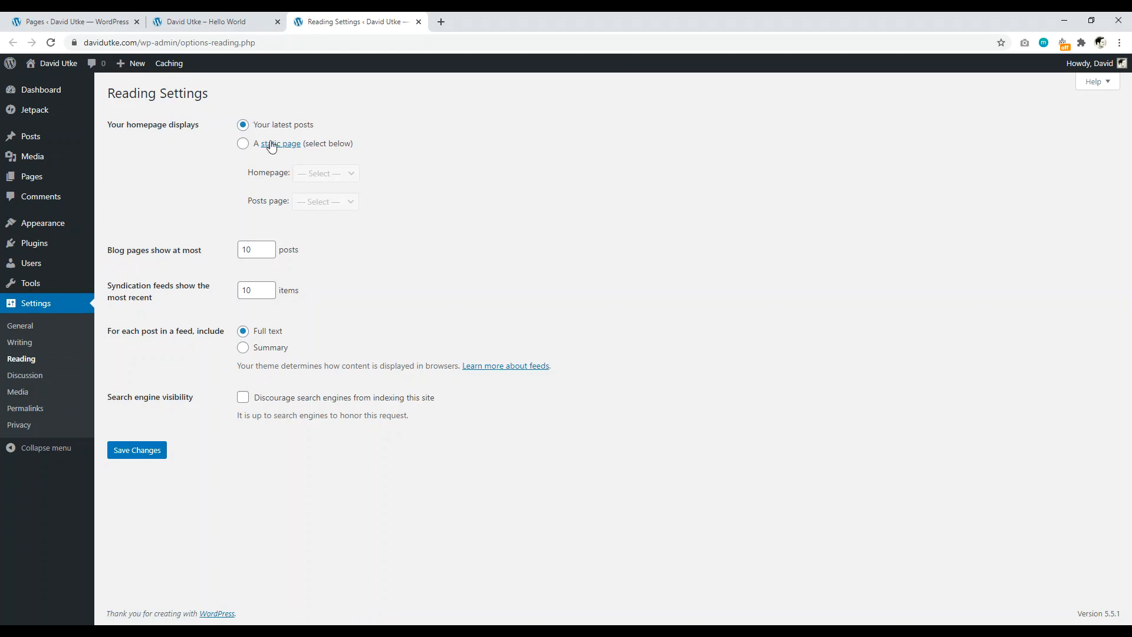
Step: Set Homepage as static front page, Blog as posts page, 8 posts, feed summaries, and save
left_click(243, 145)
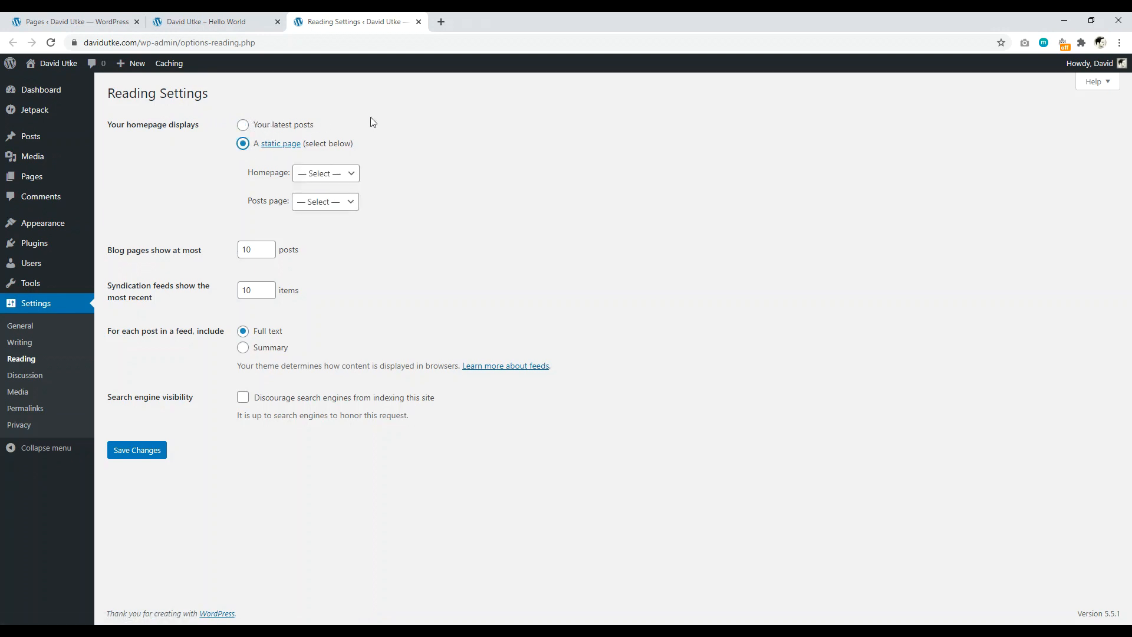
left_click(323, 174)
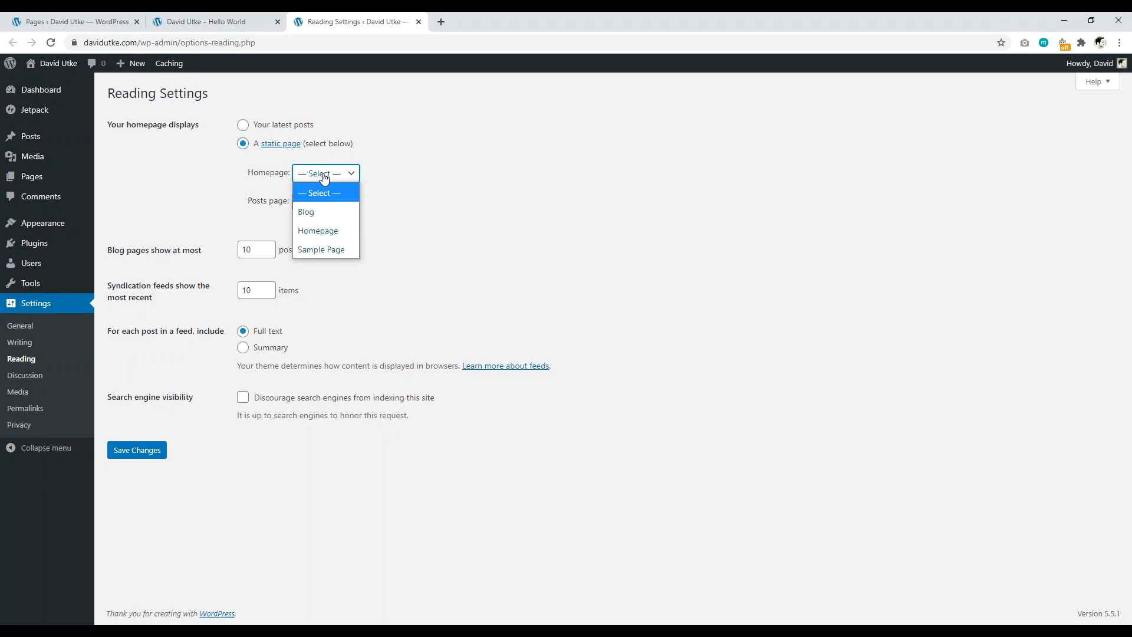
left_click(329, 229)
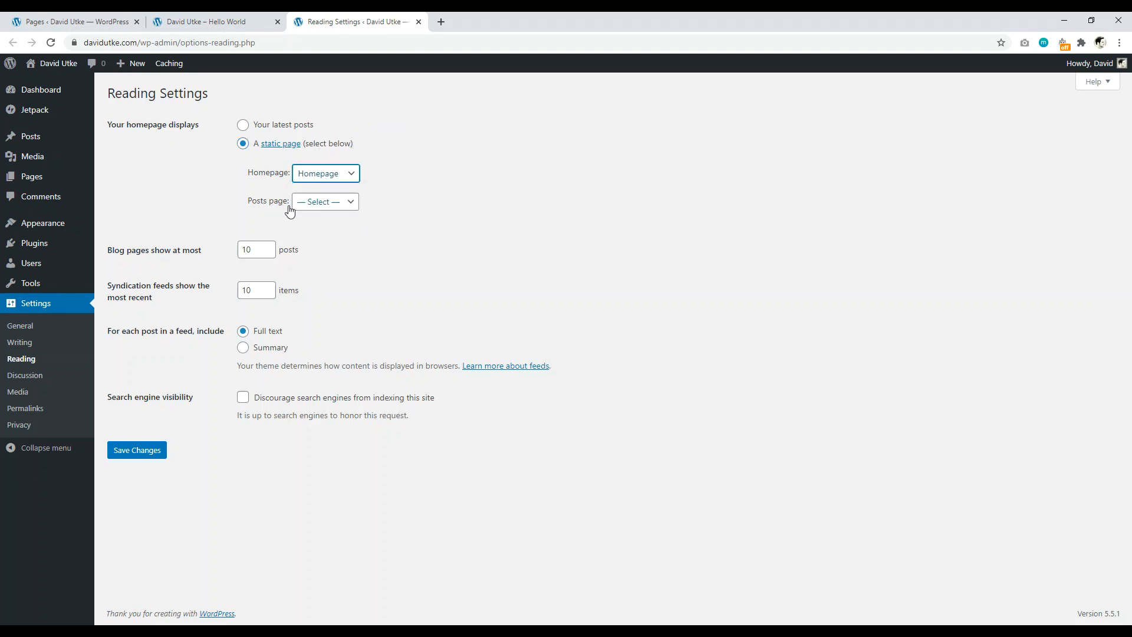
left_click(342, 210)
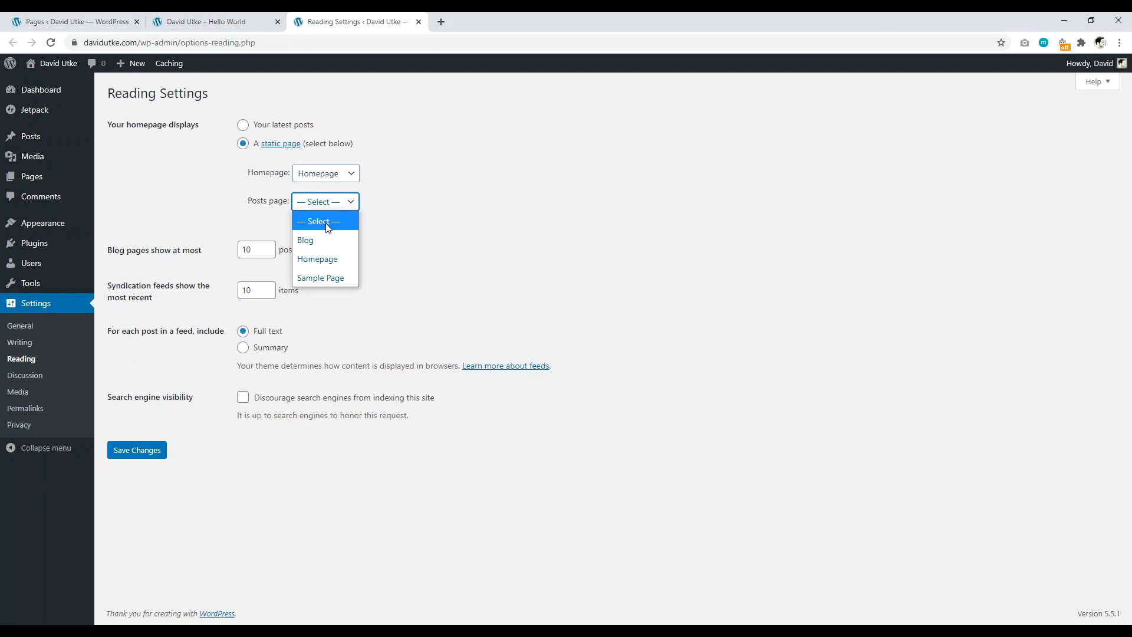
left_click(353, 241)
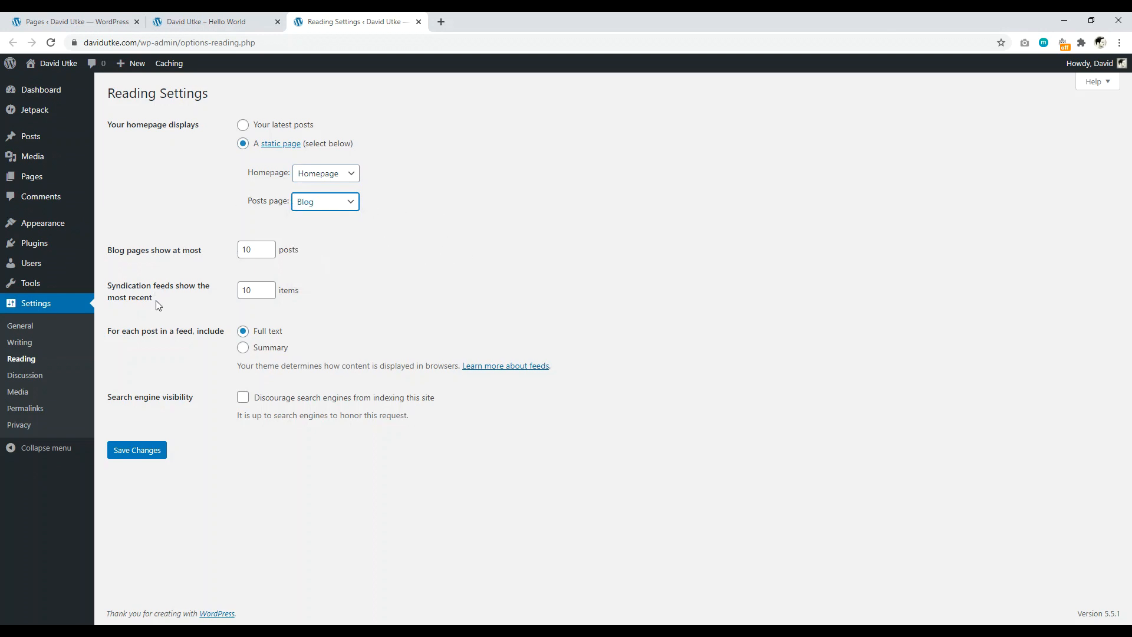
left_click(245, 349)
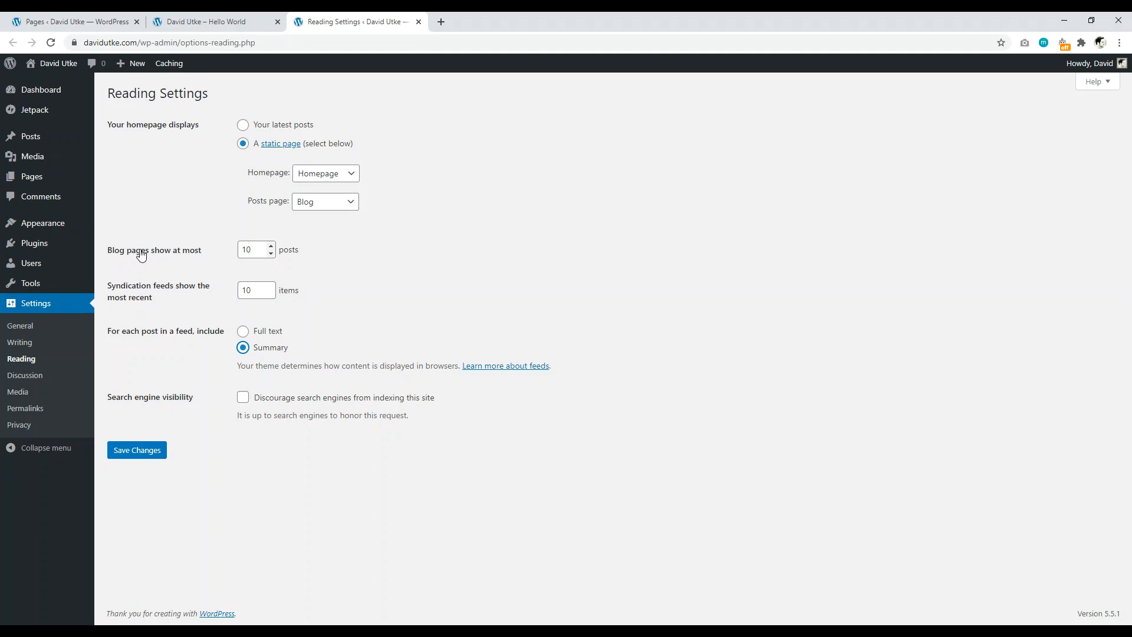
left_click(255, 246)
left_click(144, 451)
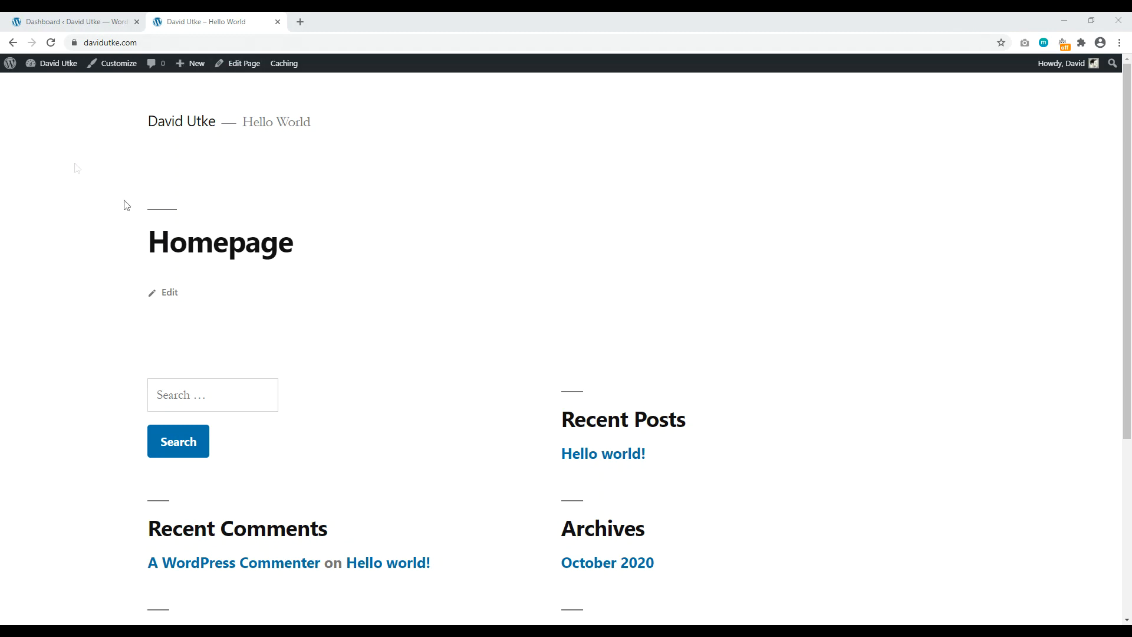
Step: Check the front page shows Homepage, then launch the Customizer for the Twenty Nineteen site
scroll(503, 285, "down", 3)
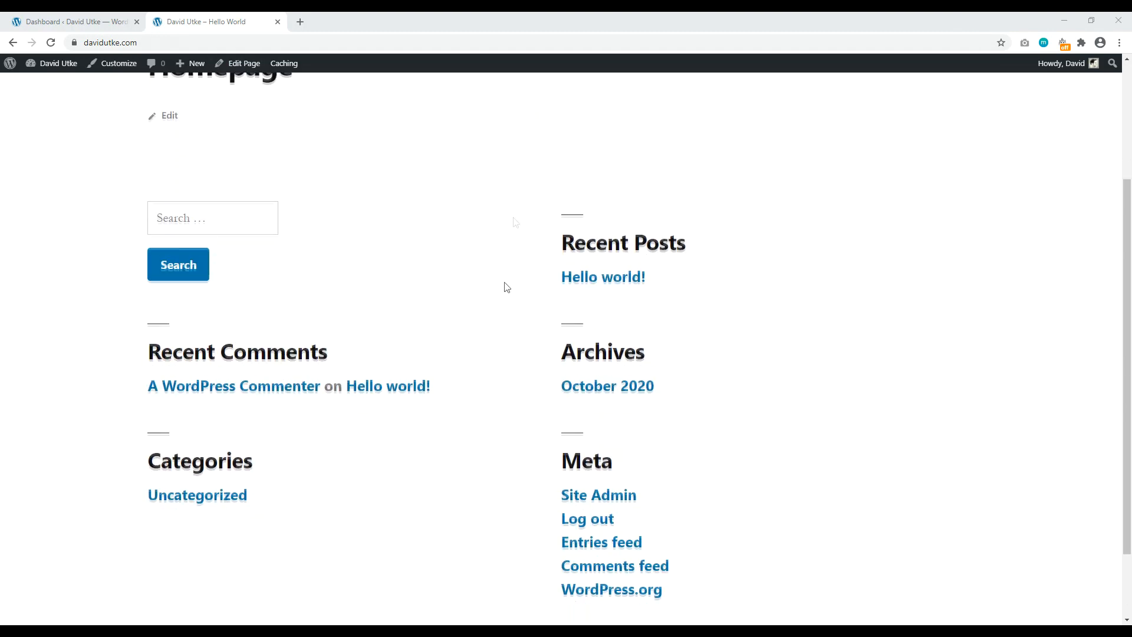
scroll(529, 385, "up", 3)
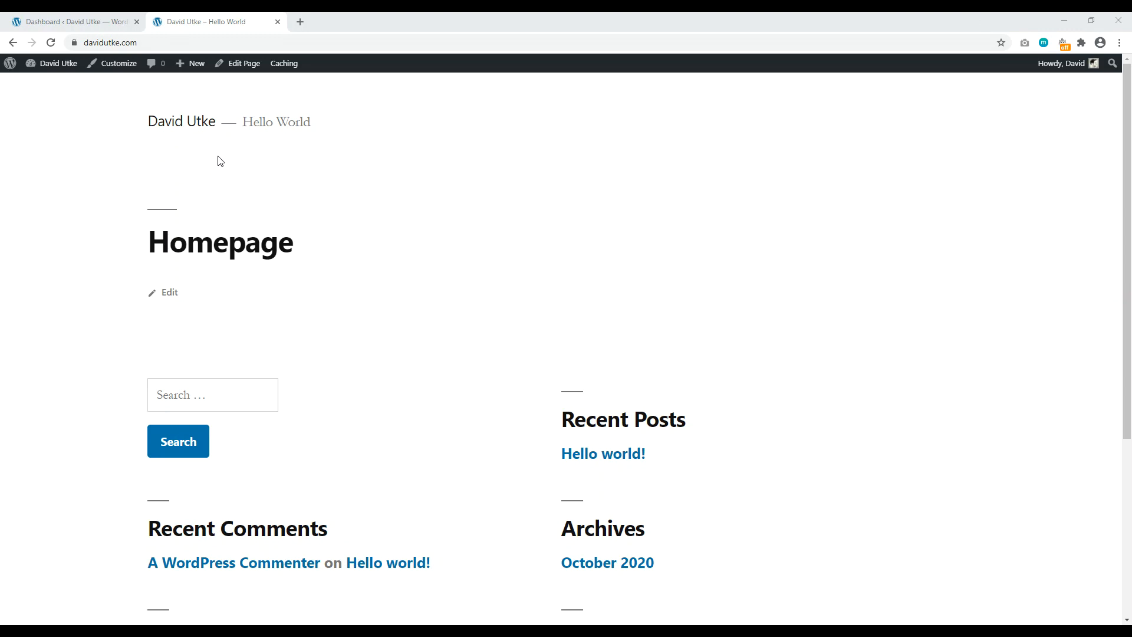
left_click(113, 63)
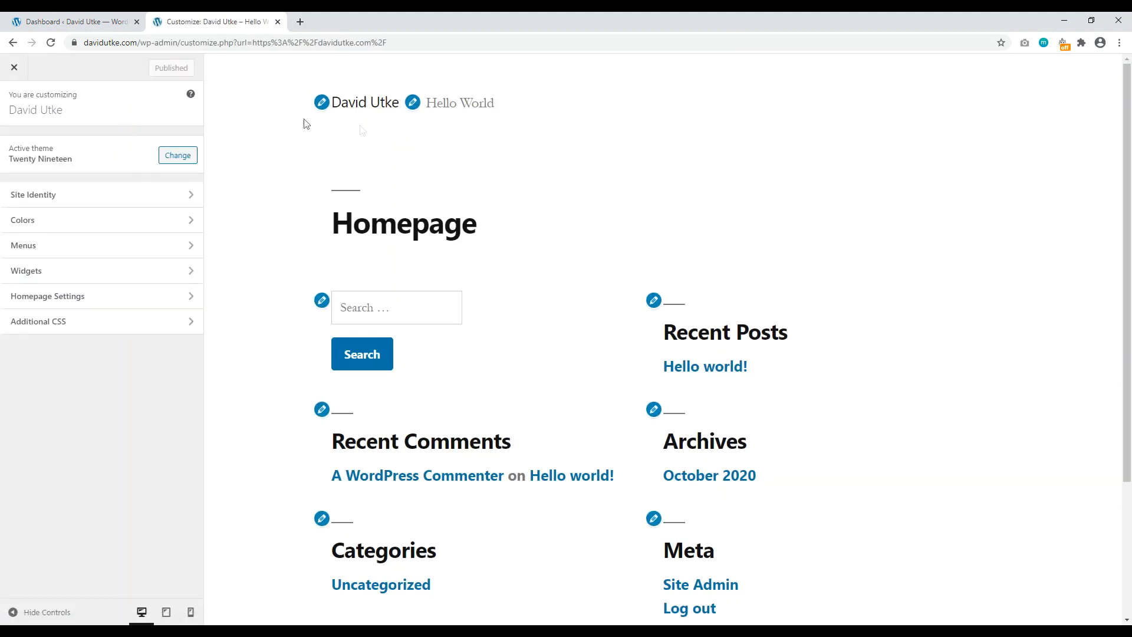
Step: Upload the portrait photo from the desktop and set a face-cropped version as the site logo
left_click(96, 196)
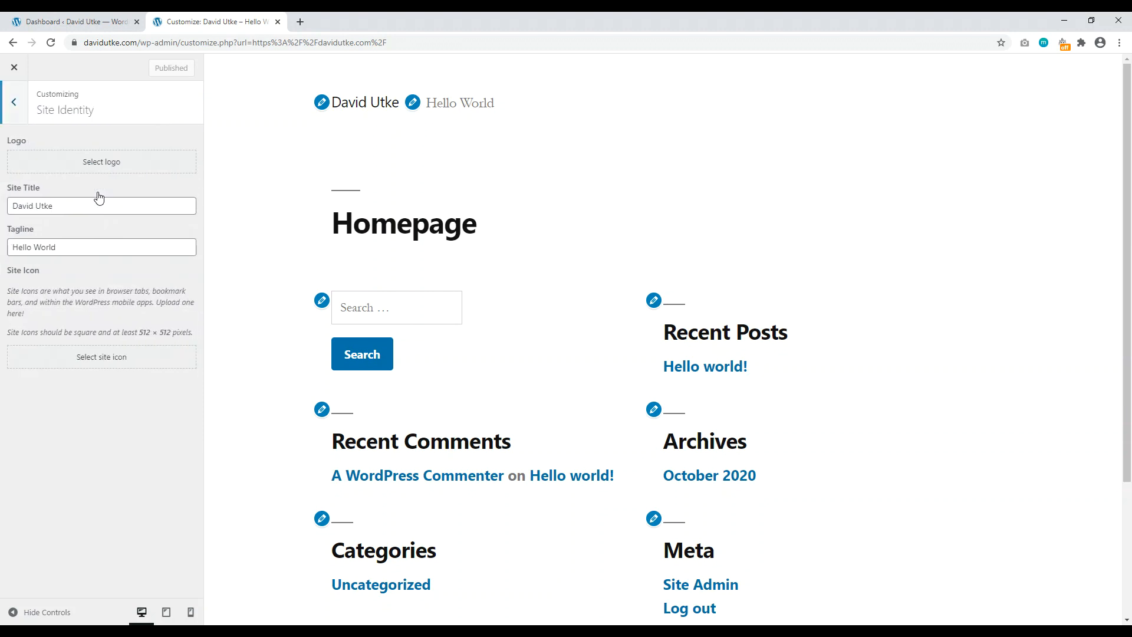
left_click(93, 167)
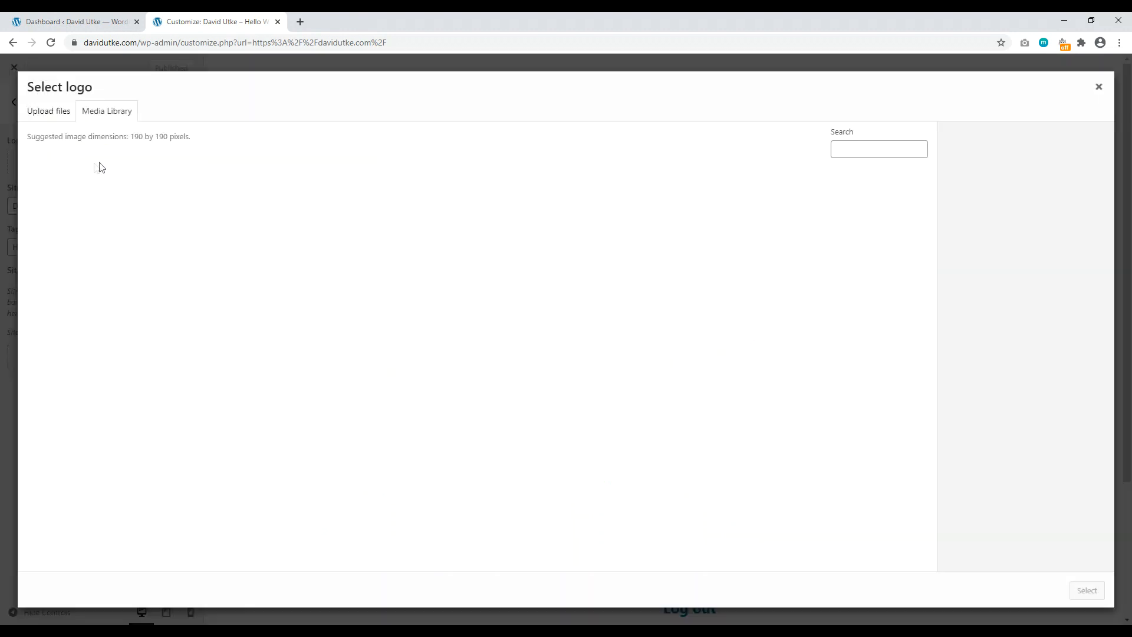
double_click(529, 30)
left_click_drag(529, 30, 748, 38)
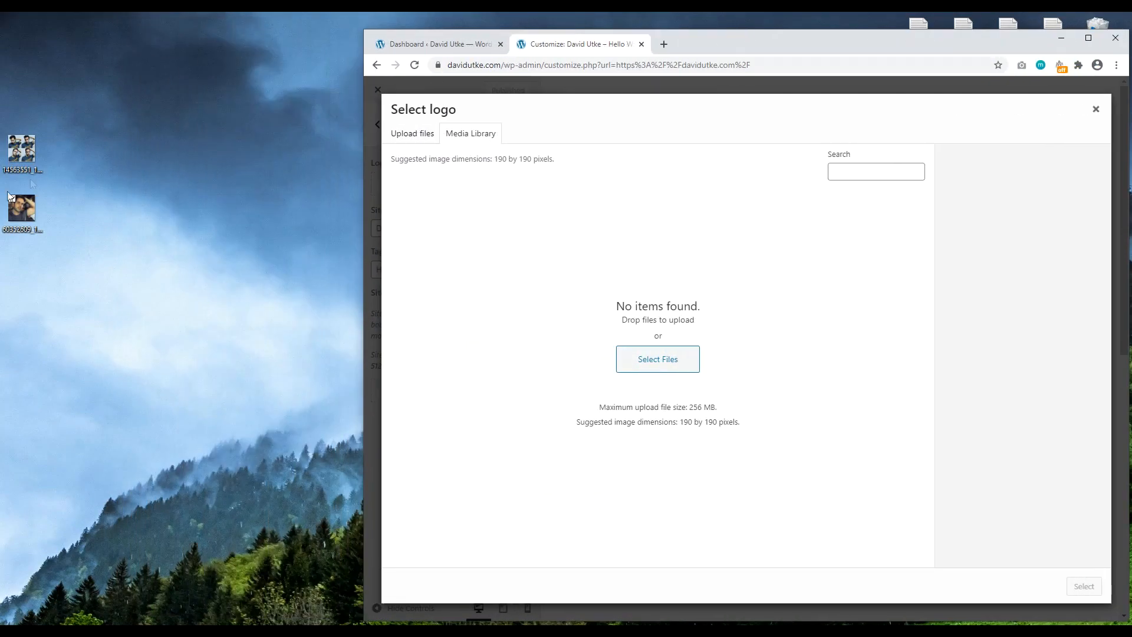
left_click_drag(11, 215, 684, 229)
left_click(1089, 39)
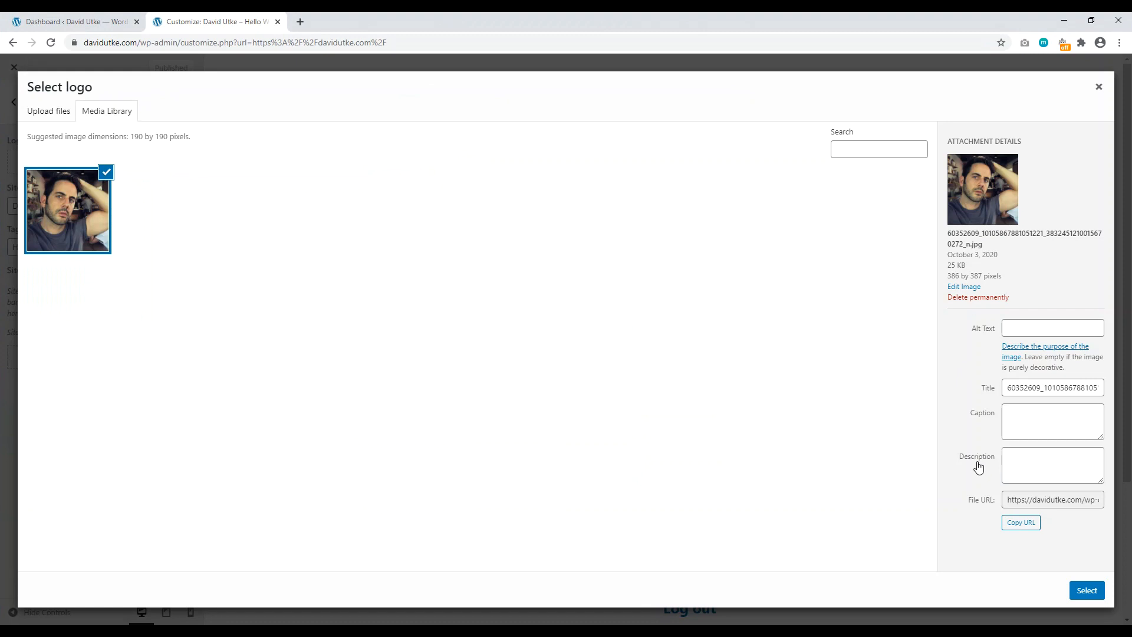
left_click(1087, 590)
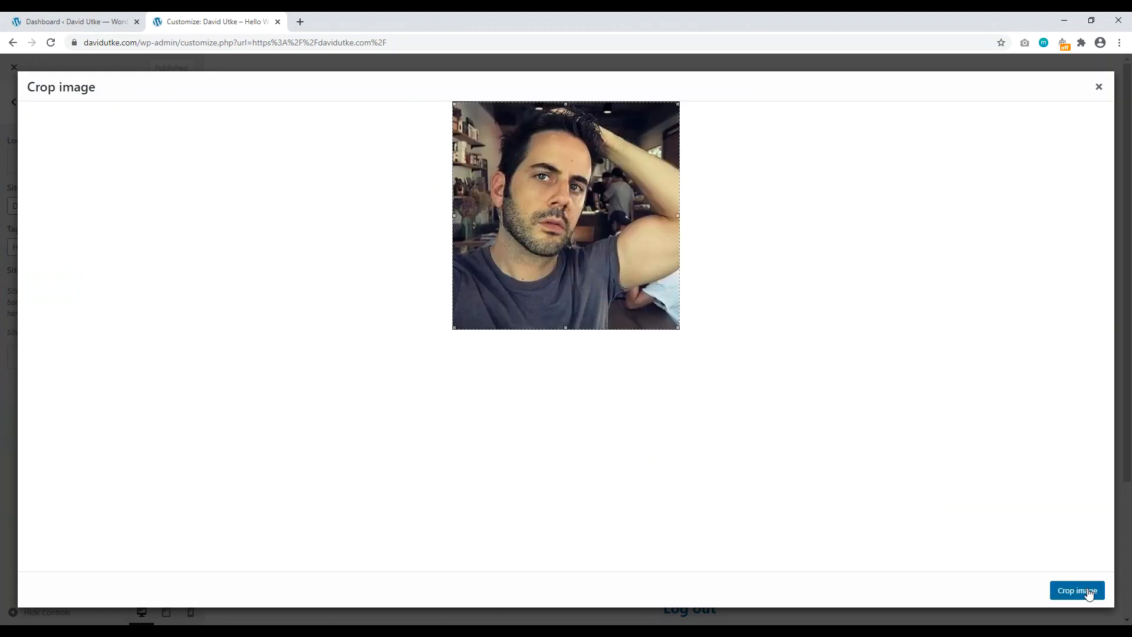
left_click_drag(677, 329, 642, 305)
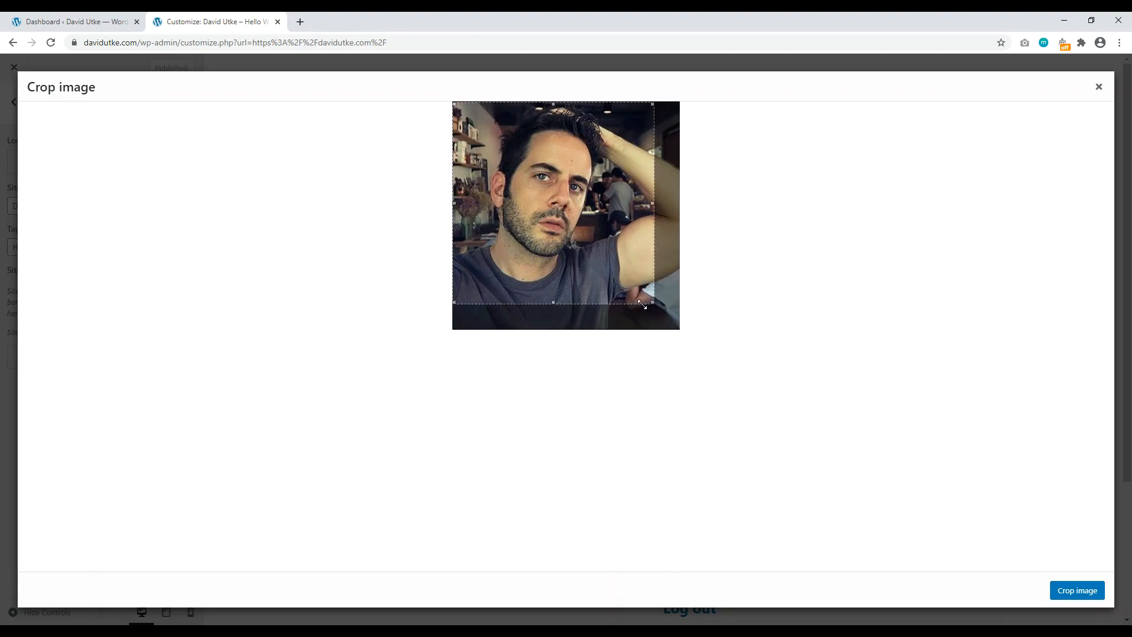
left_click(1078, 590)
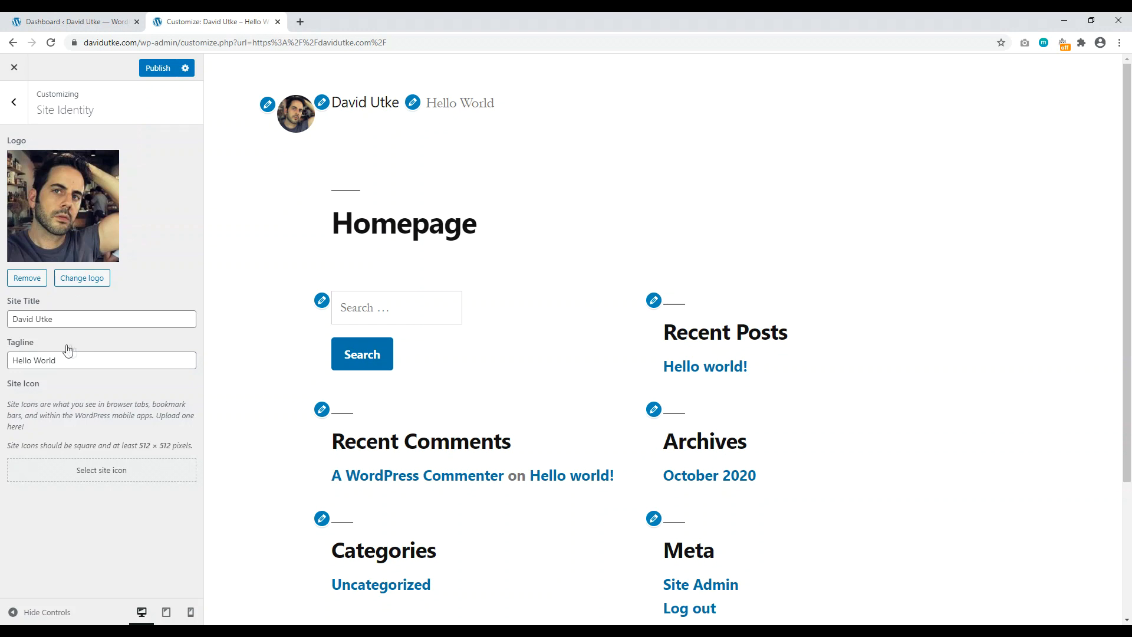
Step: Change the site title to 'Edge of David'
left_click_drag(79, 314, 18, 313)
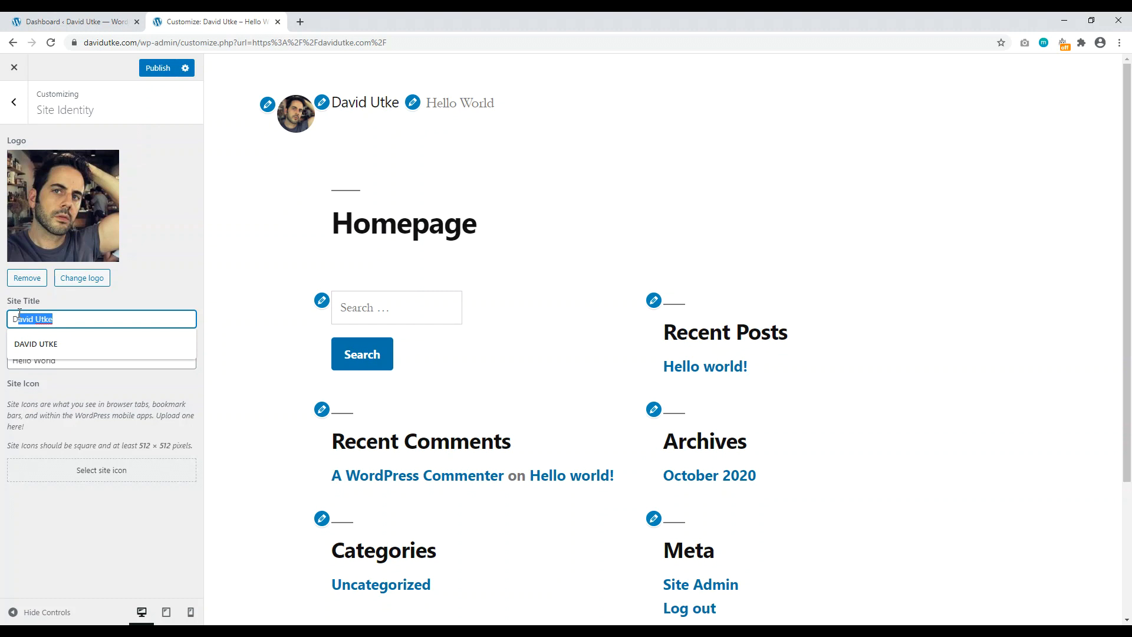
left_click(159, 178)
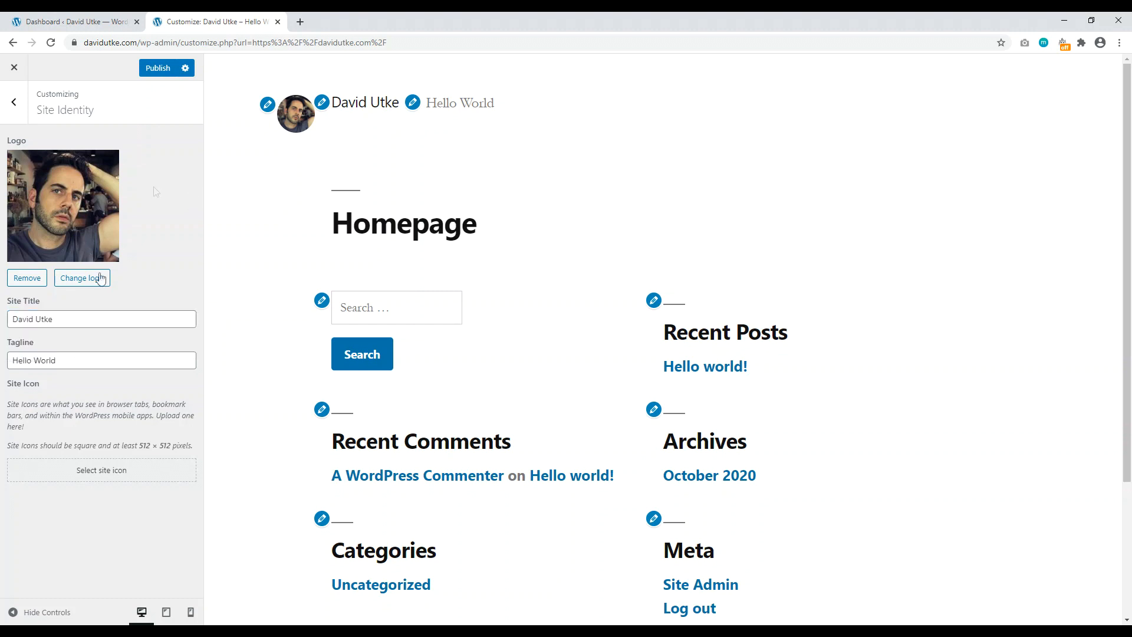
left_click_drag(81, 318, 12, 319)
key("BackSpace")
type("Edge of David")
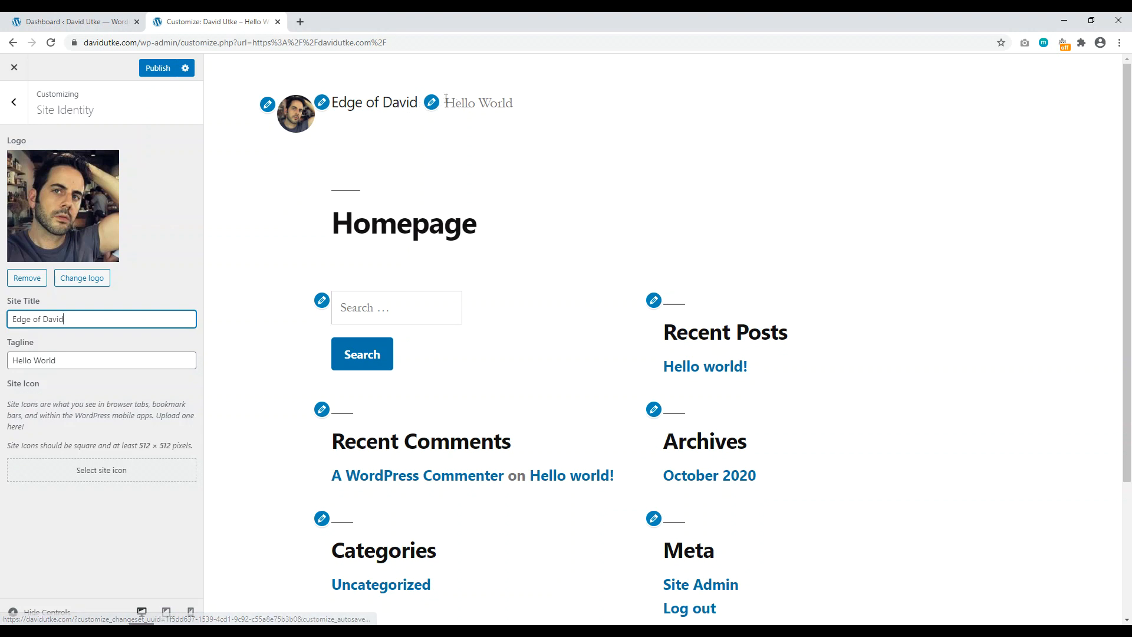
Step: Set the tagline to 'Find Your Edge, Enjoy Life' and publish the changes
triple_click(91, 357)
key("BackSpace")
type("Find Your Edge, Enjoy Life")
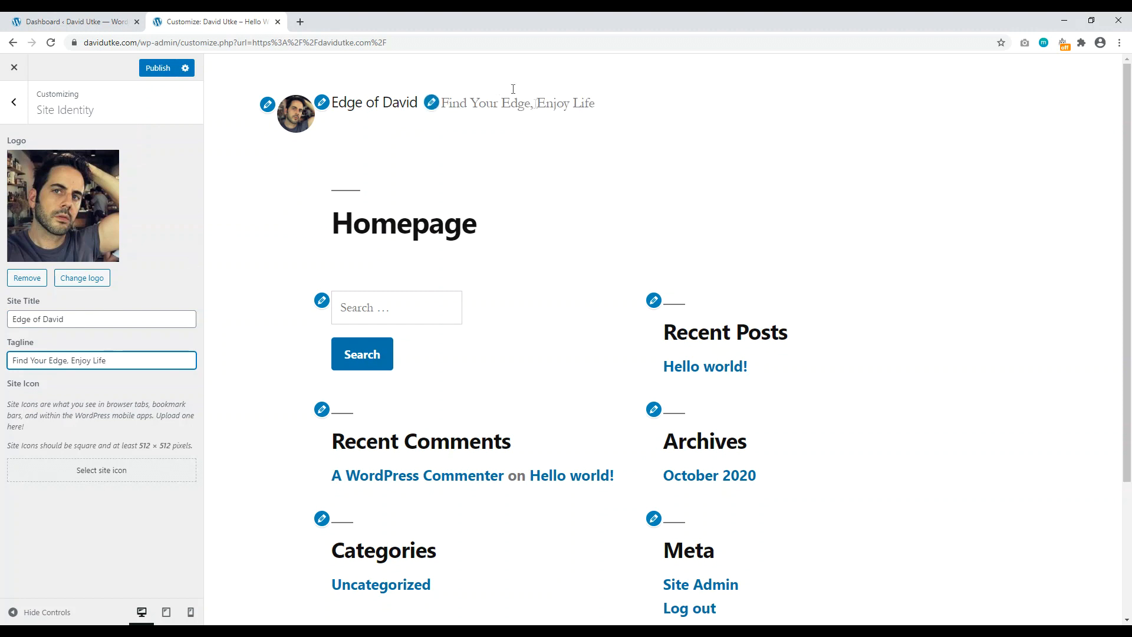
left_click(155, 67)
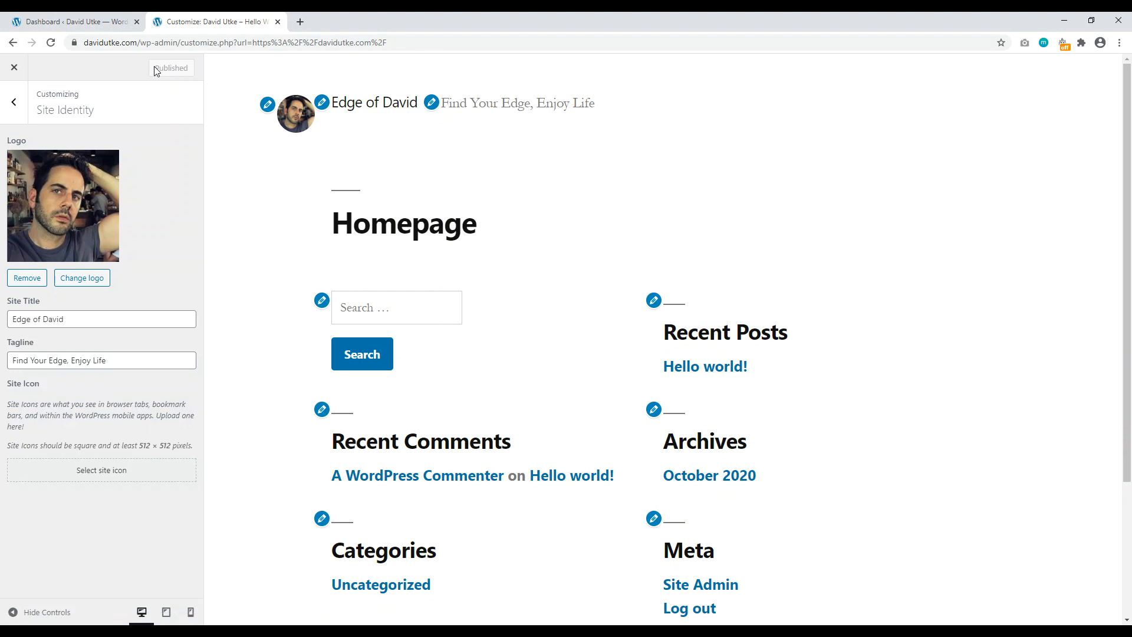
left_click(14, 103)
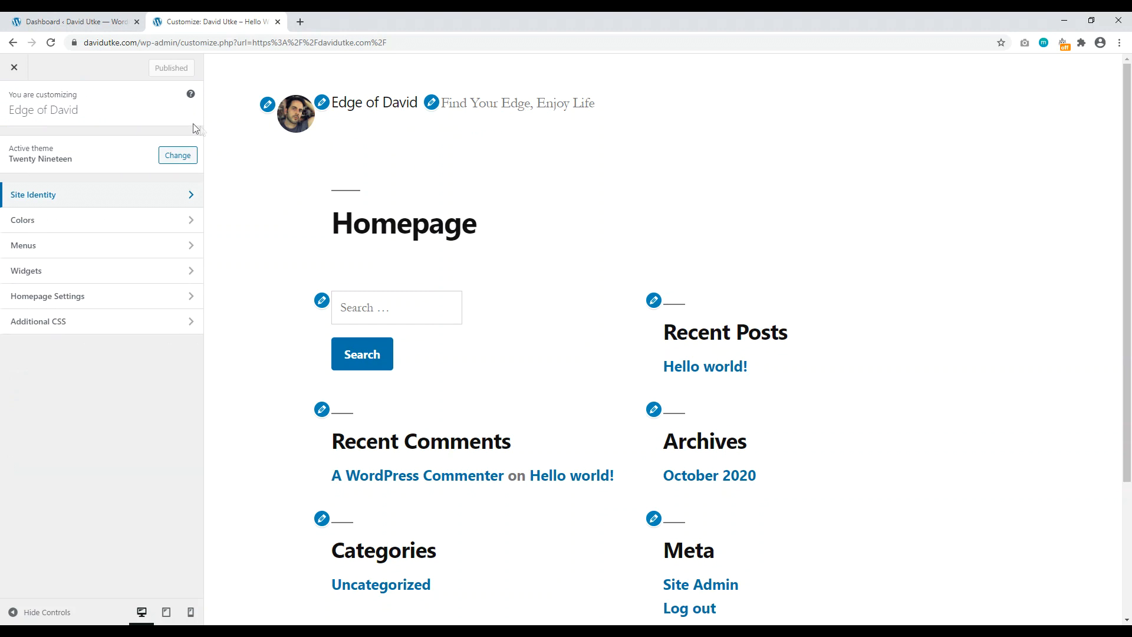
Step: Open the Customizer's Menus panel and view all menu locations
left_click(70, 248)
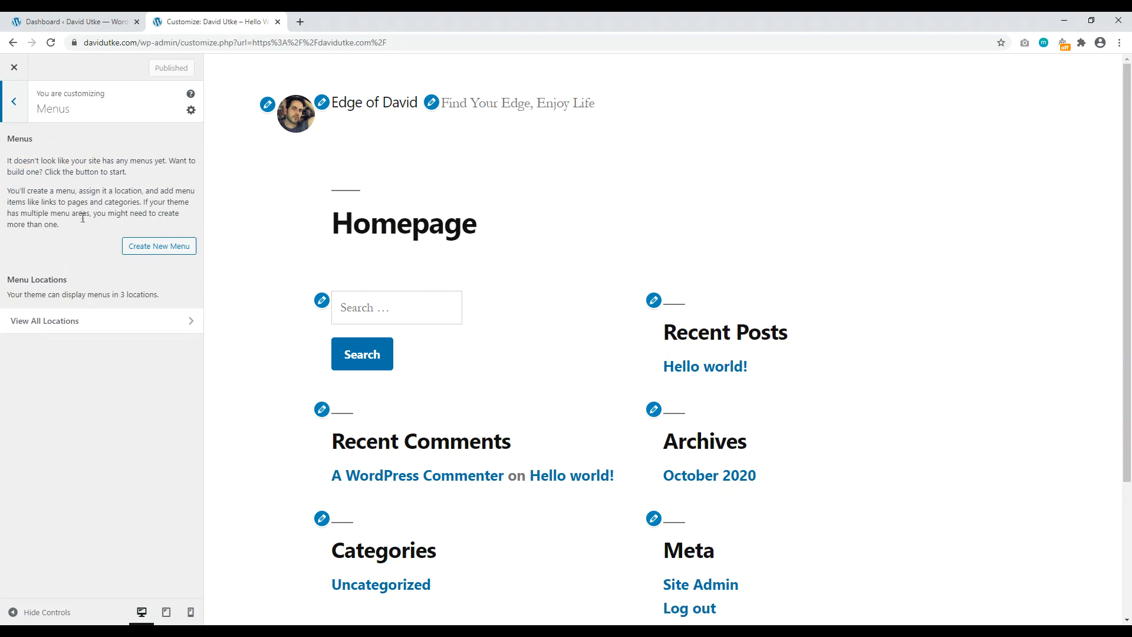
left_click(90, 325)
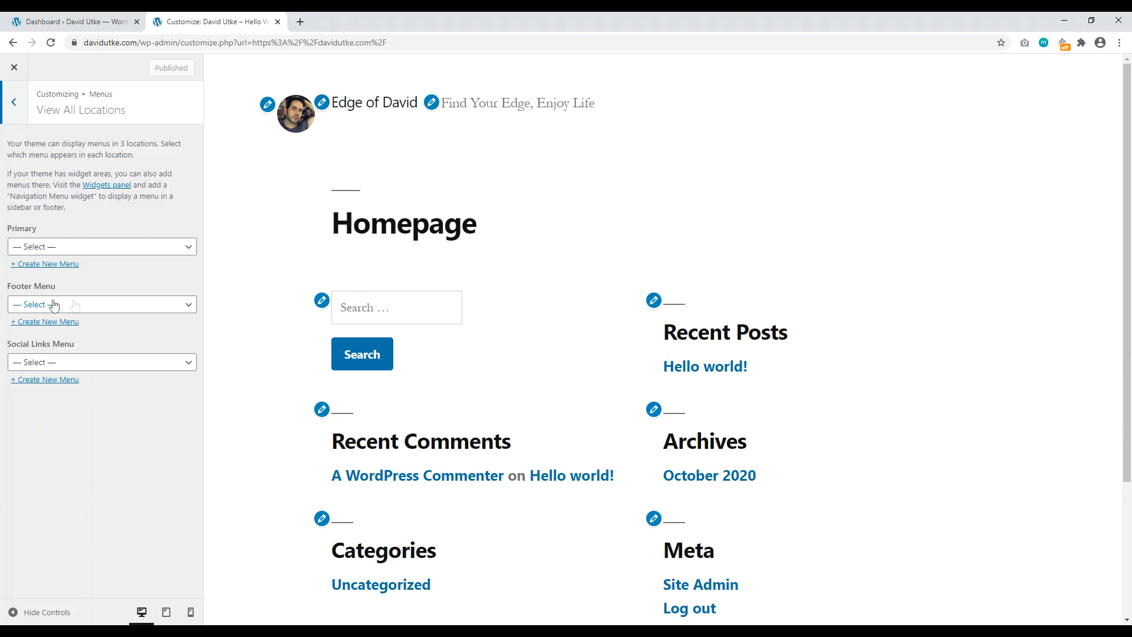
scroll(1101, 252, "down", 2)
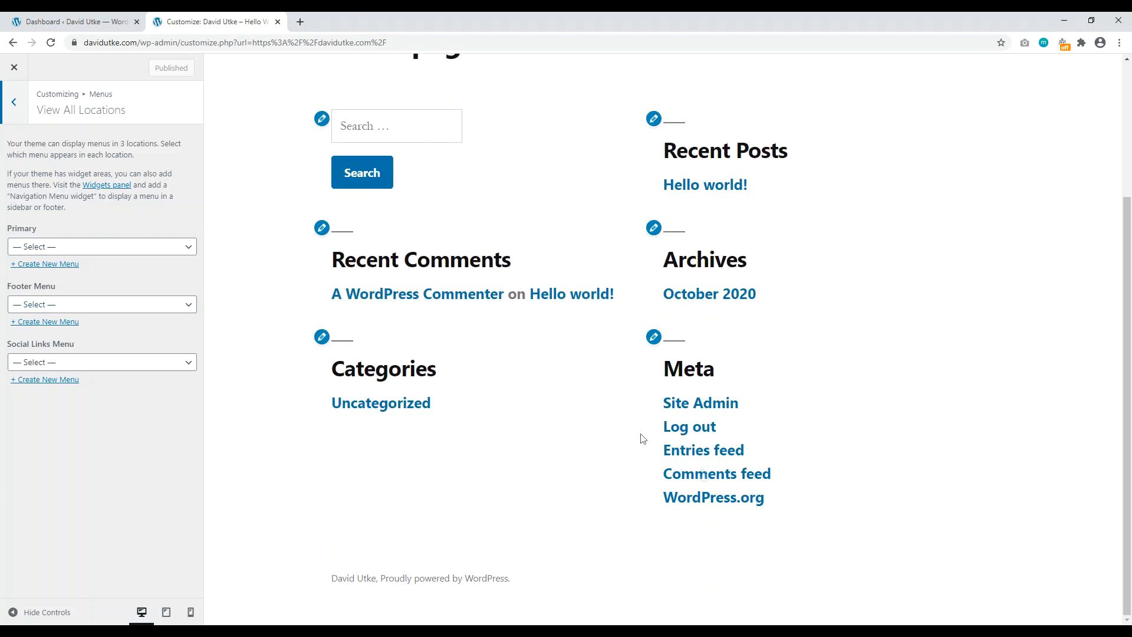
scroll(1129, 407, "up", 1)
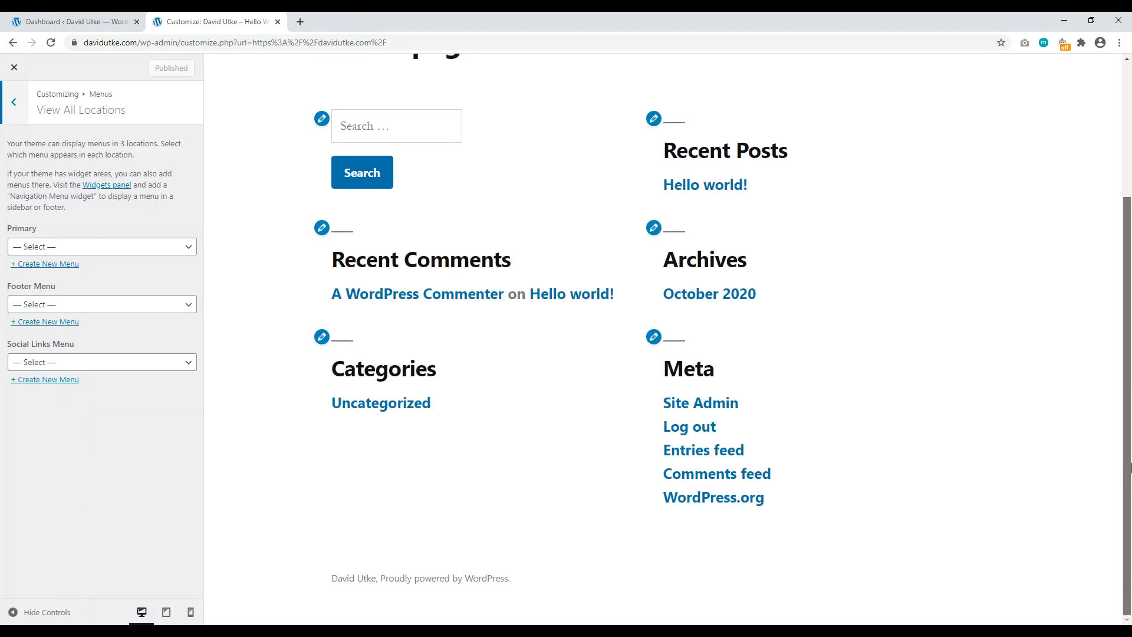
scroll(1129, 407, "up", 3)
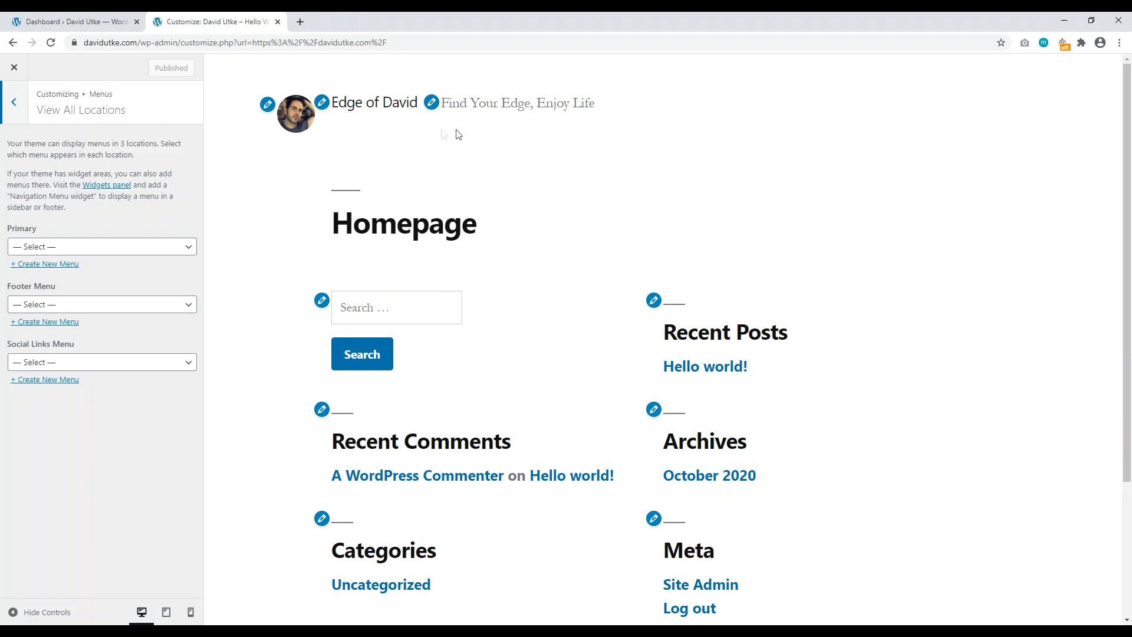
Step: Start a new menu for the Primary location, then switch to the admin dashboard tab
left_click(148, 247)
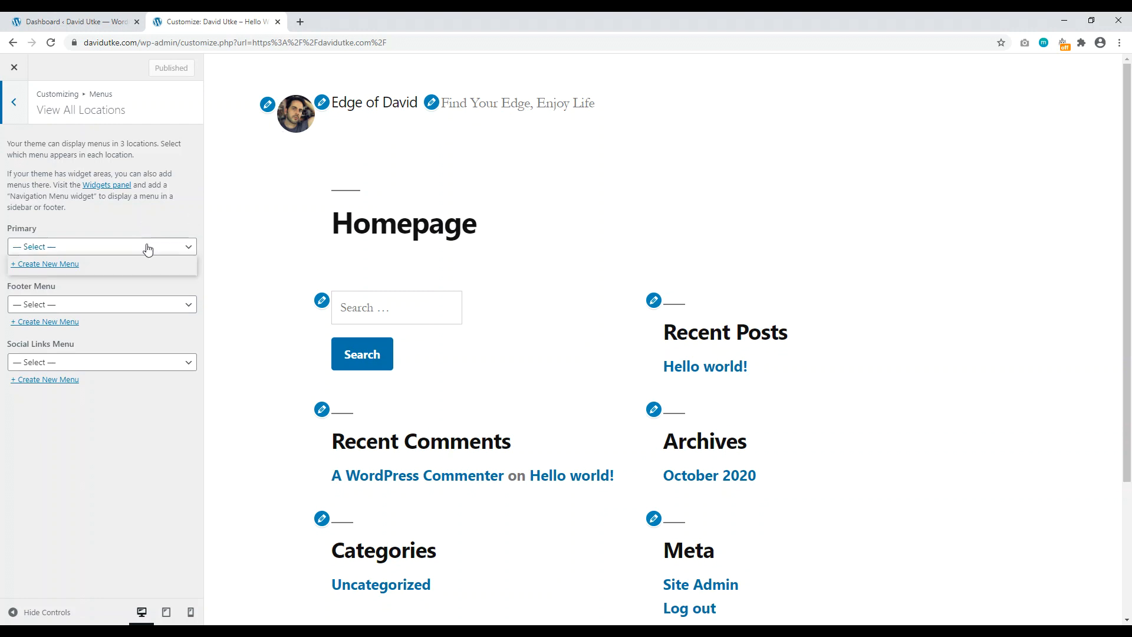
left_click(99, 237)
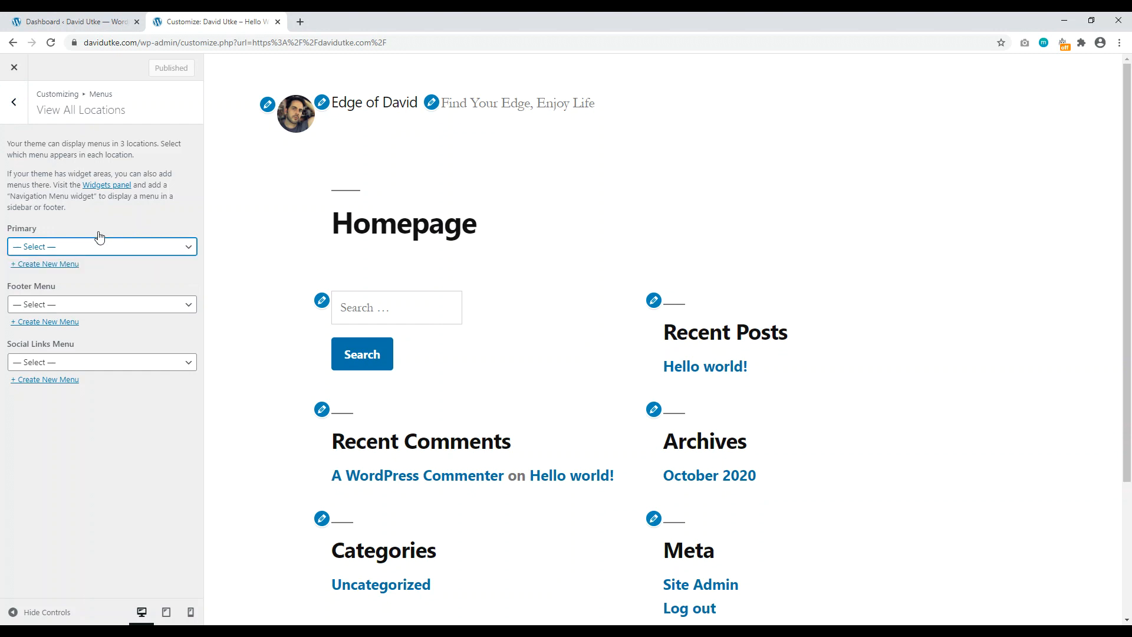
left_click(46, 265)
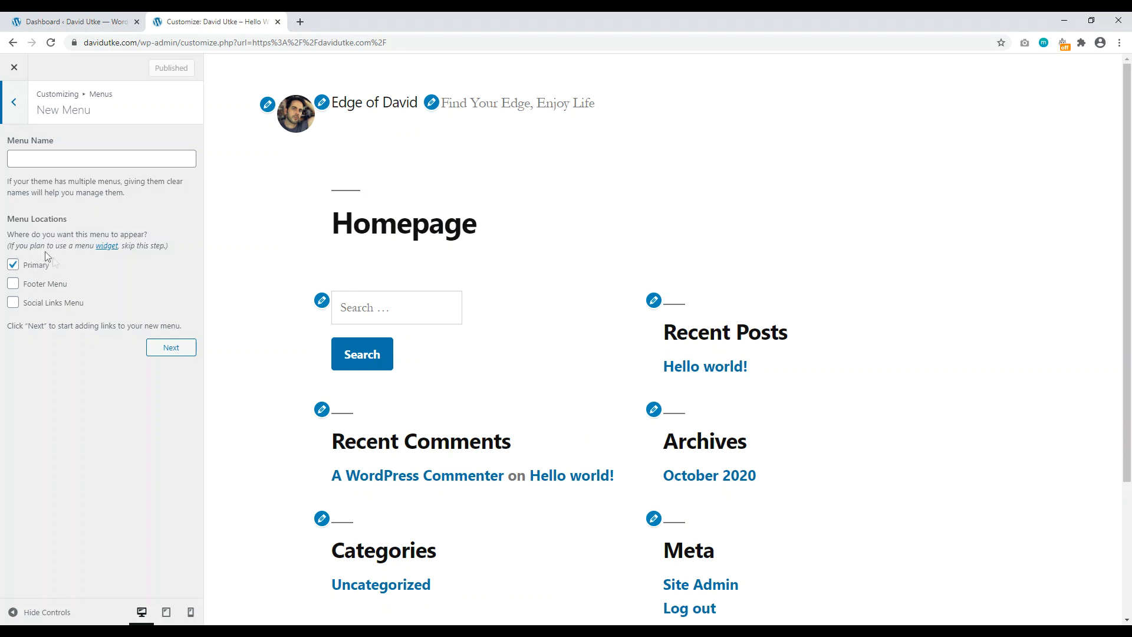
left_click(76, 21)
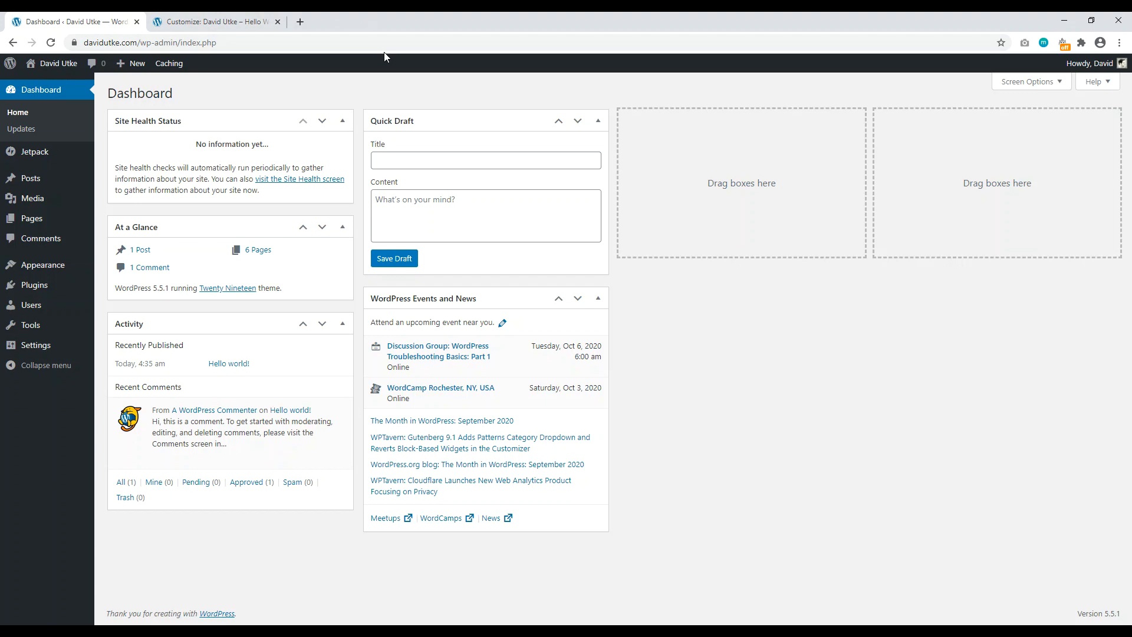
Step: Load Appearance > Menus in the admin tab, then return to the Customizer tab
mouse_move(45, 268)
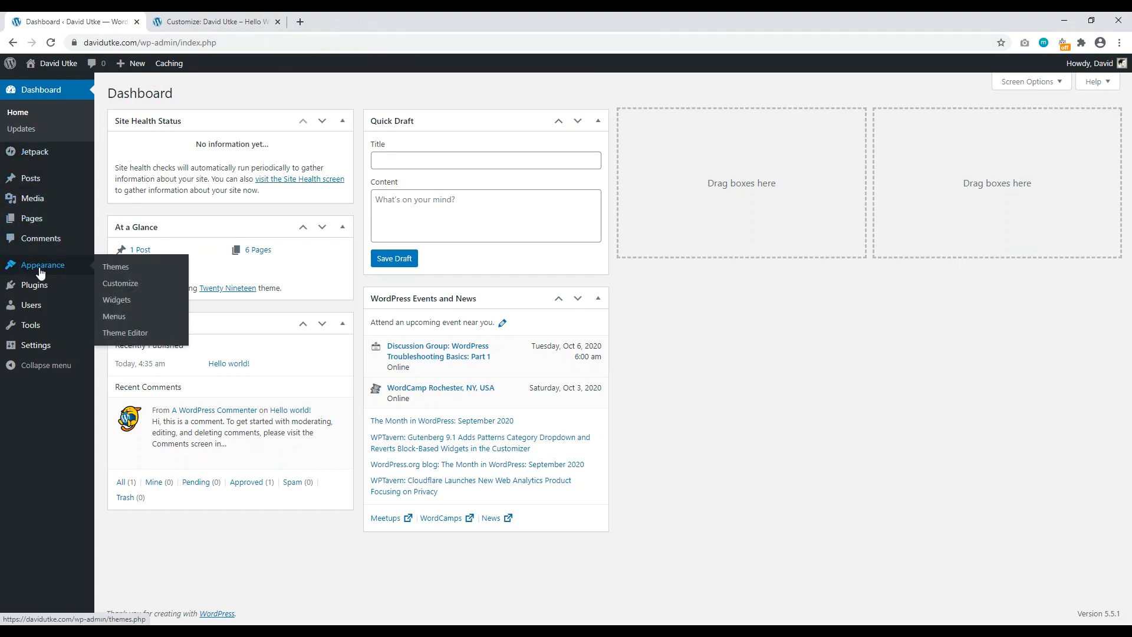
left_click(115, 318)
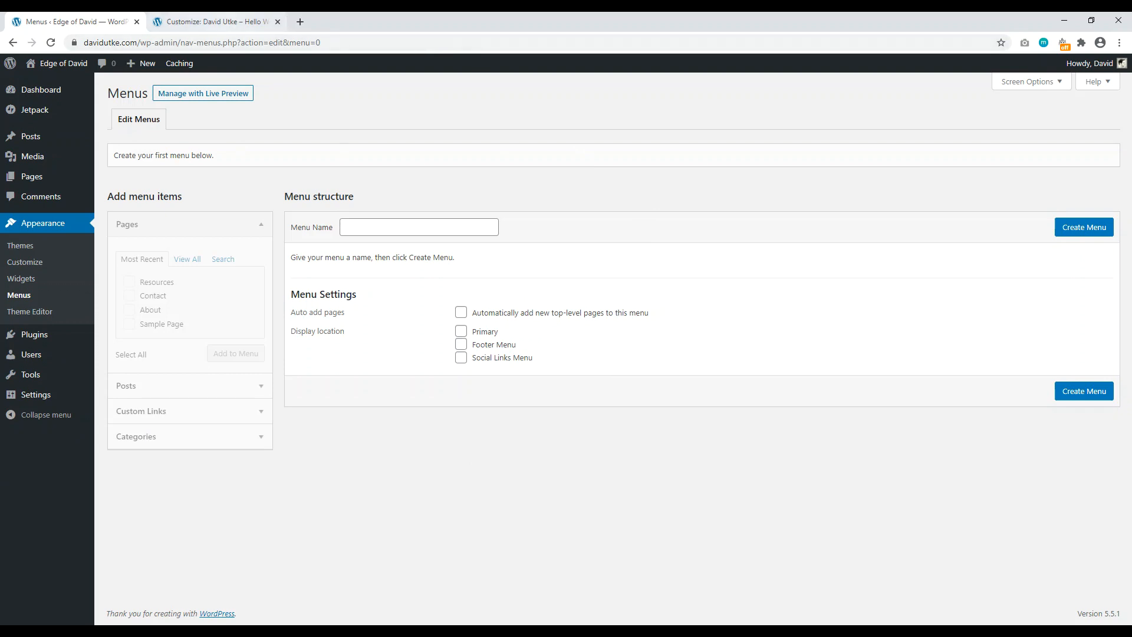
left_click(216, 21)
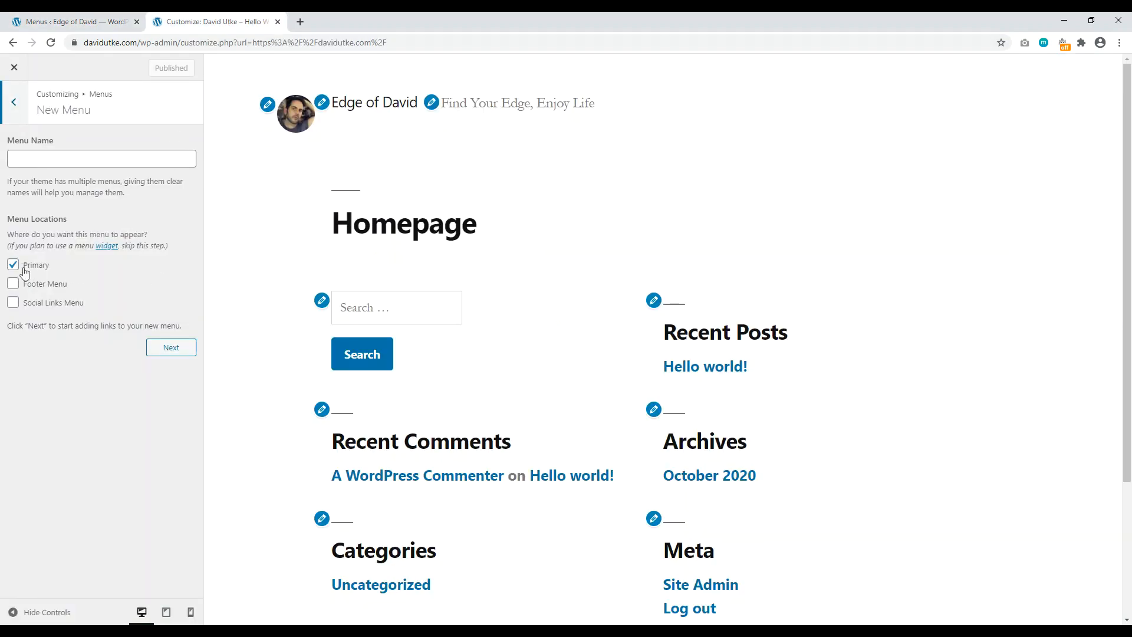
Step: Create a menu named 'Primary' and bring up the items available to add
left_click(172, 351)
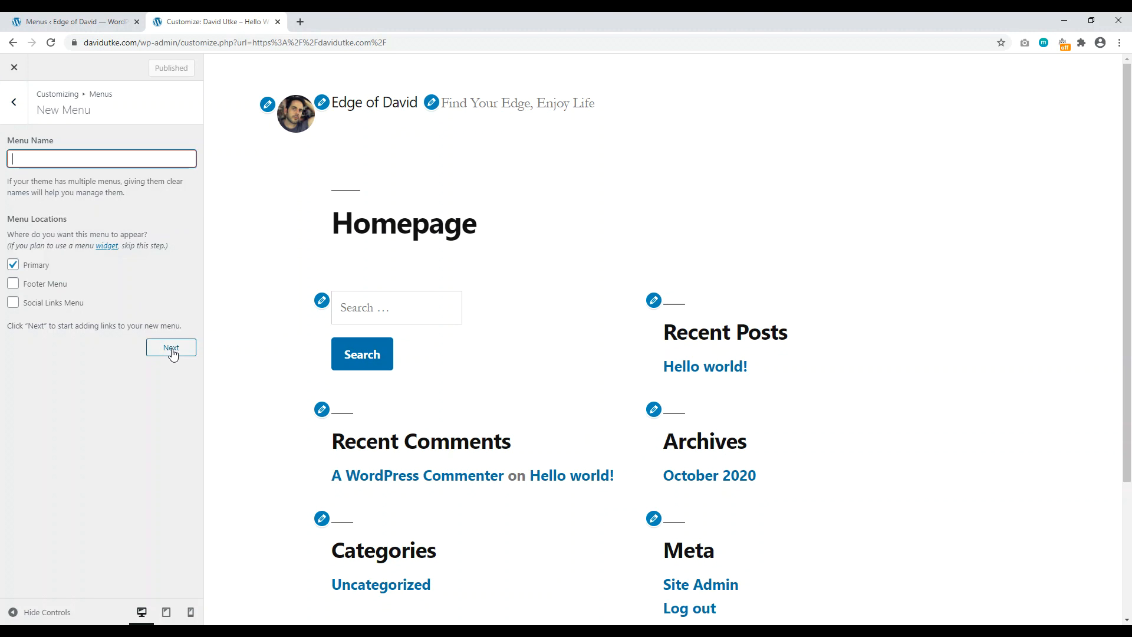
type("Primary")
left_click(171, 347)
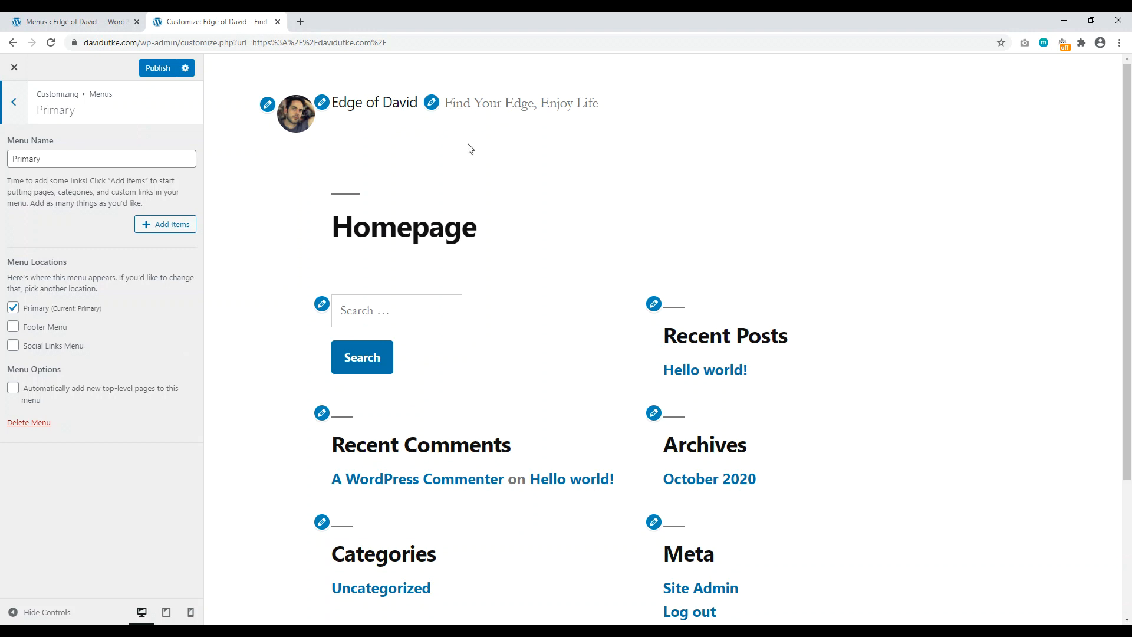
left_click(164, 229)
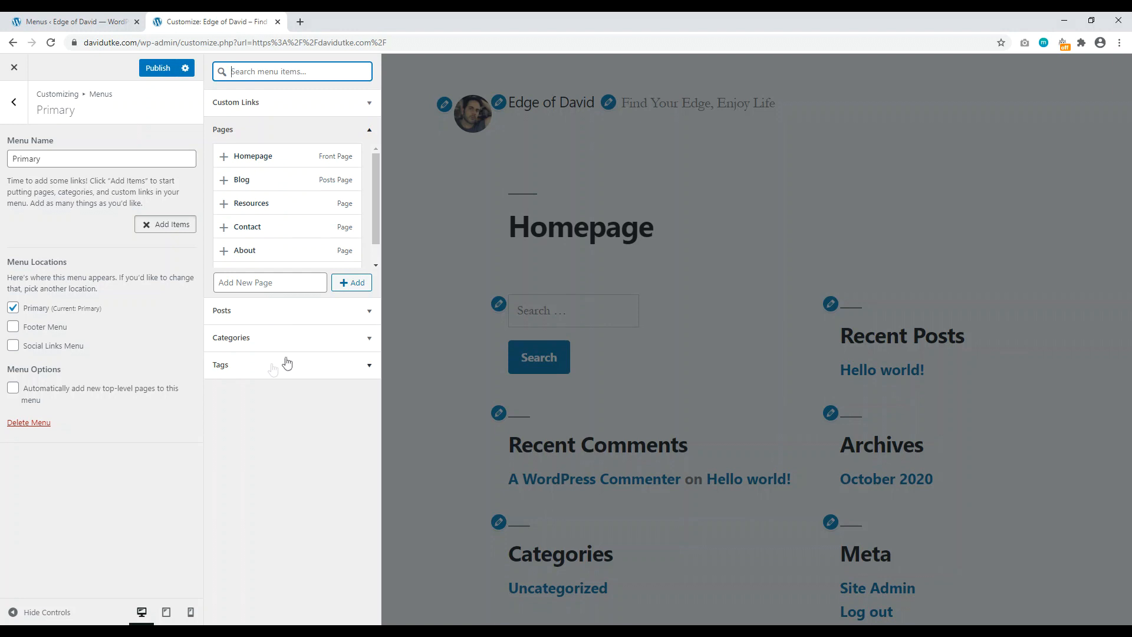
Step: Switch the Add Items panel to the Pages list, checking the site pages in the admin tab
left_click(341, 104)
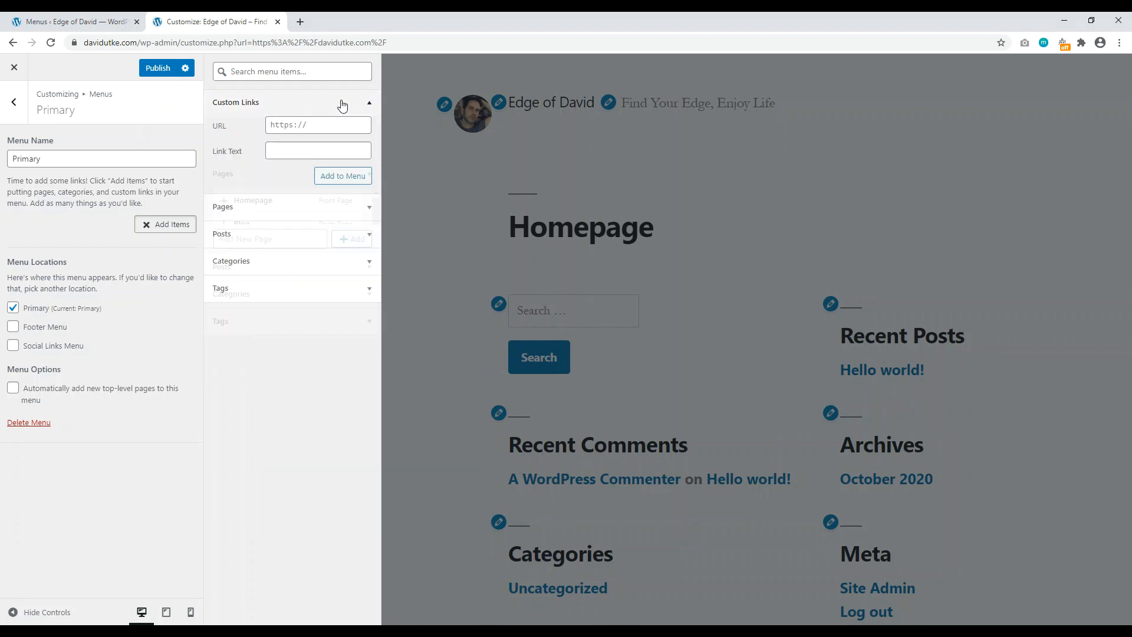
left_click(300, 106)
left_click(289, 131)
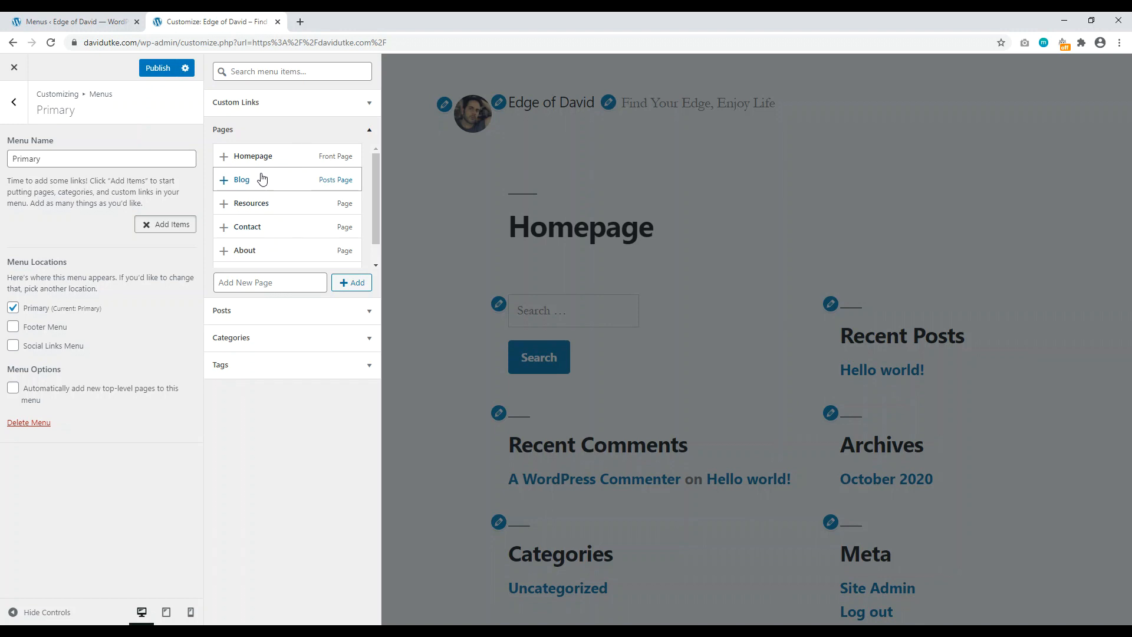
left_click(76, 21)
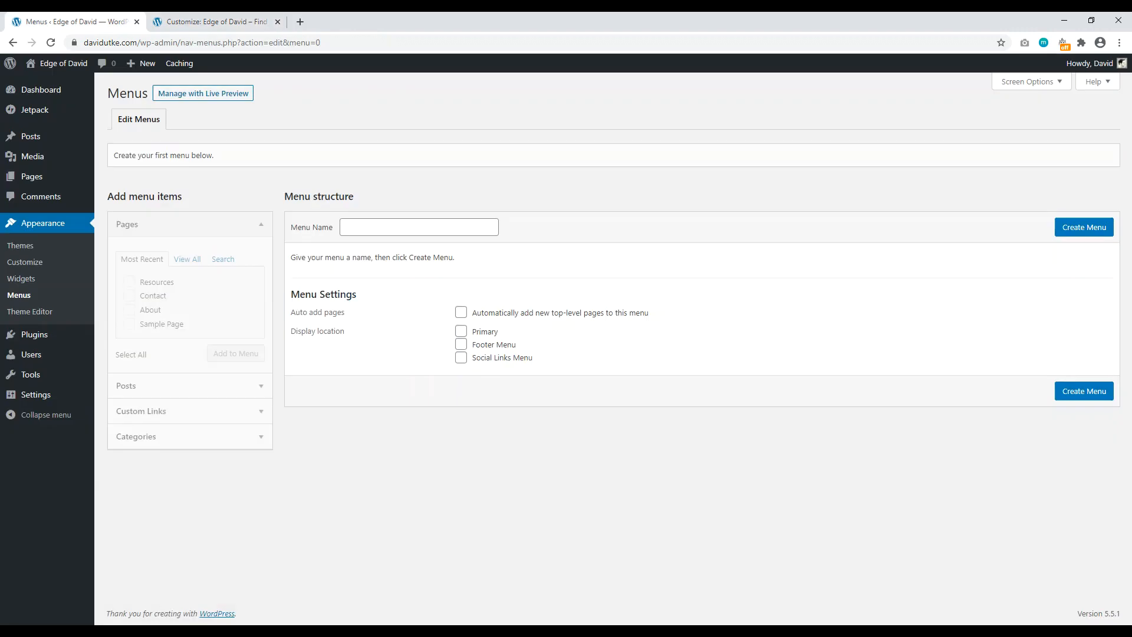
left_click(27, 178)
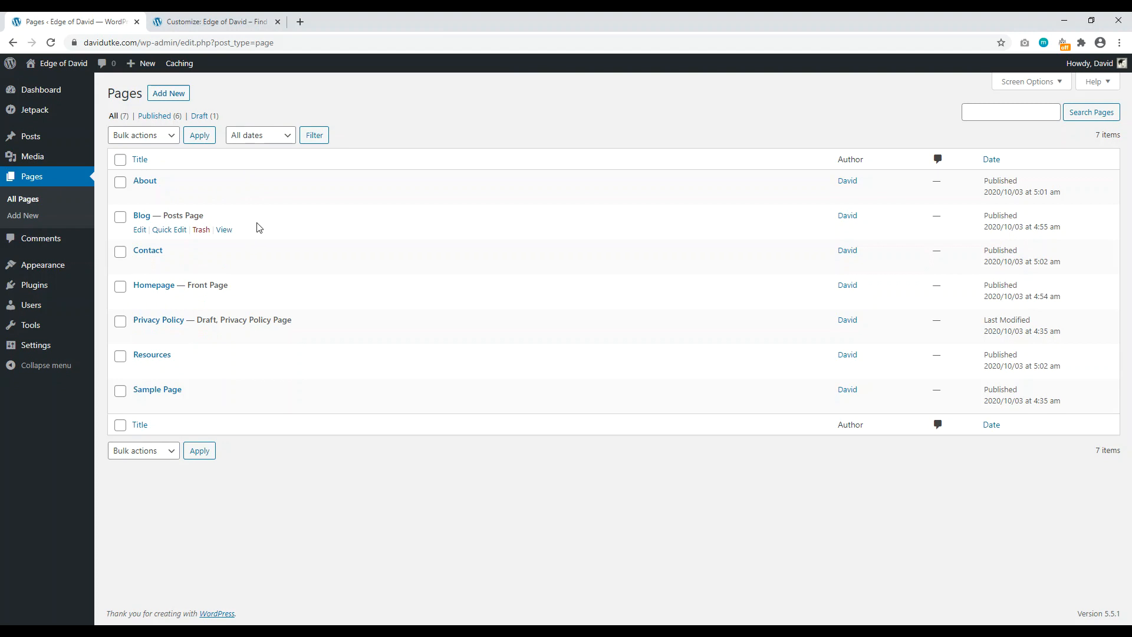
left_click(236, 21)
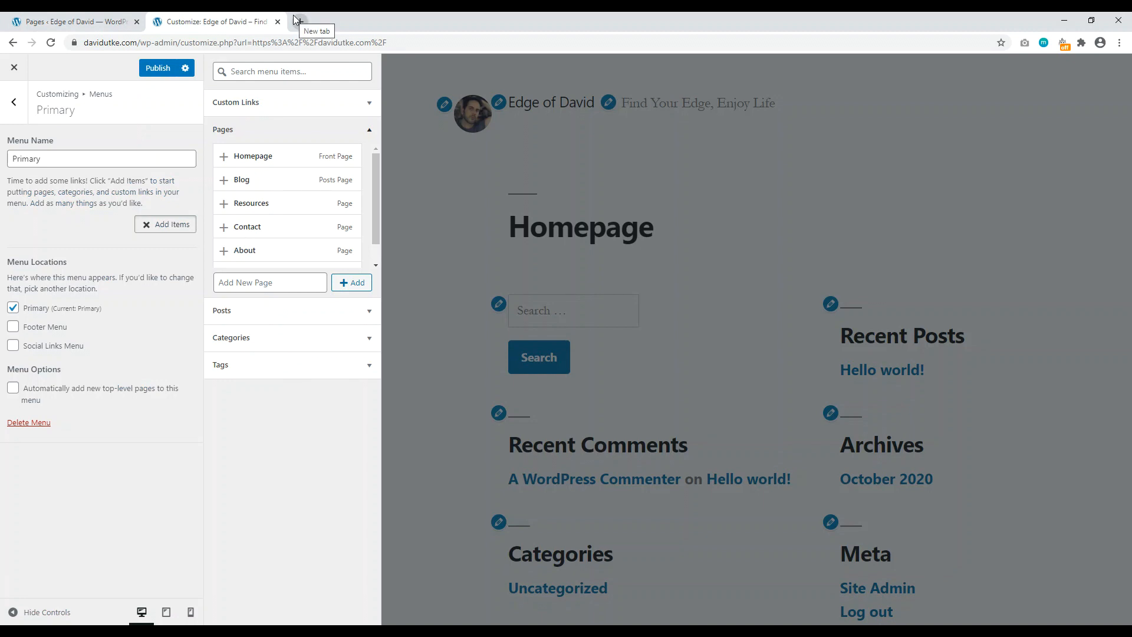
Step: Add the Blog, Resources, Contact and About pages to the Primary menu
left_click(224, 181)
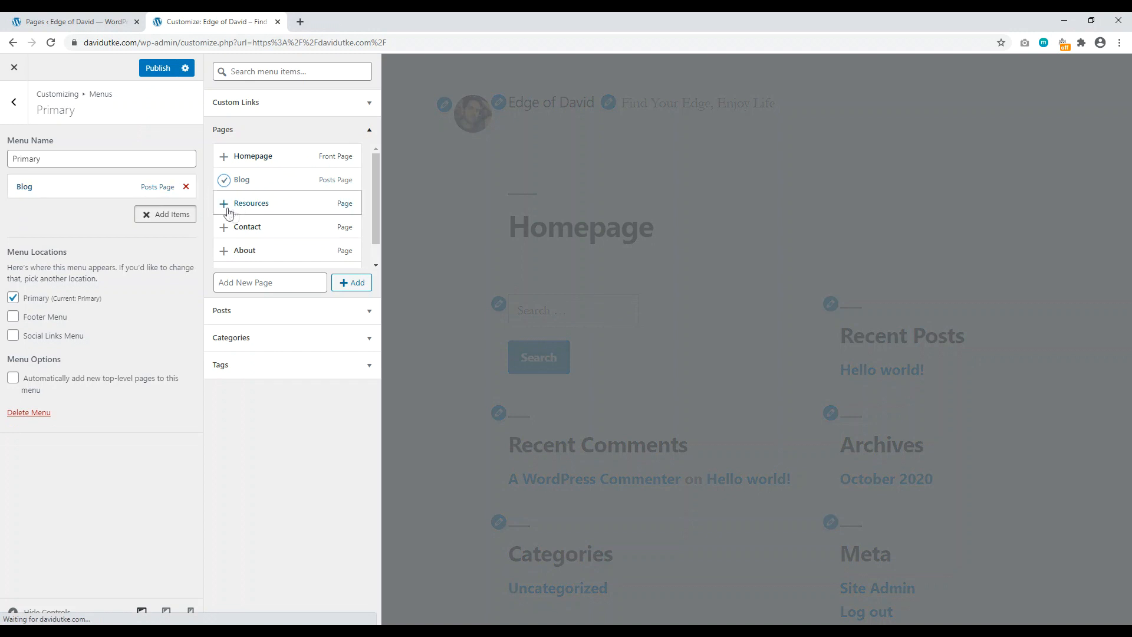
left_click(229, 206)
left_click(229, 228)
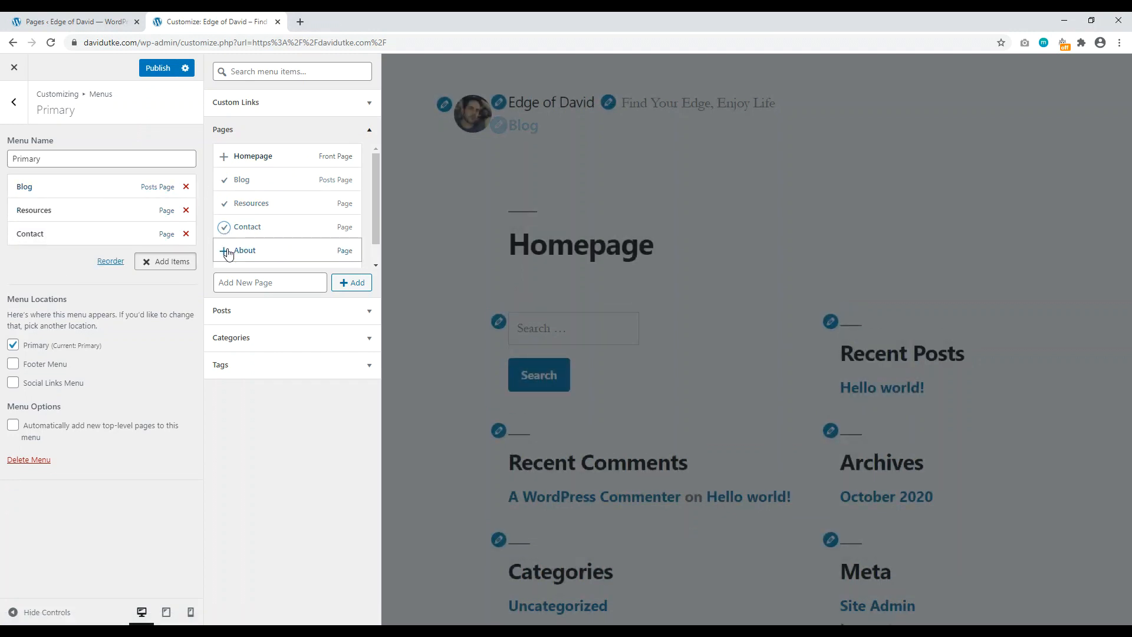
left_click(226, 252)
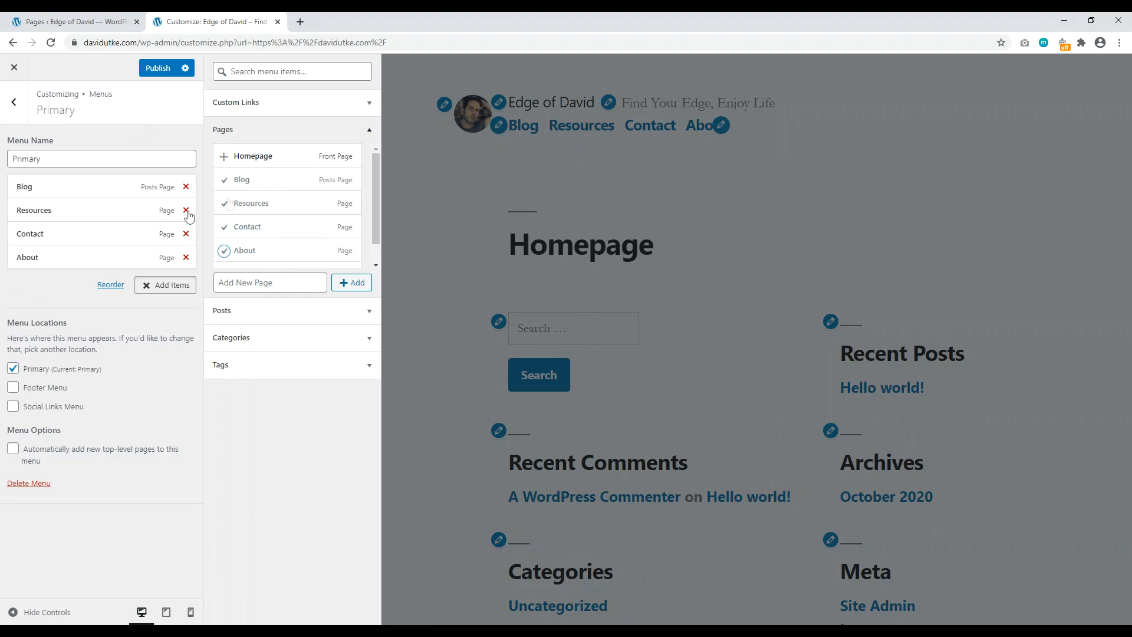
Step: Move About to the top and Contact to the end at top level, then publish
left_click_drag(91, 263, 78, 176)
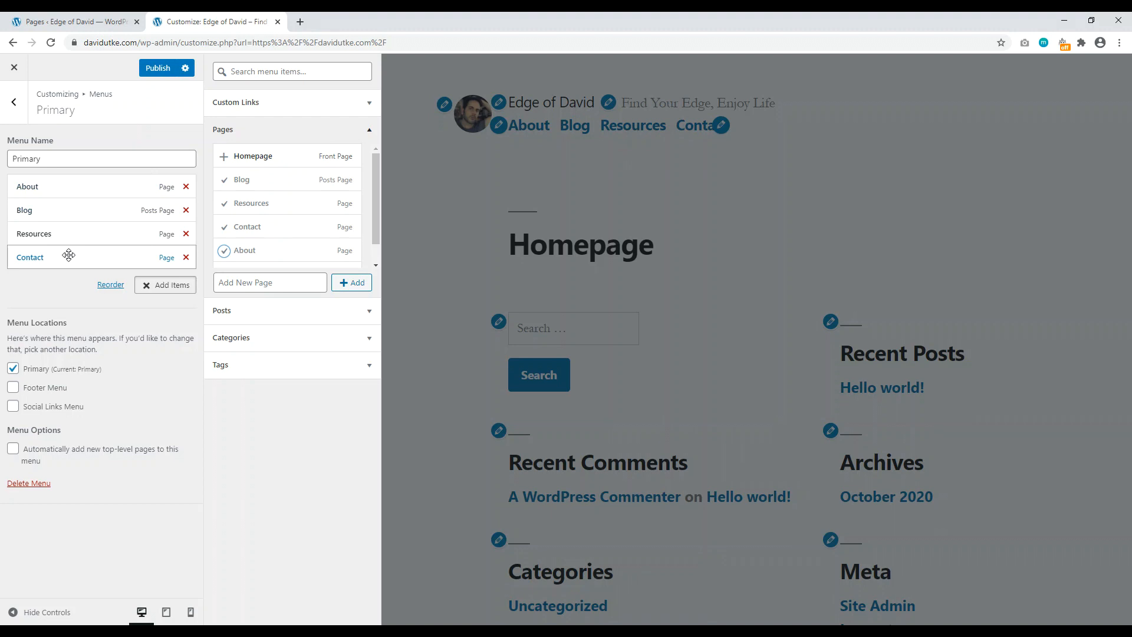
left_click_drag(68, 255, 73, 202)
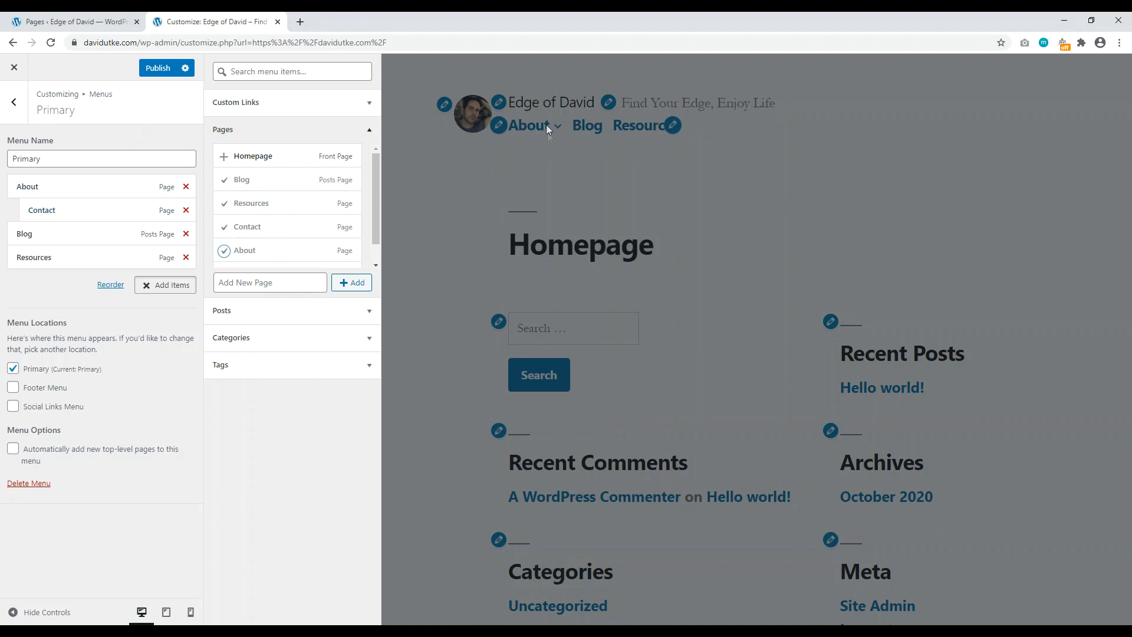
left_click_drag(62, 205, 47, 208)
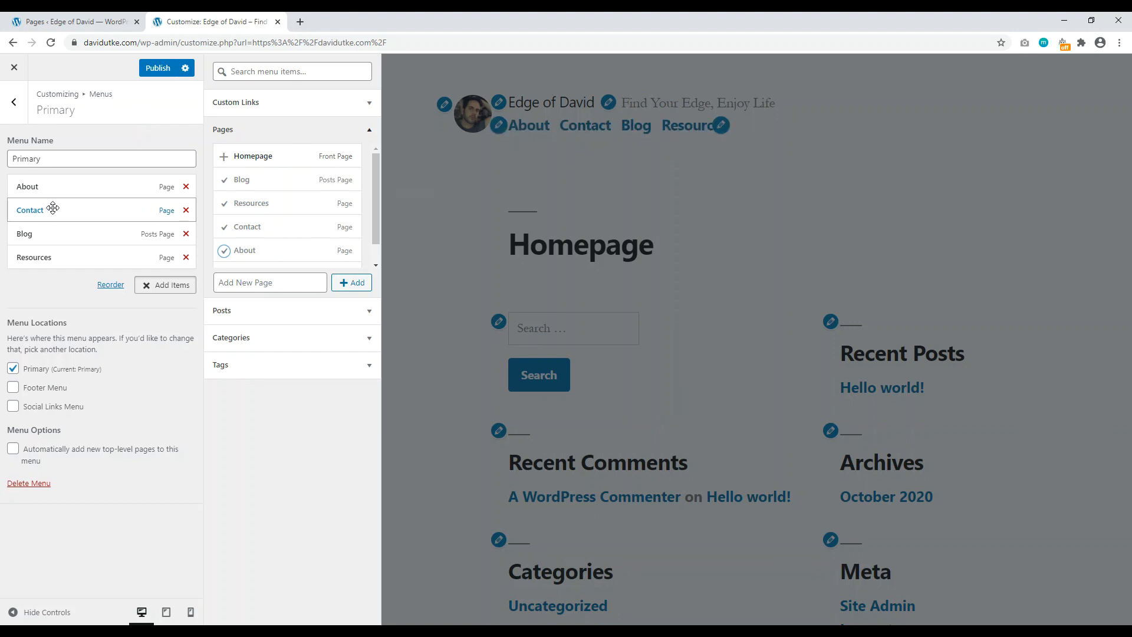
left_click_drag(55, 210, 48, 257)
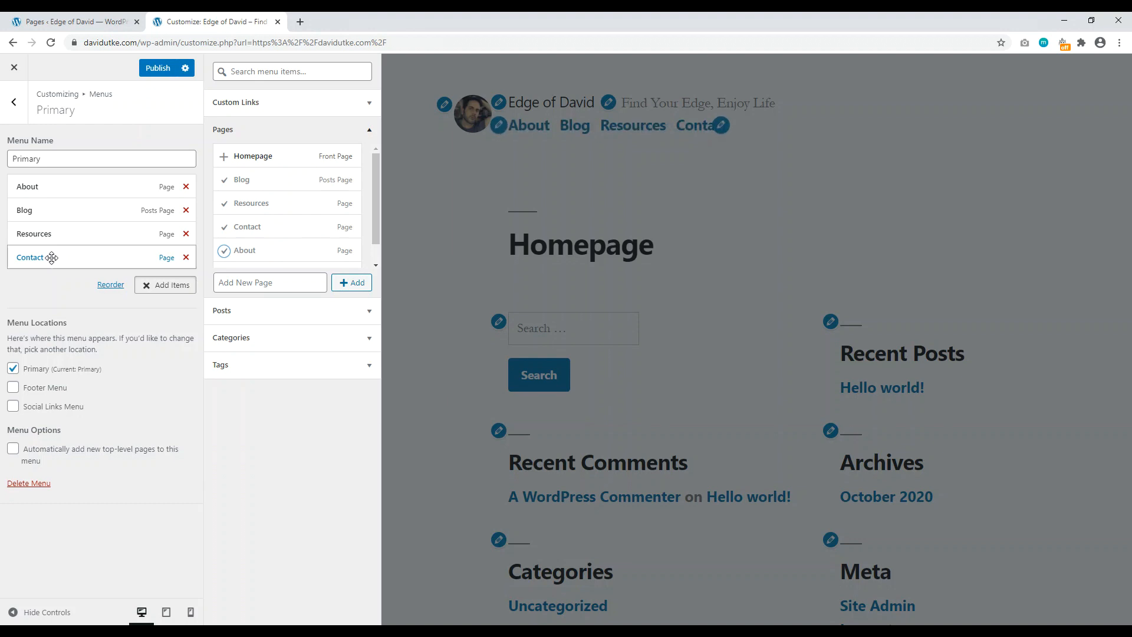
left_click(165, 69)
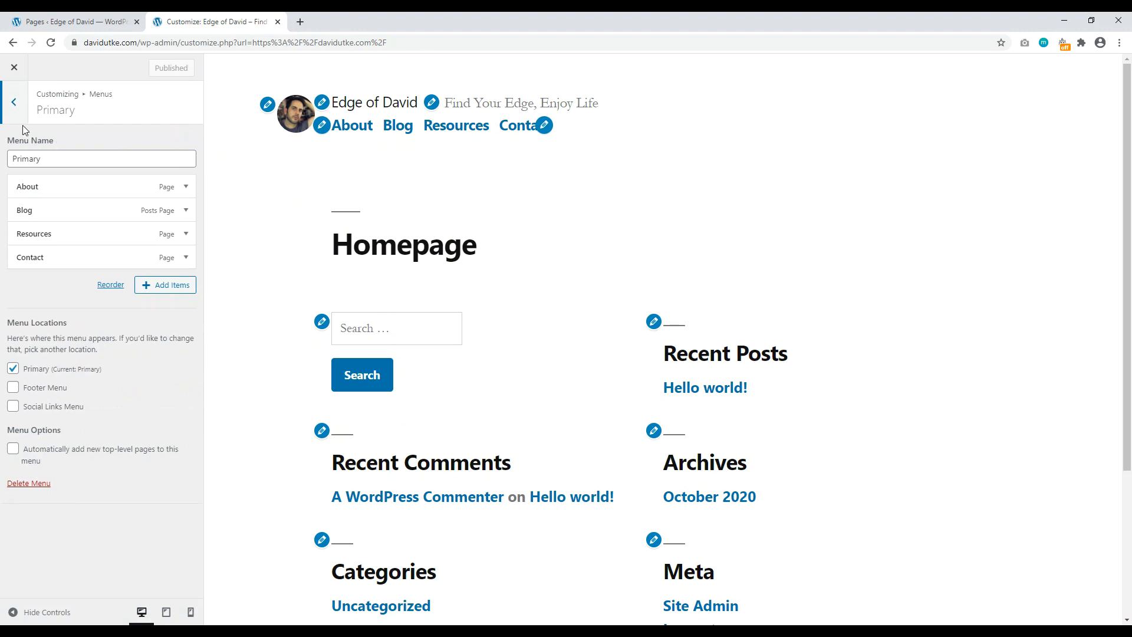
Step: From the menu locations list, begin a new menu under Social Links Menu
left_click(15, 104)
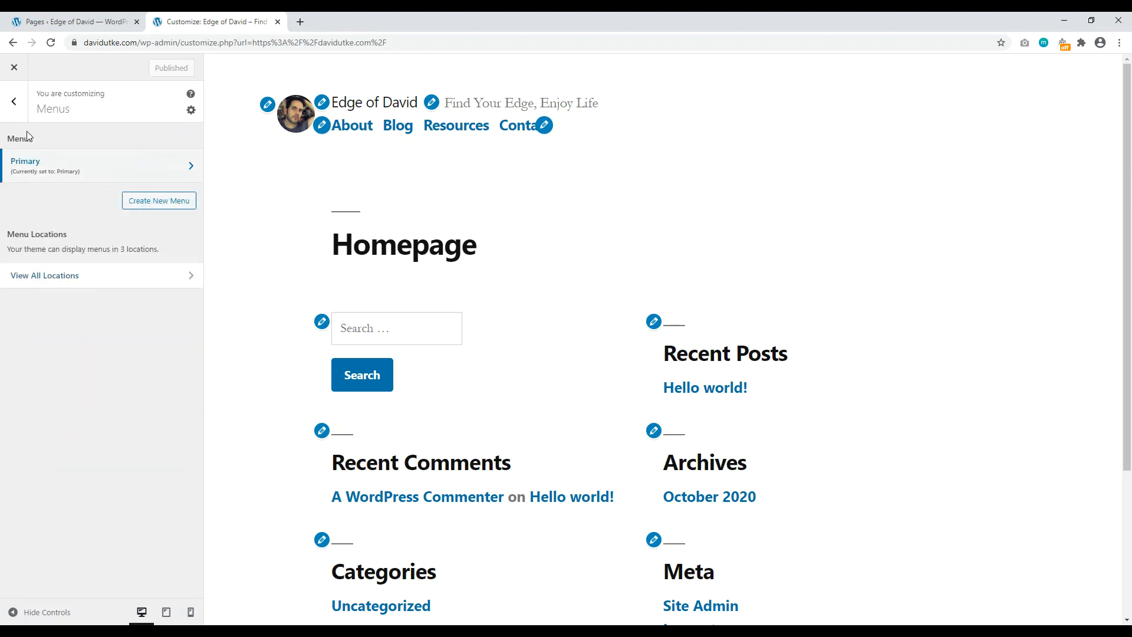
left_click(84, 275)
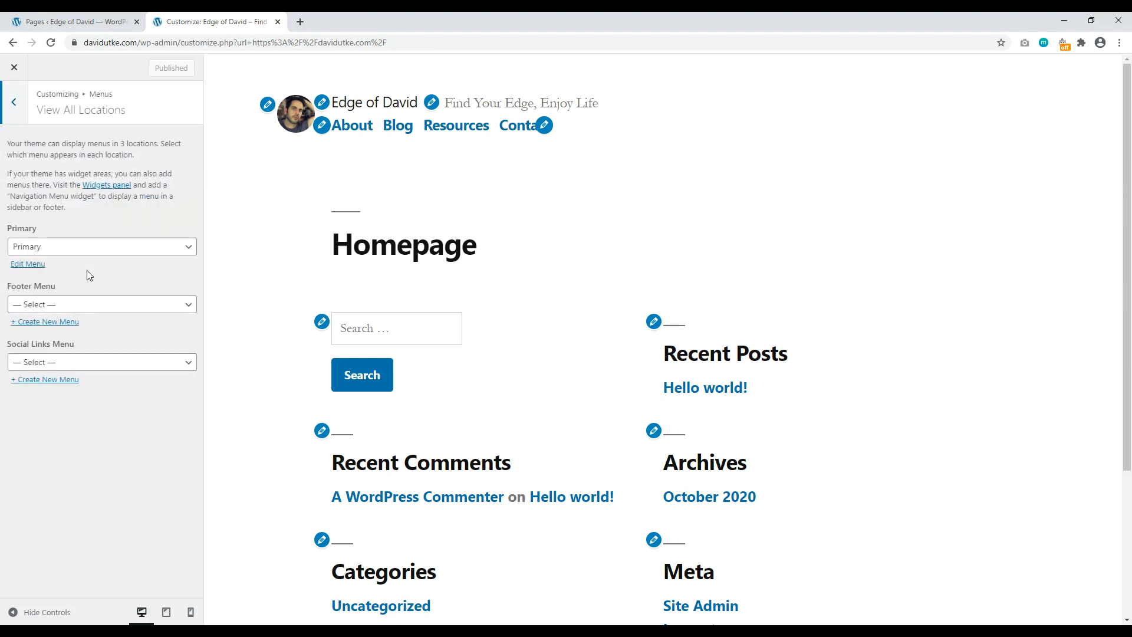
left_click(125, 367)
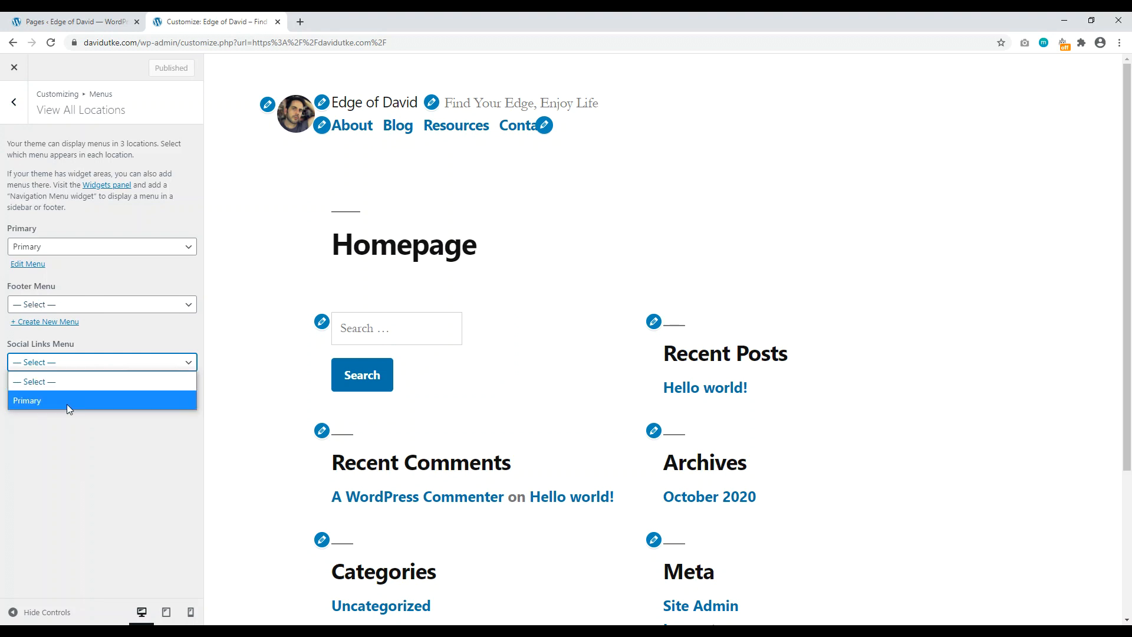
left_click(80, 461)
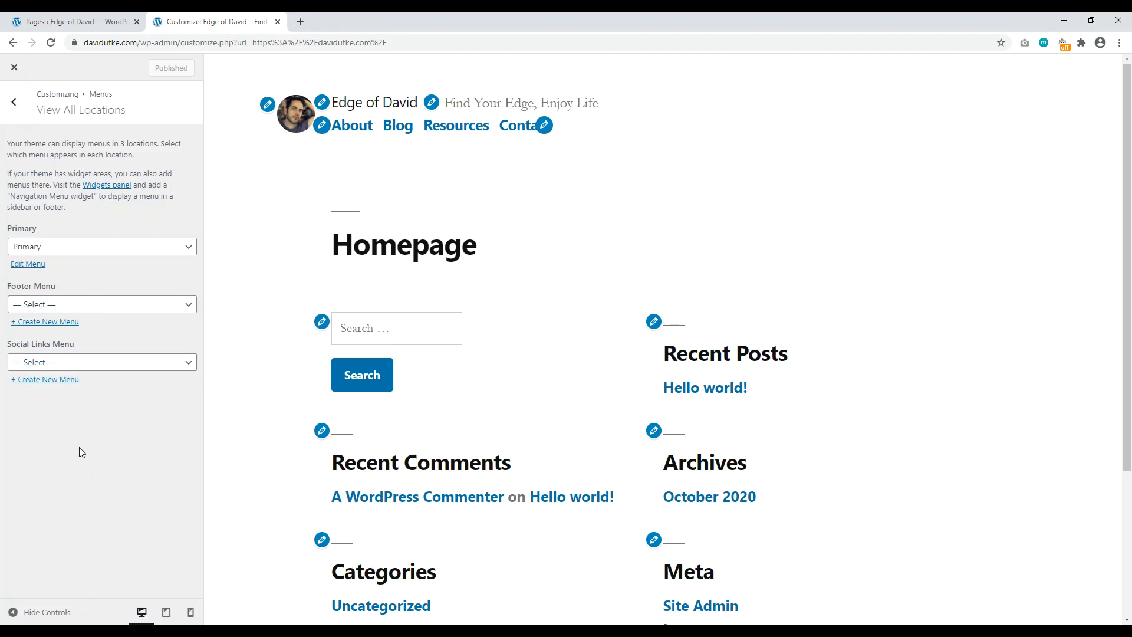
left_click(61, 380)
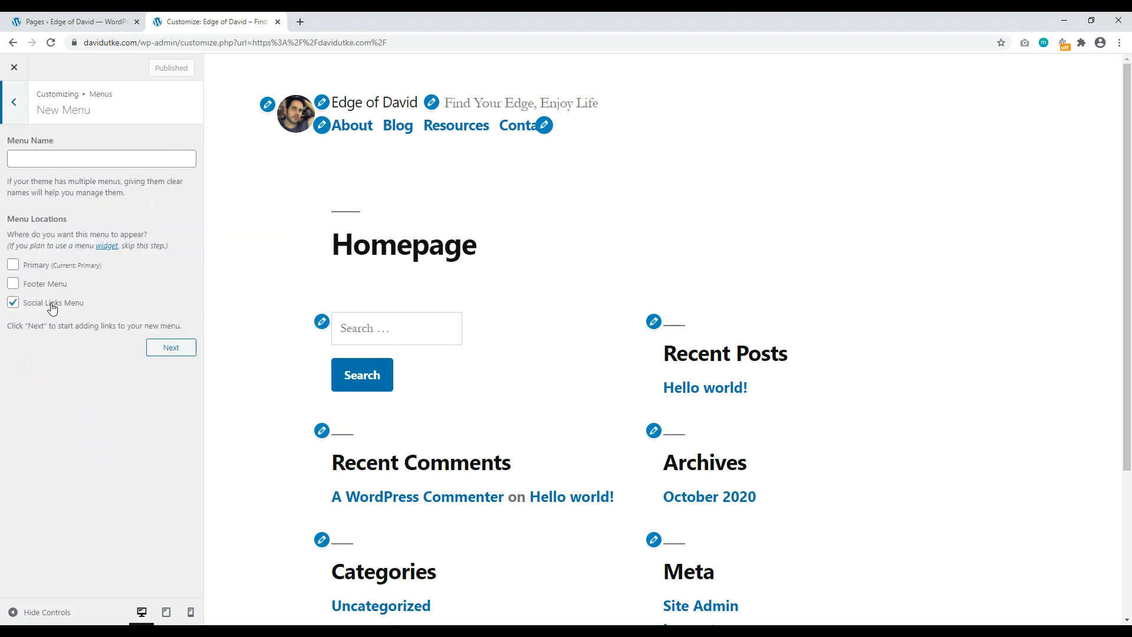
Step: Create the 'Social' menu and expand the Custom Links form in Add Items
left_click(33, 164)
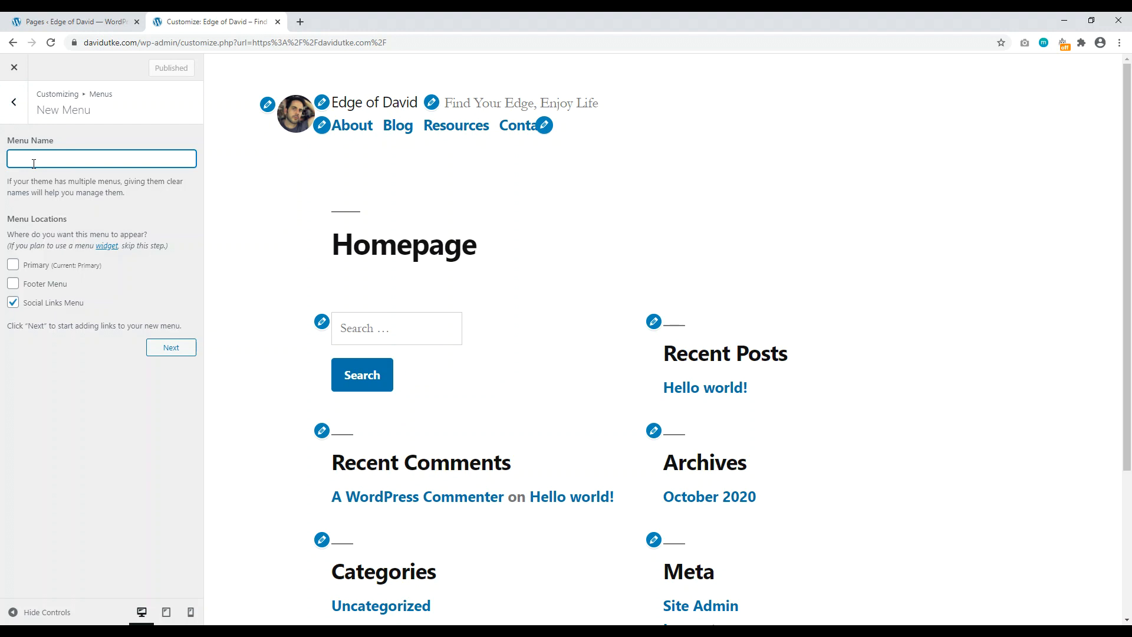
left_click(161, 349)
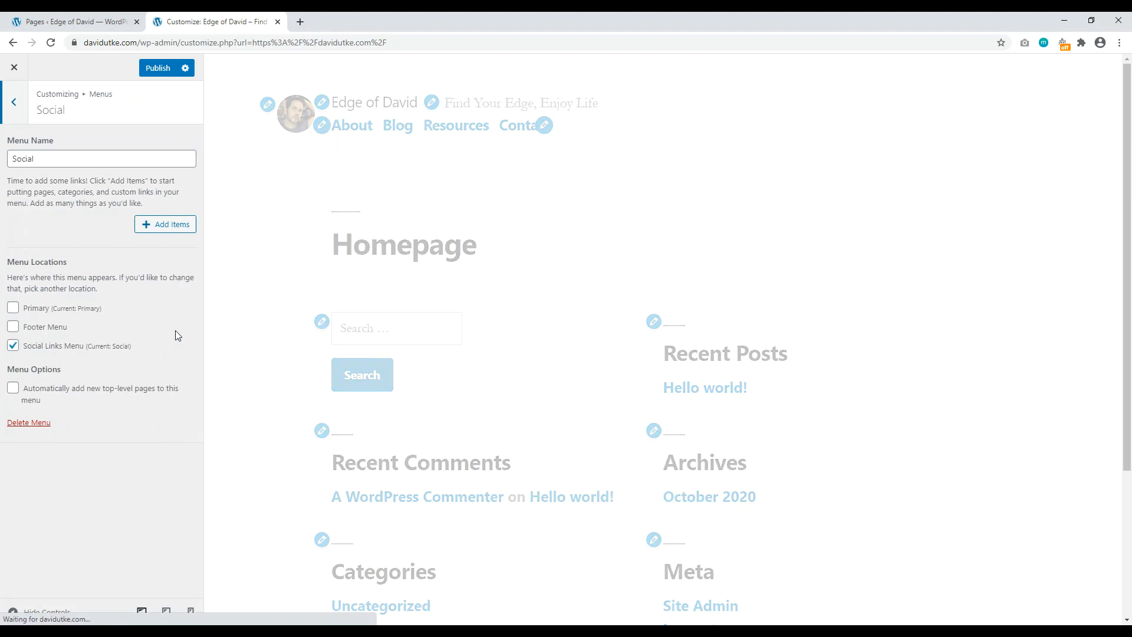
left_click(163, 229)
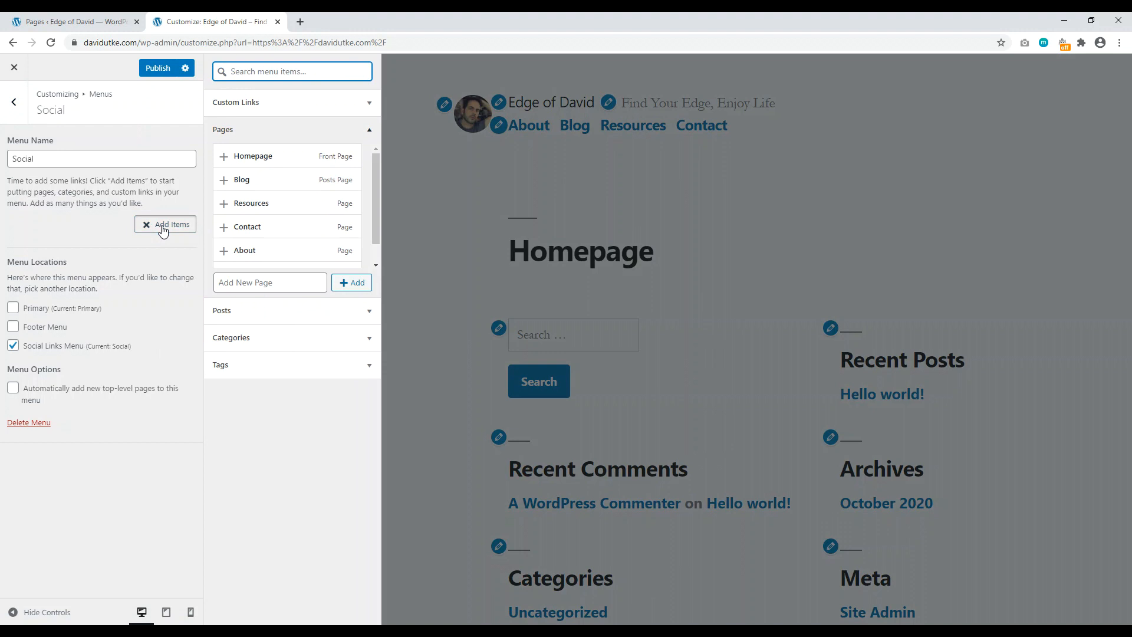
left_click(296, 112)
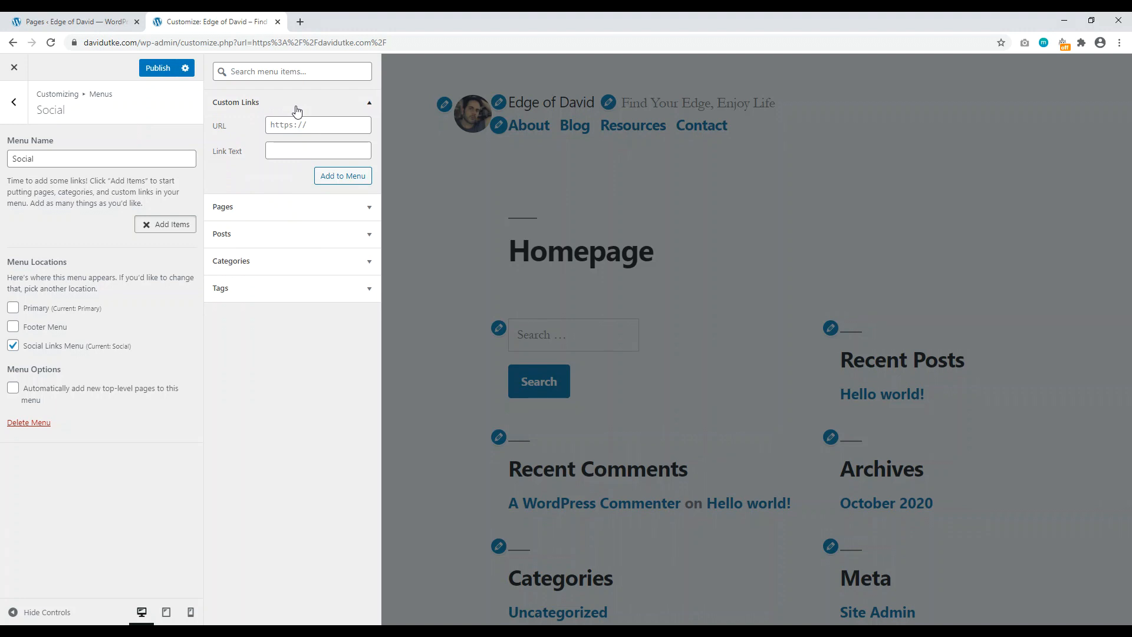
Step: Copy the YouTube channel address (youtube.com/c/...) from a new browser tab
left_click(300, 22)
type("youtube.com")
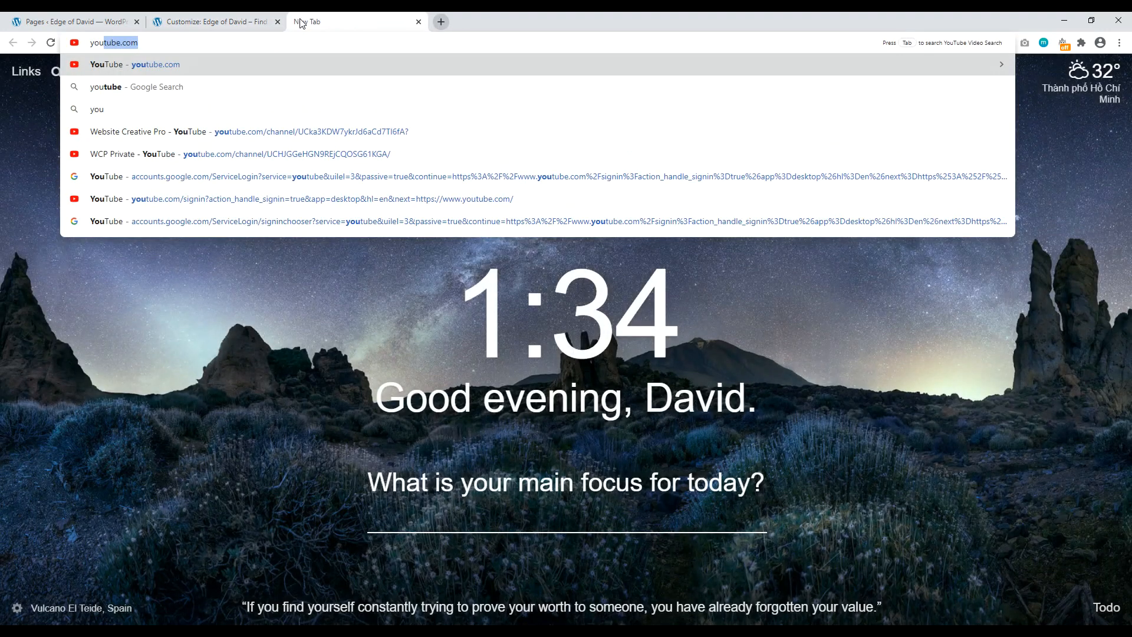
type("/c/")
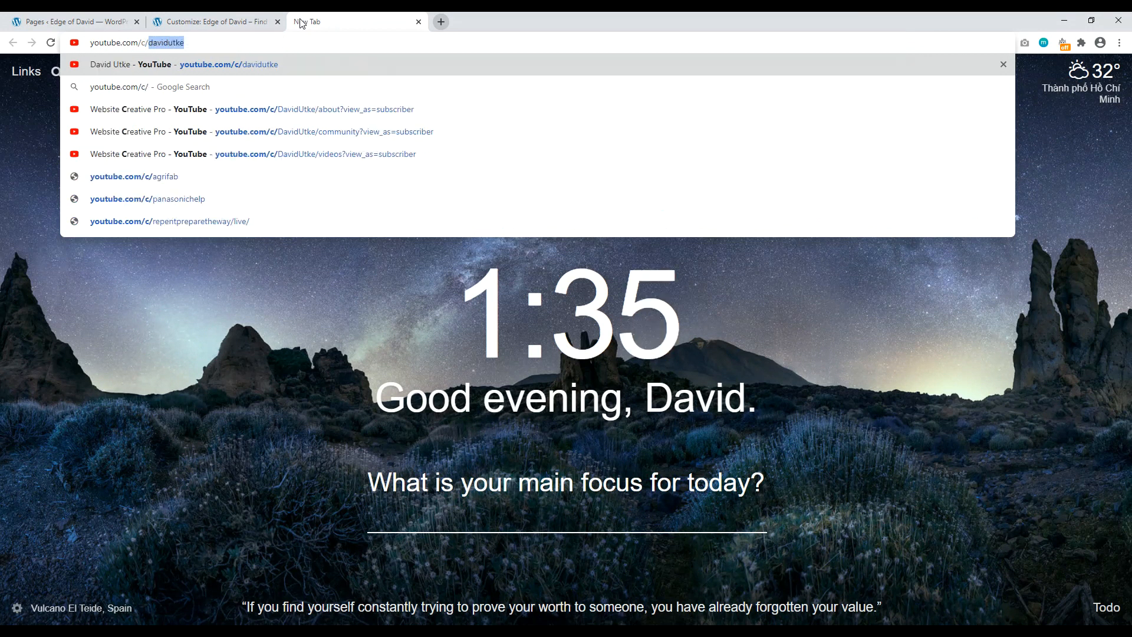
left_click(246, 42)
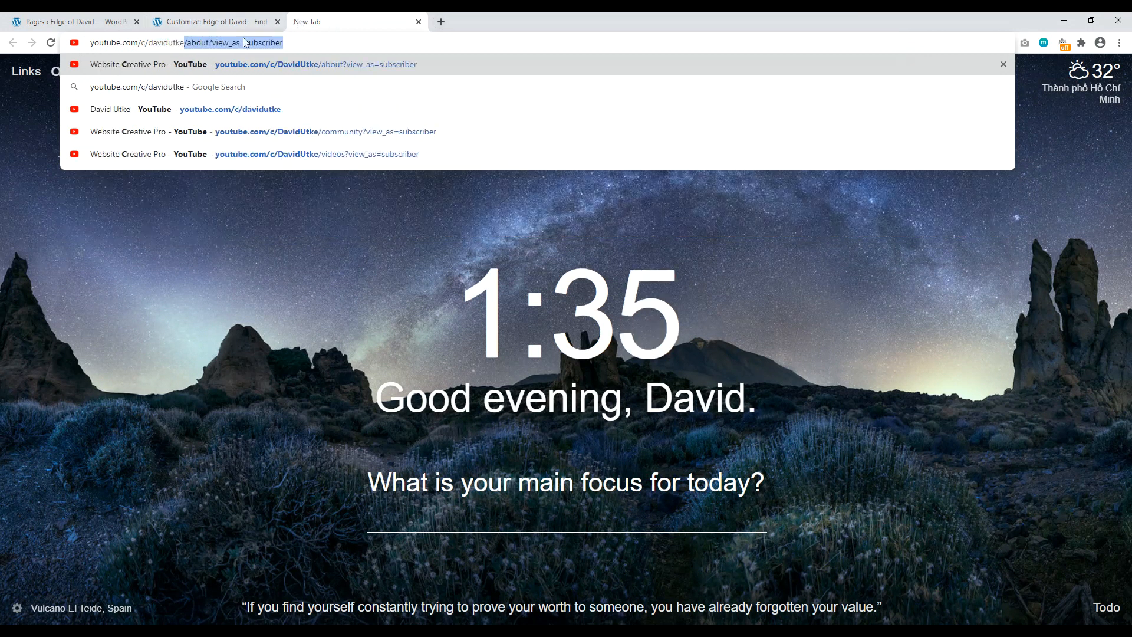
double_click(284, 43)
left_click_drag(285, 44, 87, 42)
key("BackSpace")
right_click(130, 43)
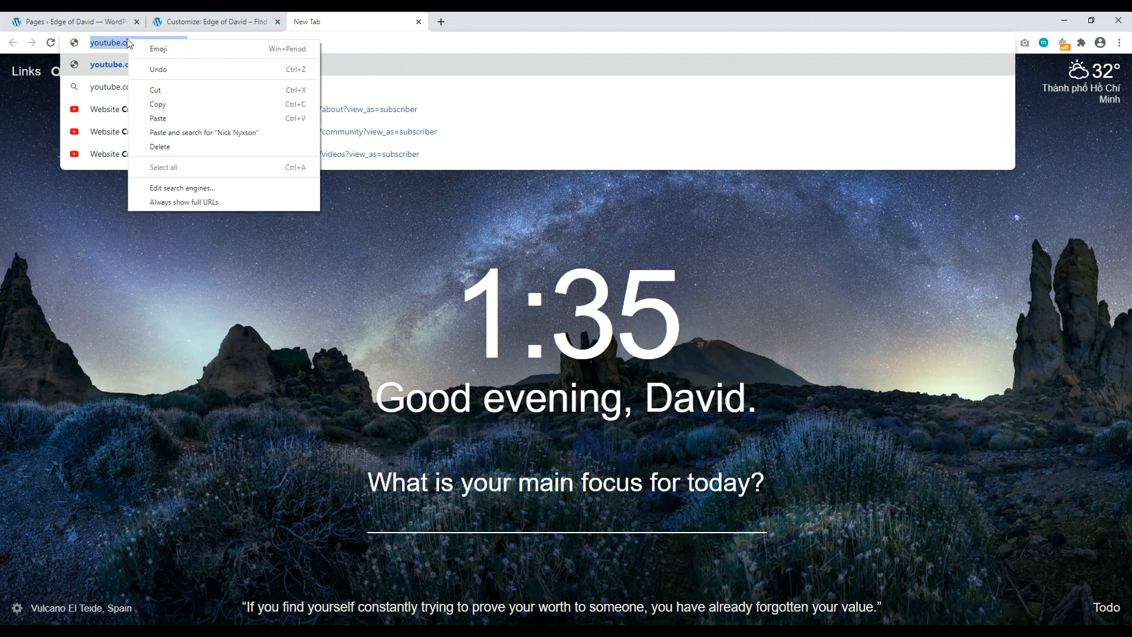
left_click(147, 104)
left_click(215, 22)
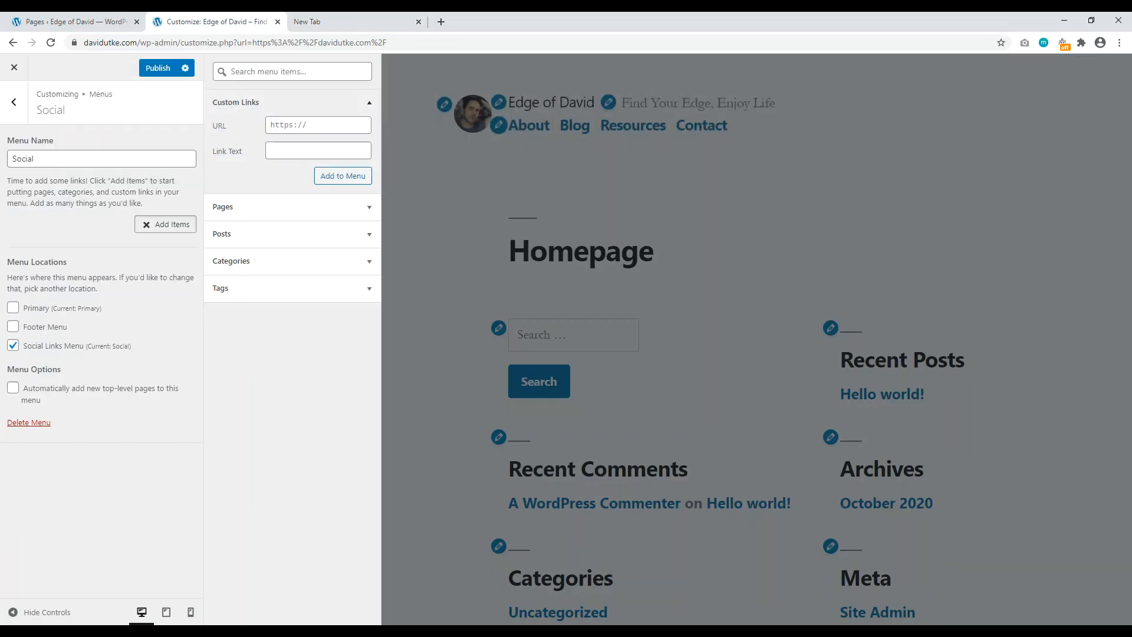
Step: Add a 'YouTube' custom link with the copied channel URL to the Social menu
left_click(294, 119)
right_click(293, 119)
left_click(321, 210)
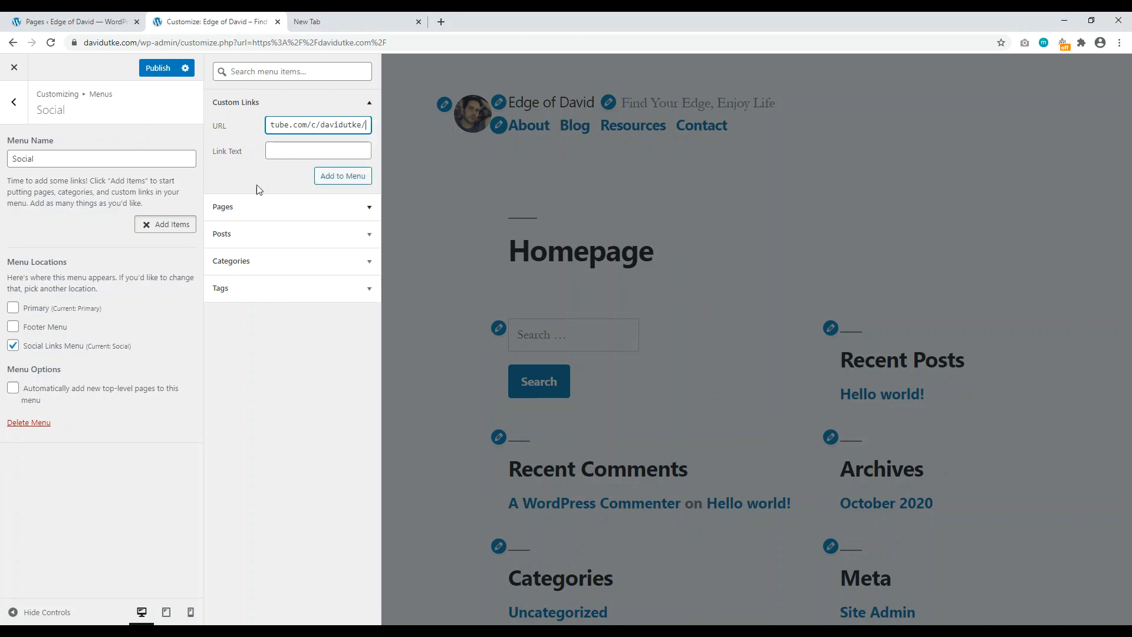
left_click(279, 150)
type("YouTube")
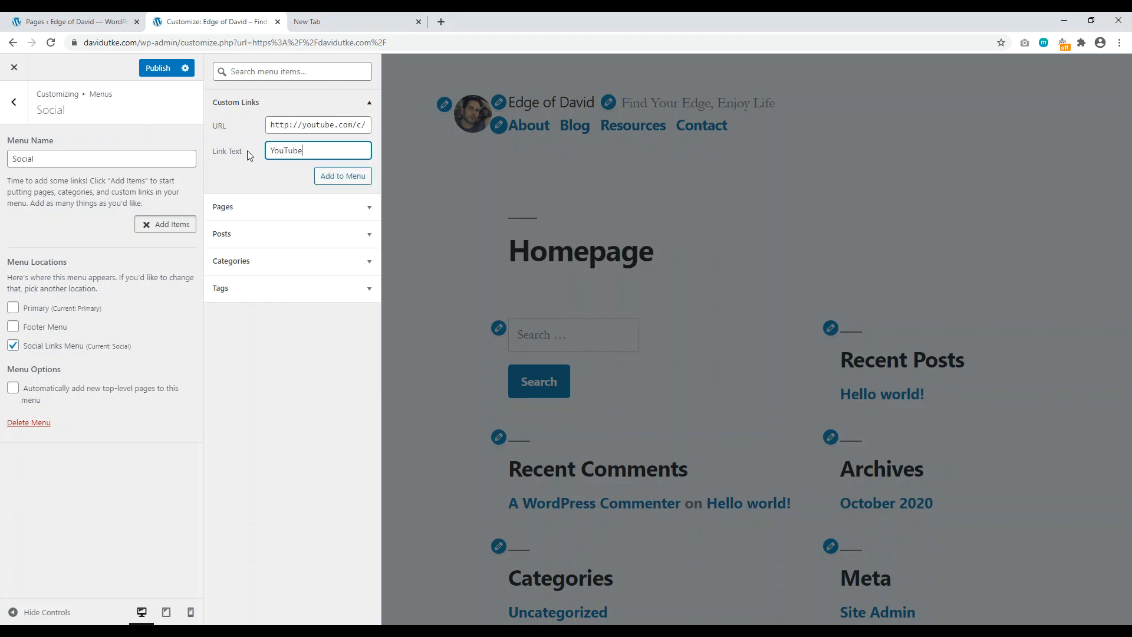
left_click(330, 177)
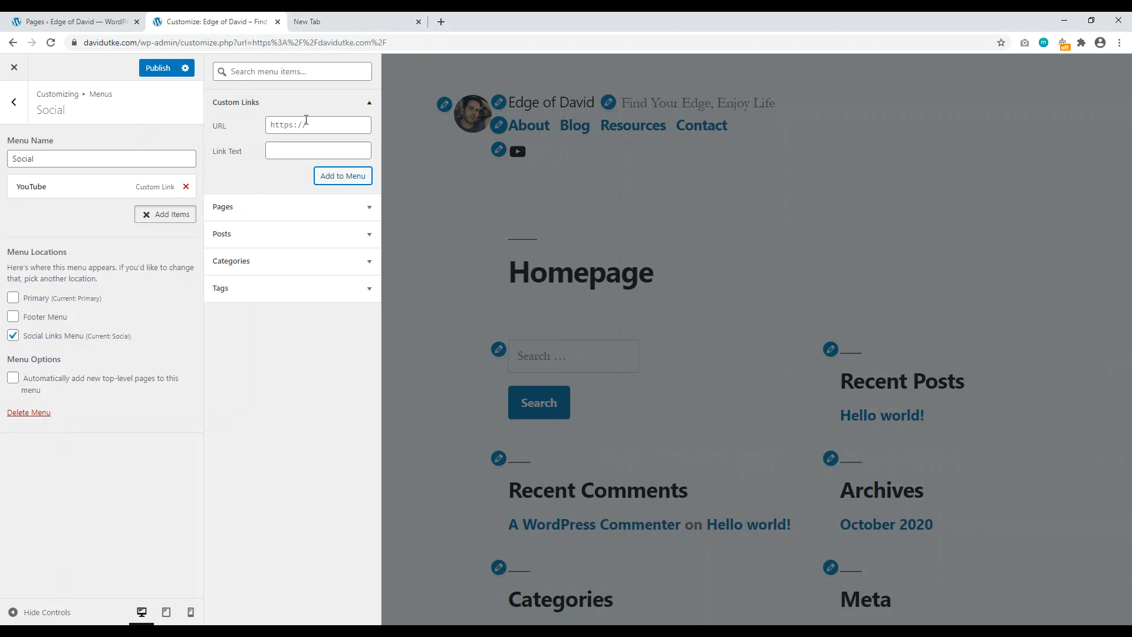
Step: Find the Website Creative Pro Facebook page and copy its address without the photos part
left_click(333, 22)
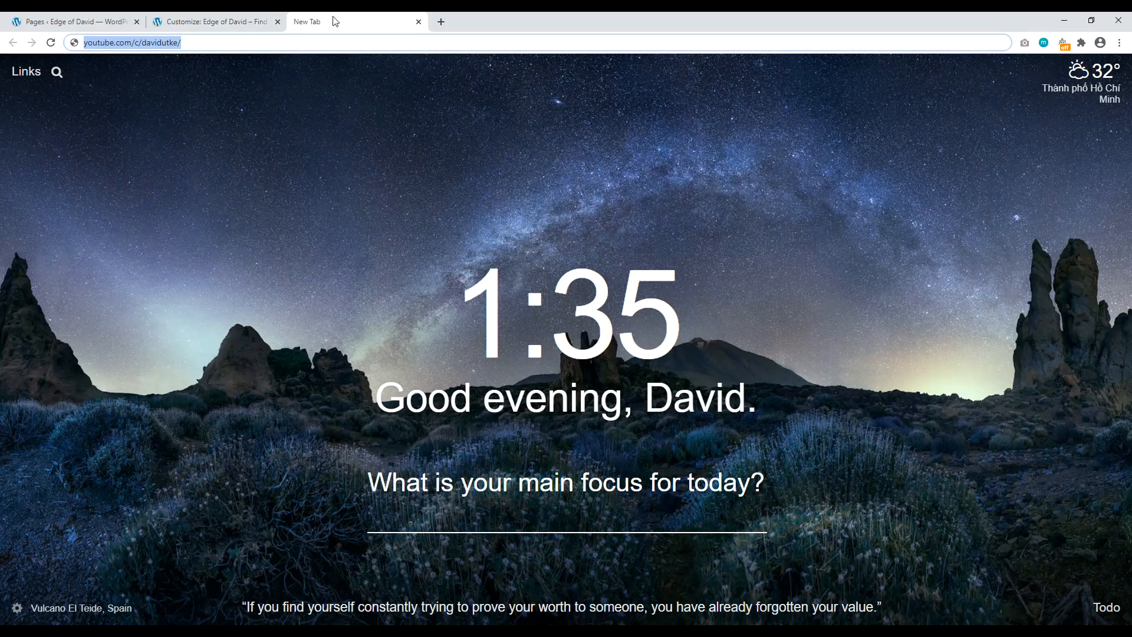
type("facebook.com")
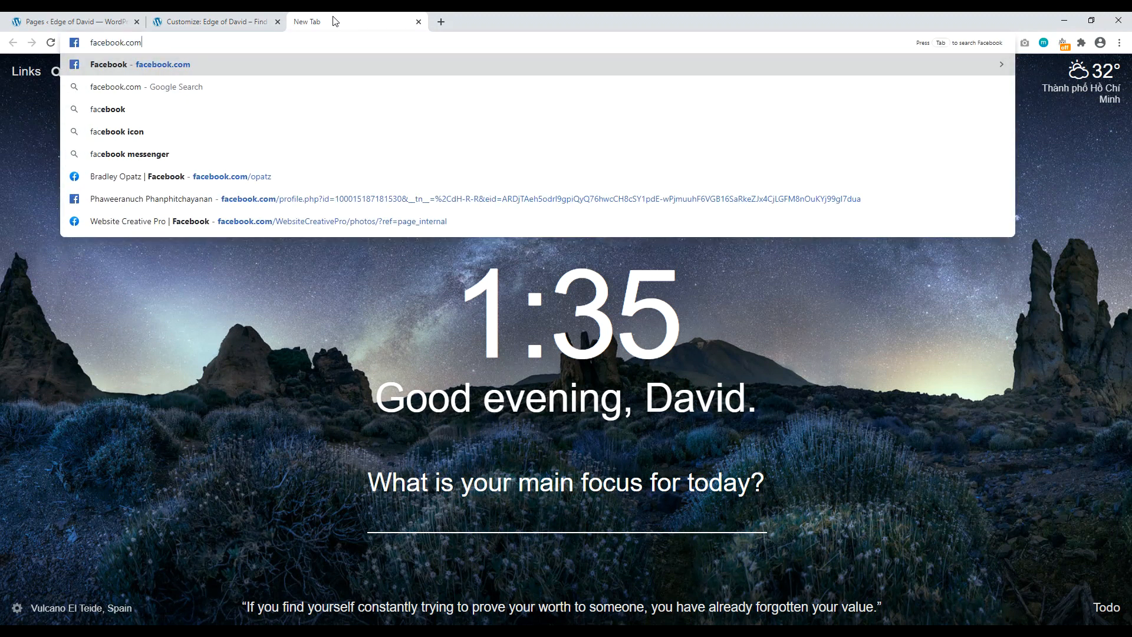
type("/we")
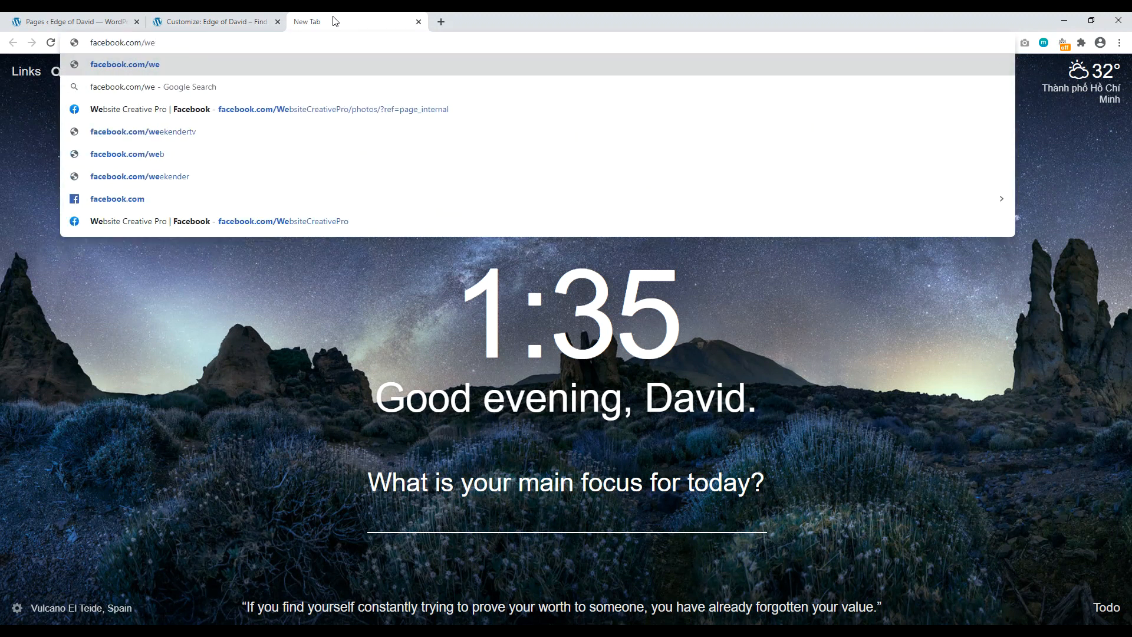
left_click(274, 112)
left_click_drag(326, 43, 90, 45)
key("BackSpace")
key("BackSpace")
key("BackSpace")
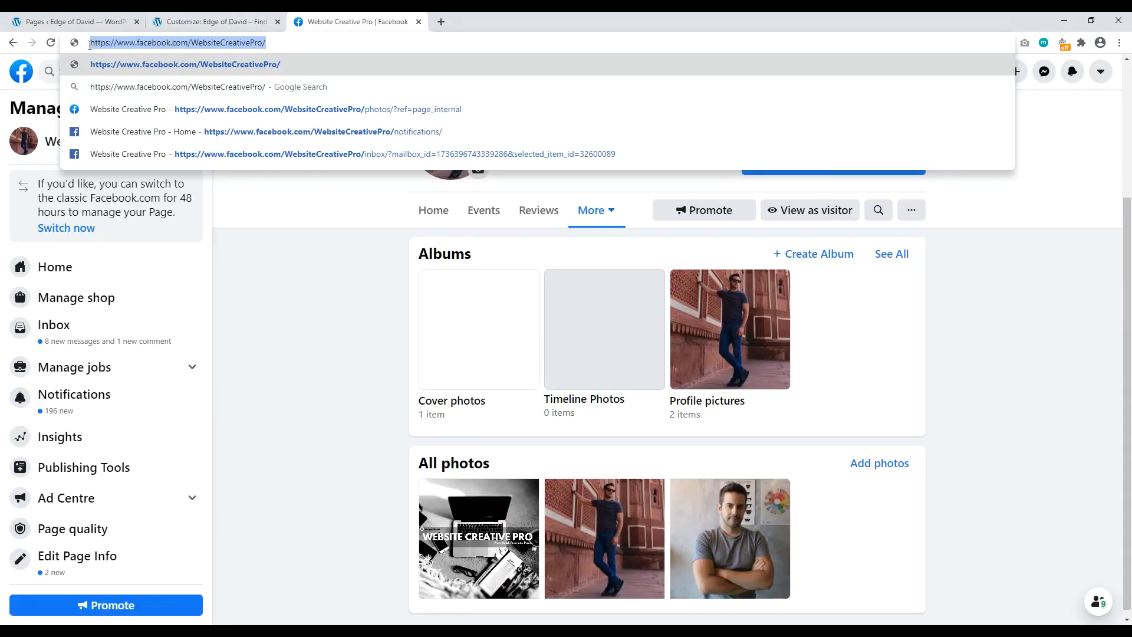
right_click(89, 45)
left_click(127, 107)
Step: Add a custom link named 'Facebook' with that URL to the Social menu, publish, and exit the Customizer
key("ctrl+shift+Tab")
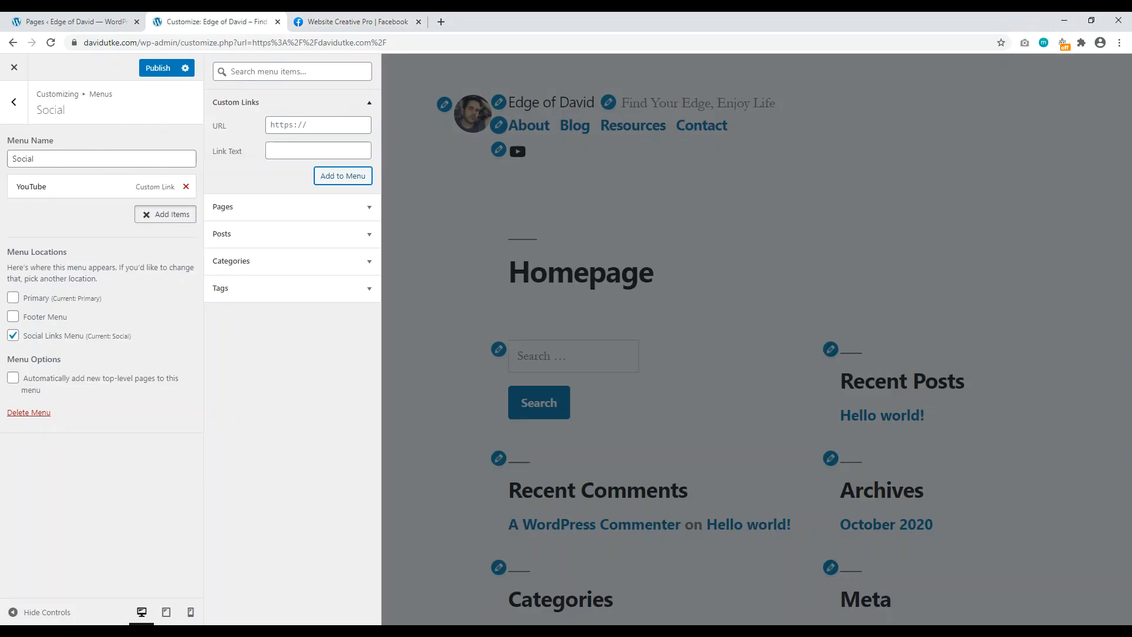
right_click(293, 122)
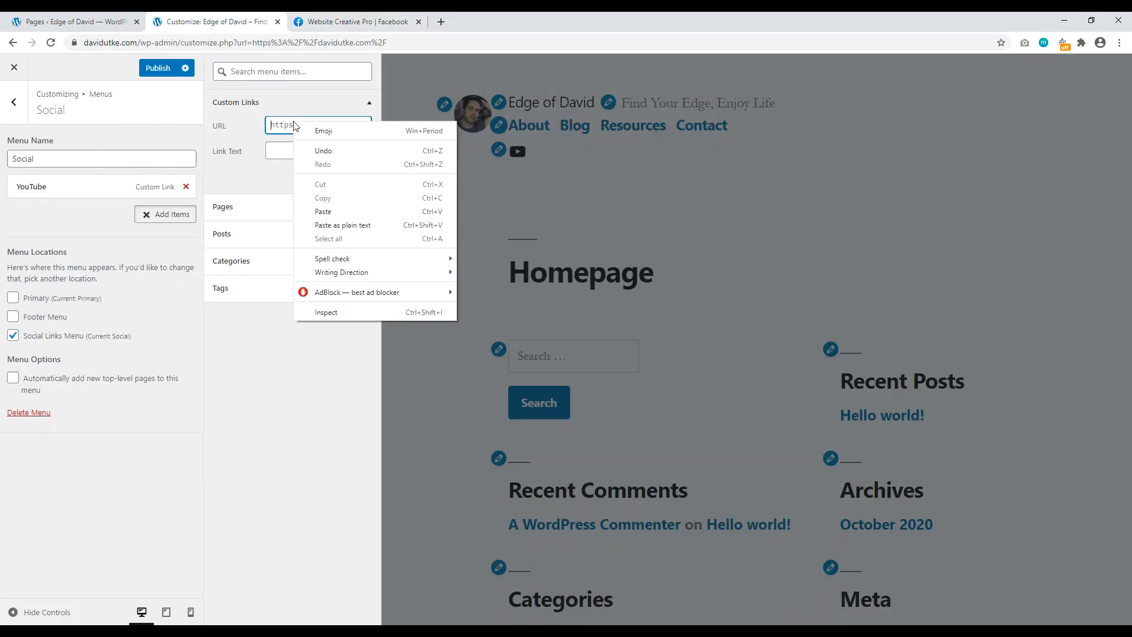
left_click(321, 212)
left_click(289, 146)
type("Facebook")
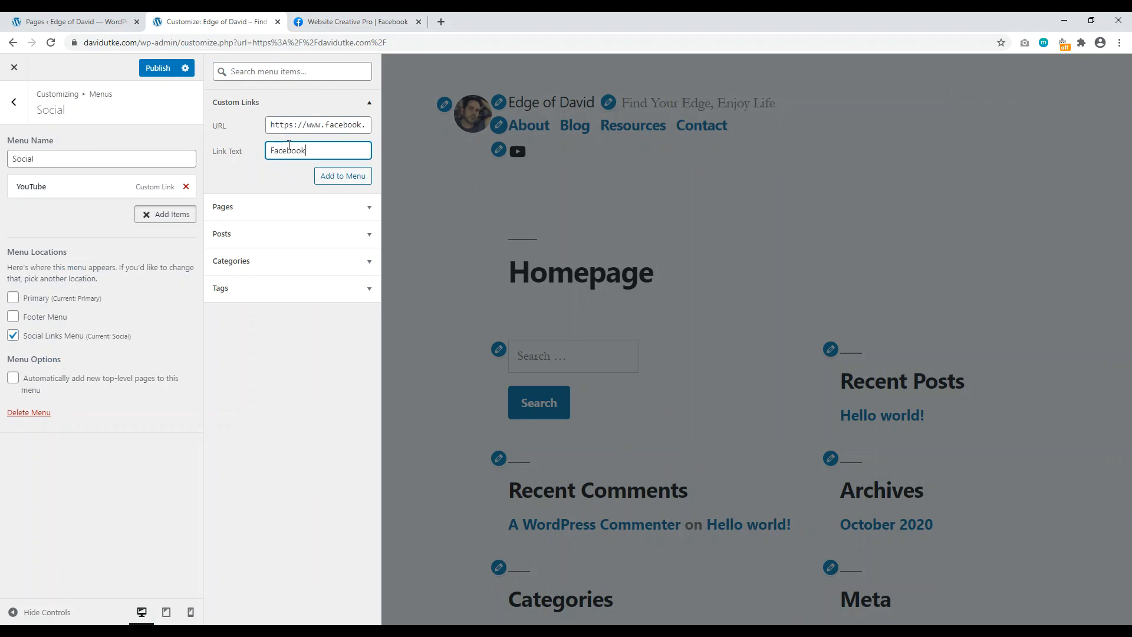
left_click(333, 178)
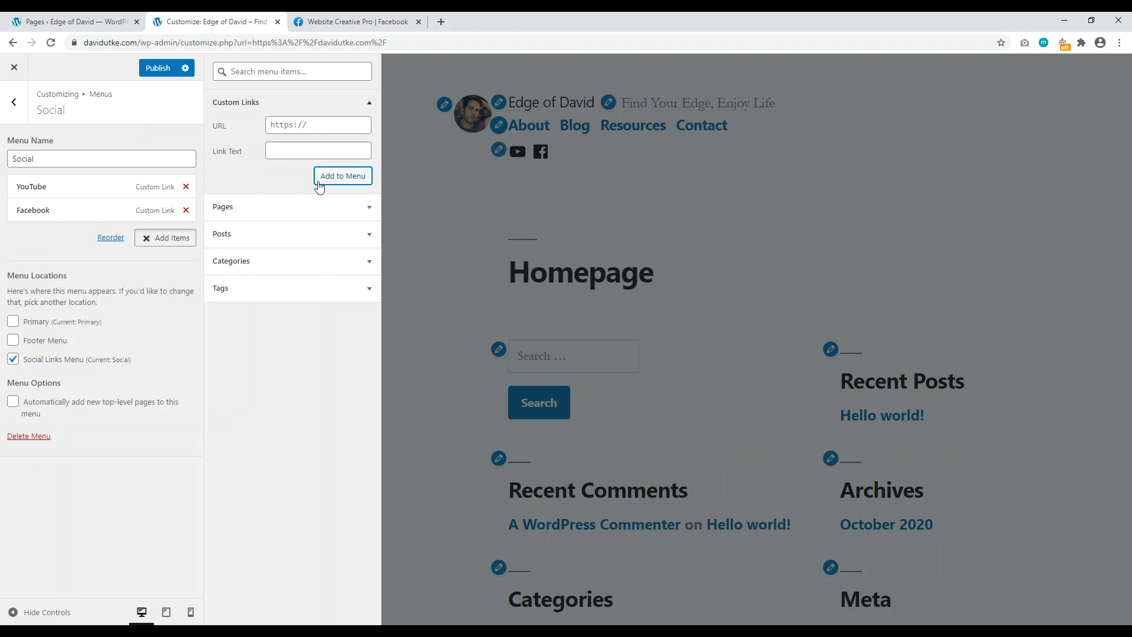
left_click(157, 68)
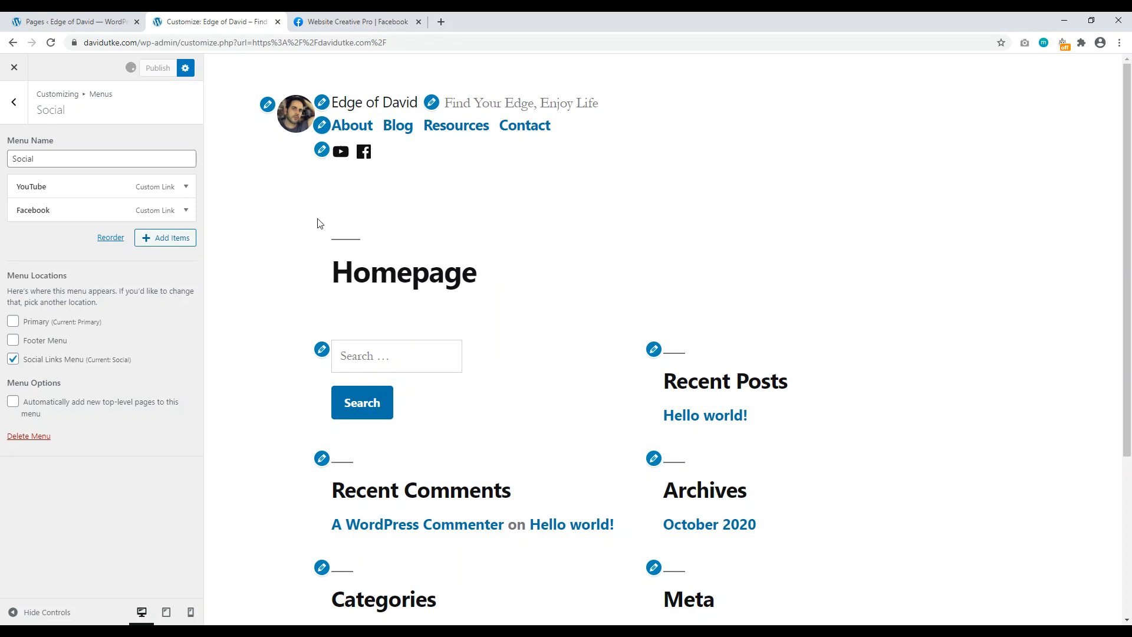
left_click(13, 70)
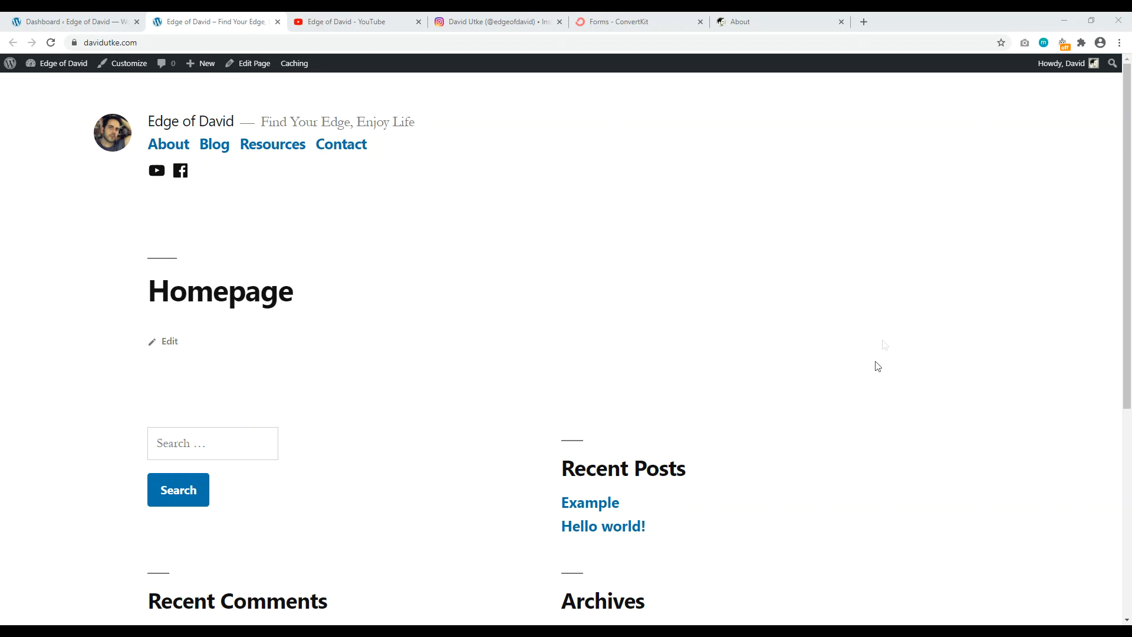
left_click(861, 22)
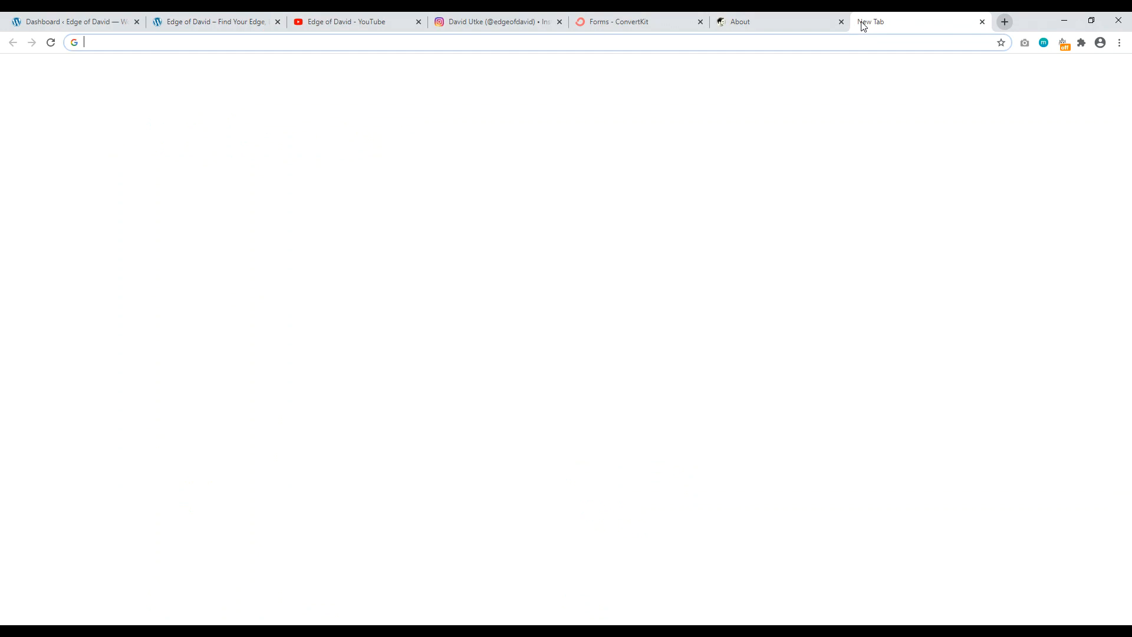
type("web")
key("Return")
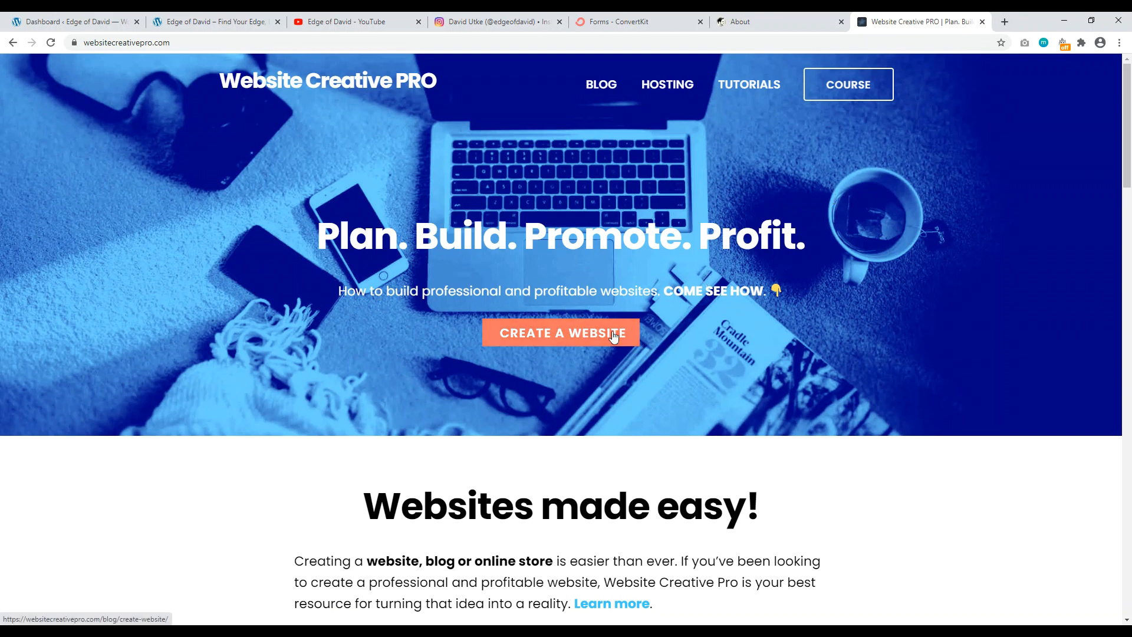
scroll(1011, 271, "down", 3)
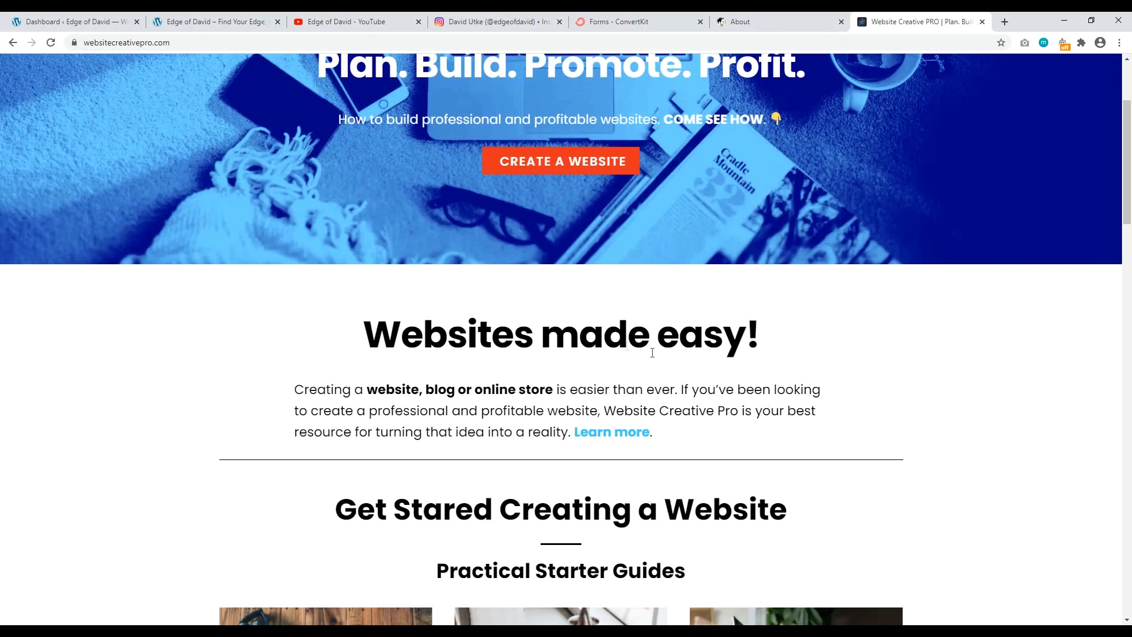
scroll(576, 293, "down", 7)
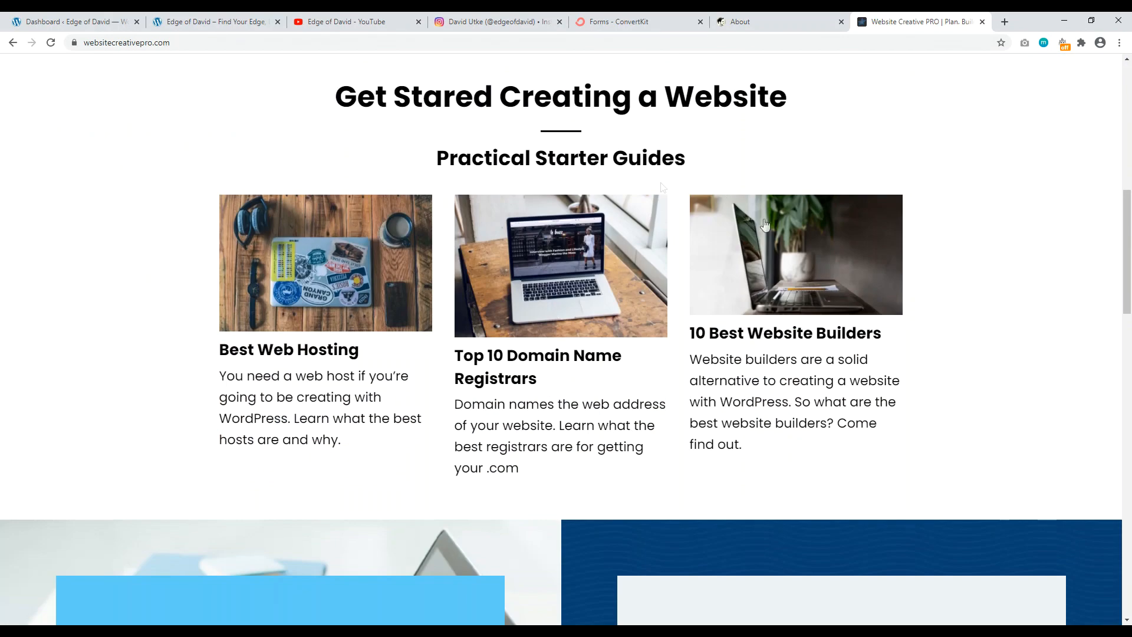
left_click_drag(1128, 244, 1130, 110)
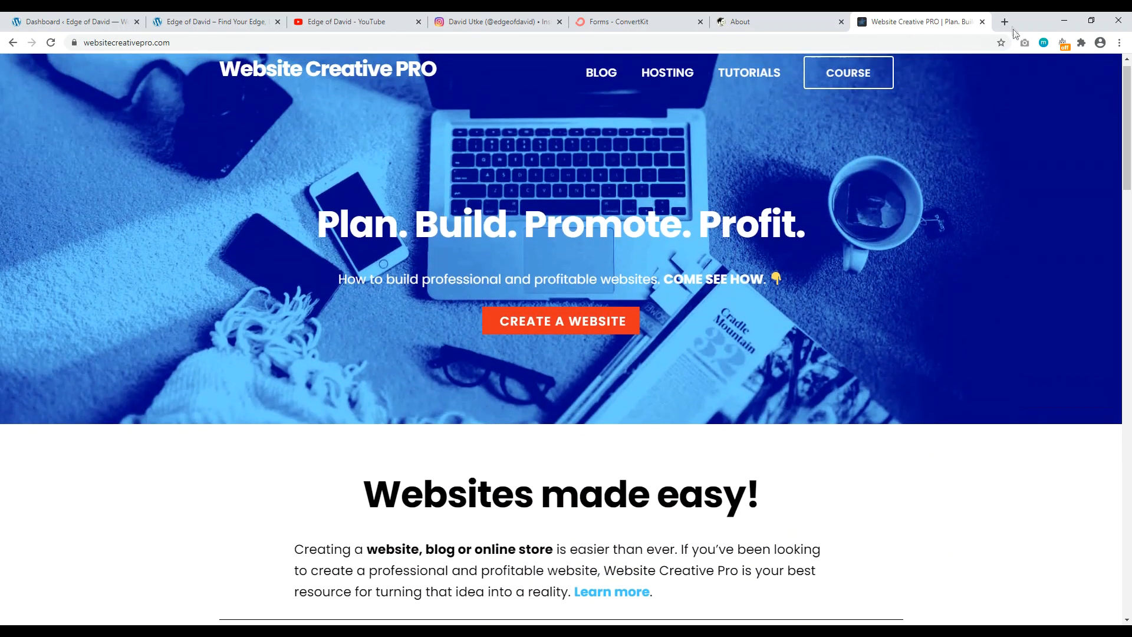
left_click(983, 22)
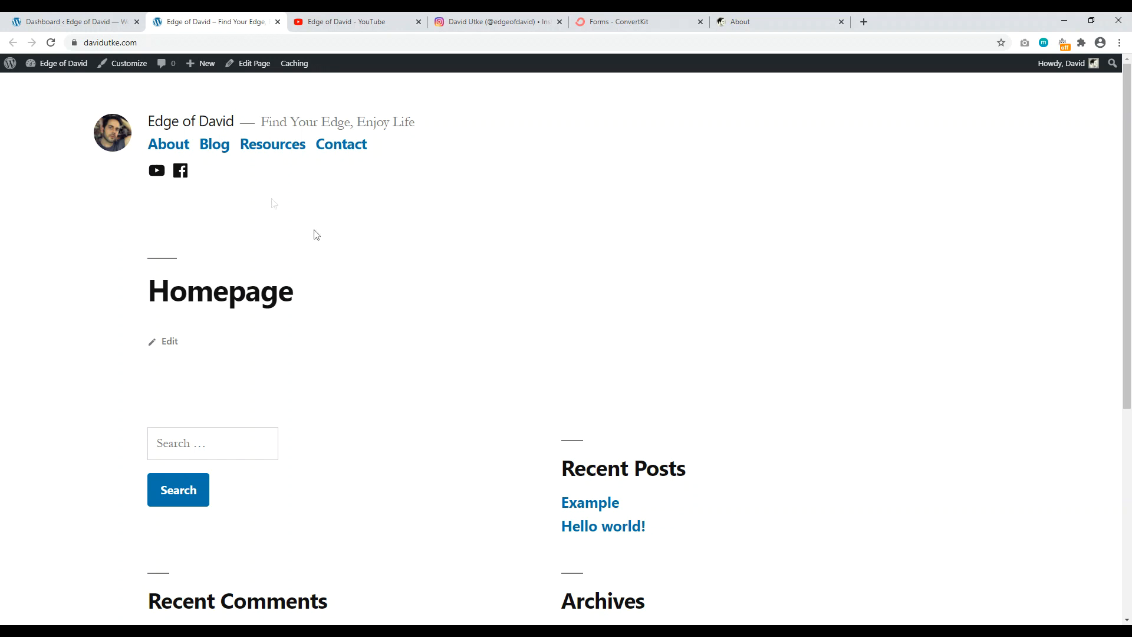
Step: Open the Homepage page from the Pages list in the block editor and select its title
left_click(40, 18)
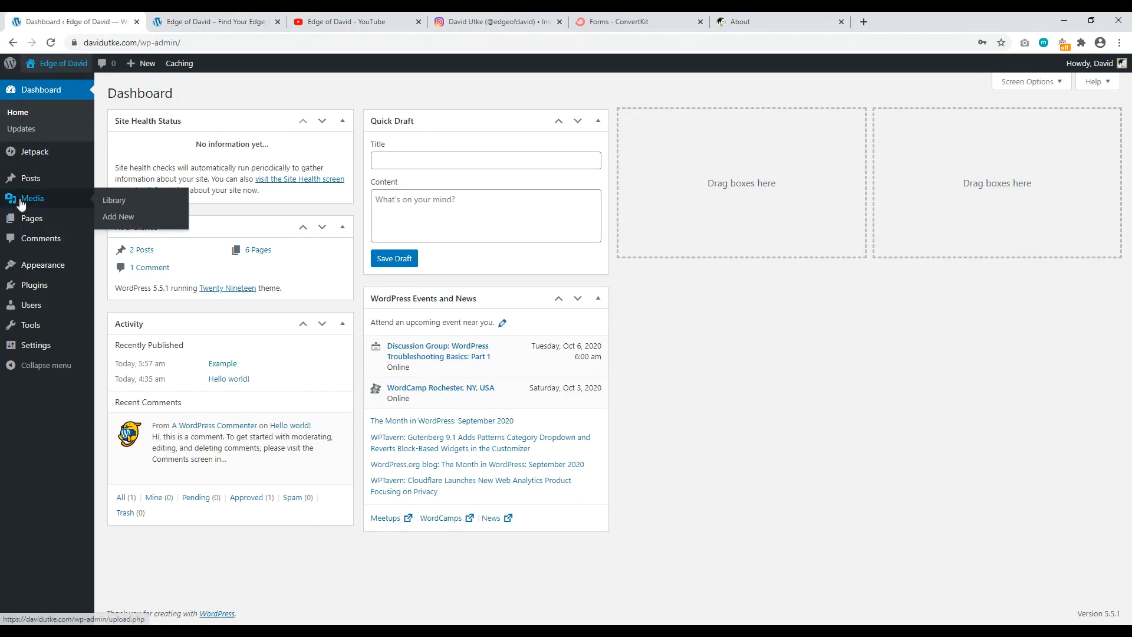
left_click(31, 218)
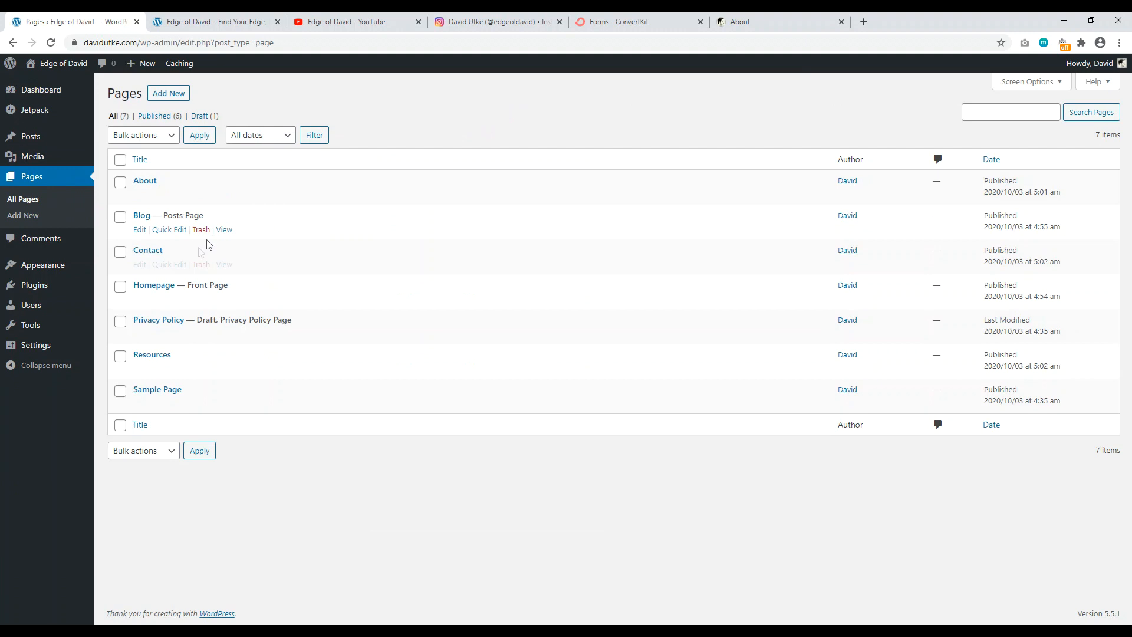
left_click(152, 287)
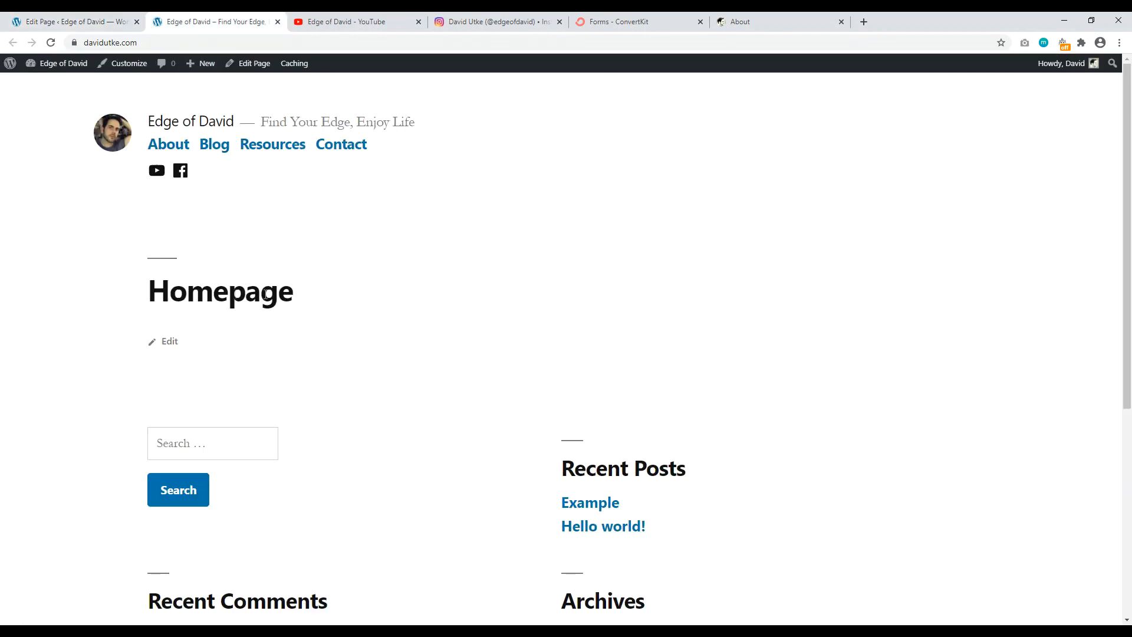
left_click_drag(292, 297, 170, 294)
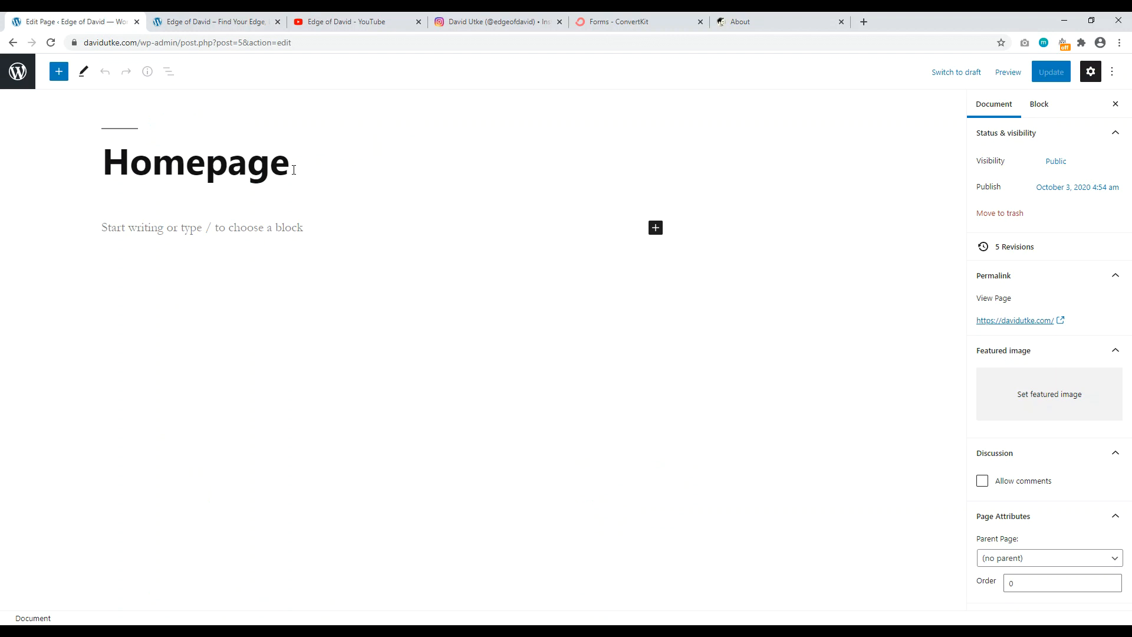
Step: Retitle the page 'Travel, Finance and Personal Development'
left_click_drag(294, 170, 152, 170)
key("BackSpace")
key("BackSpace")
key("BackSpace")
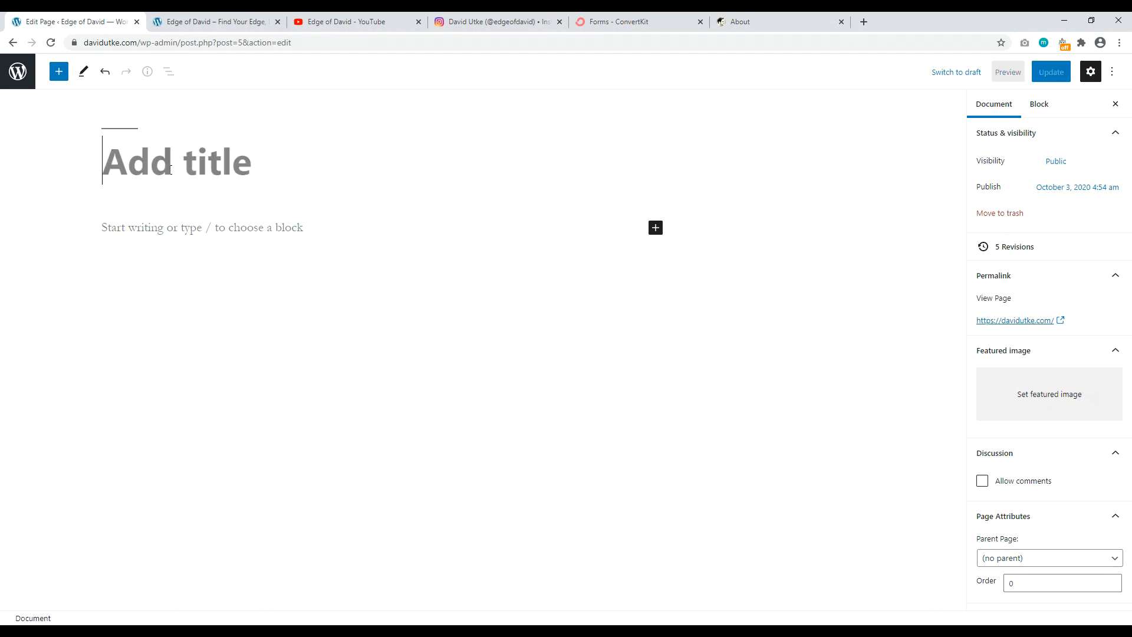
type("Travel")
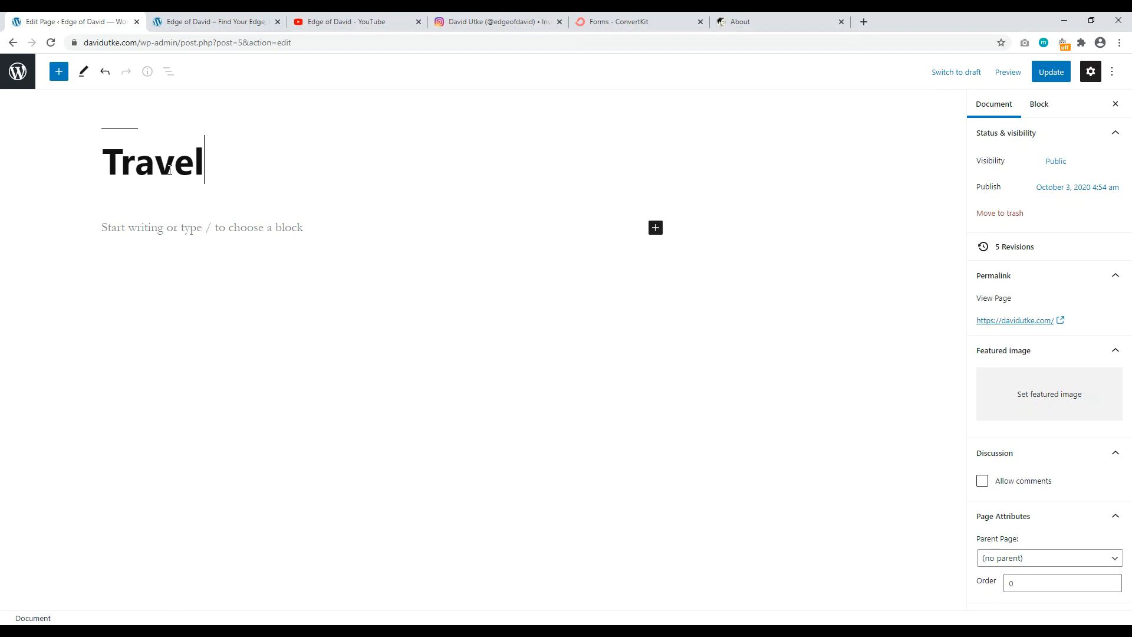
type(", Financ")
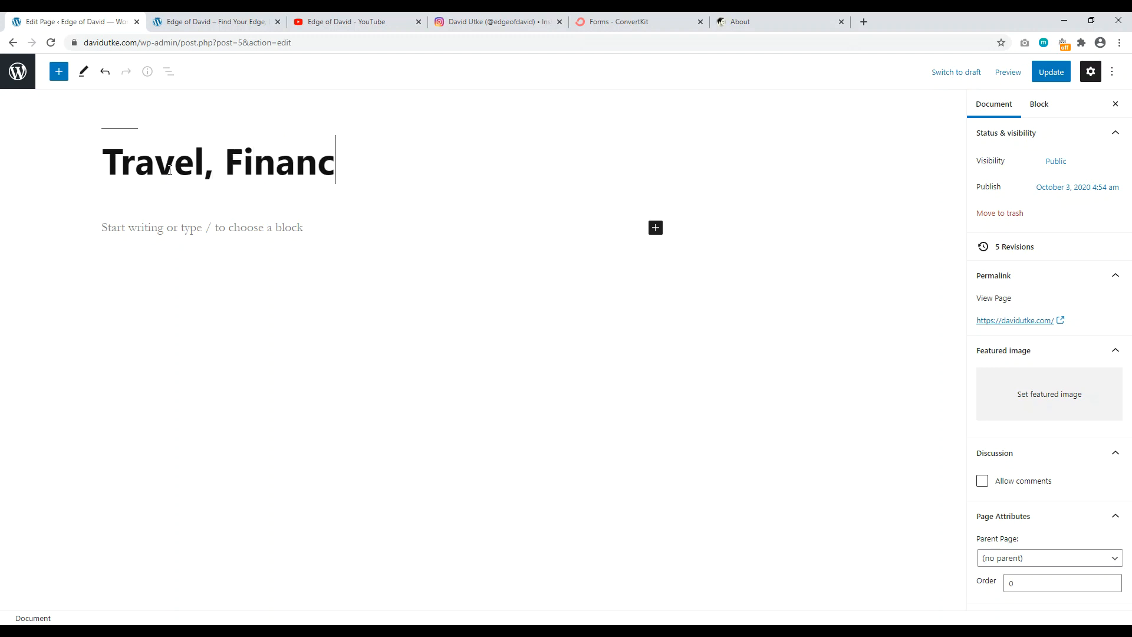
type("e and Person")
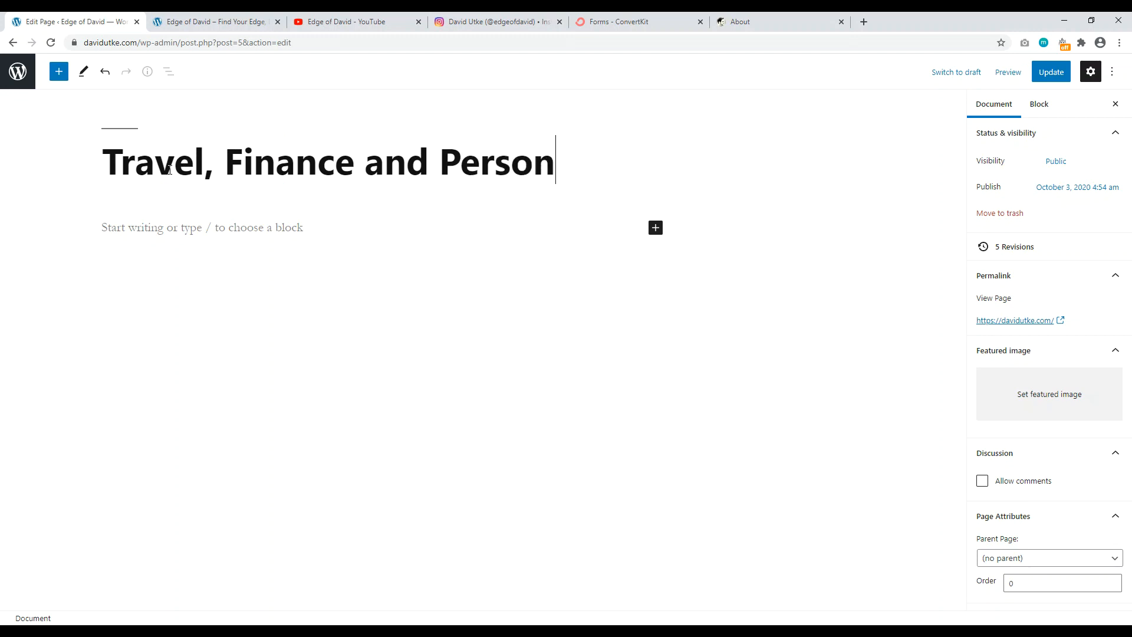
type("al Development")
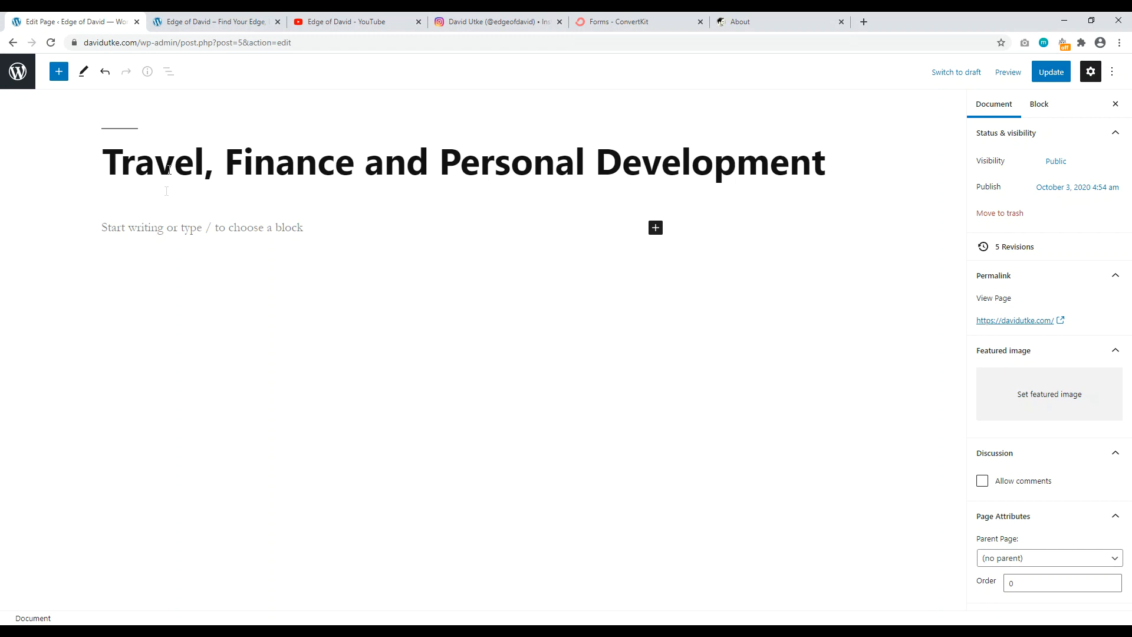
Step: Copy the two bio paragraphs from the old About page
left_click(132, 228)
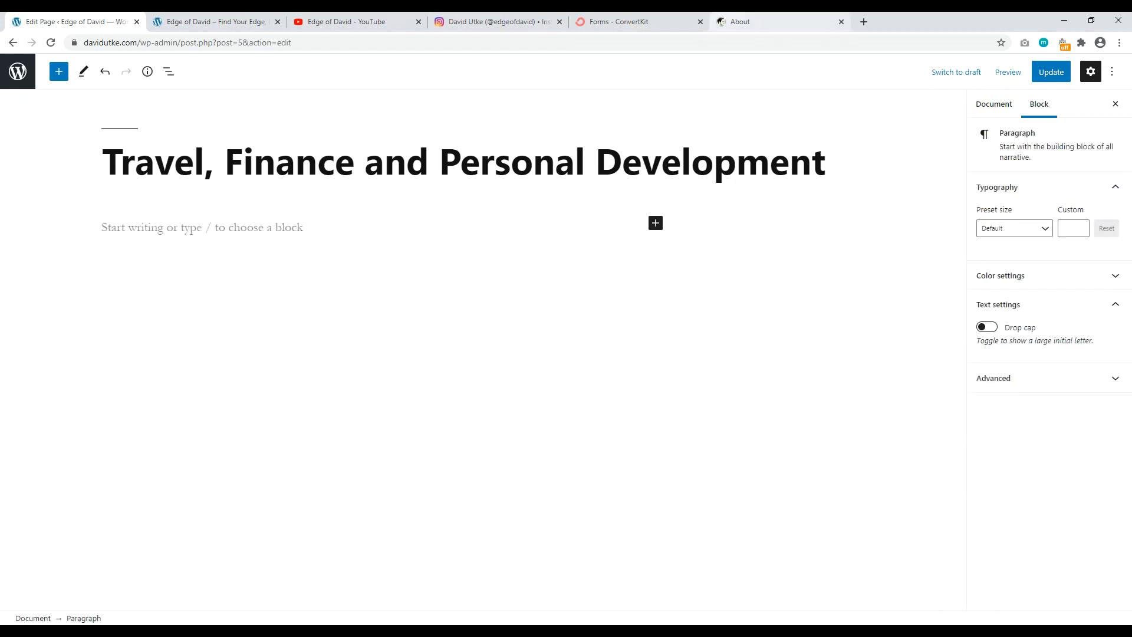
left_click(713, 22)
scroll(303, 299, "down", 4)
scroll(289, 280, "down", 3)
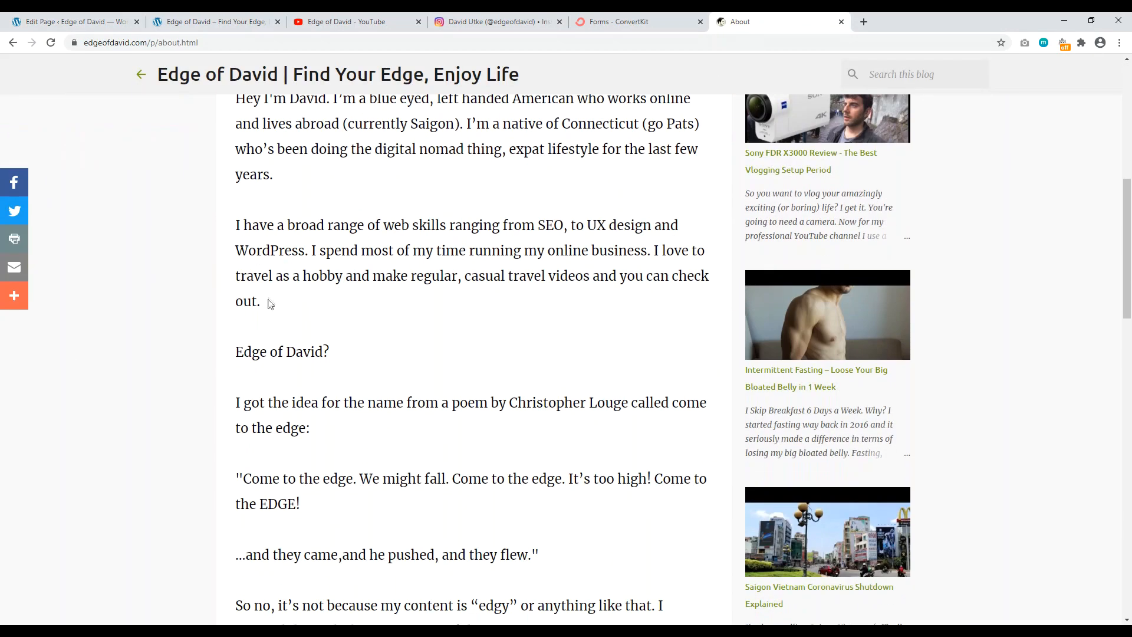
scroll(271, 298, "up", 3)
left_click_drag(237, 216, 300, 420)
right_click(307, 253)
left_click(333, 263)
Step: Paste the bio into the homepage body and update the page
left_click(212, 22)
left_click(109, 21)
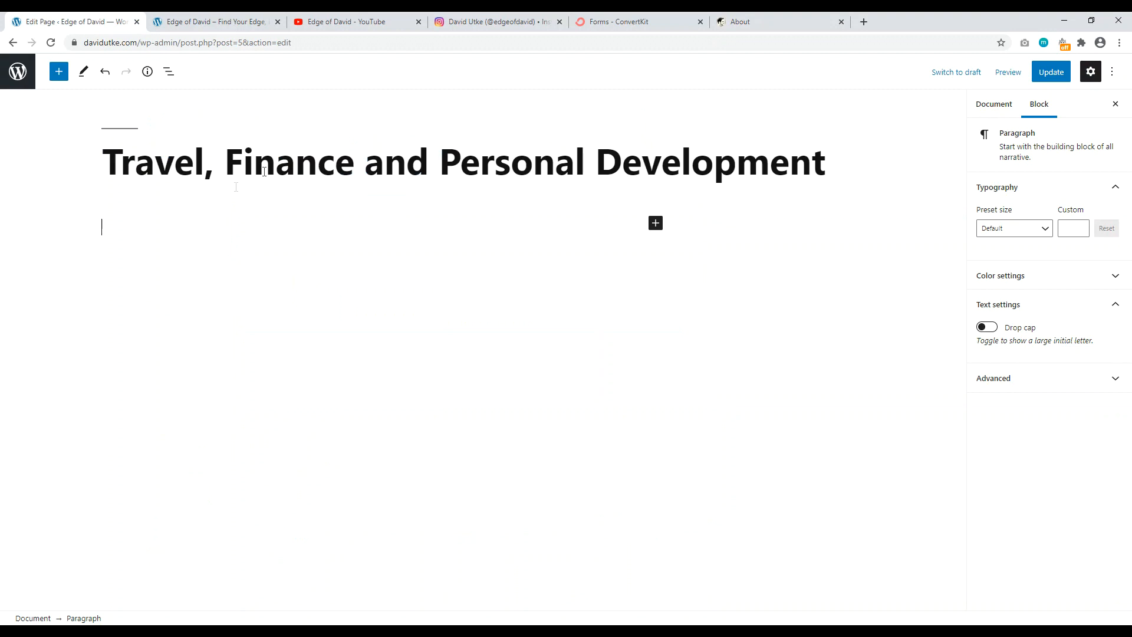
right_click(145, 231)
left_click(173, 320)
left_click(389, 249)
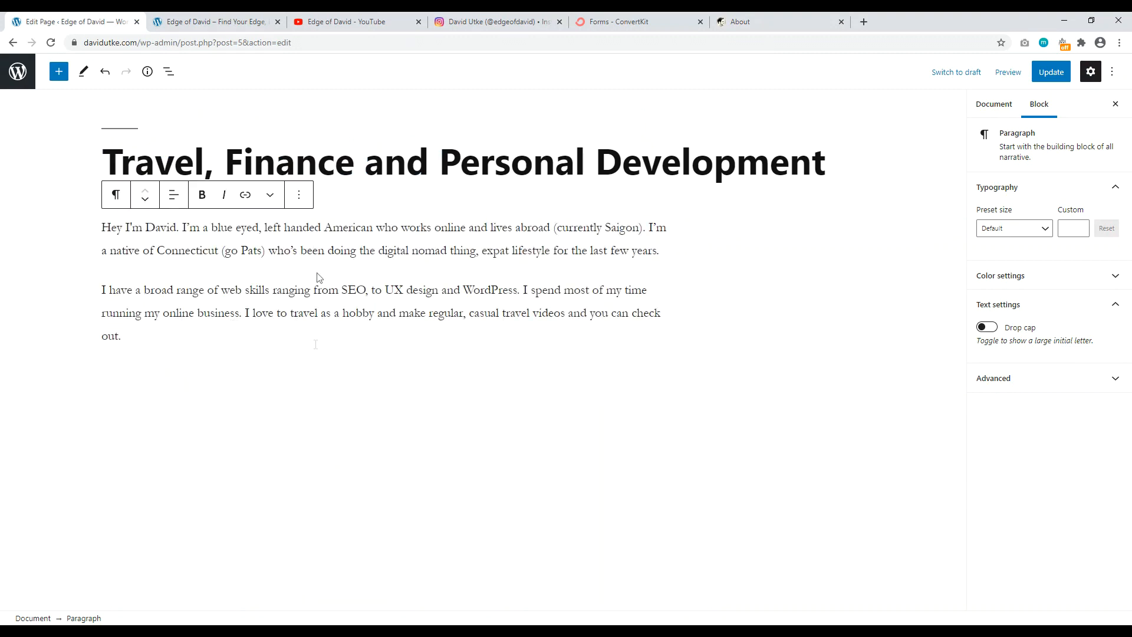
left_click(1045, 72)
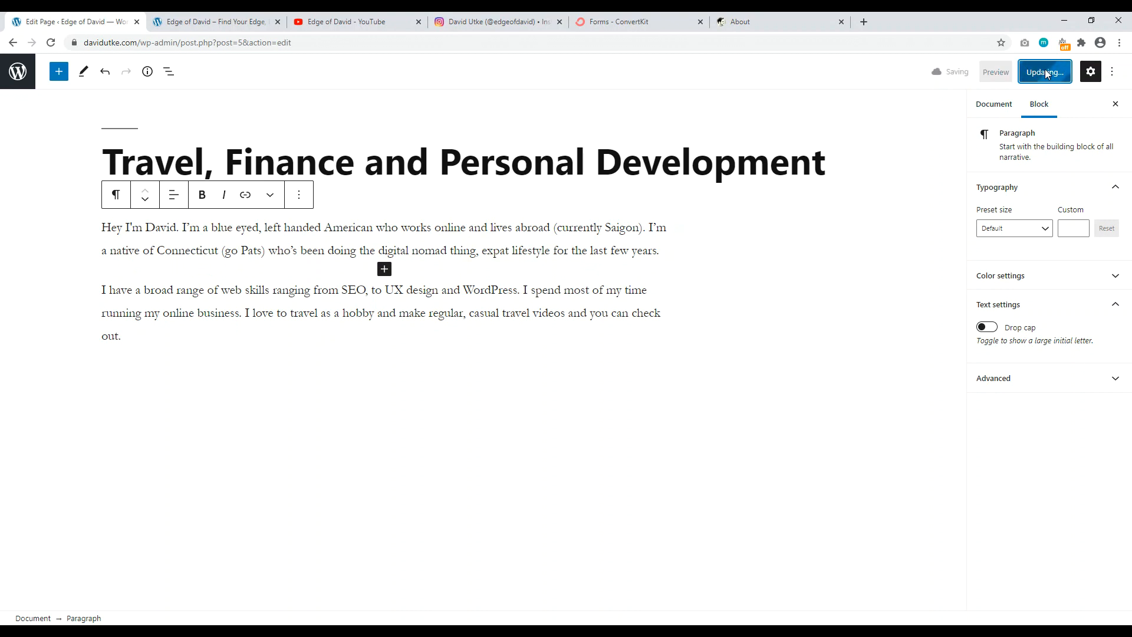
left_click(215, 21)
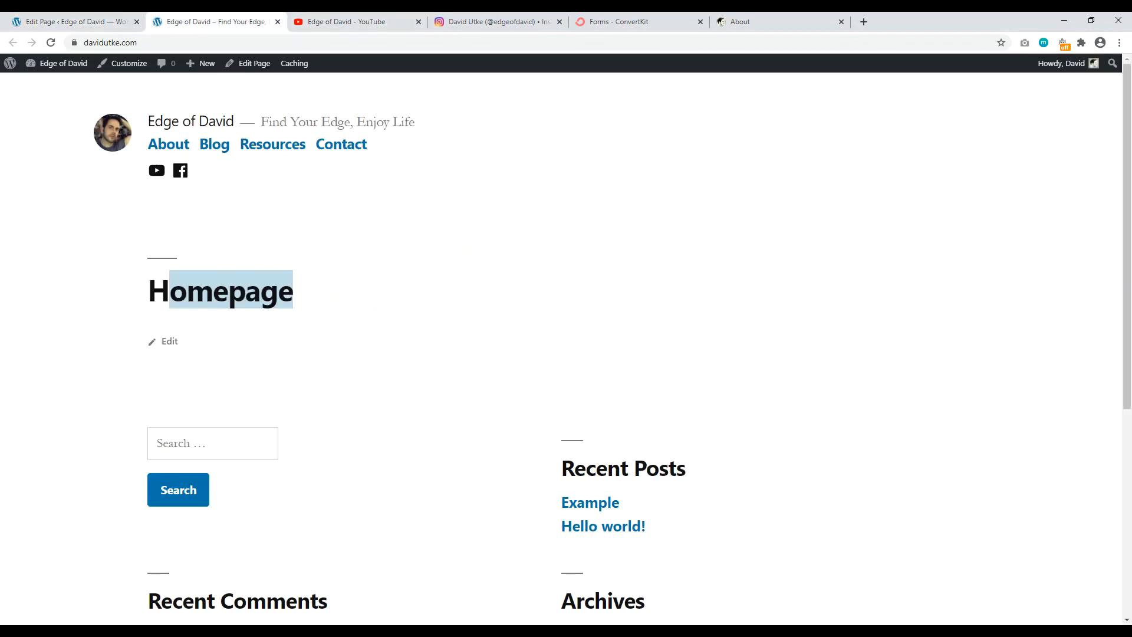
Step: Reload davidutke.com to check the new heading and bio, then go to the ConvertKit Forms dashboard
left_click(50, 42)
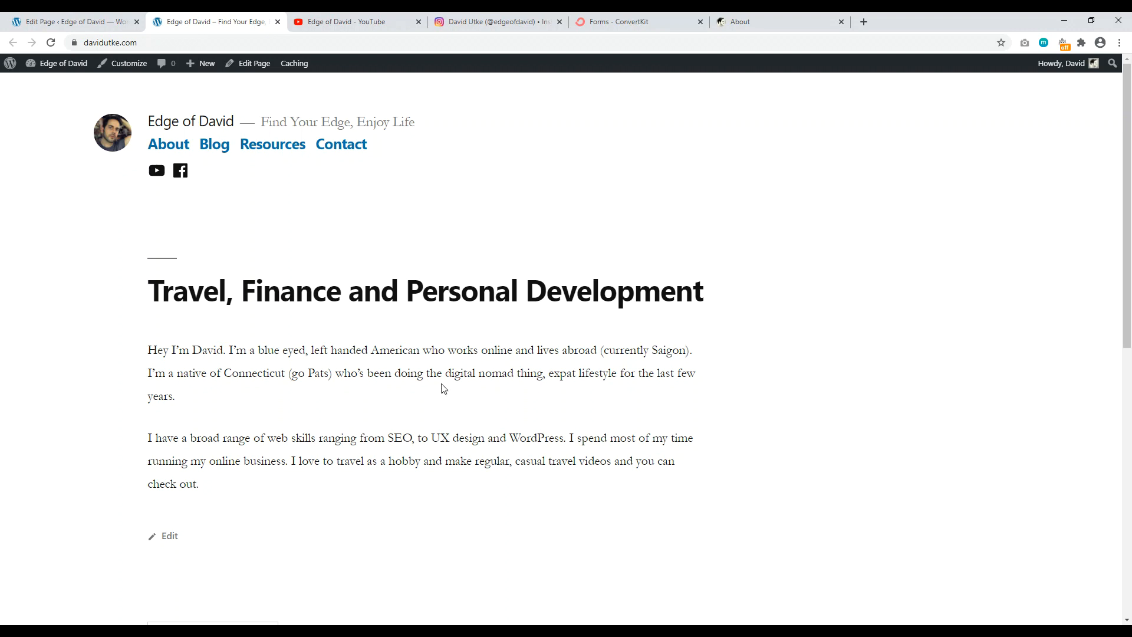
left_click_drag(715, 289, 157, 290)
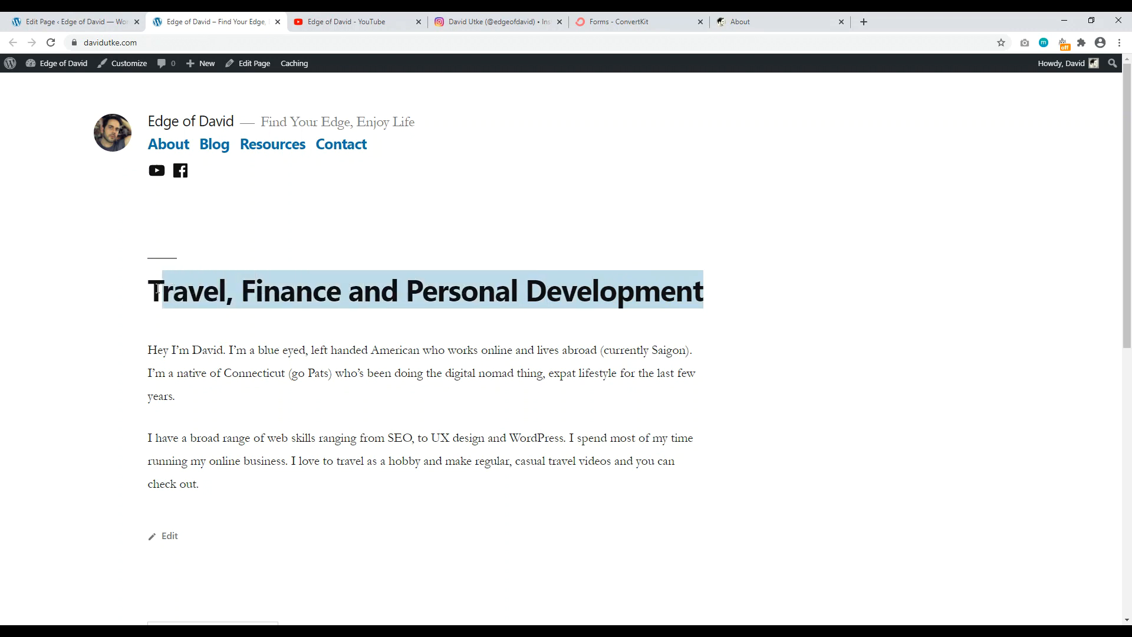
left_click(278, 392)
scroll(277, 392, "down", 2)
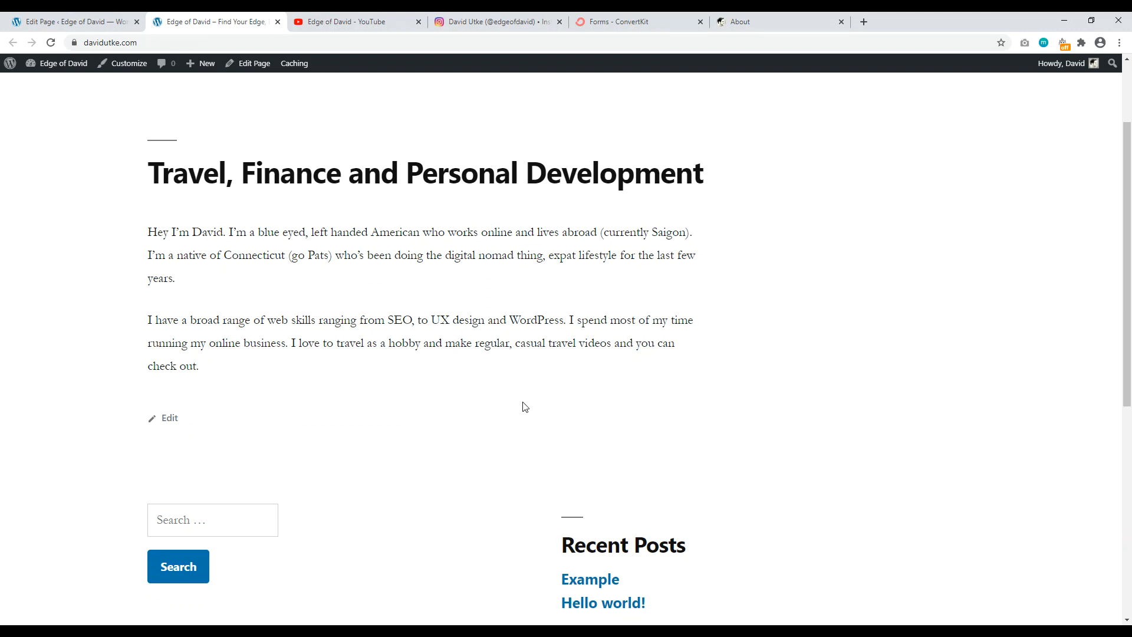
left_click(74, 17)
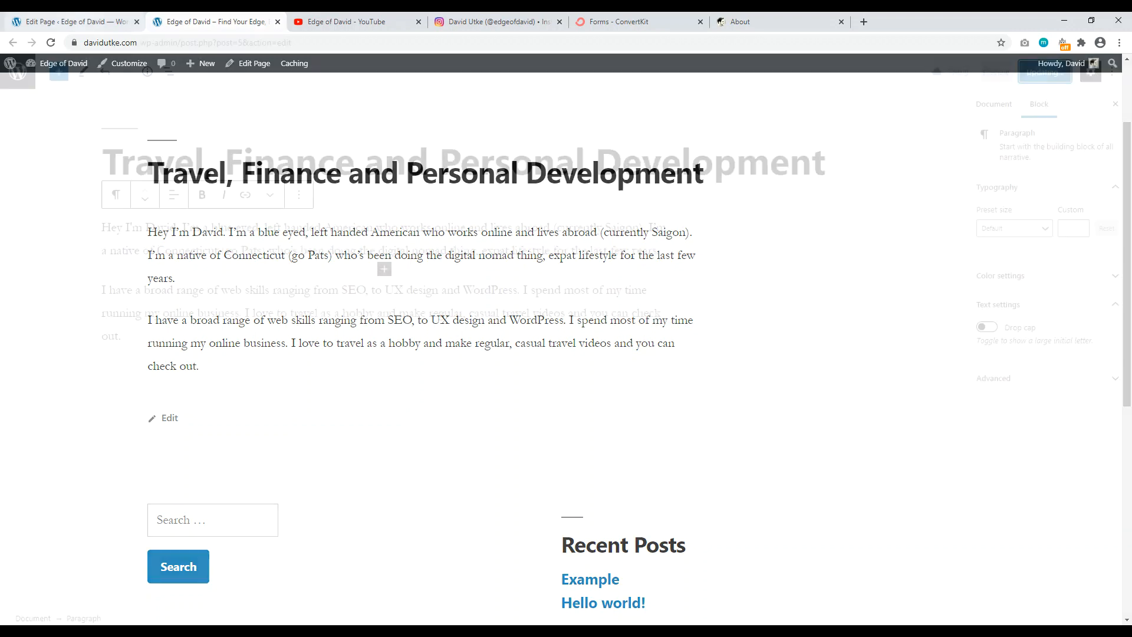
left_click(149, 335)
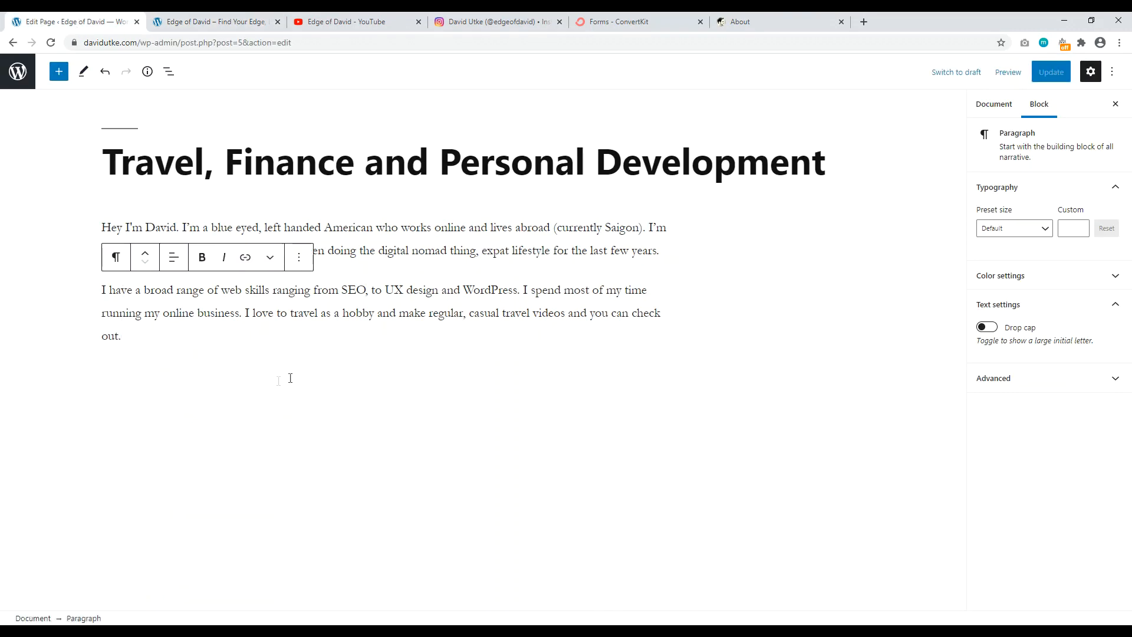
left_click(619, 21)
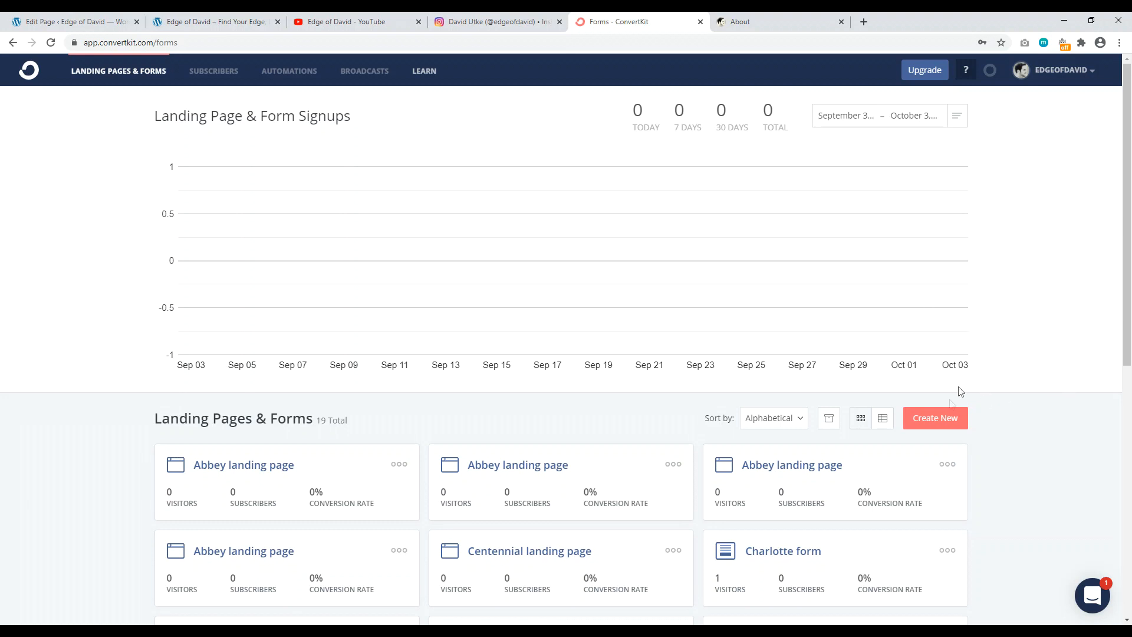
Step: Create a new inline ConvertKit form using the Clare template
left_click(938, 425)
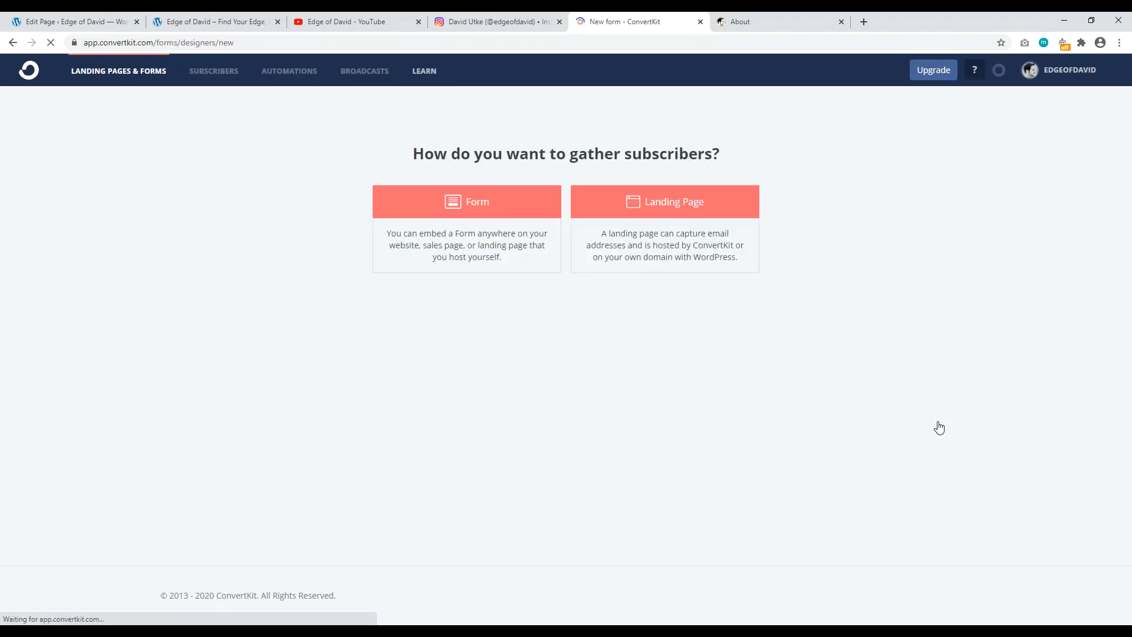
left_click(451, 219)
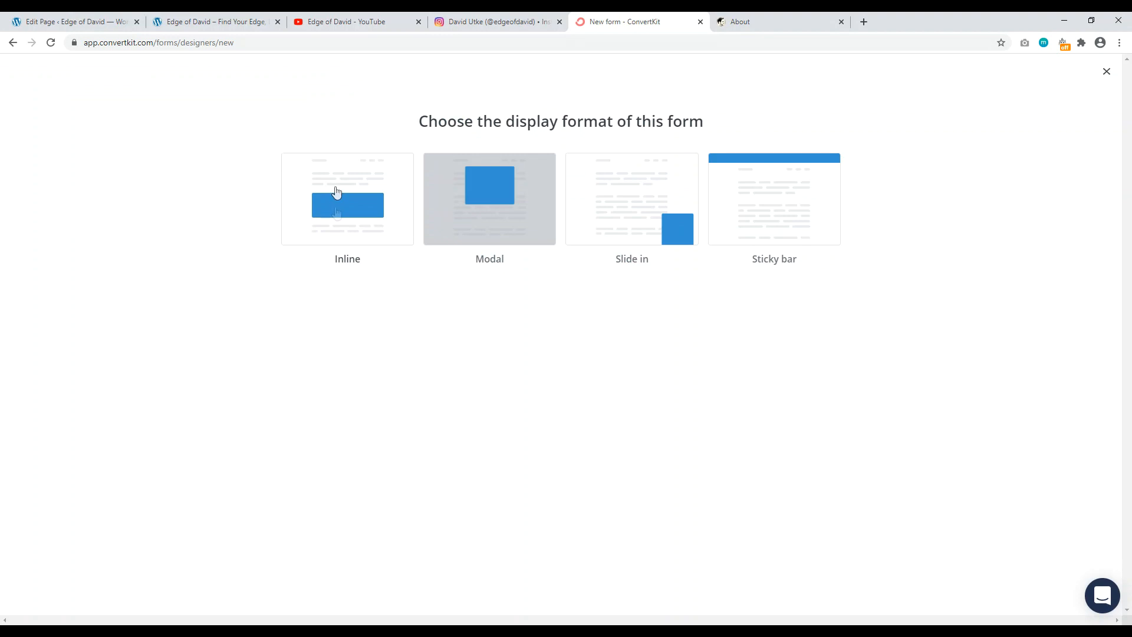
left_click(363, 223)
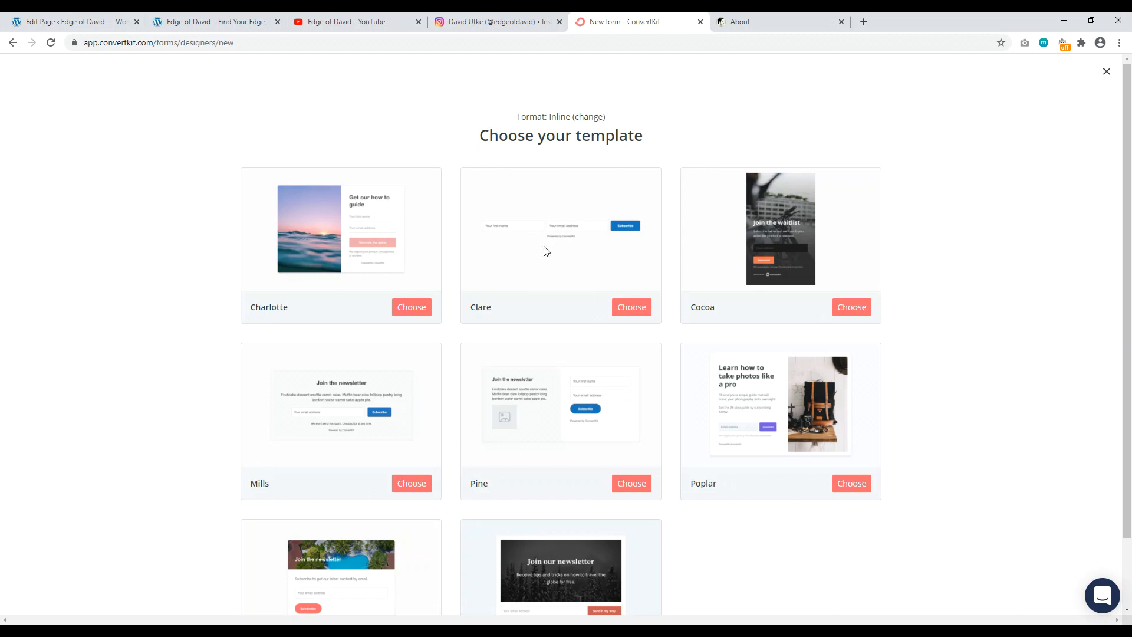
left_click(633, 310)
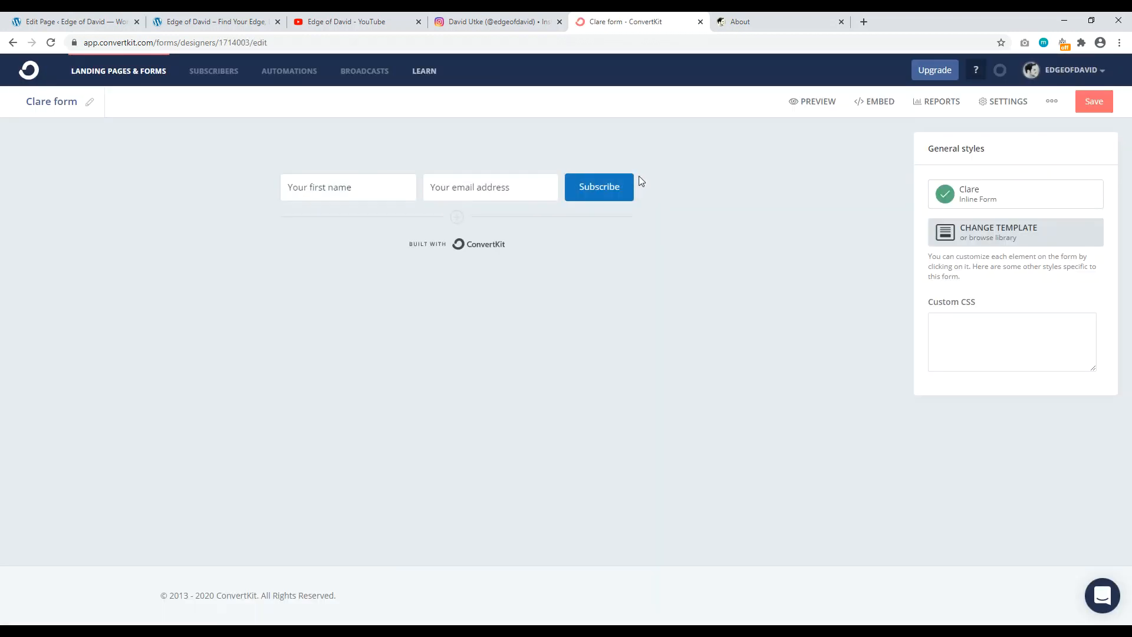
Step: Color the Clare form's Subscribe button pink #F30274, save, and show the JavaScript embed code
left_click(594, 193)
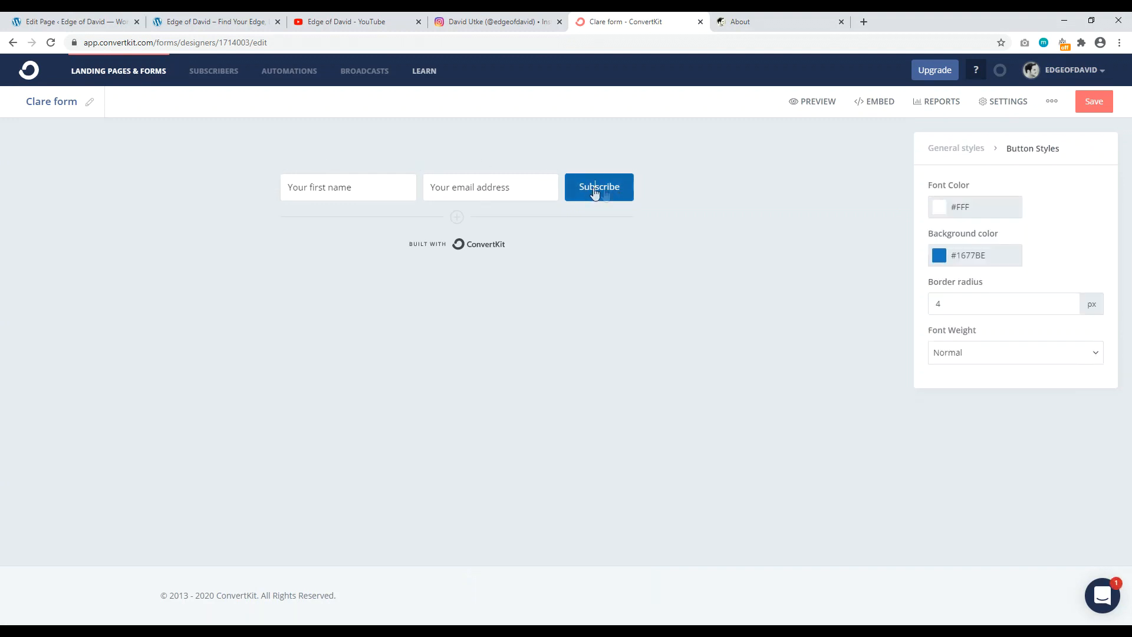
left_click(974, 260)
left_click(1036, 298)
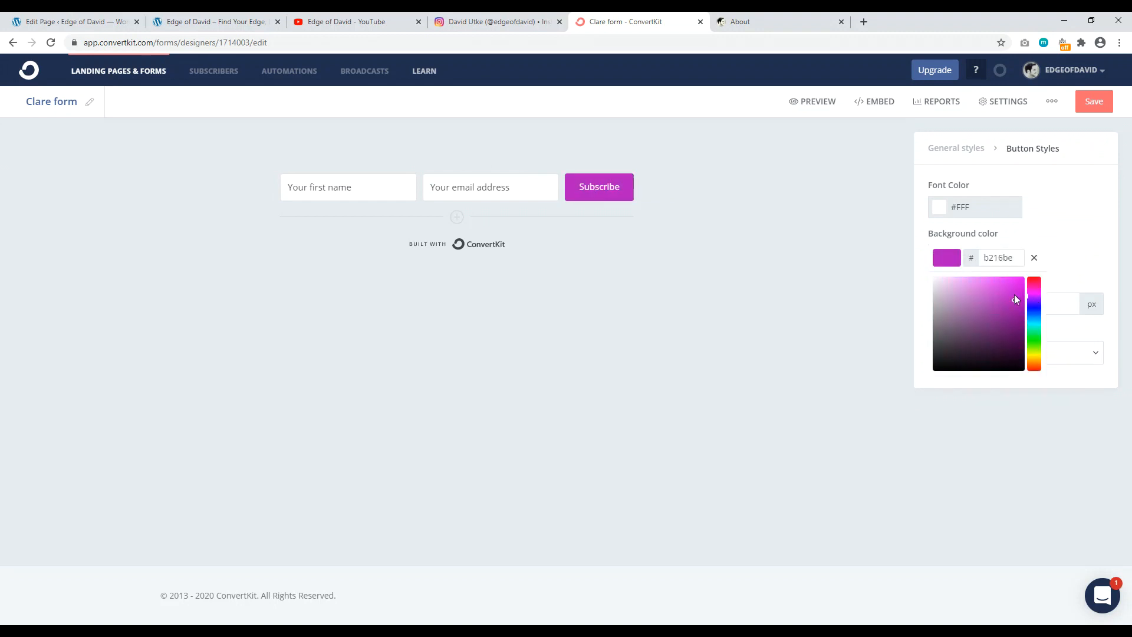
left_click(1032, 281)
left_click(1014, 295)
left_click(1024, 281)
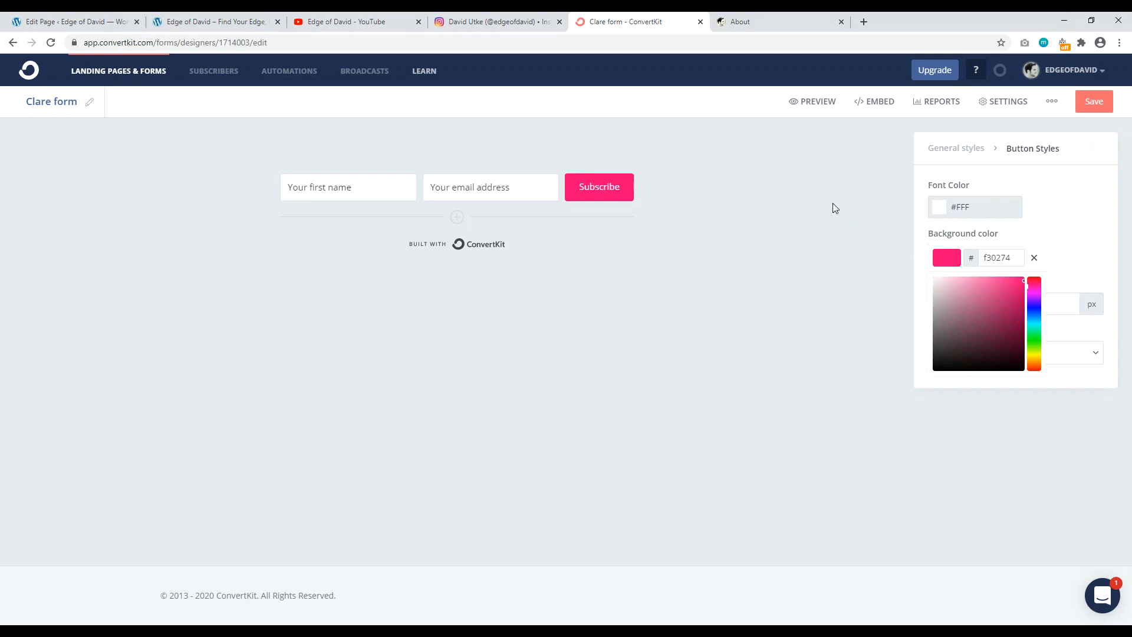
left_click(1096, 101)
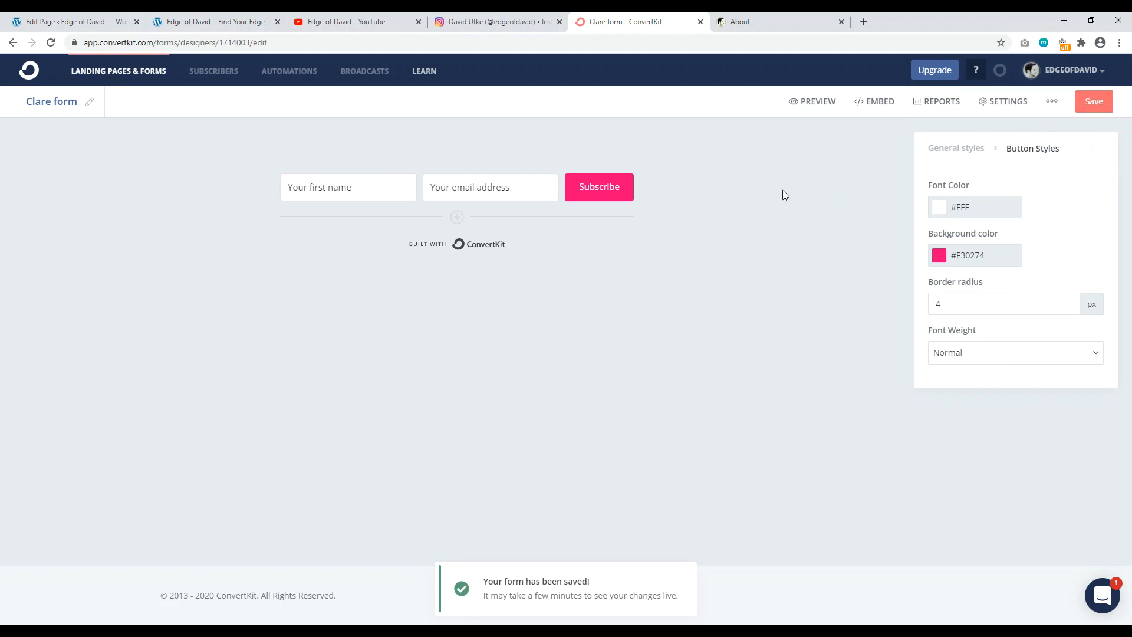
left_click(873, 106)
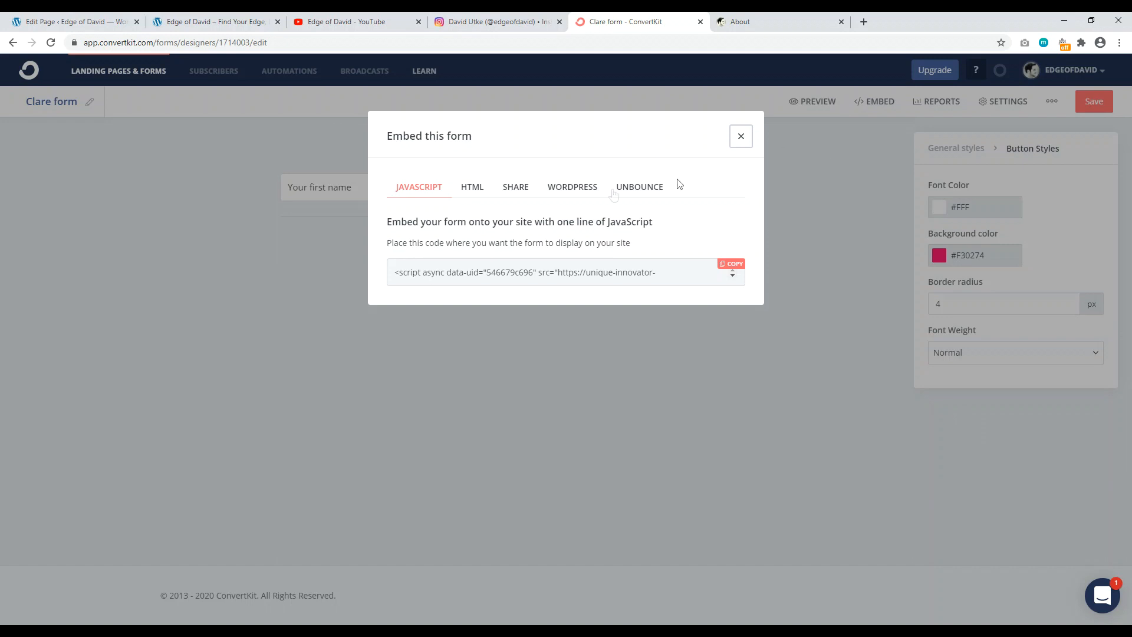
Step: Compare the form's HTML and WordPress shortcode embed options, settling on the HTML code
left_click(475, 193)
left_click(475, 189)
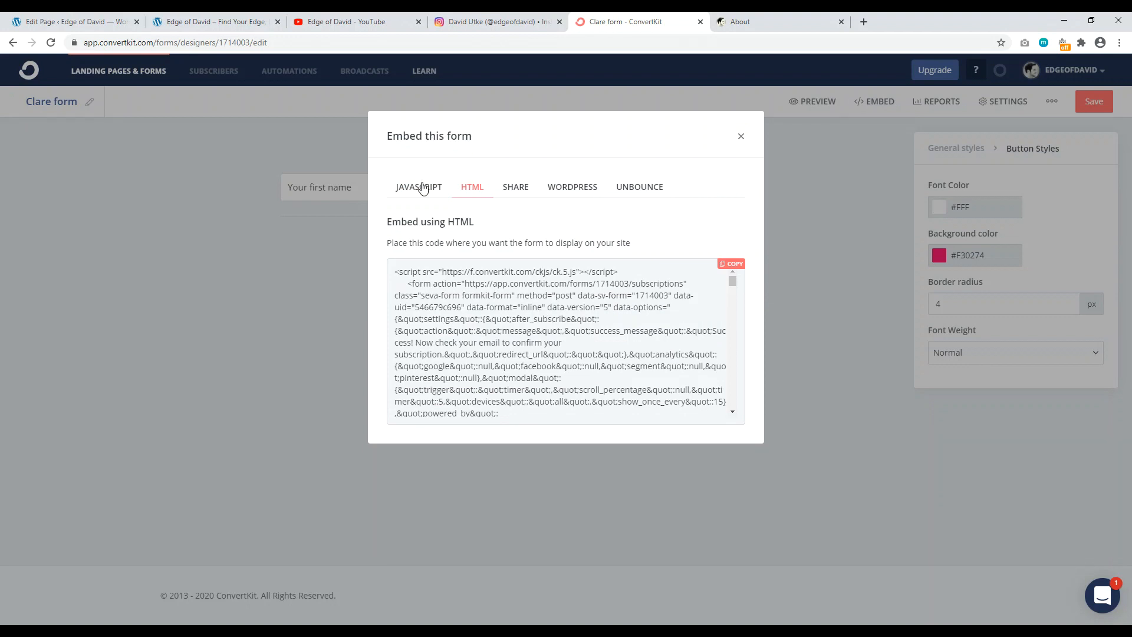
left_click(581, 190)
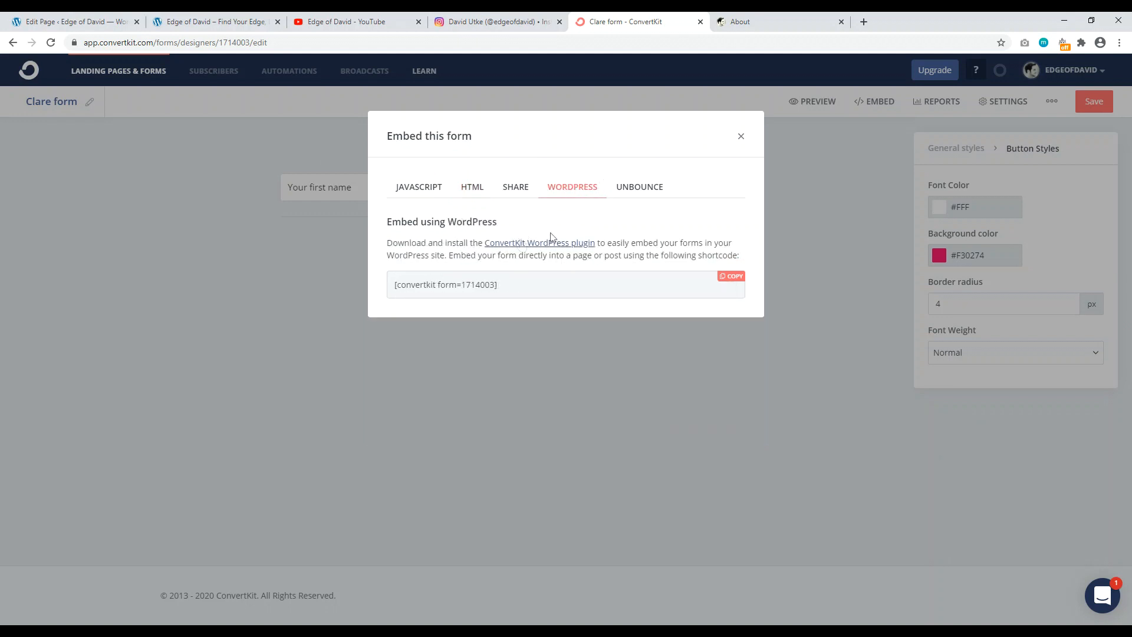
left_click(471, 189)
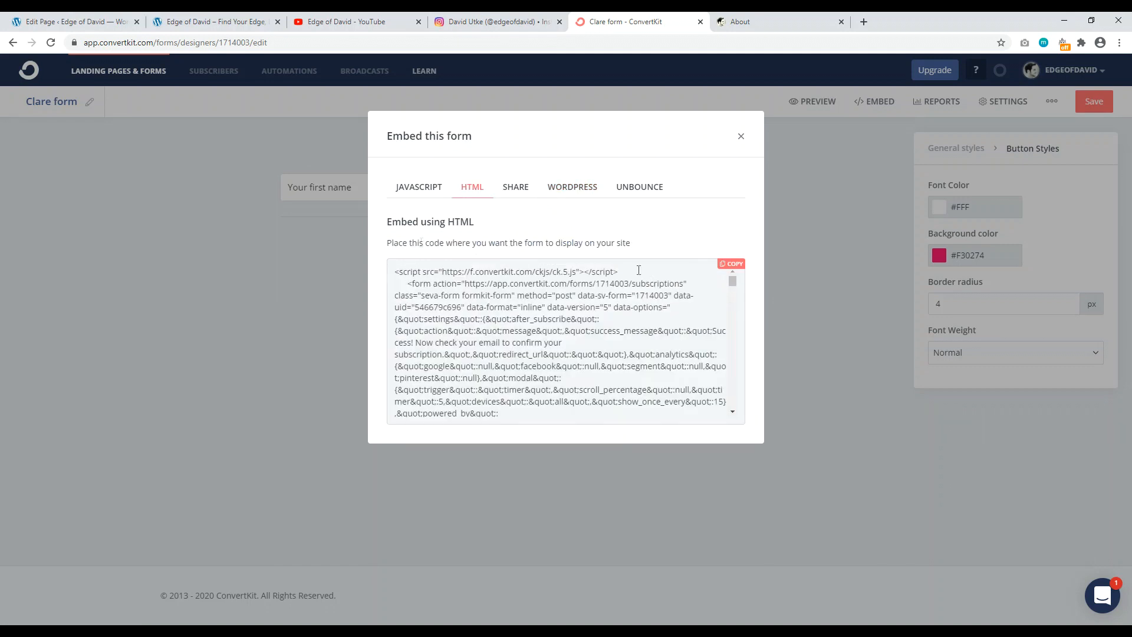
Step: Select and copy all of the HTML embed code, then return to the WordPress page editor
left_click(734, 270)
right_click(475, 315)
left_click(504, 323)
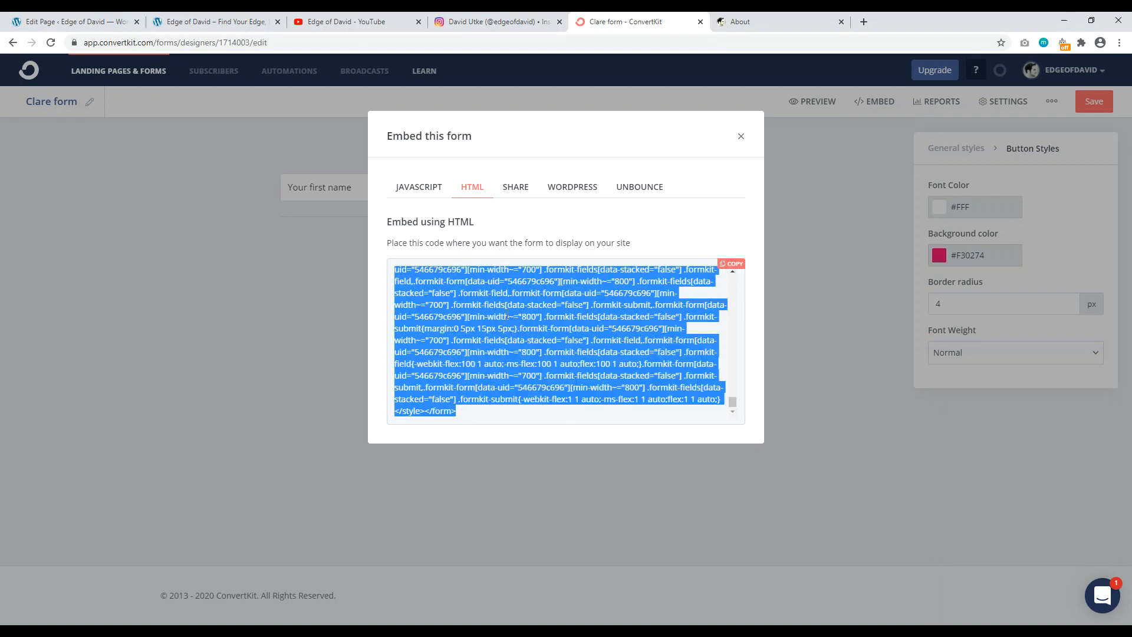
left_click(66, 26)
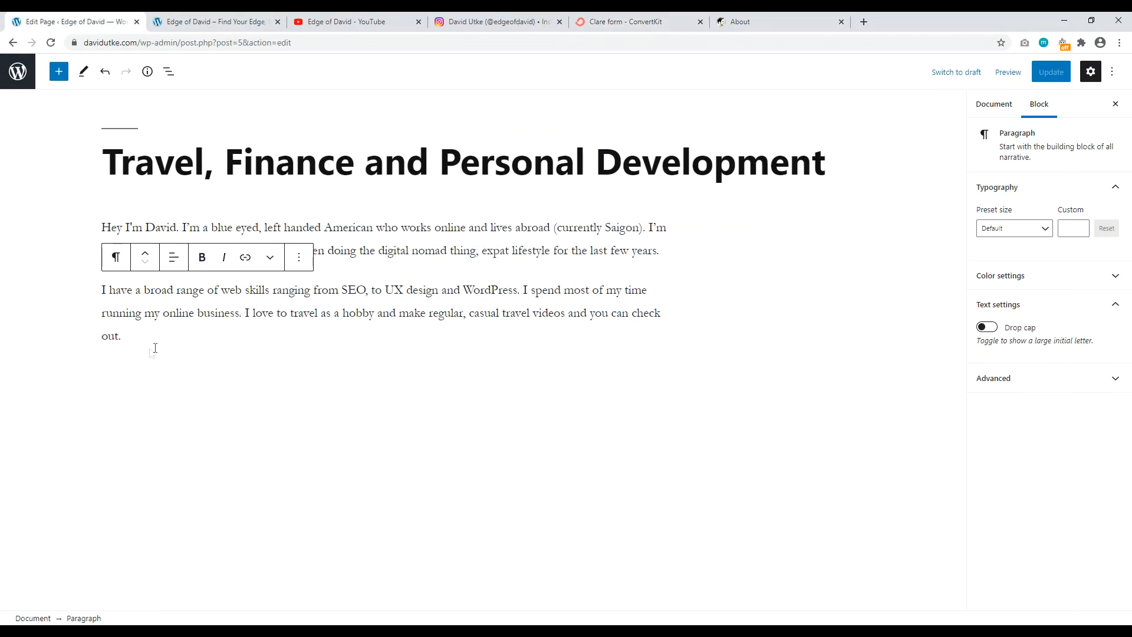
Step: Add a Custom HTML block below the intro paragraphs
key("Return")
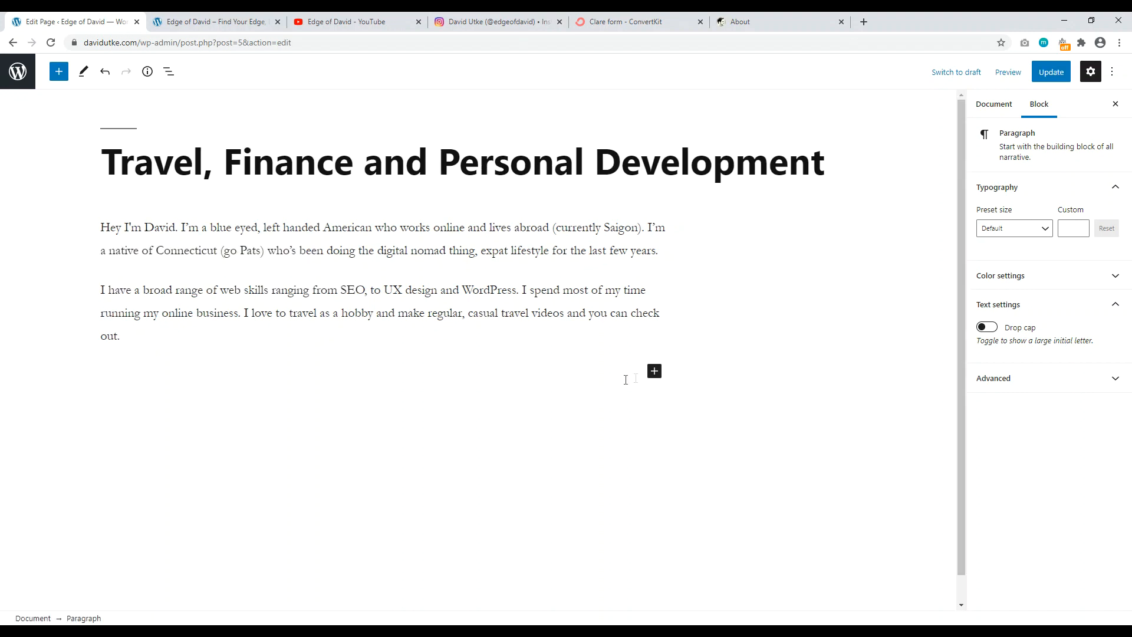
left_click(654, 371)
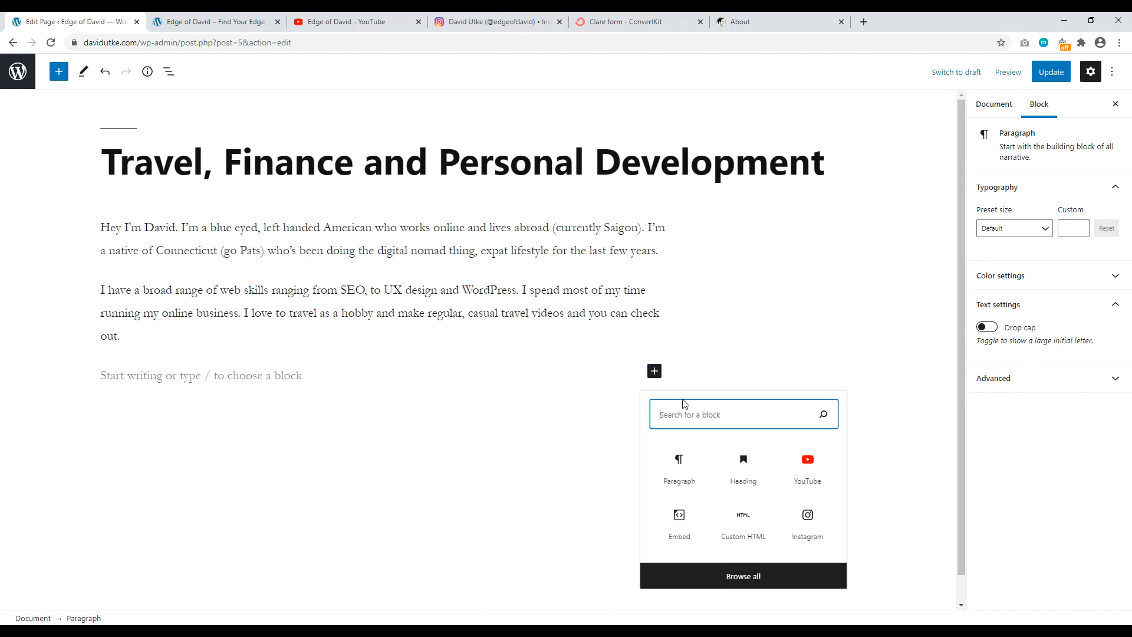
type("html")
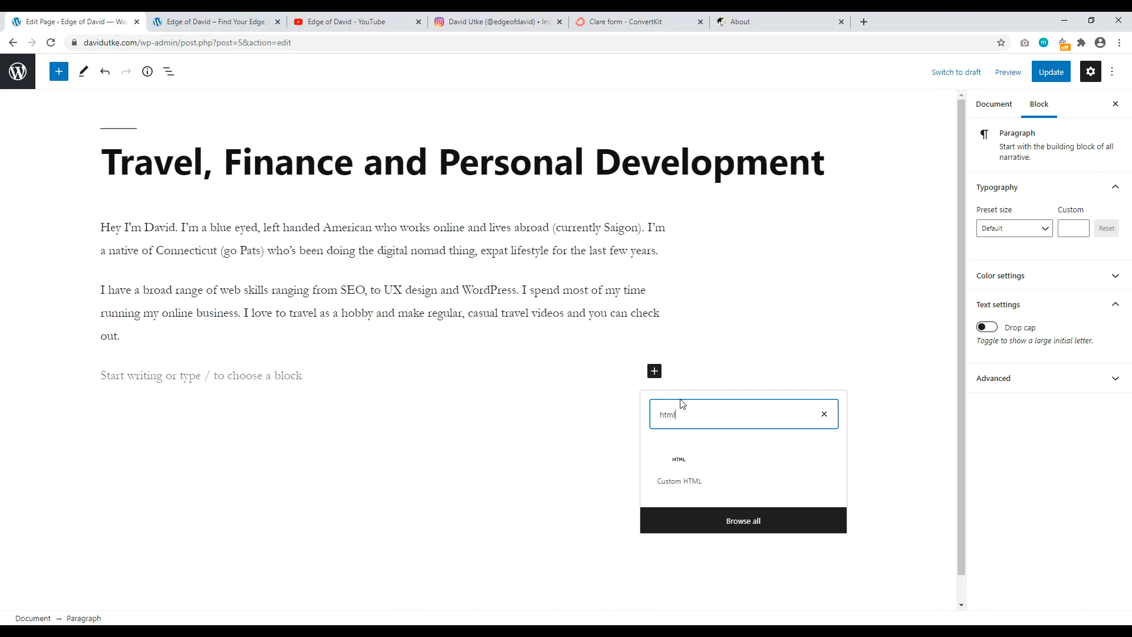
left_click(680, 481)
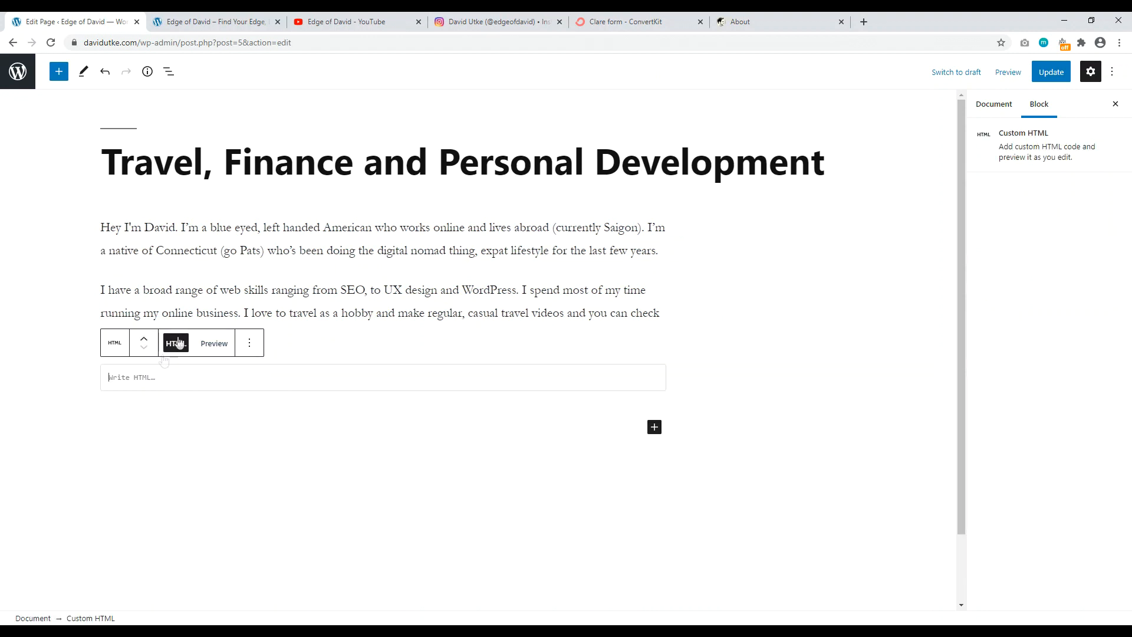
Step: Paste the ConvertKit form code into the Custom HTML block and update the page
right_click(133, 384)
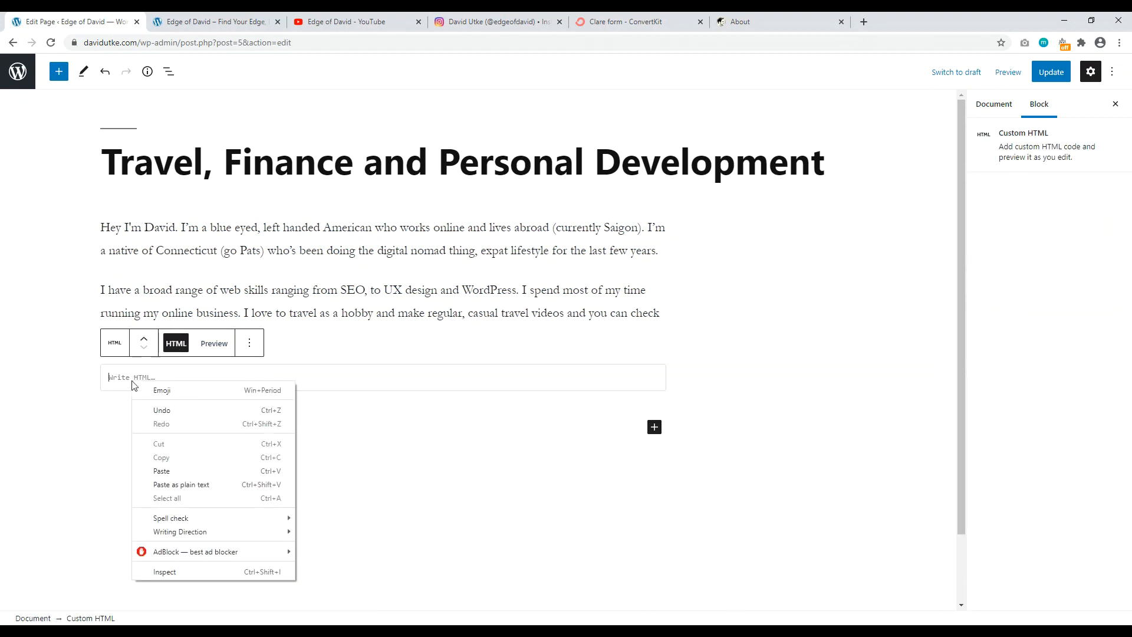
left_click(161, 471)
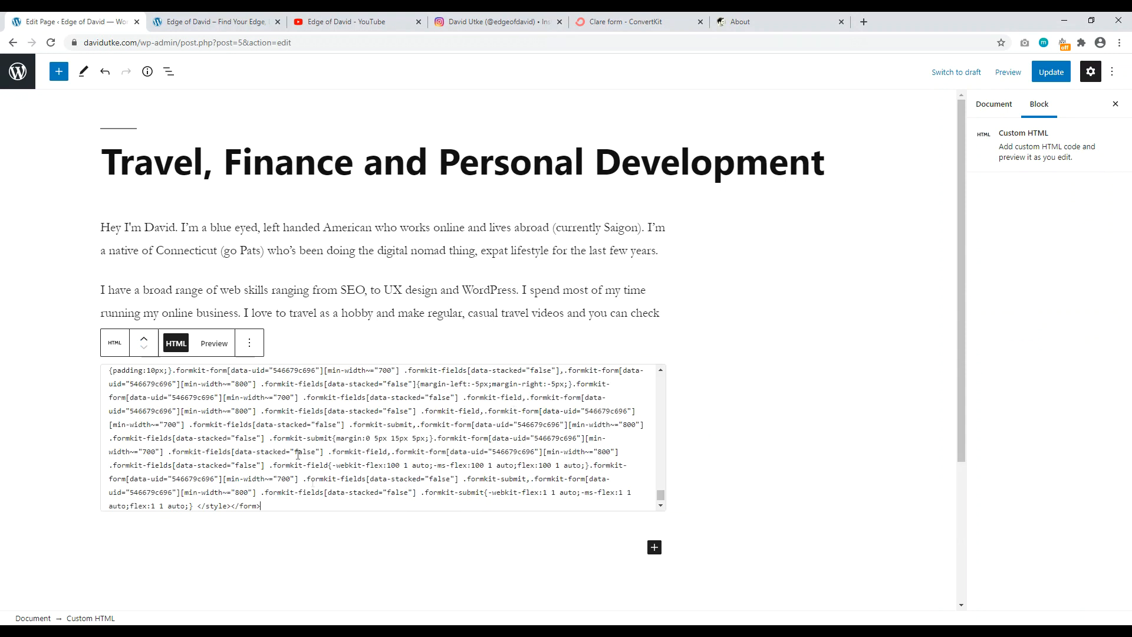
left_click(426, 324)
left_click(1054, 73)
Step: Reload the live page to confirm the name, email and Subscribe form appear, then return to editing
left_click(215, 21)
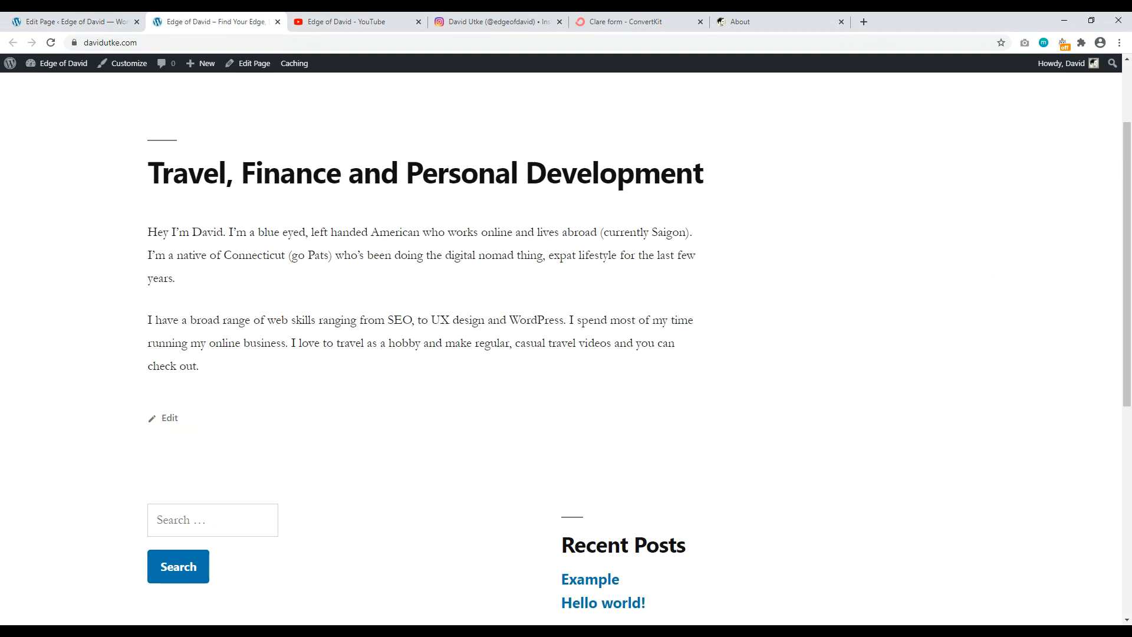
left_click(51, 43)
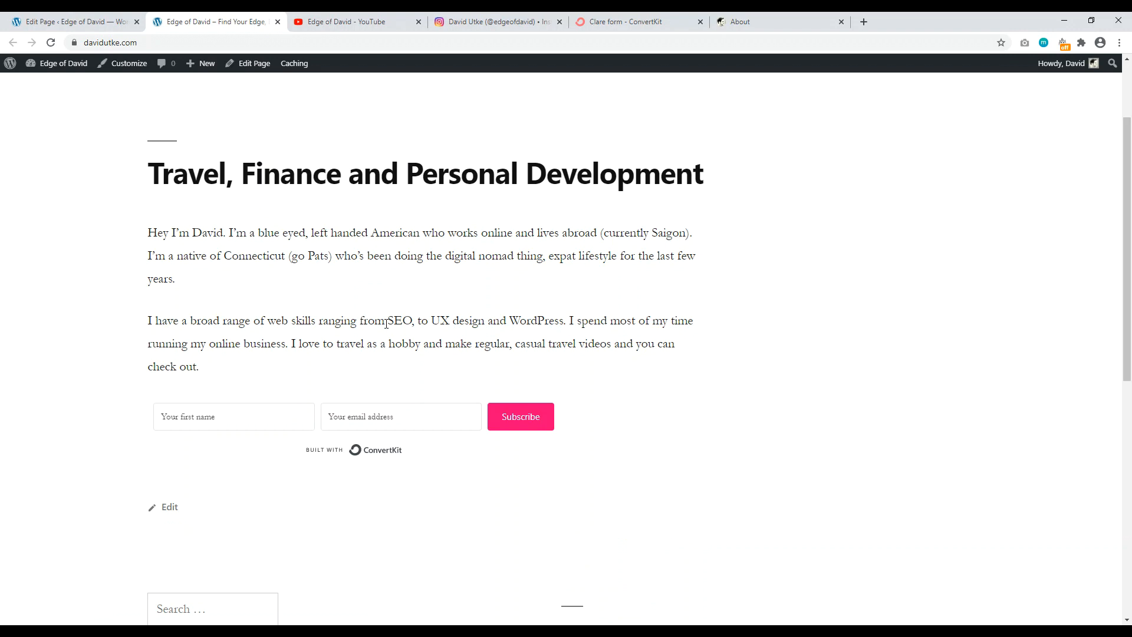
scroll(195, 215, "up", 2)
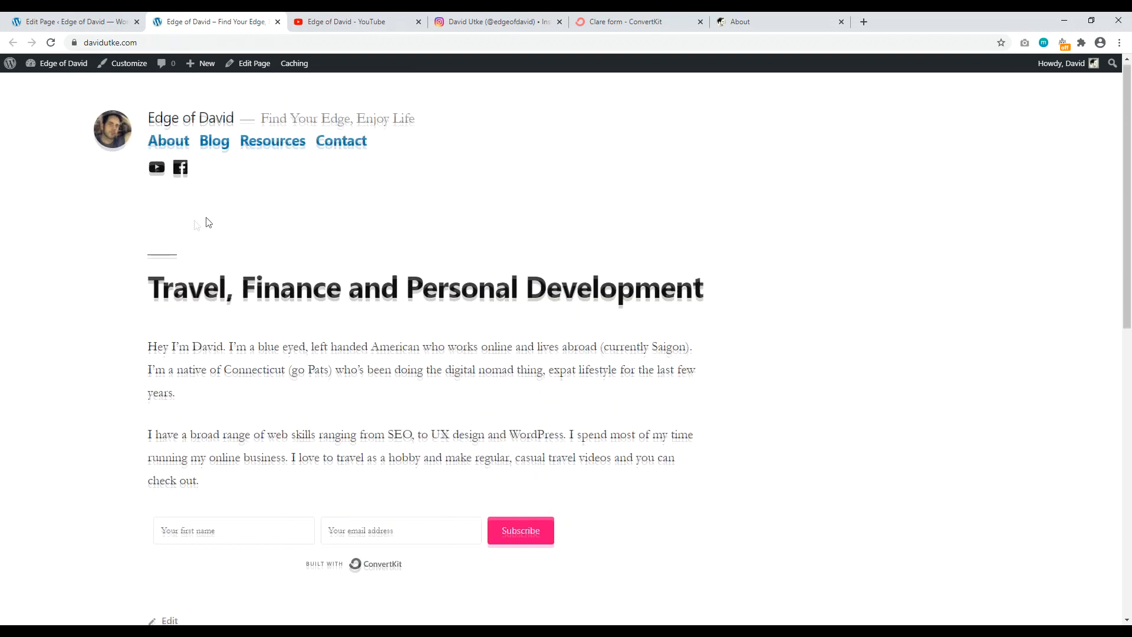
scroll(209, 253, "down", 1)
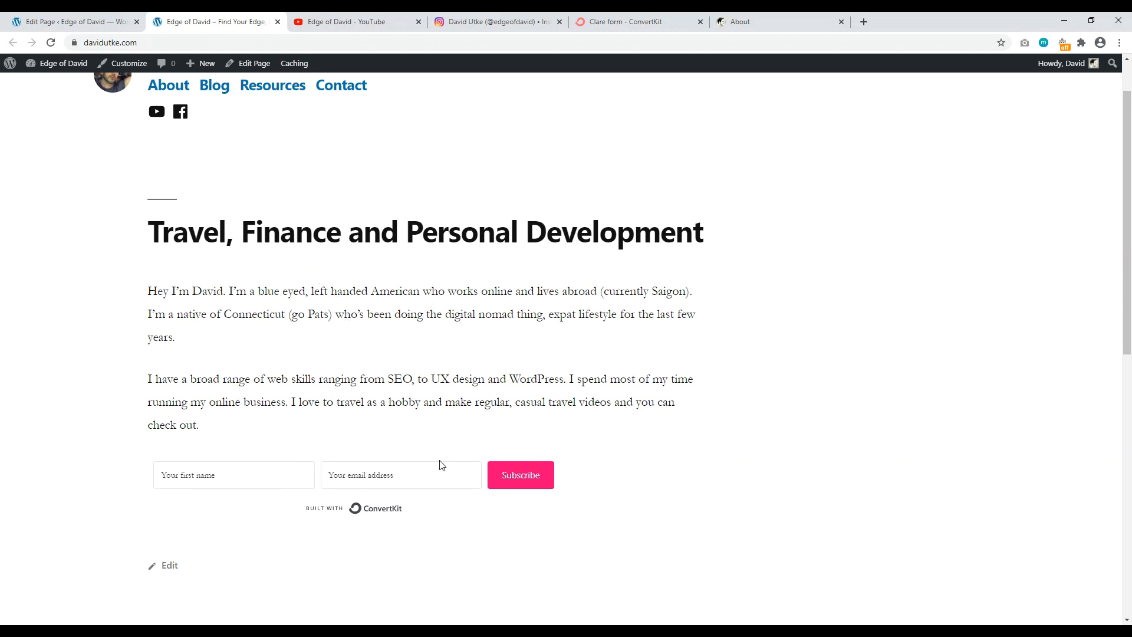
left_click(99, 22)
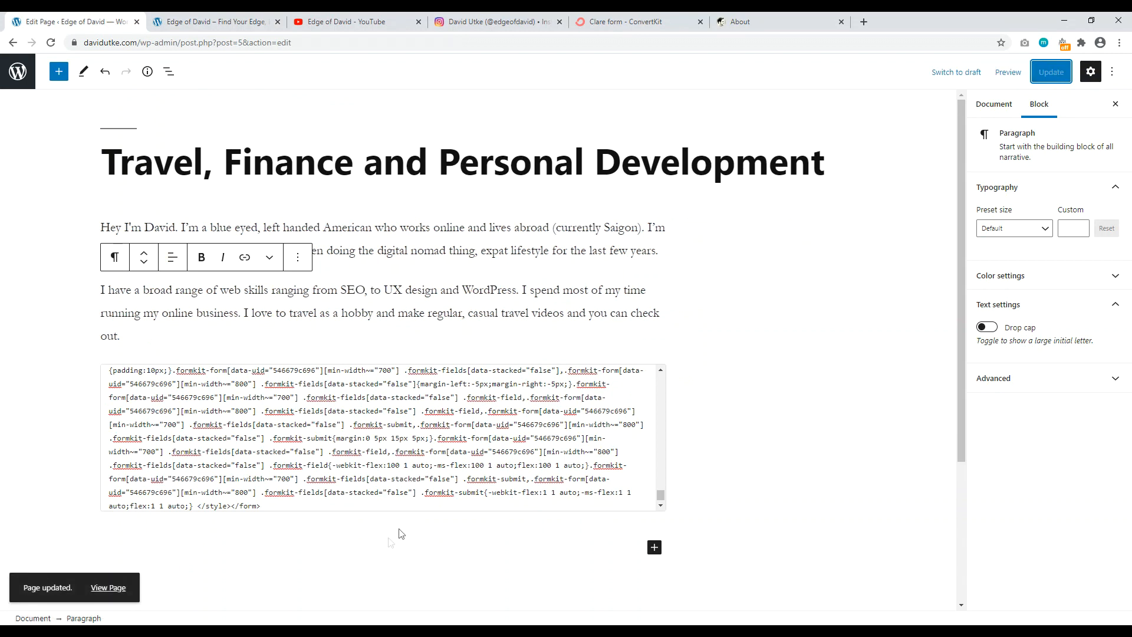
Step: Add a 'Follow me on Instagram' heading below the signup form
left_click(290, 551)
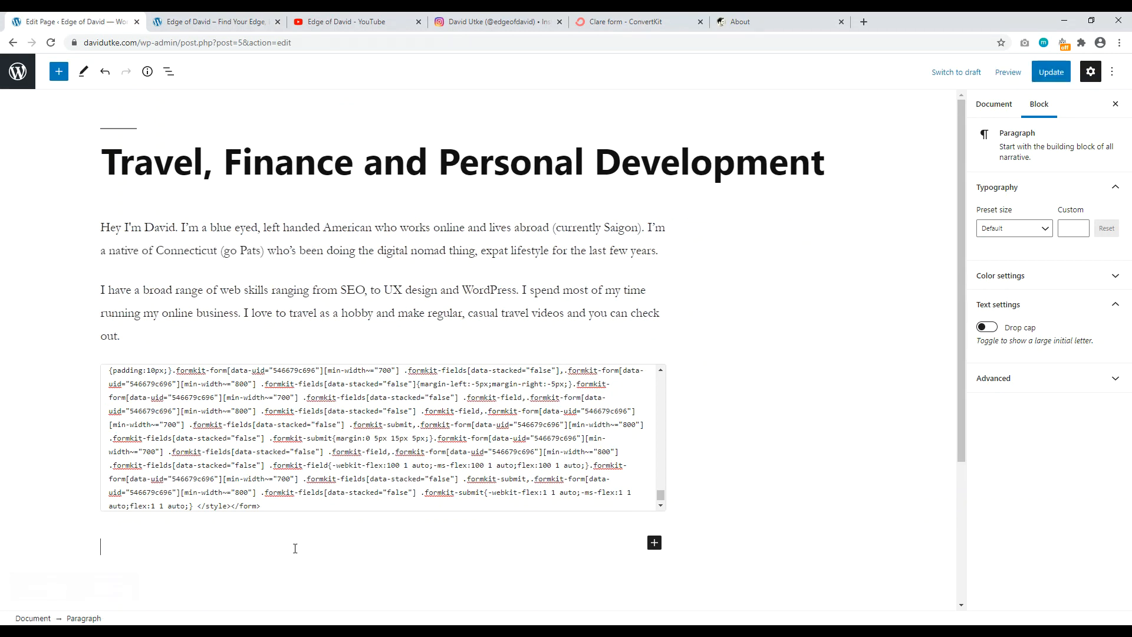
type("Follow me on Instagram")
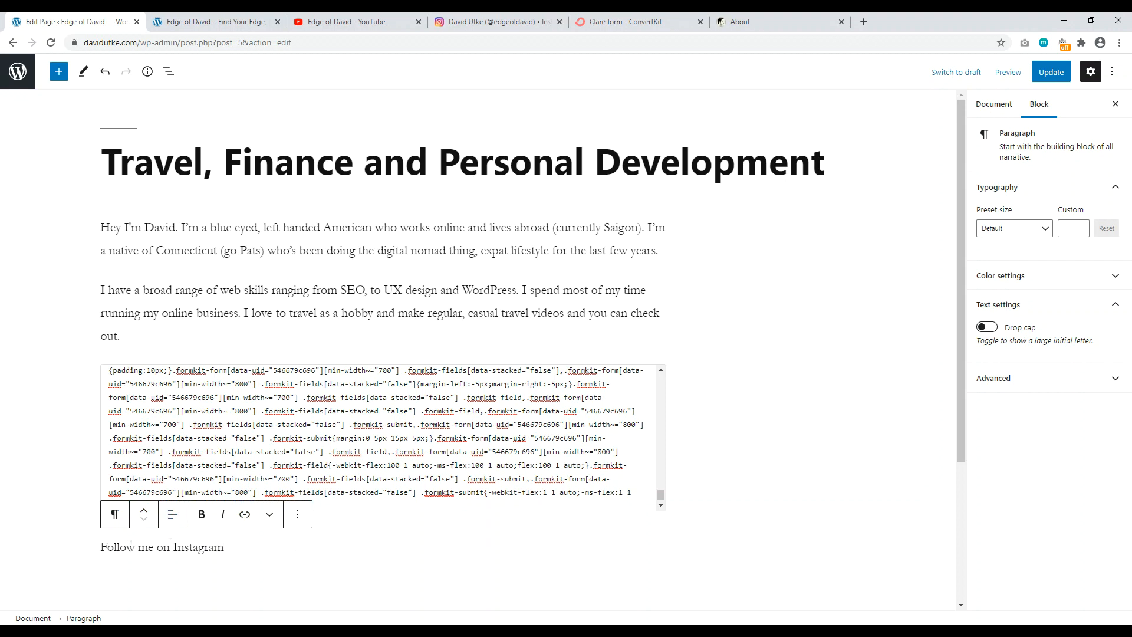
left_click(114, 515)
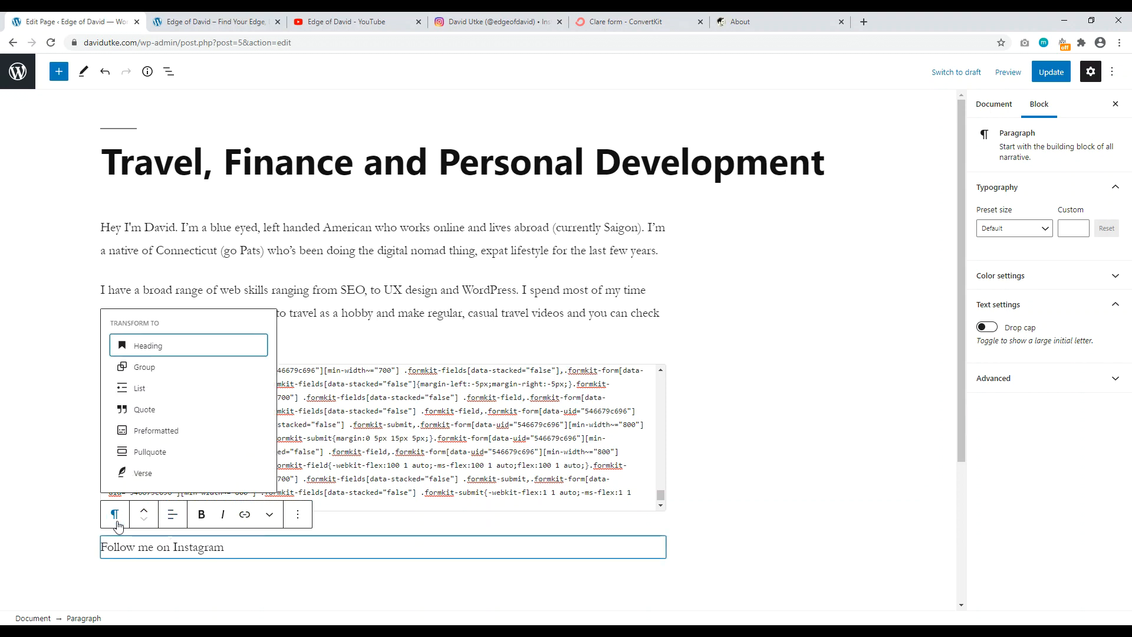
left_click(148, 346)
Step: Add the paragraph 'I work online and travel part time. Follow my adventures' under the heading
scroll(431, 502, "down", 2)
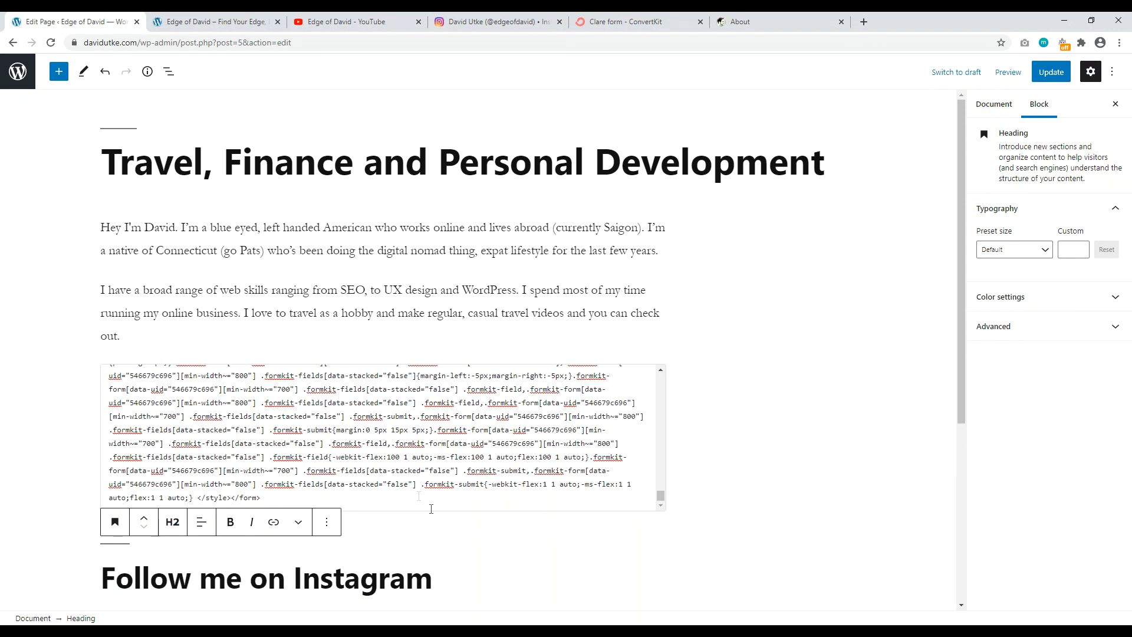
scroll(431, 509, "down", 3)
left_click(233, 451)
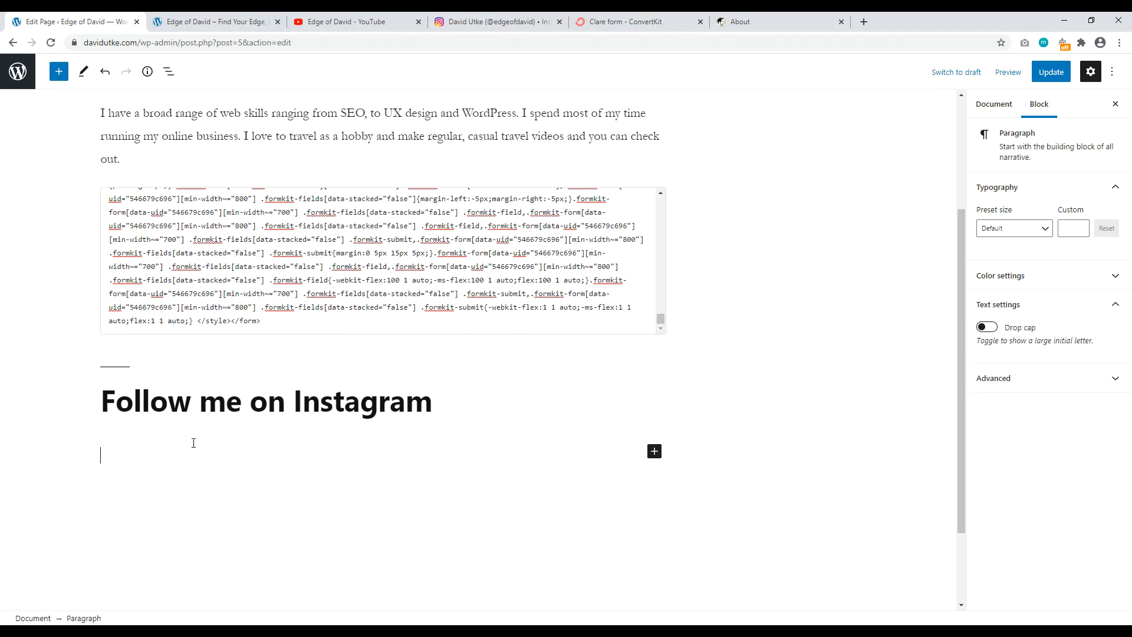
type("I")
type(" work")
type(" online and ")
type("travel pa")
type("rt time. Follow m")
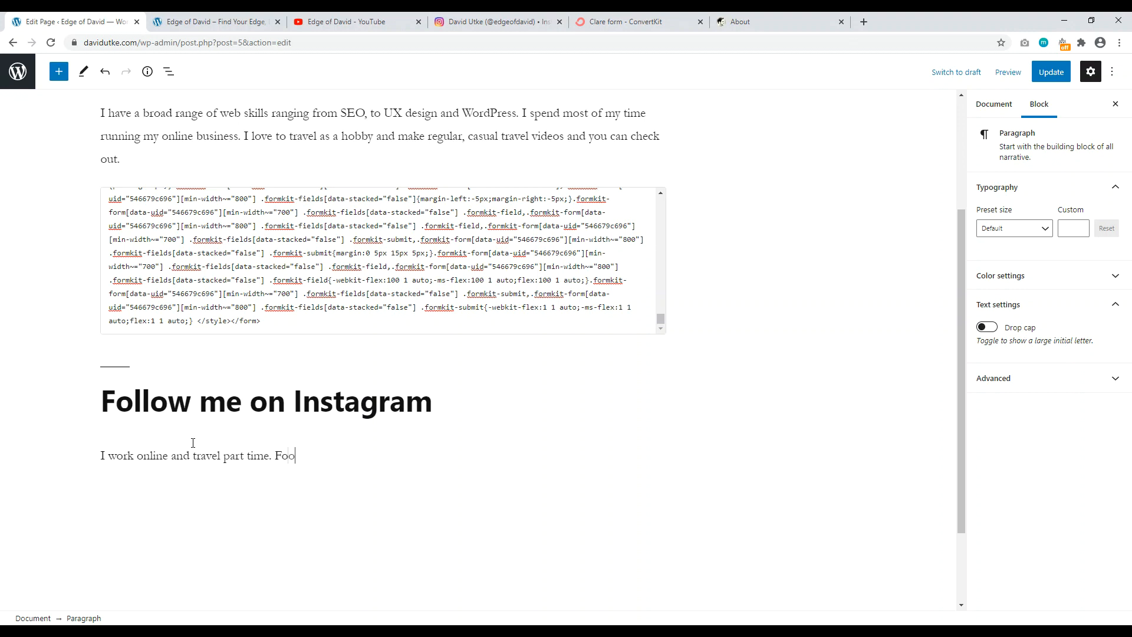
type("y adventures.")
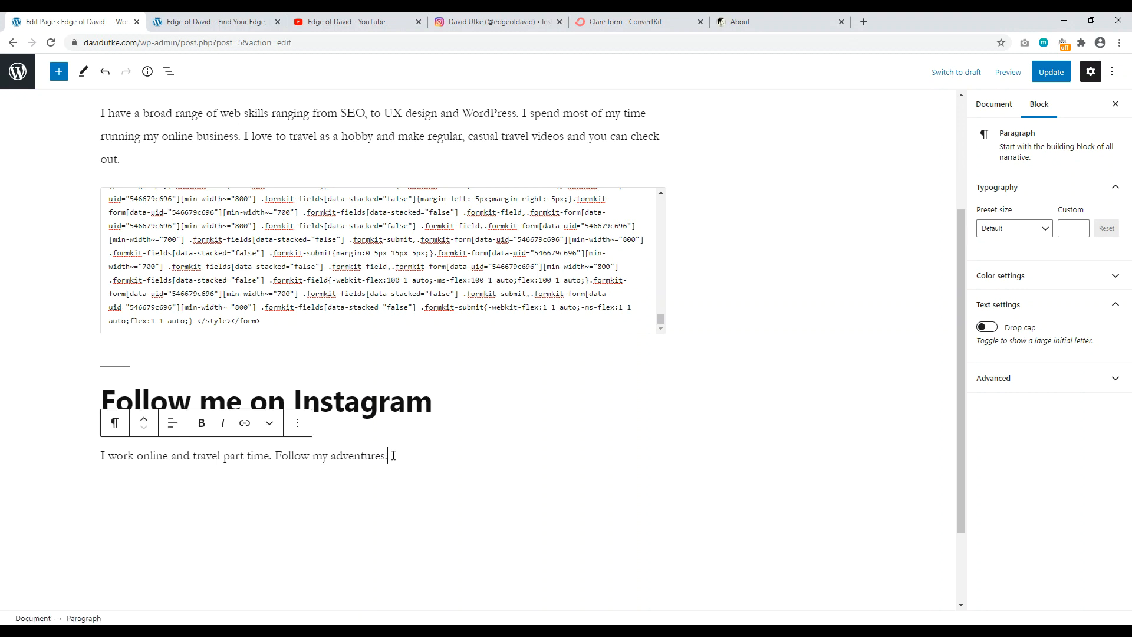
key("Return")
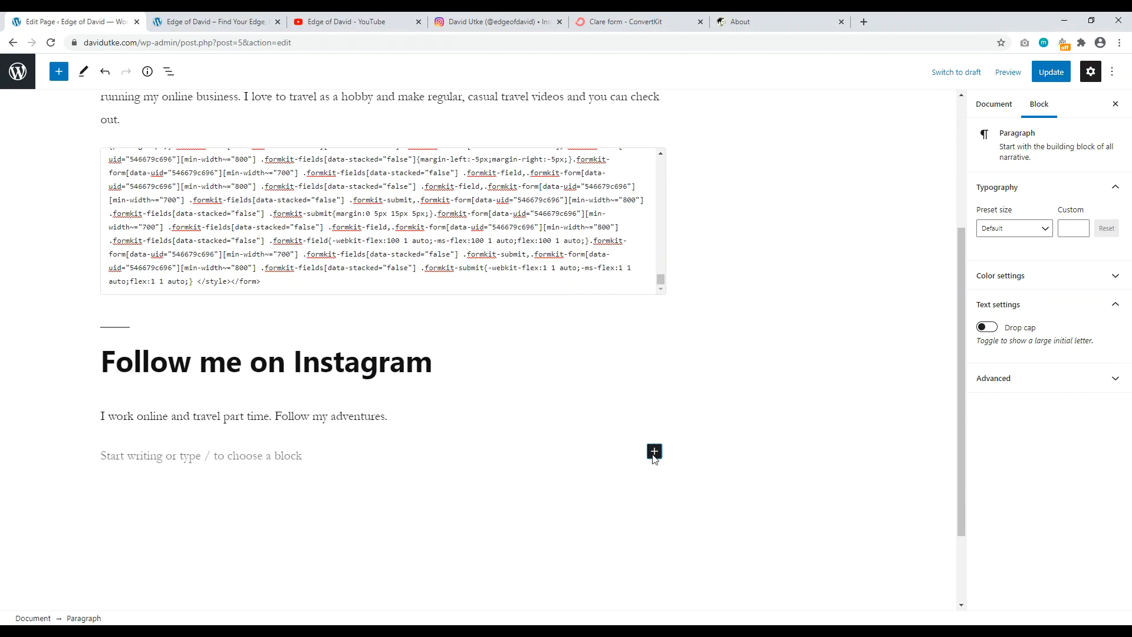
Step: Insert an empty Instagram embed block below the adventures line, then switch to the Instagram profile
left_click(653, 454)
type("in")
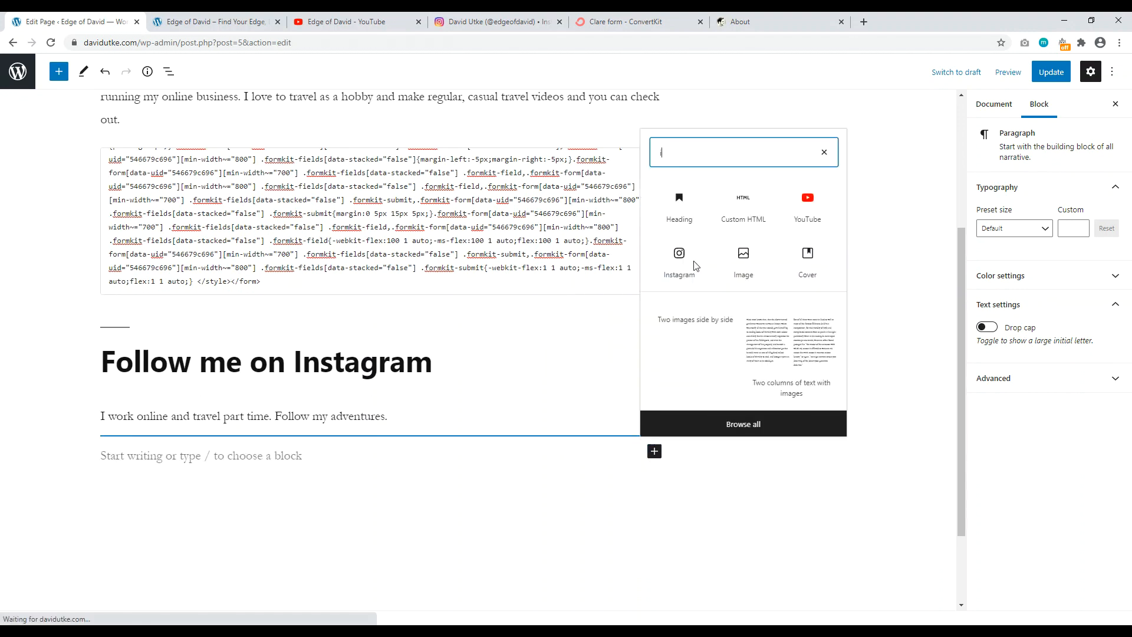
type("st")
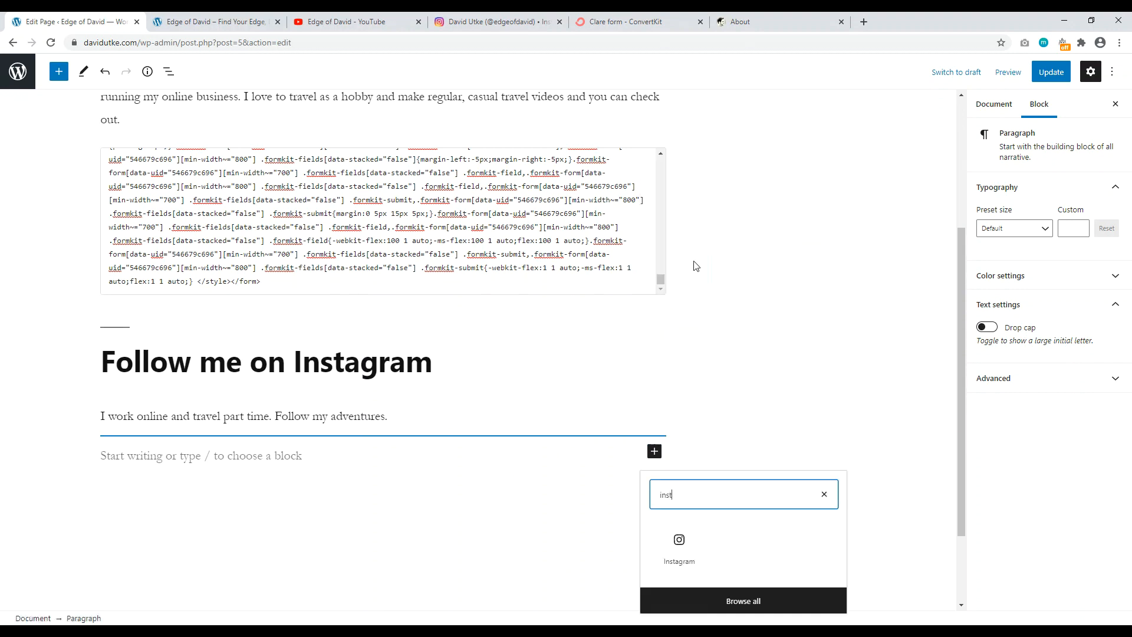
left_click(678, 554)
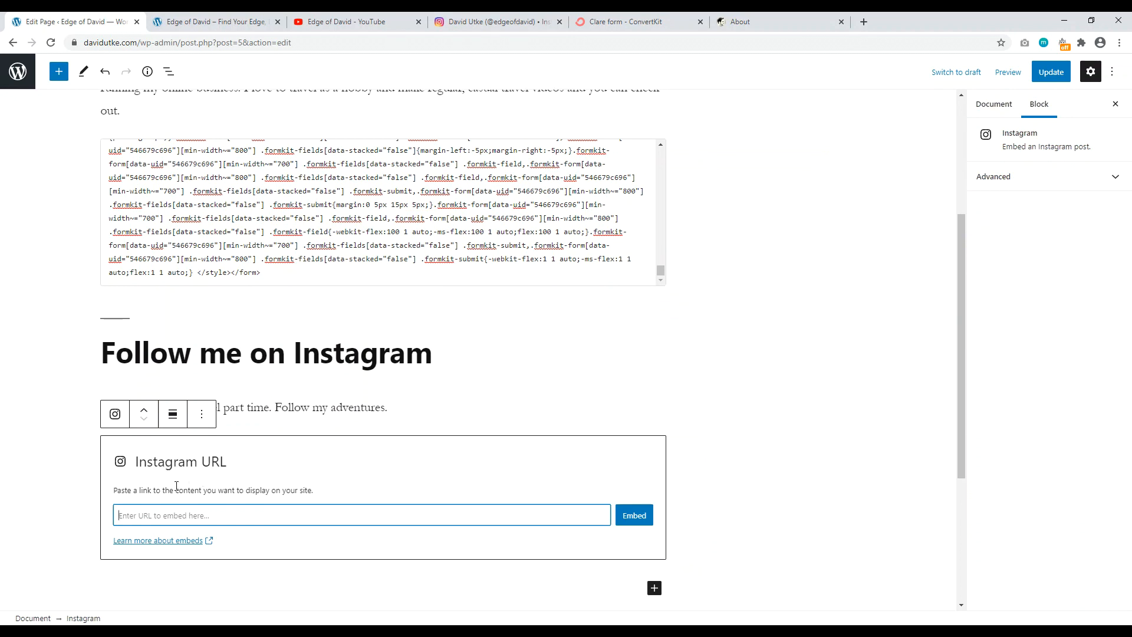
left_click(448, 23)
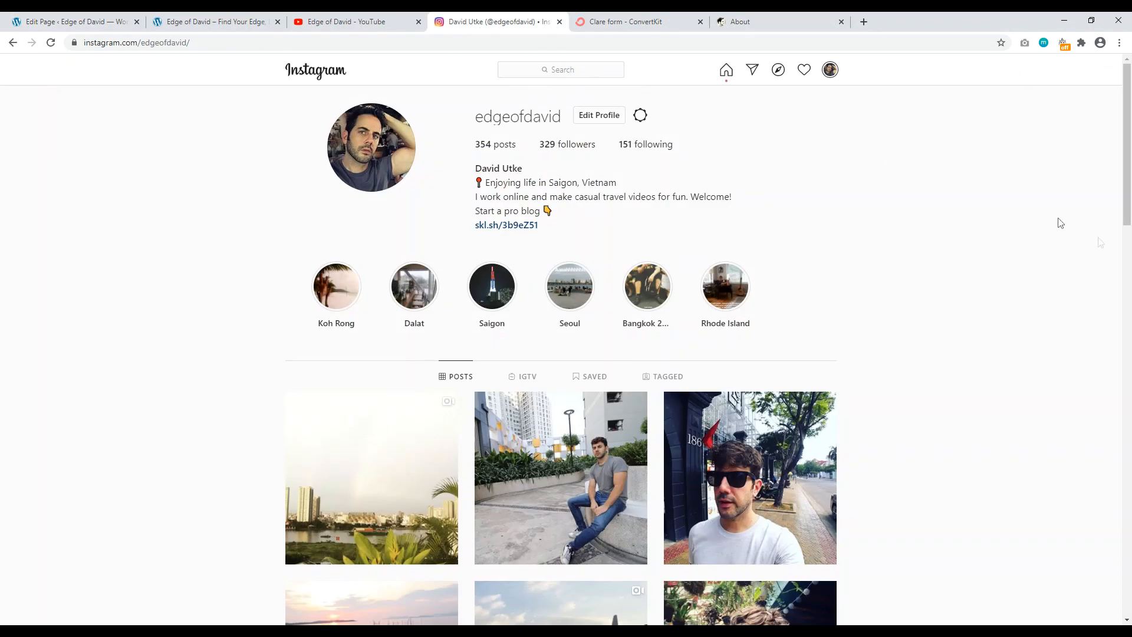
Step: Open the Taipei, Taiwan temple post on Instagram, copy its URL, and return to WordPress
scroll(1046, 179, "down", 9)
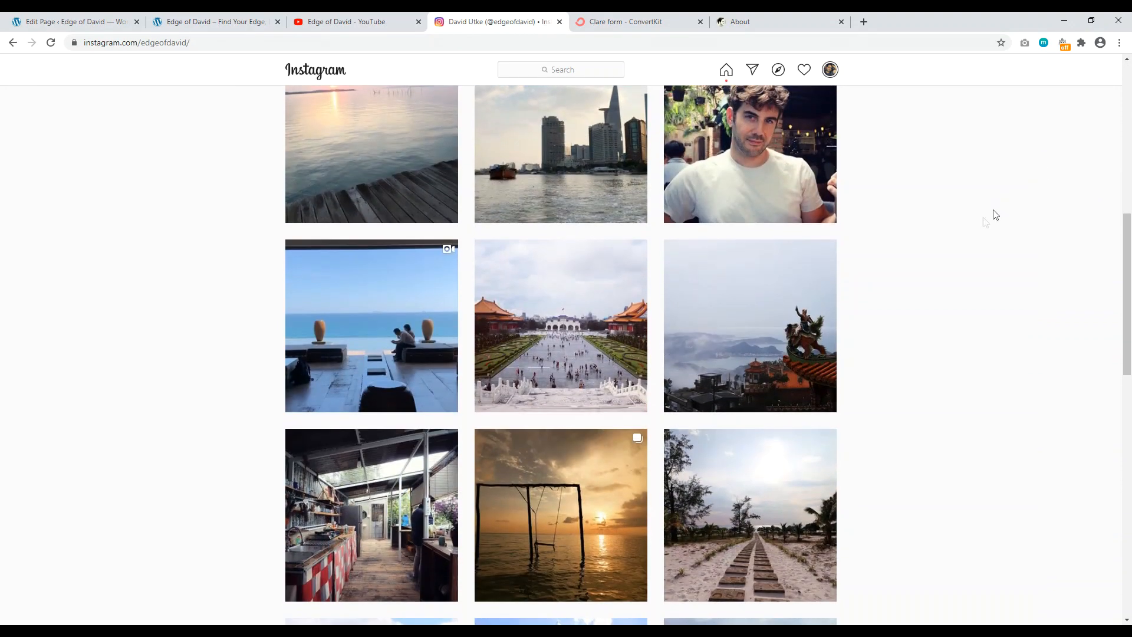
left_click(750, 320)
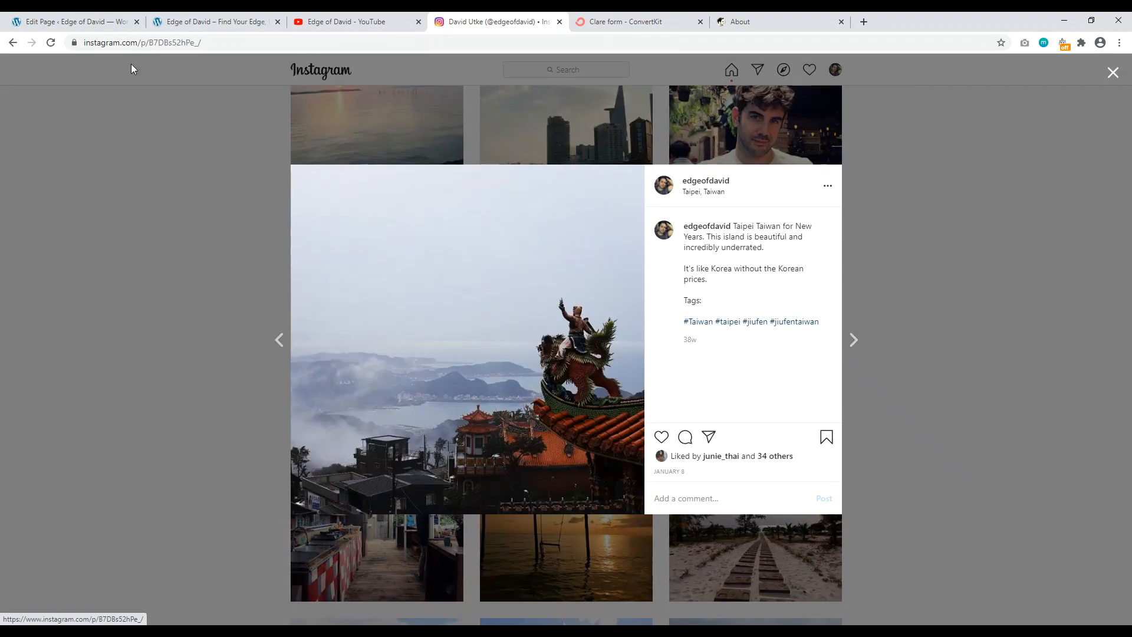
left_click(133, 41)
right_click(132, 41)
left_click(158, 105)
left_click(213, 22)
left_click(71, 21)
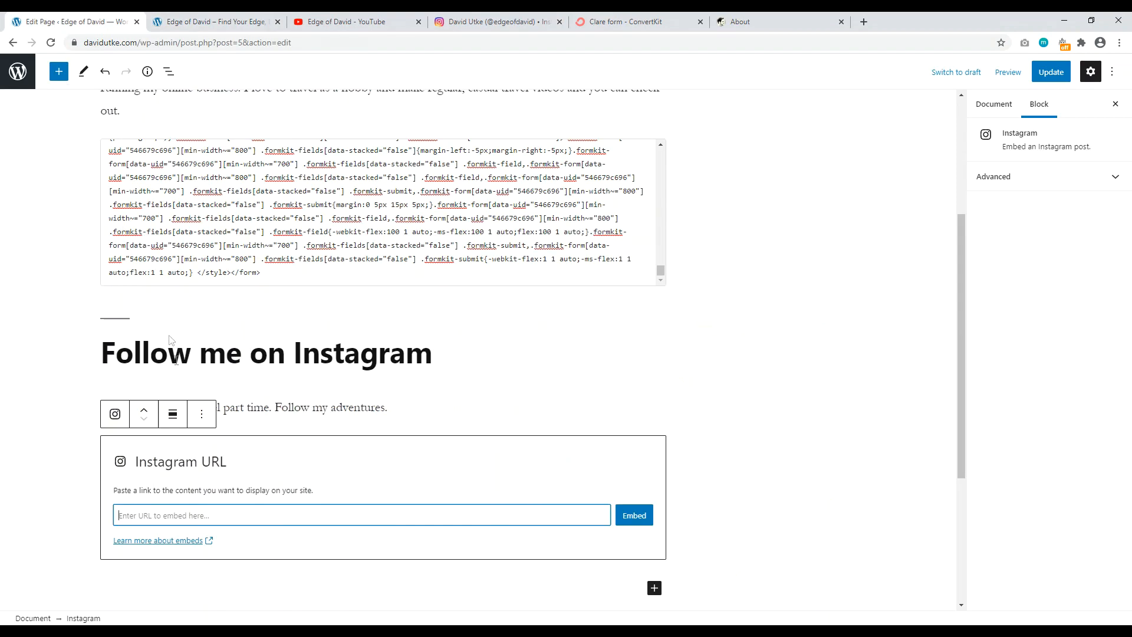
Step: Paste the Taipei temple post link into the Instagram block and embed it
right_click(152, 517)
left_click(200, 406)
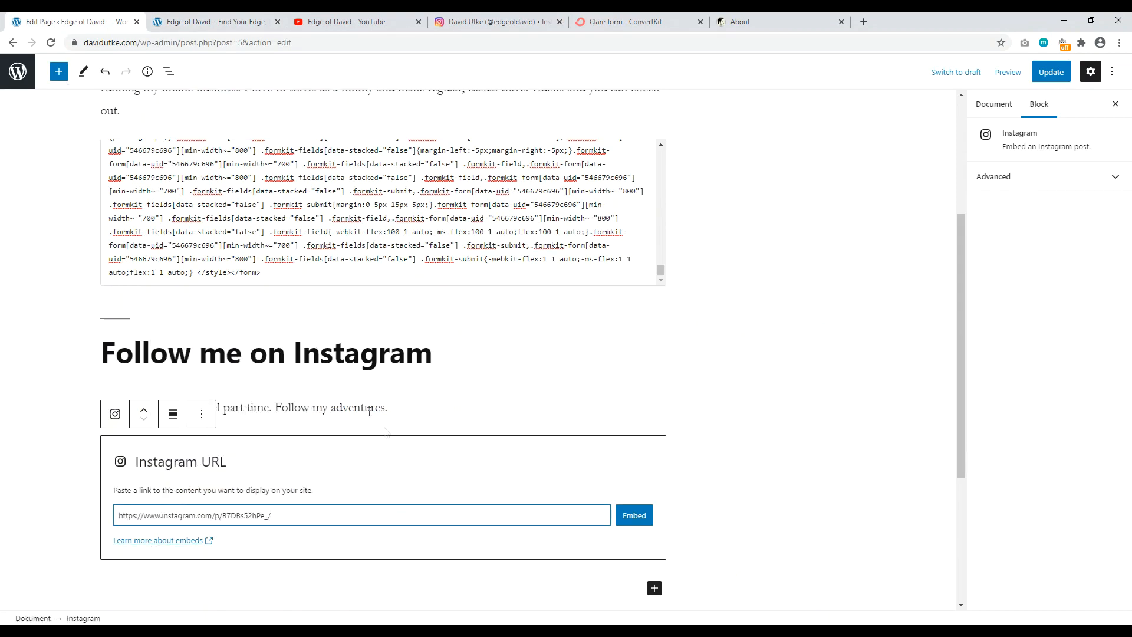
left_click(629, 518)
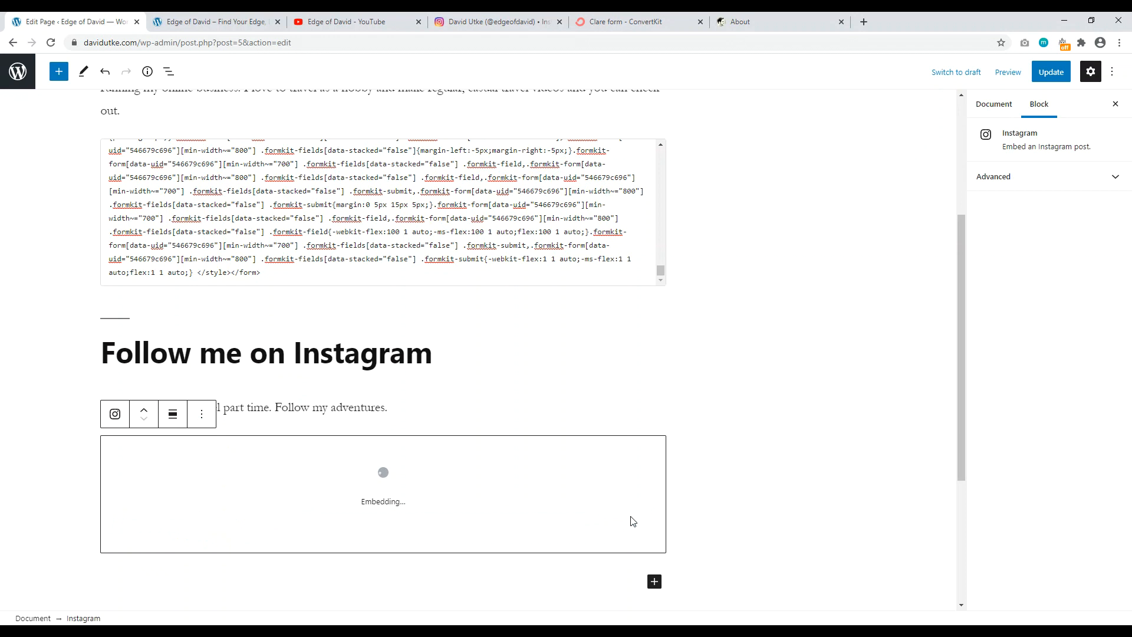
scroll(678, 448, "down", 2)
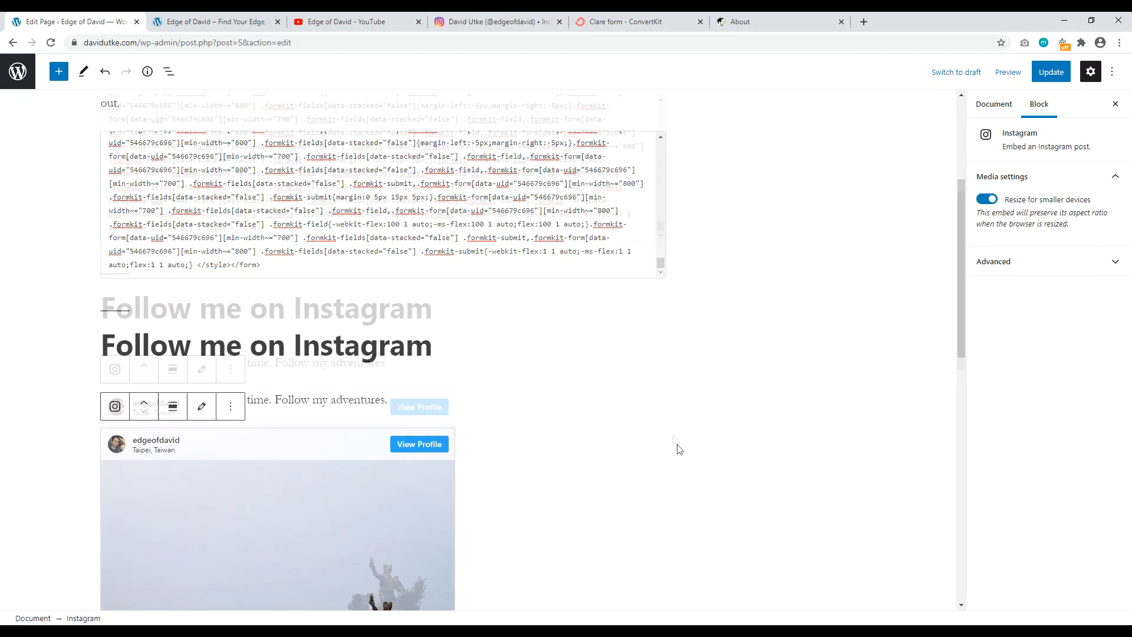
scroll(444, 490, "down", 5)
scroll(599, 325, "up", 4)
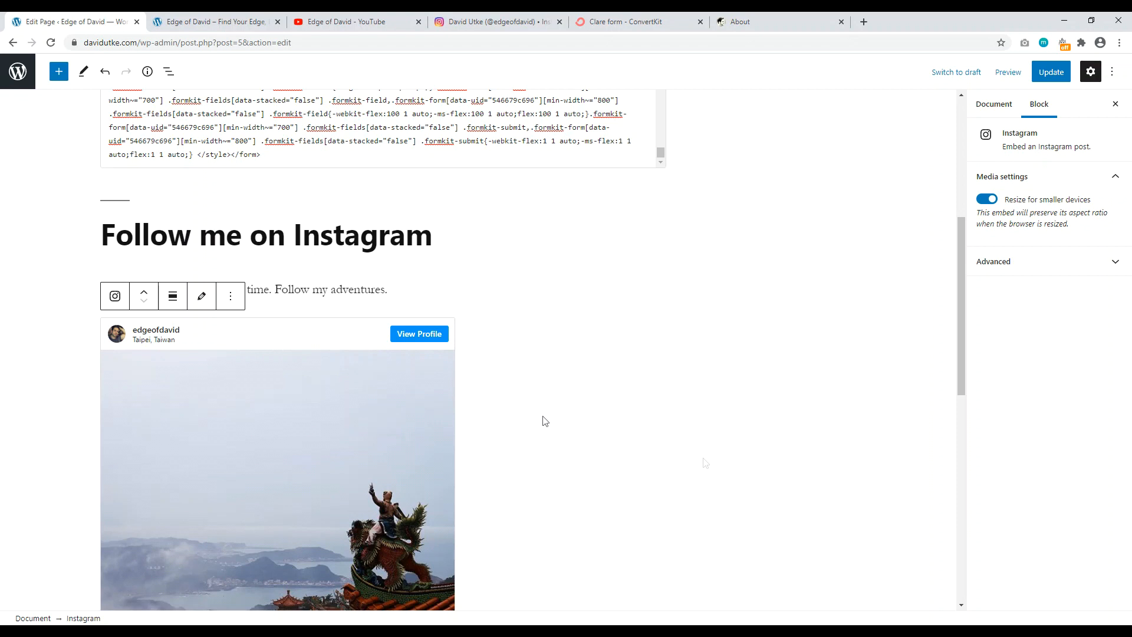
Step: Remove the Instagram embed block and start an empty paragraph below the intro line
left_click(231, 296)
left_click(261, 556)
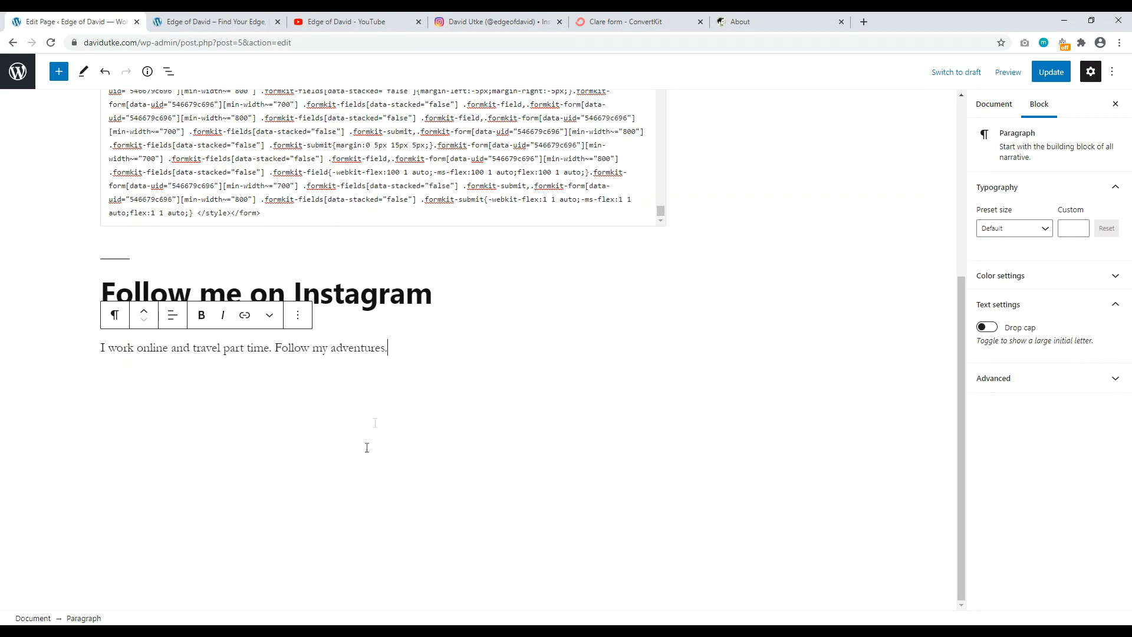
key("Return")
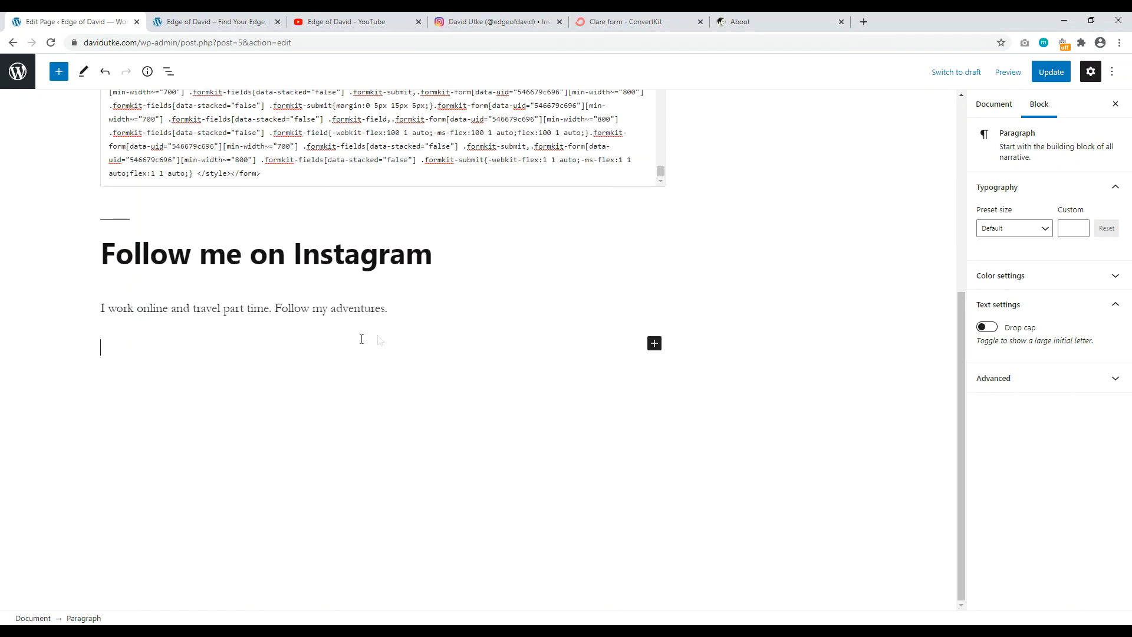
Step: Search the block inserter for layout, grid and column blocks, then close it without inserting anything
left_click(652, 345)
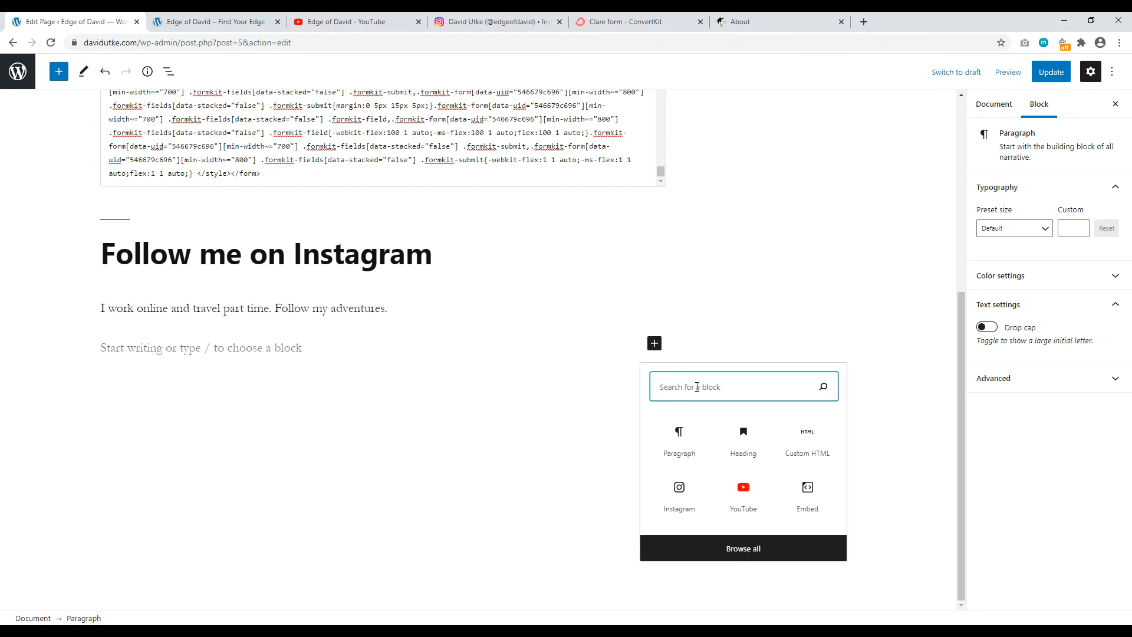
type("lay")
key("BackSpace")
key("BackSpace")
key("BackSpace")
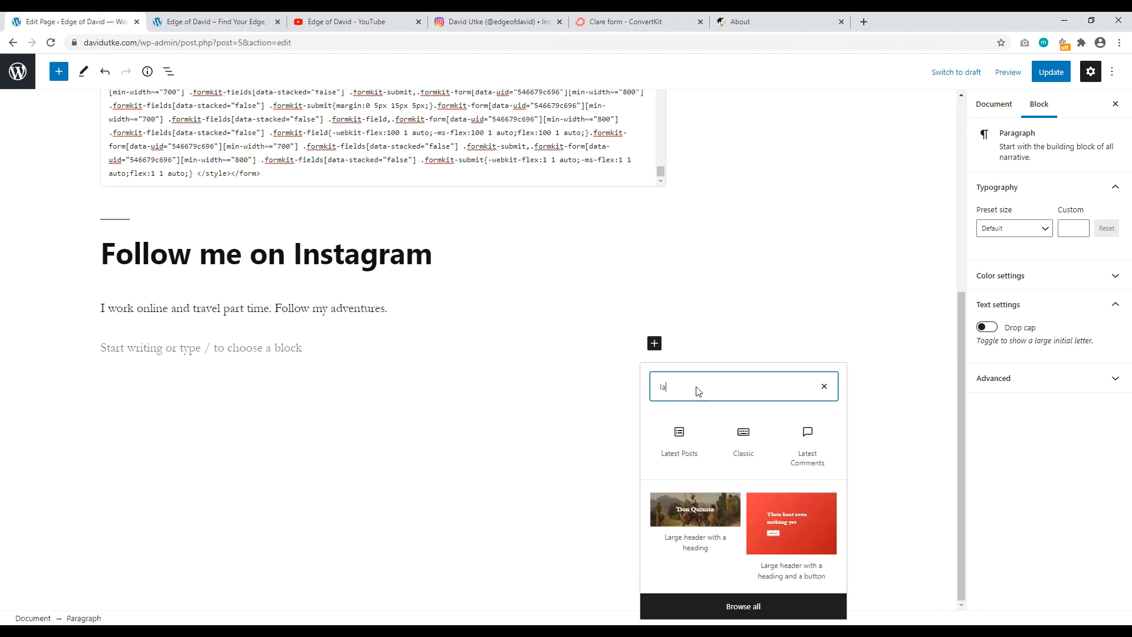
type("gri")
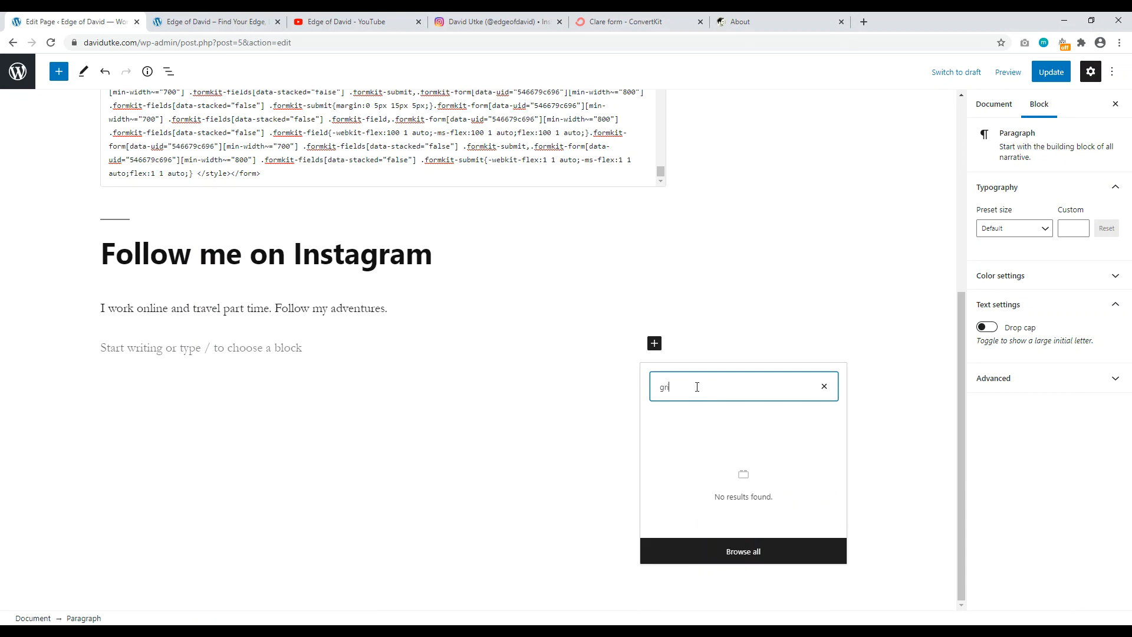
key("BackSpace")
key("BackSpace")
key("BackSpace")
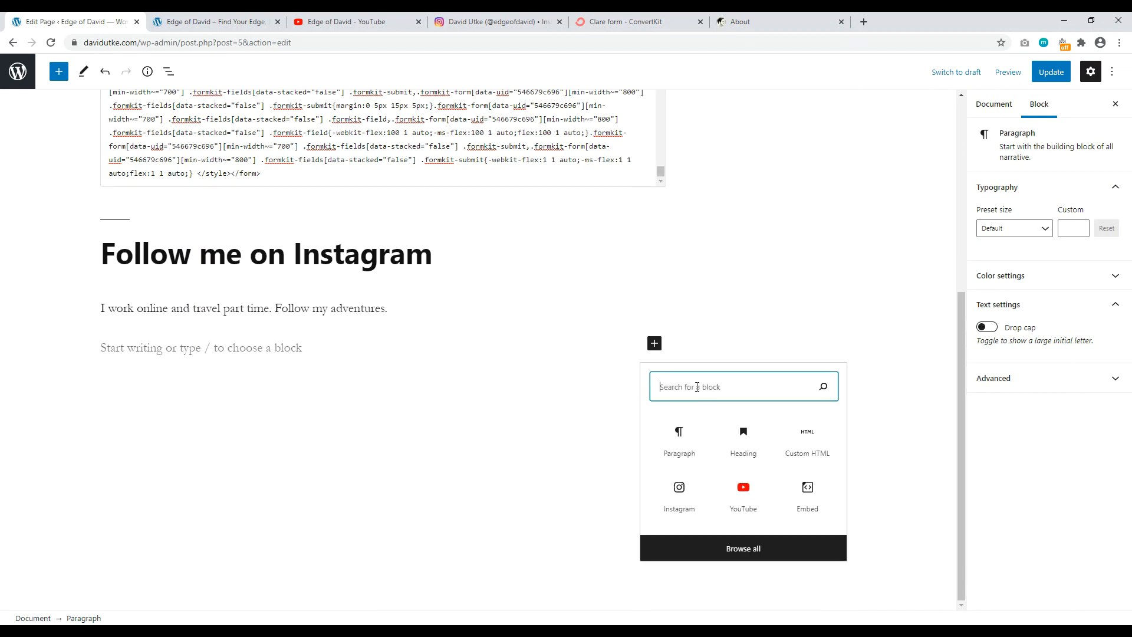
type("col")
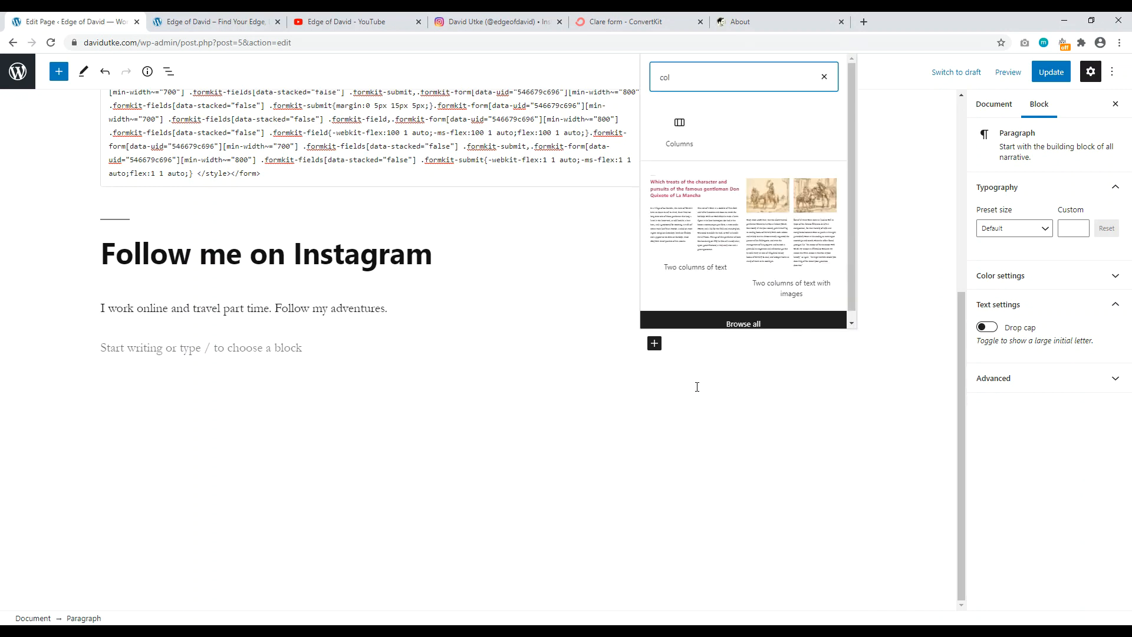
key("BackSpace")
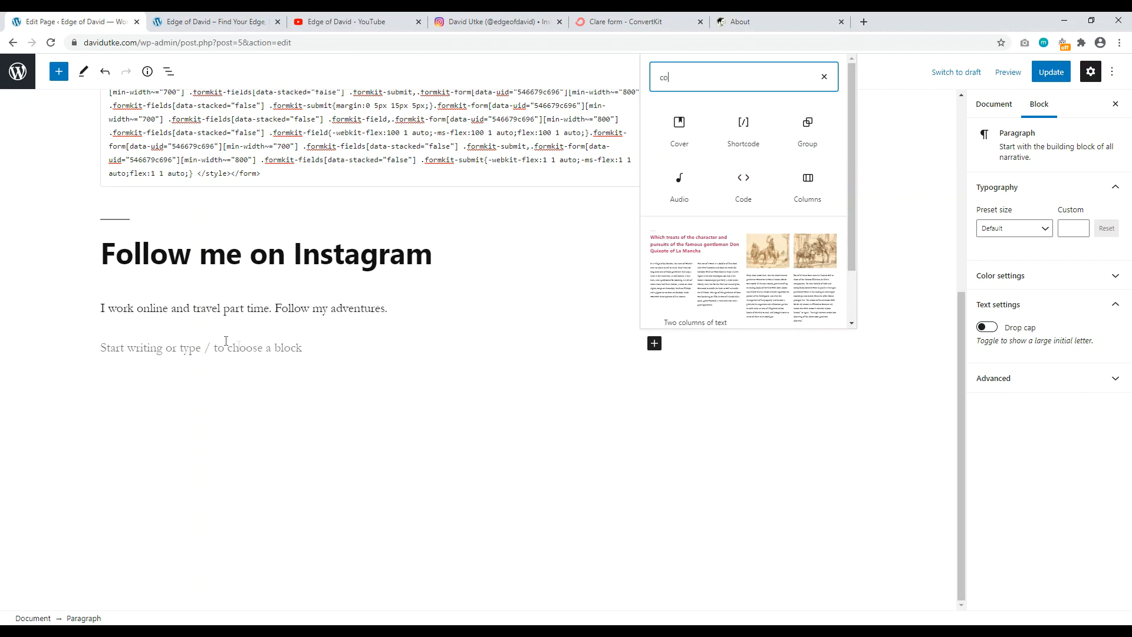
left_click(290, 309)
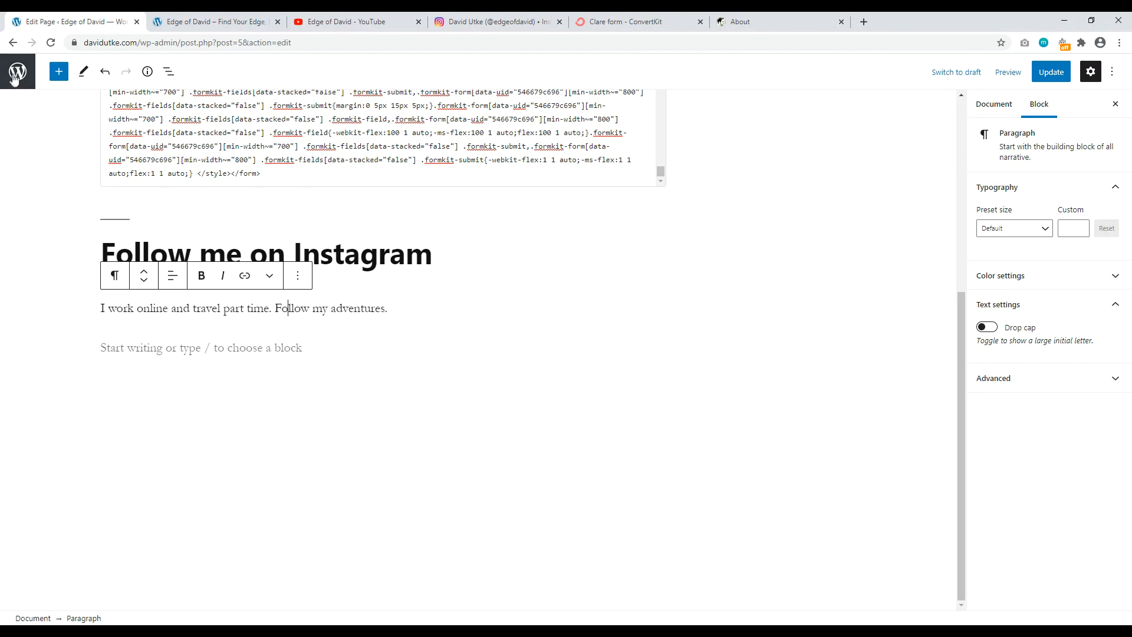
Step: Open the WordPress Pages list in a new tab and switch to it
right_click(18, 72)
left_click(59, 81)
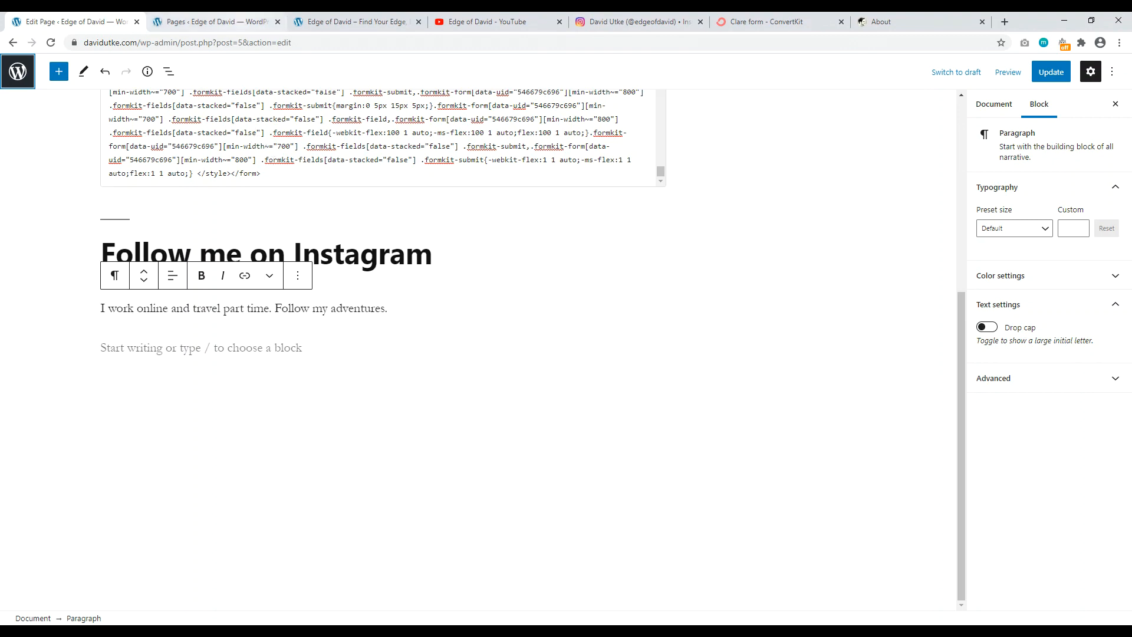
left_click(233, 22)
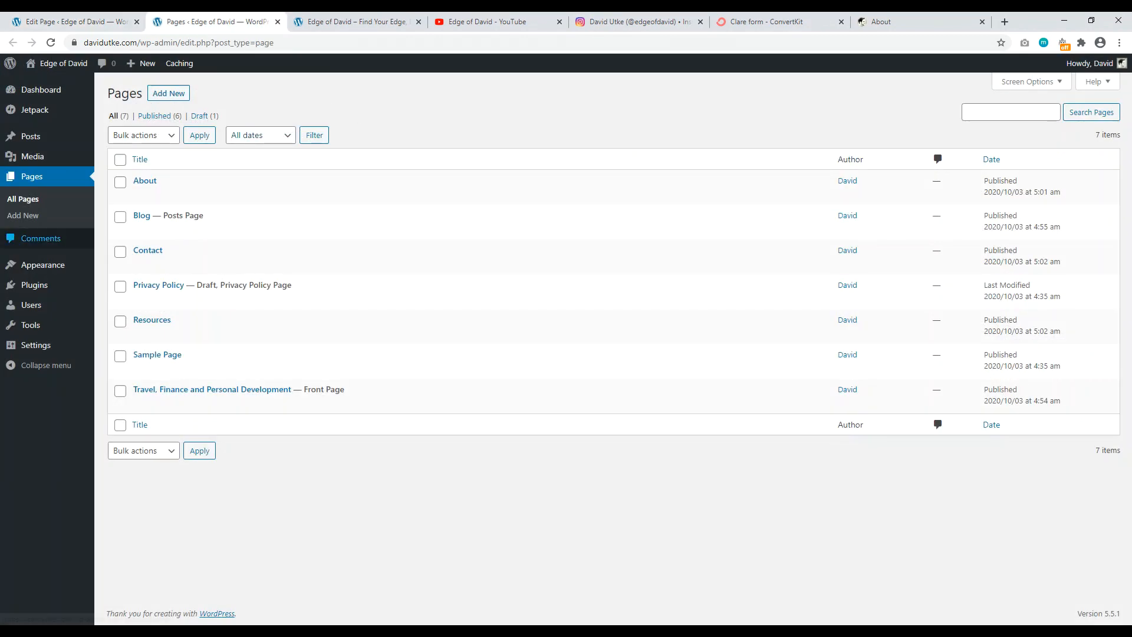
Step: Install and activate the Stackable – Page Builder Gutenberg Blocks plugin via Plugins > Add New
mouse_move(22, 269)
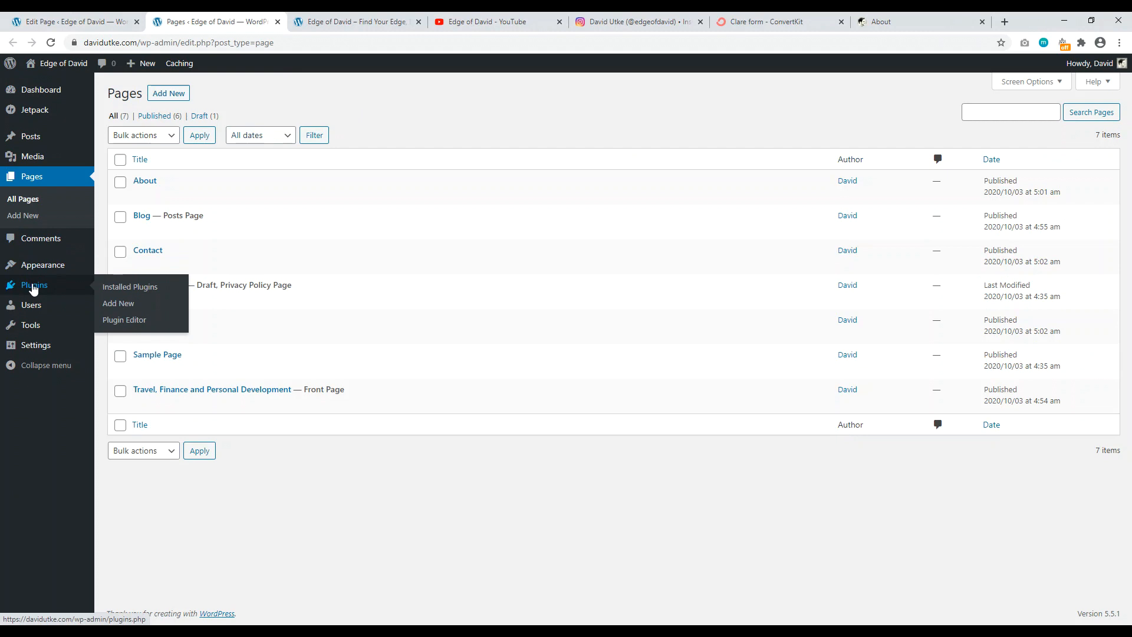
left_click(33, 287)
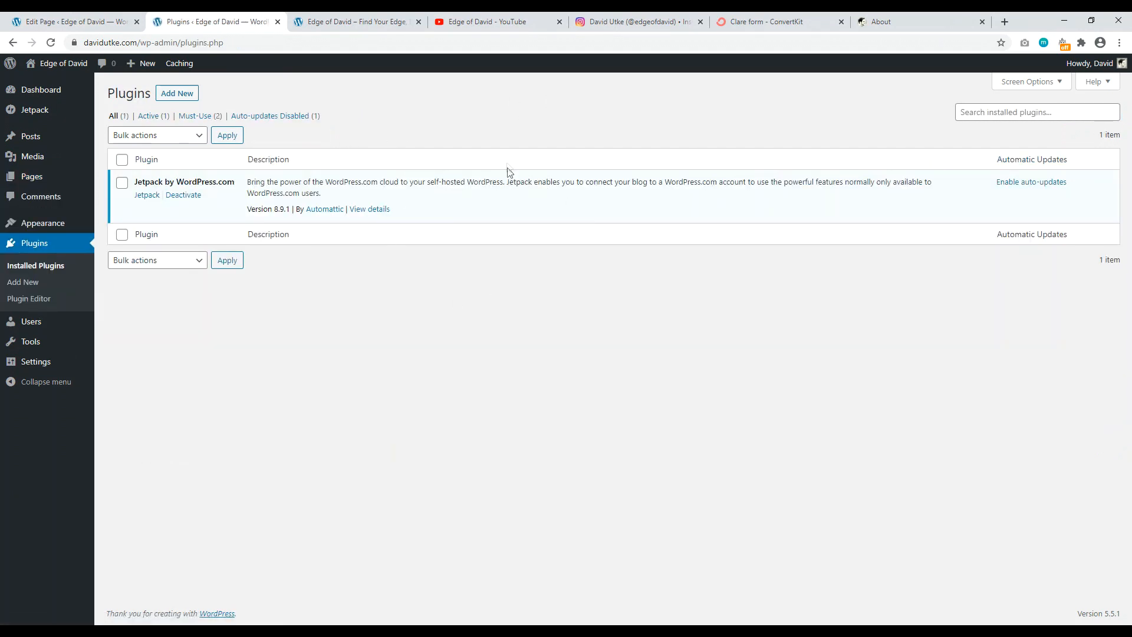
left_click(171, 93)
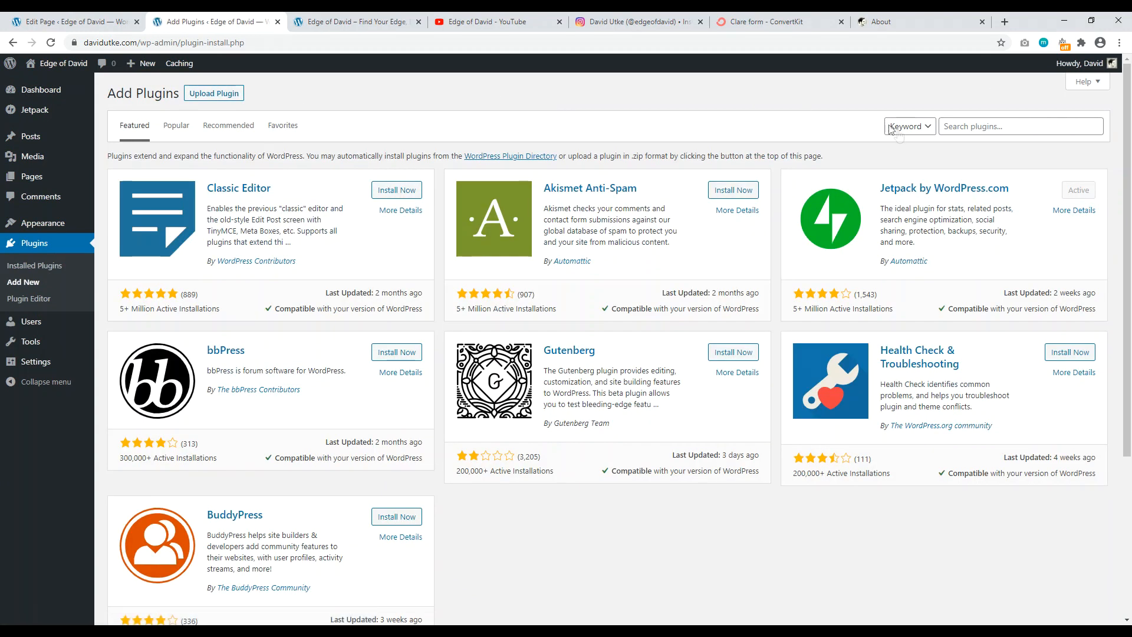
left_click(946, 126)
type("stackabl")
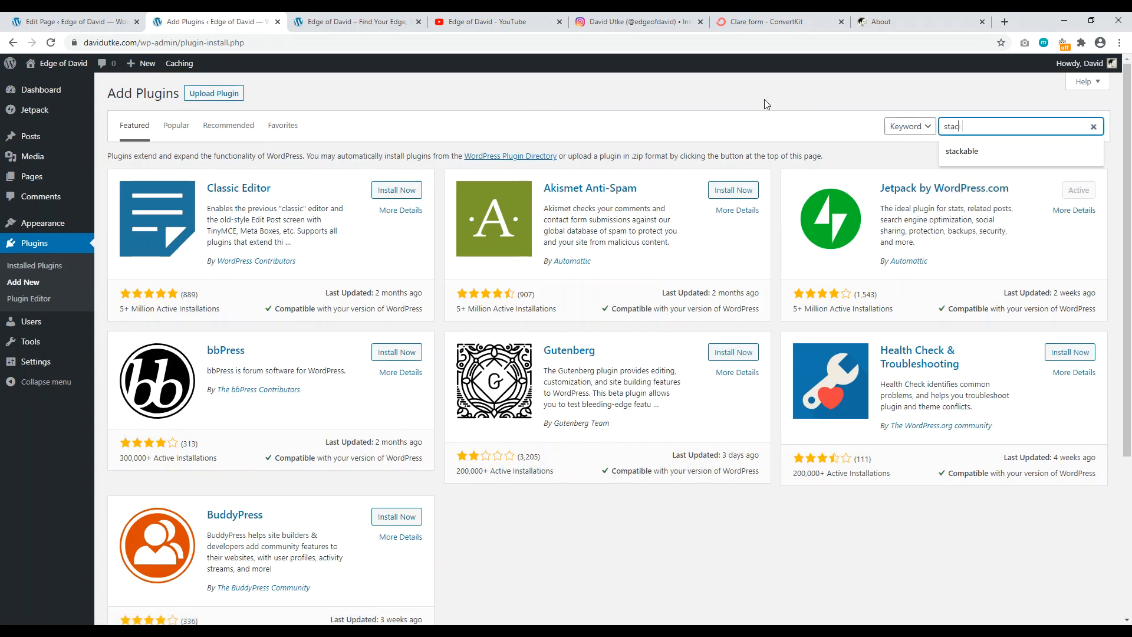
type("e")
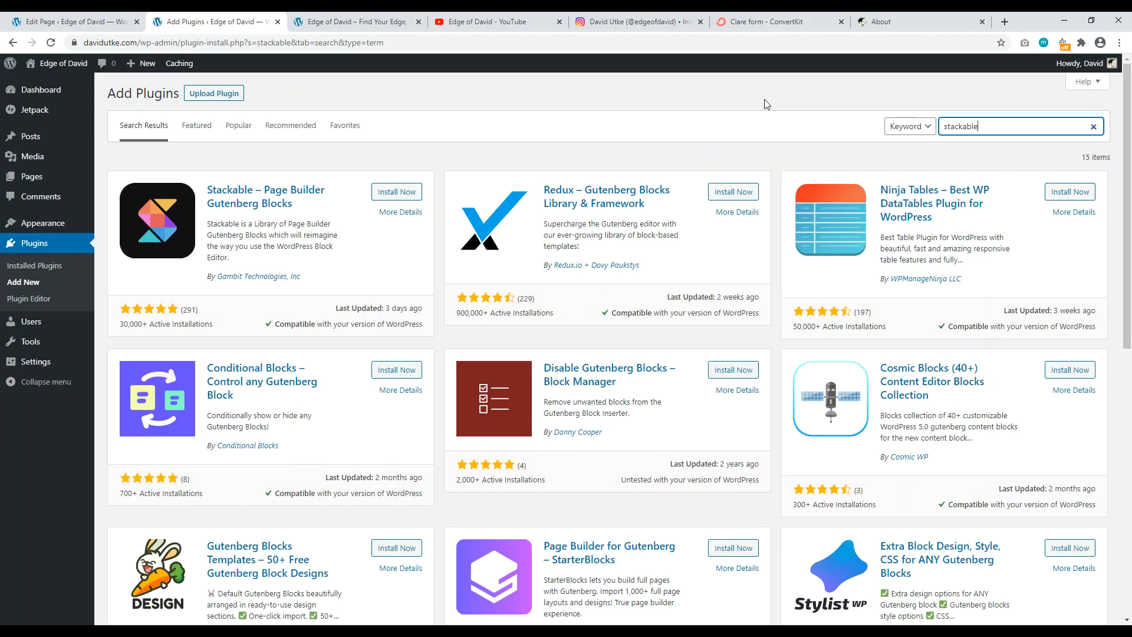
left_click(405, 193)
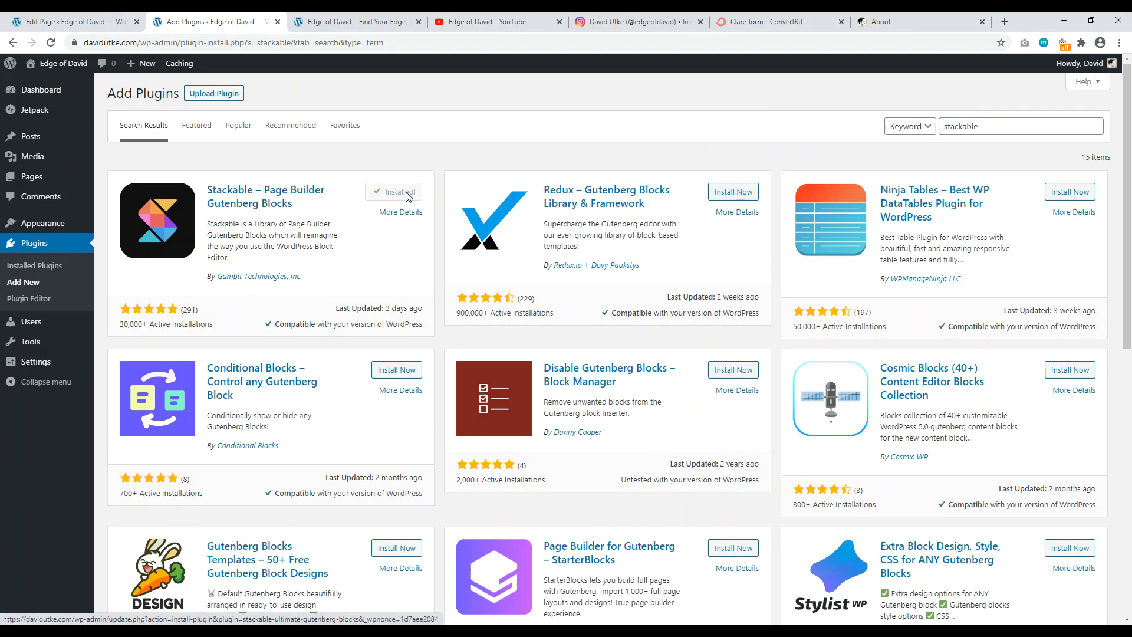
left_click(400, 192)
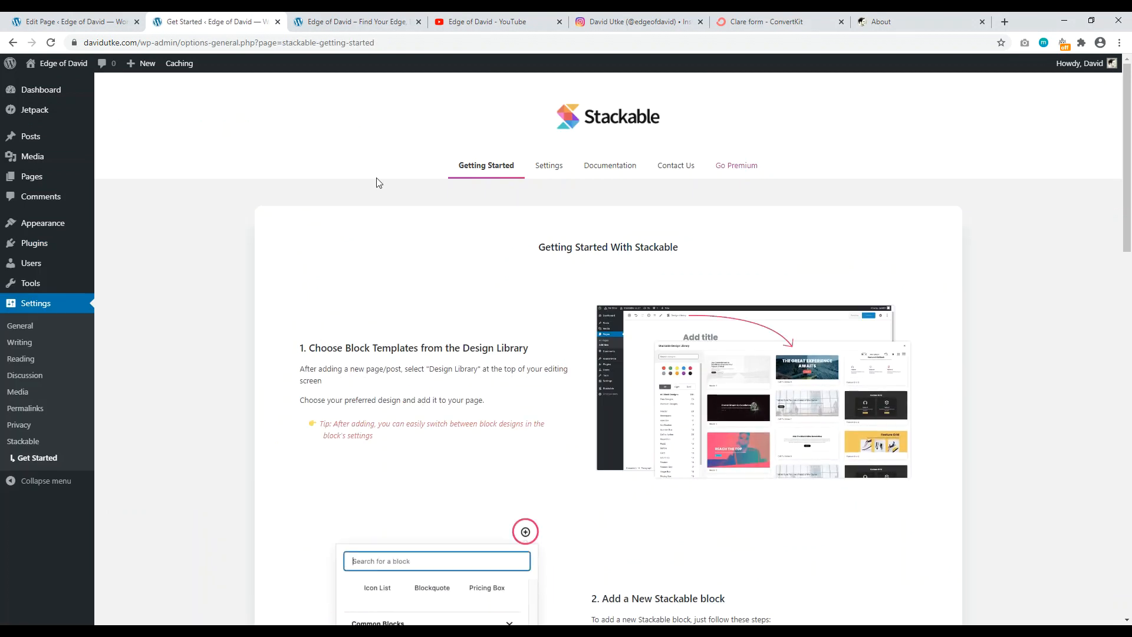
Step: Update the page in the editor tab, then reload the editor so Stackable loads
left_click(69, 22)
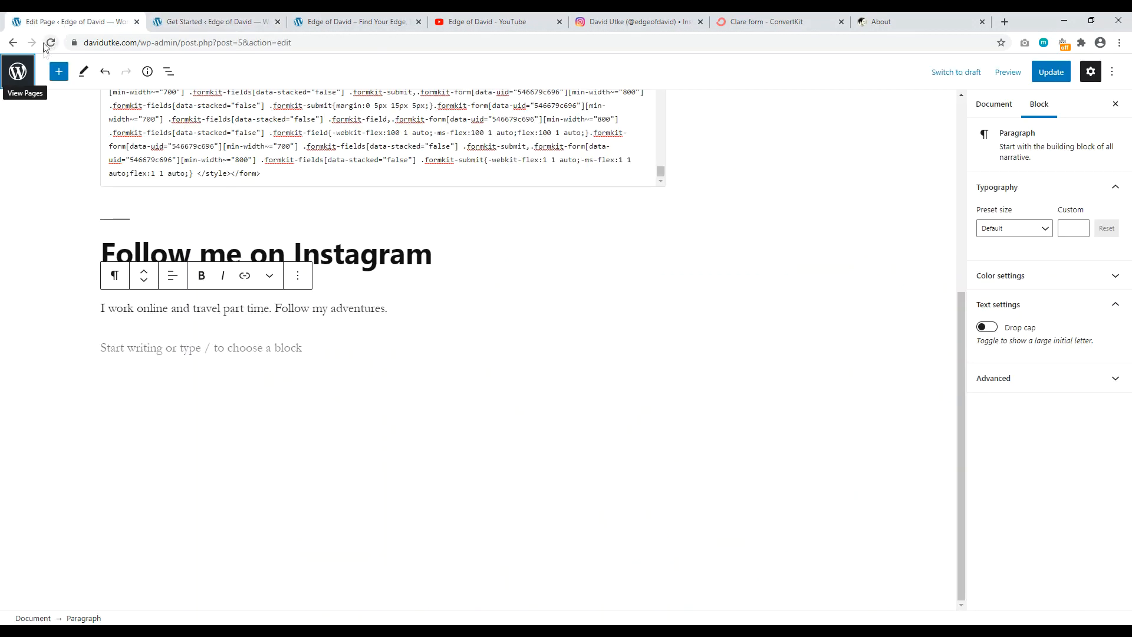
left_click(1046, 73)
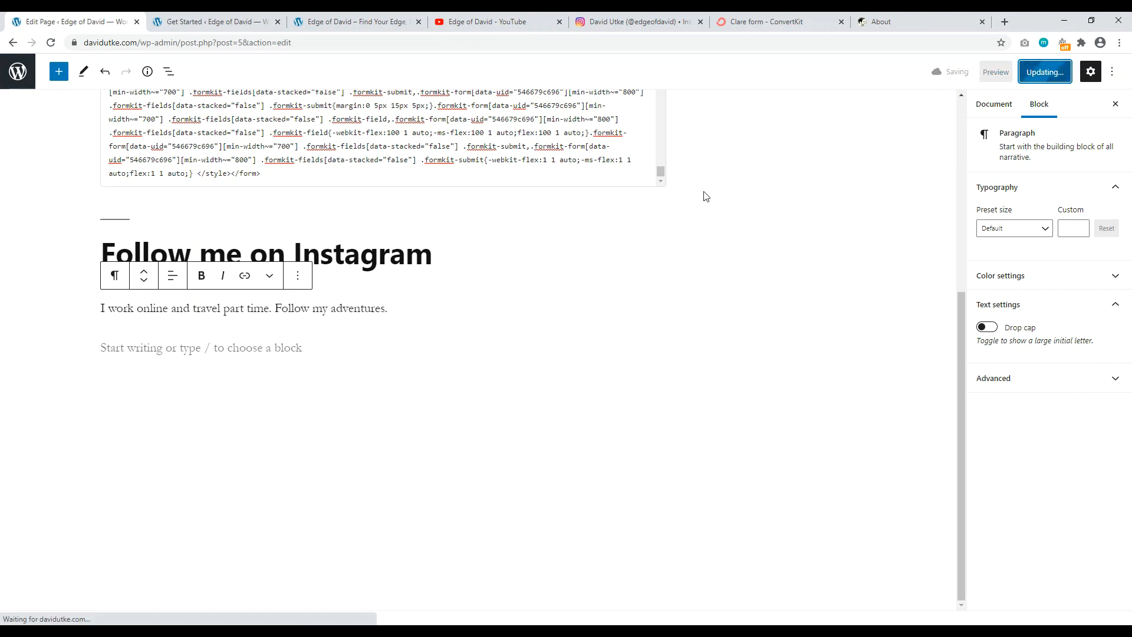
scroll(963, 350, "up", 5)
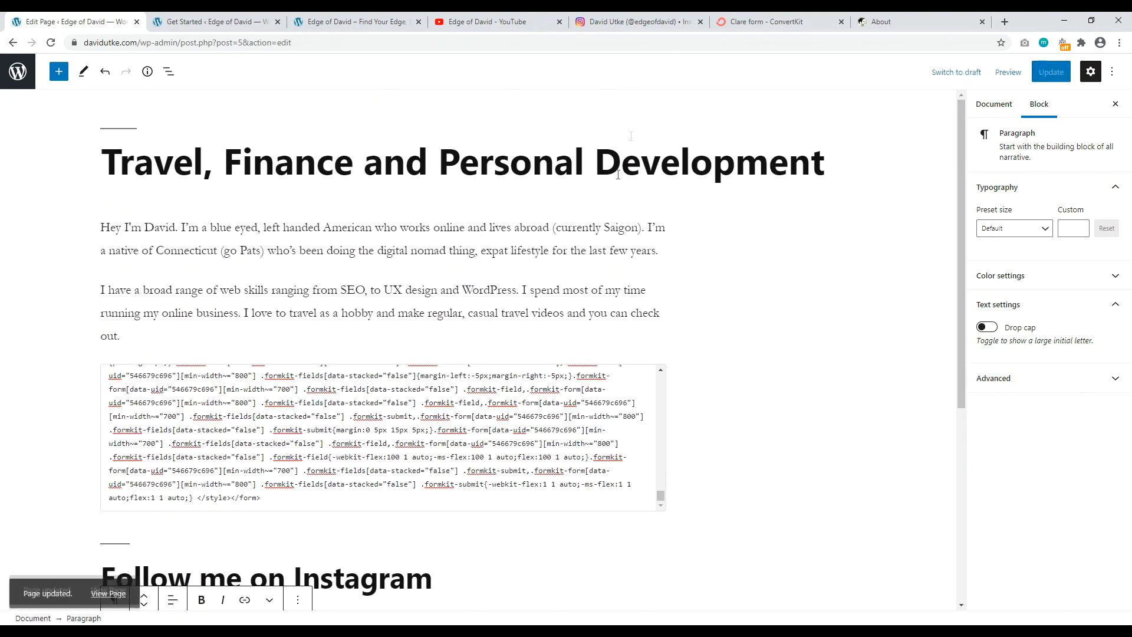
left_click(51, 43)
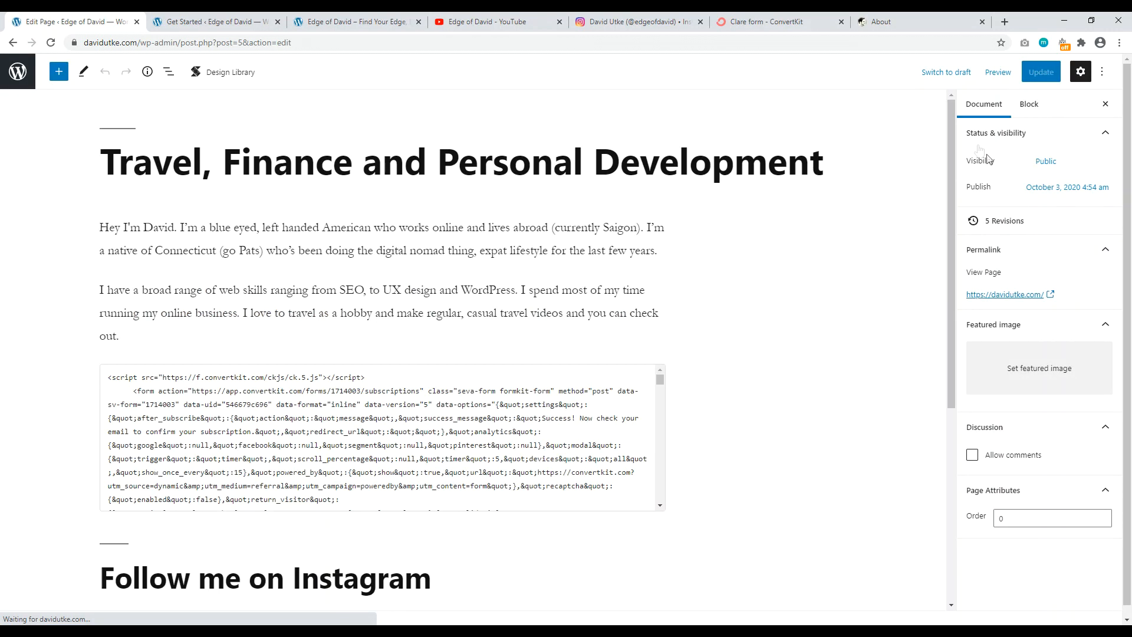
left_click_drag(949, 127, 948, 255)
Step: From the full block library, insert a two-column 50/50 Advanced Columns & Grid block below the adventures line
left_click(126, 469)
left_click(653, 461)
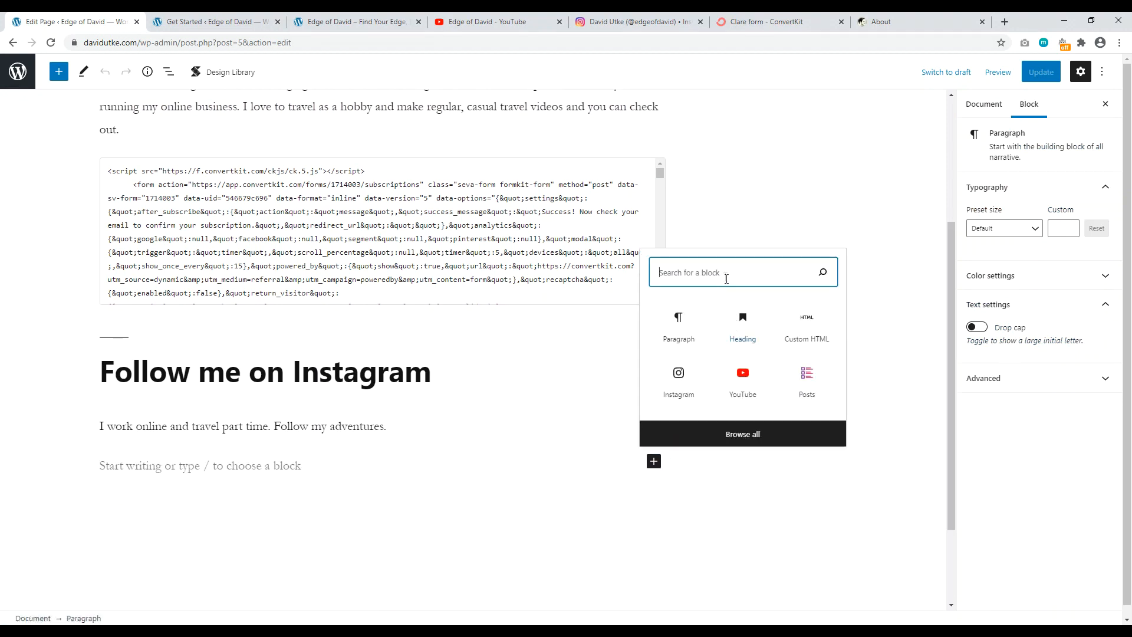
left_click(734, 435)
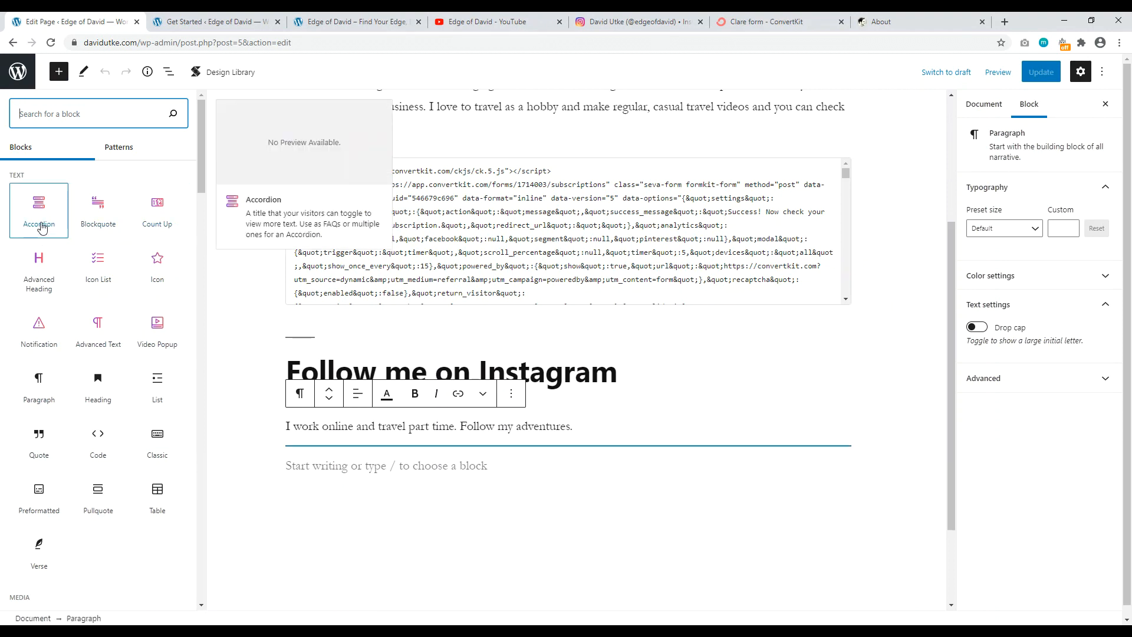
left_click_drag(202, 161, 202, 256)
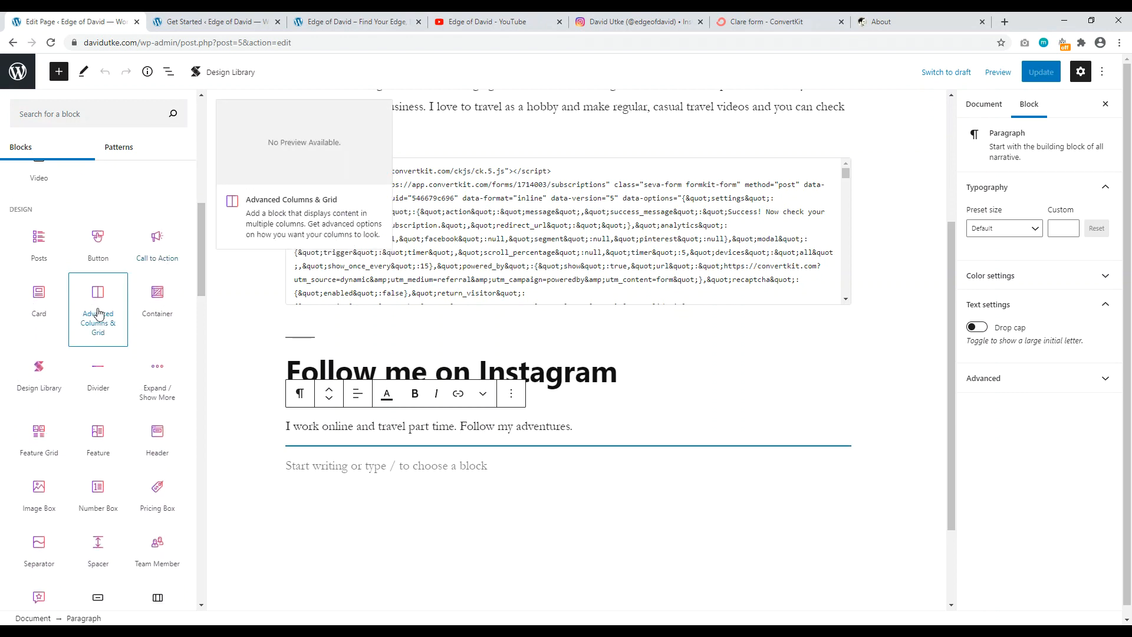
left_click(98, 312)
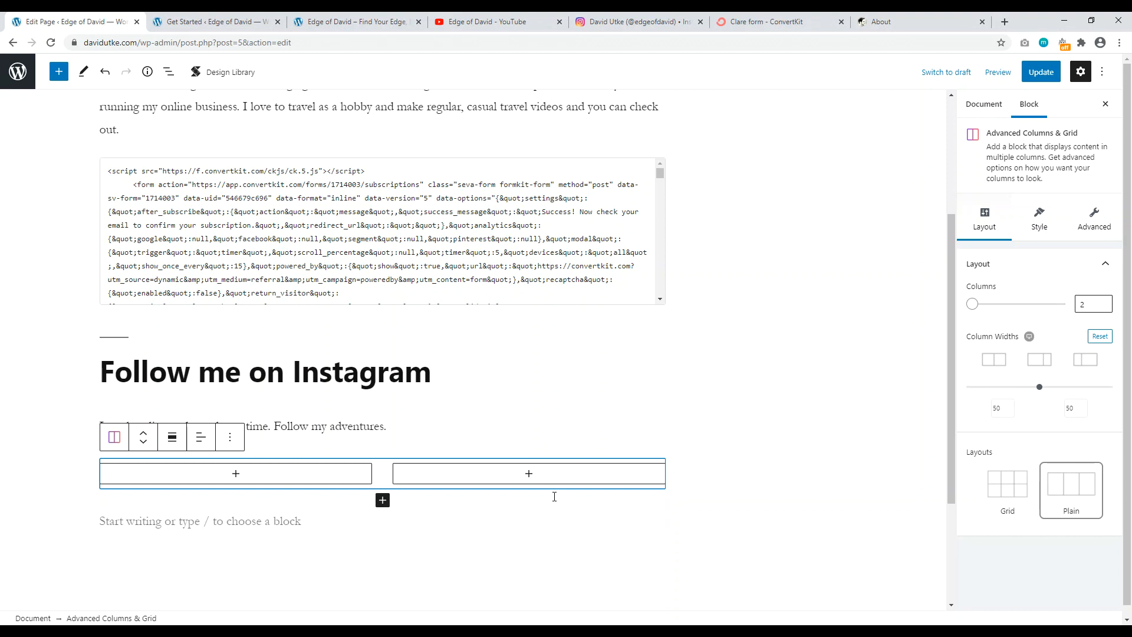
Step: Add an Instagram embed block to the left column by searching 'inst'
left_click(235, 473)
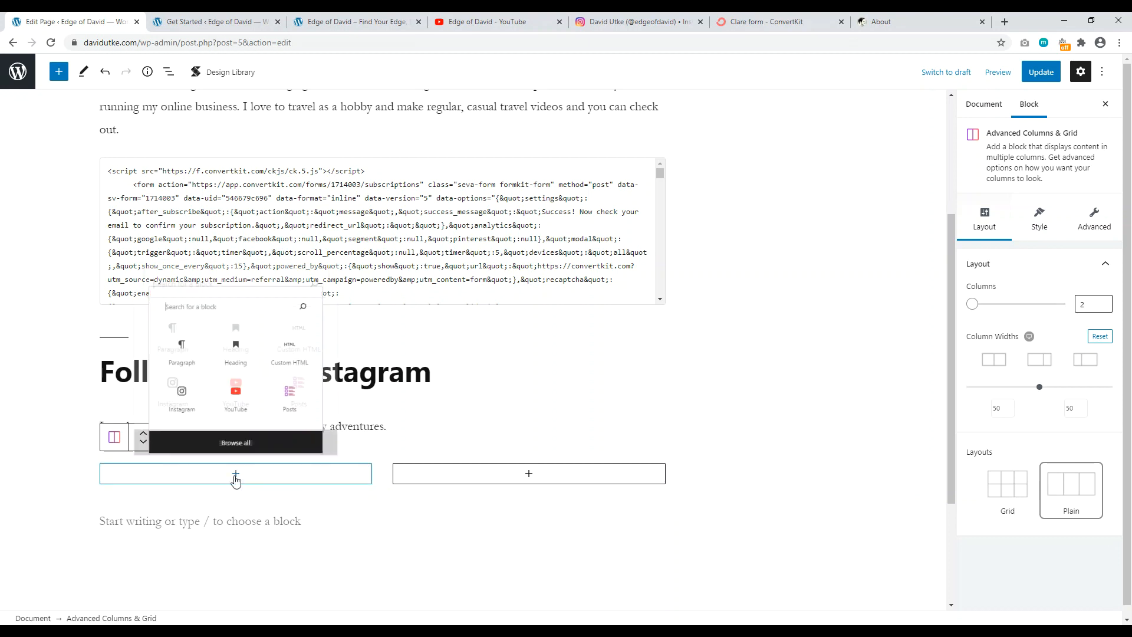
type("i")
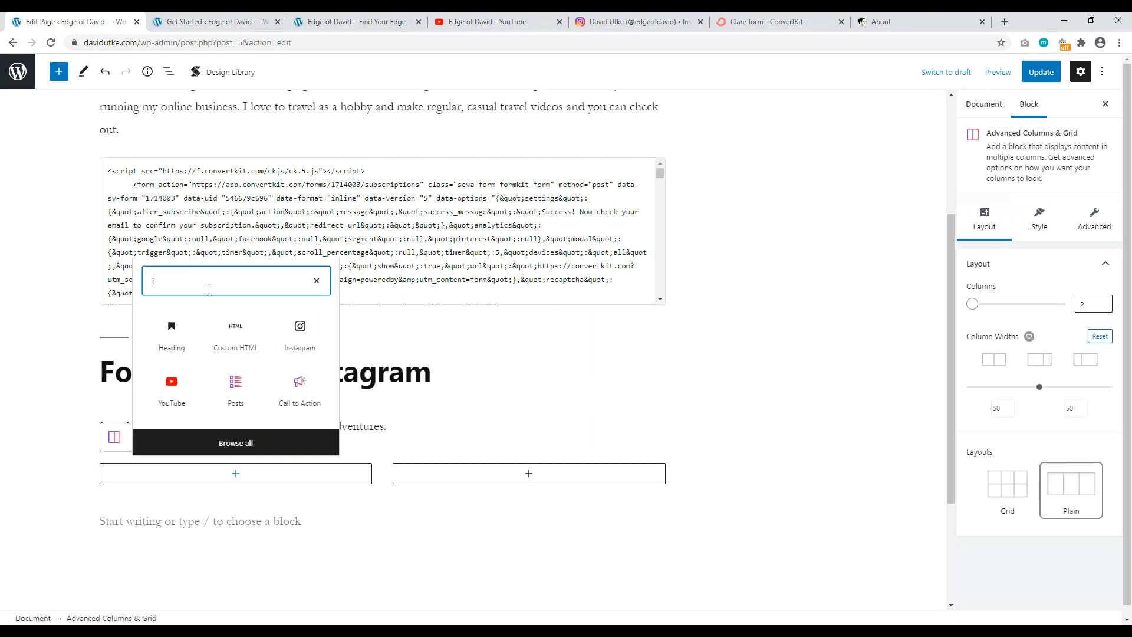
type("nst")
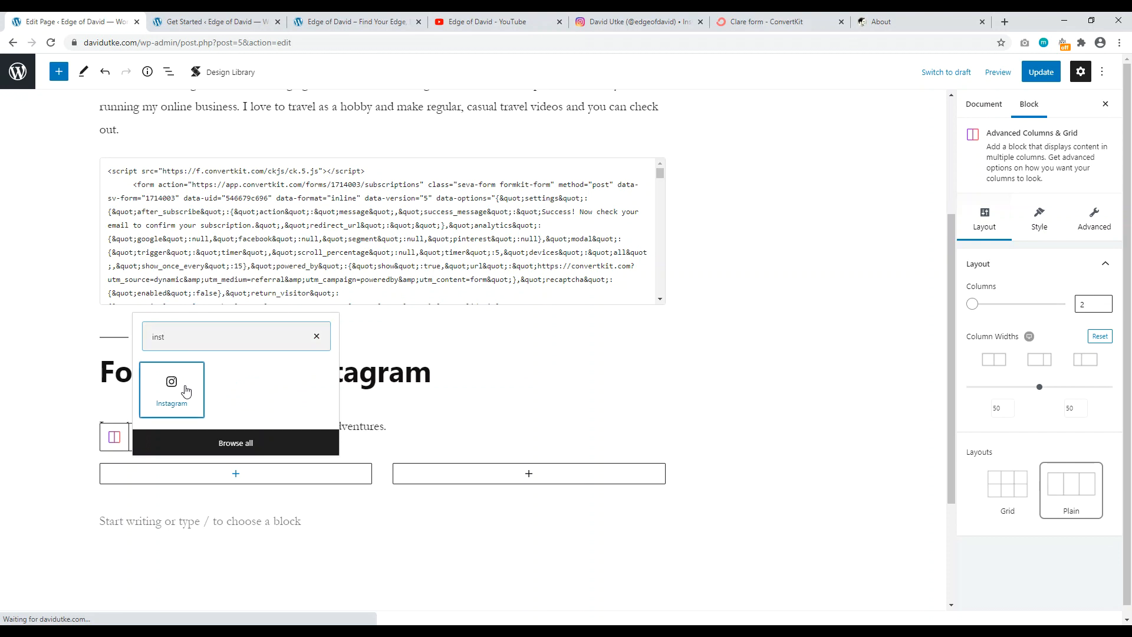
left_click(179, 386)
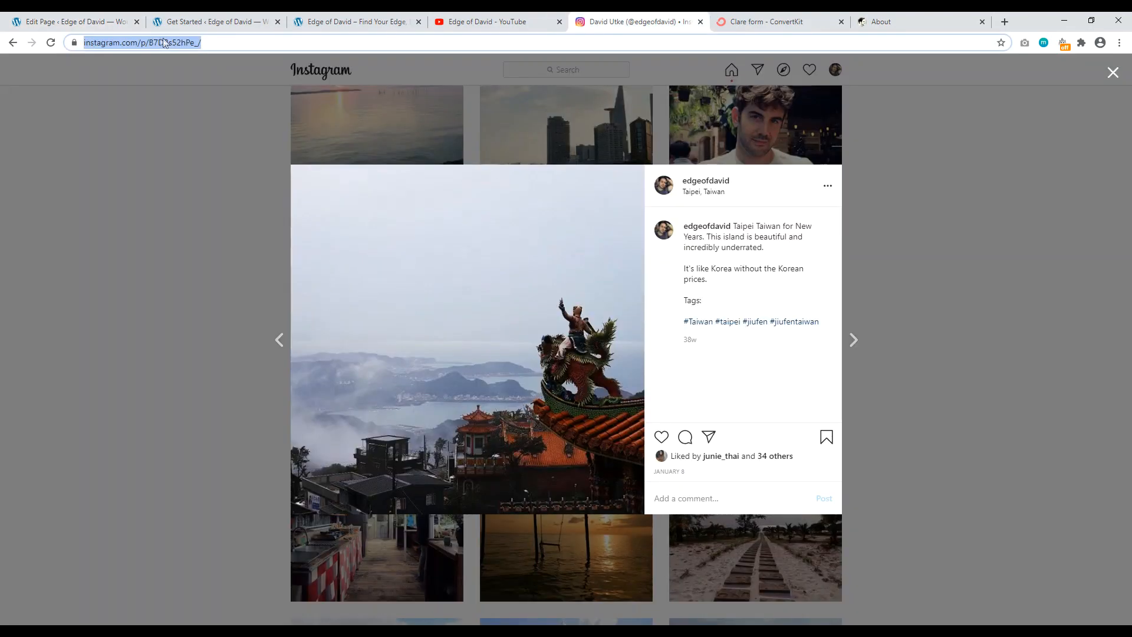
Step: Copy the Taipei Instagram post's URL and paste it into the embed block to embed it
right_click(162, 43)
left_click(186, 104)
left_click(206, 22)
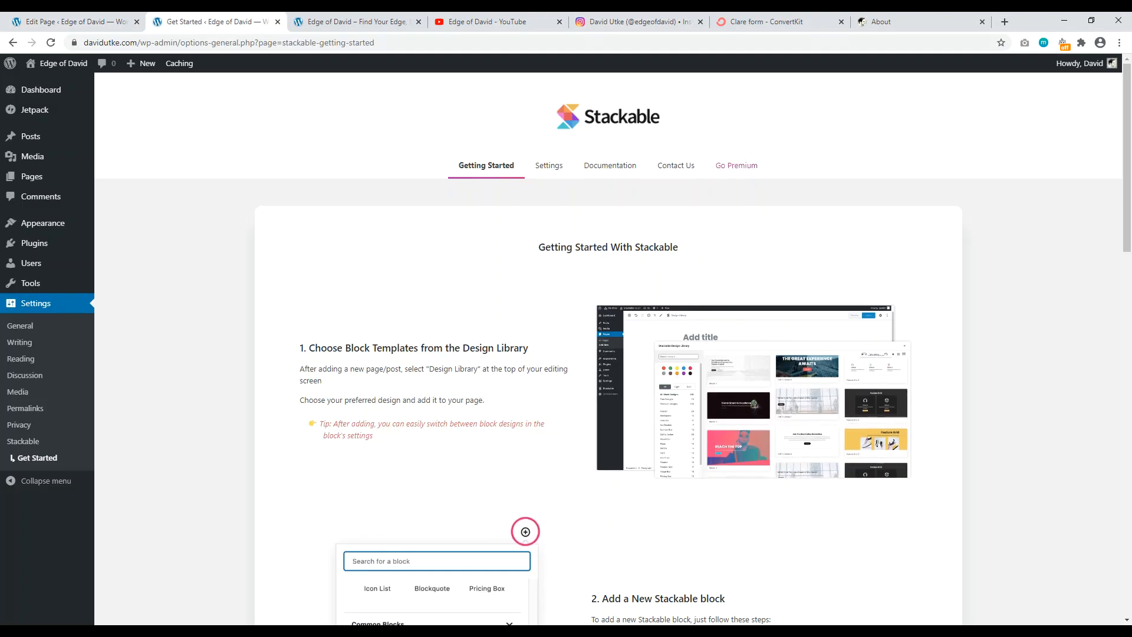
left_click(88, 22)
left_click(278, 23)
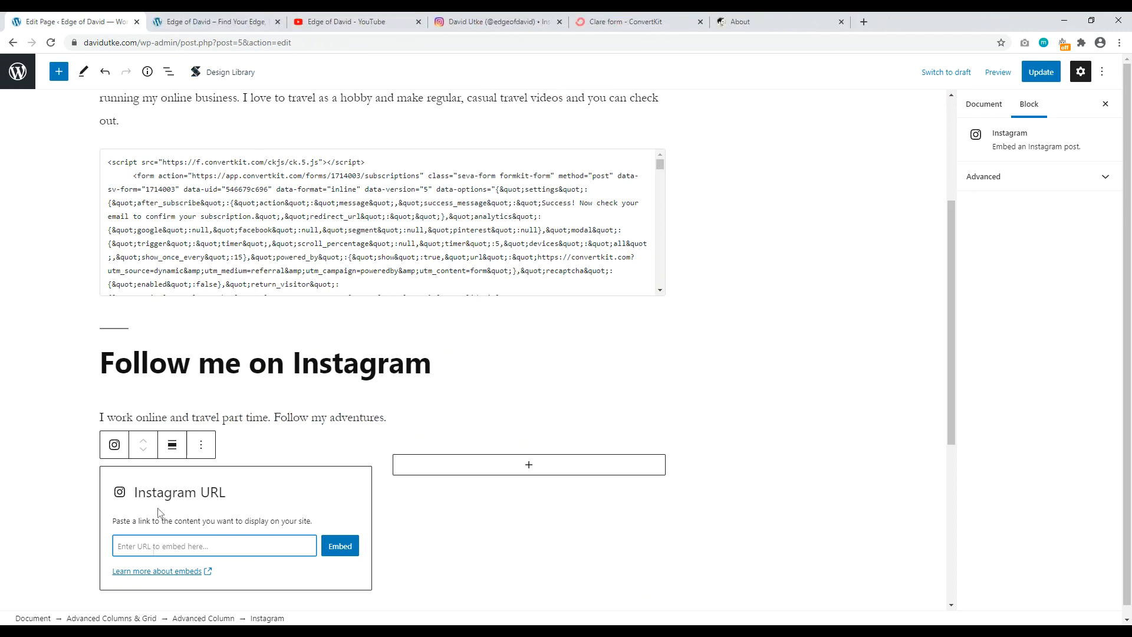
right_click(152, 537)
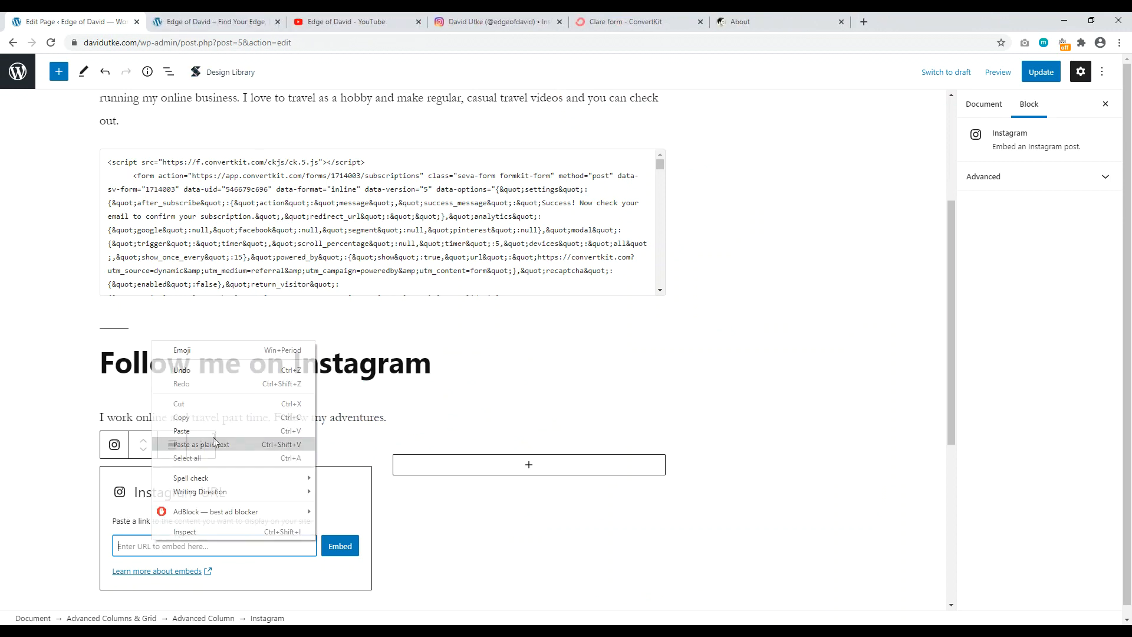
left_click(213, 437)
left_click(348, 548)
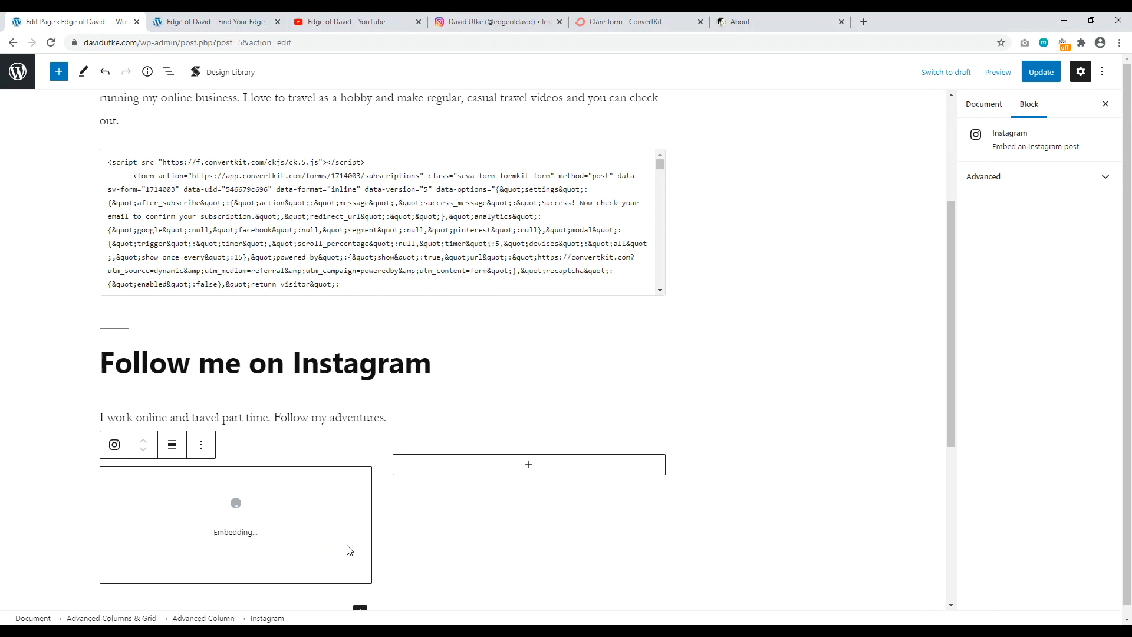
scroll(346, 517, "down", 4)
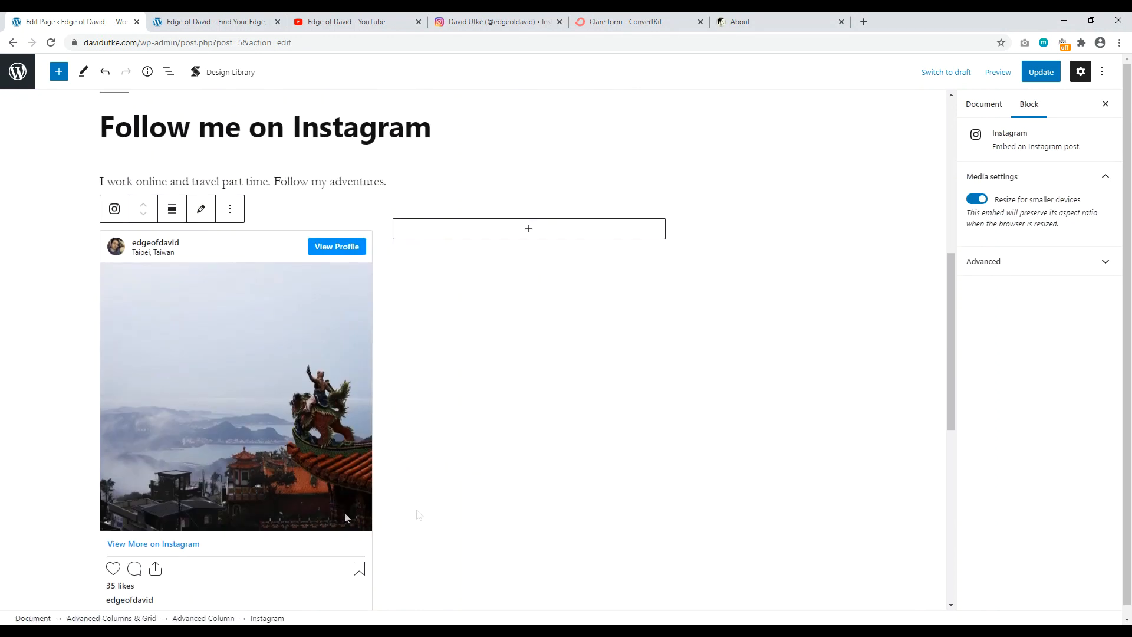
scroll(363, 359, "up", 2)
Step: Add an Instagram embed block to the right column and open the memorial hall post on Instagram
left_click(530, 348)
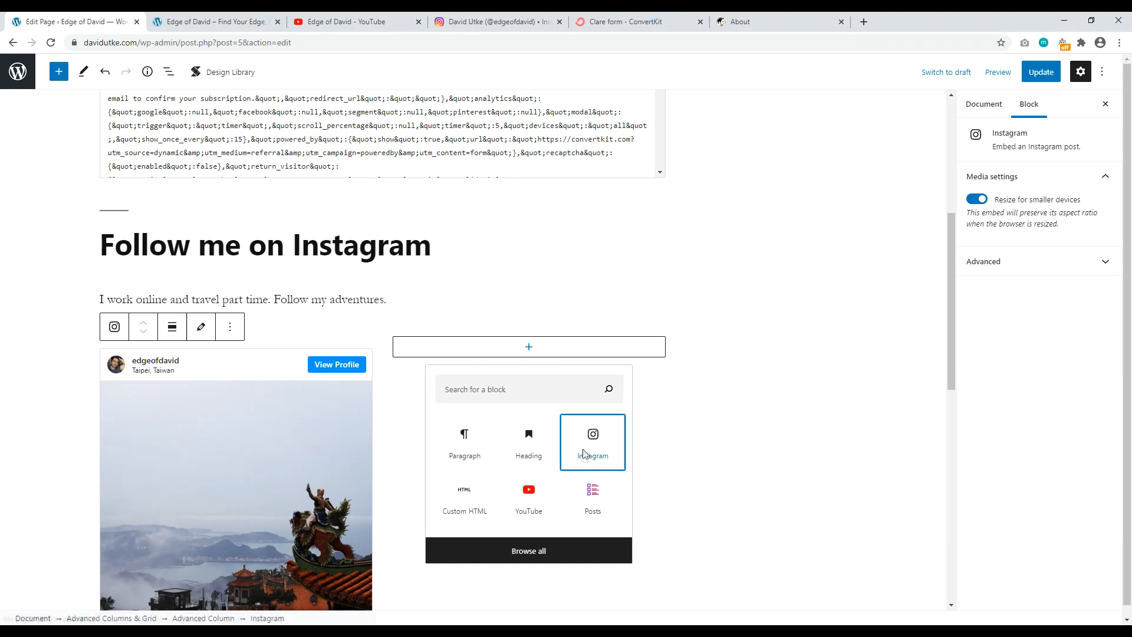
left_click(607, 446)
left_click(501, 21)
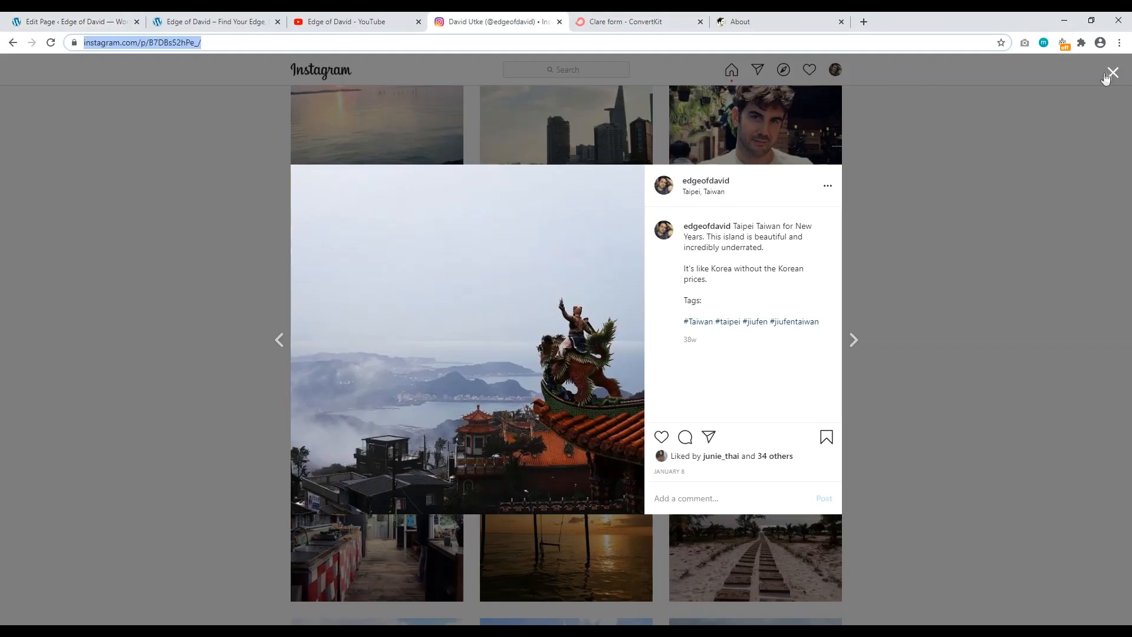
left_click(1106, 75)
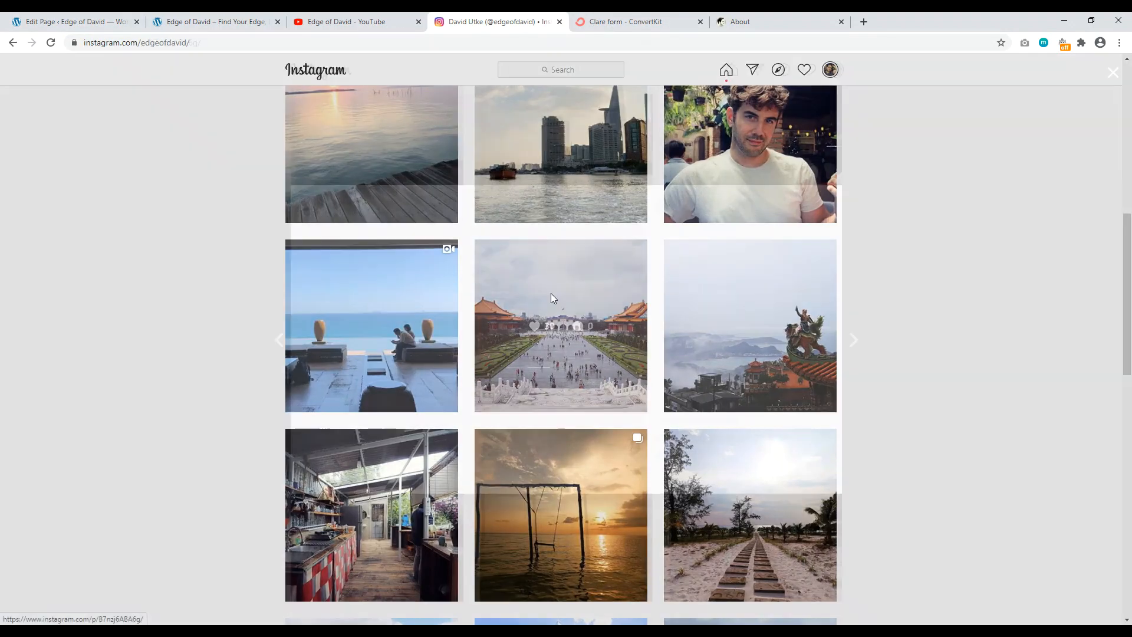
left_click(550, 295)
Step: Copy the memorial hall post's URL and embed it in the right column
left_click(109, 43)
right_click(110, 44)
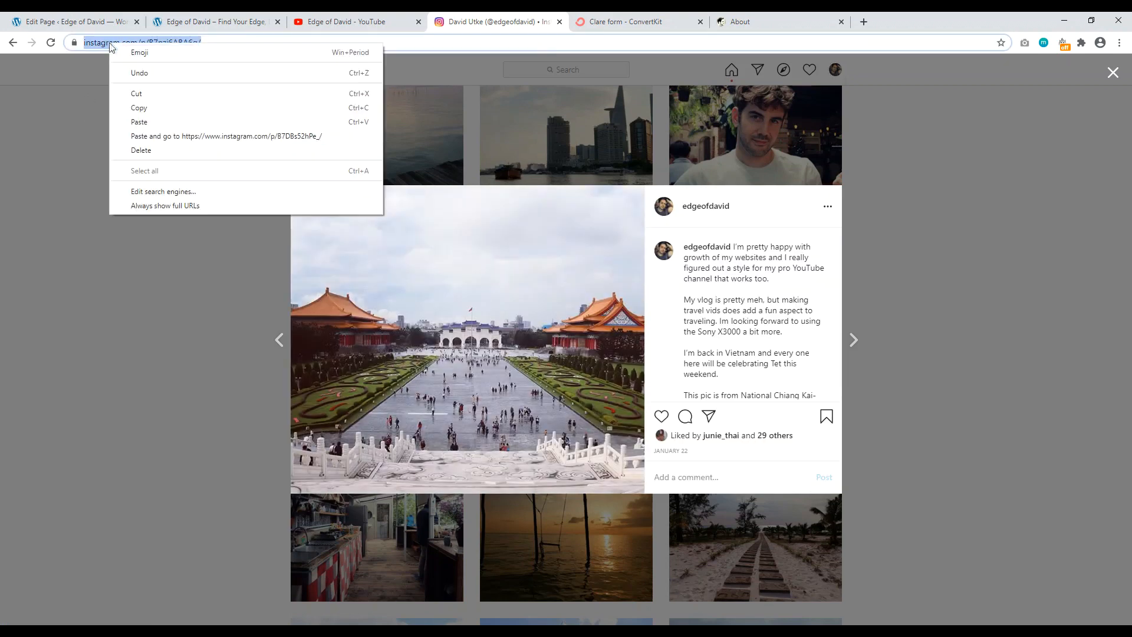
left_click(139, 107)
left_click(206, 22)
left_click(44, 22)
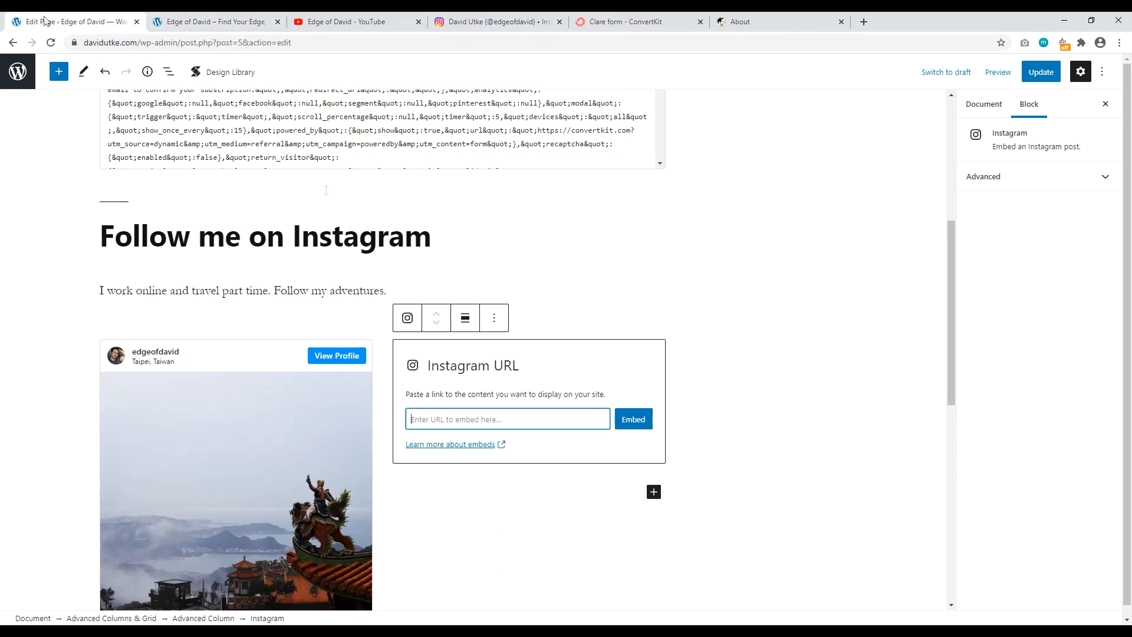
right_click(499, 416)
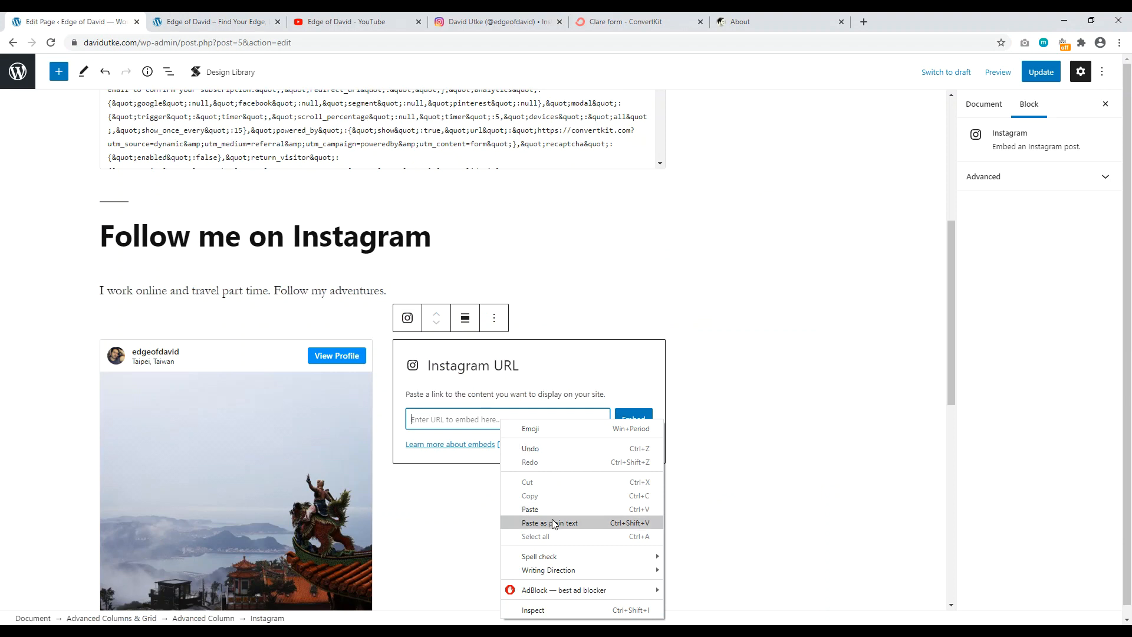
left_click(551, 514)
left_click(633, 419)
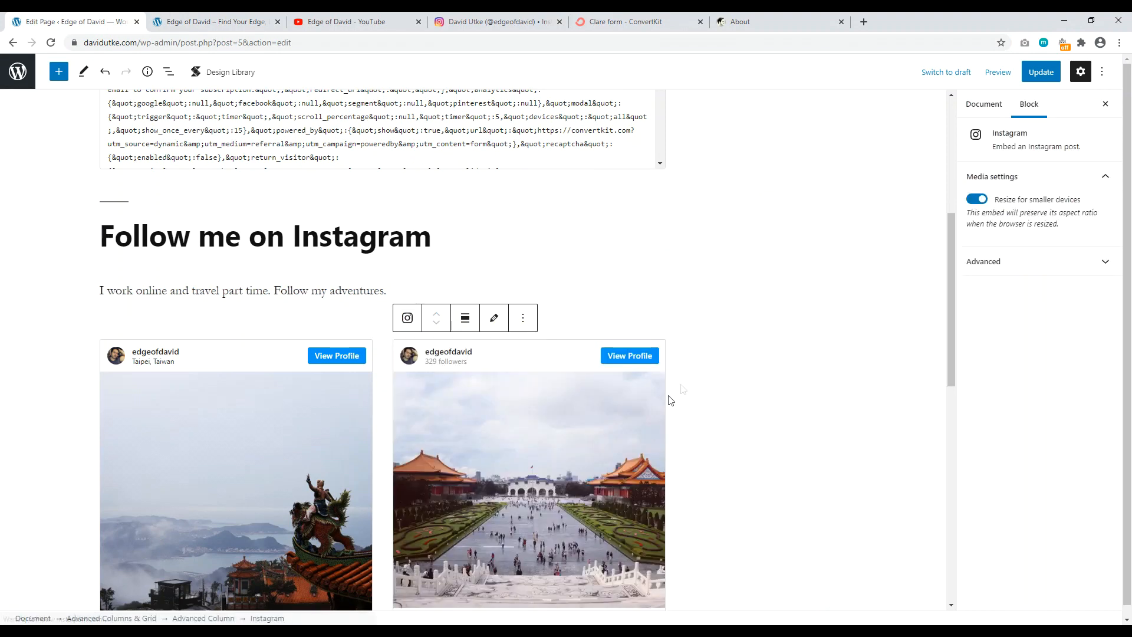
Step: Update the page and view the live site
scroll(712, 354, "down", 2)
left_click(1040, 71)
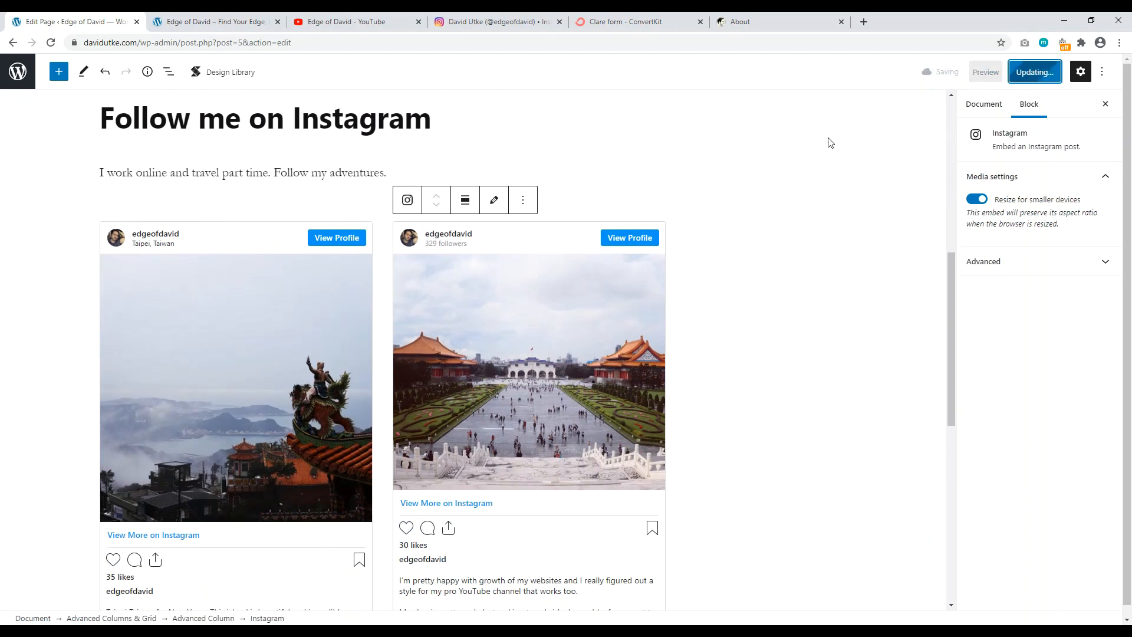
left_click(215, 22)
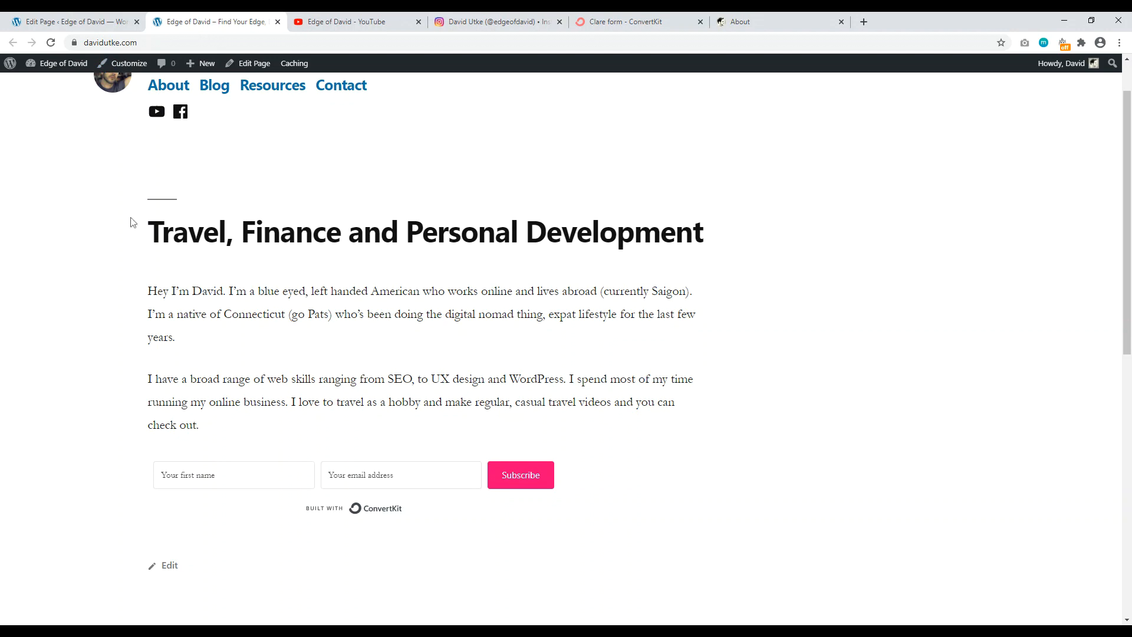
Step: Reload the live homepage, confirm both Instagram posts appear side by side, then return to the editor
left_click(51, 43)
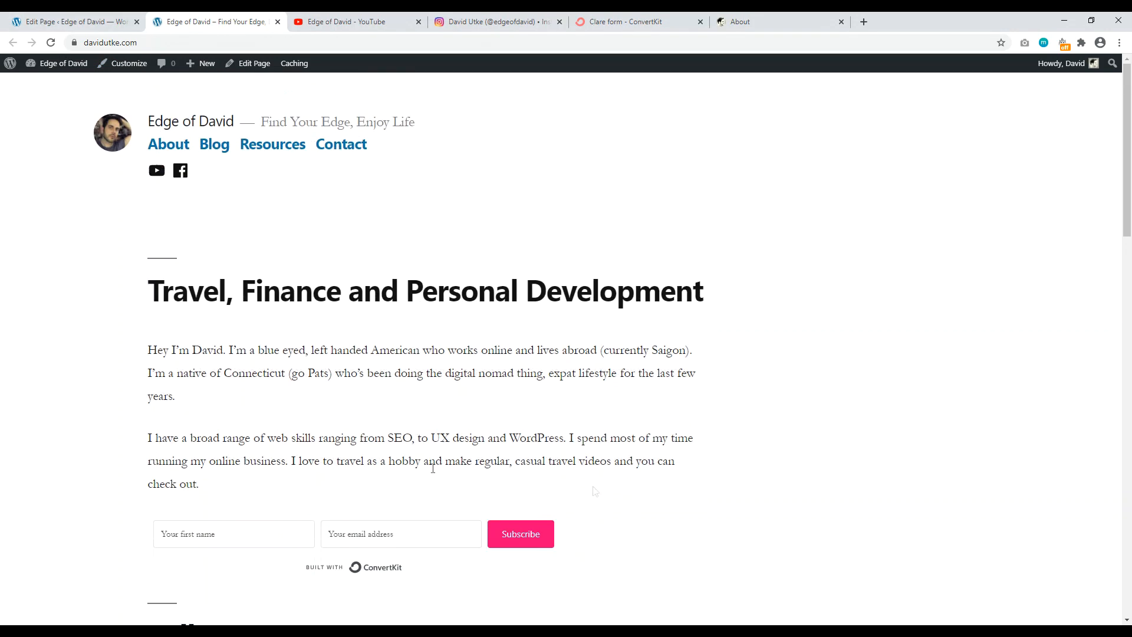
scroll(400, 348, "down", 2)
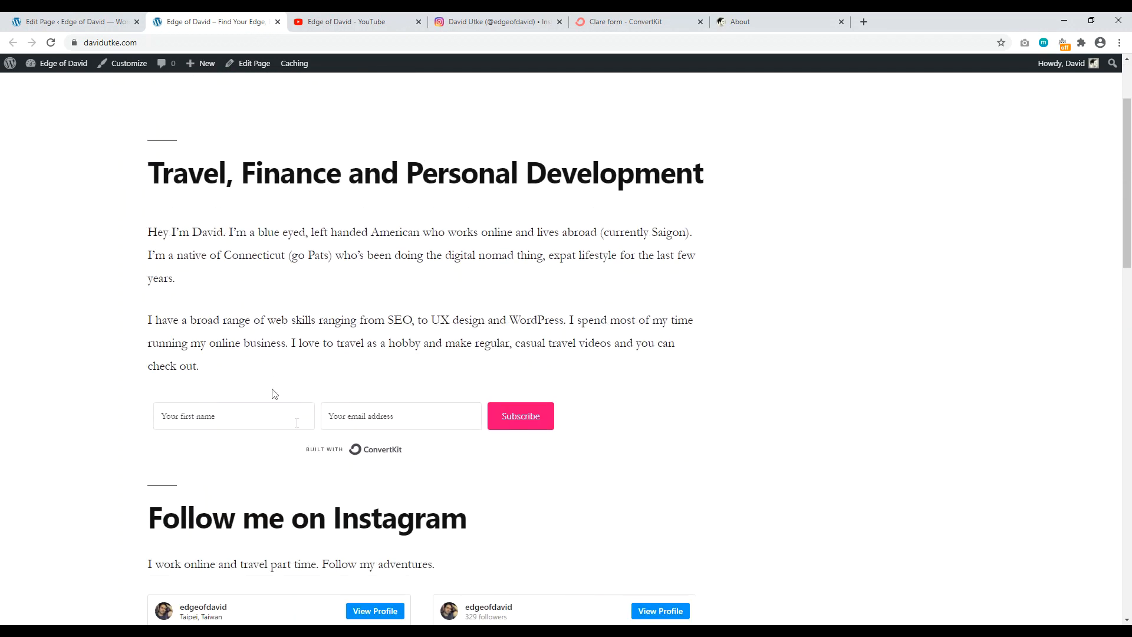
scroll(274, 393, "down", 4)
scroll(265, 295, "down", 8)
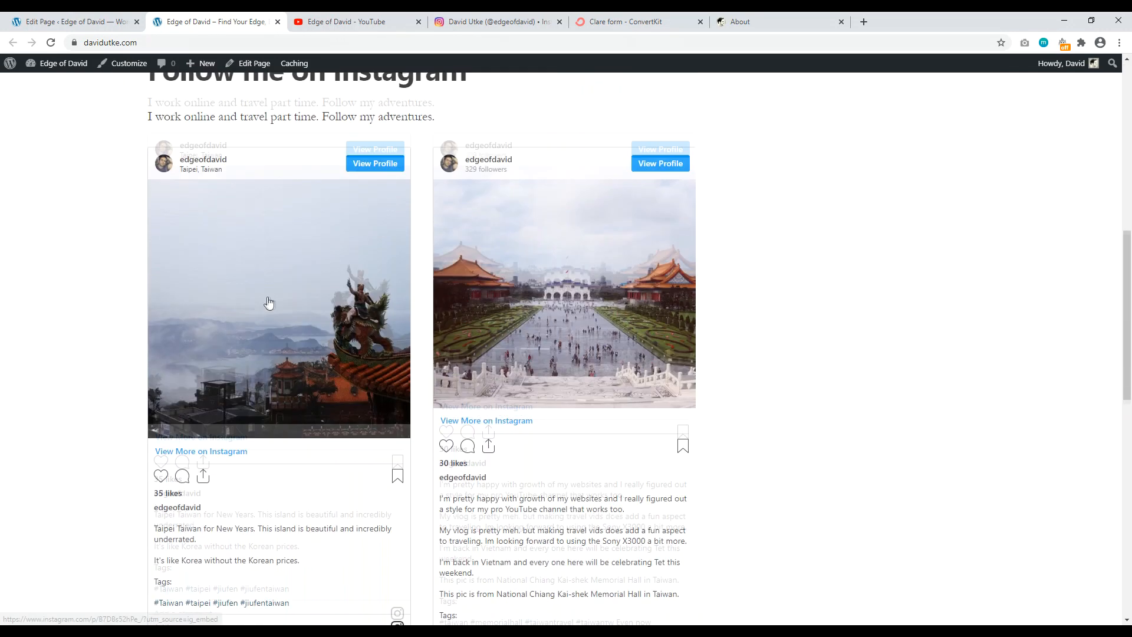
scroll(442, 328, "up", 6)
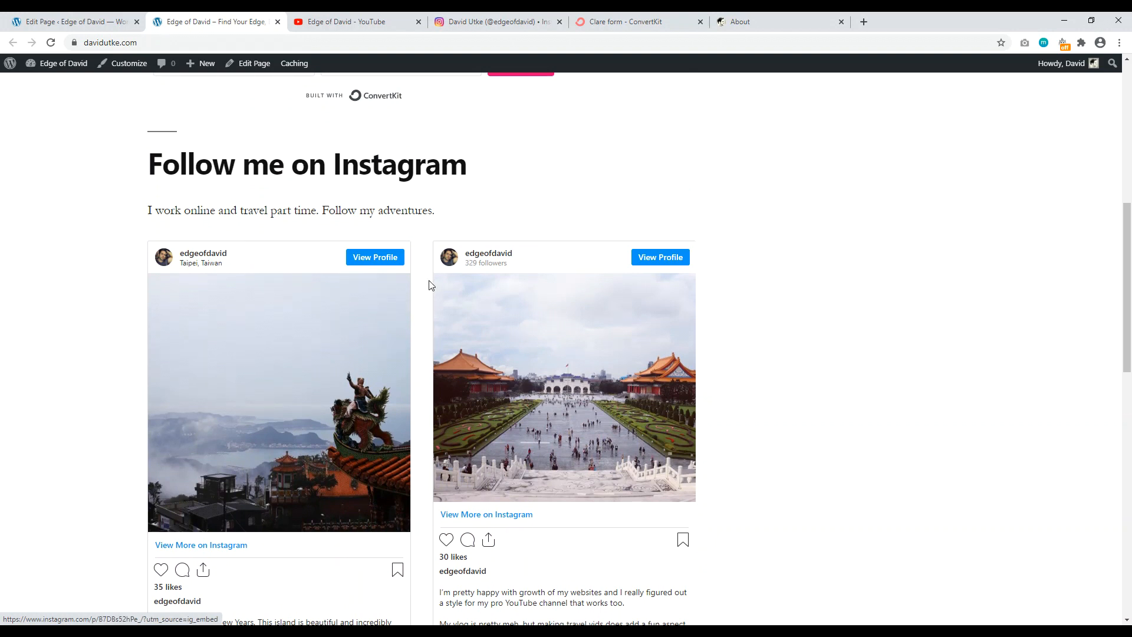
scroll(429, 285, "down", 5)
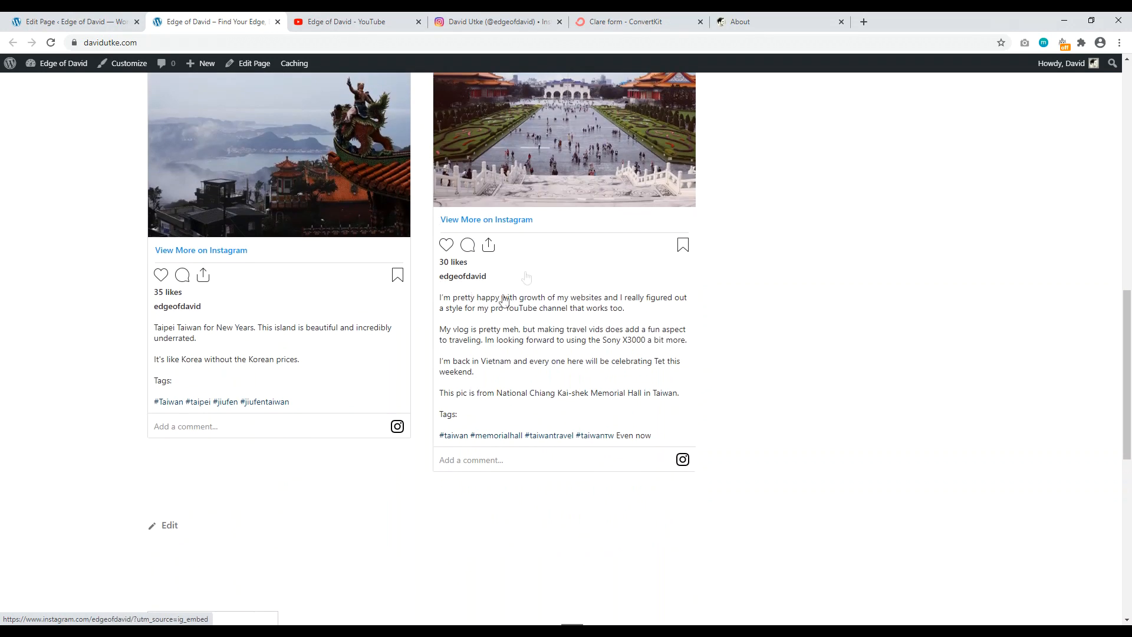
scroll(452, 403, "up", 4)
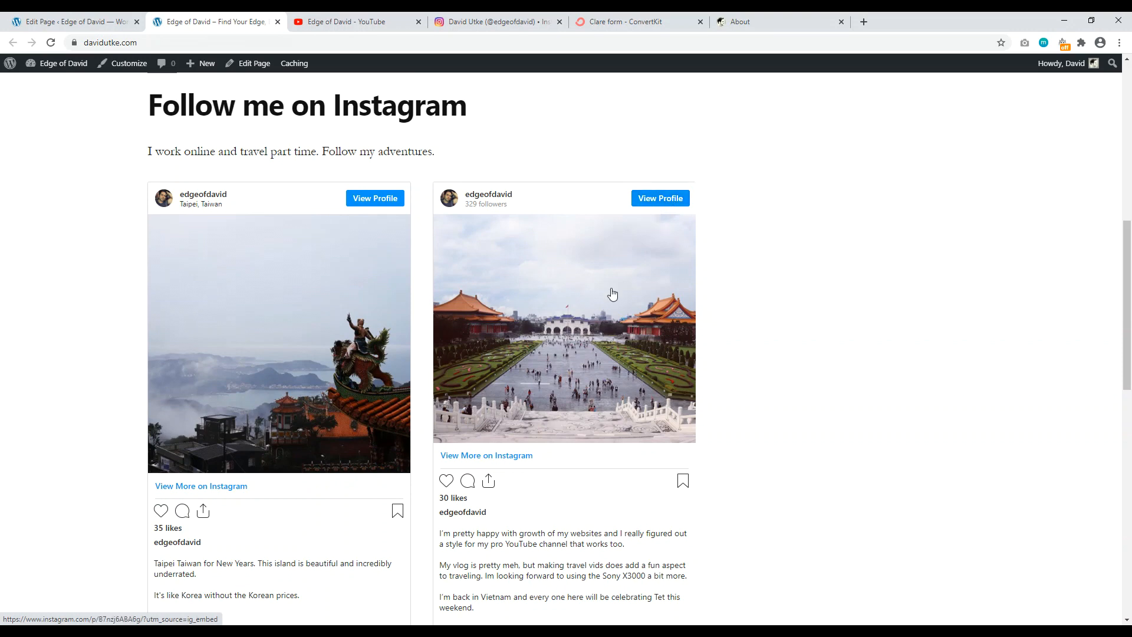
left_click_drag(1128, 294, 1127, 401)
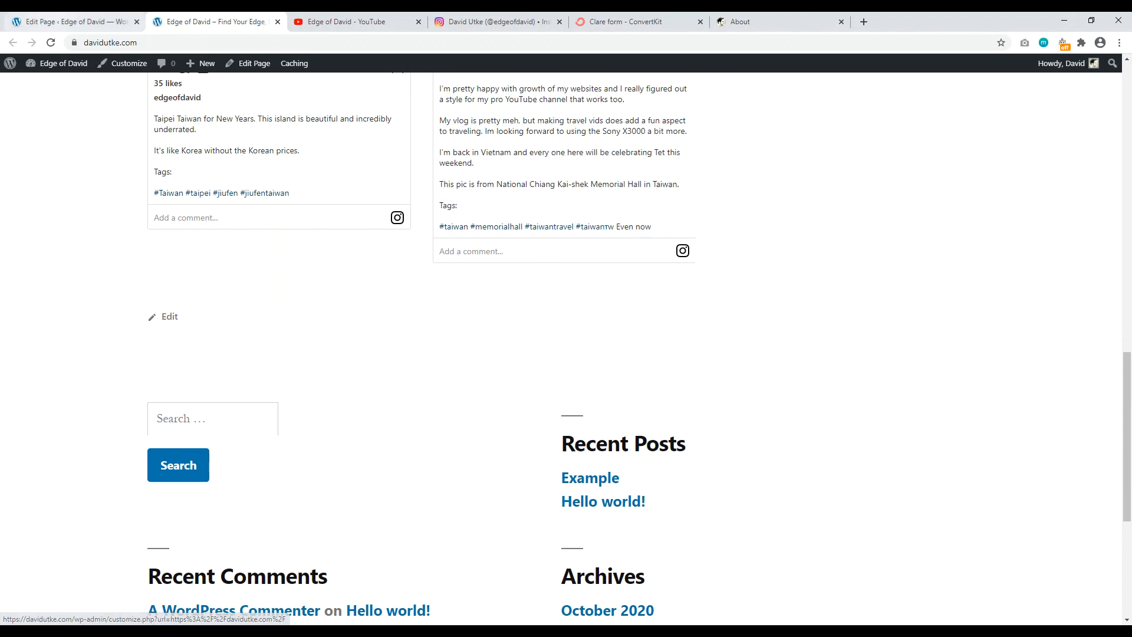
left_click(70, 22)
scroll(351, 313, "down", 8)
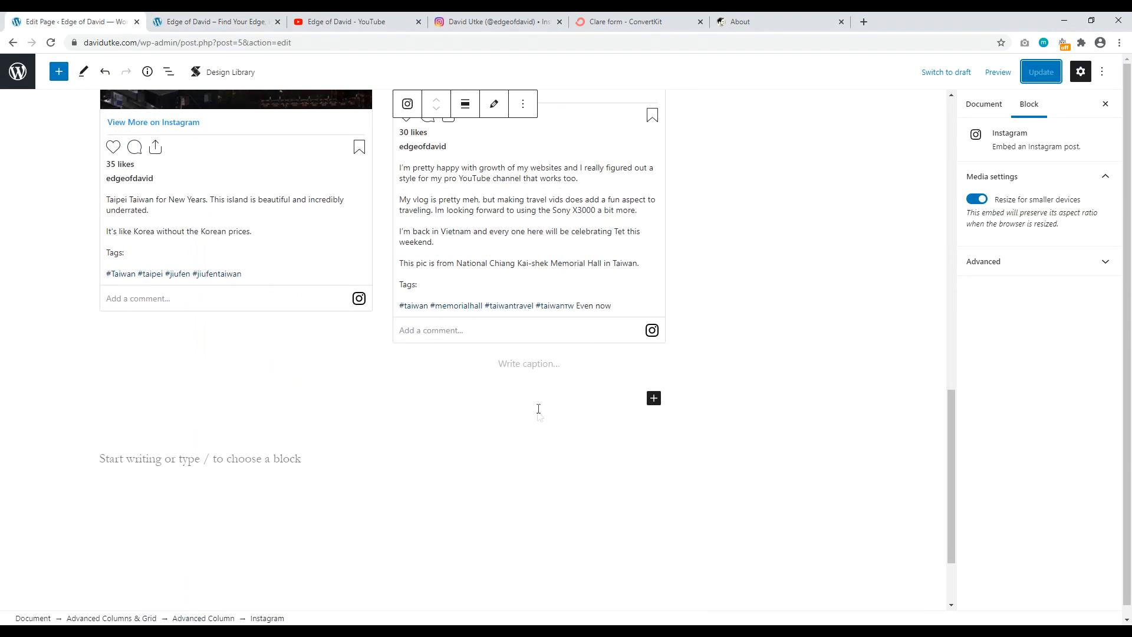
Step: Type 'Casual Travel Videos' below the Instagram columns and convert it into a heading
left_click(532, 403)
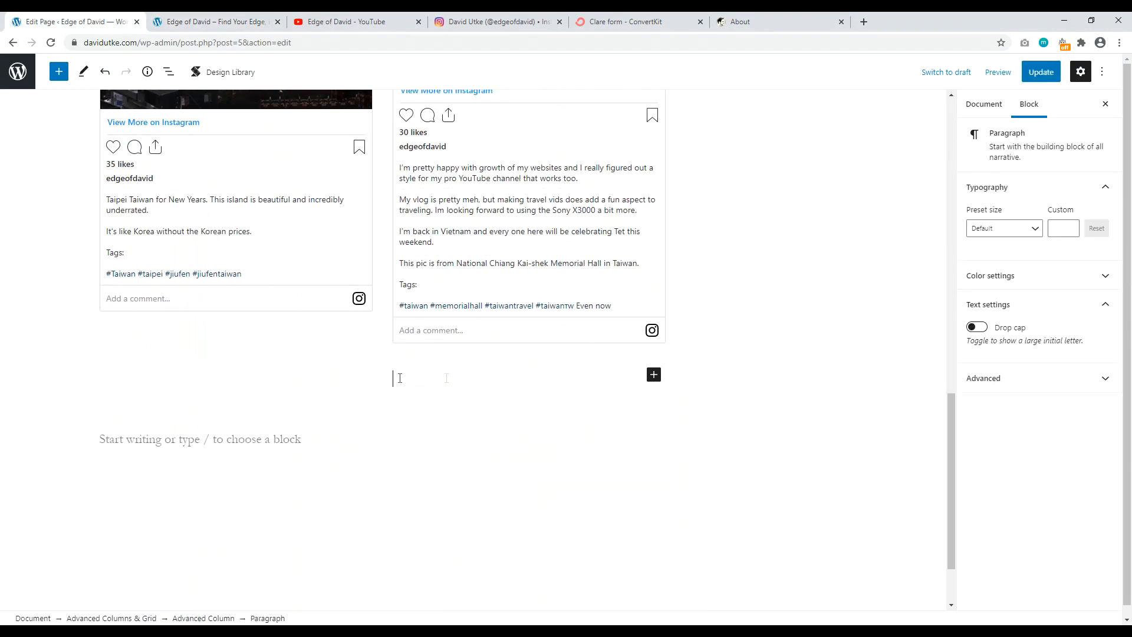
left_click(229, 375)
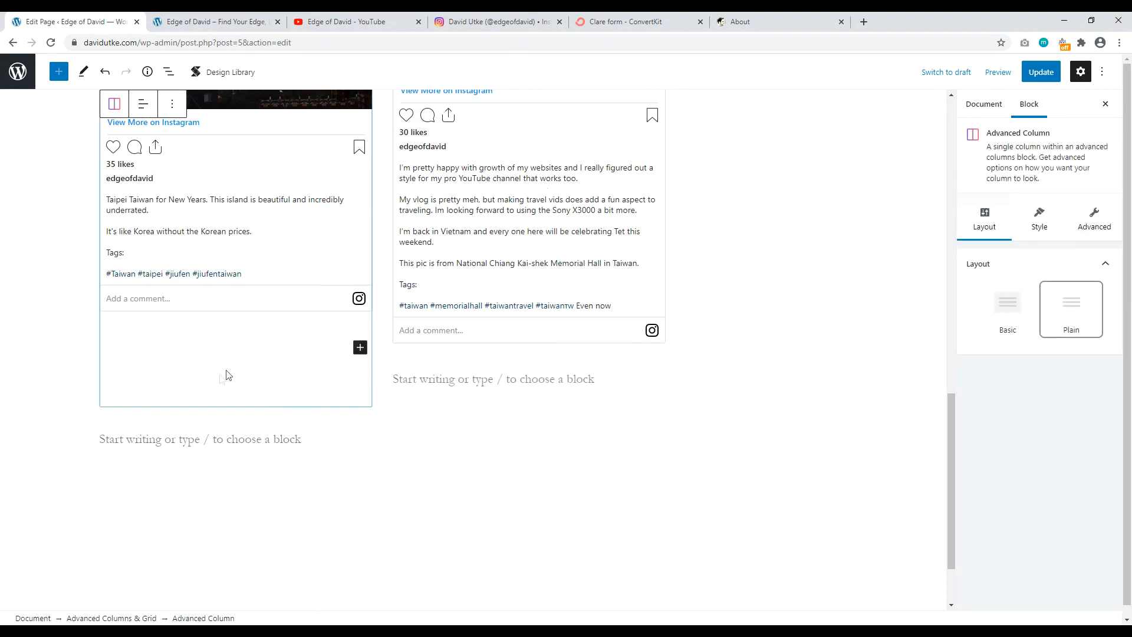
left_click(163, 444)
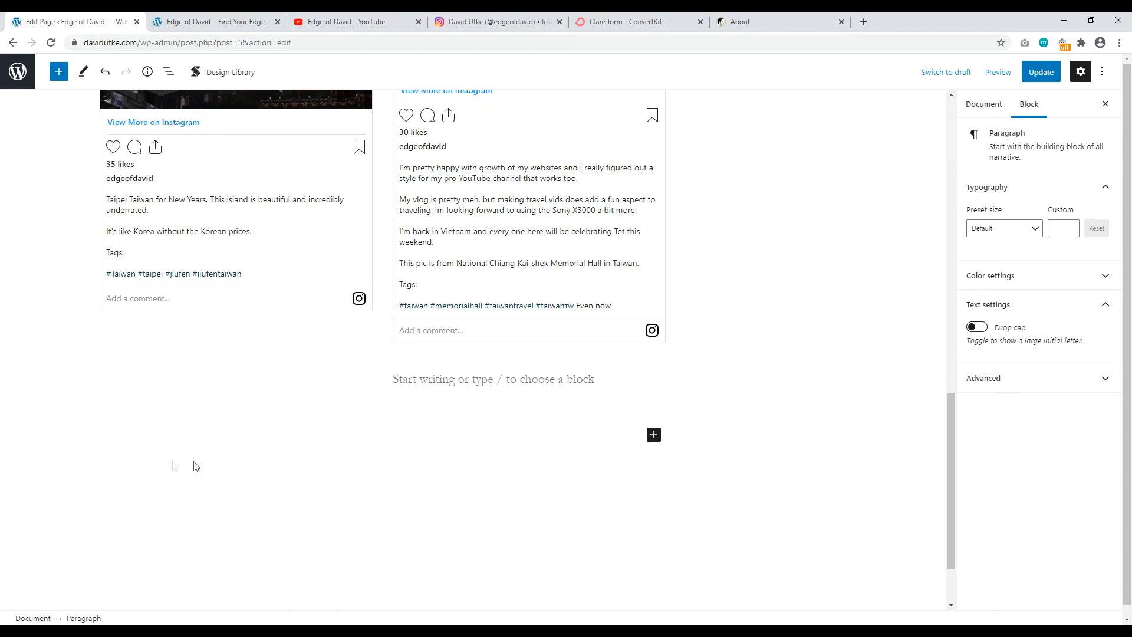
type("Casual Travel Videos")
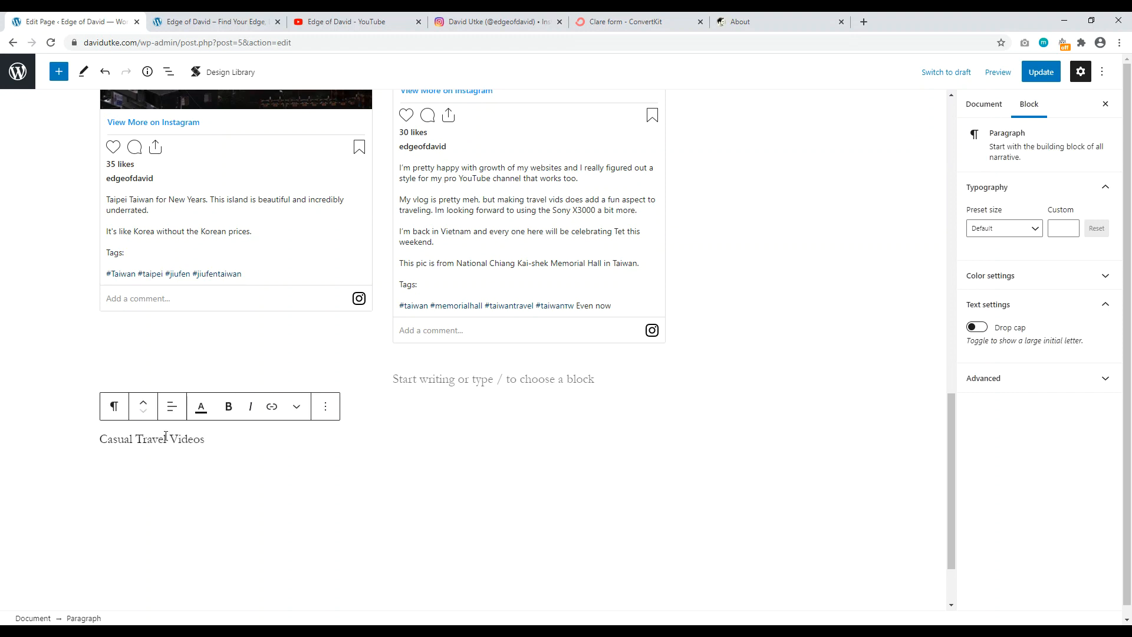
left_click(114, 406)
left_click(135, 465)
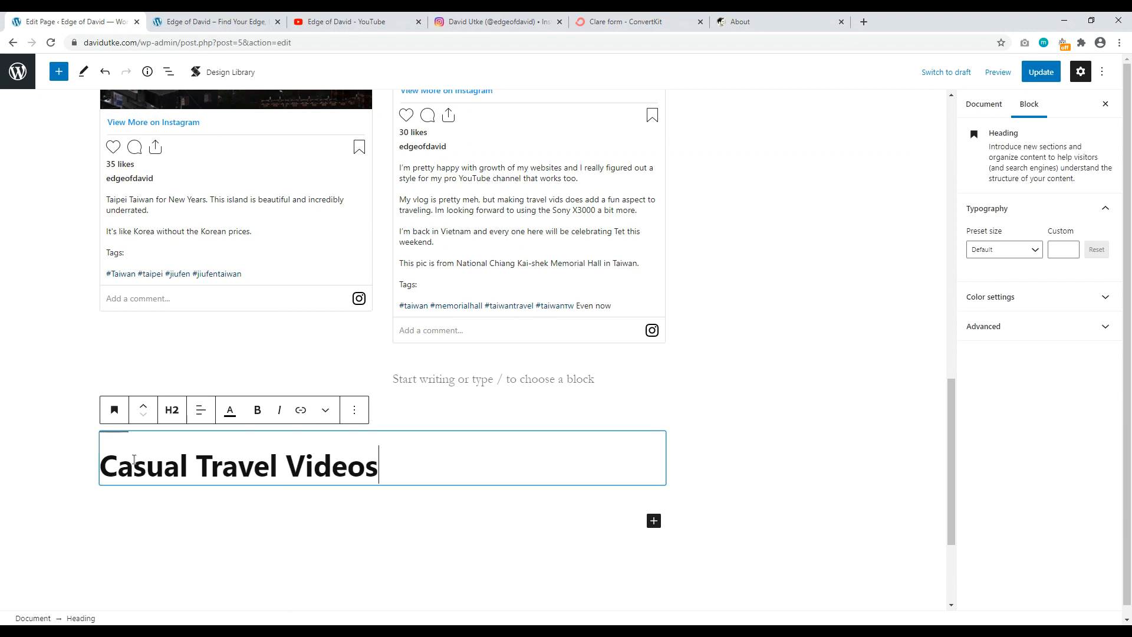
key("Return")
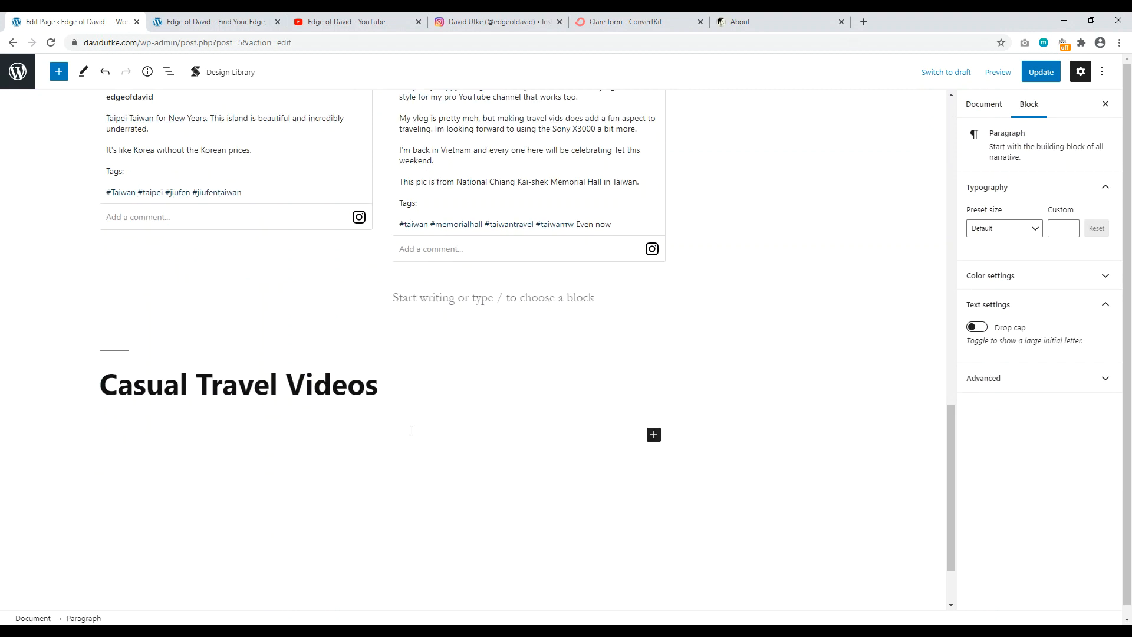
Step: Copy the Nha Trang Vietnam video's link from the YouTube channel page, then return to the editor
left_click(359, 22)
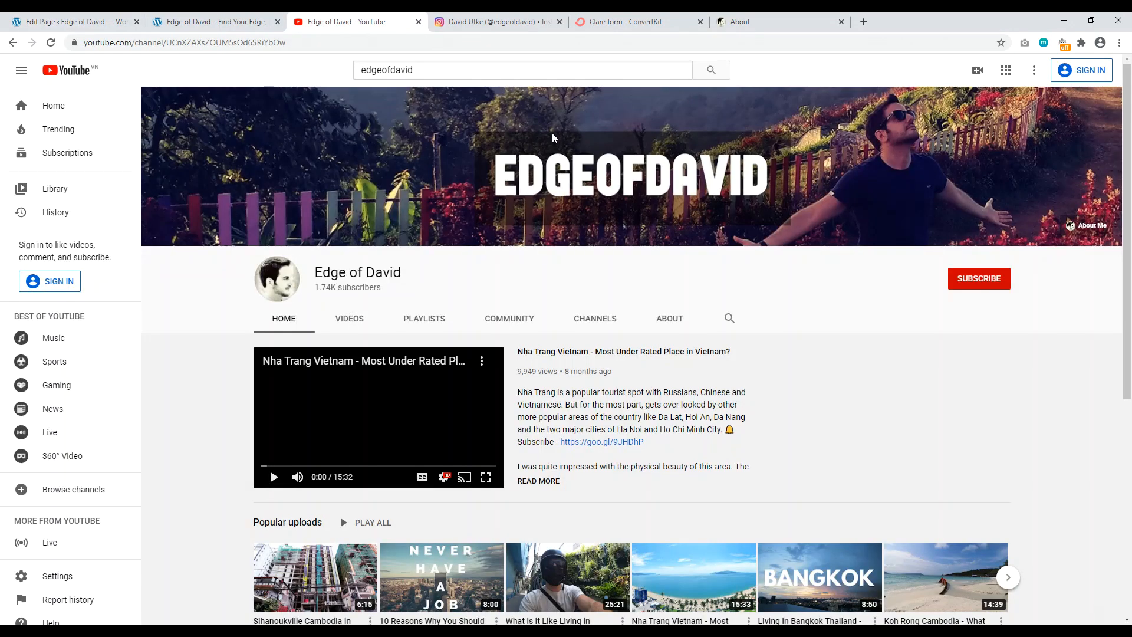
scroll(854, 271, "down", 3)
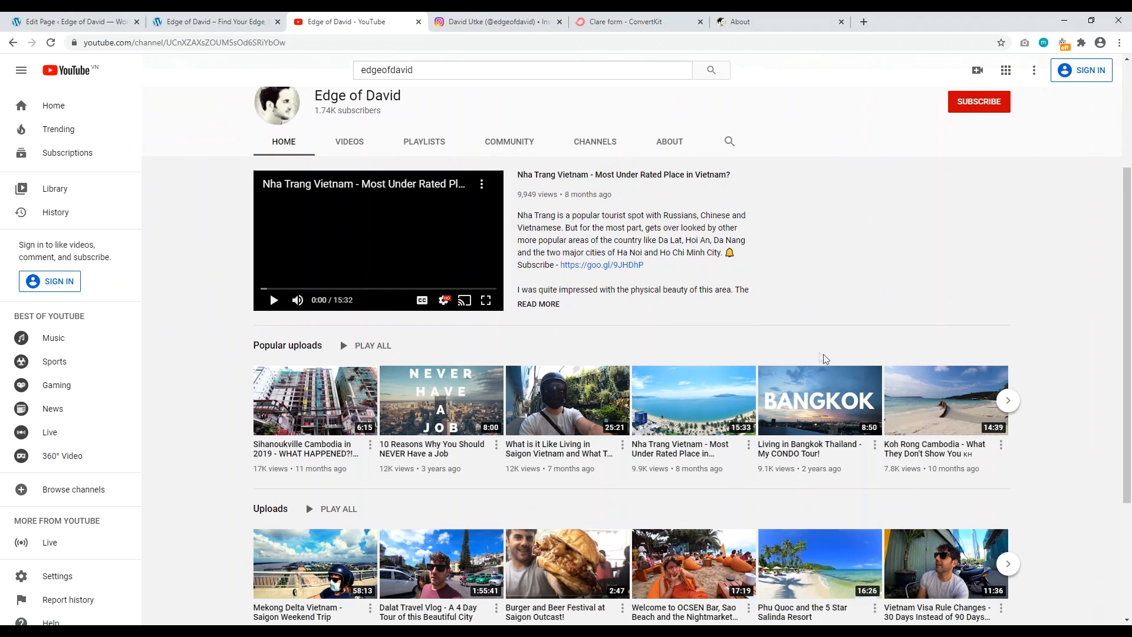
right_click(683, 451)
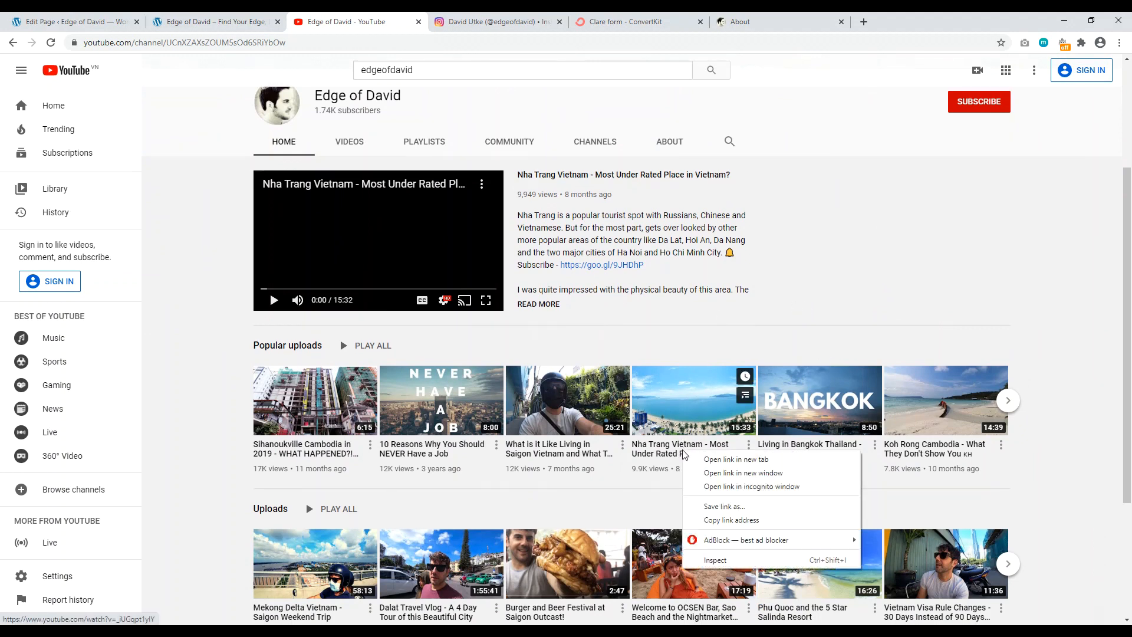
left_click(720, 520)
left_click(189, 22)
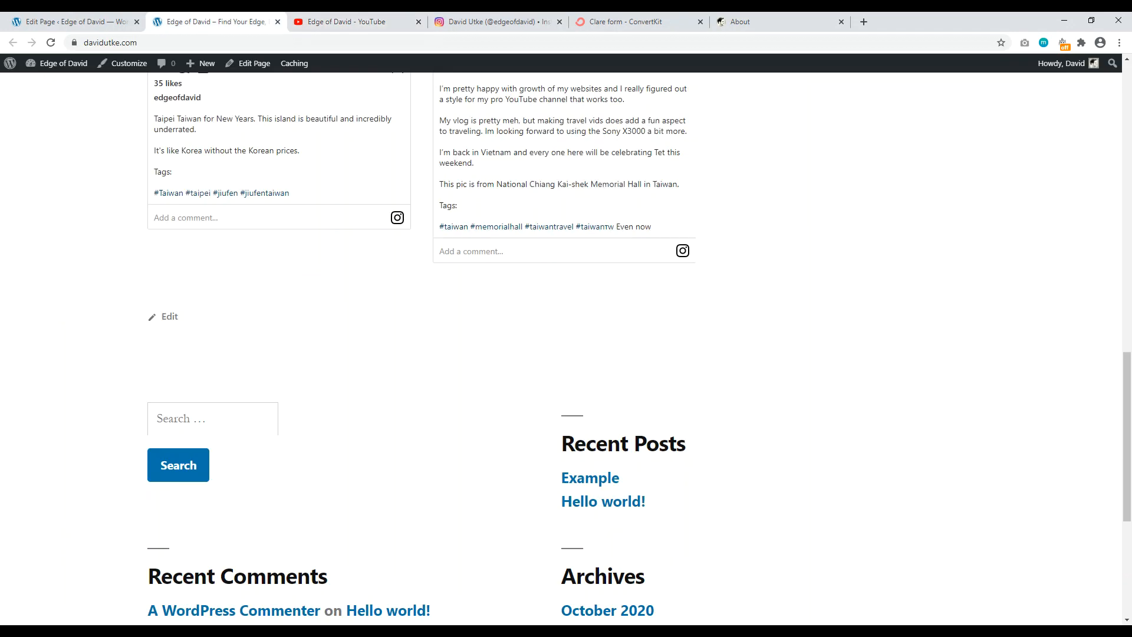
key("ctrl+shift+Tab")
Step: Paste the Nha Trang video link below the Casual Travel Videos heading to embed it
right_click(122, 447)
left_click(166, 335)
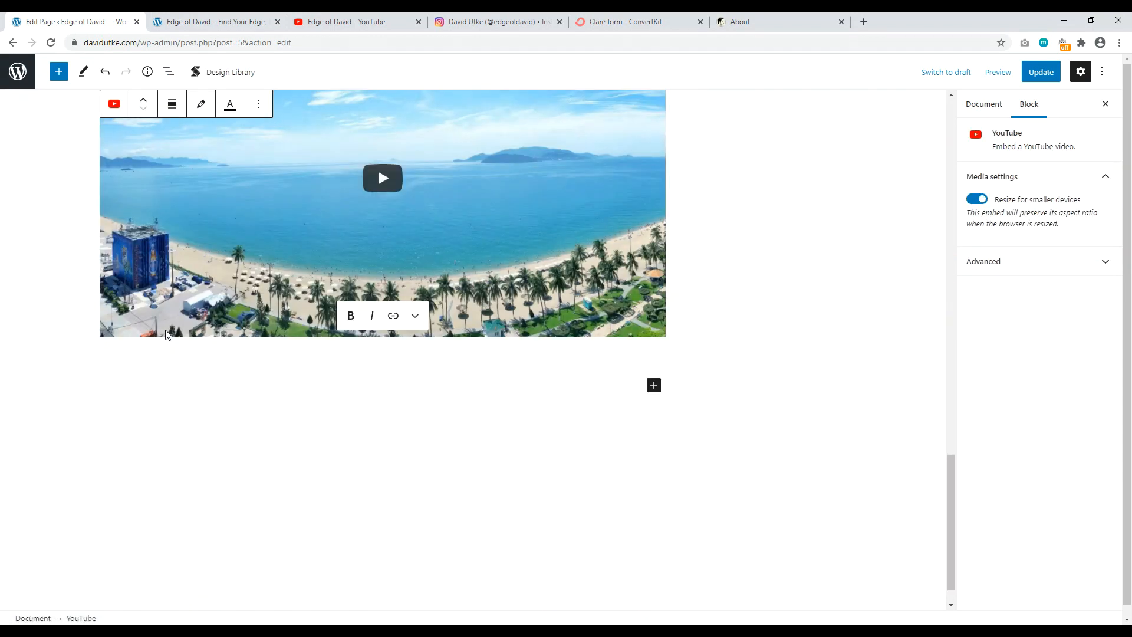
scroll(363, 434, "up", 6)
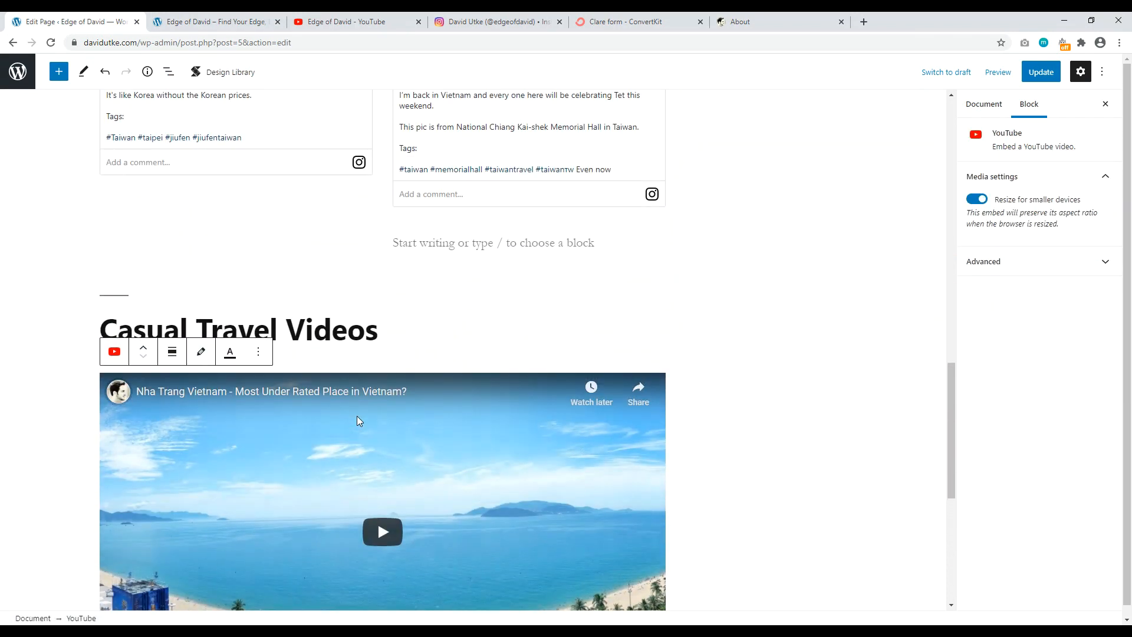
Step: Update the page and reload the live homepage to see the embedded video
left_click(1041, 72)
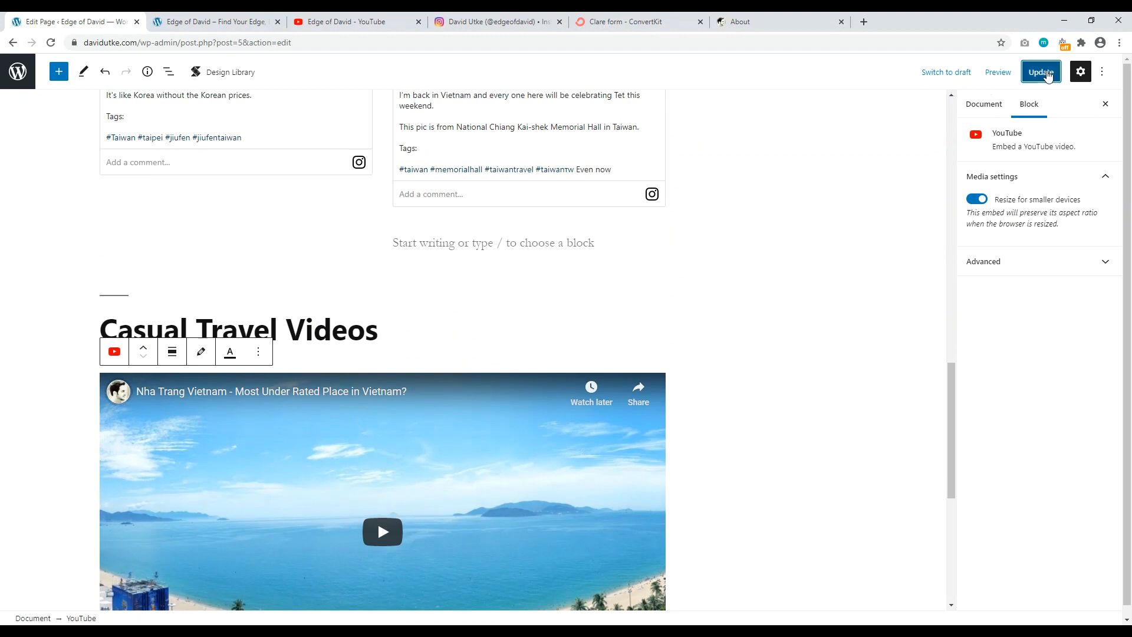
left_click(213, 21)
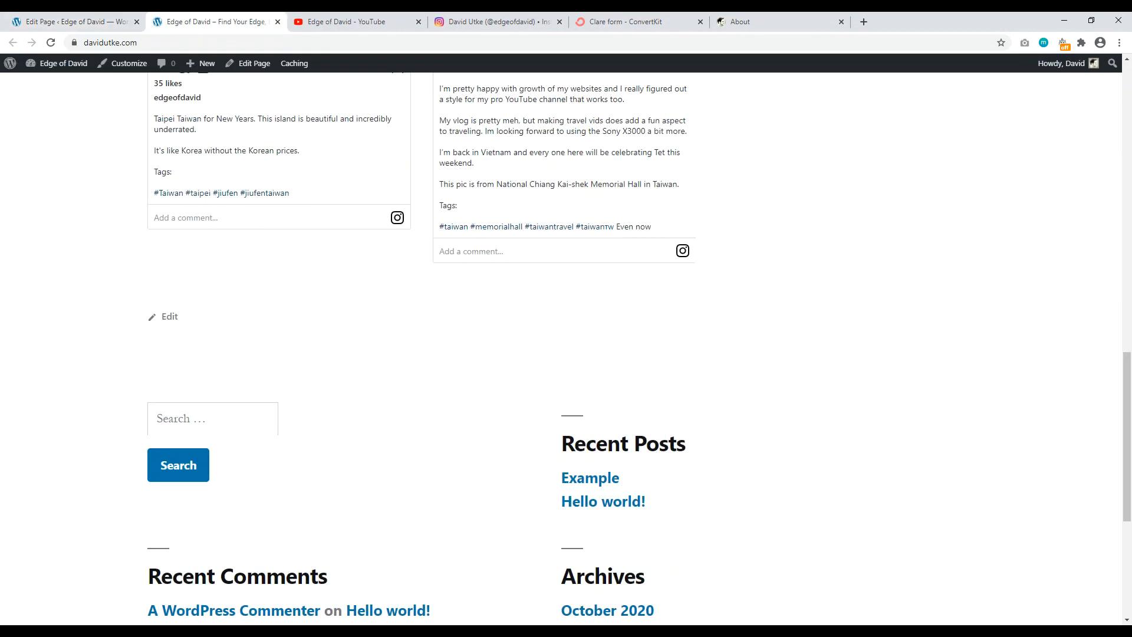
left_click(51, 45)
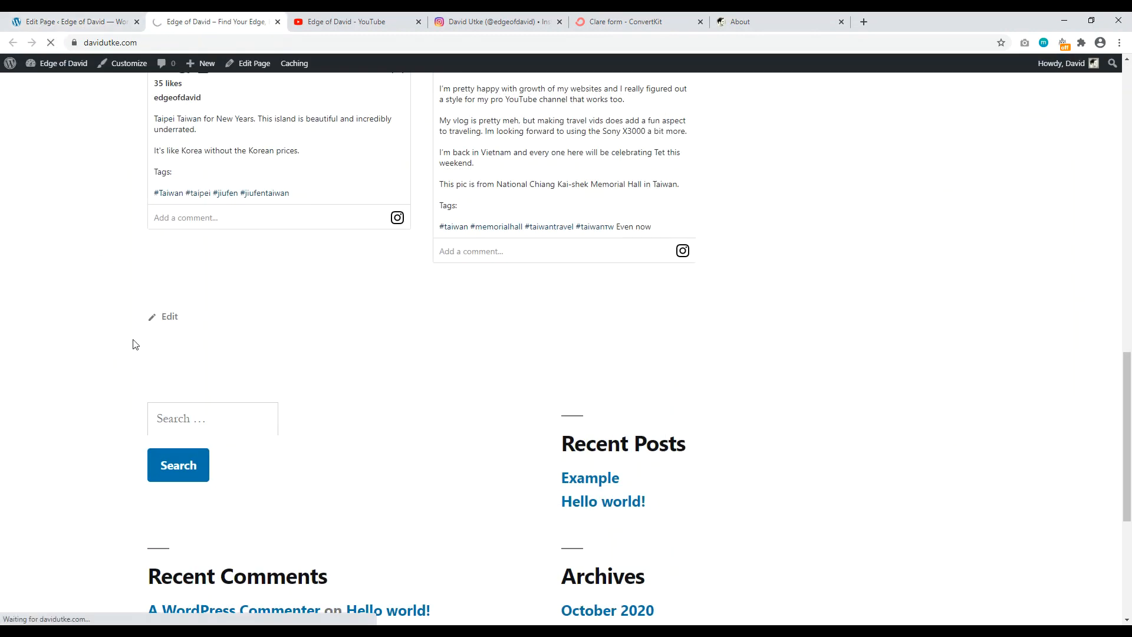
left_click_drag(1128, 368, 1126, 449)
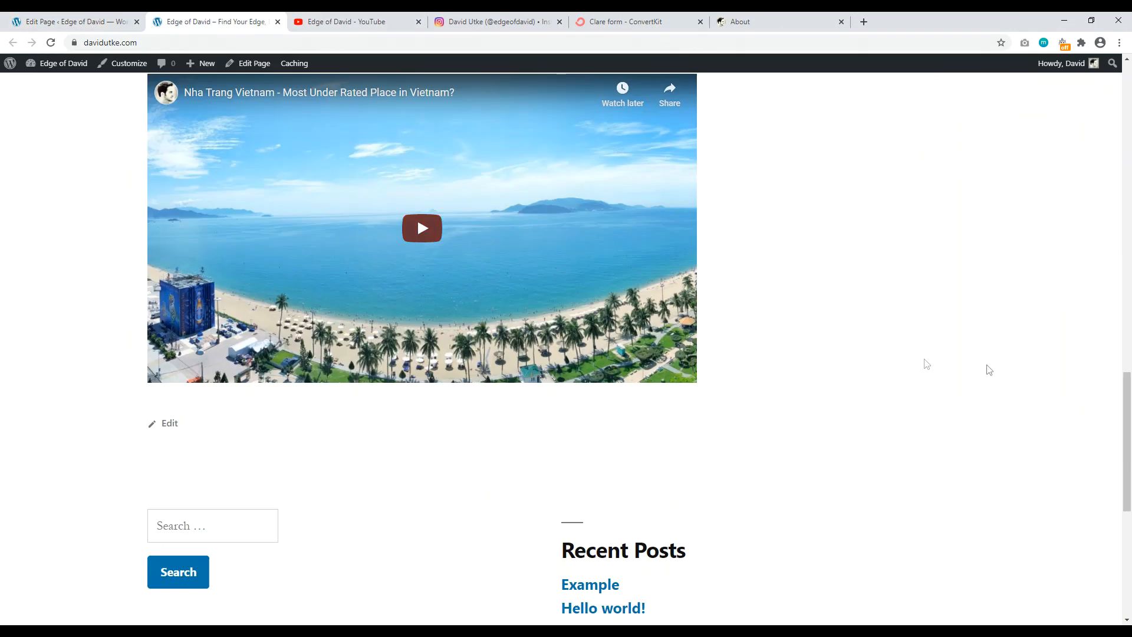
mouse_move(1129, 429)
left_mouse_down()
mouse_move(1130, 127)
mouse_move(1130, 433)
left_mouse_up()
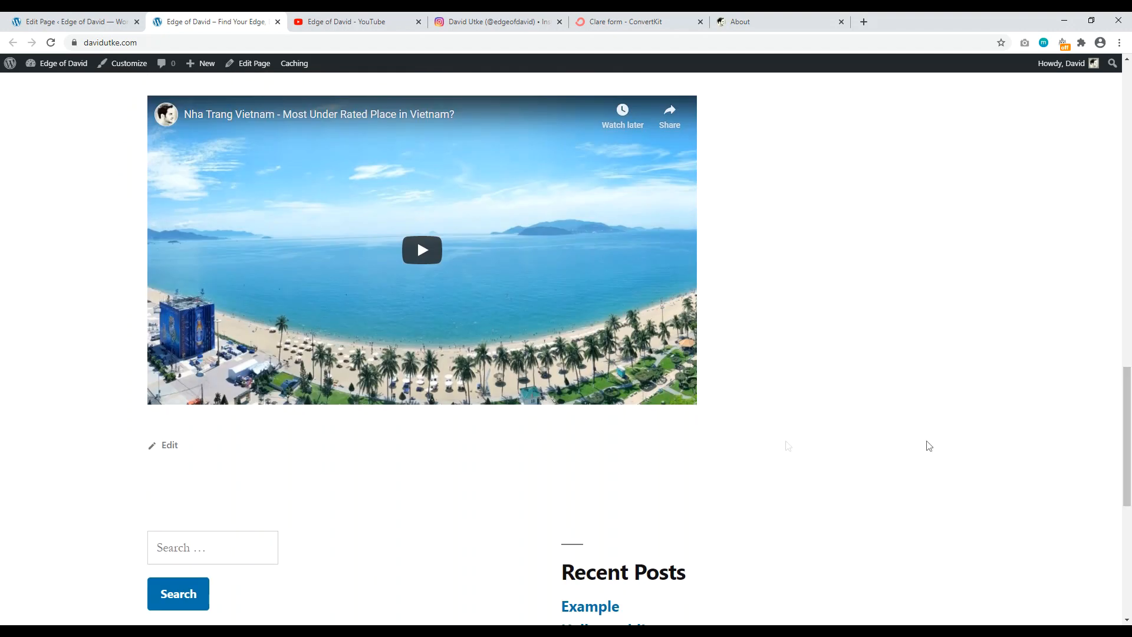
Step: Insert a Cover block below the Nha Trang video and upload hero-image as its background
left_click(74, 22)
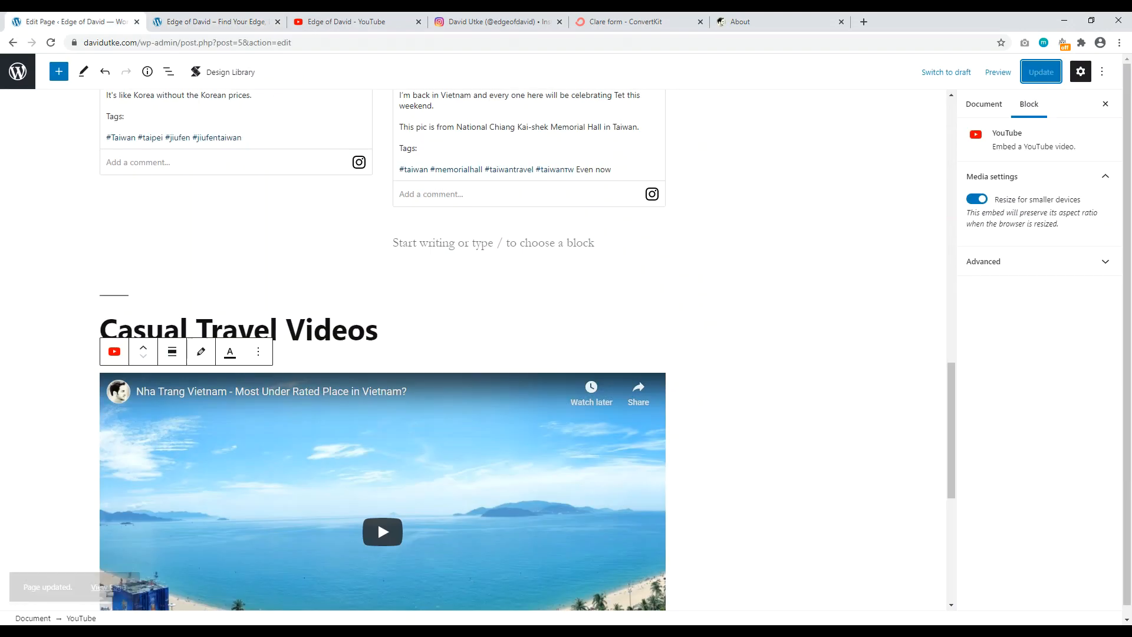
left_click_drag(949, 398, 937, 507)
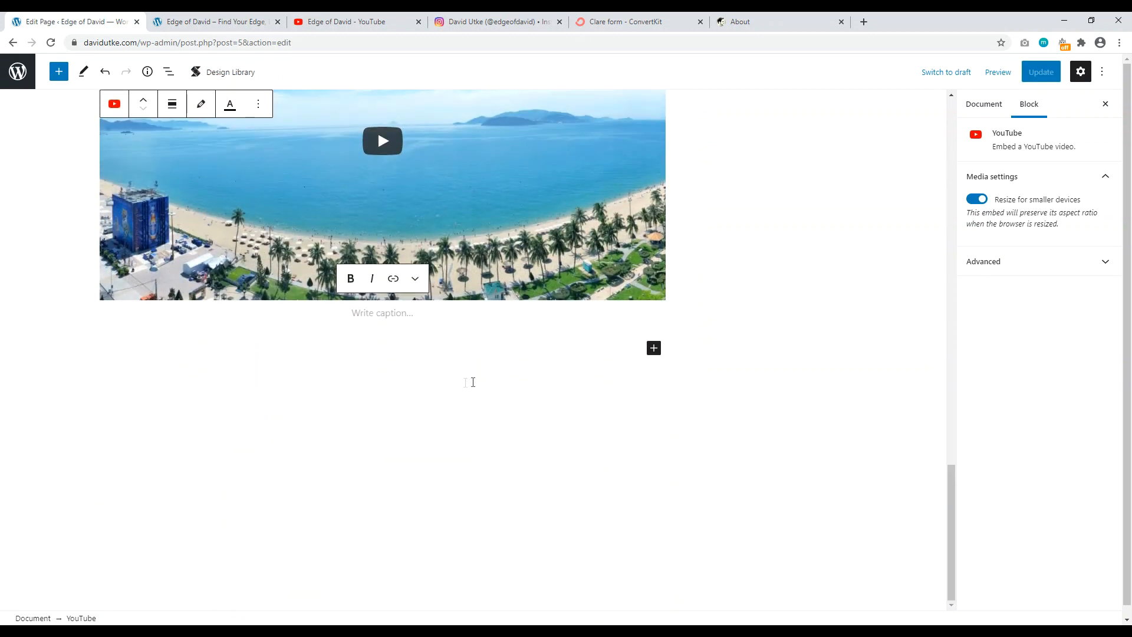
left_click(317, 368)
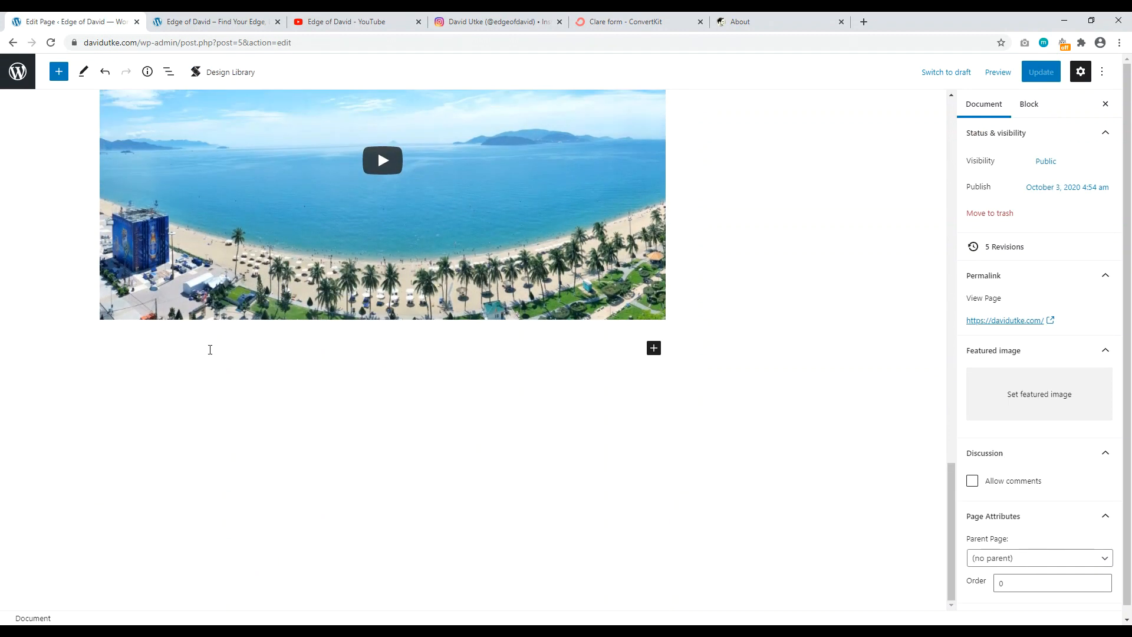
left_click(212, 349)
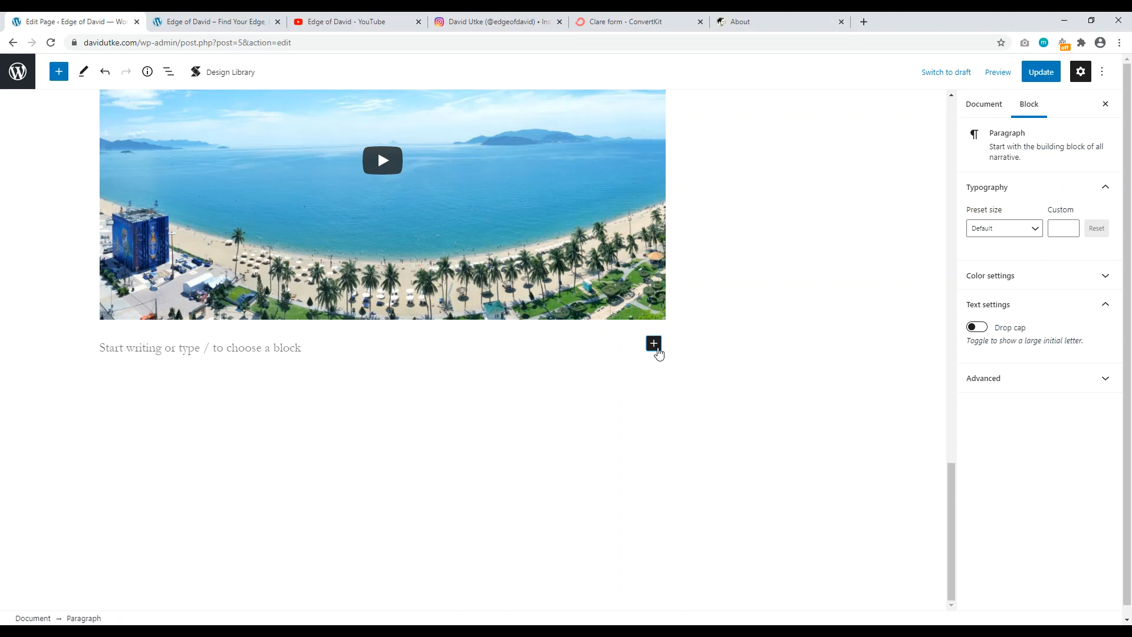
left_click(654, 345)
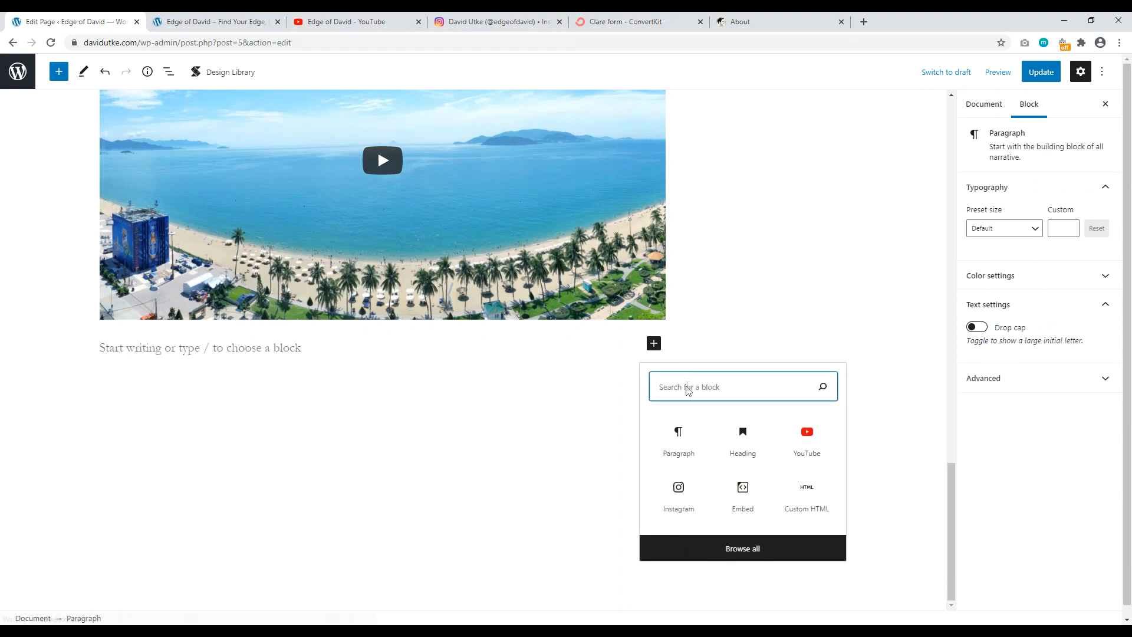
type("cover")
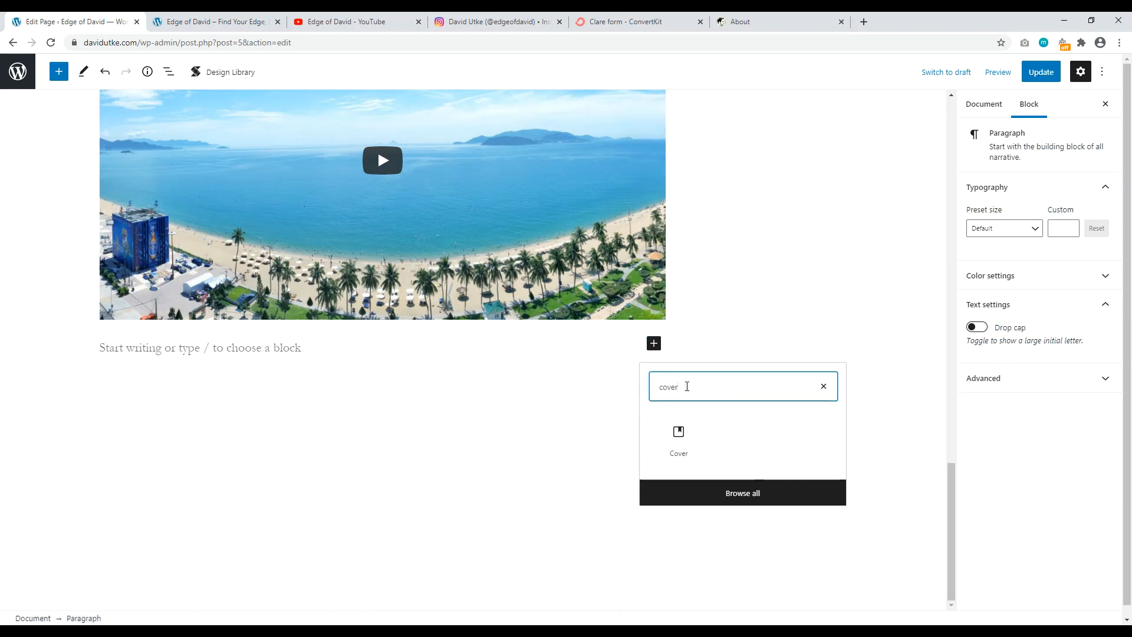
left_click(678, 441)
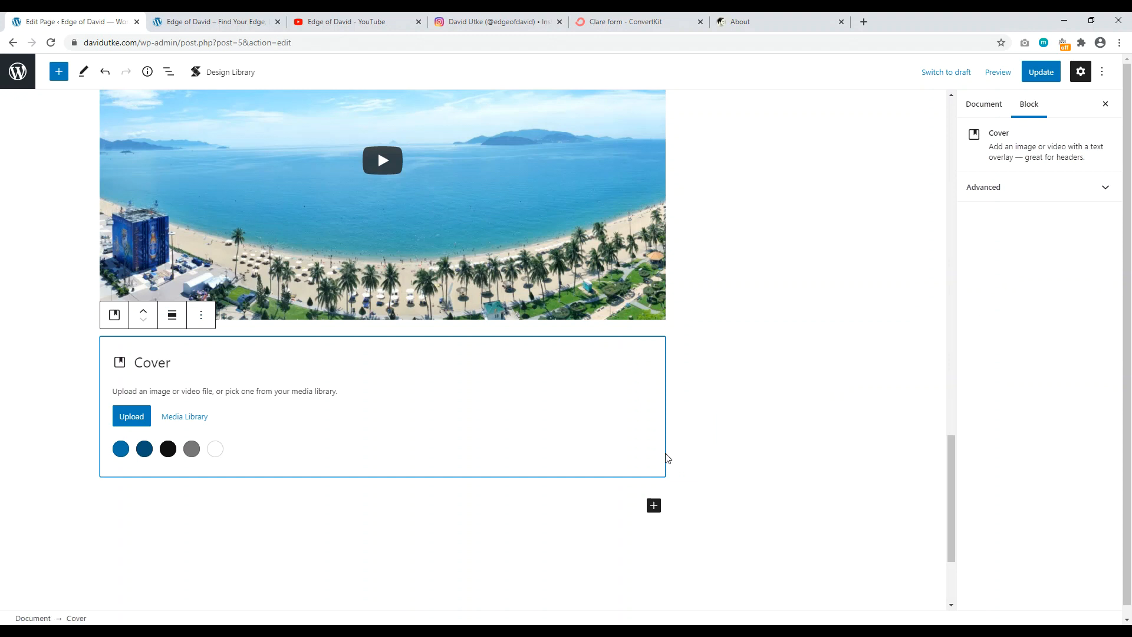
left_click(131, 417)
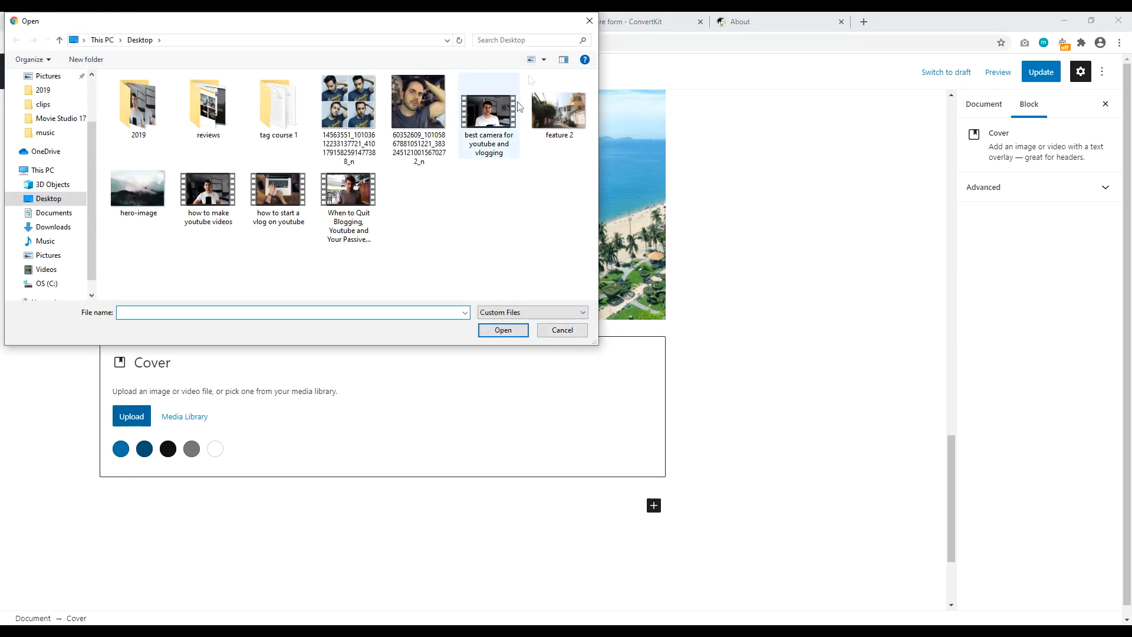
left_click(135, 187)
left_click(502, 330)
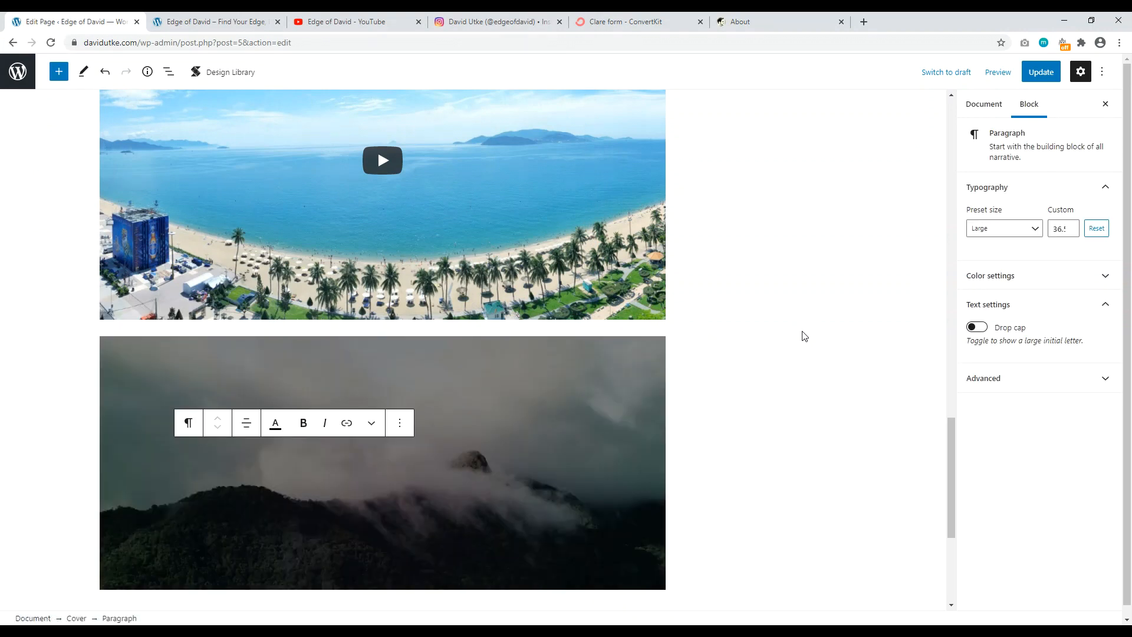
Step: Type 'Recently Published' as the cover's title text
left_click(748, 428)
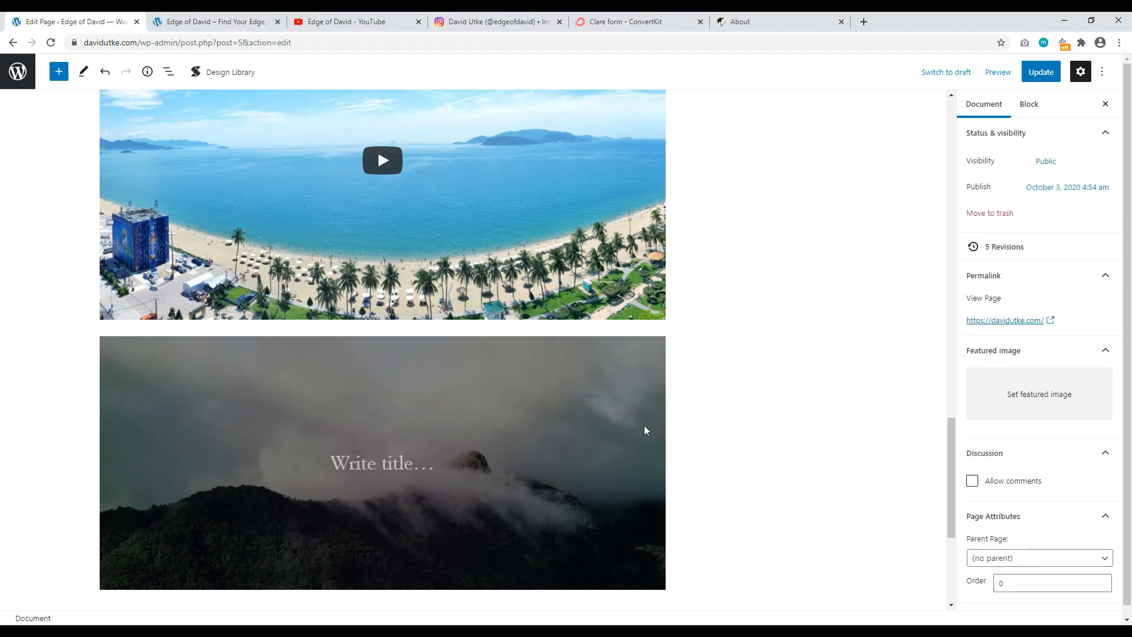
left_click(377, 459)
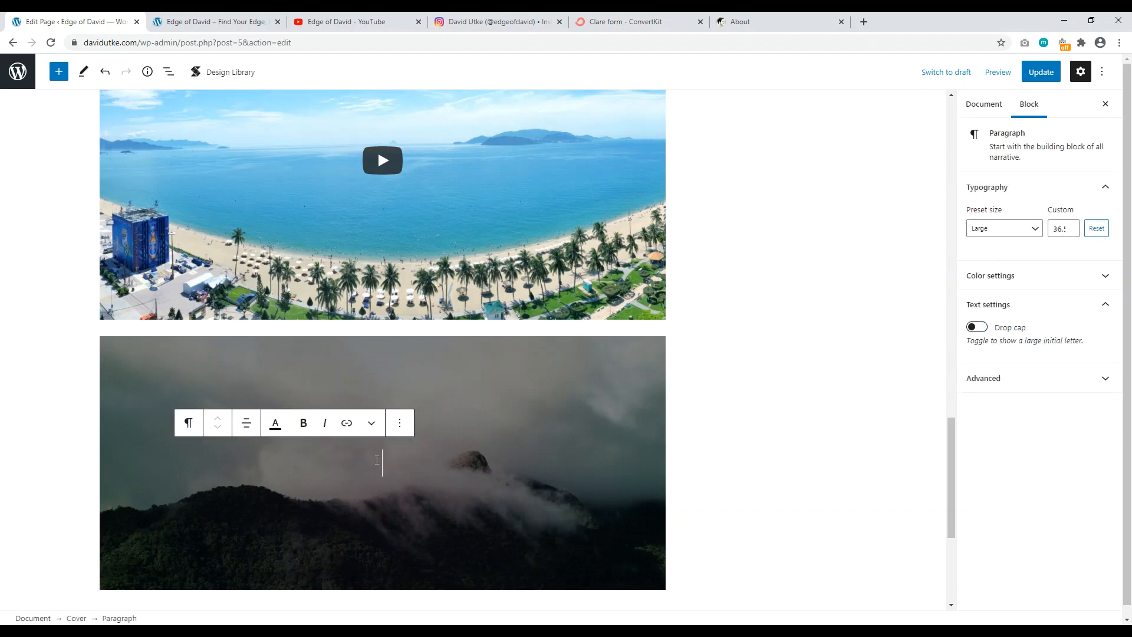
type("B")
key("BackSpace")
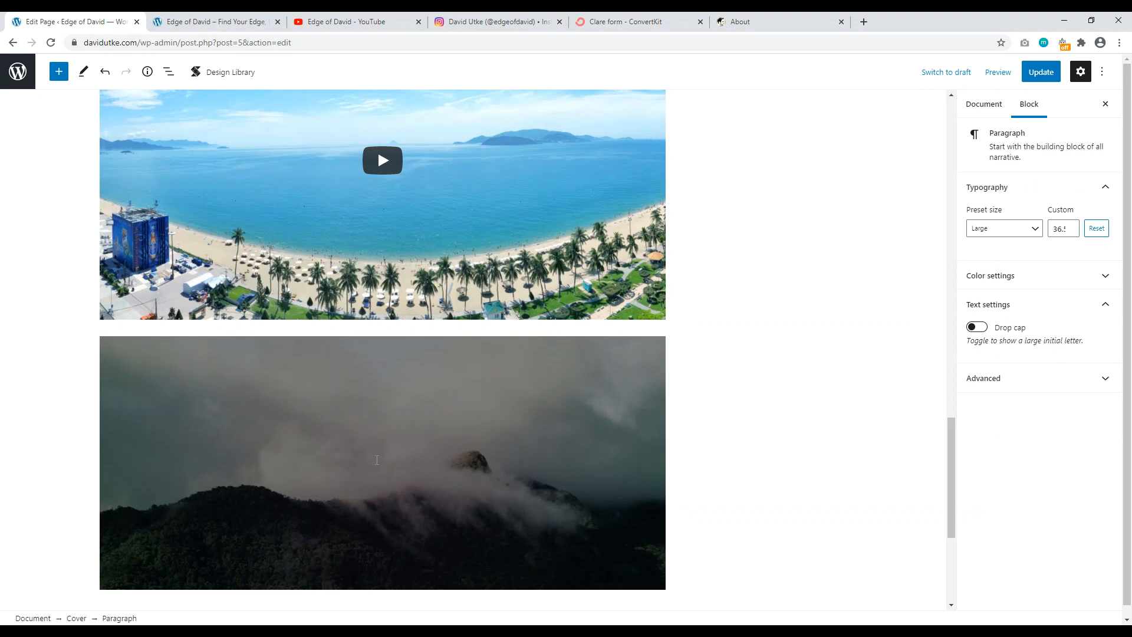
type("Recently Published")
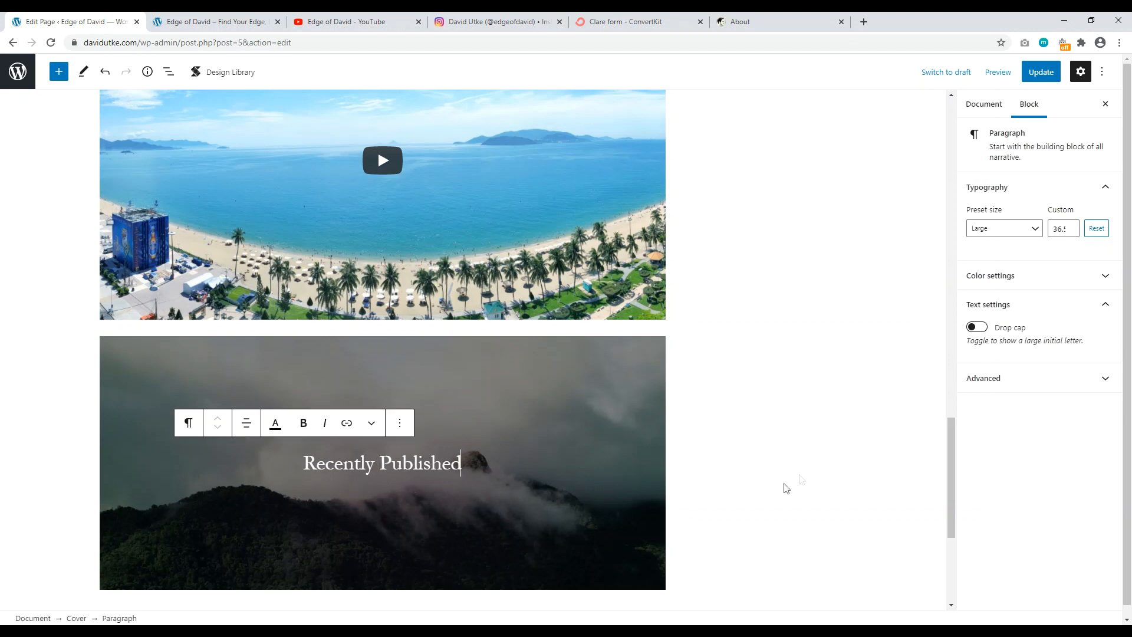
left_click(761, 480)
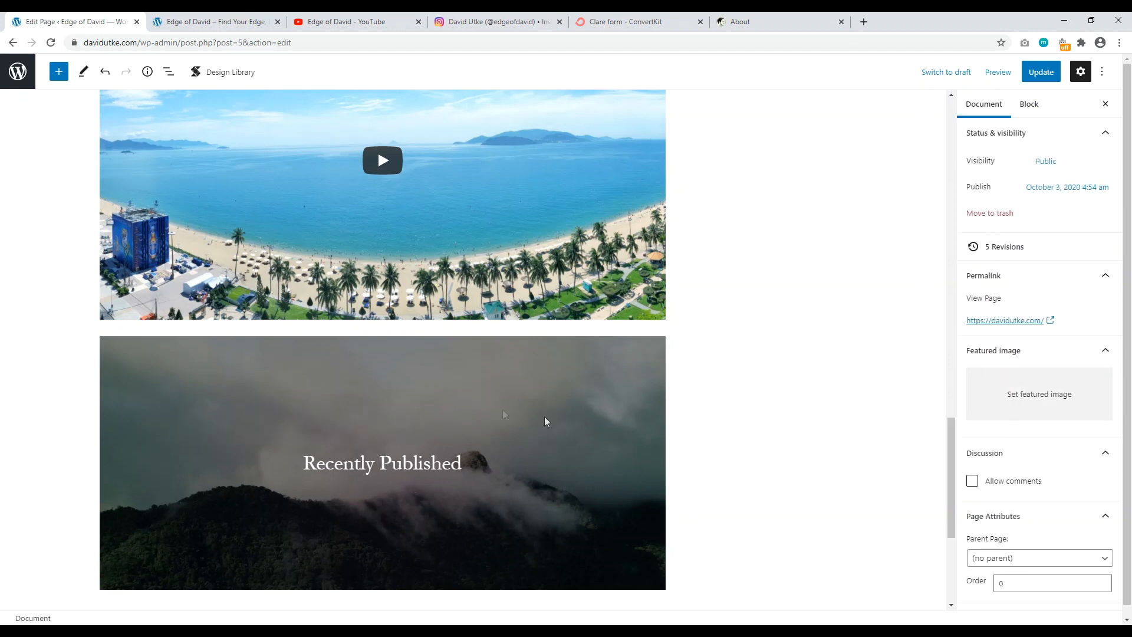
left_click(504, 458)
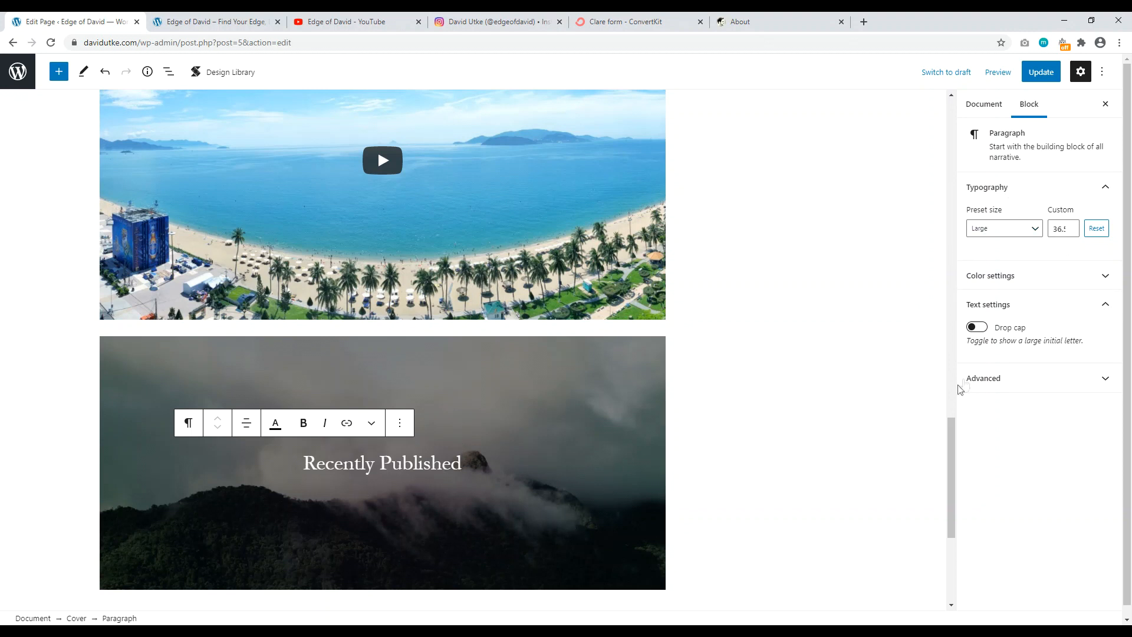
Step: Give the Recently Published title a custom bright blue background colour
left_click(978, 327)
left_click(1059, 274)
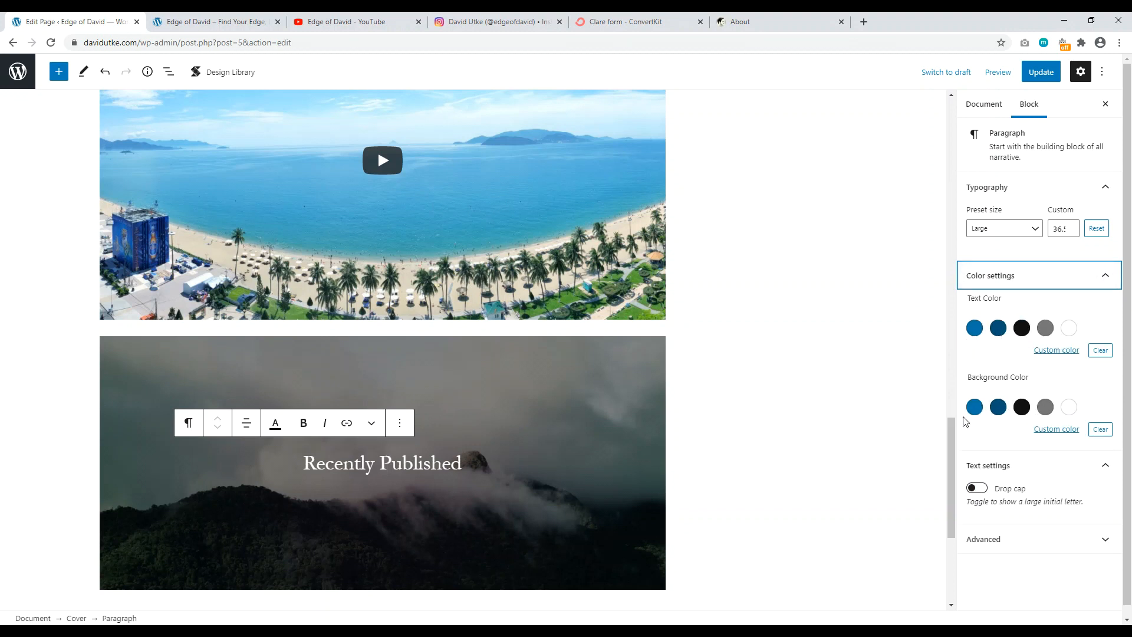
left_click(1064, 433)
left_click(1036, 489)
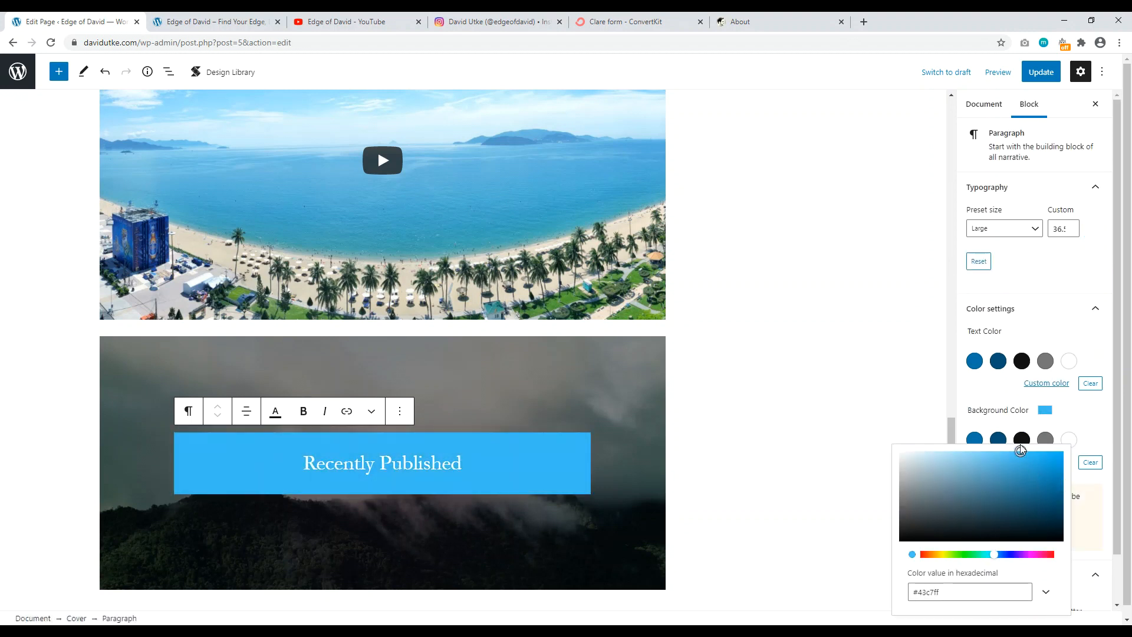
left_click_drag(1029, 458, 1031, 452)
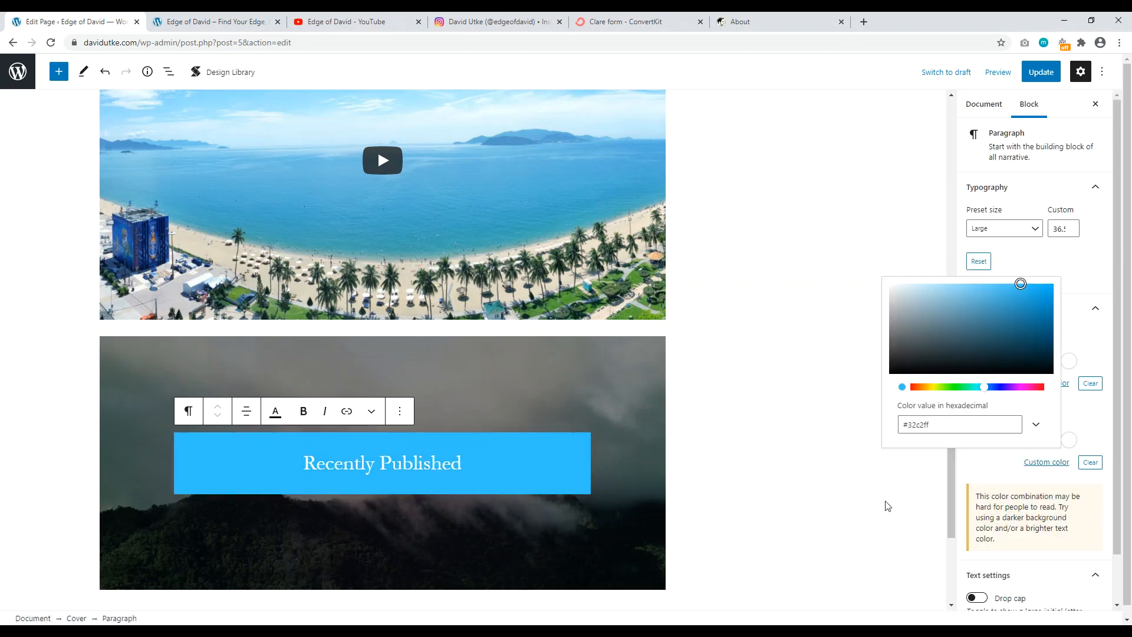
left_click(888, 506)
Step: Clear the title's text colour and background colour
left_click(501, 463)
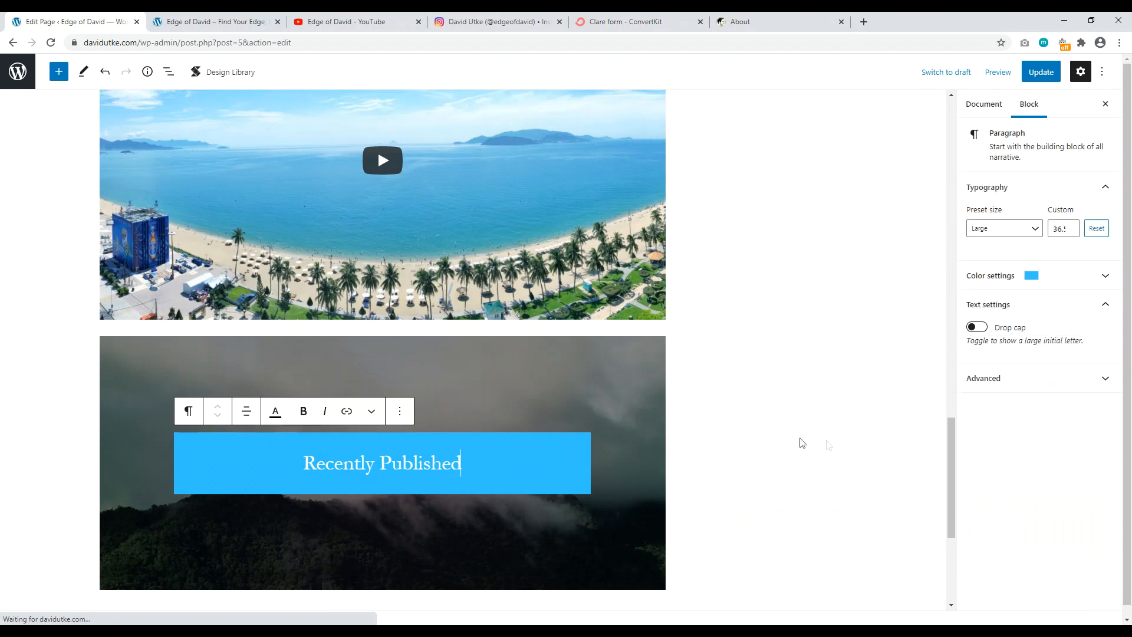
left_click(1056, 275)
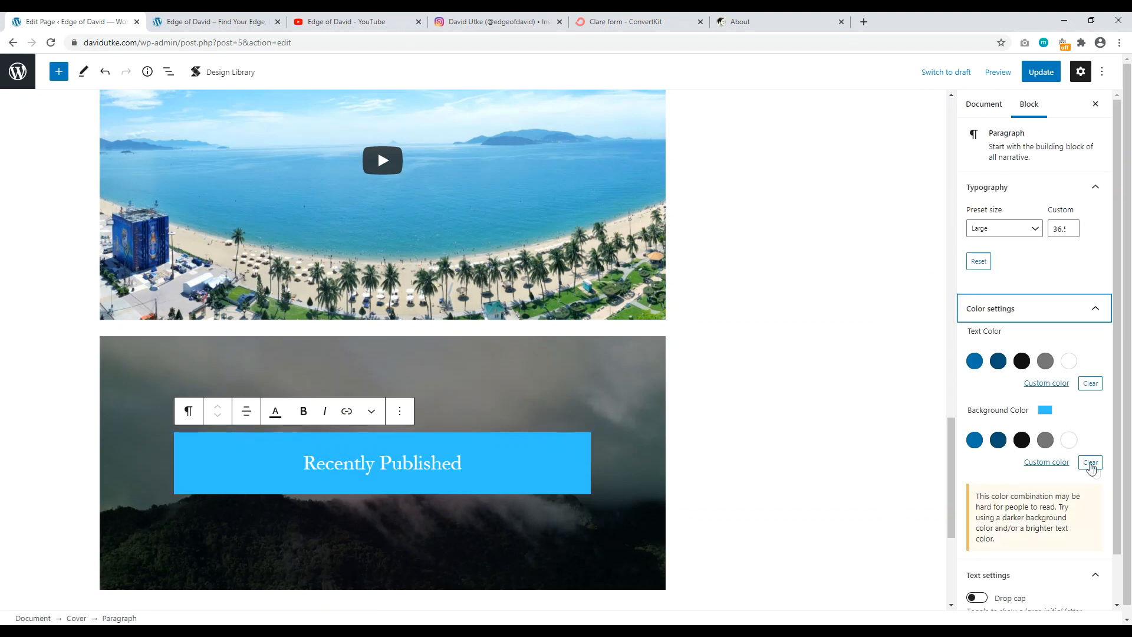
left_click(1091, 385)
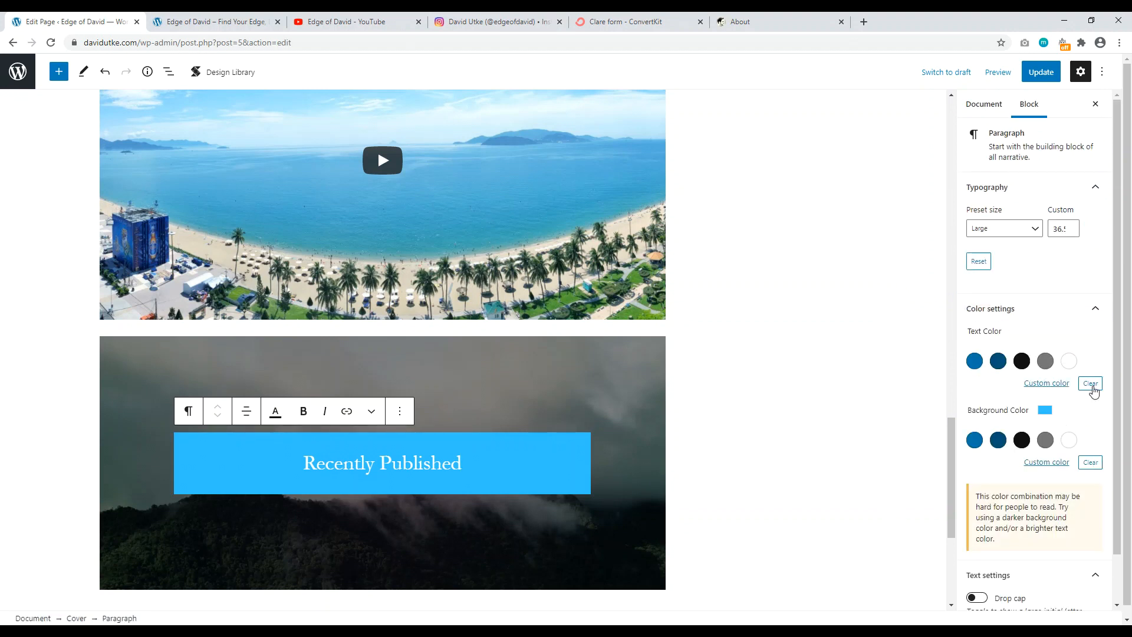
left_click(1091, 462)
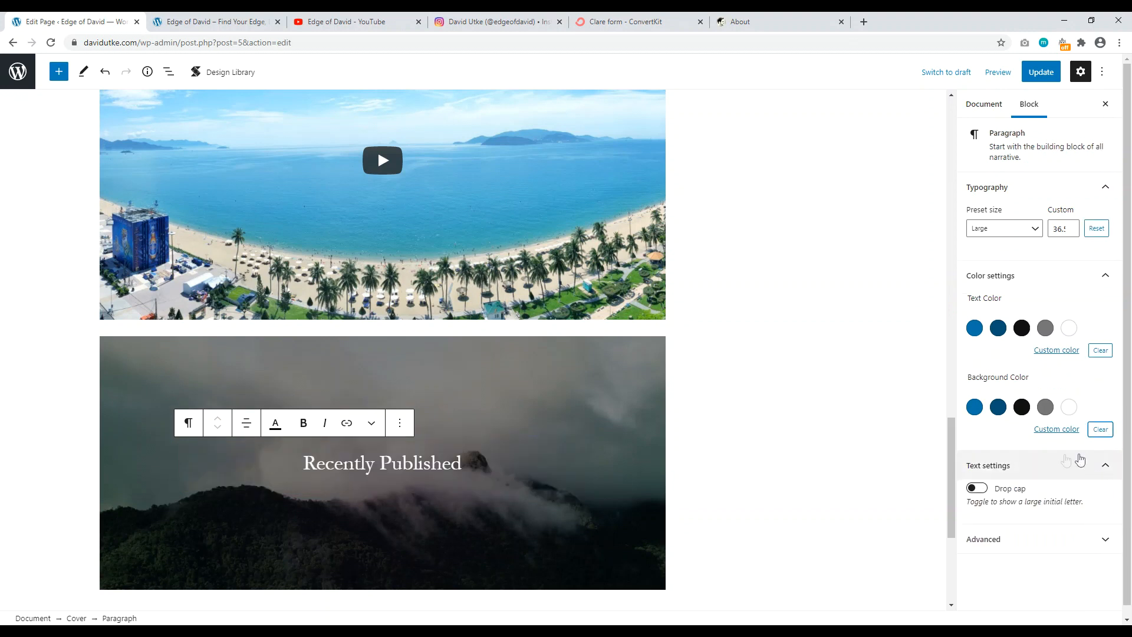
Step: Set the cover's overlay to a custom light blue, #58cdff
left_click(518, 420)
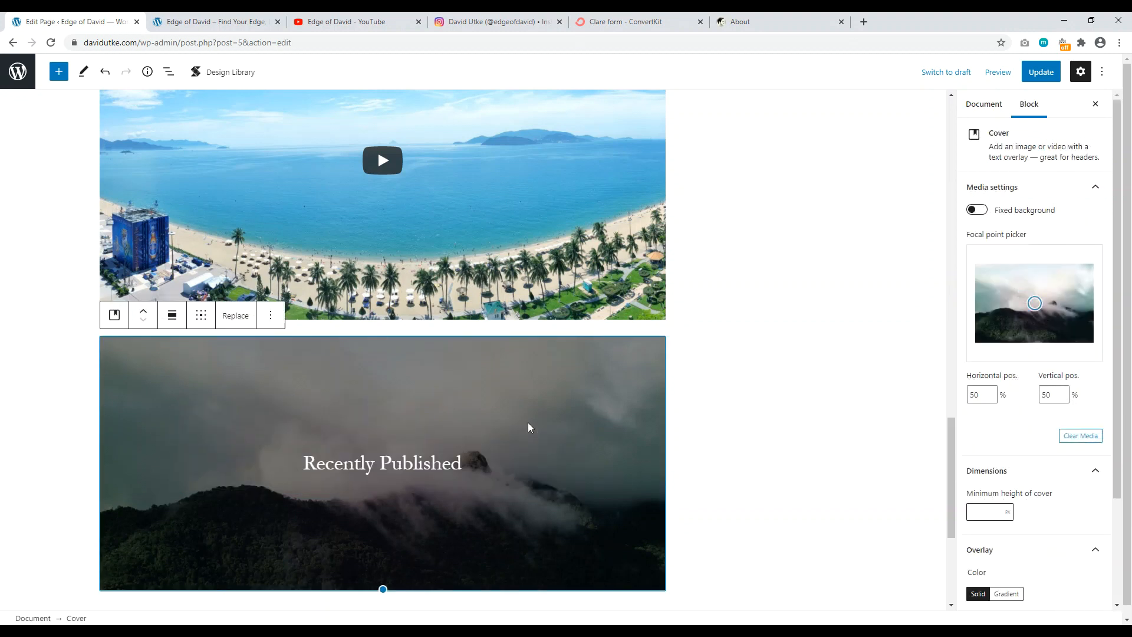
scroll(1036, 435, "down", 2)
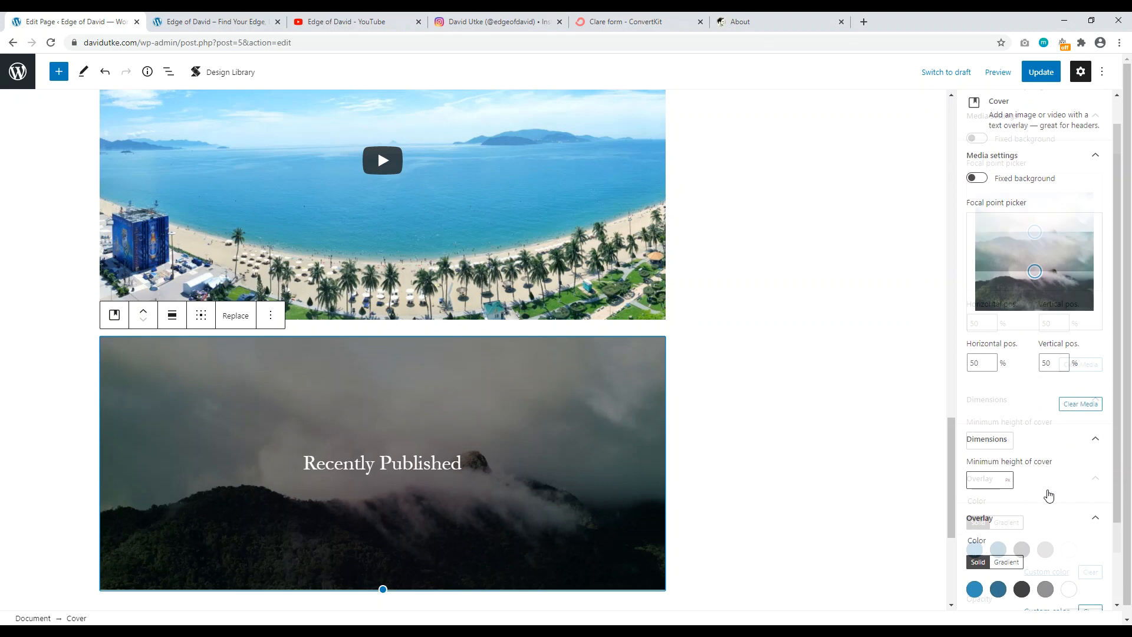
scroll(1026, 471, "down", 1)
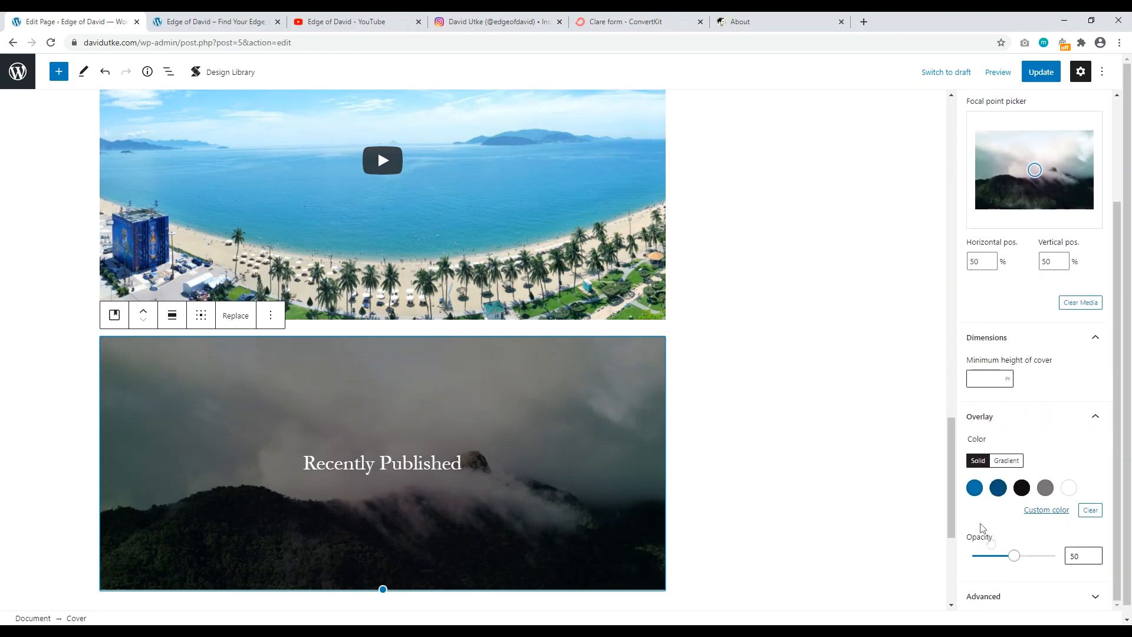
left_click(1038, 512)
left_click_drag(1016, 394, 985, 336)
left_click(425, 471)
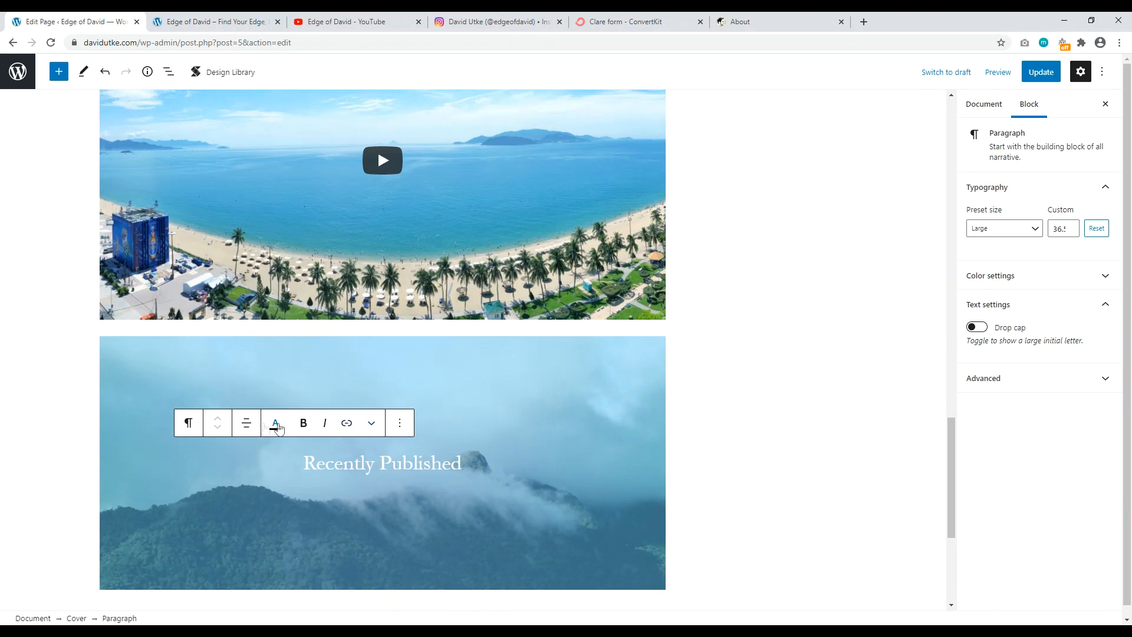
Step: Stretch the Recently Published cover block to full width
left_click(244, 425)
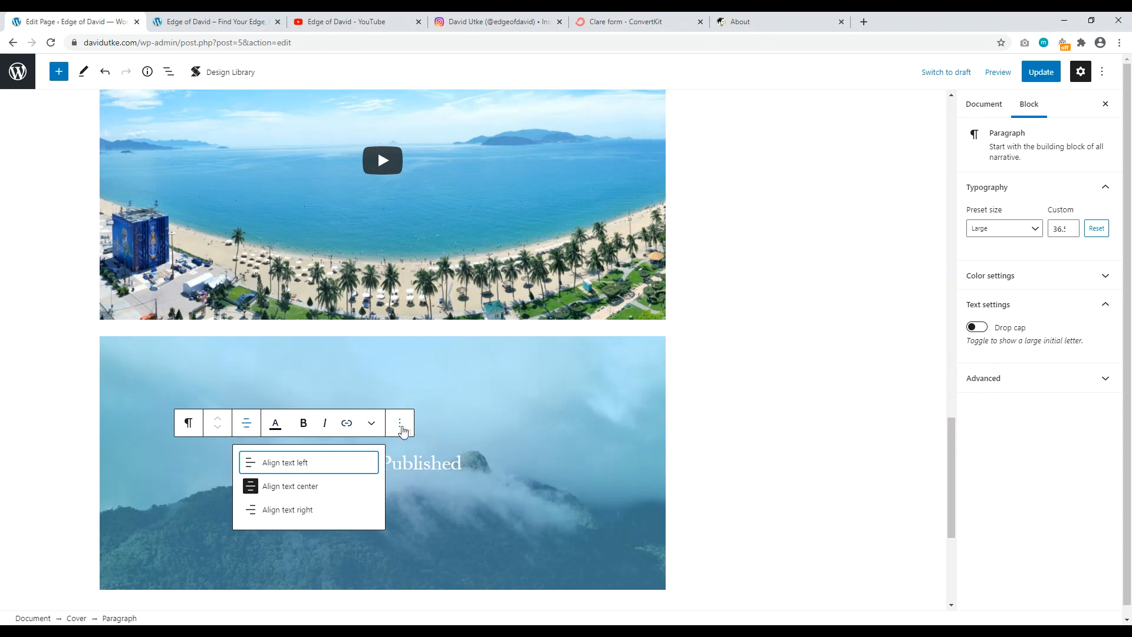
left_click(402, 427)
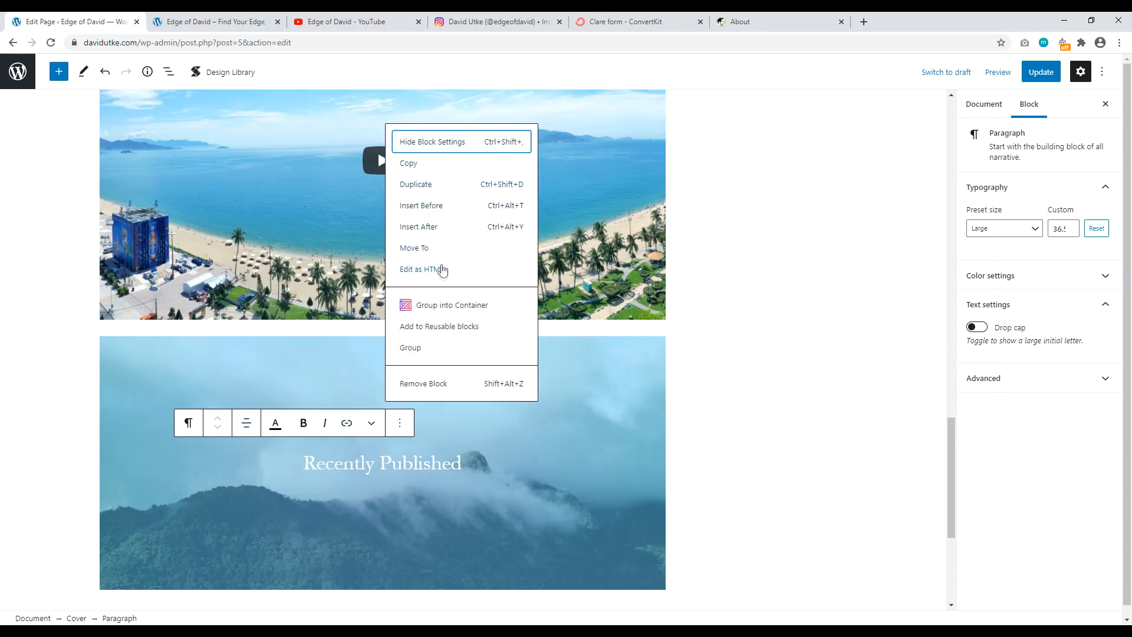
left_click(389, 466)
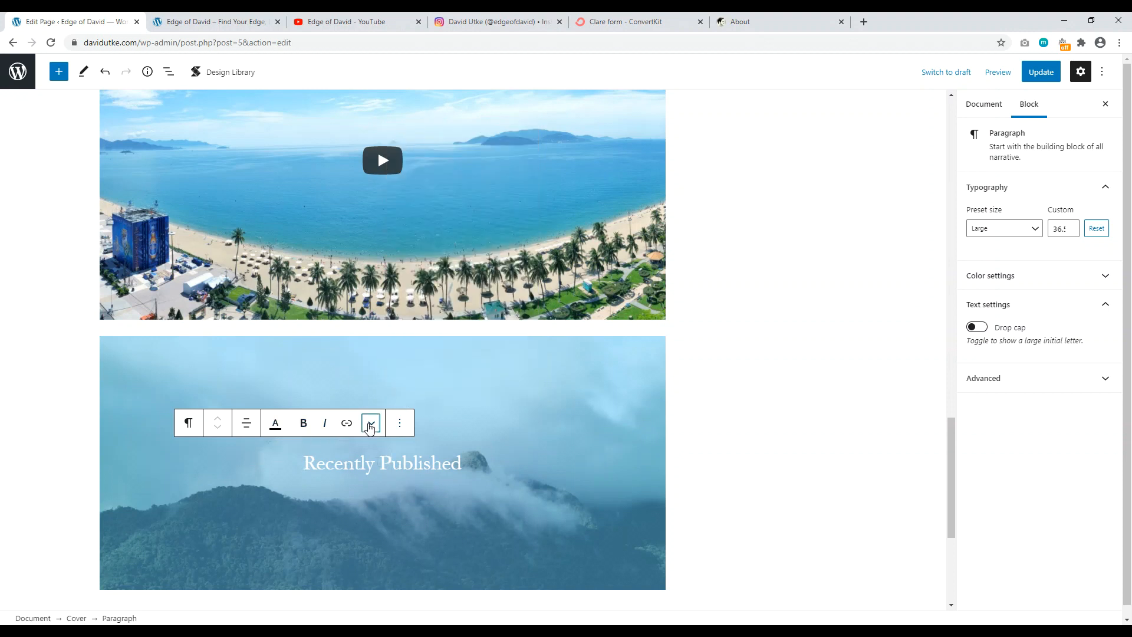
left_click(371, 423)
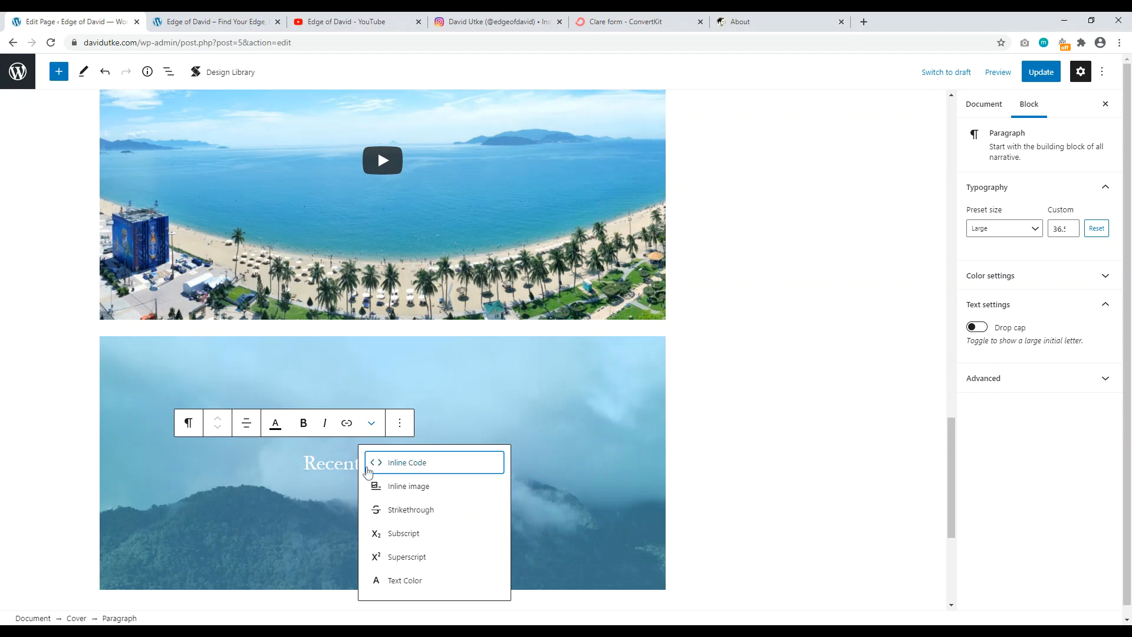
left_click(158, 467)
left_click(163, 467)
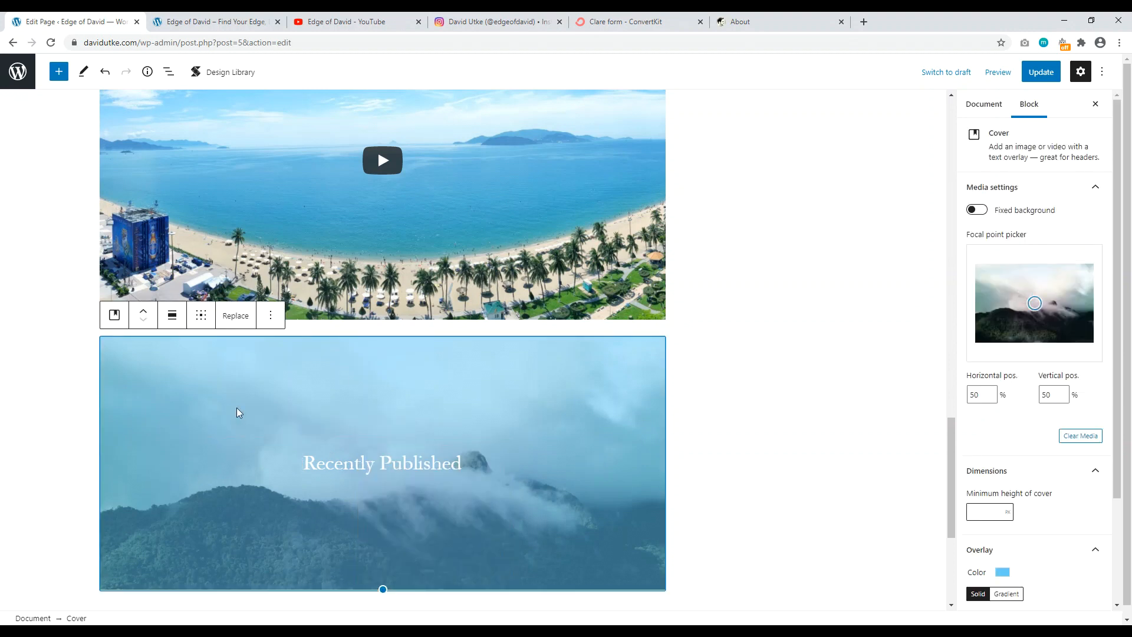
left_click(171, 317)
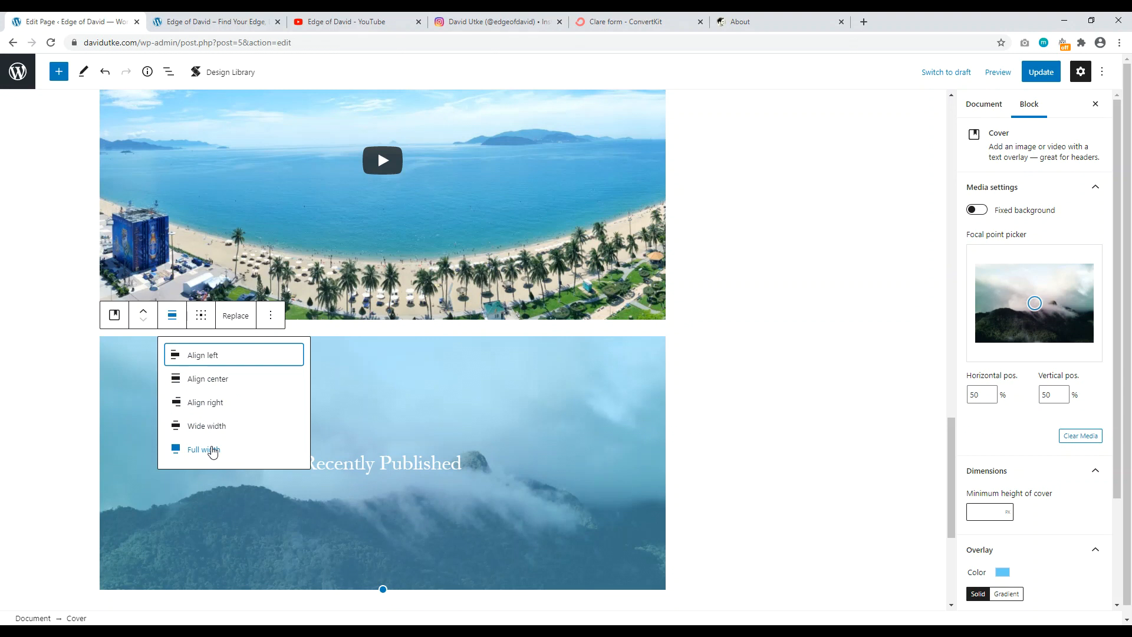
left_click(204, 449)
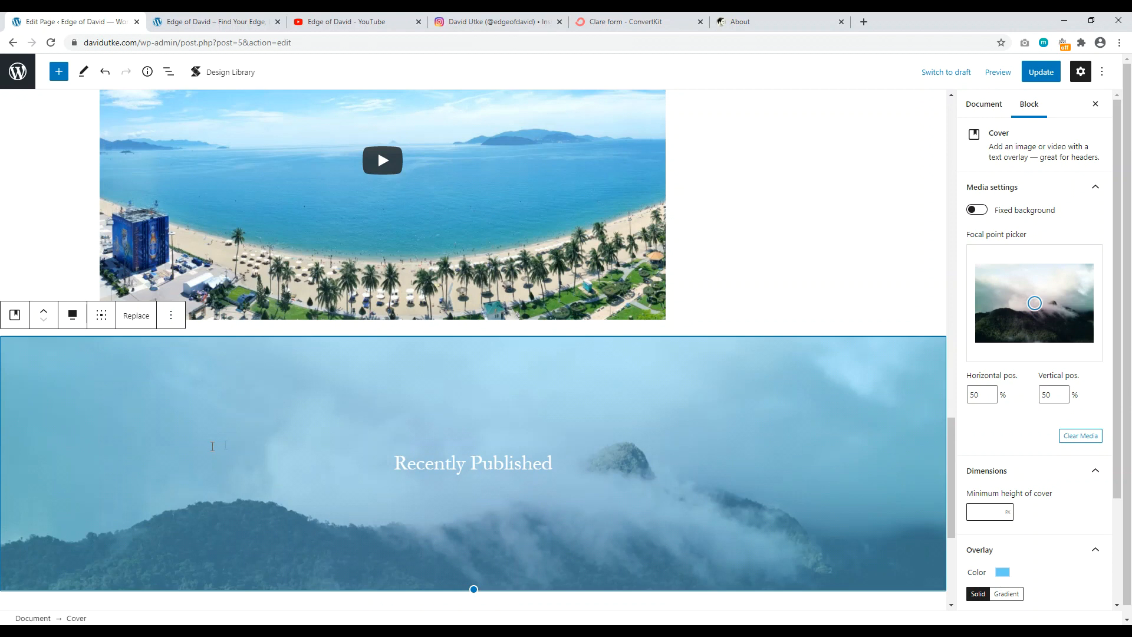
Step: Turn on Fixed background for the cover so the mountain image stays put while scrolling
left_click(429, 453)
left_click(518, 405)
scroll(617, 297, "down", 3)
scroll(613, 330, "up", 3)
left_click(979, 211)
scroll(678, 318, "down", 3)
scroll(670, 334, "down", 2)
scroll(670, 335, "up", 5)
scroll(669, 335, "down", 5)
scroll(669, 335, "up", 5)
scroll(725, 311, "down", 3)
scroll(631, 334, "down", 3)
scroll(631, 334, "up", 5)
scroll(598, 347, "down", 4)
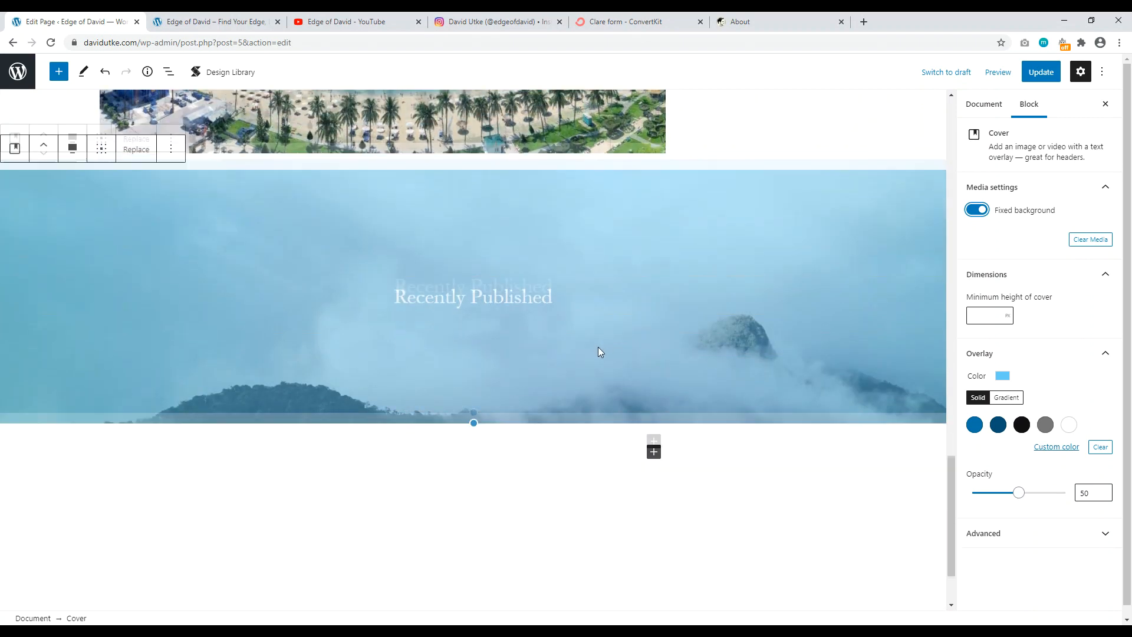
scroll(598, 347, "up", 5)
scroll(613, 348, "down", 2)
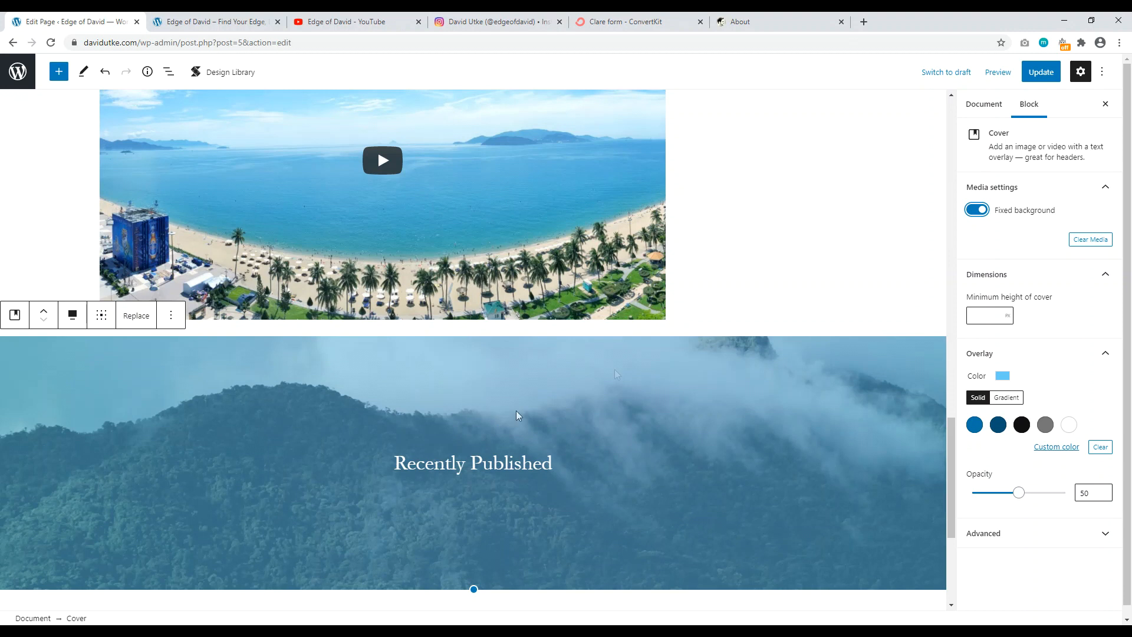
Step: Update the page, then reload the live homepage to view the full-width Recently Published cover
left_click(1040, 71)
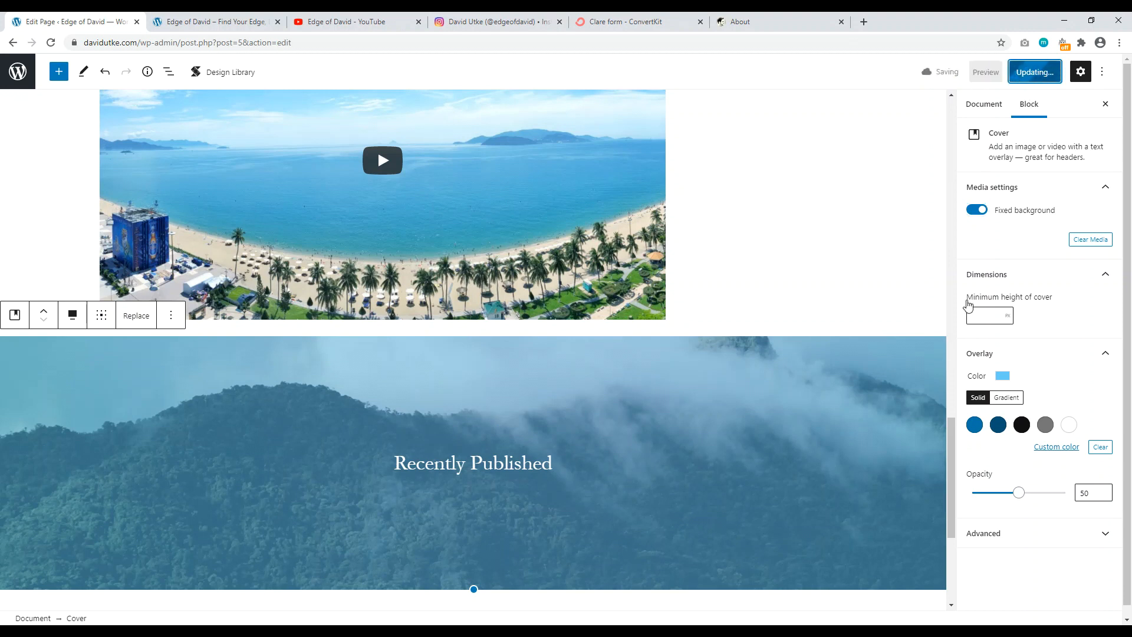
left_click(195, 24)
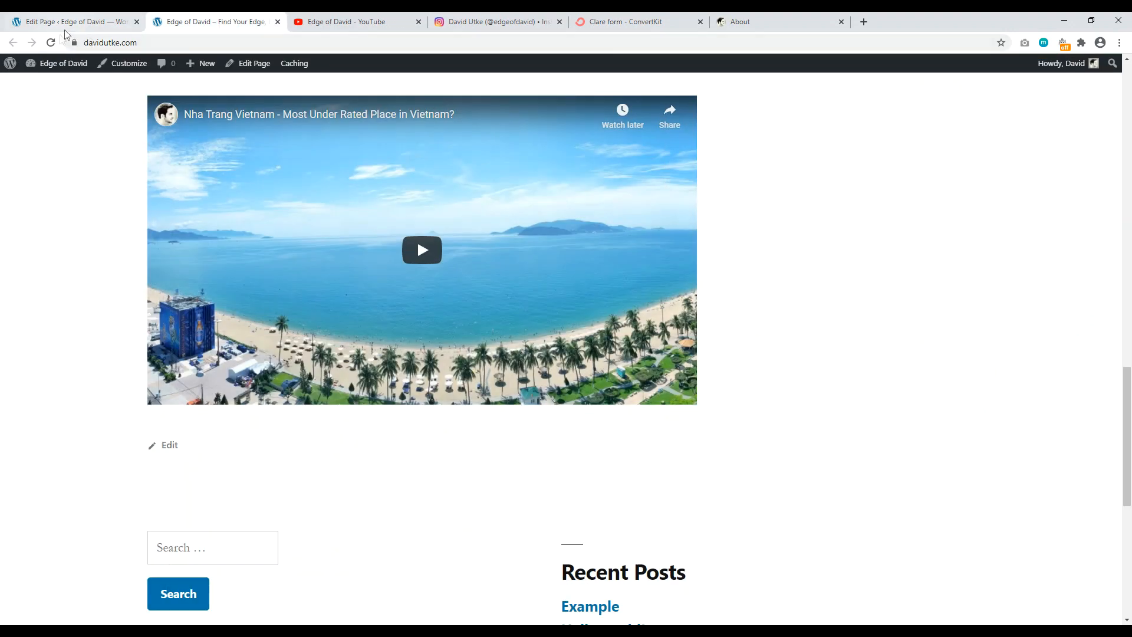
left_click(51, 45)
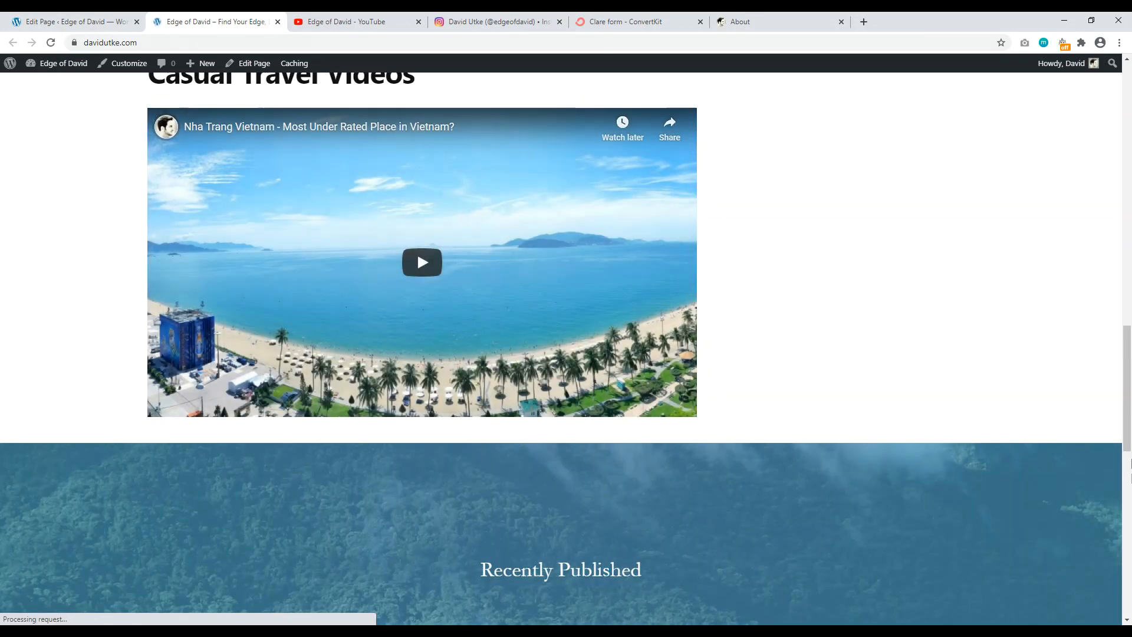
left_click_drag(1130, 378, 1128, 493)
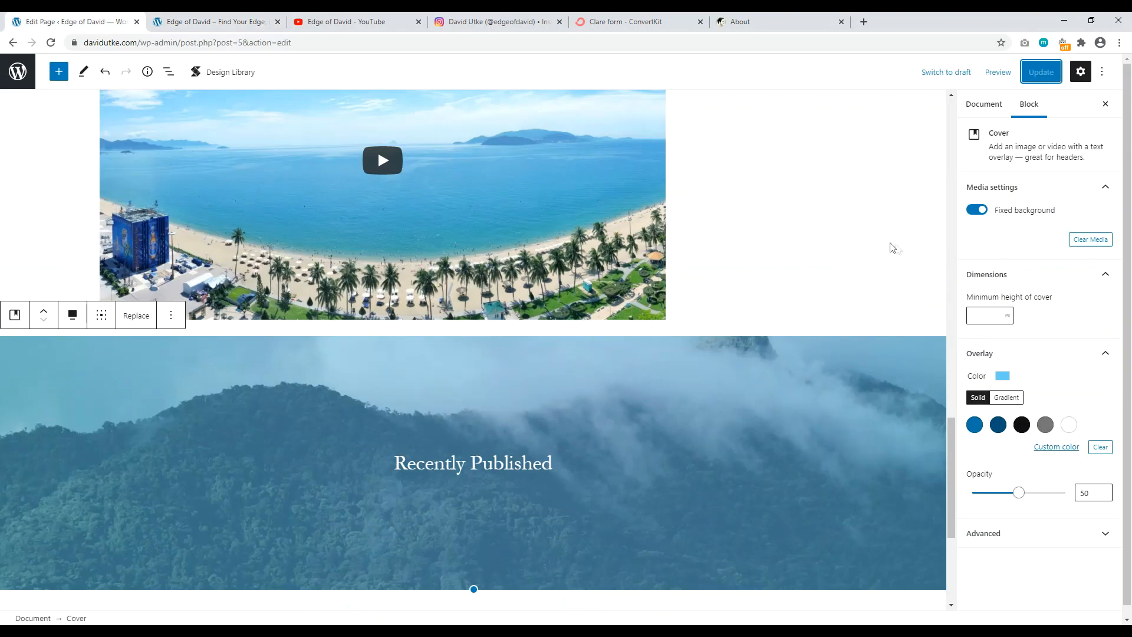
left_click_drag(948, 430, 949, 493)
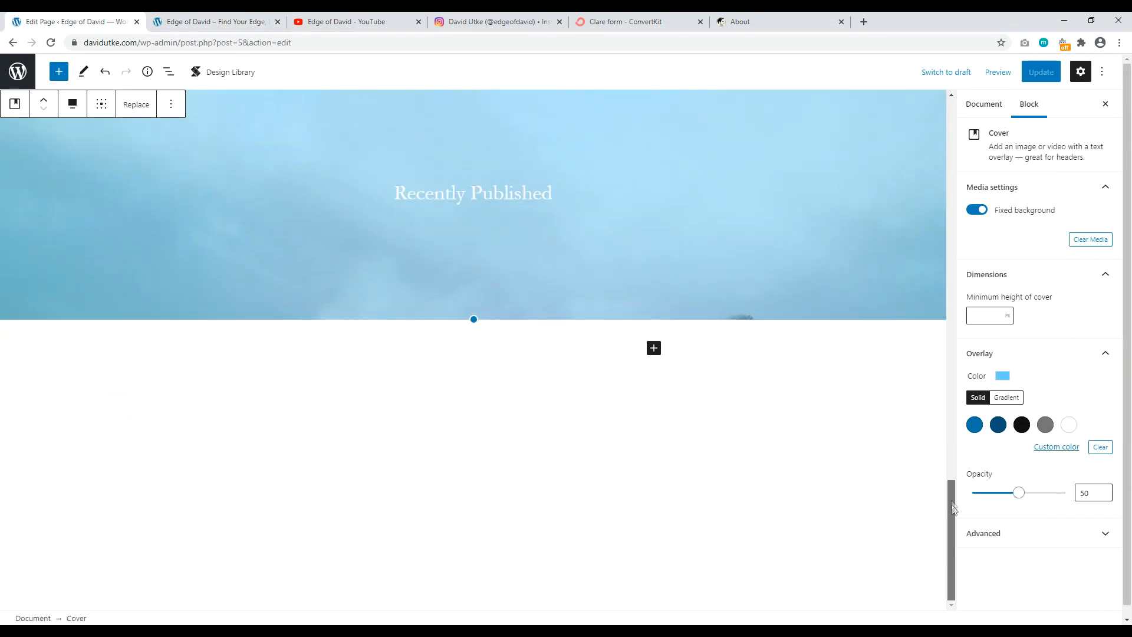
Step: Insert a Posts block below the Recently Published cover by searching 'pos'
left_click(420, 369)
left_click(417, 356)
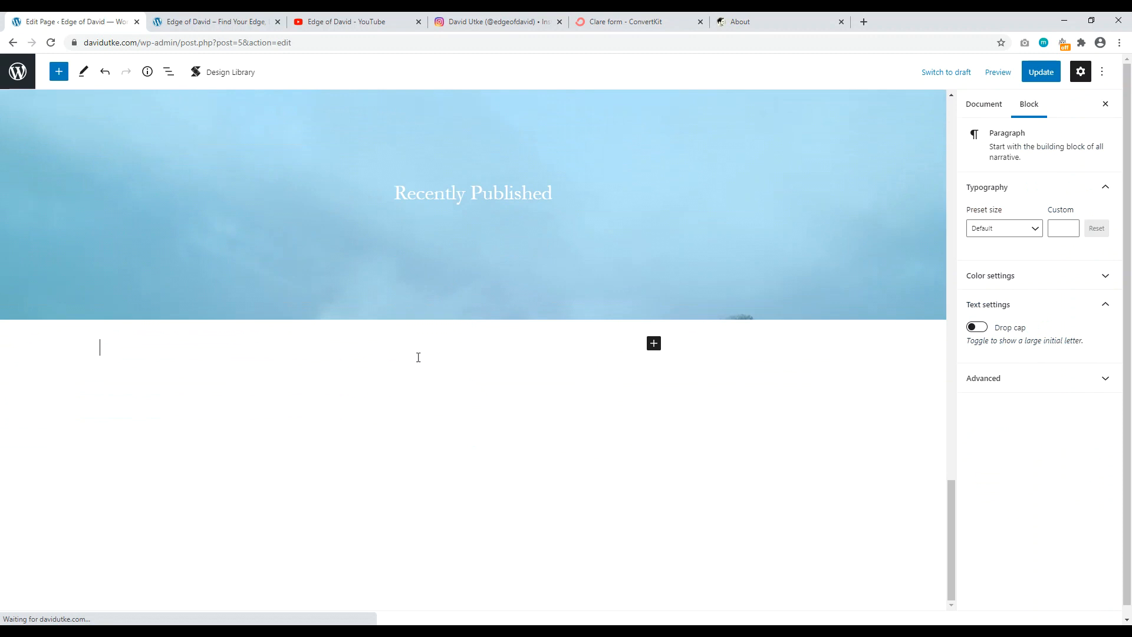
left_click(654, 347)
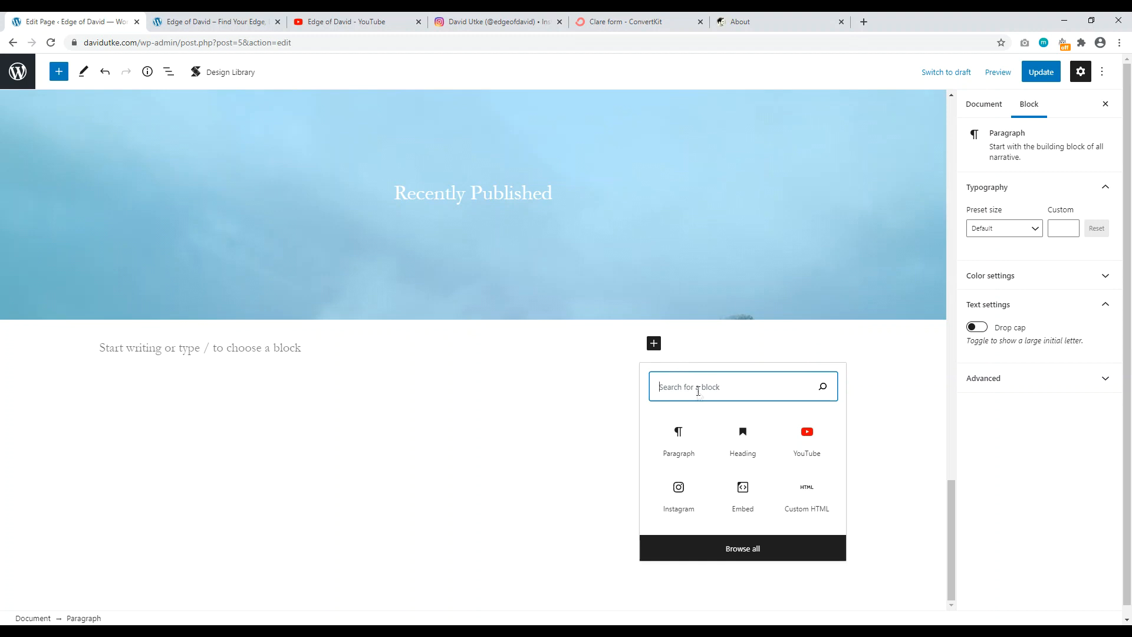
type("post")
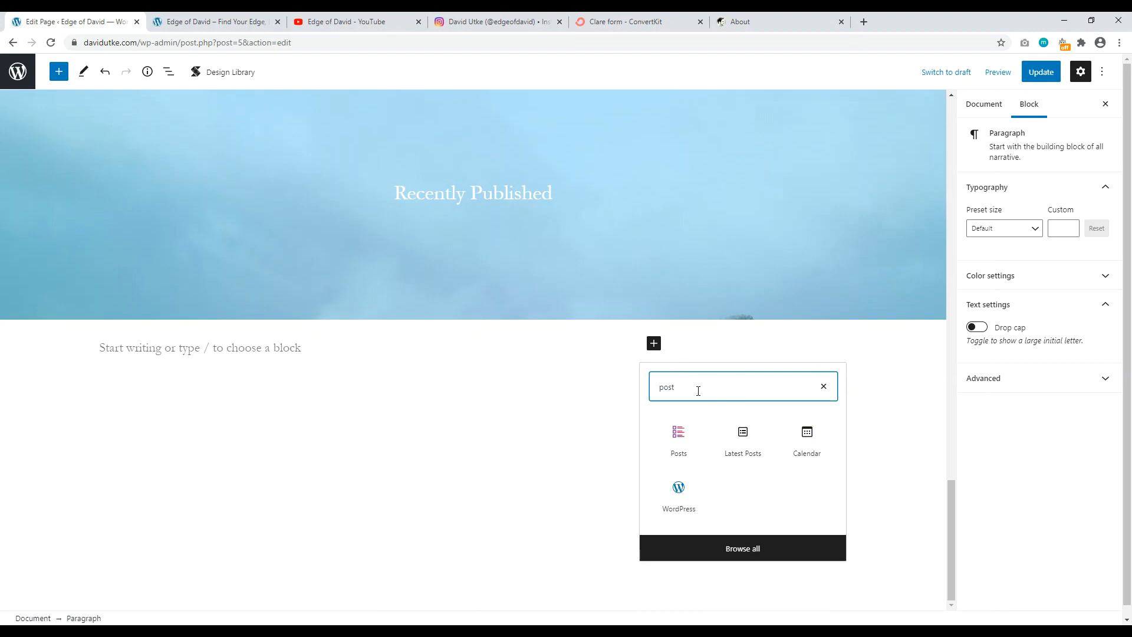
left_click(679, 442)
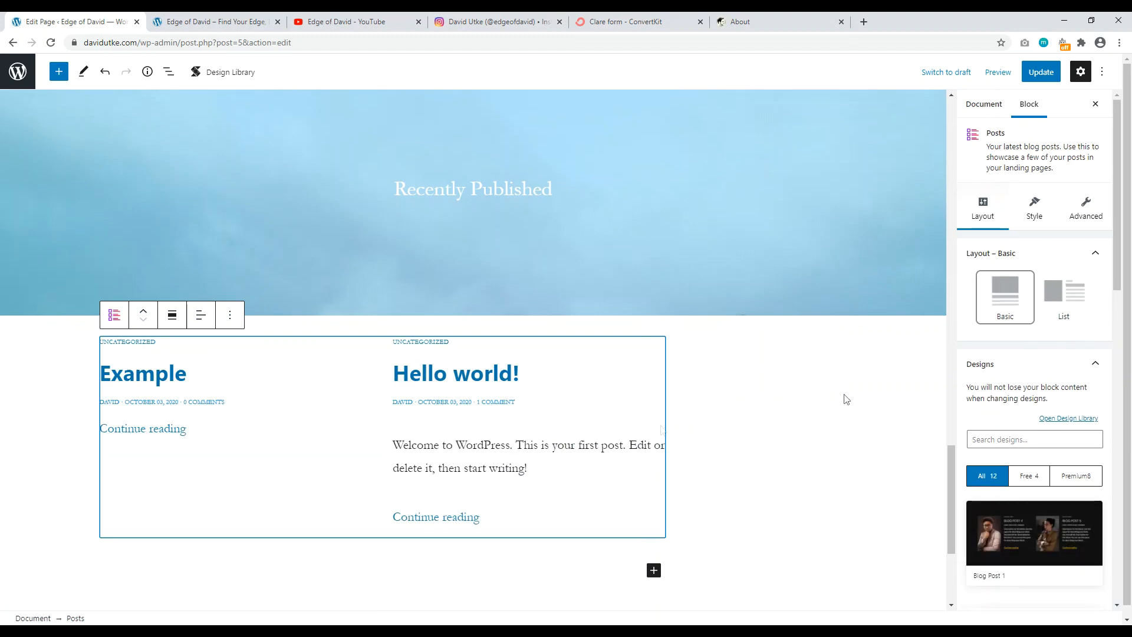
Step: Give the Posts block the Blog Post 4 design and update the page
scroll(1041, 365, "down", 6)
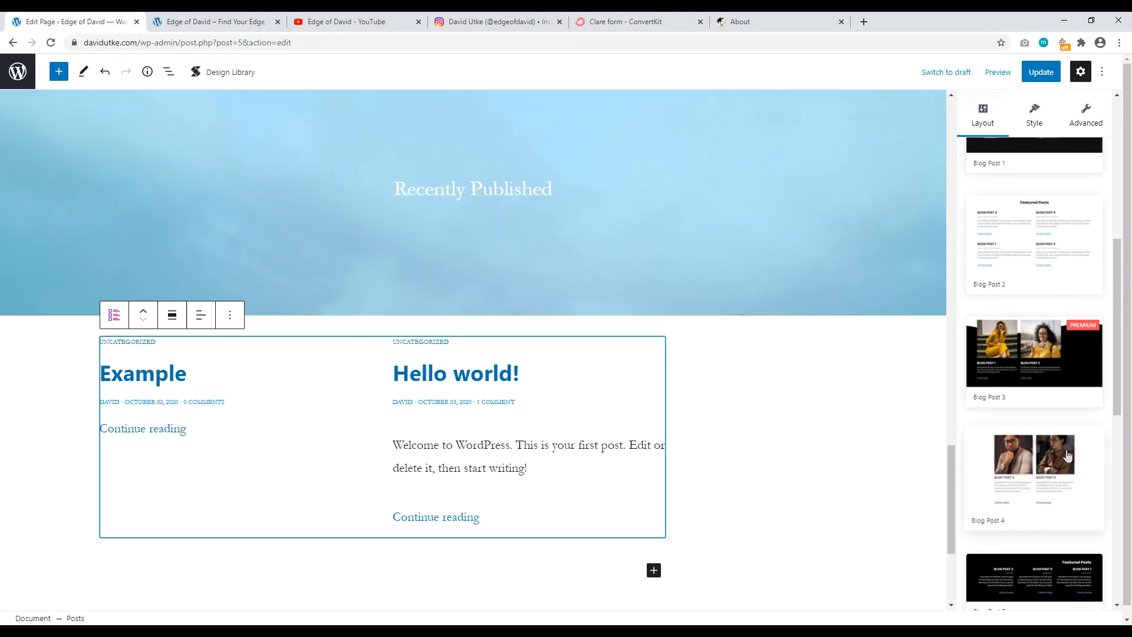
left_click(1046, 477)
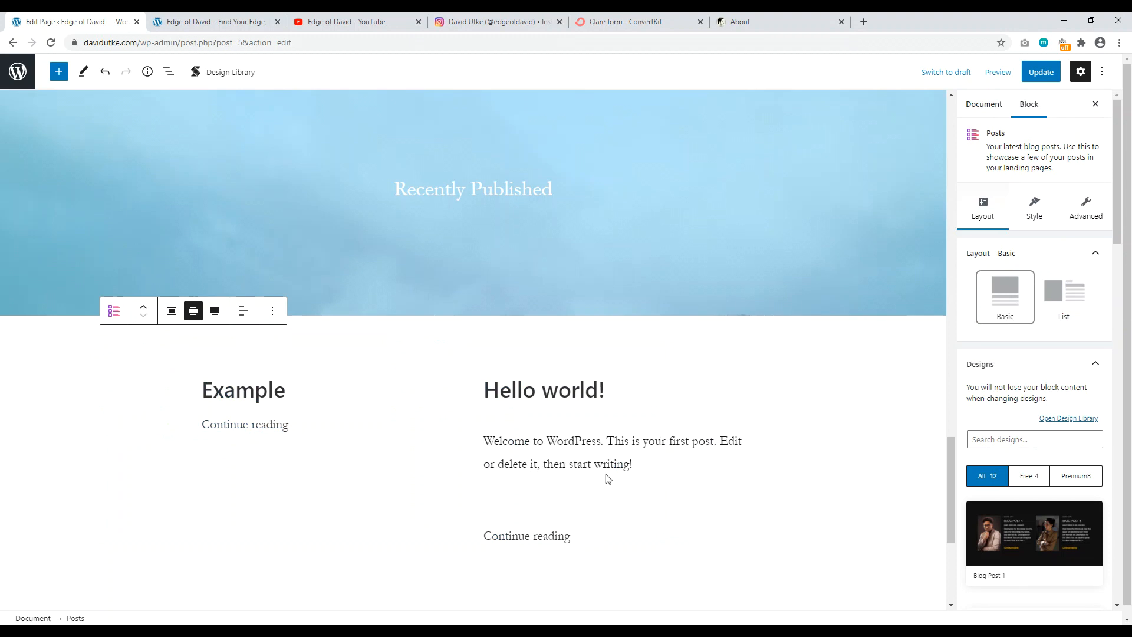
scroll(623, 459, "down", 1)
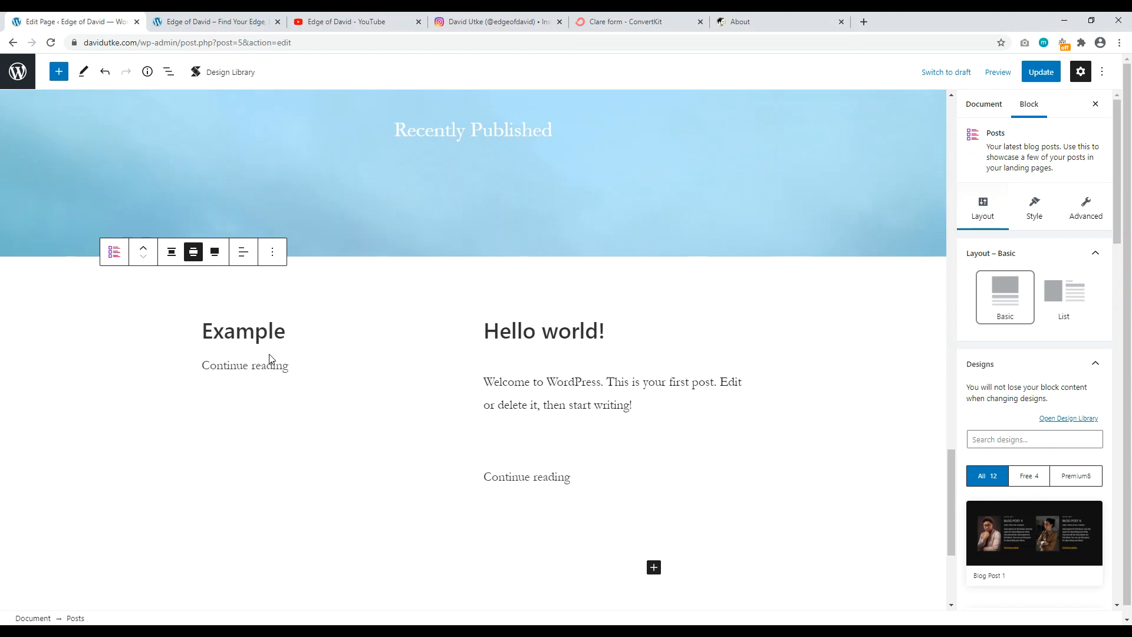
left_click(1049, 73)
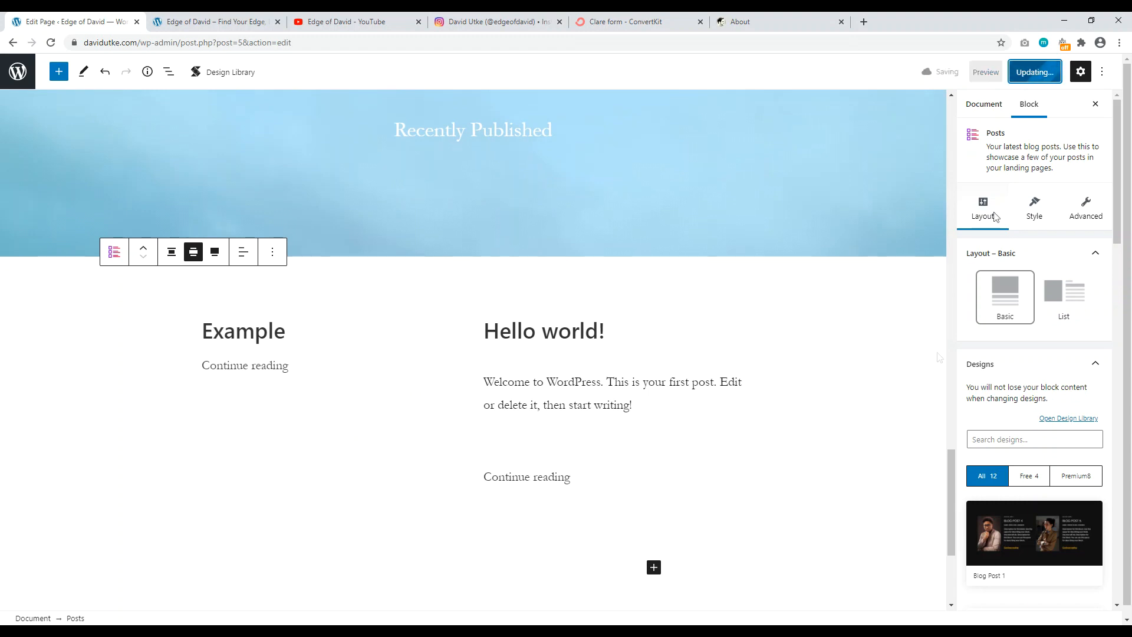
Step: Reload the live site to check the new posts grid
key("ctrl+Tab")
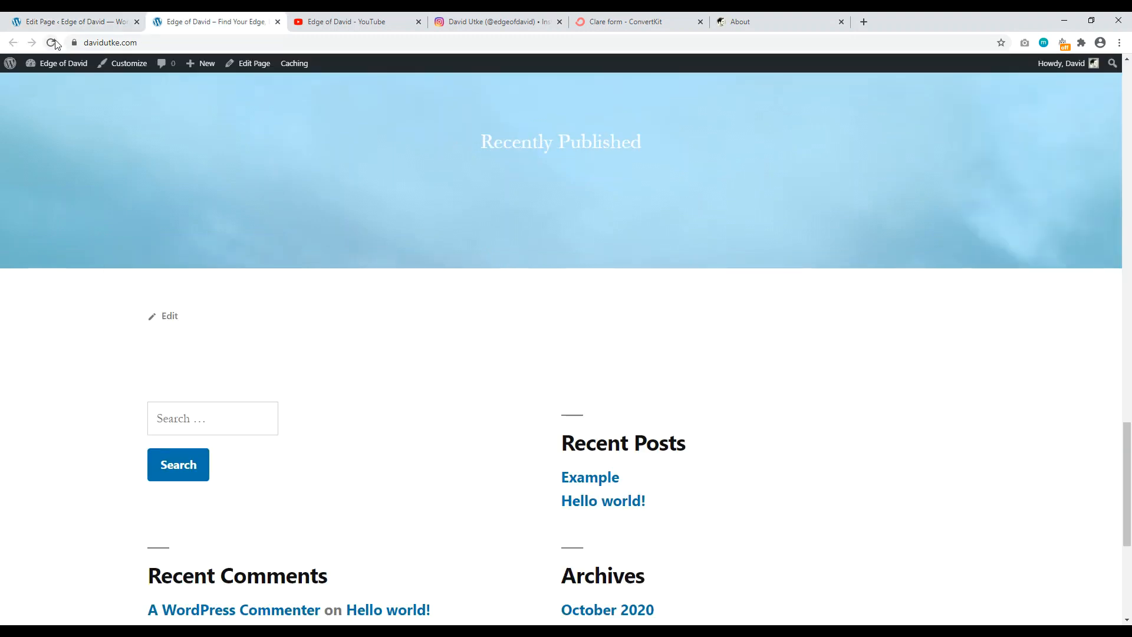
left_click(52, 43)
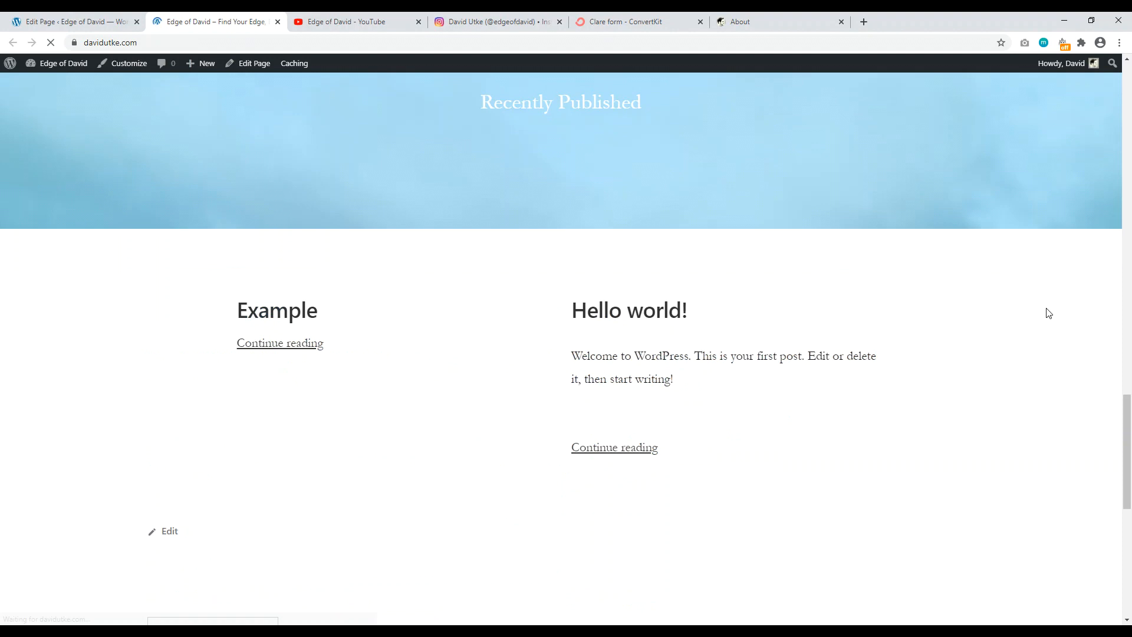
mouse_move(1131, 433)
left_mouse_down()
mouse_move(1131, 353)
mouse_move(1131, 446)
left_mouse_up()
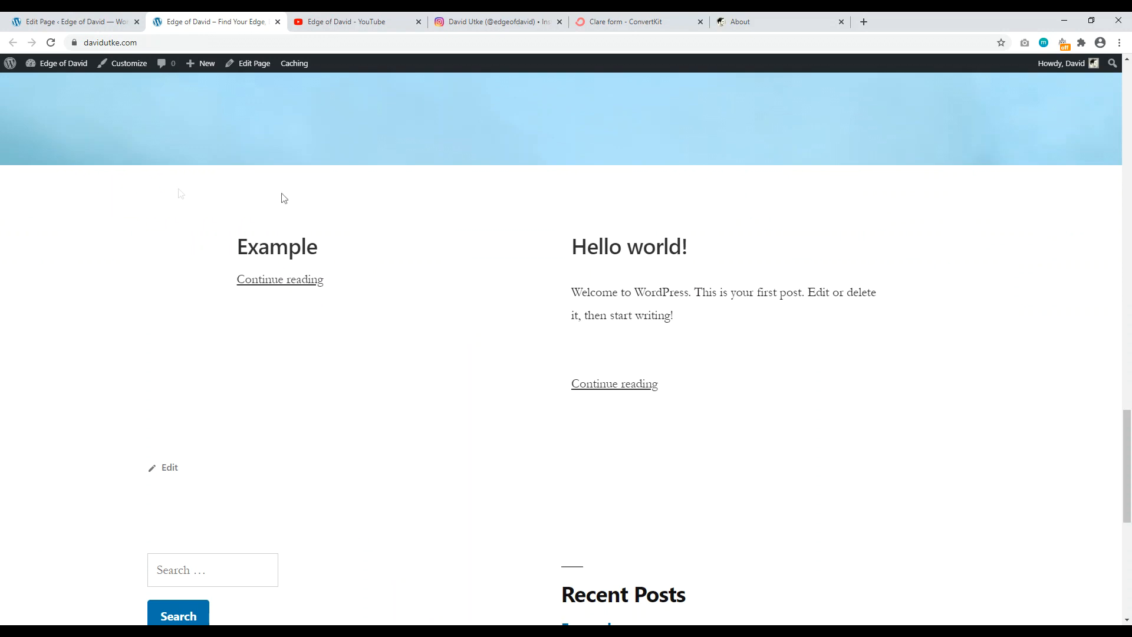
left_click(73, 21)
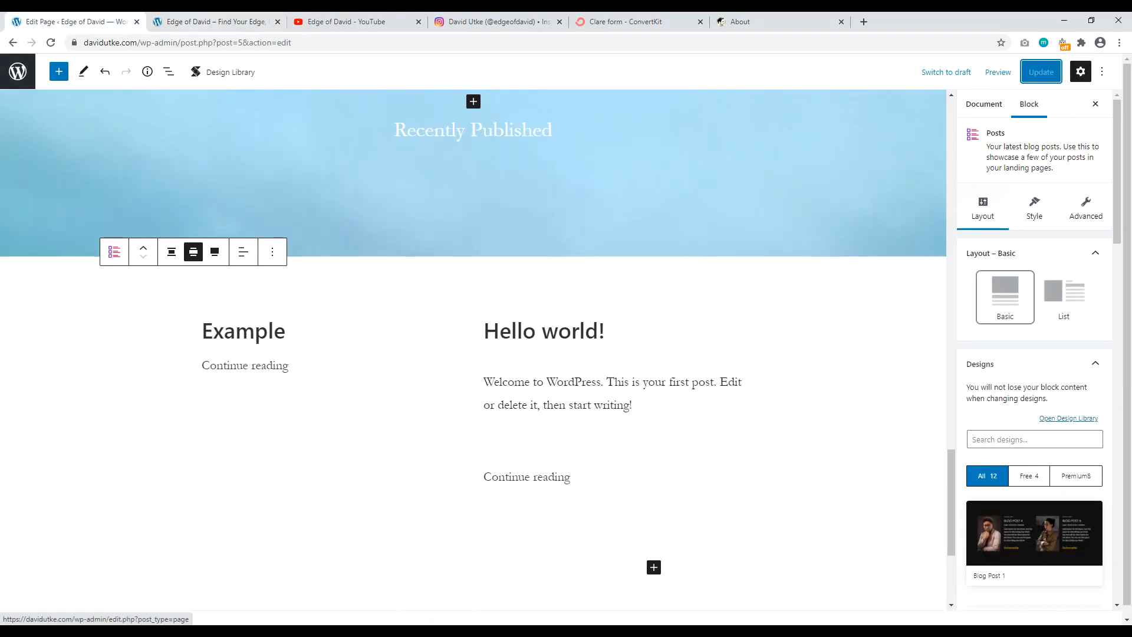
key("ctrl+Tab")
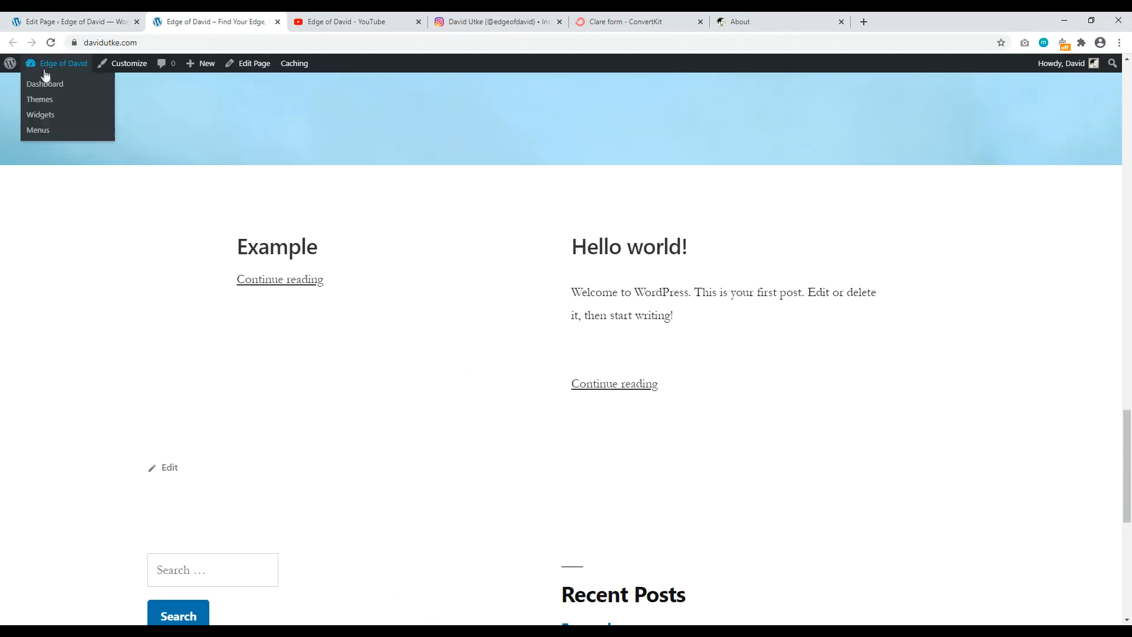
Step: From Dashboard > Posts, open the Example and Hello world! posts in new tabs
left_click(45, 84)
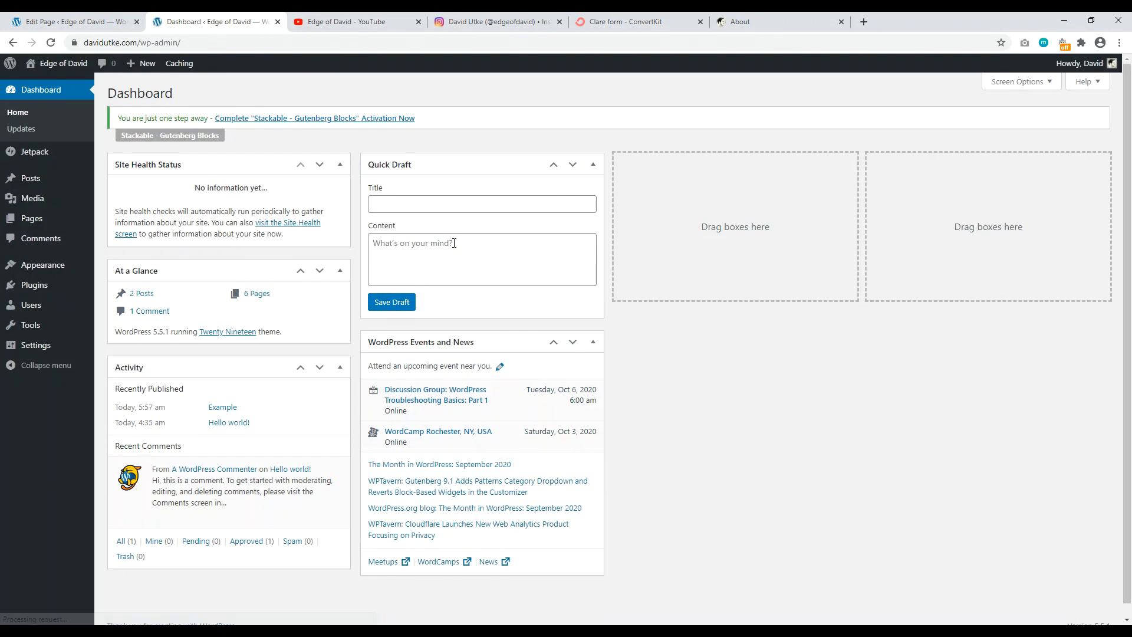
left_click(35, 183)
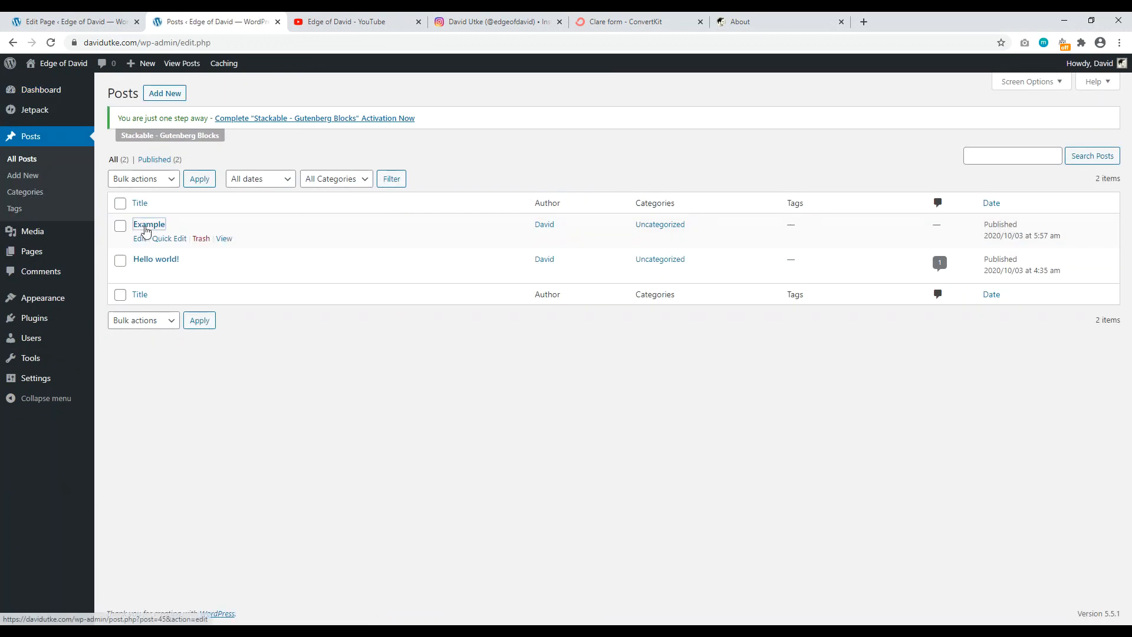
right_click(148, 228)
left_click(170, 236)
right_click(163, 260)
left_click(177, 268)
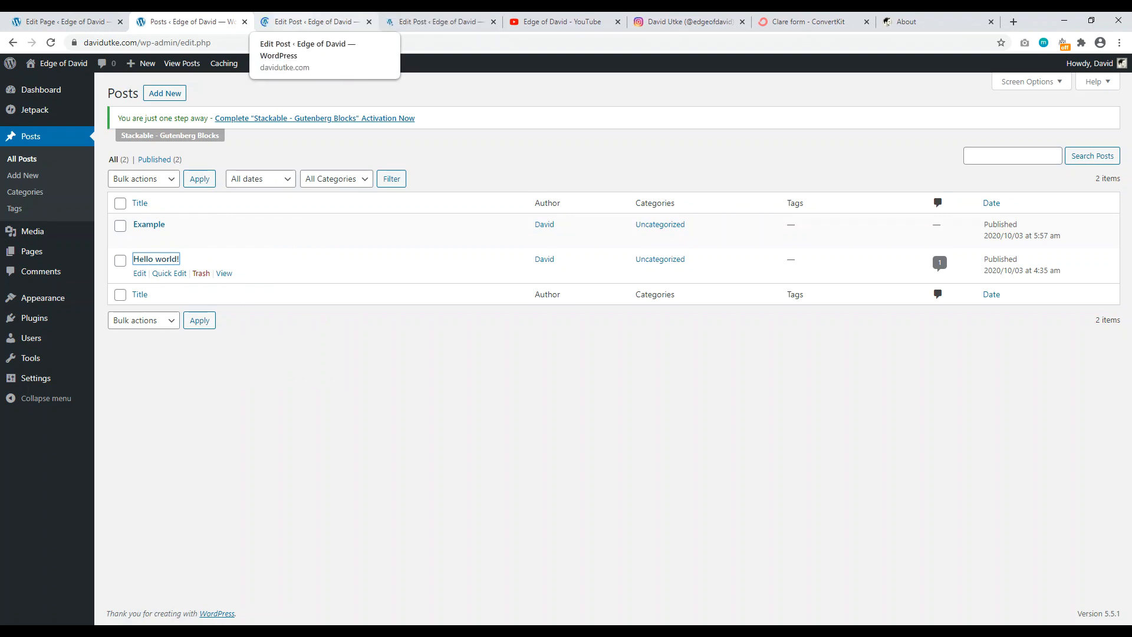
Step: Upload the feature 2 street photo as Example's featured image and update the post
left_click(312, 22)
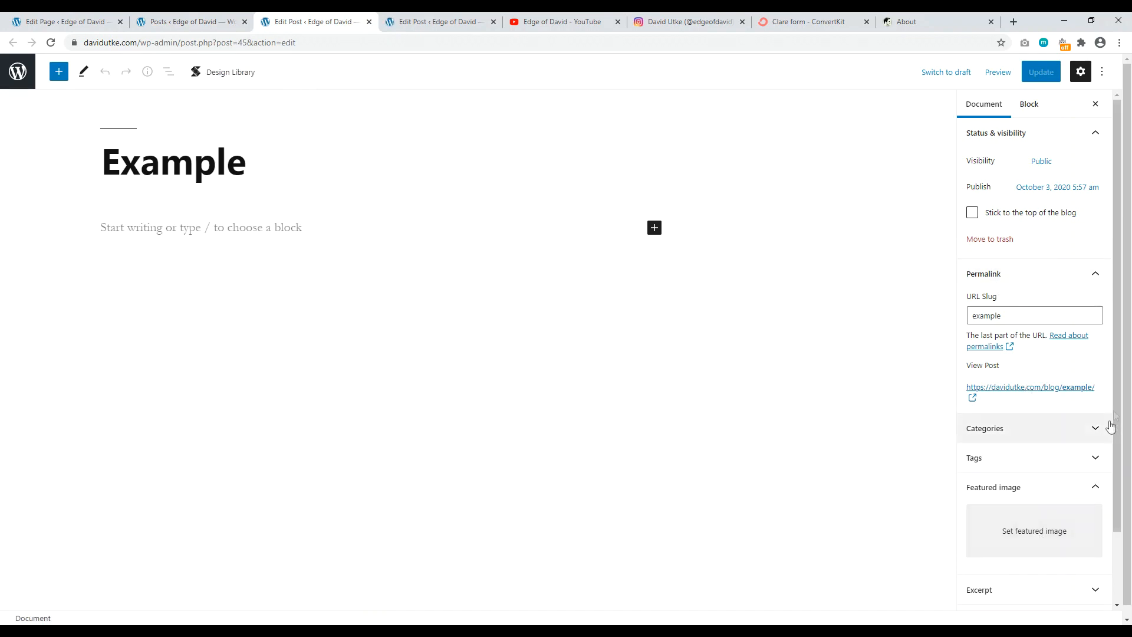
scroll(1108, 437, "down", 1)
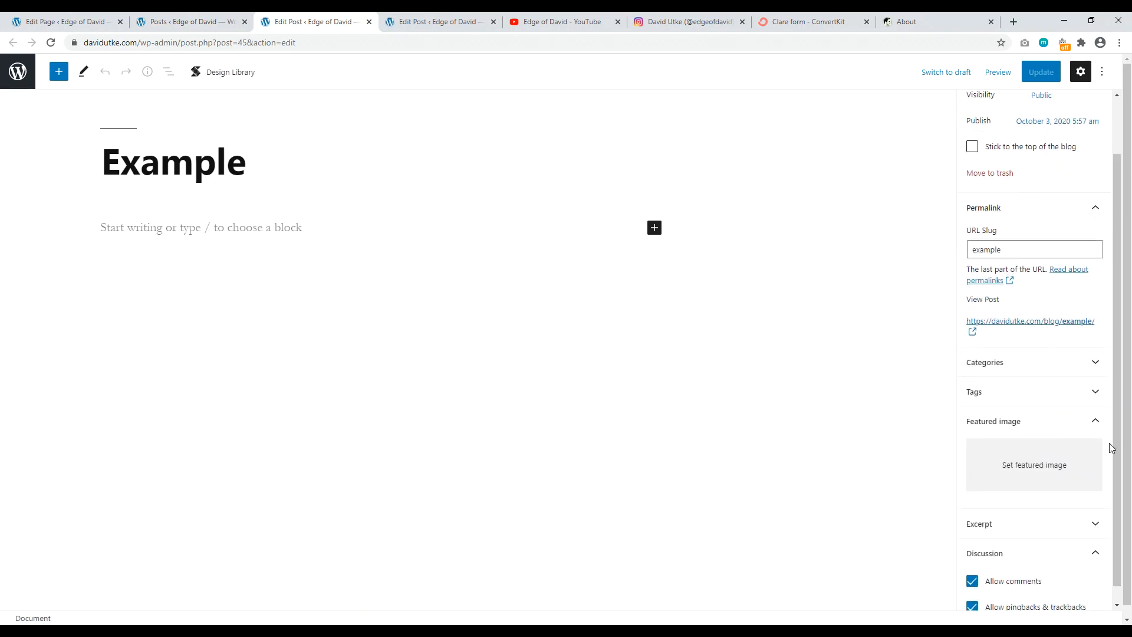
left_click(1053, 466)
left_click(990, 22)
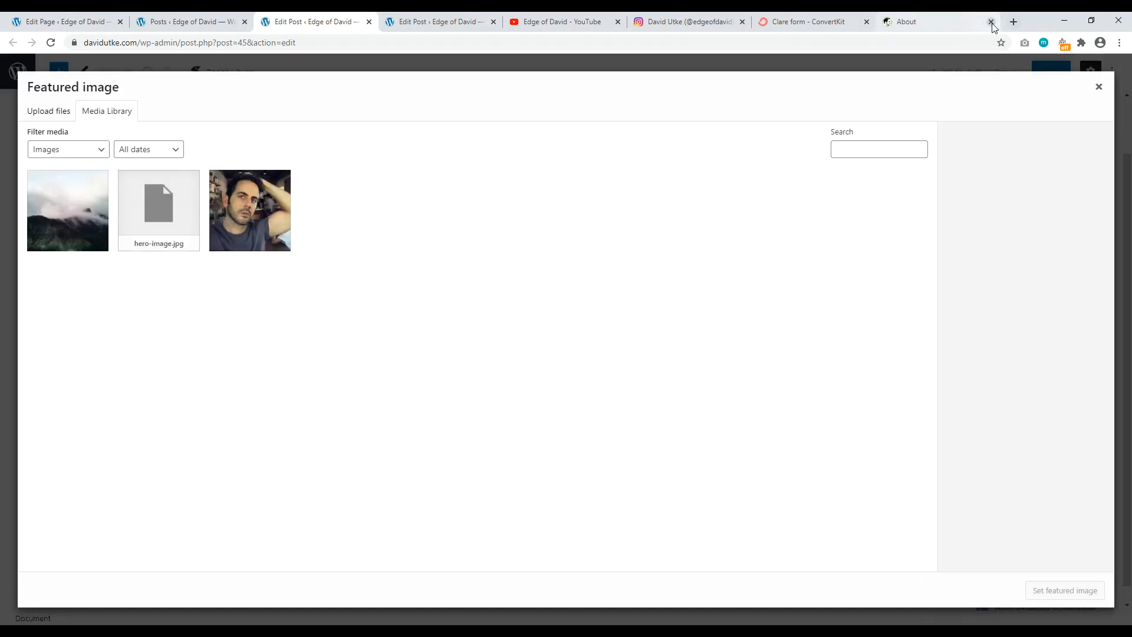
left_click(982, 23)
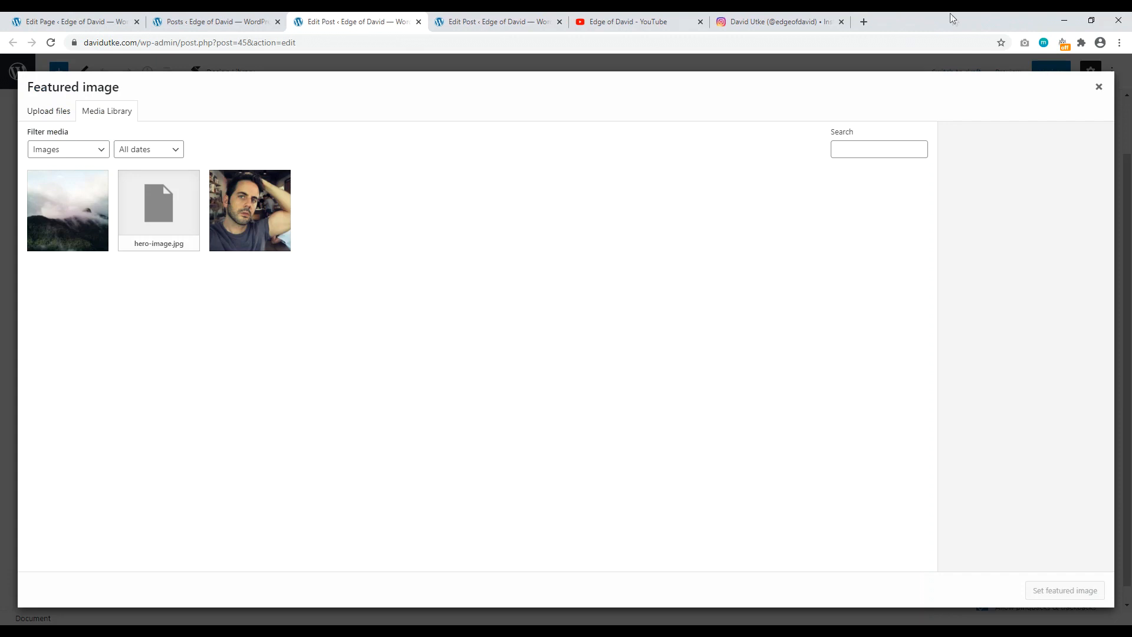
double_click(952, 17)
left_click_drag(21, 213, 663, 298)
left_click(1094, 22)
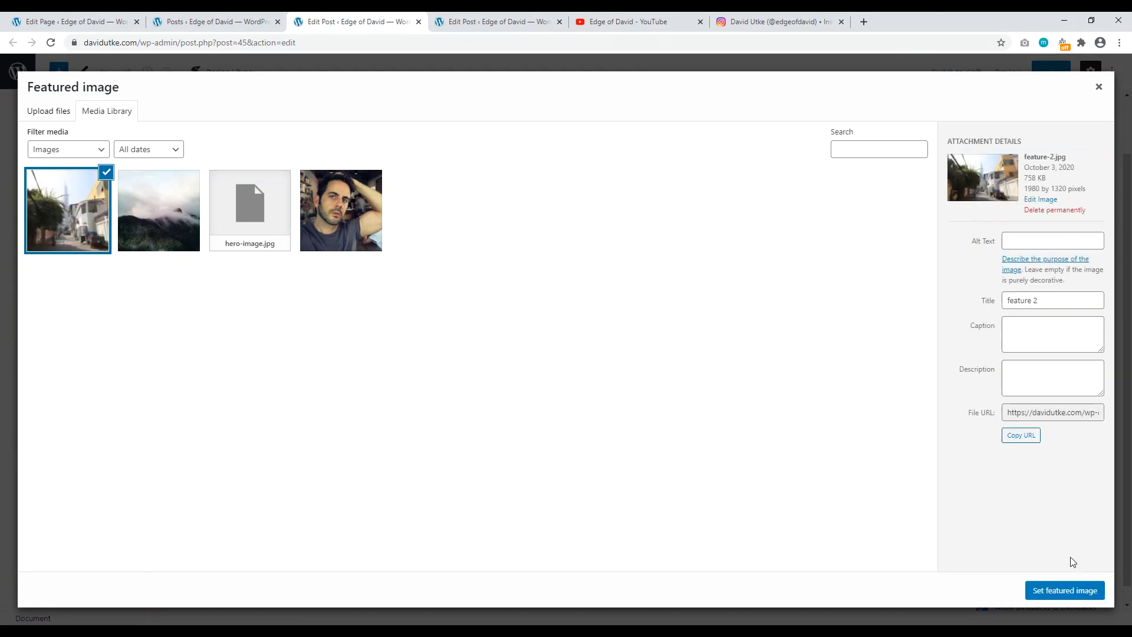
left_click(1068, 592)
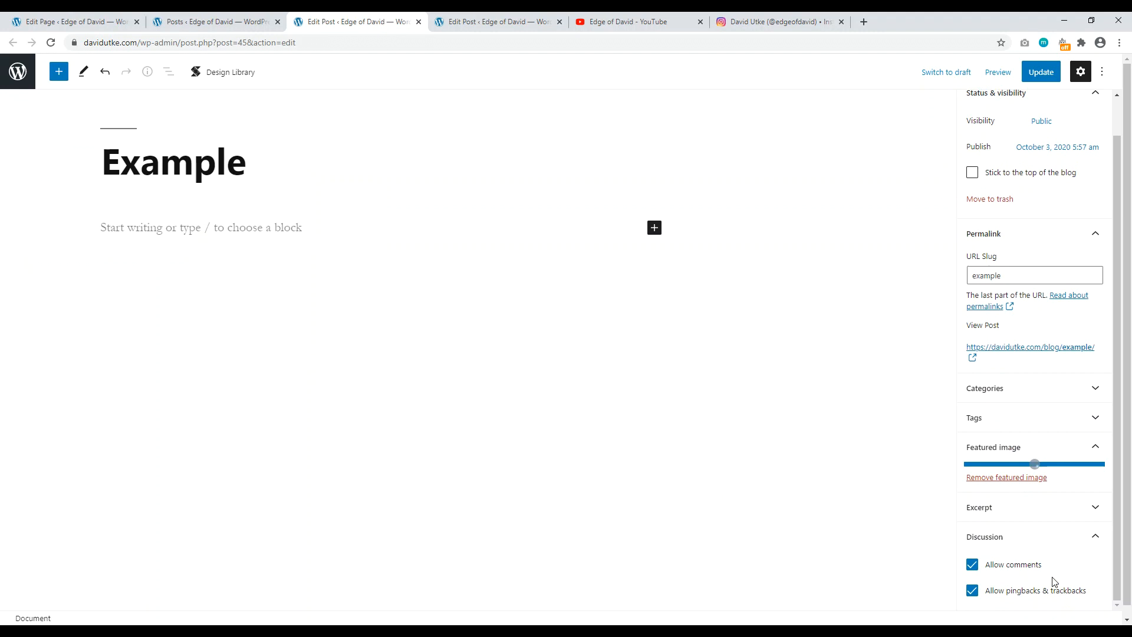
left_click(1041, 72)
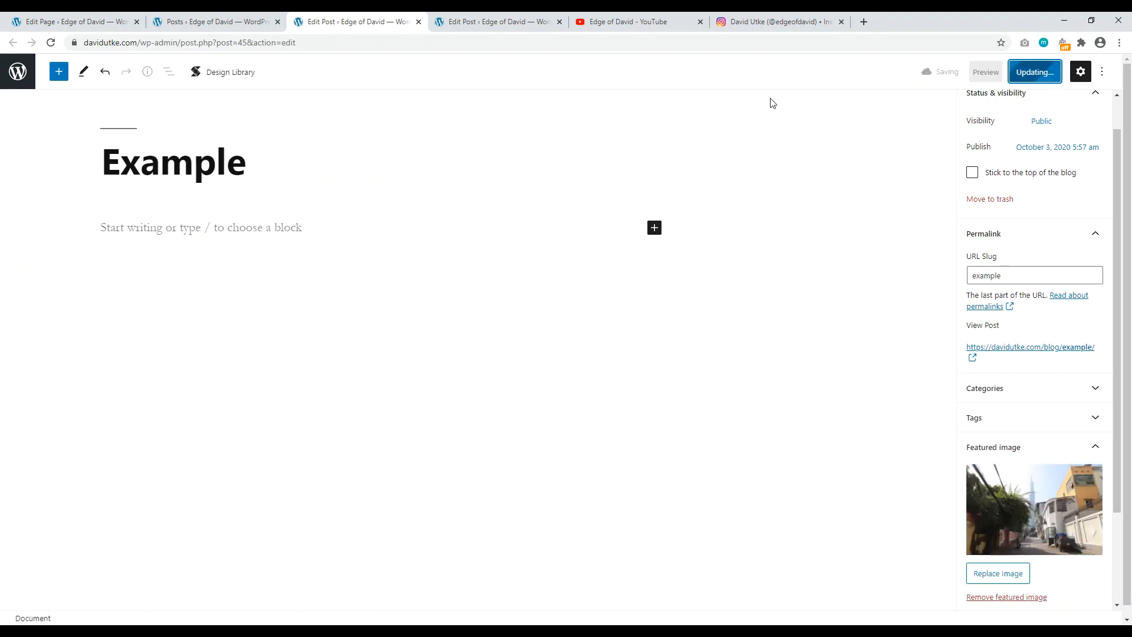
Step: Set hero-image-1 mountain photo as Hello world!'s featured image and update the post
key("ctrl+Tab")
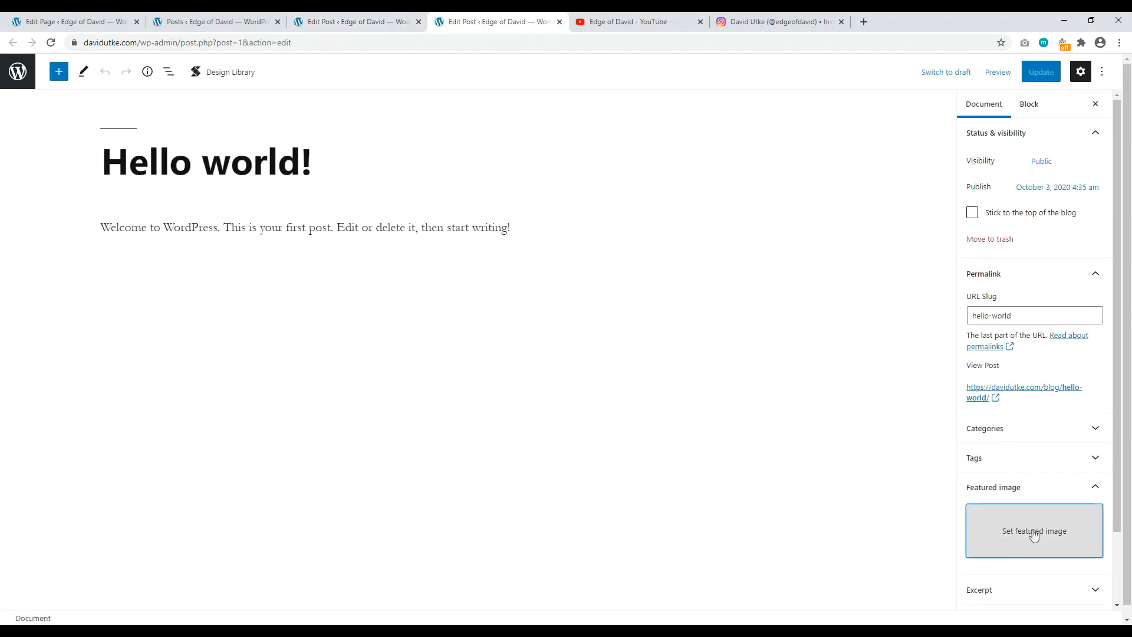
left_click(1034, 530)
left_click(149, 196)
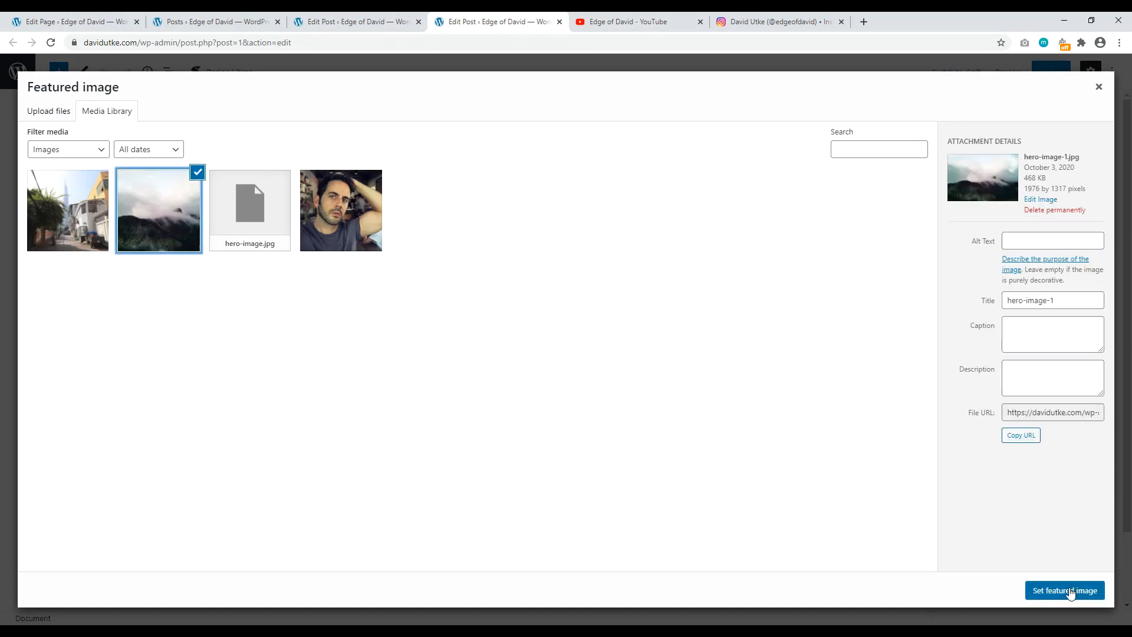
left_click(1073, 592)
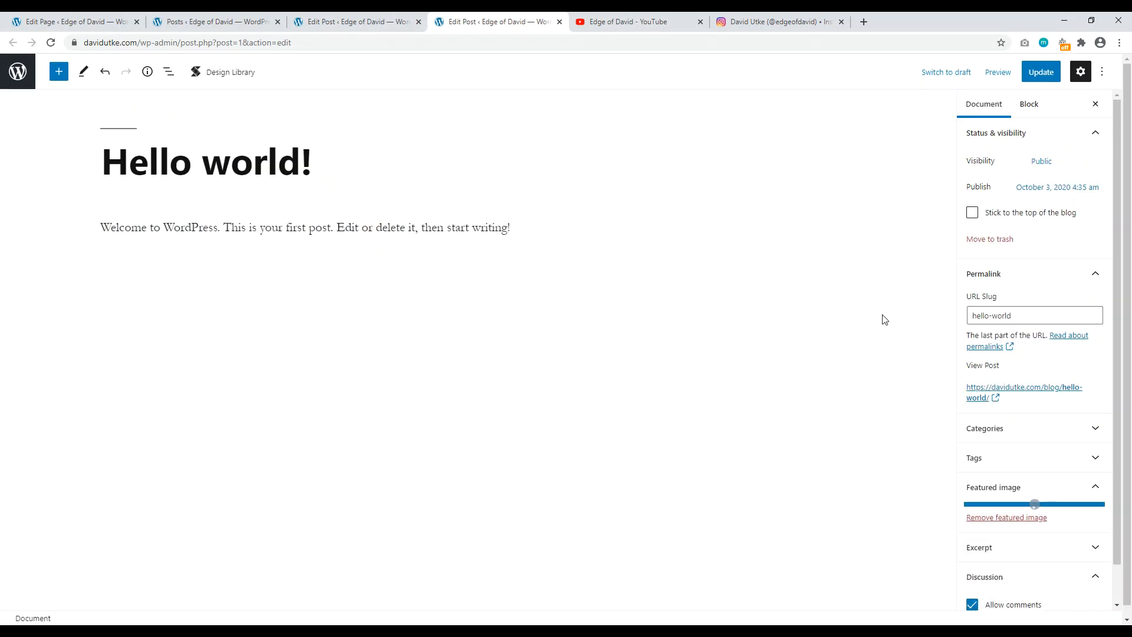
left_click(1041, 71)
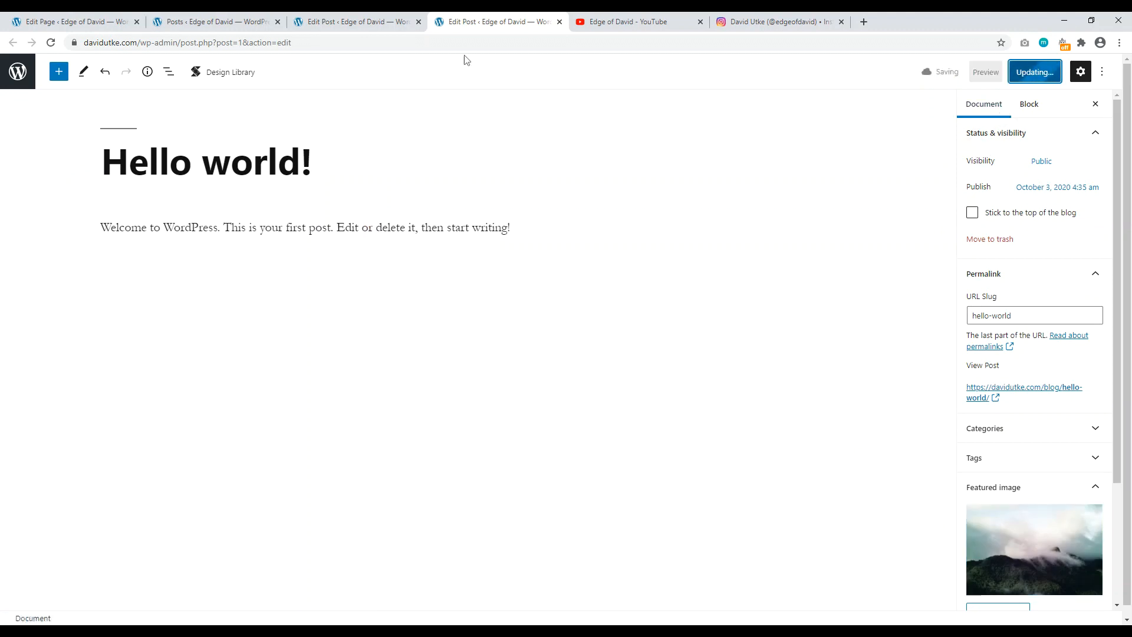
Step: Open the live homepage in a new tab from the posts list
left_click(194, 22)
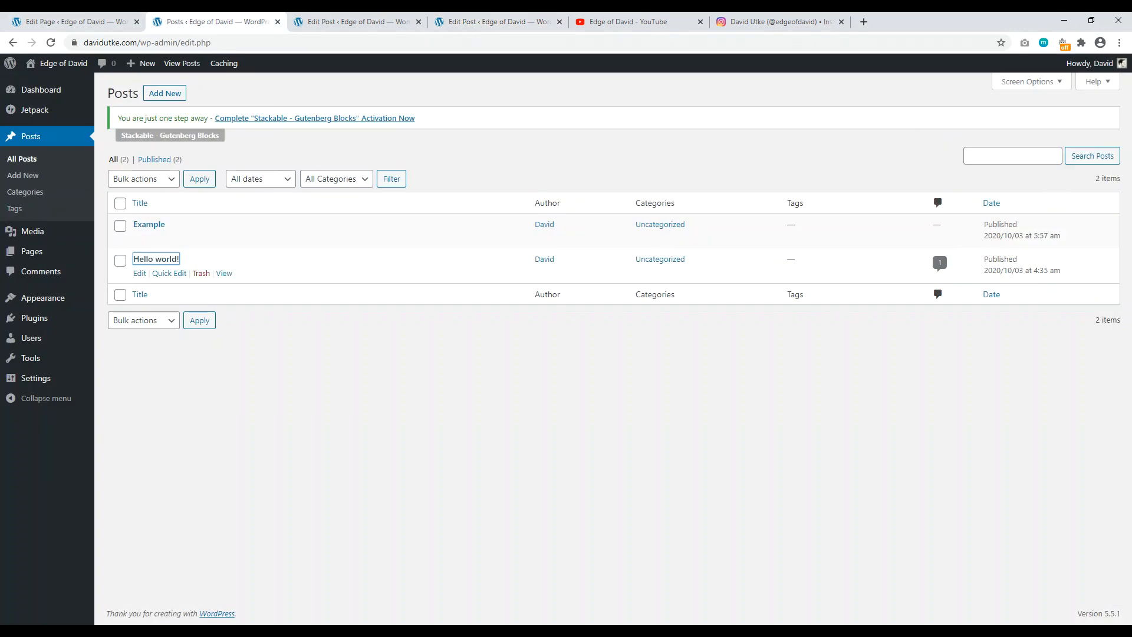
right_click(70, 62)
left_click(98, 70)
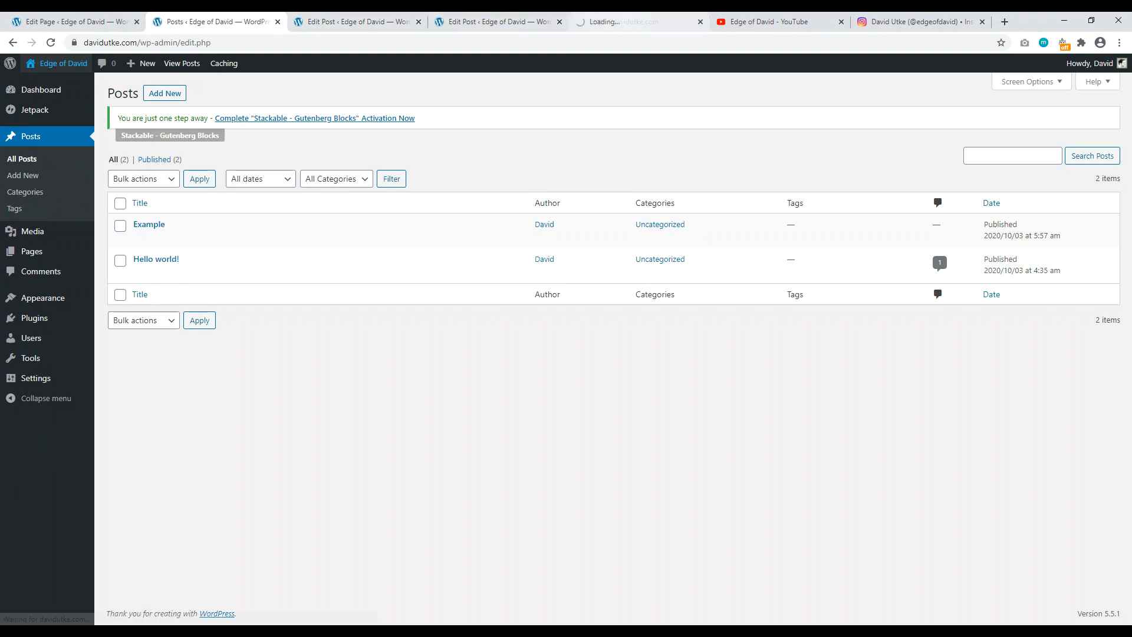
Step: Scroll the live homepage to check both post cards' featured images under Recently Published
left_click(619, 22)
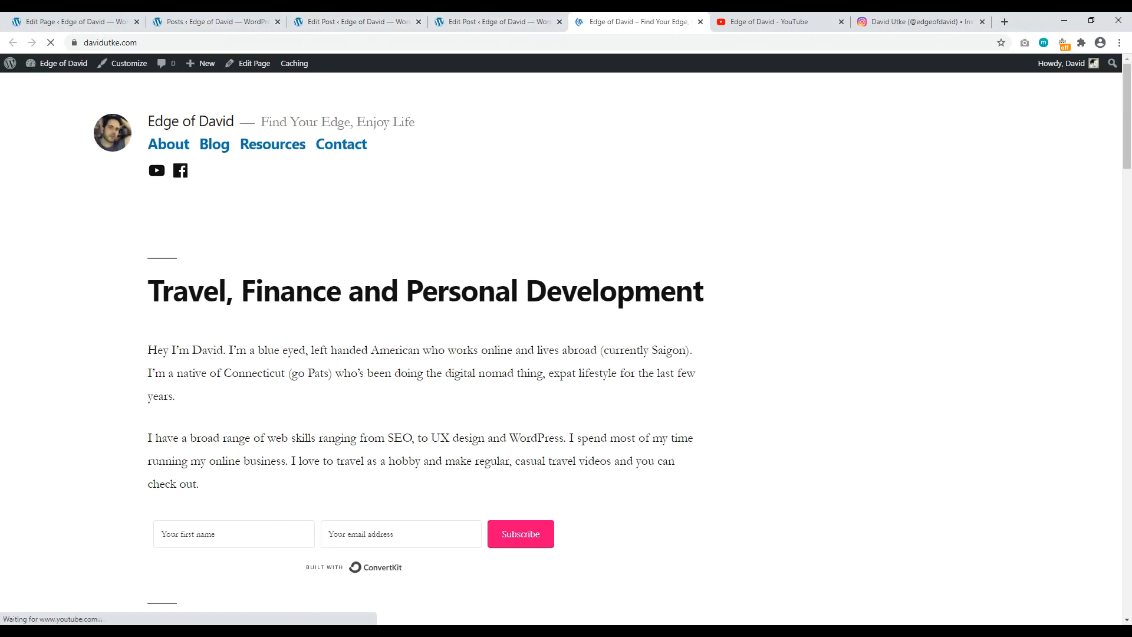
scroll(1129, 145, "down", 3)
left_click_drag(1129, 144, 1129, 431)
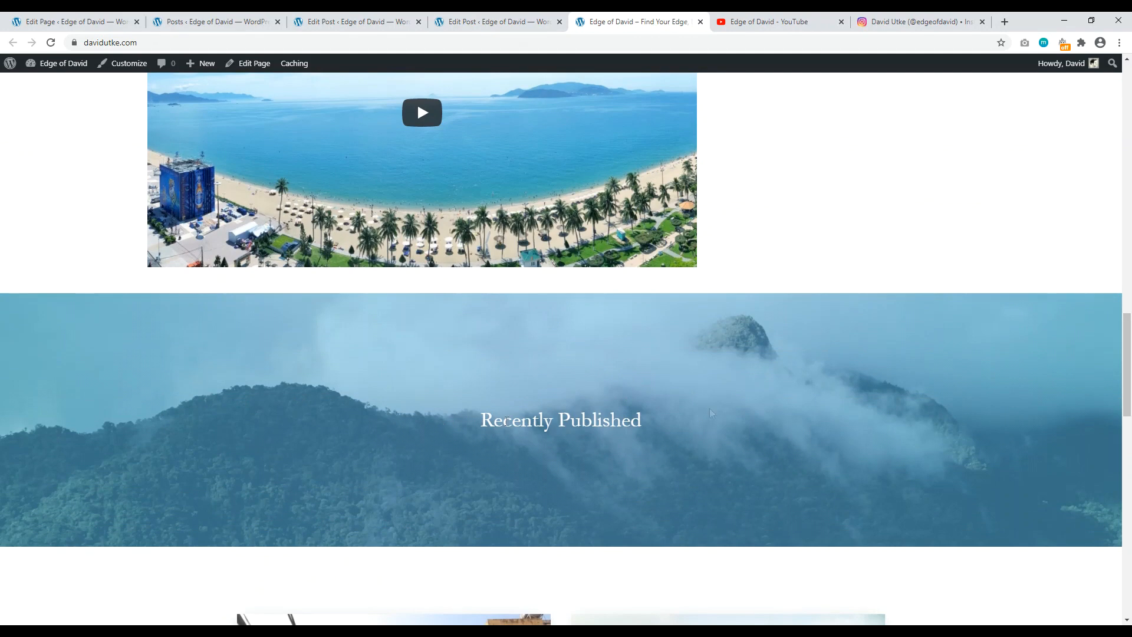
left_click_drag(1127, 404, 1128, 106)
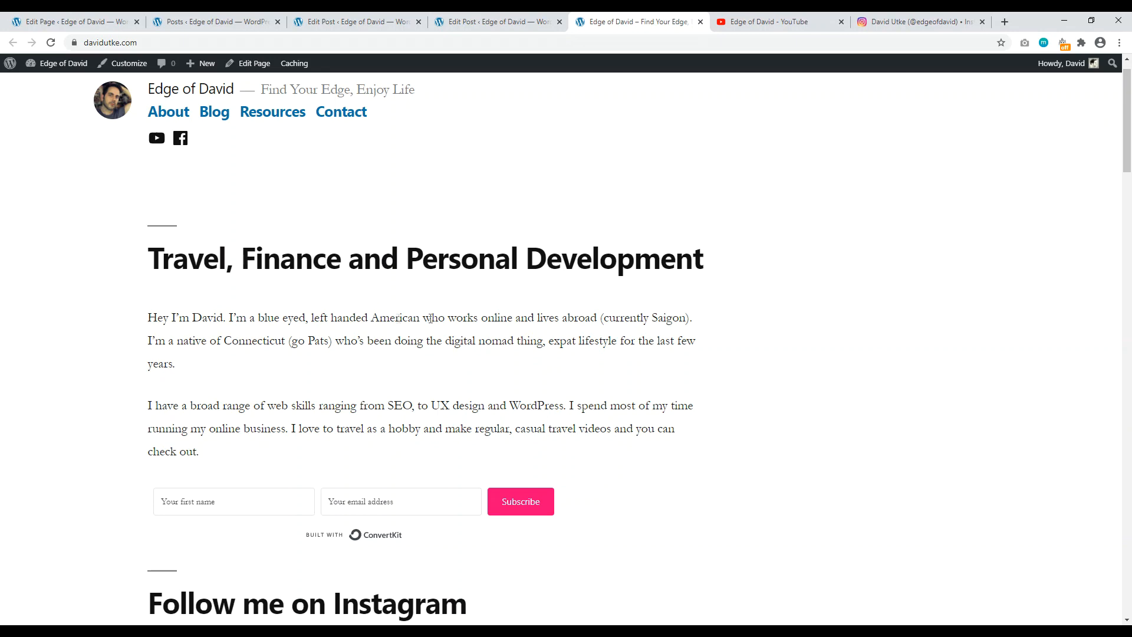
left_click_drag(1130, 112, 1130, 263)
scroll(584, 269, "down", 15)
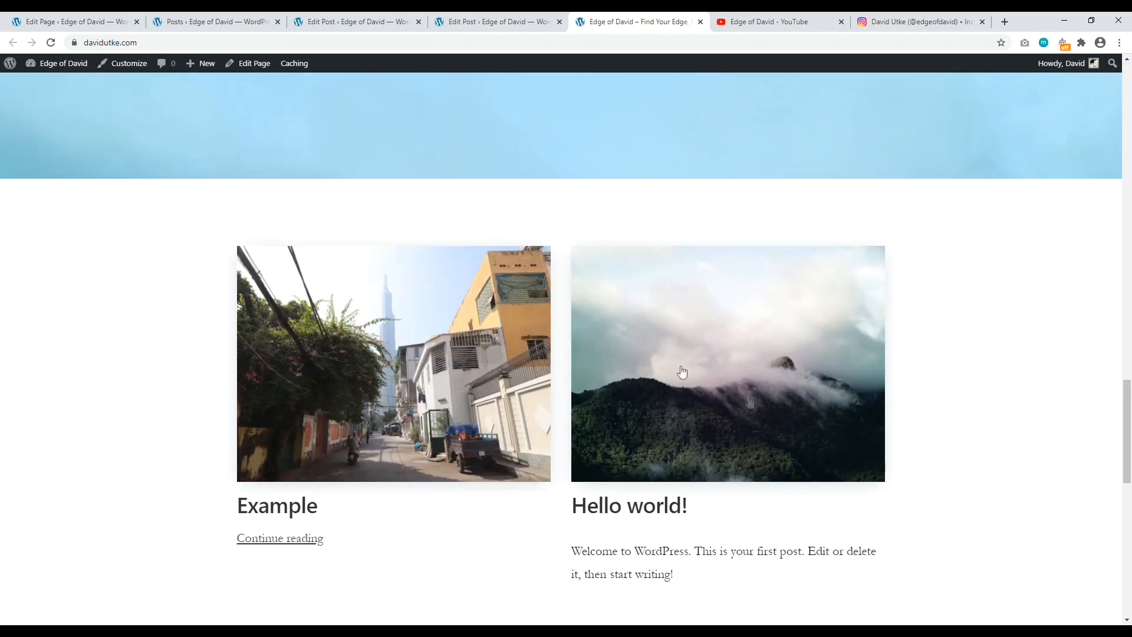
mouse_move(1130, 460)
left_mouse_down()
mouse_move(1130, 345)
mouse_move(1130, 469)
left_mouse_up()
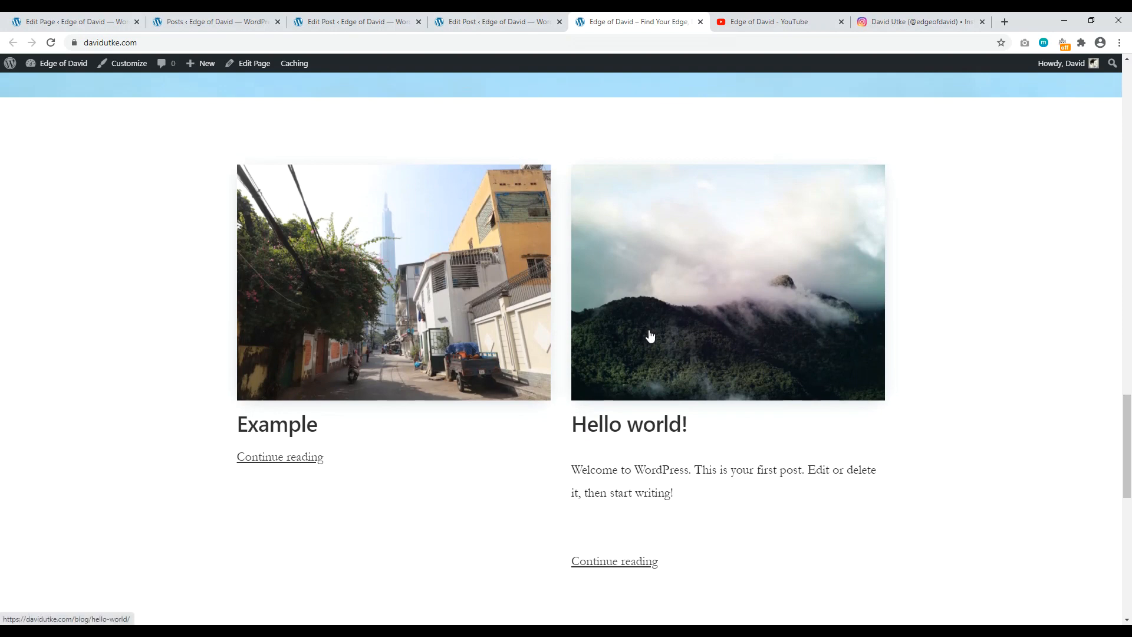
key("Home")
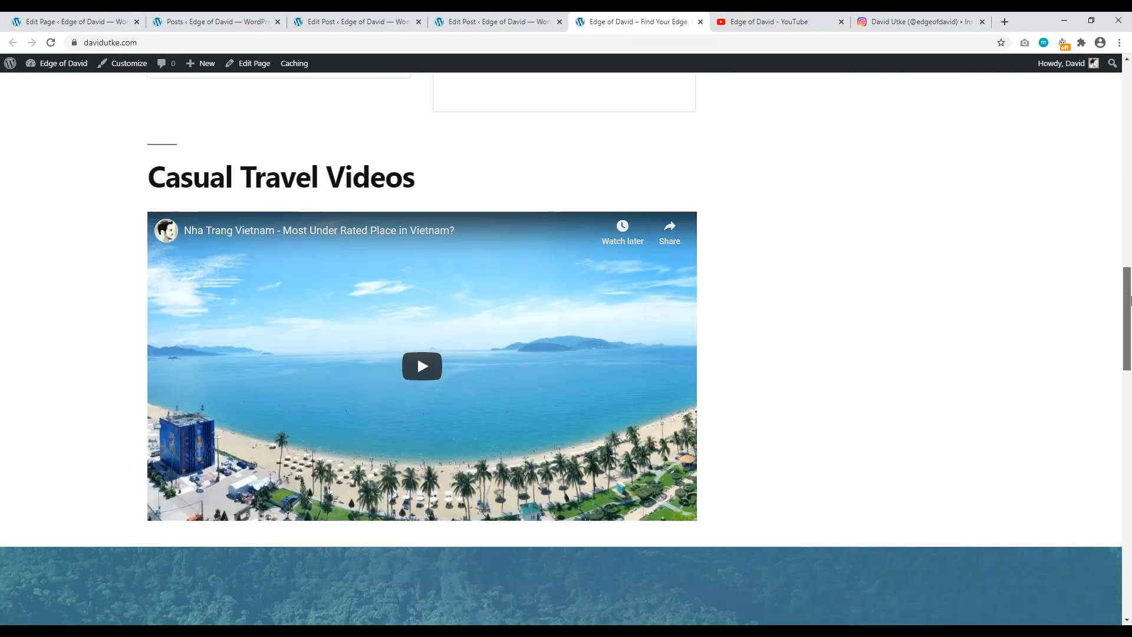
scroll(218, 426, "down", 5)
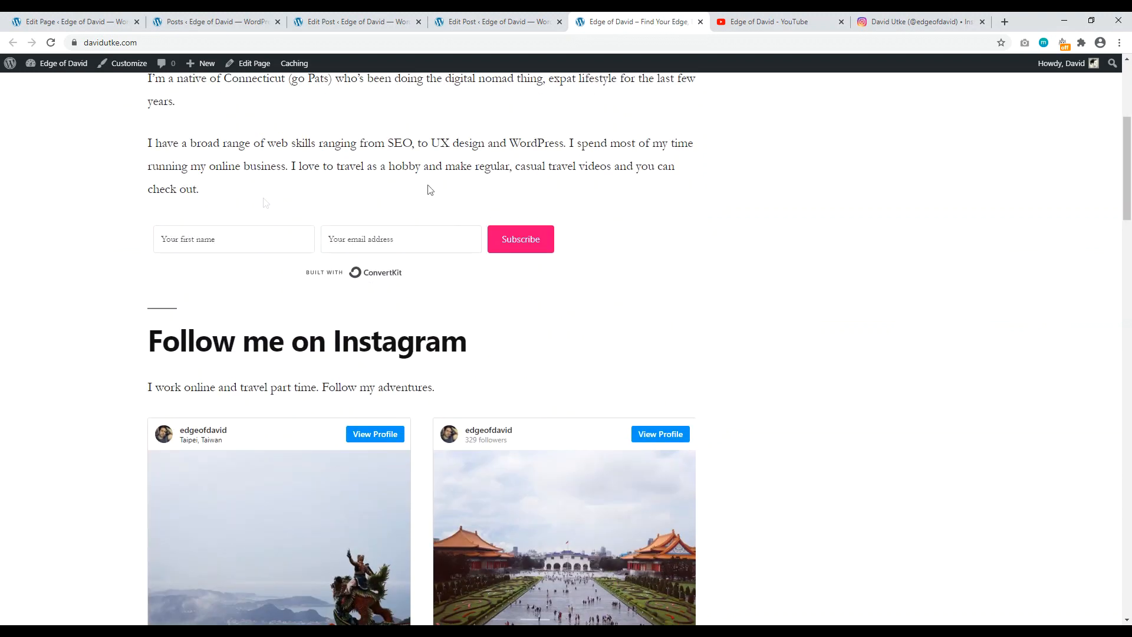
scroll(392, 219, "down", 1)
scroll(407, 223, "down", 15)
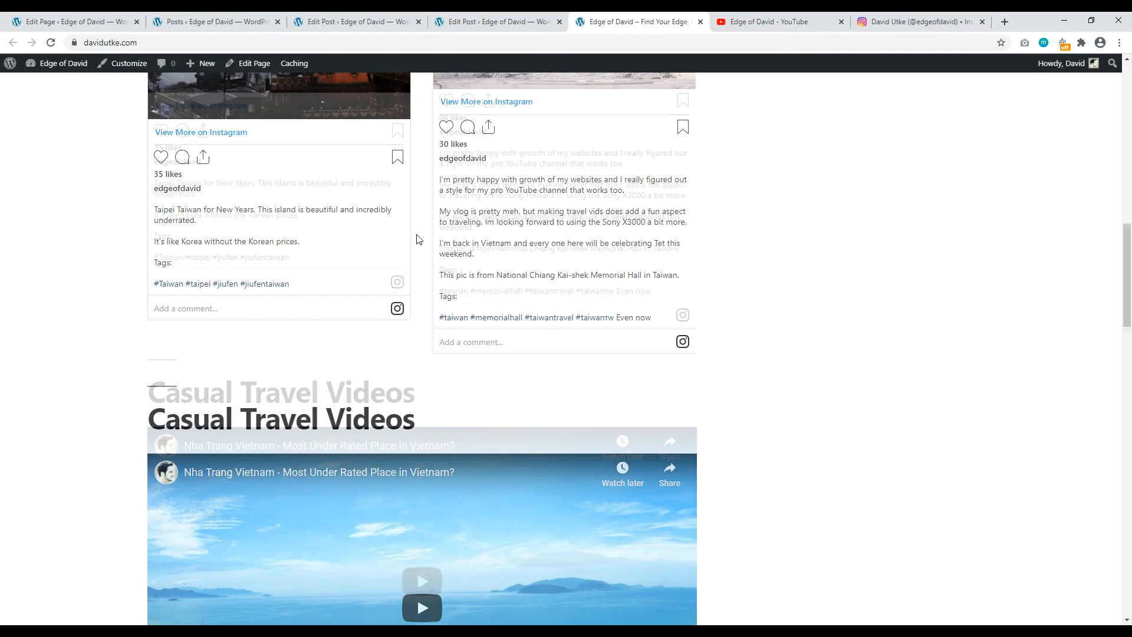
scroll(584, 157, "up", 4)
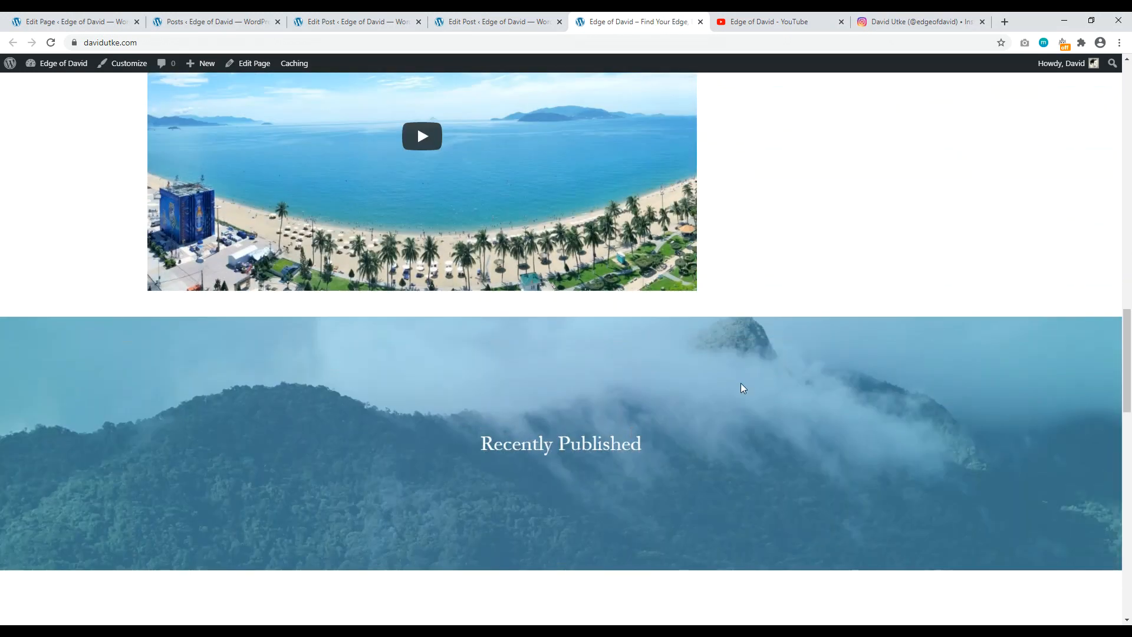
left_click_drag(1127, 358, 1130, 462)
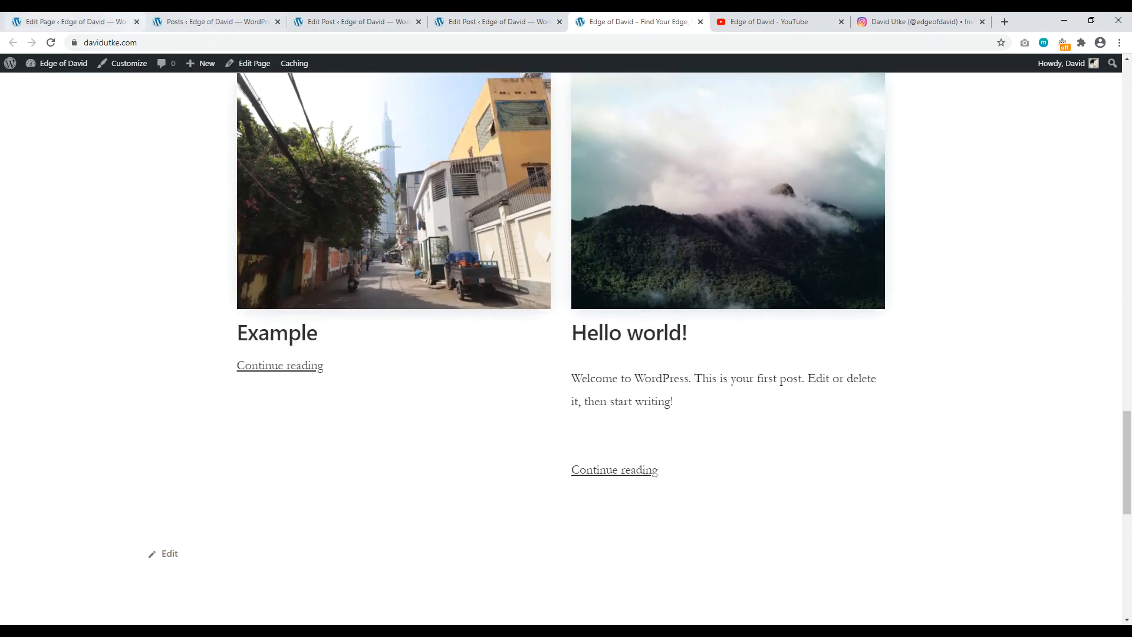
Step: Return to the homepage editor and select the Posts block
left_click(189, 22)
left_click(75, 21)
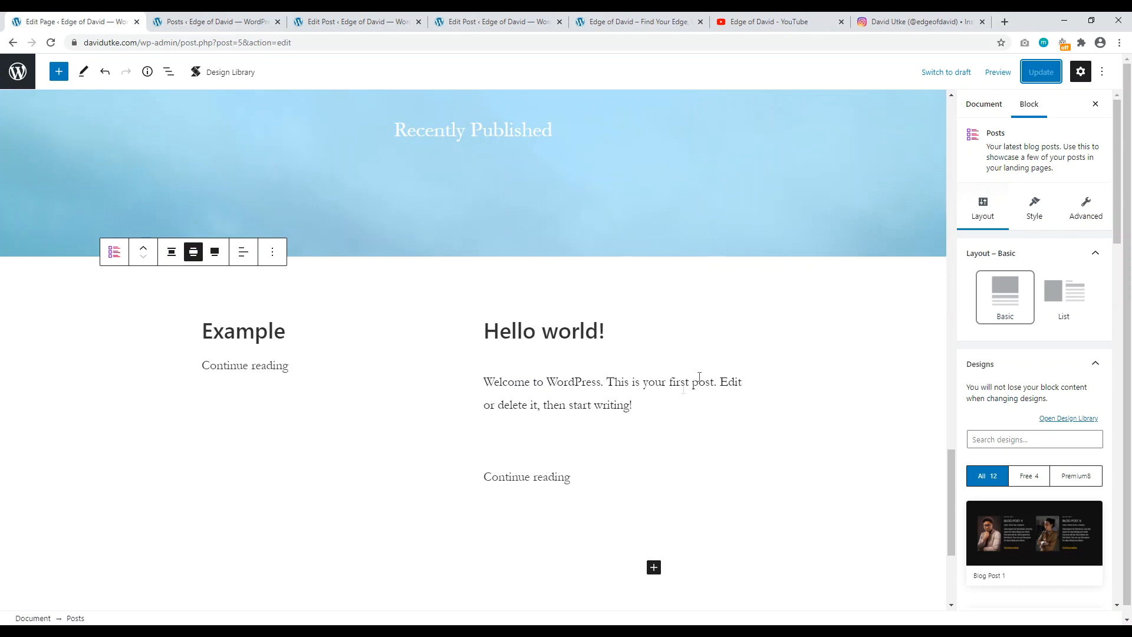
left_click(523, 370)
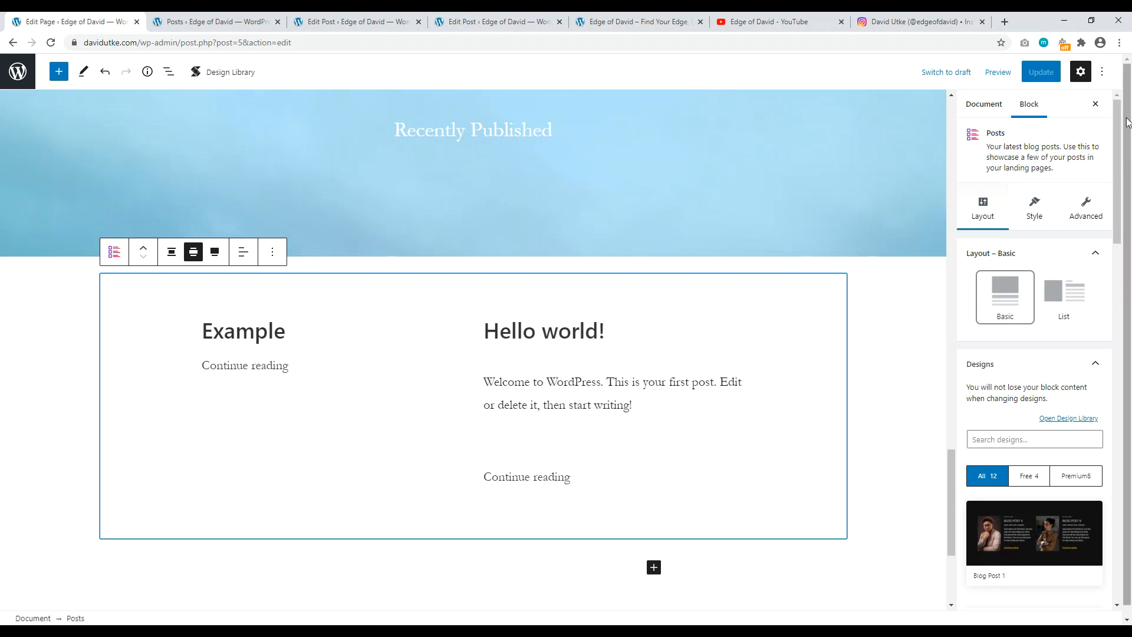
Step: In the Posts block's Style settings, reduce the excerpt length from 55 to 26
left_click_drag(1113, 203, 1130, 535)
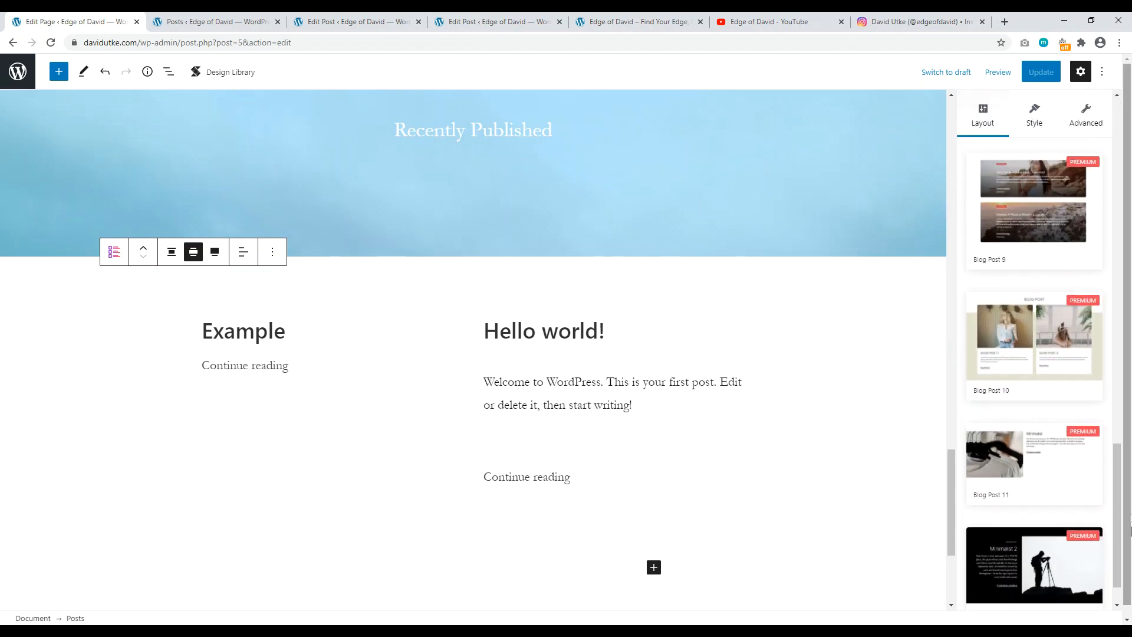
left_click_drag(1116, 497, 1131, 134)
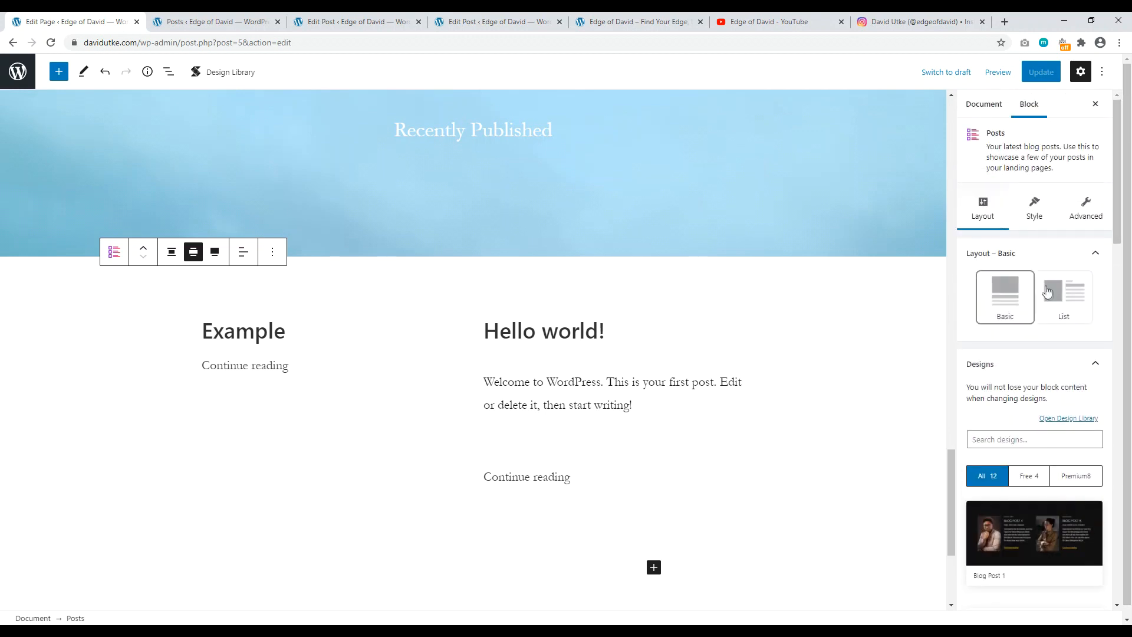
left_click(1036, 212)
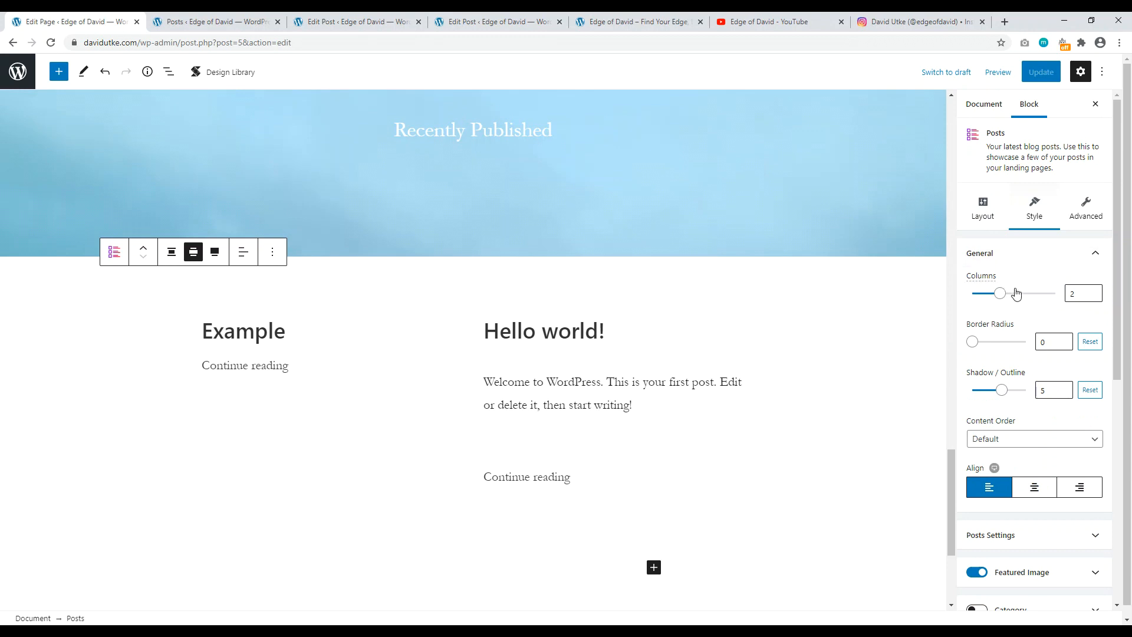
left_click_drag(1112, 242, 1121, 416)
left_click(1050, 200)
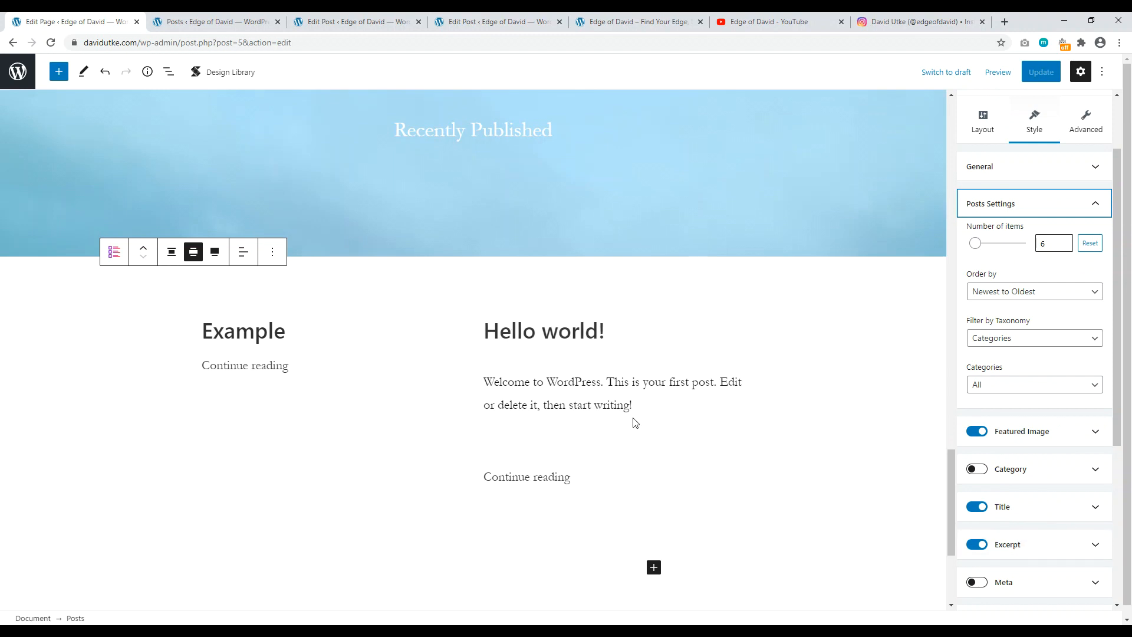
left_click(1036, 545)
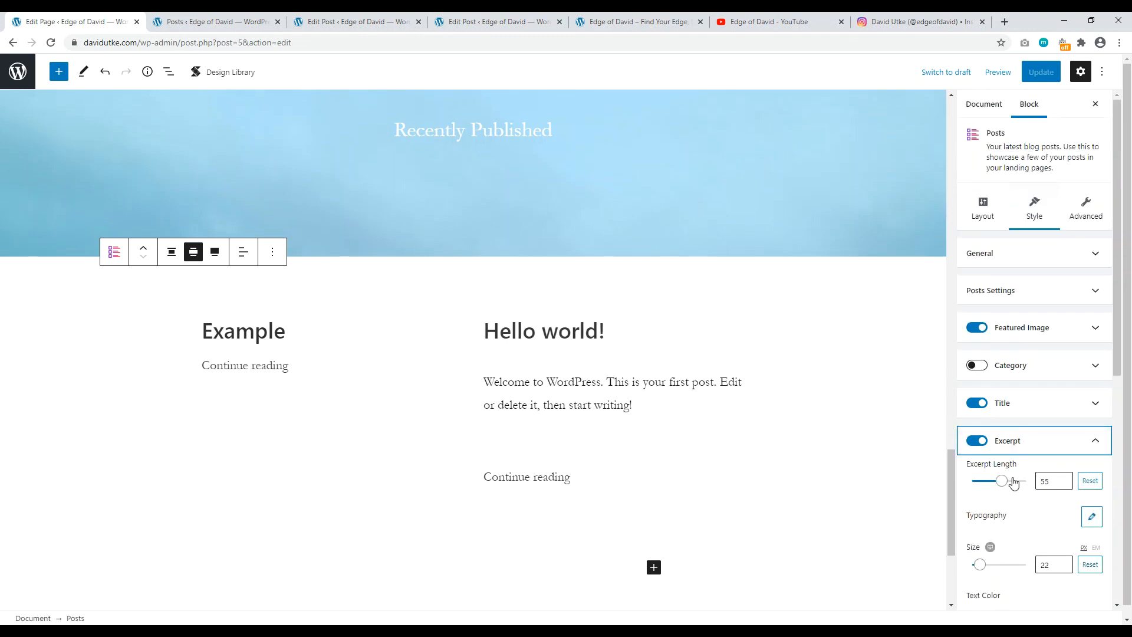
mouse_move(1007, 483)
left_mouse_down()
mouse_move(973, 483)
mouse_move(990, 488)
left_mouse_up()
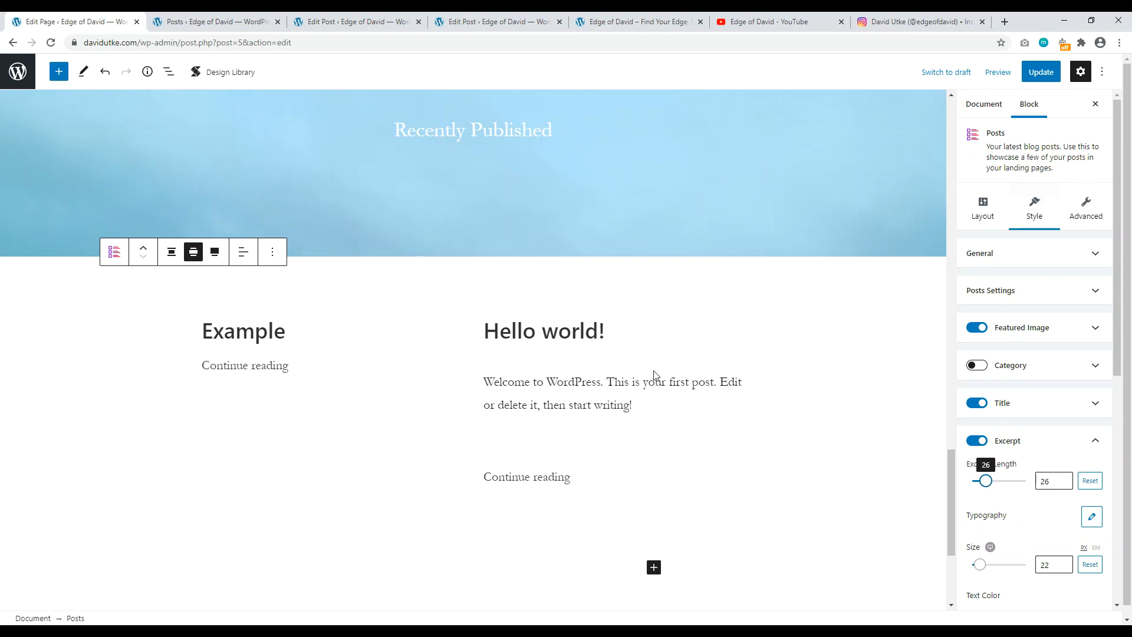
Step: Go to the live site tab and scroll down to the default footer widgets
left_click(219, 22)
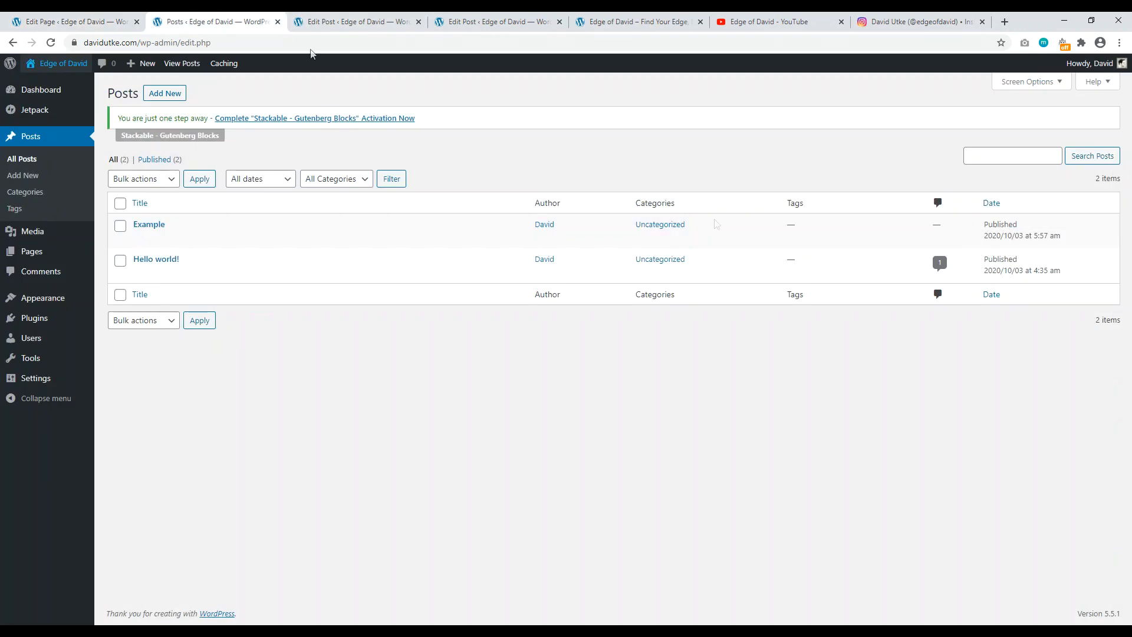
left_click(399, 24)
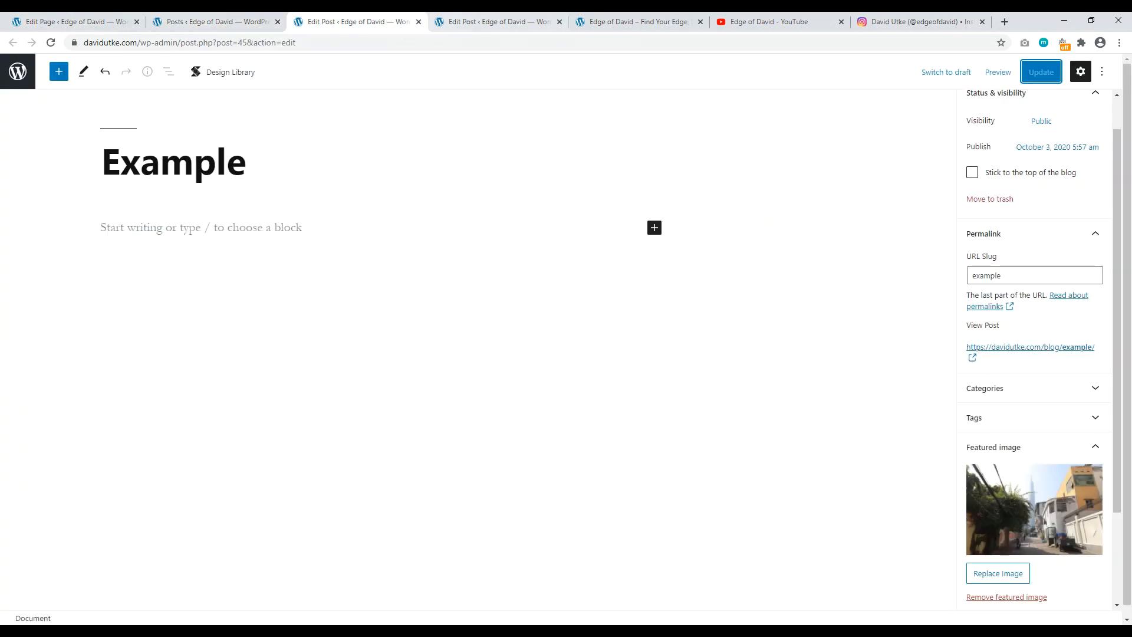
left_click(491, 22)
left_click(636, 22)
left_click_drag(1127, 463, 1128, 97)
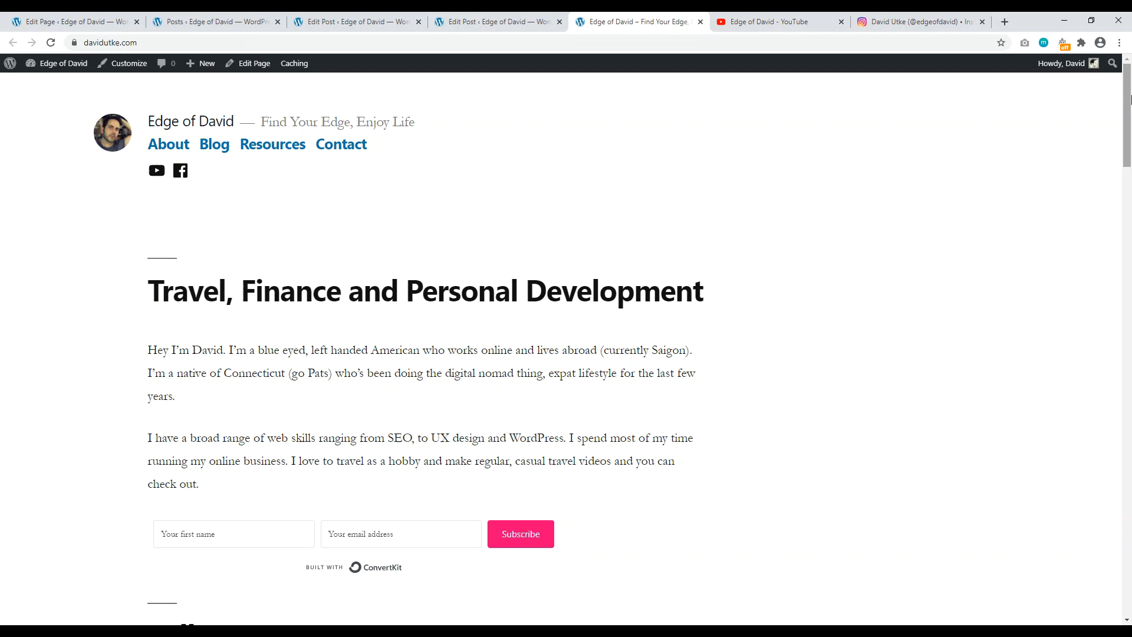
left_click_drag(1128, 97, 1116, 77)
scroll(1120, 88, "down", 1)
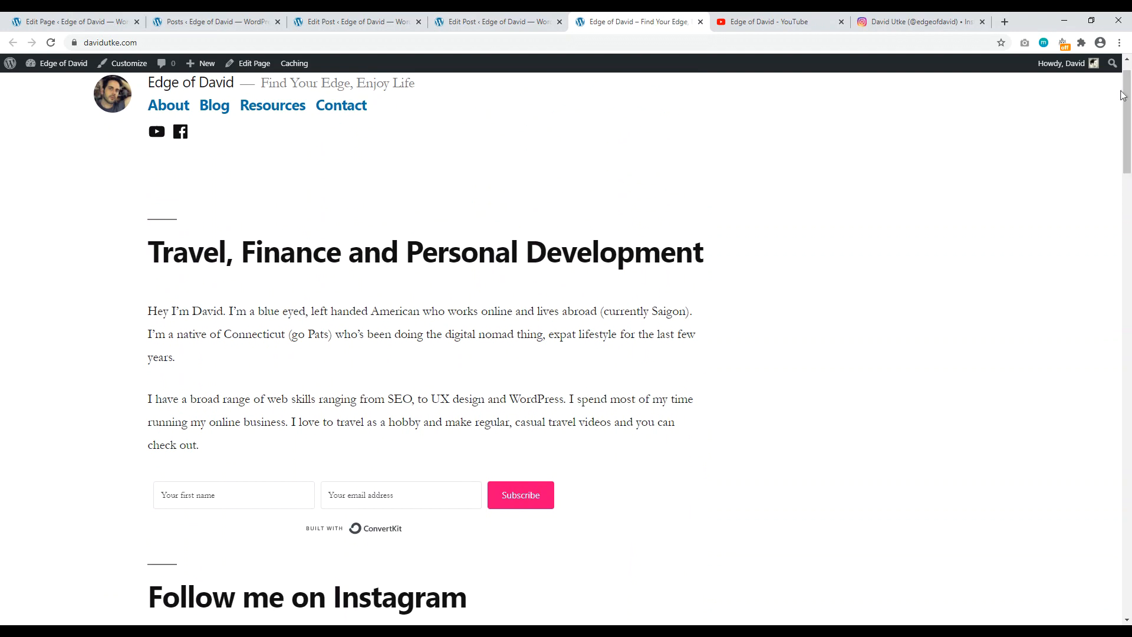
left_click_drag(1129, 105, 1129, 366)
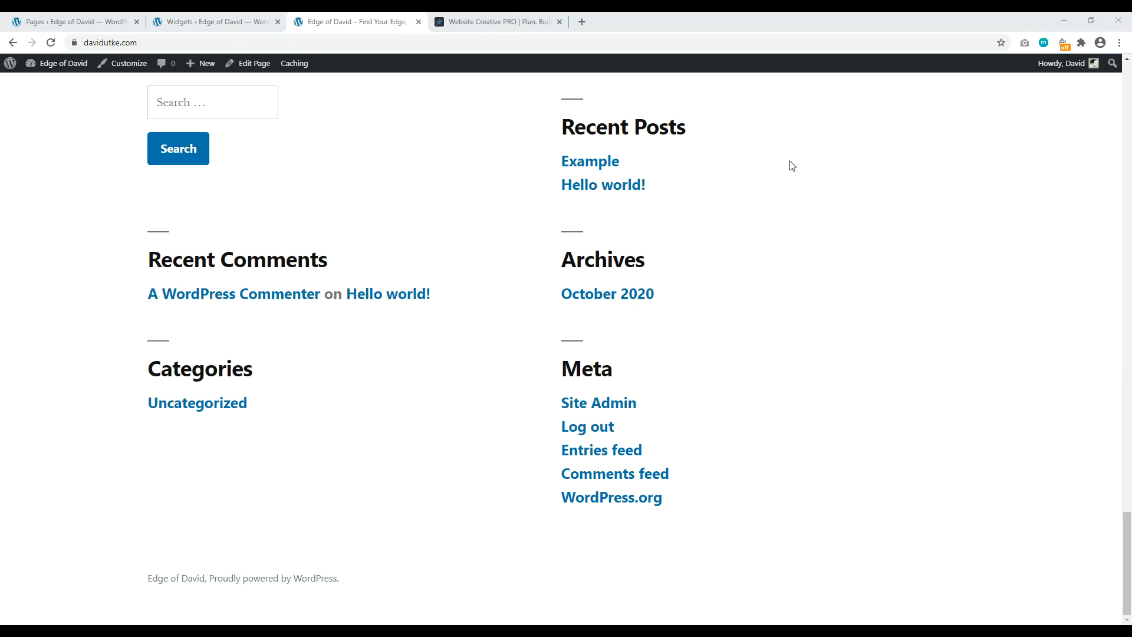
Step: Delete the Footer's Search, Recent Comments, Archives, Categories and Meta widgets
left_click(239, 21)
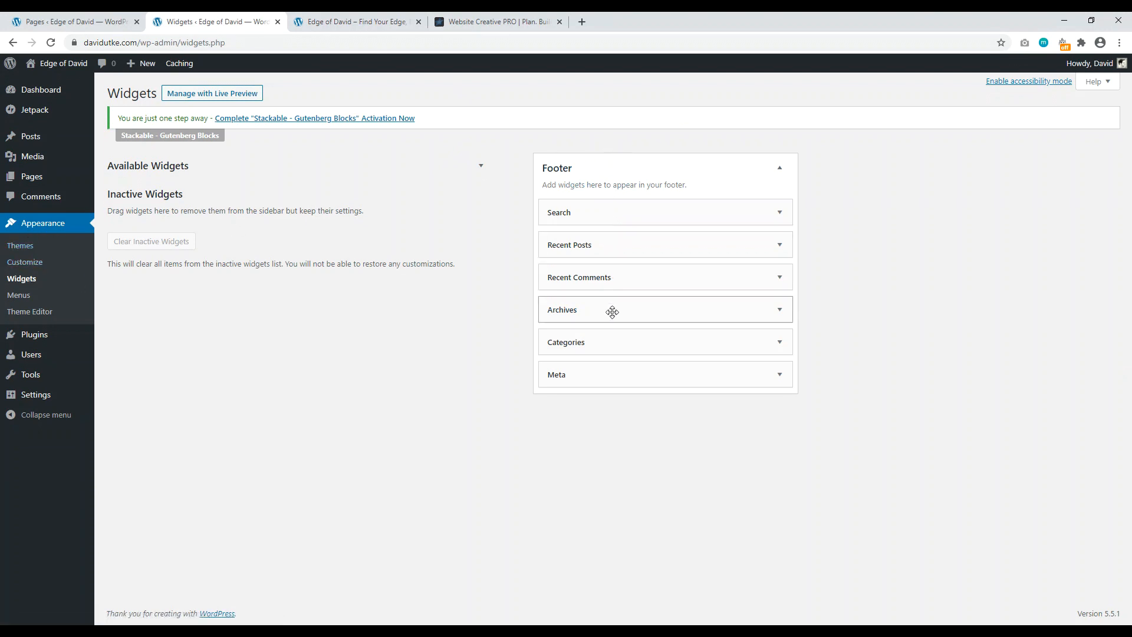
key("ctrl+Tab")
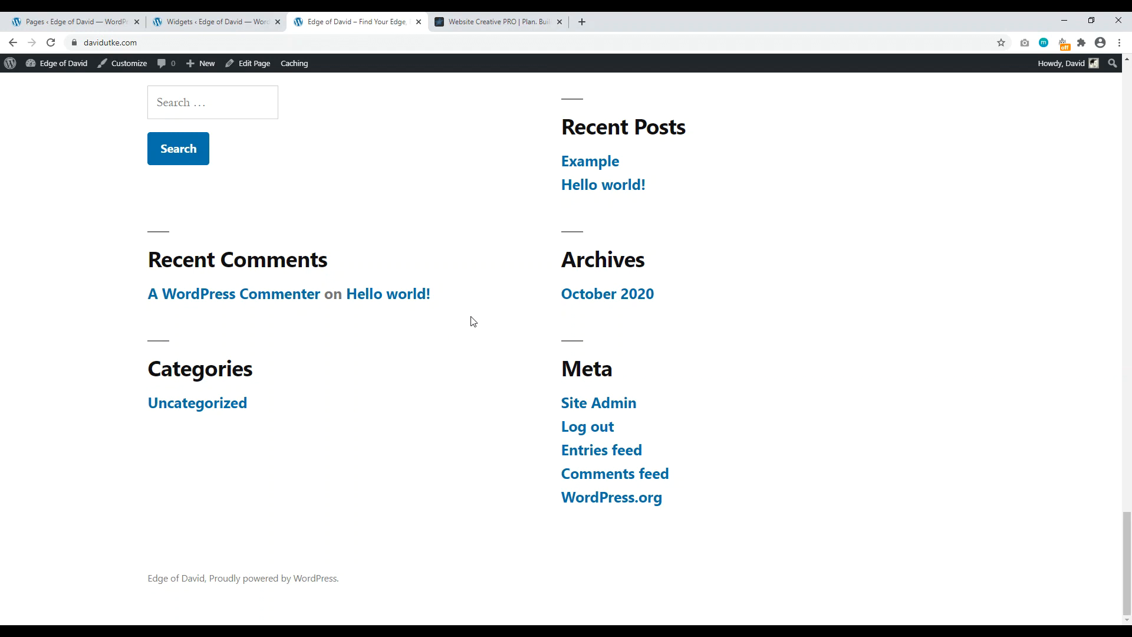
key("ctrl+shift+Tab")
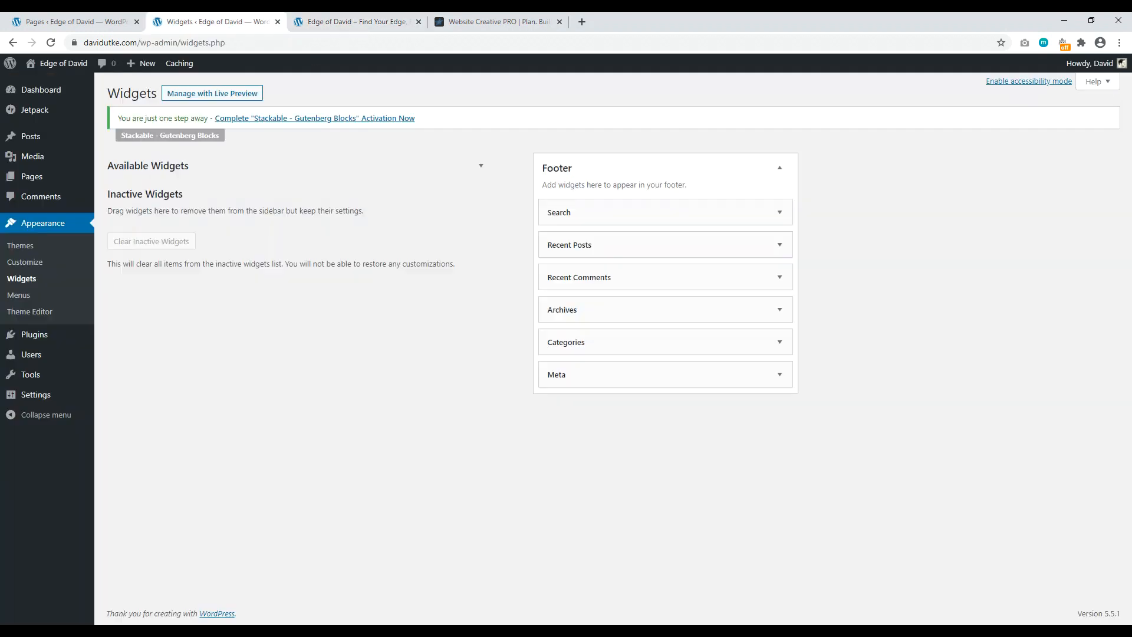
left_click(780, 213)
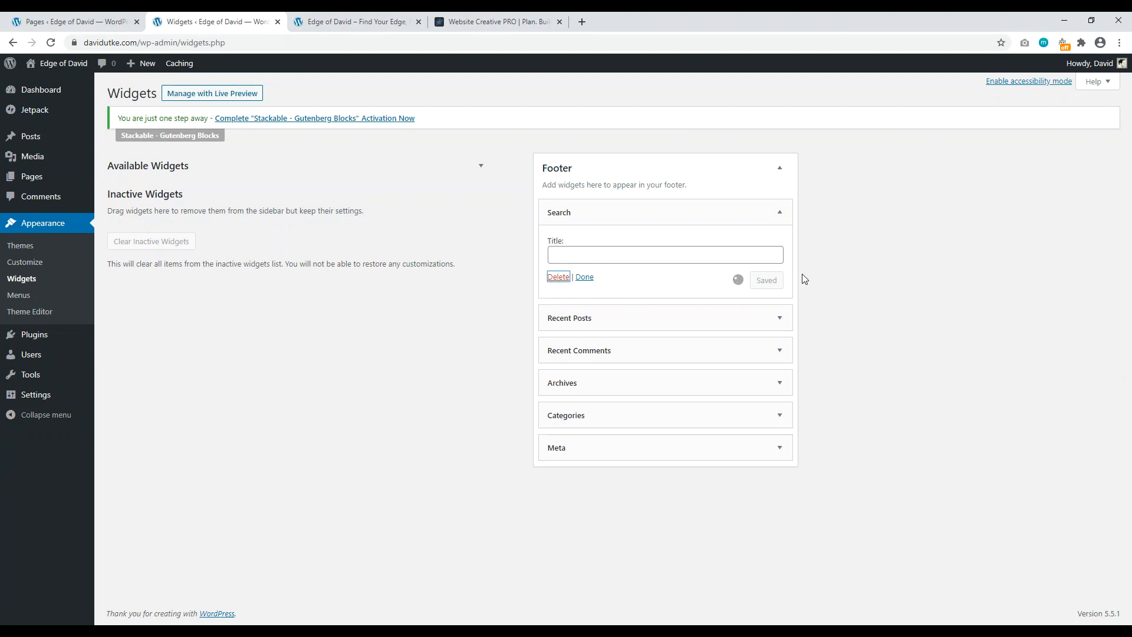
left_click(780, 318)
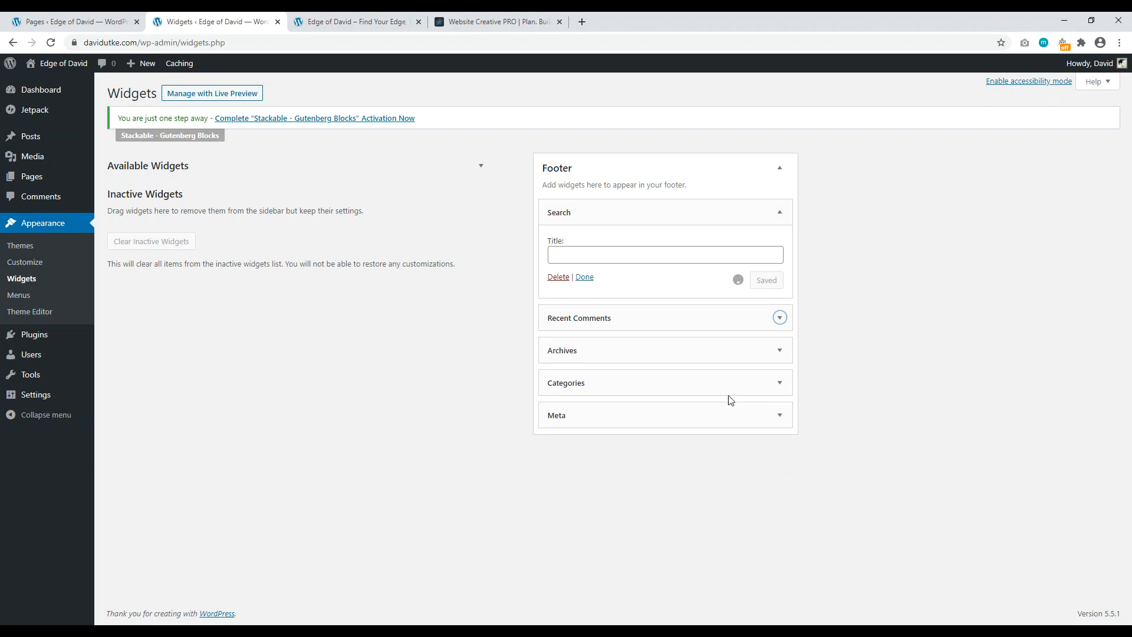
left_click(779, 212)
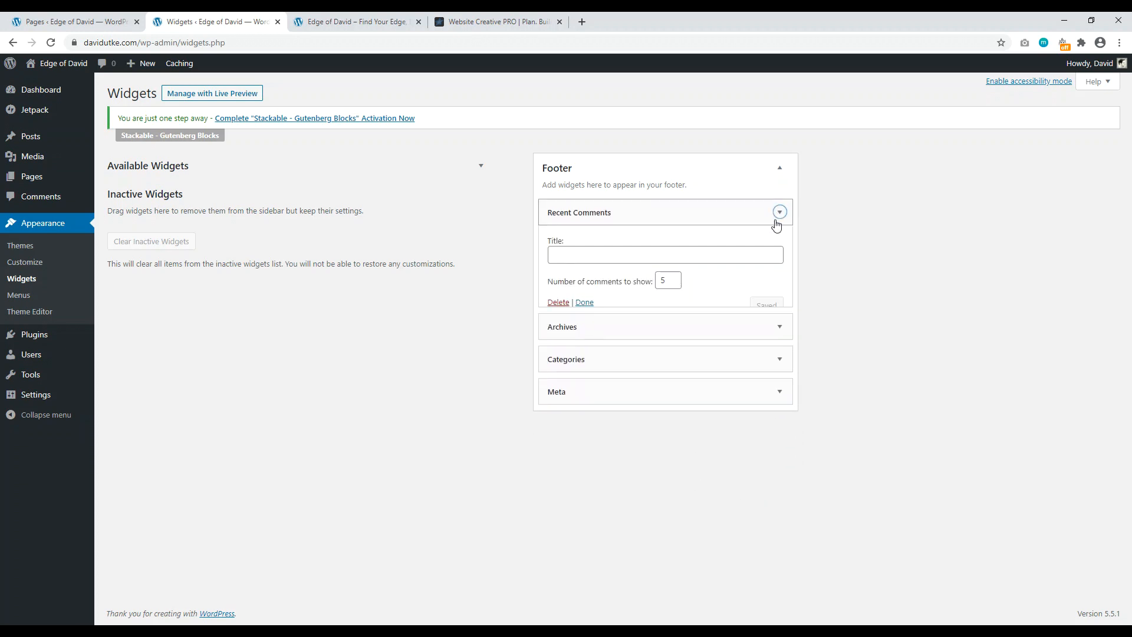
left_click(559, 302)
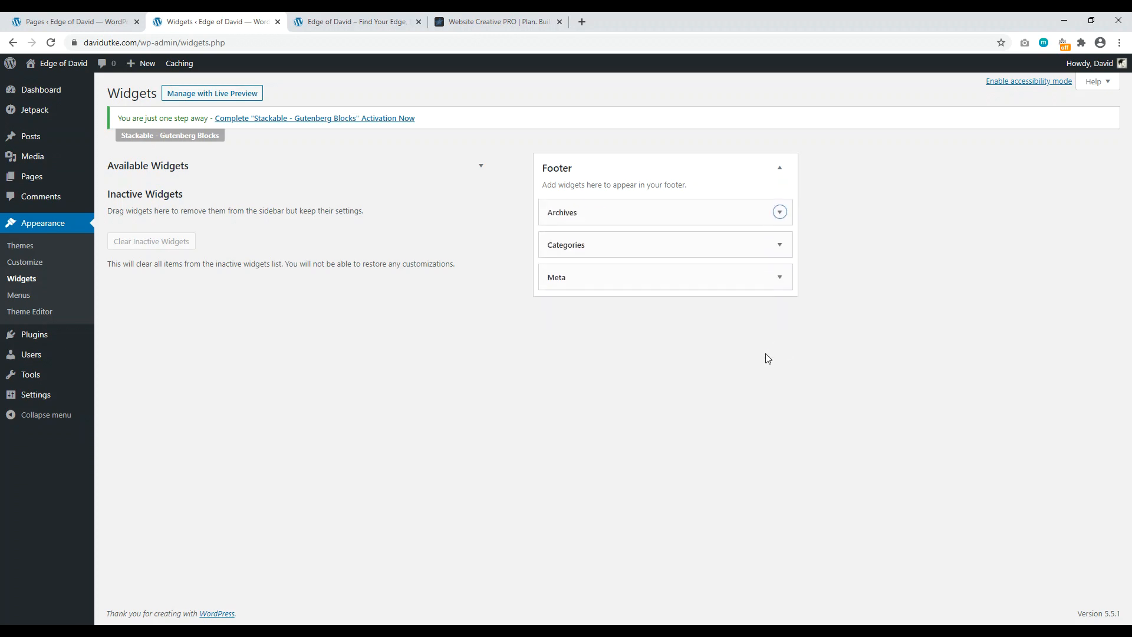
left_click(783, 215)
left_click(556, 312)
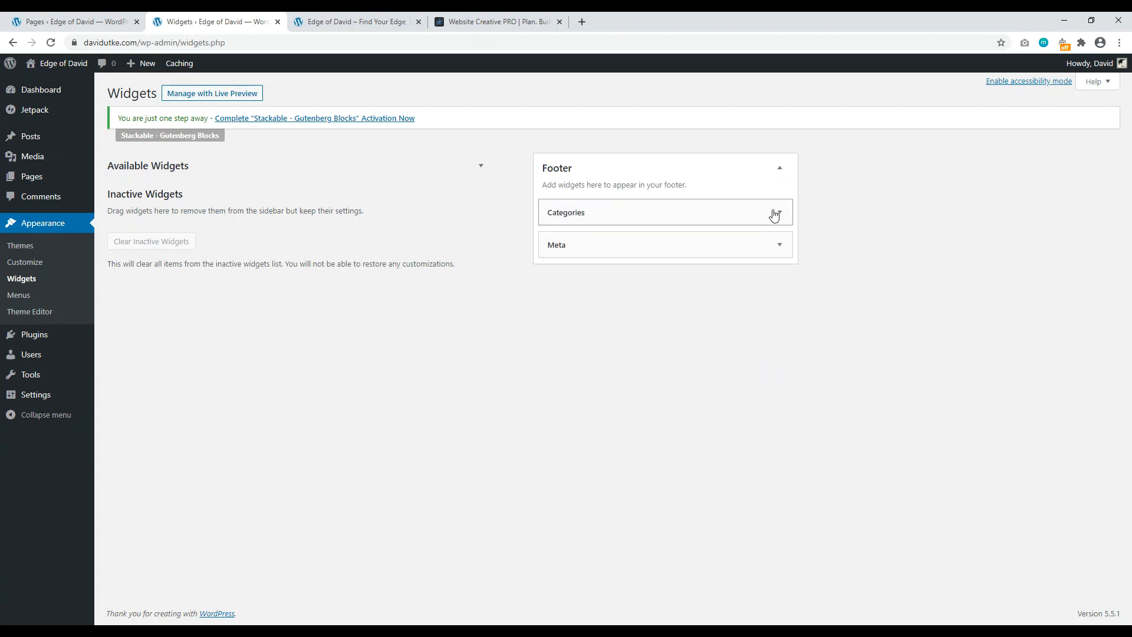
left_click(779, 212)
left_click(557, 325)
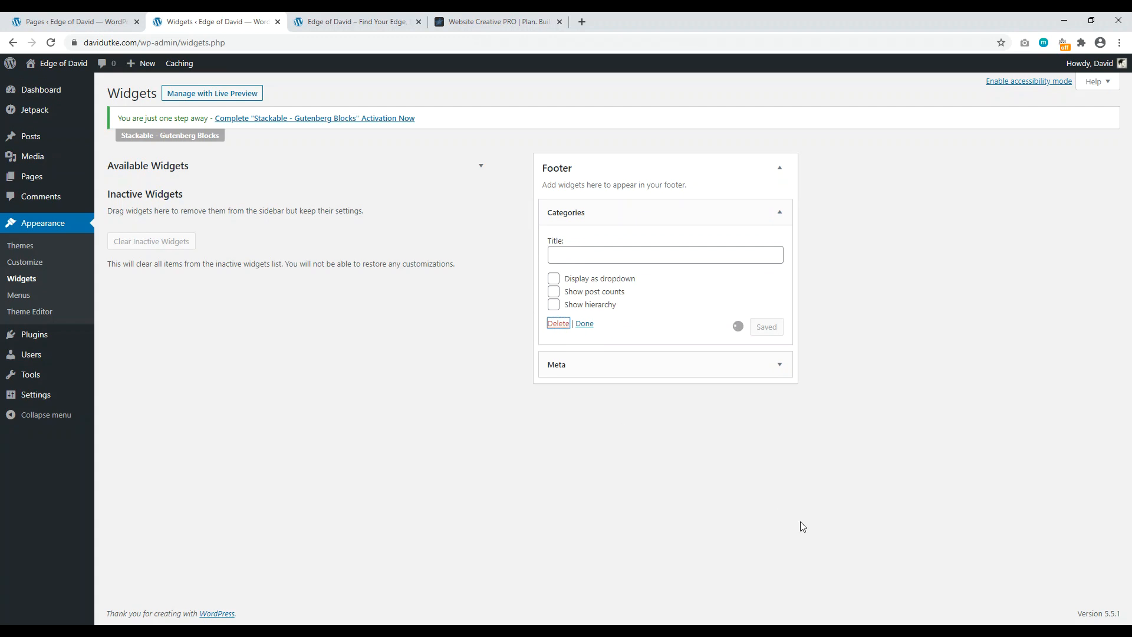
left_click(779, 212)
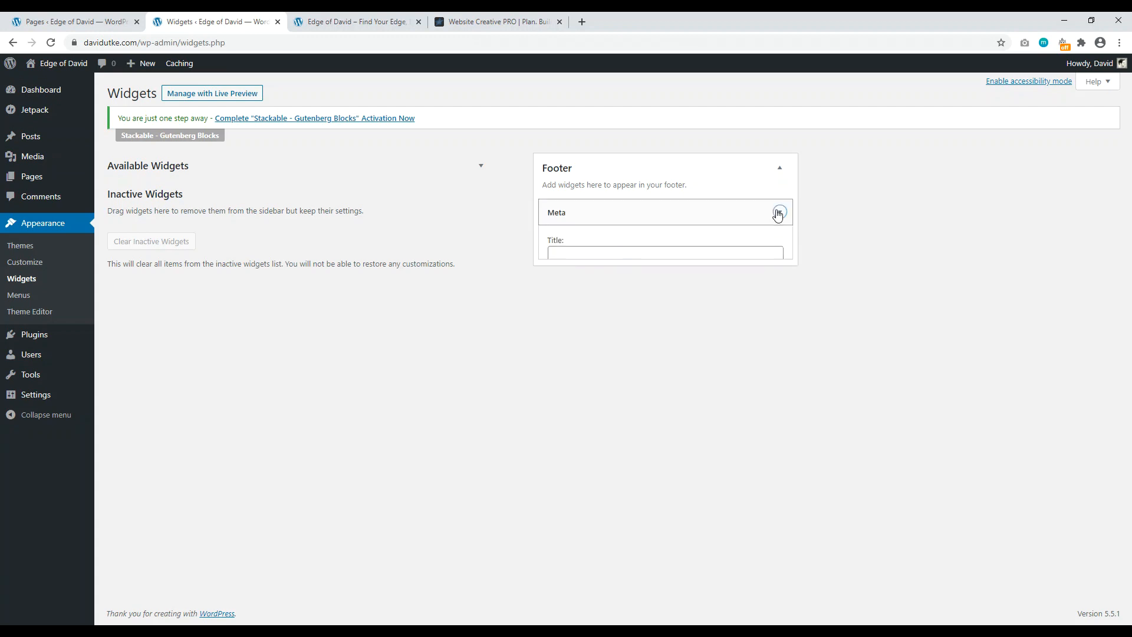
left_click(558, 277)
Step: Reload the live homepage to check the emptied footer
left_click(357, 22)
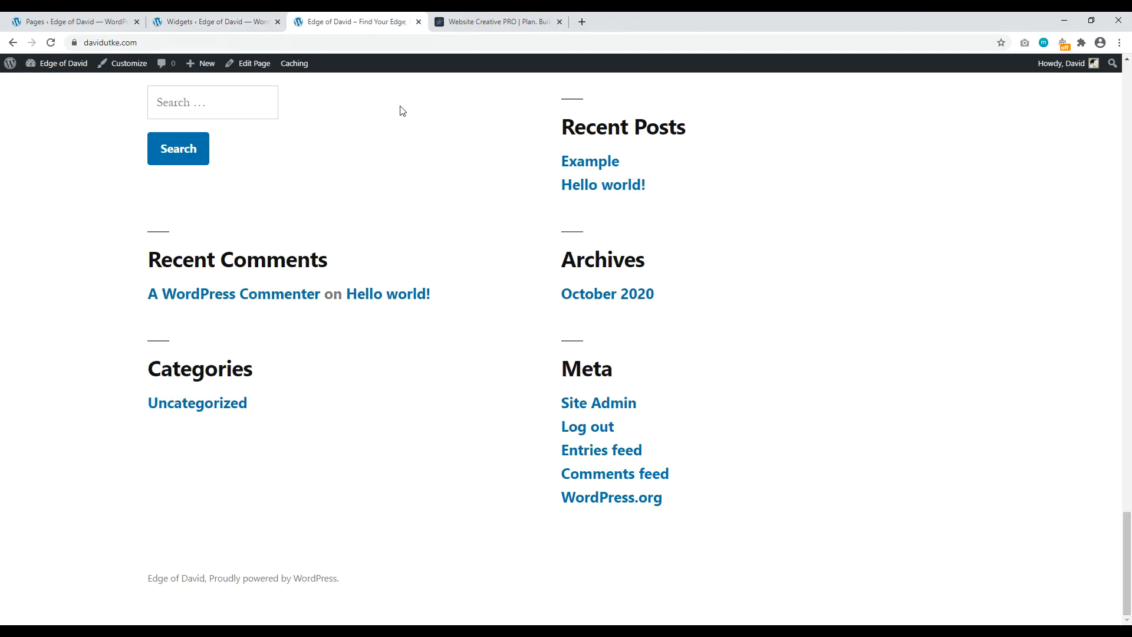
key("ctrl+shift+Tab")
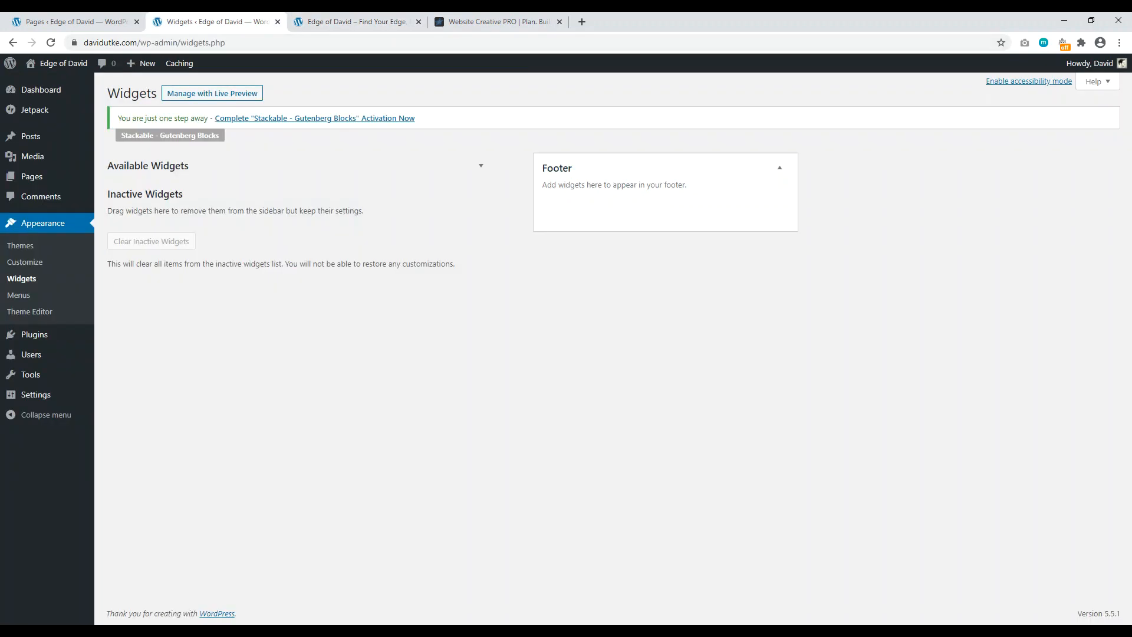
left_click(321, 21)
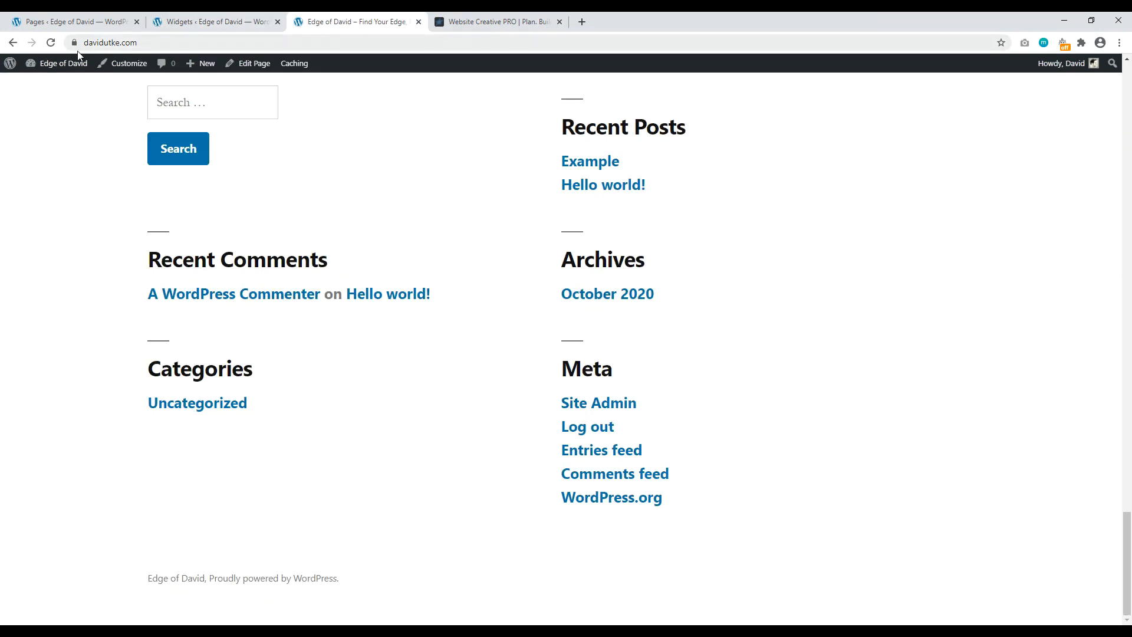
left_click(50, 43)
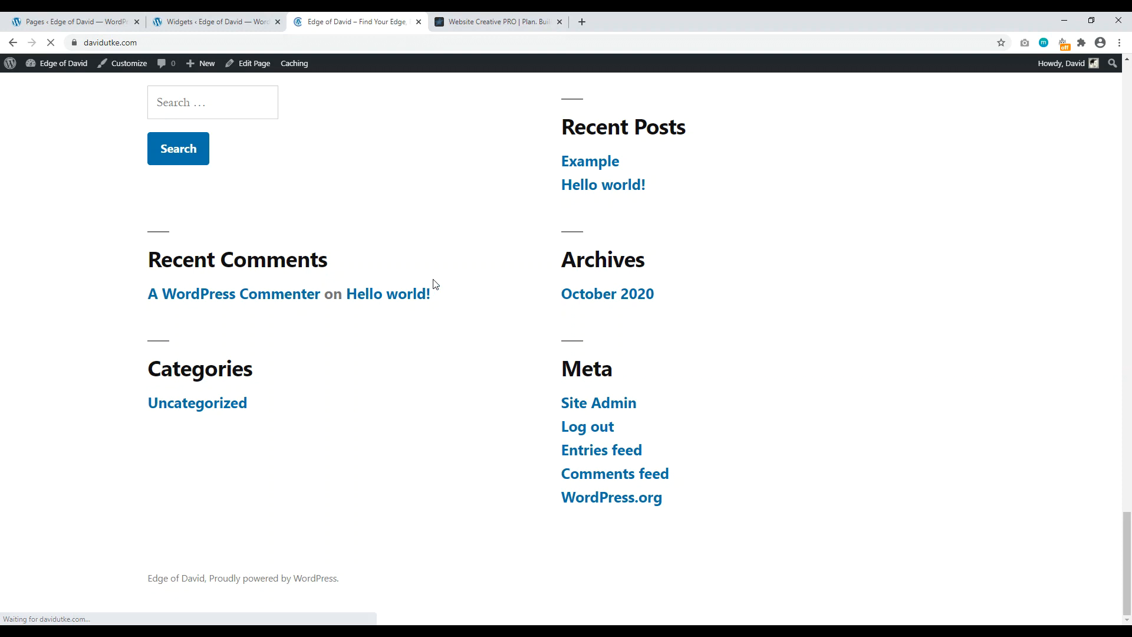
Step: Scroll to the footer credit line, then launch the Customizer from the admin bar
left_click_drag(1124, 125, 1129, 585)
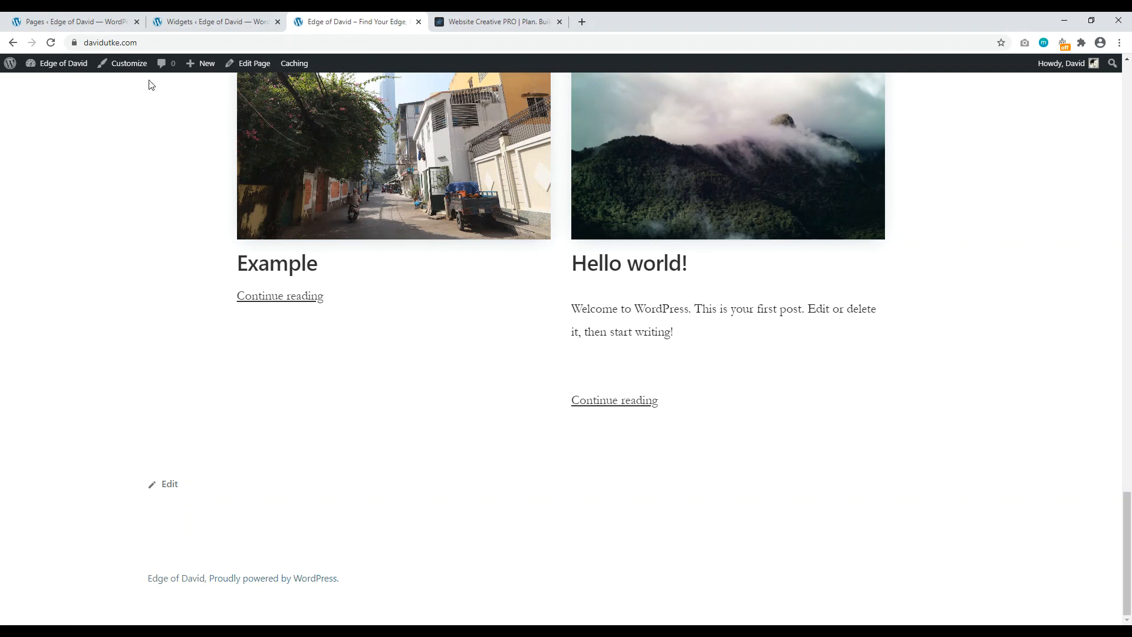
left_click(131, 69)
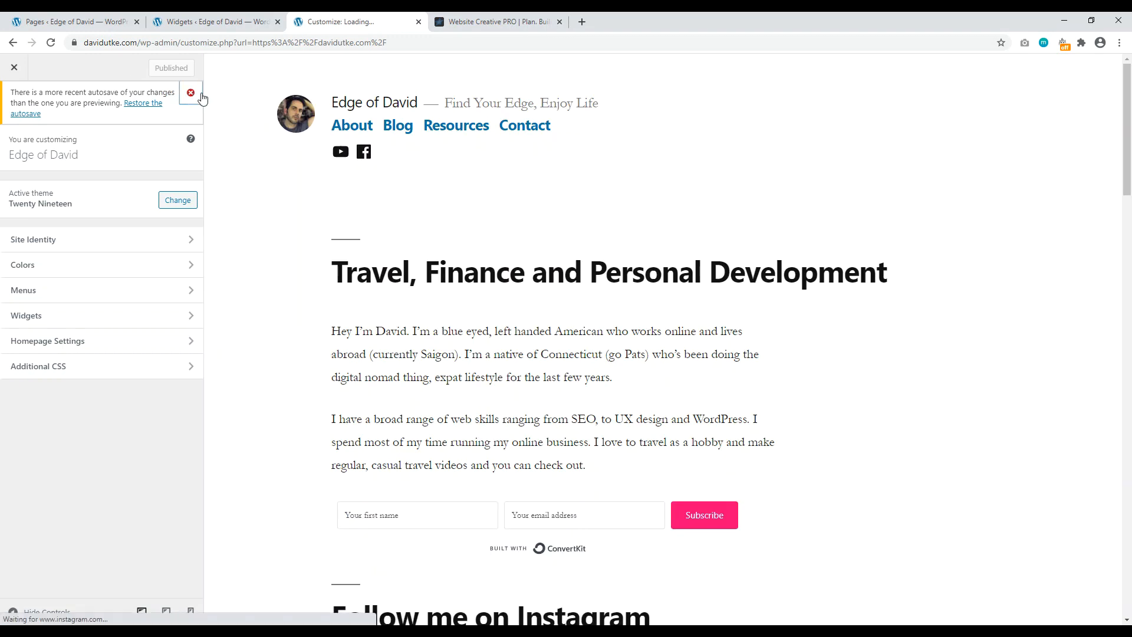
Step: Open the Additional CSS editor and copy the CSS rules from the Notepad notes
left_click(192, 93)
left_click_drag(1129, 151, 1131, 589)
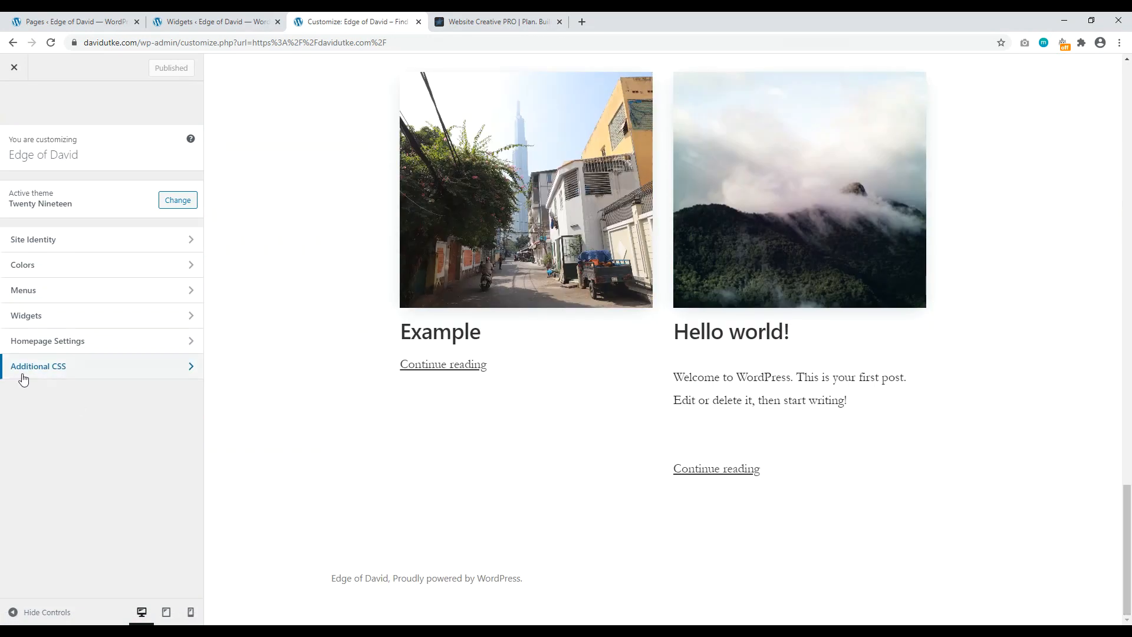
left_click(50, 373)
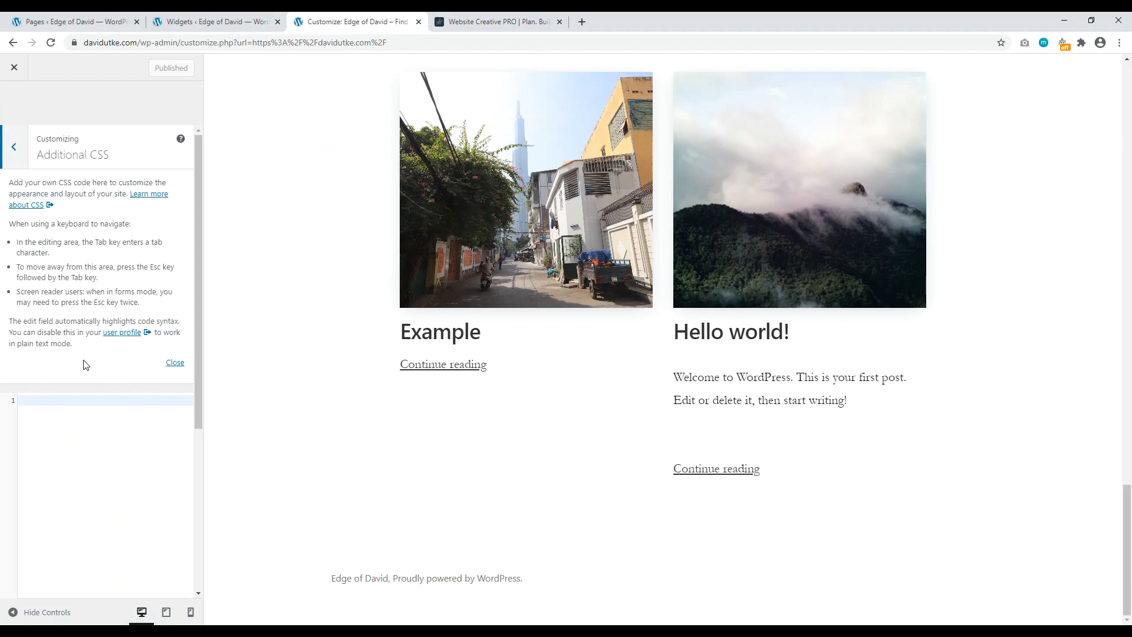
left_click(552, 635)
left_click(384, 128)
left_click_drag(397, 127, 269, 116)
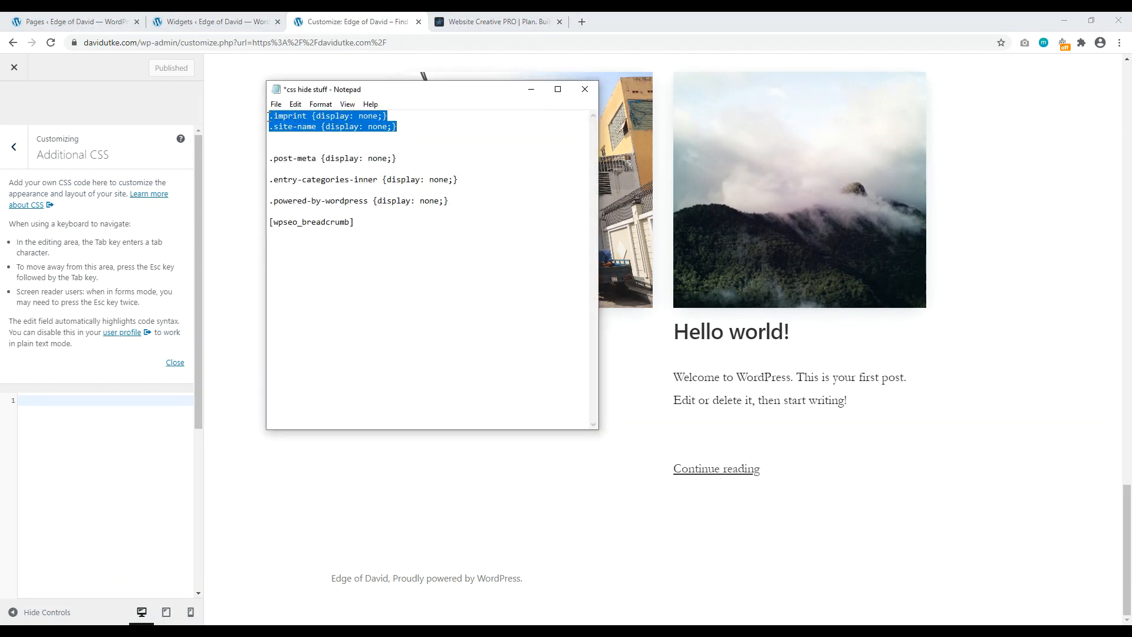
right_click(303, 122)
left_click(207, 161)
left_click(531, 89)
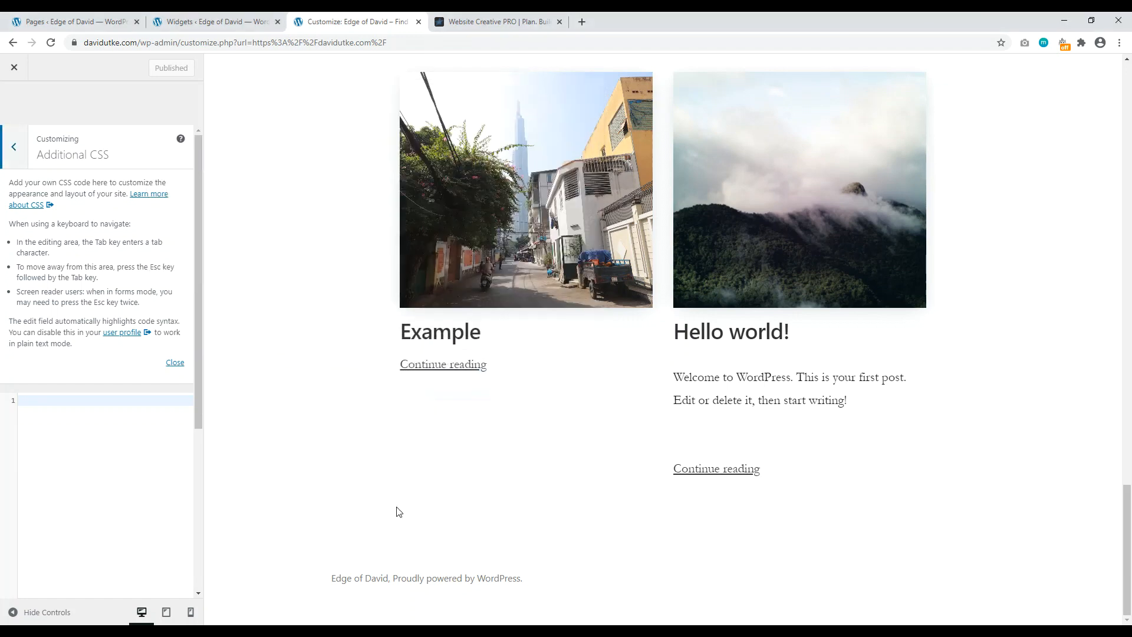
left_click(40, 400)
right_click(41, 400)
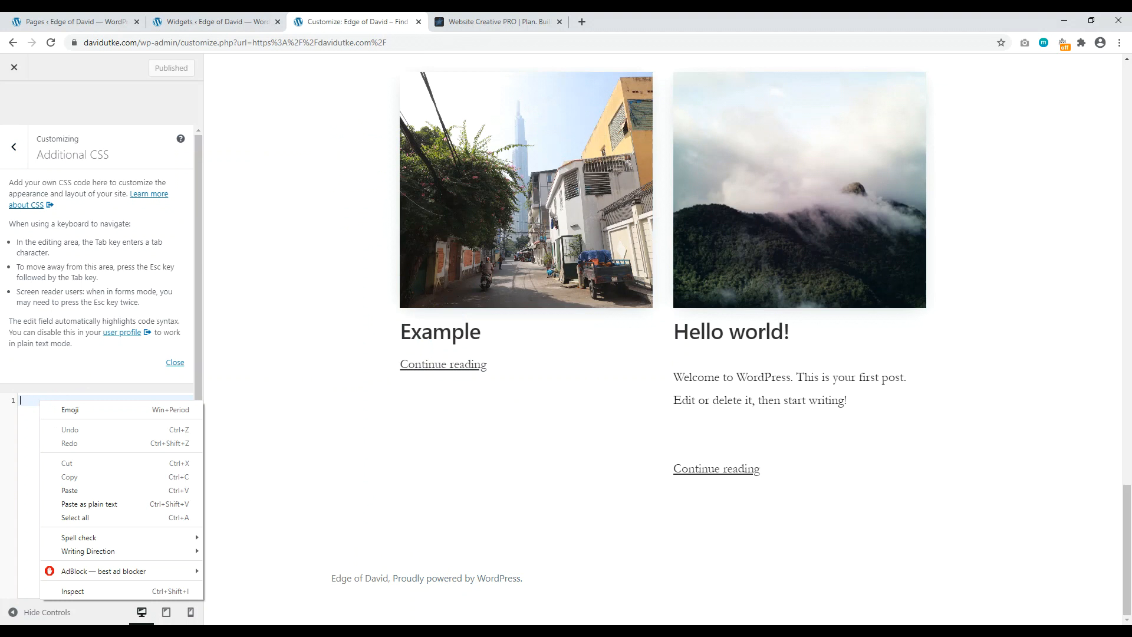
key("alt+Tab")
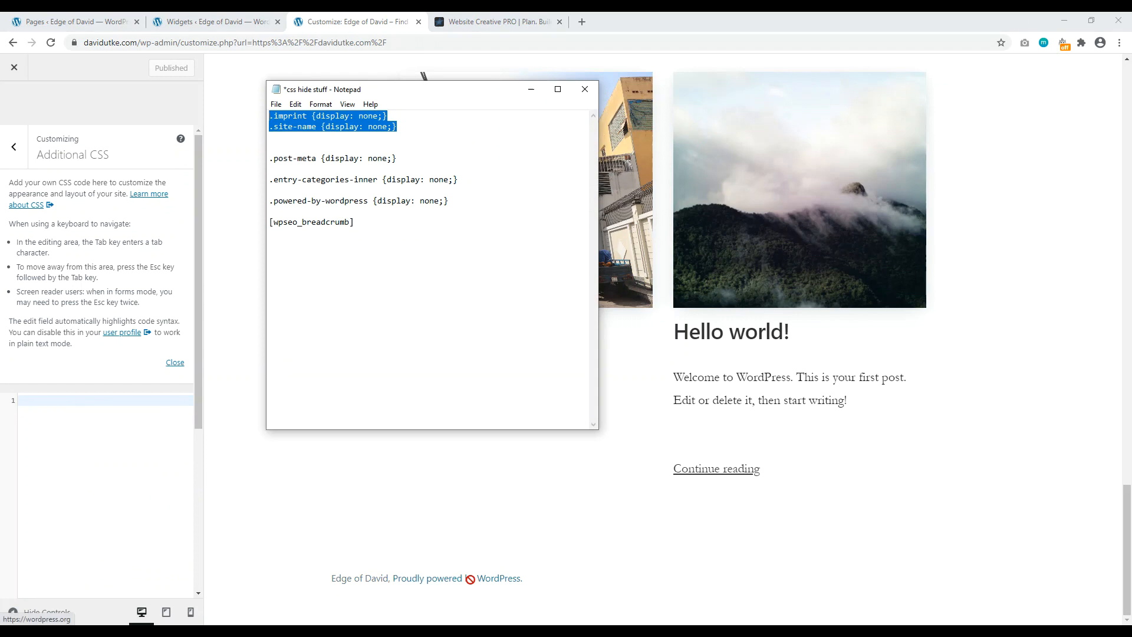
Step: Paste the .imprint and .site-name hiding rules into Additional CSS and publish
left_click(363, 122)
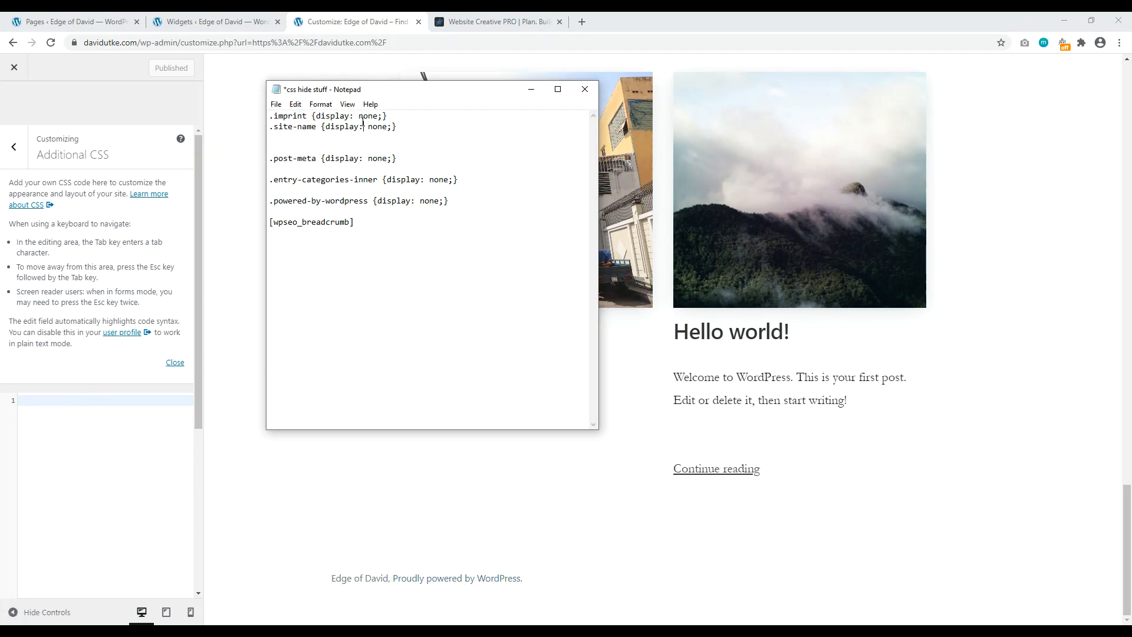
left_click_drag(404, 127, 277, 111)
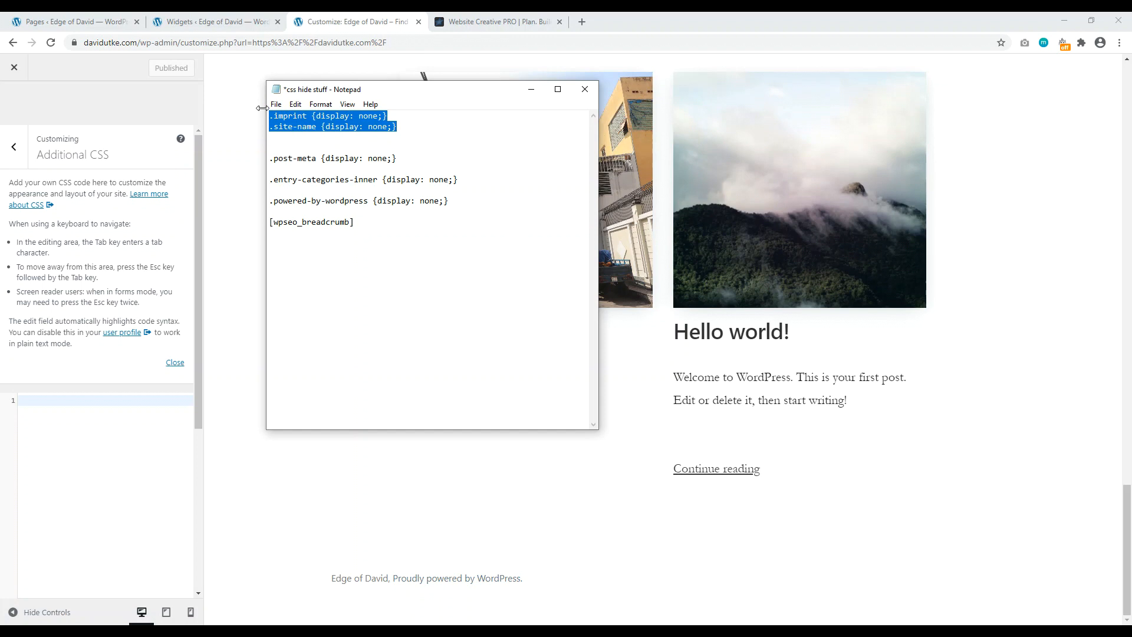
right_click(340, 121)
left_click(236, 158)
left_click(531, 89)
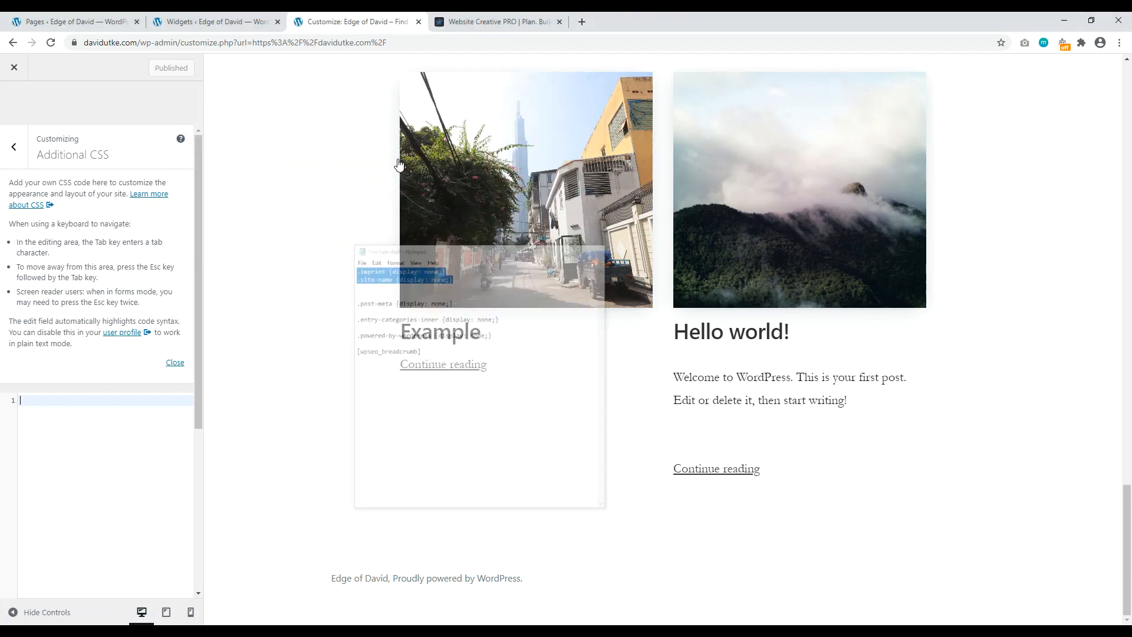
right_click(51, 399)
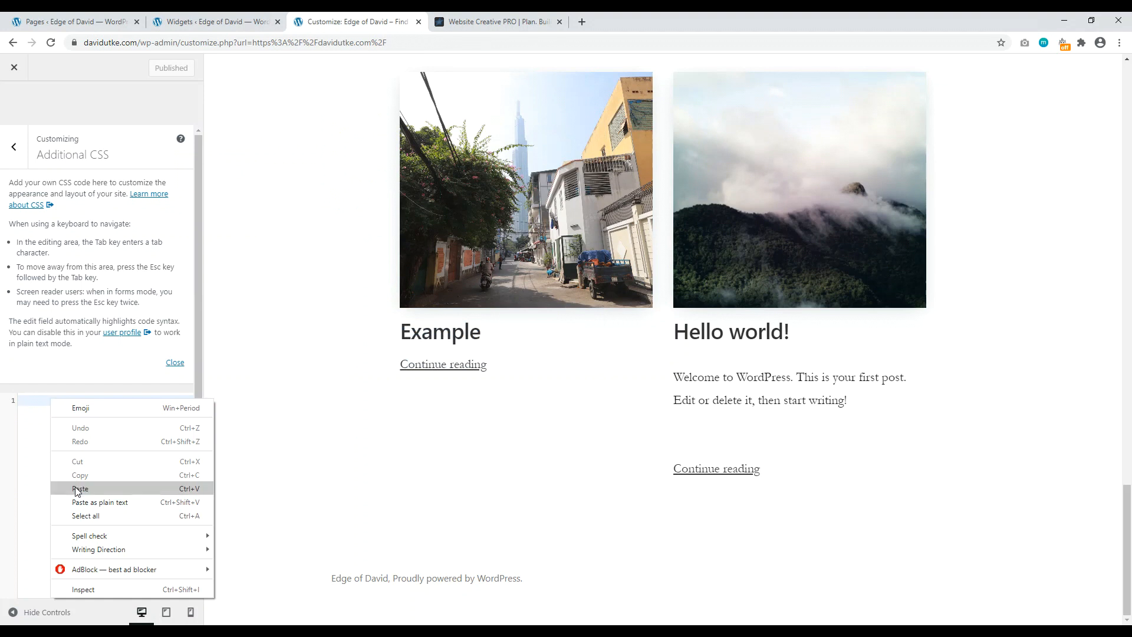
left_click(73, 481)
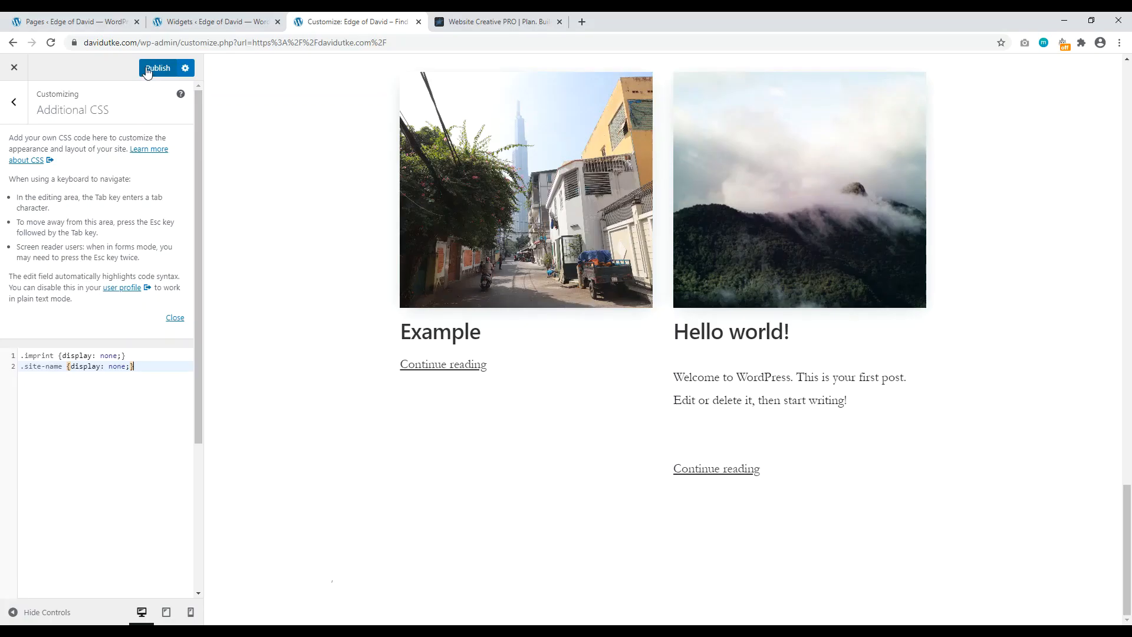
left_click(148, 68)
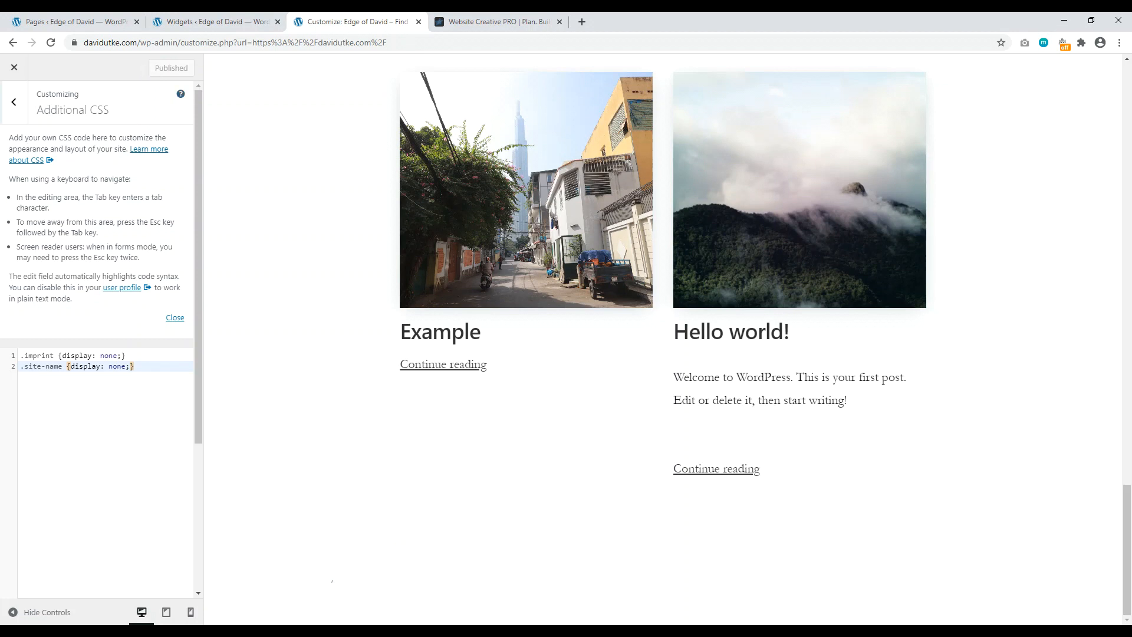
left_click(4, 110)
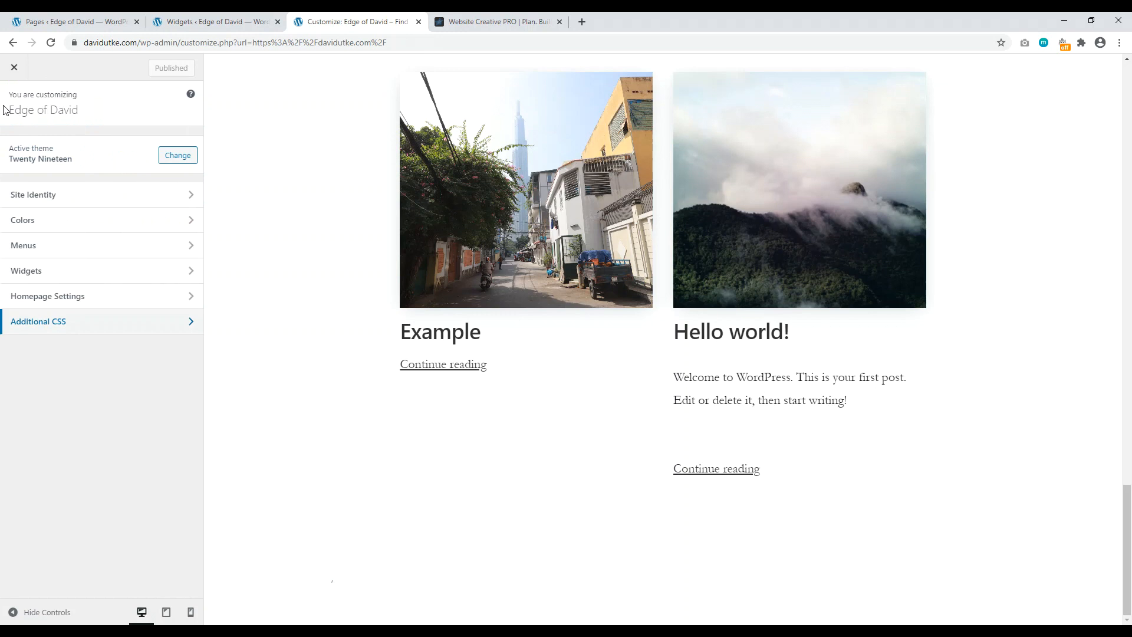
left_click(494, 22)
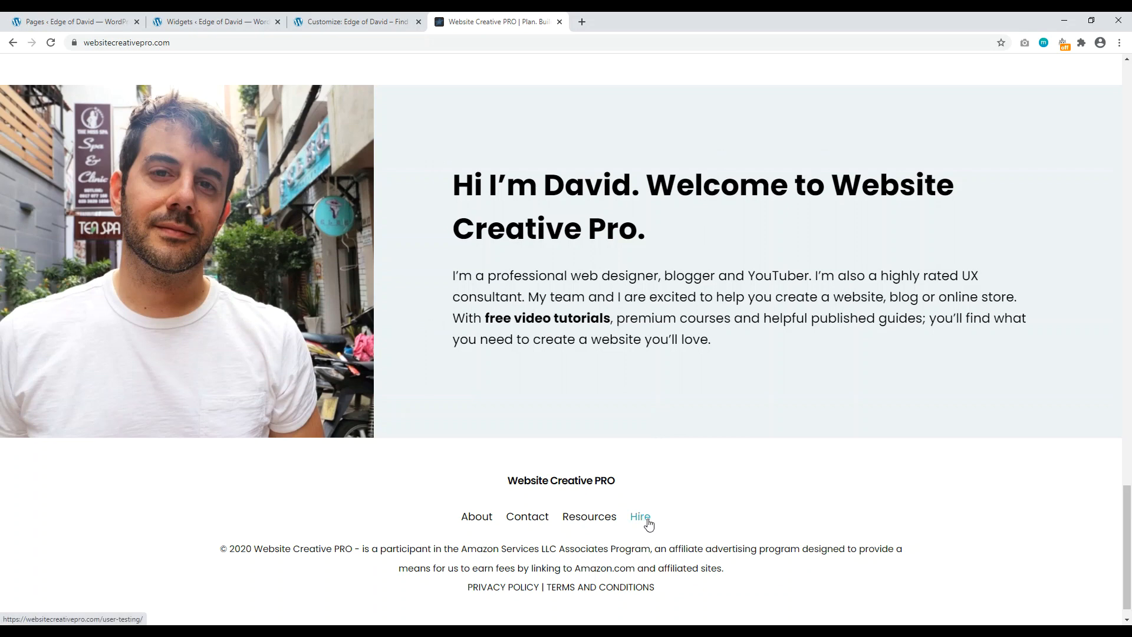
scroll(1014, 87, "up", 20)
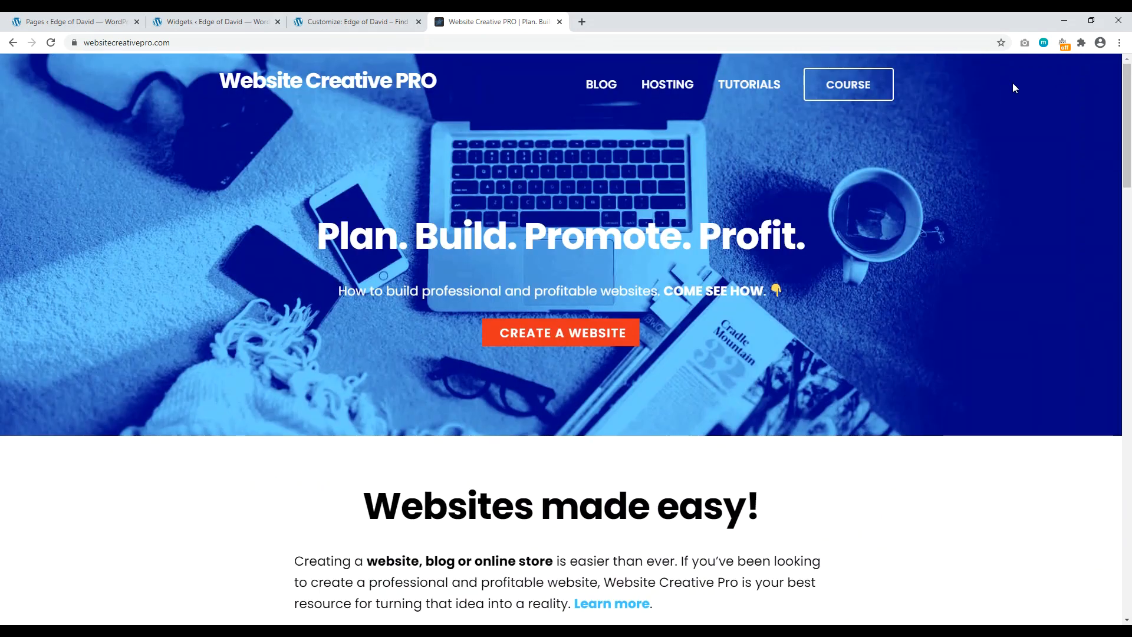
left_click_drag(1127, 156, 1129, 589)
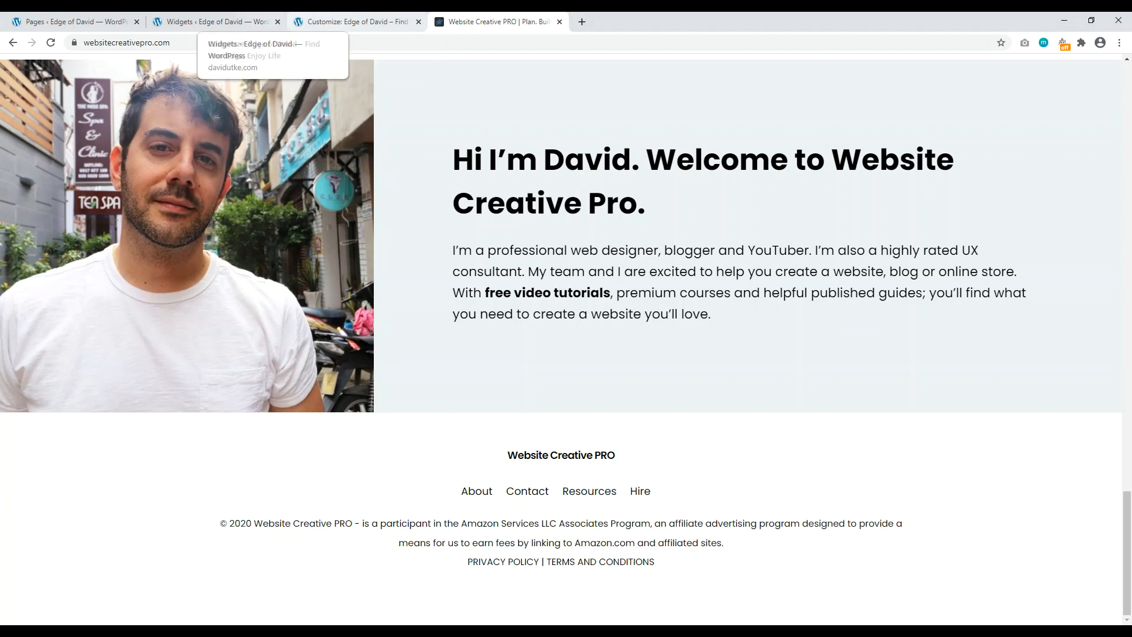
left_click(213, 21)
left_click(321, 22)
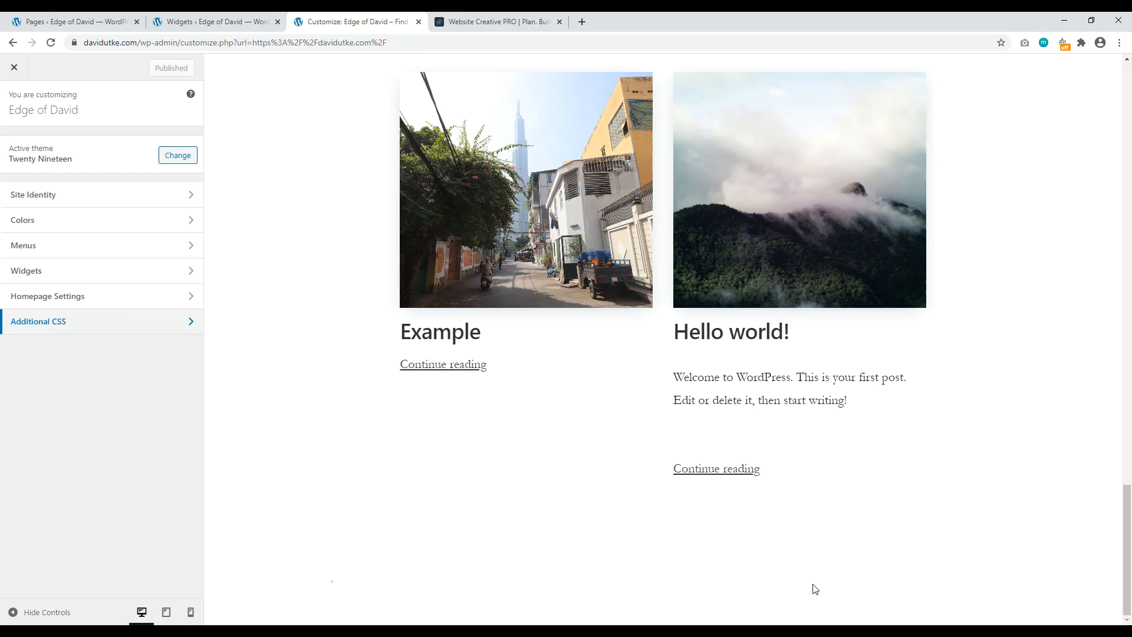
Step: Go to Menus in the Customizer and view all the theme's menu locations
left_click_drag(1124, 543, 1112, 571)
scroll(377, 610, "down", 2)
scroll(259, 404, "up", 1)
left_click(134, 254)
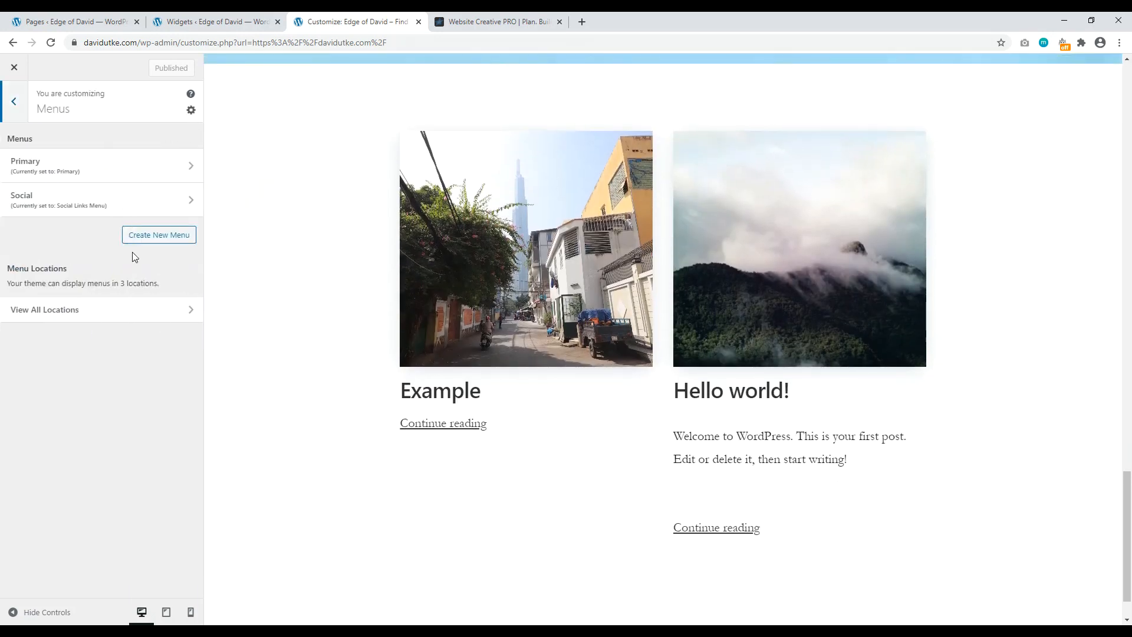
left_click(111, 312)
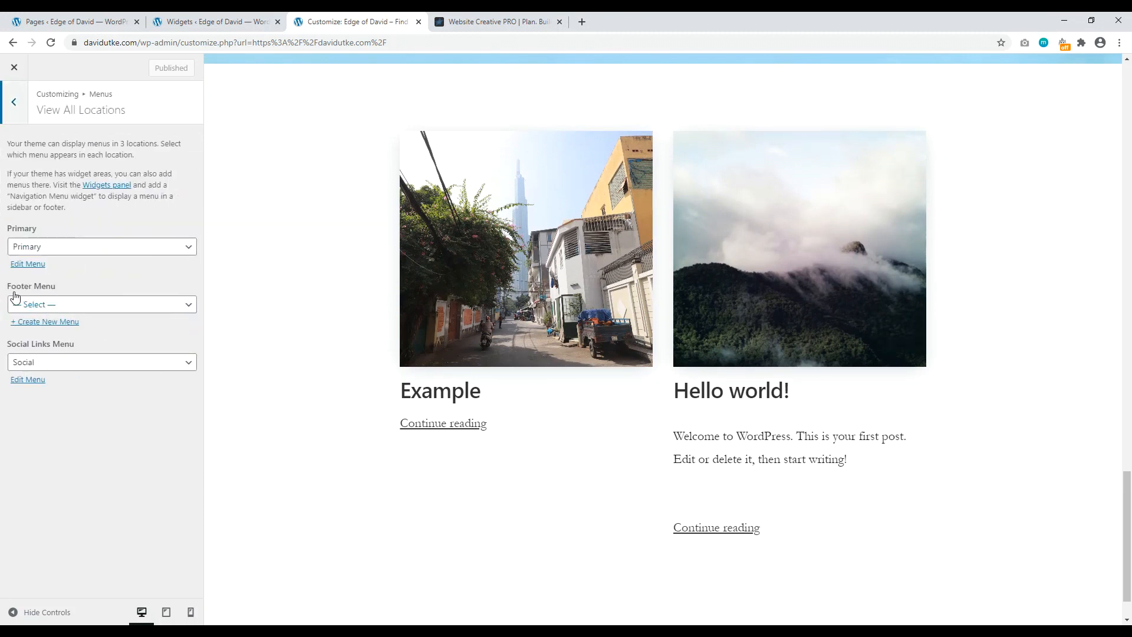
left_click_drag(7, 207, 148, 306)
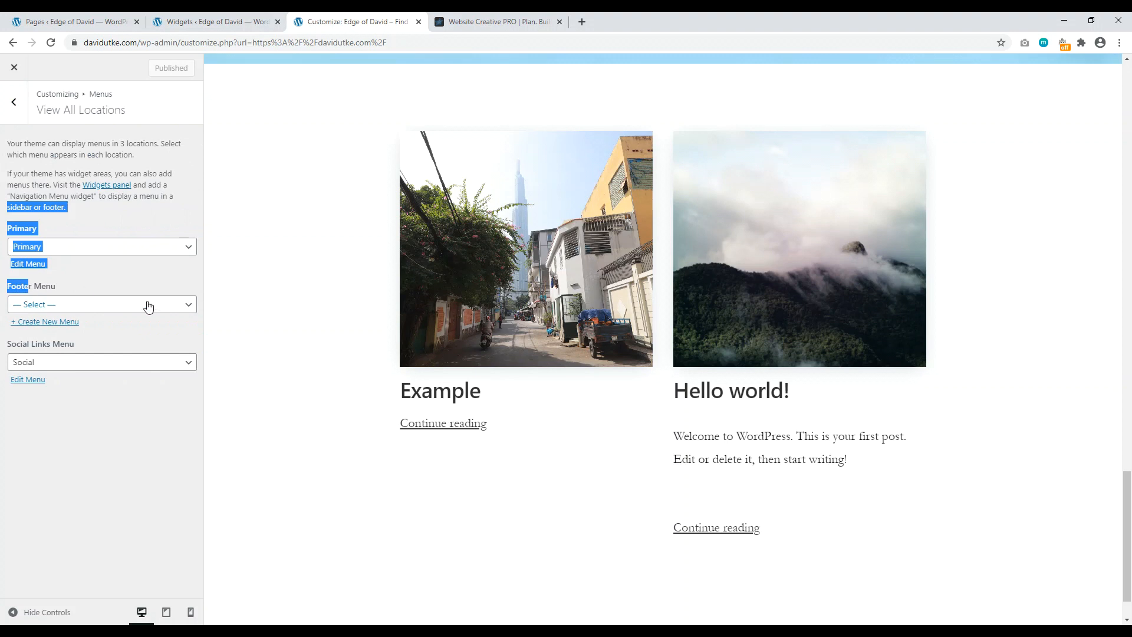
left_click(71, 480)
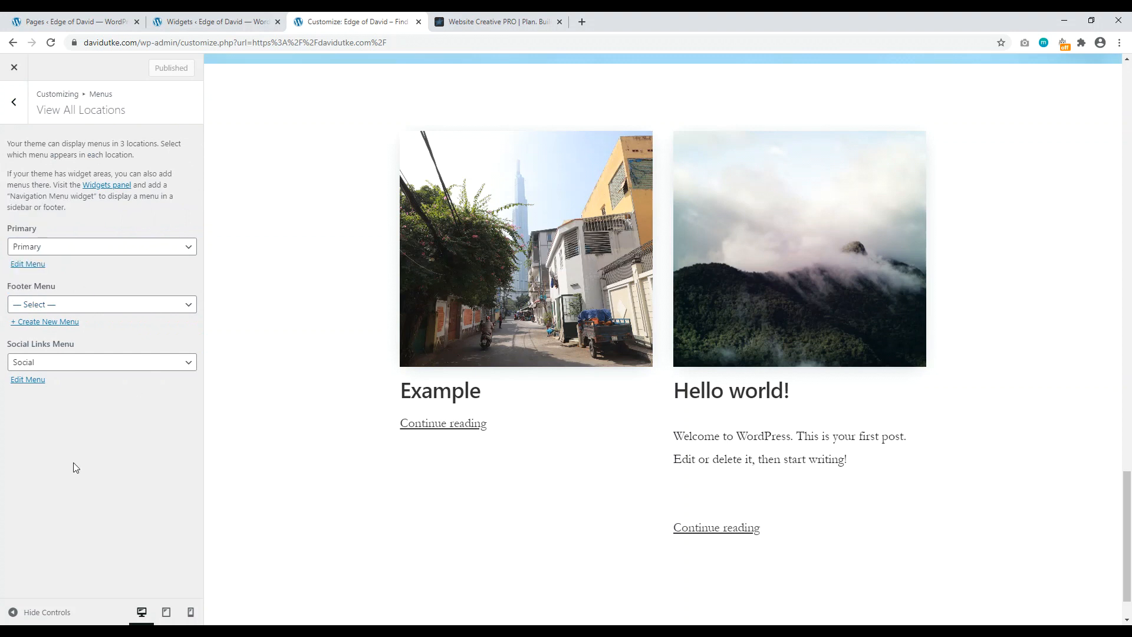
Step: Create a new menu named 'footer' assigned to the Footer Menu location
left_click(60, 321)
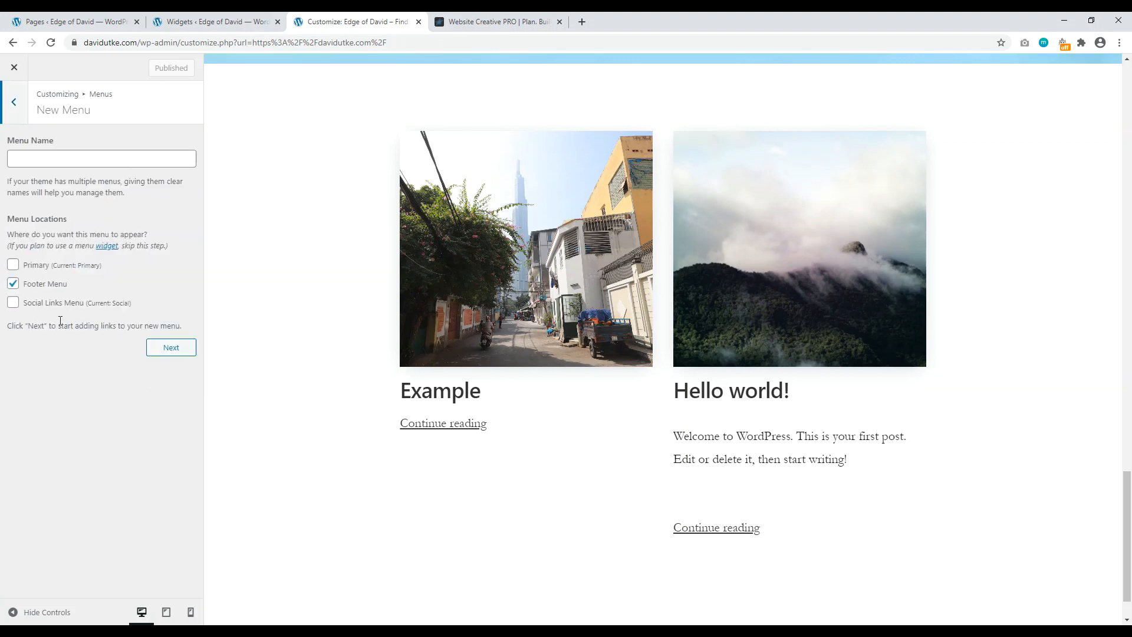
left_click(31, 159)
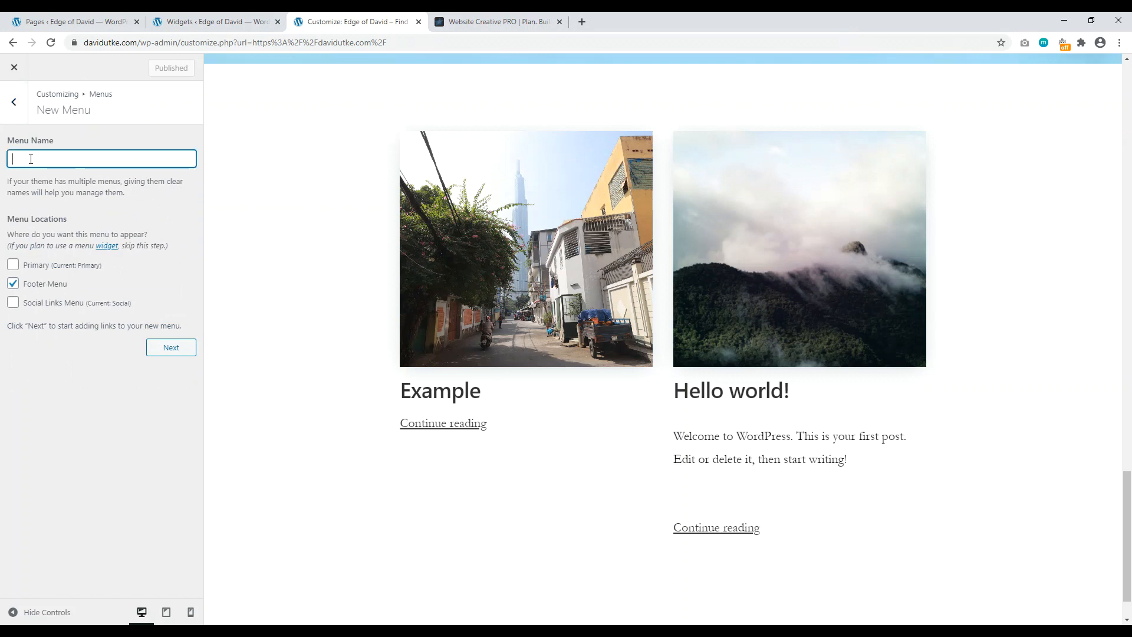
type("footer")
left_click(171, 347)
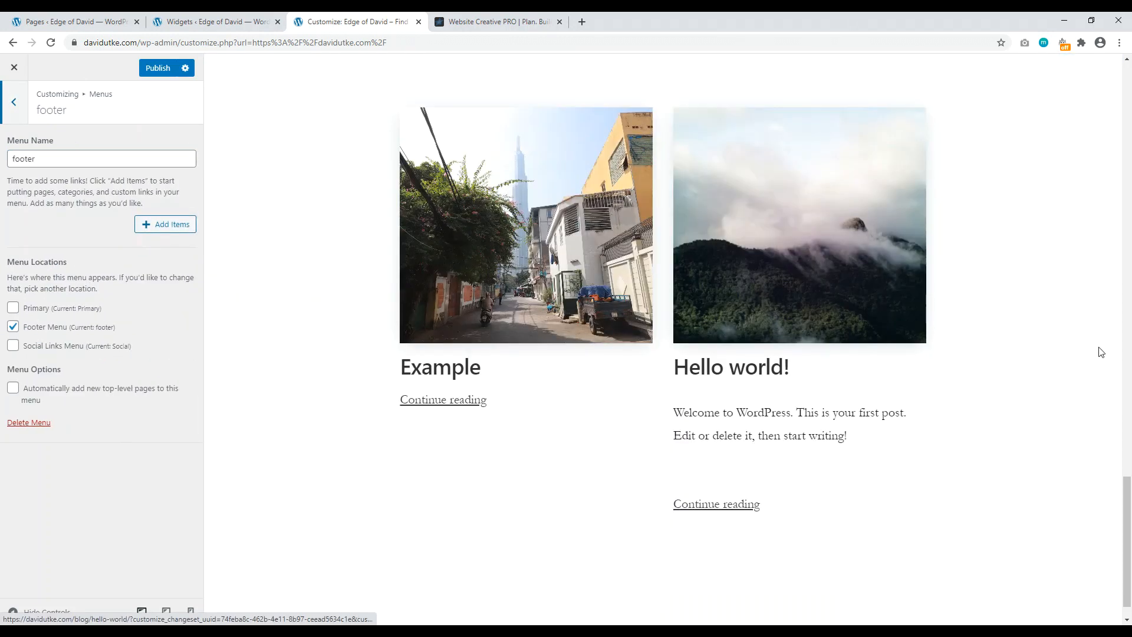
Step: Bring up the Add Items list, checking the site's existing pages and the reference site's footer links
left_click(166, 230)
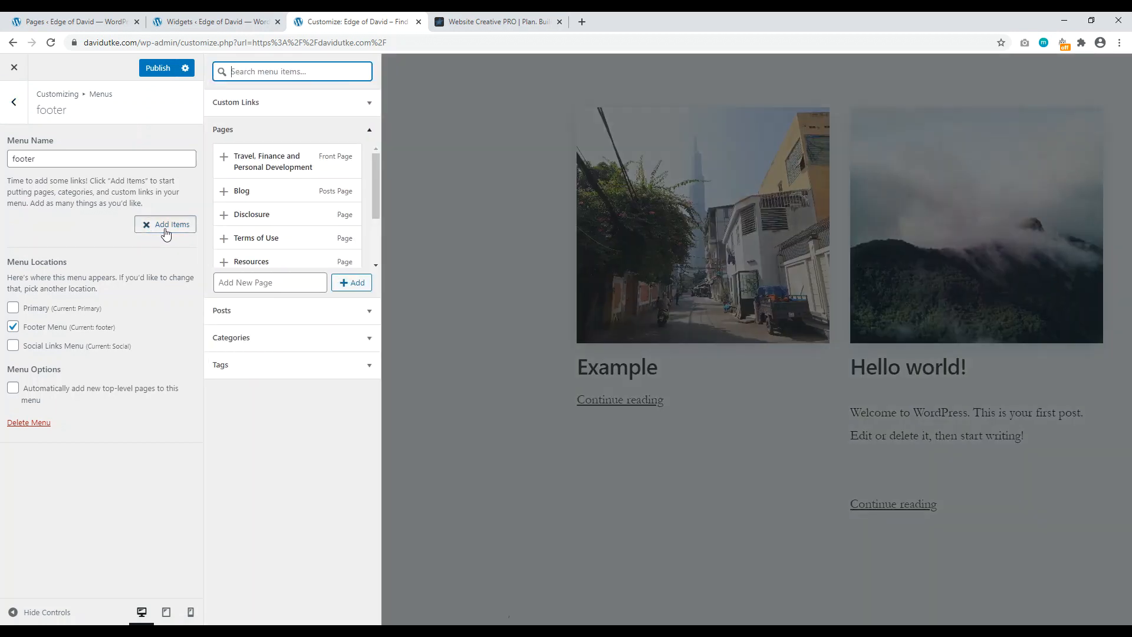
left_click(77, 22)
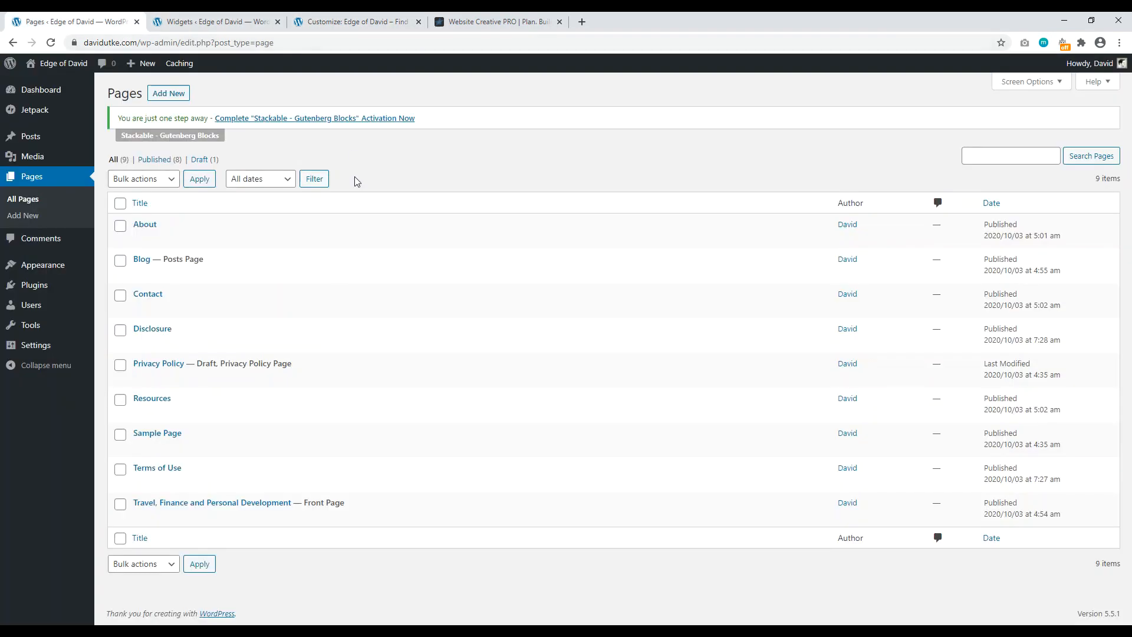
mouse_move(169, 418)
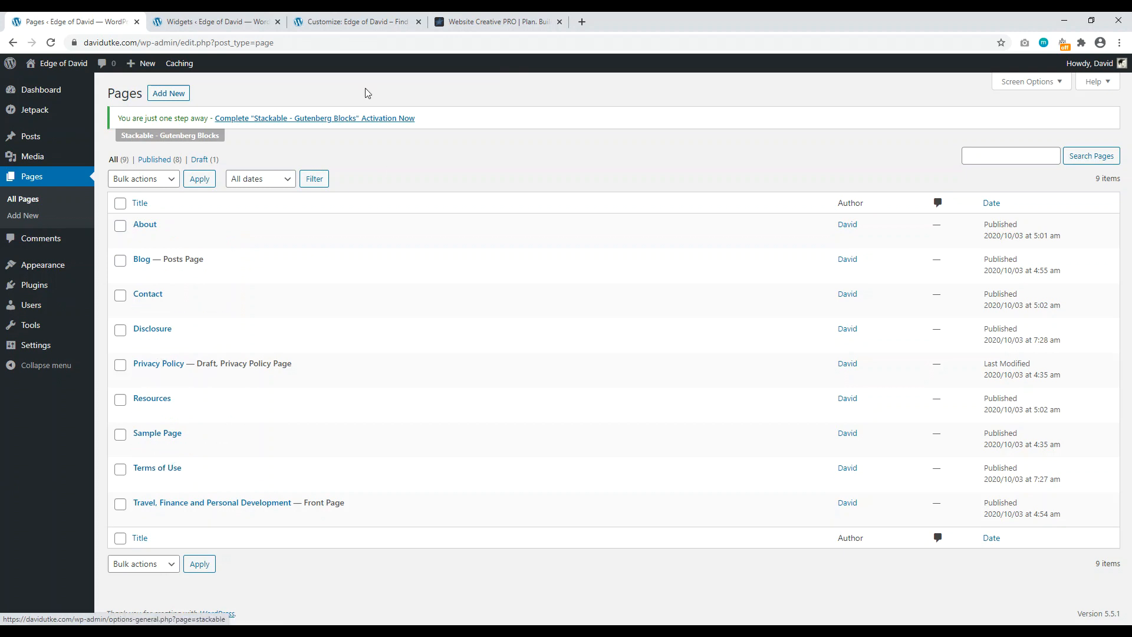
left_click(356, 21)
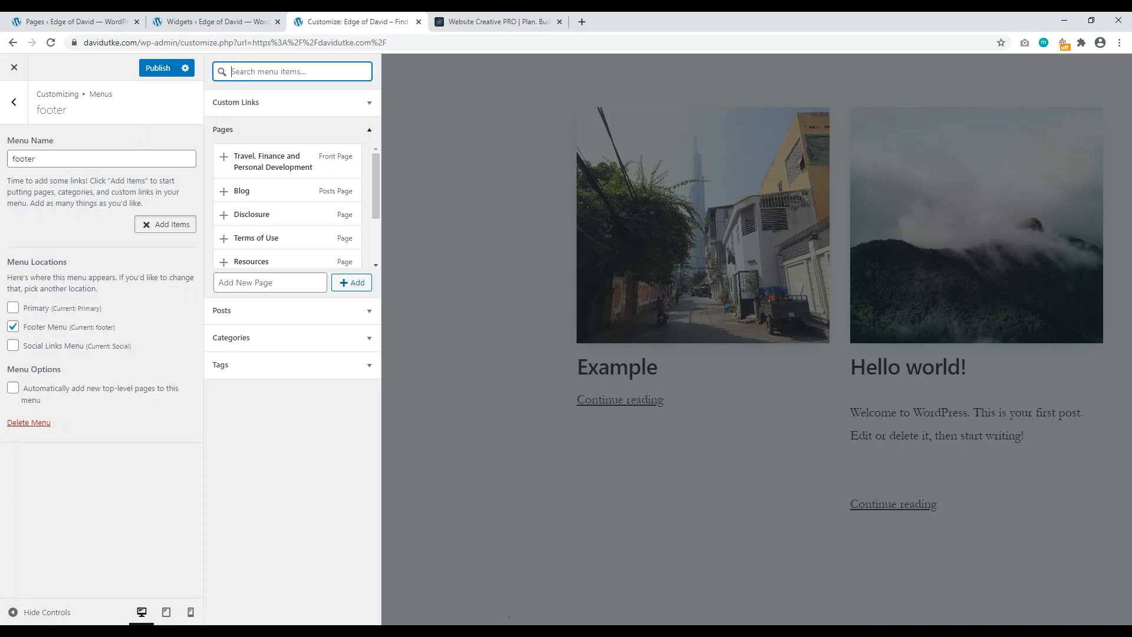
left_click(501, 21)
scroll(511, 58, "up", 15)
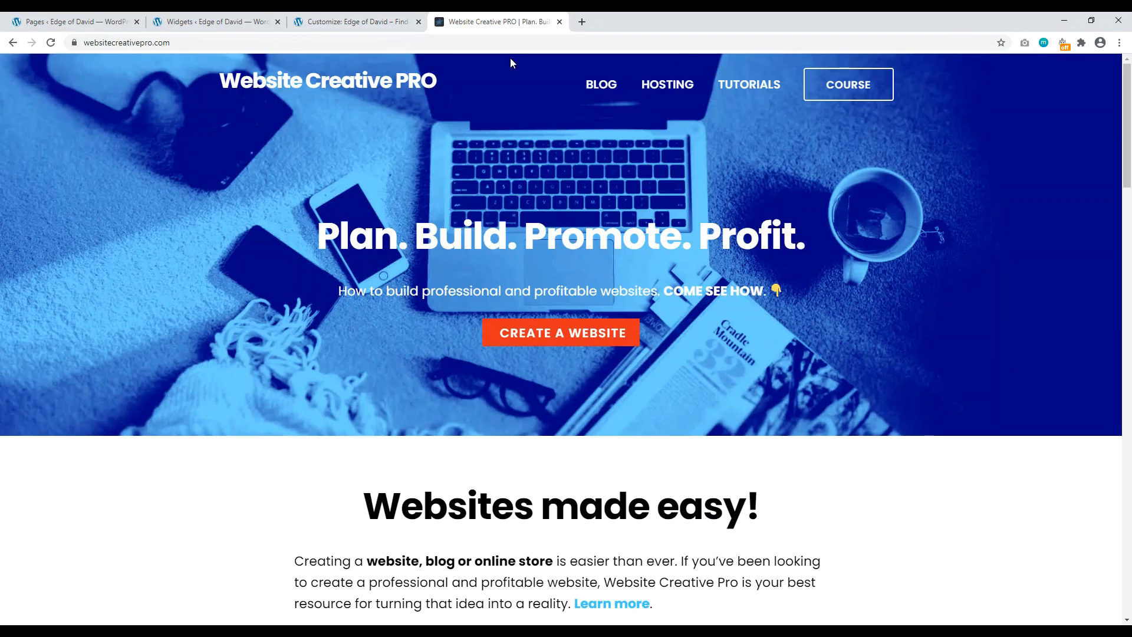
scroll(390, 515, "down", 15)
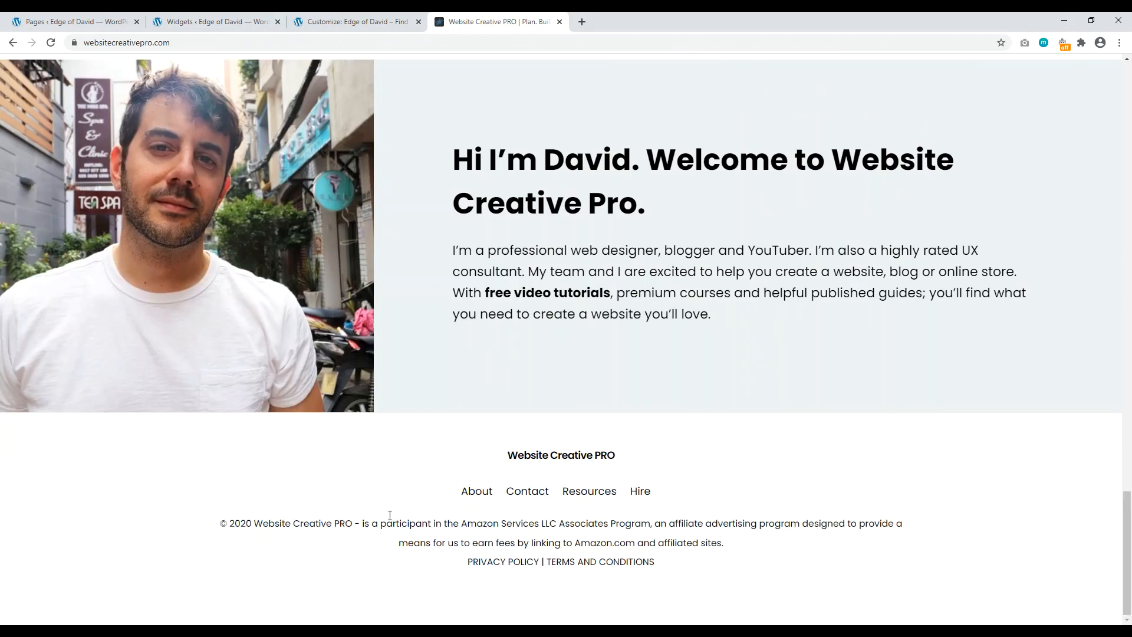
left_click(355, 22)
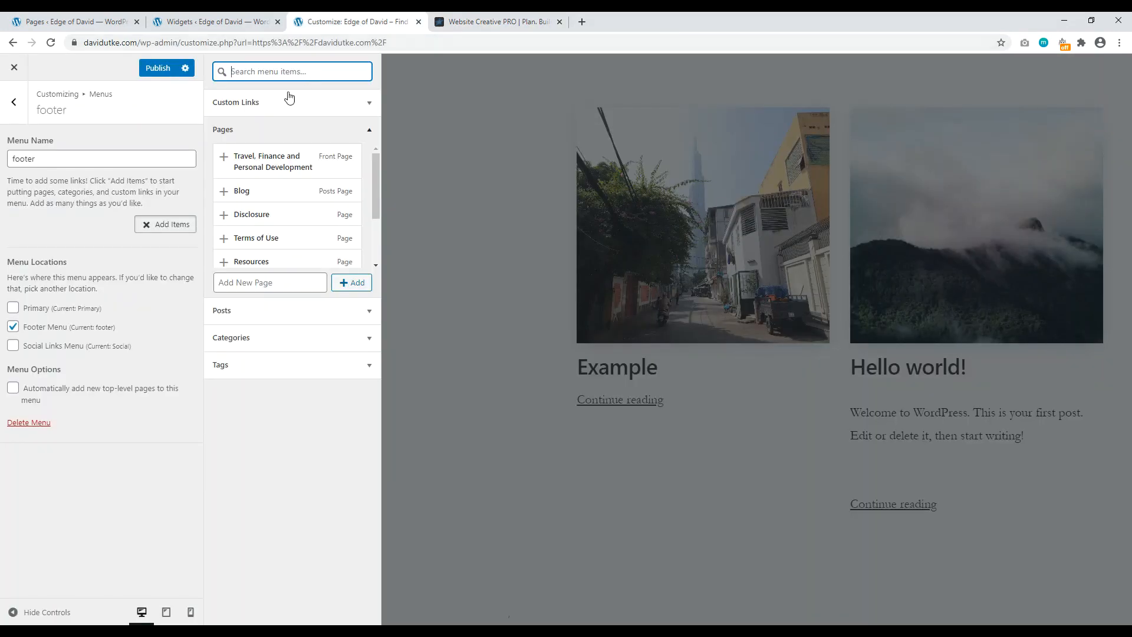
Step: Add the Disclosure and Terms of Use pages to the footer menu and publish
left_click(225, 215)
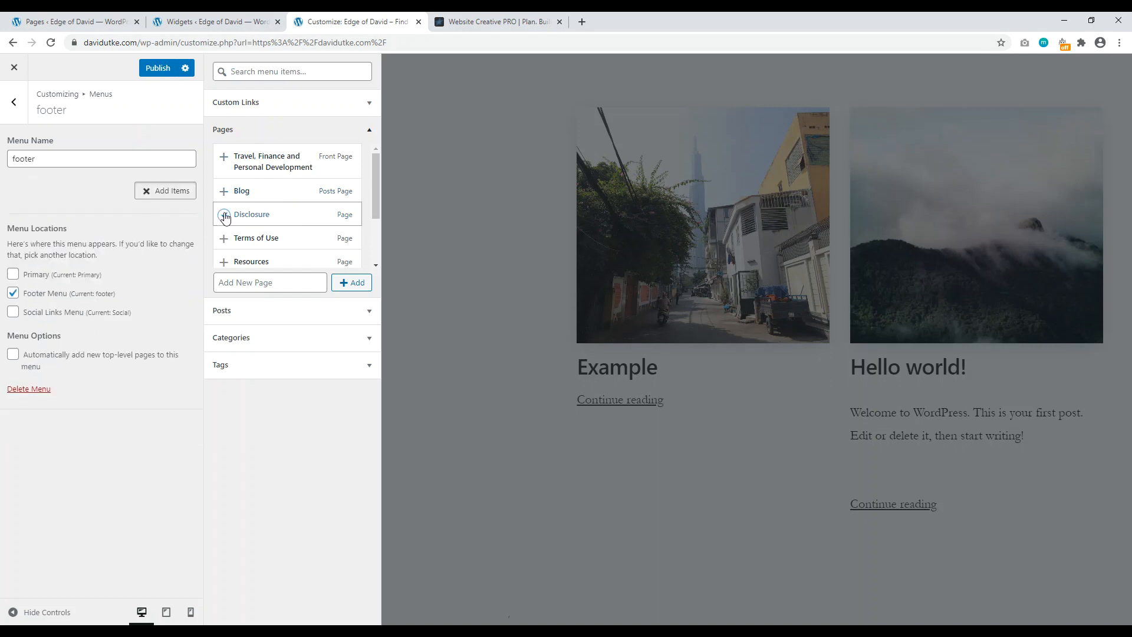
left_click(224, 239)
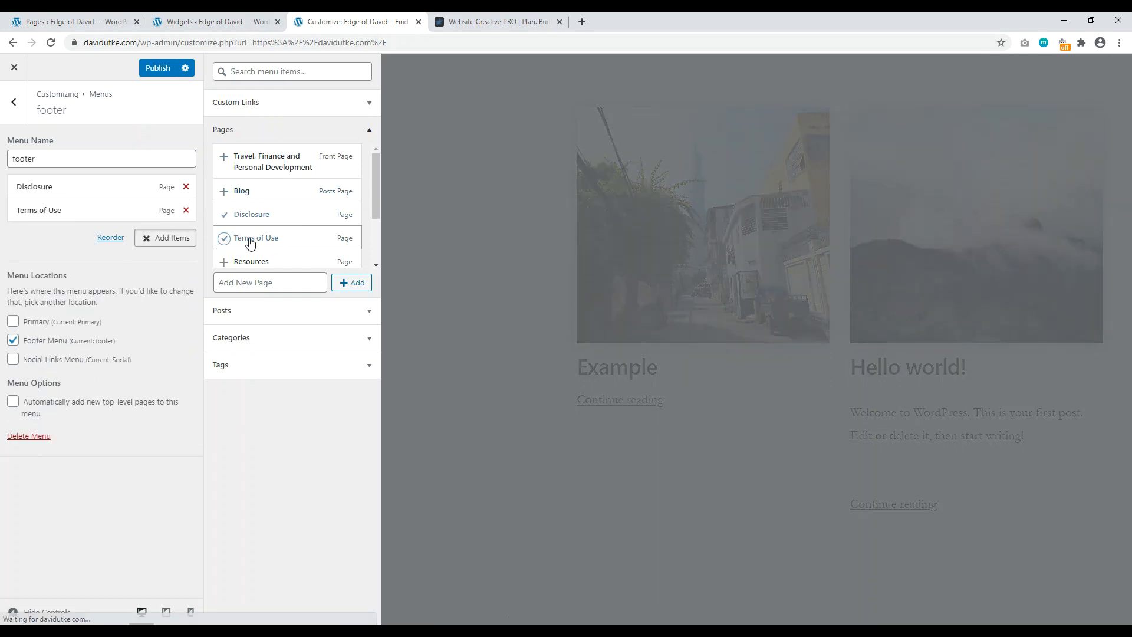
left_click_drag(375, 182, 375, 217)
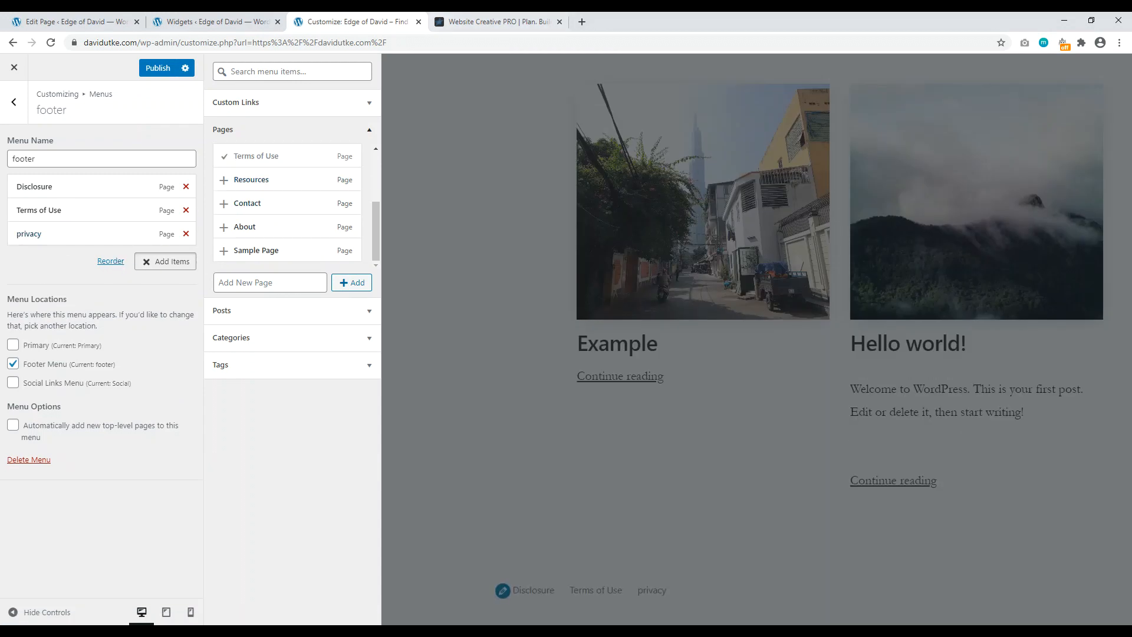
left_click(164, 73)
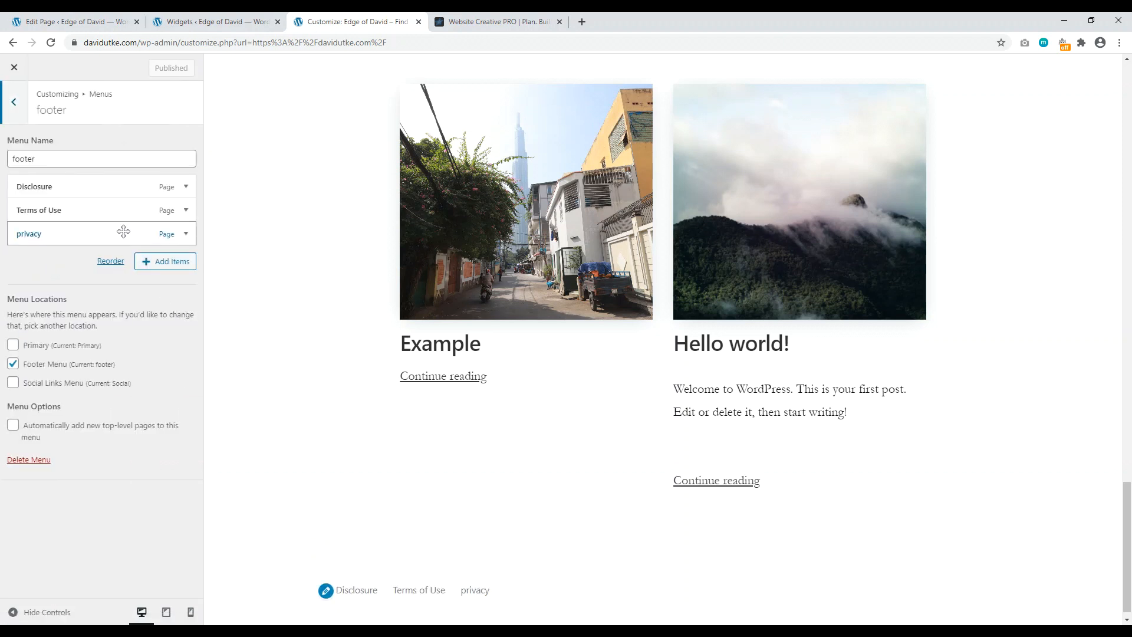
Step: Recapitalise the privacy menu item's label to 'Privacy', publish, and view the Website Creative PRO site
left_click(73, 233)
left_click(20, 274)
key("Delete")
type("Privacy")
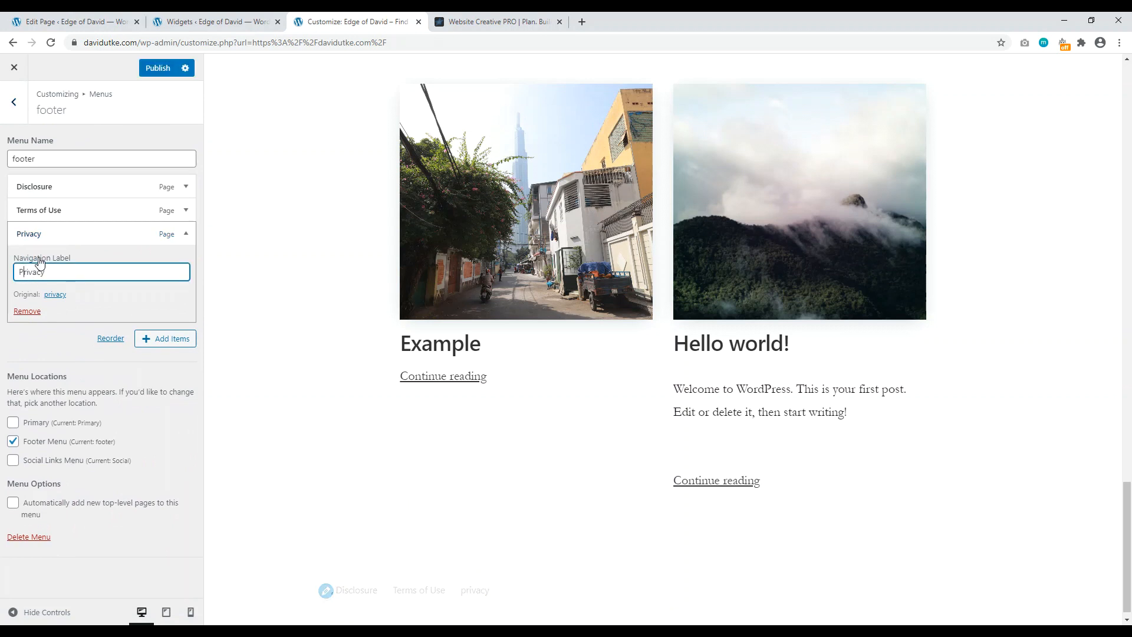
left_click(162, 67)
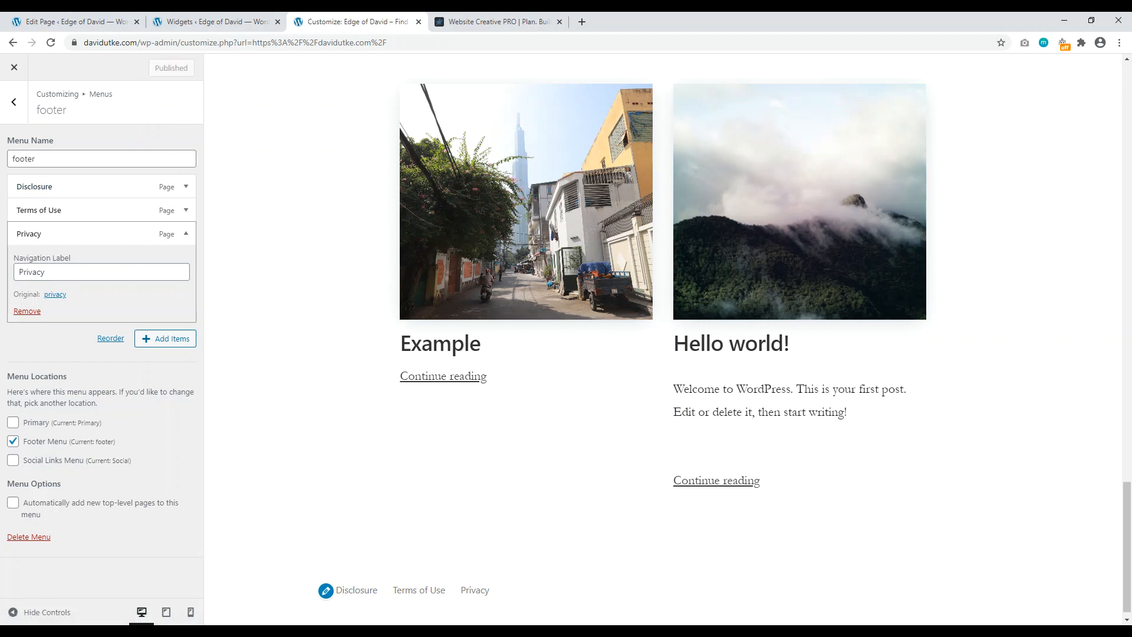
left_click(498, 21)
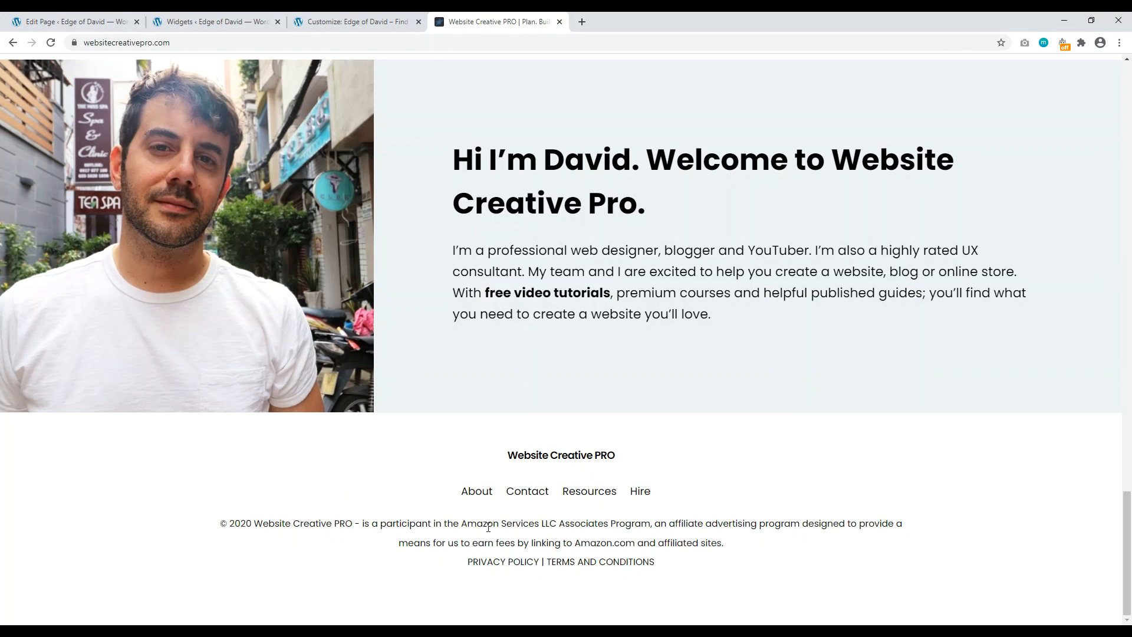
Step: Copy the Amazon Associates affiliate disclosure sentence from the Website Creative PRO footer credit line
left_click_drag(362, 522, 747, 552)
right_click(673, 529)
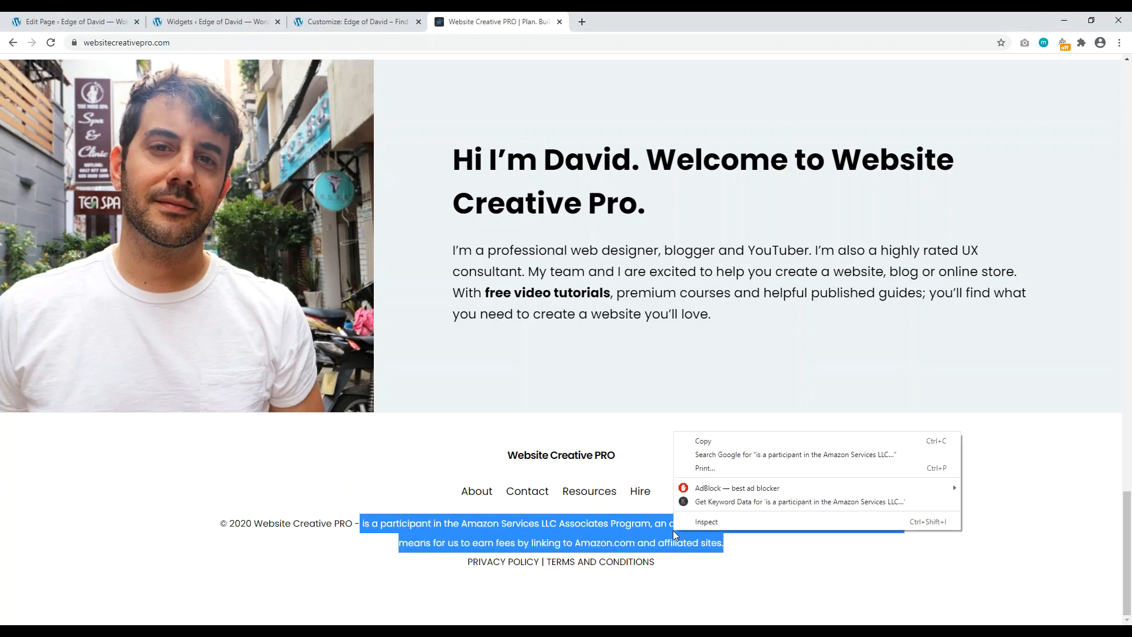
left_click(717, 443)
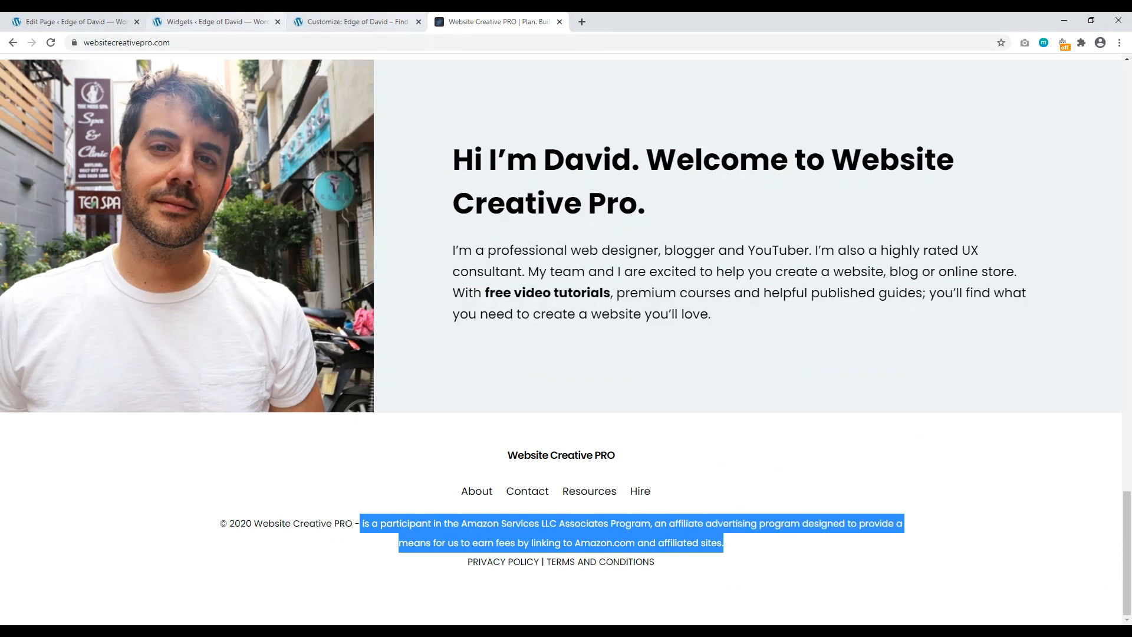
key("ctrl+shift+Tab")
key("ctrl+shift+Tab")
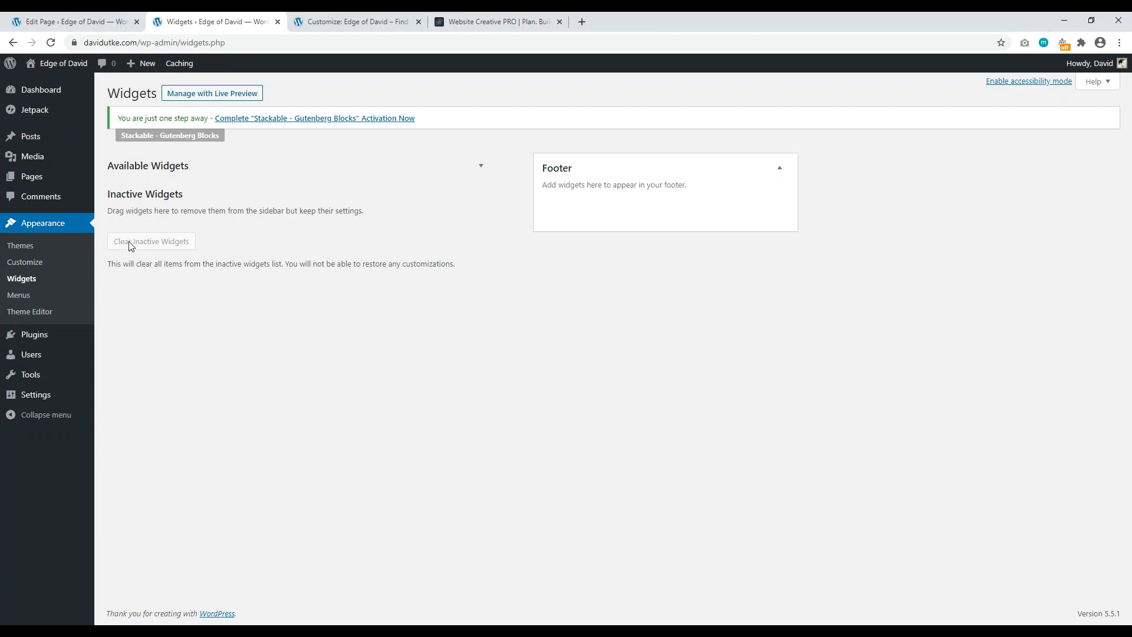
Step: Add a Footer Text widget with the pasted Amazon Associates disclosure, prefixed by 'Website', and save it
left_click(239, 202)
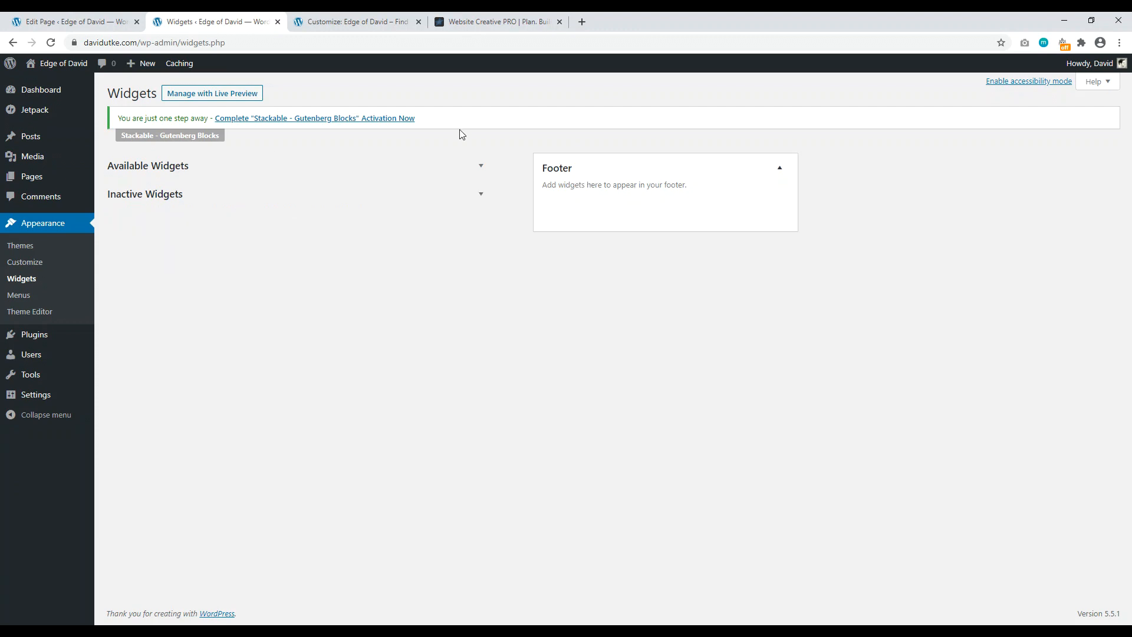
left_click(51, 43)
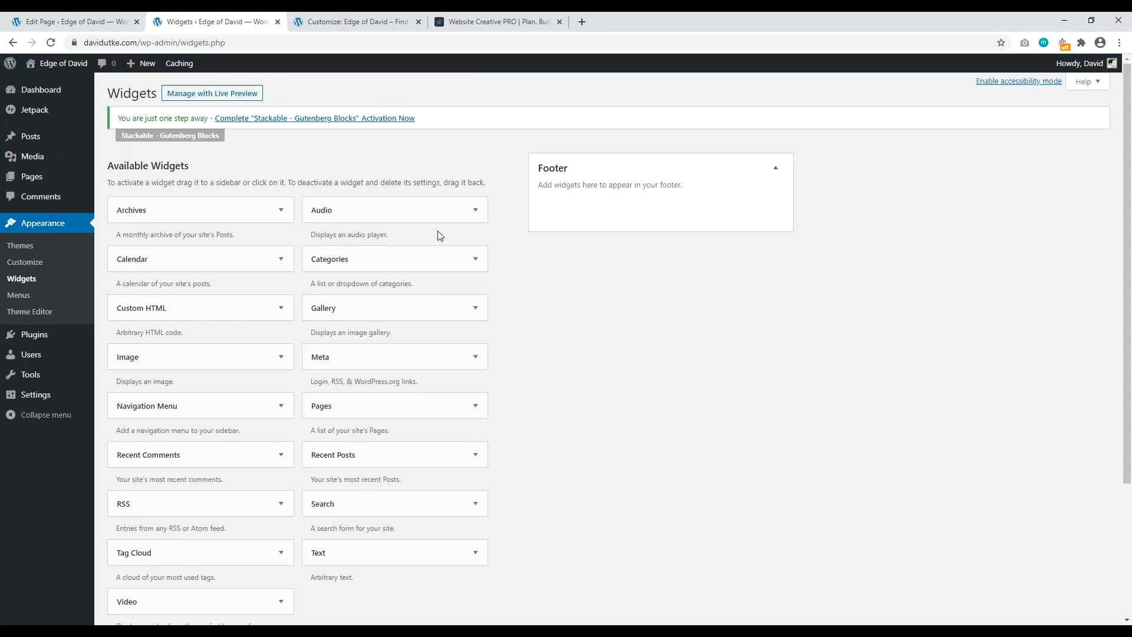
left_click_drag(354, 558, 589, 210)
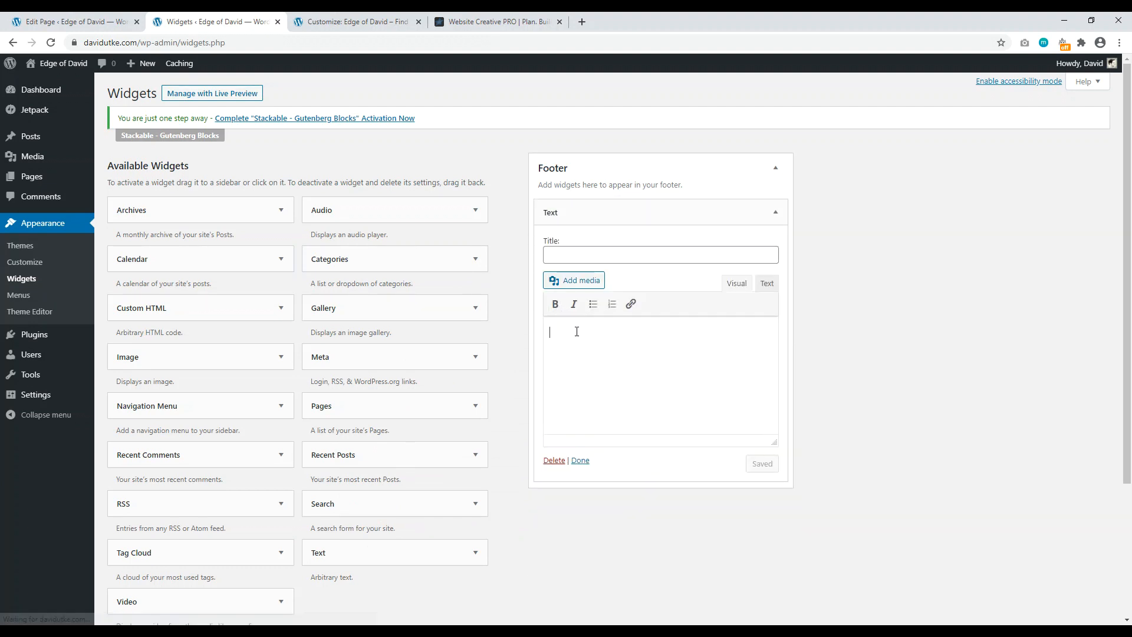
right_click(580, 329)
left_click(603, 422)
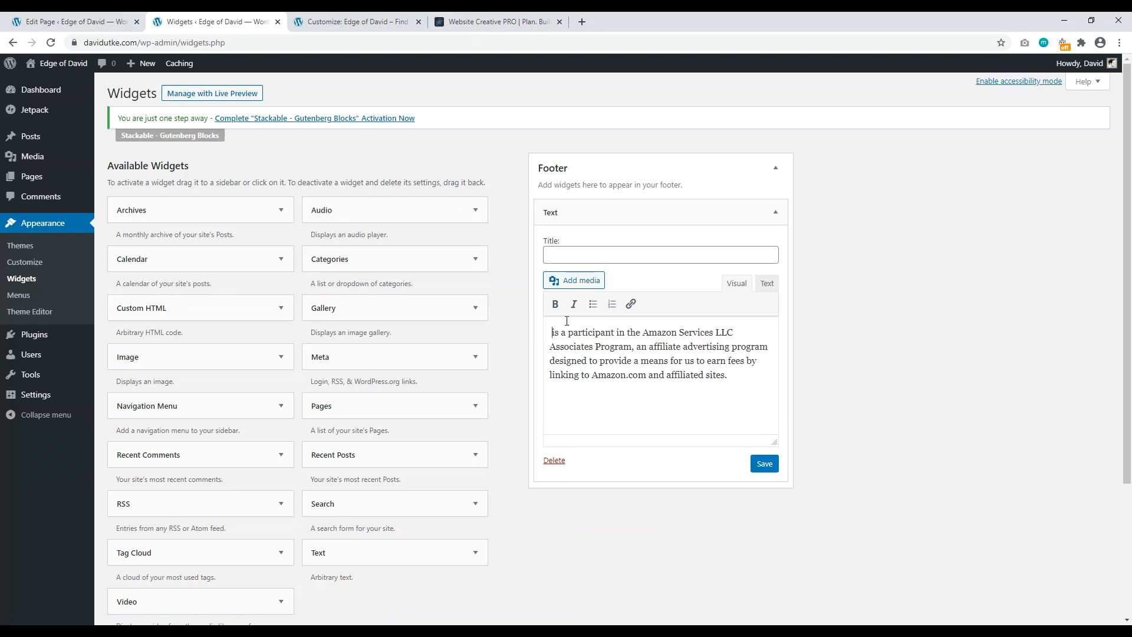
type("Website")
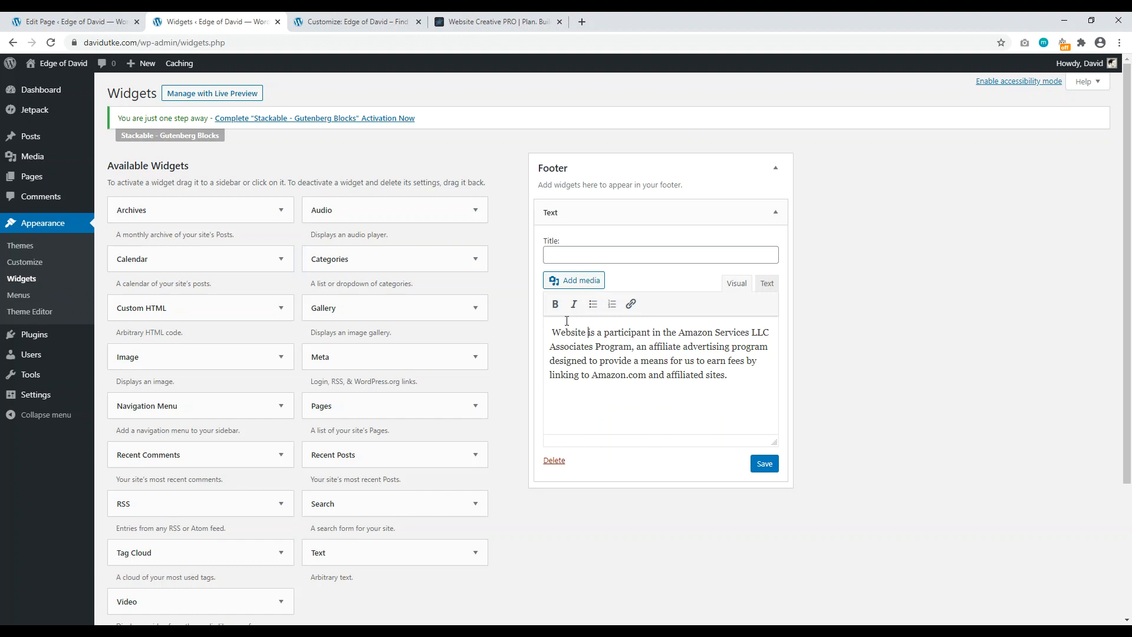
left_click(764, 464)
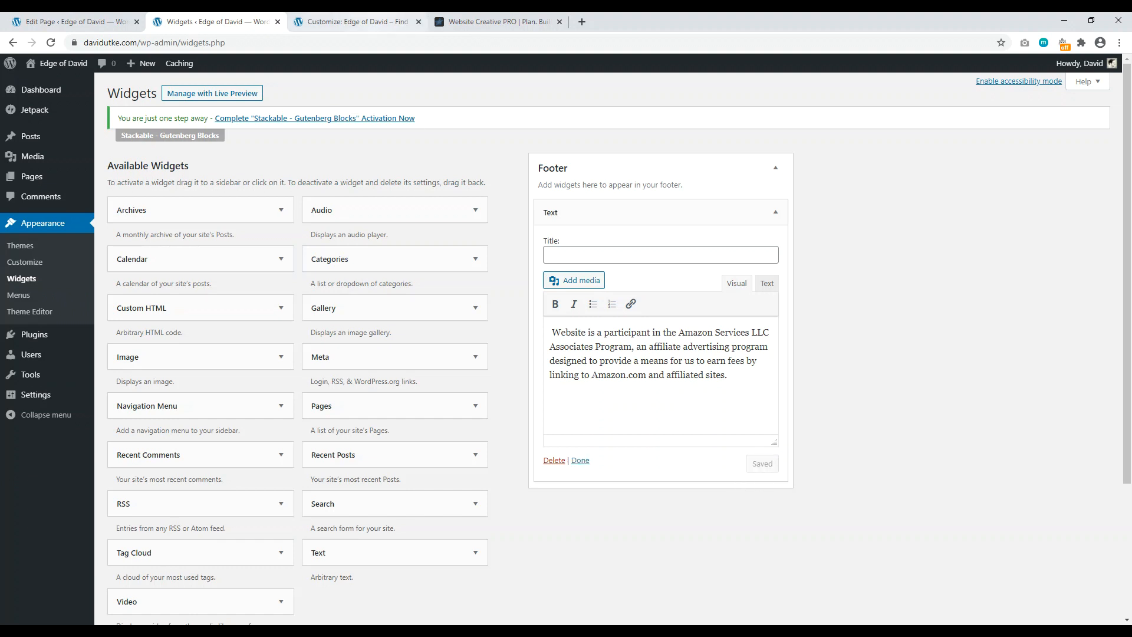
left_click(354, 21)
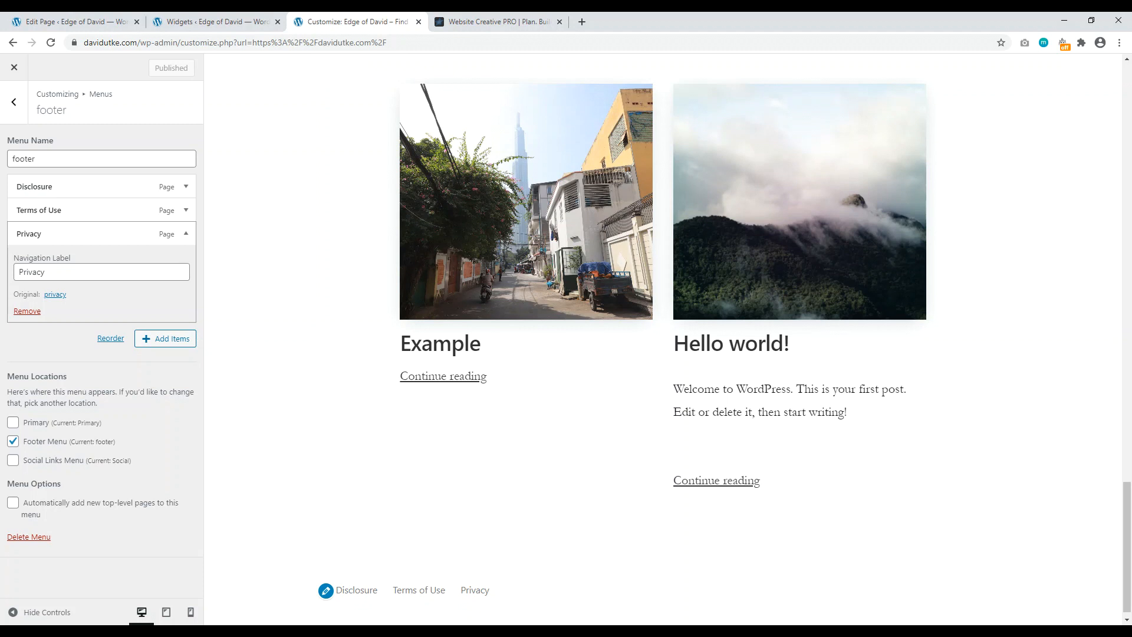
Step: Add the Contact and About pages to the 'footer' menu and publish, making five footer links
left_click(50, 43)
left_click_drag(1130, 136, 1095, 579)
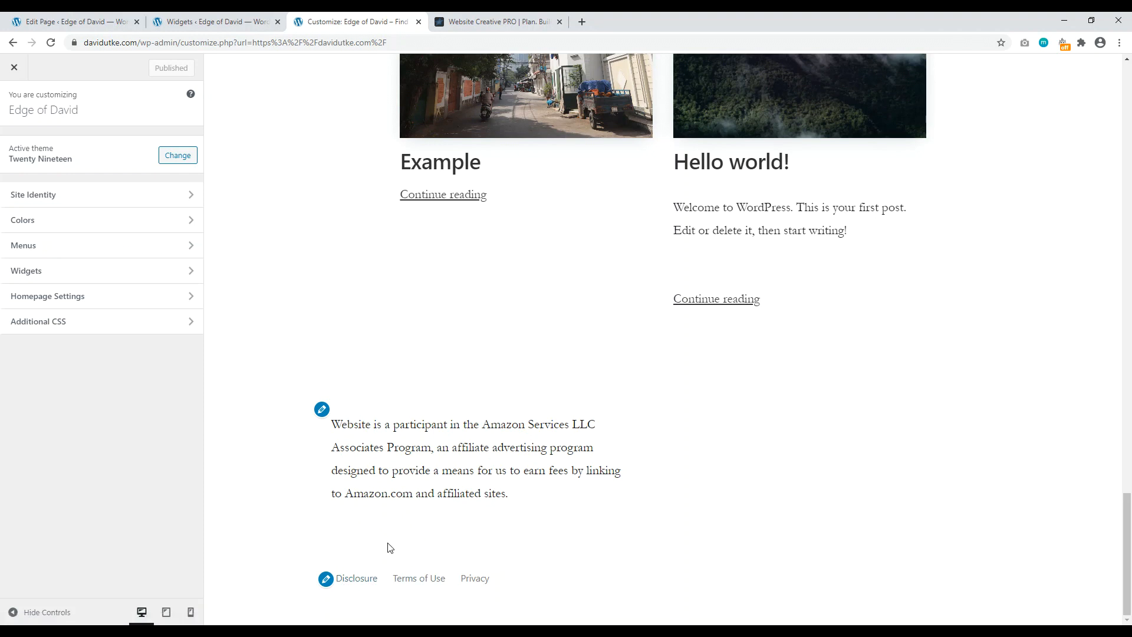
left_click(134, 253)
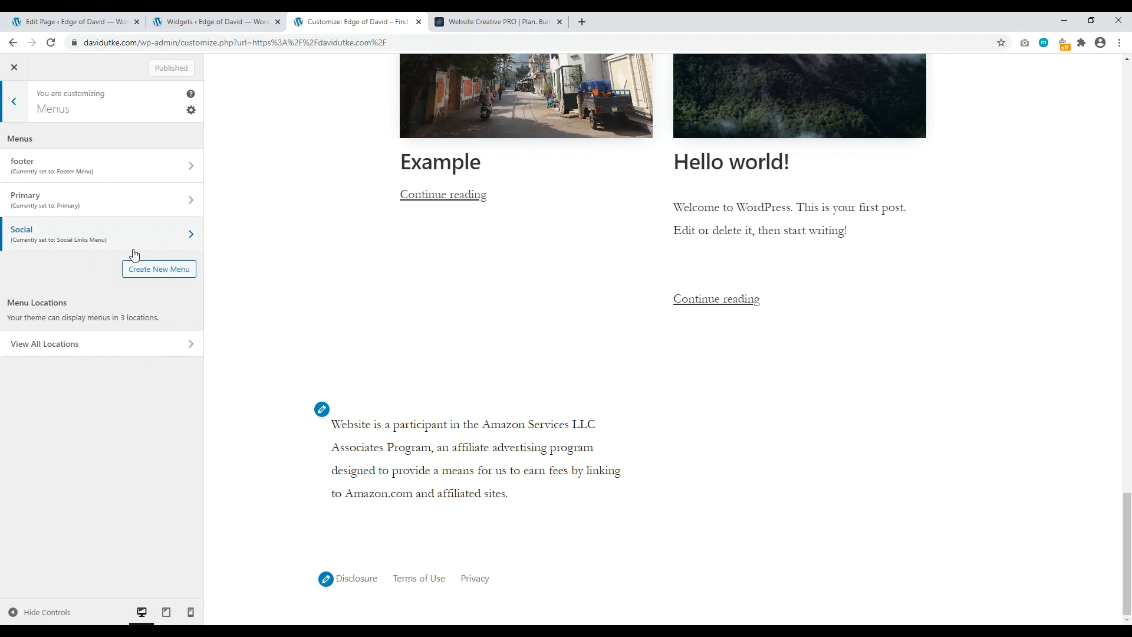
left_click(89, 173)
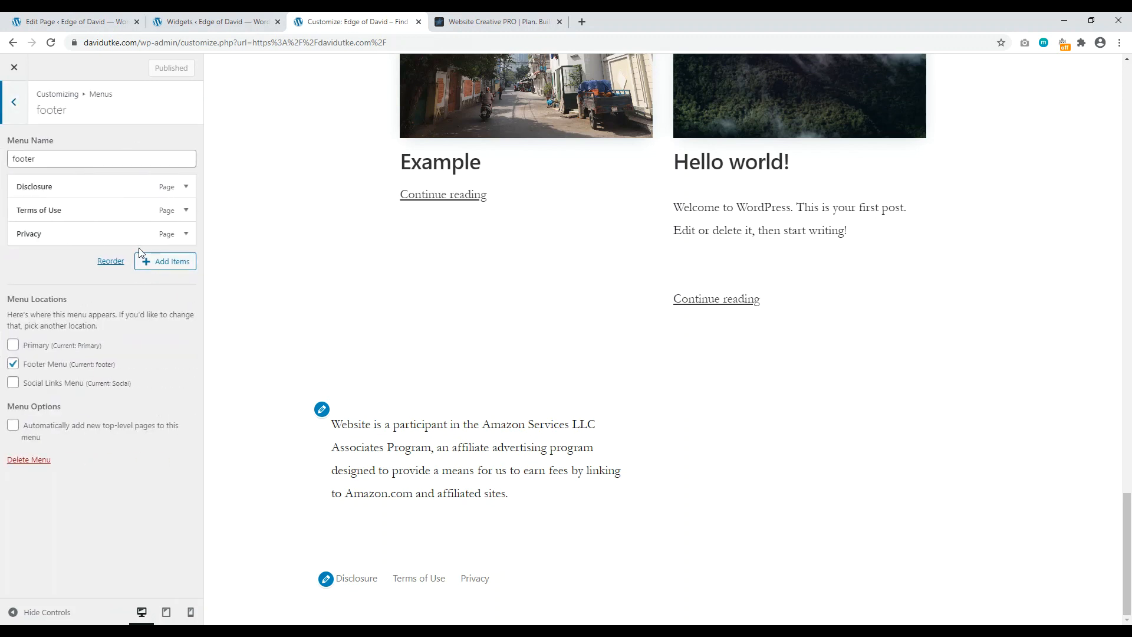
left_click(161, 265)
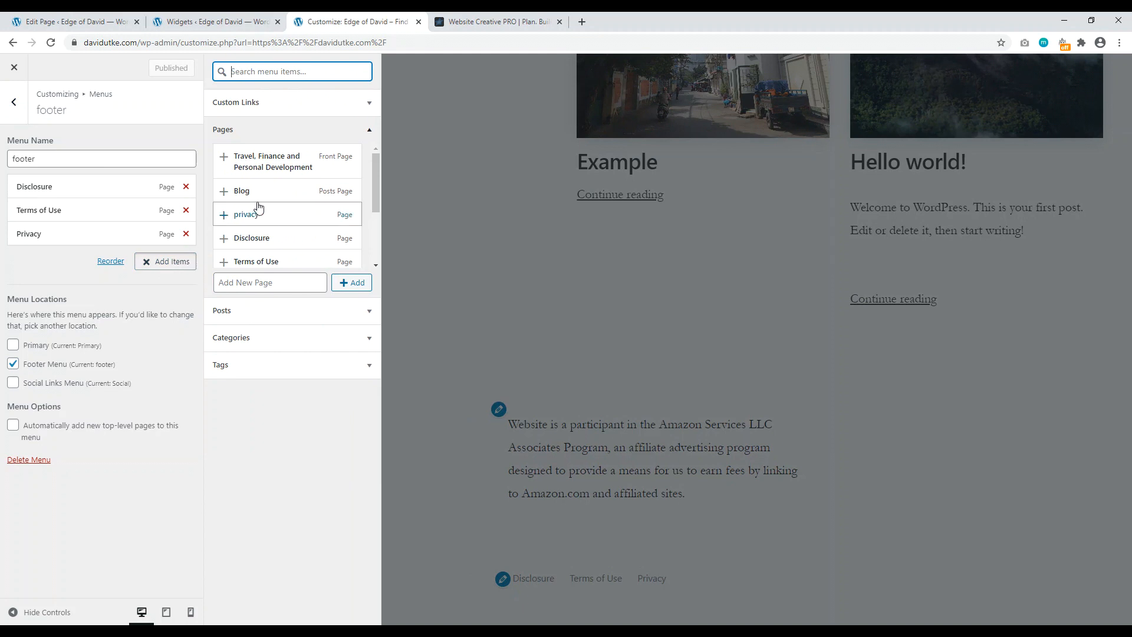
scroll(260, 213, "down", 2)
scroll(259, 209, "down", 1)
left_click(224, 205)
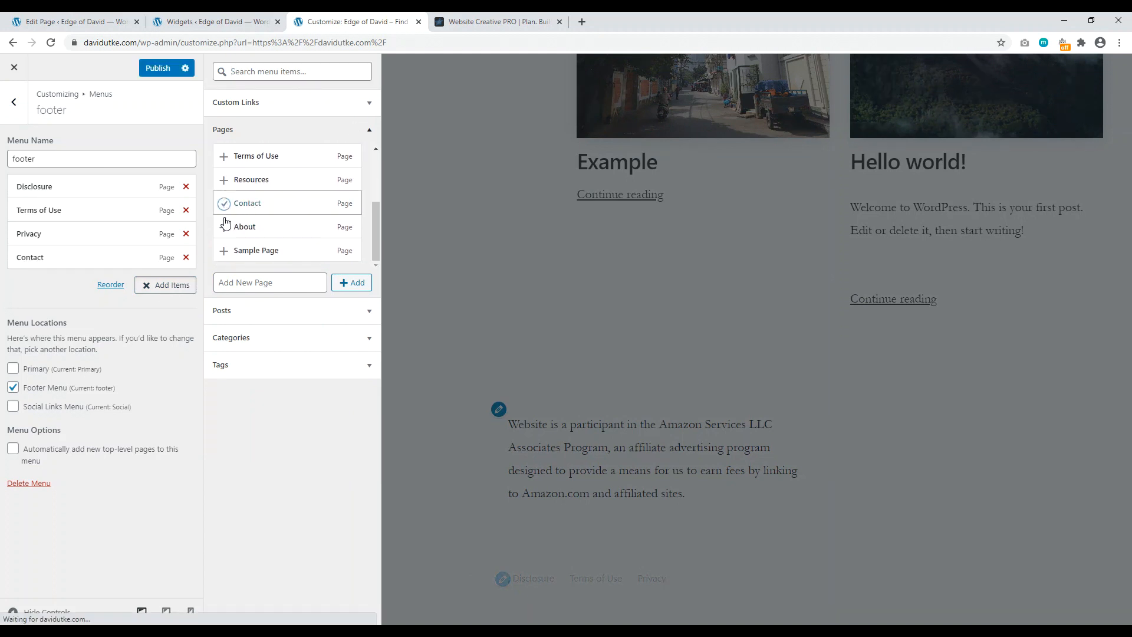
left_click(224, 227)
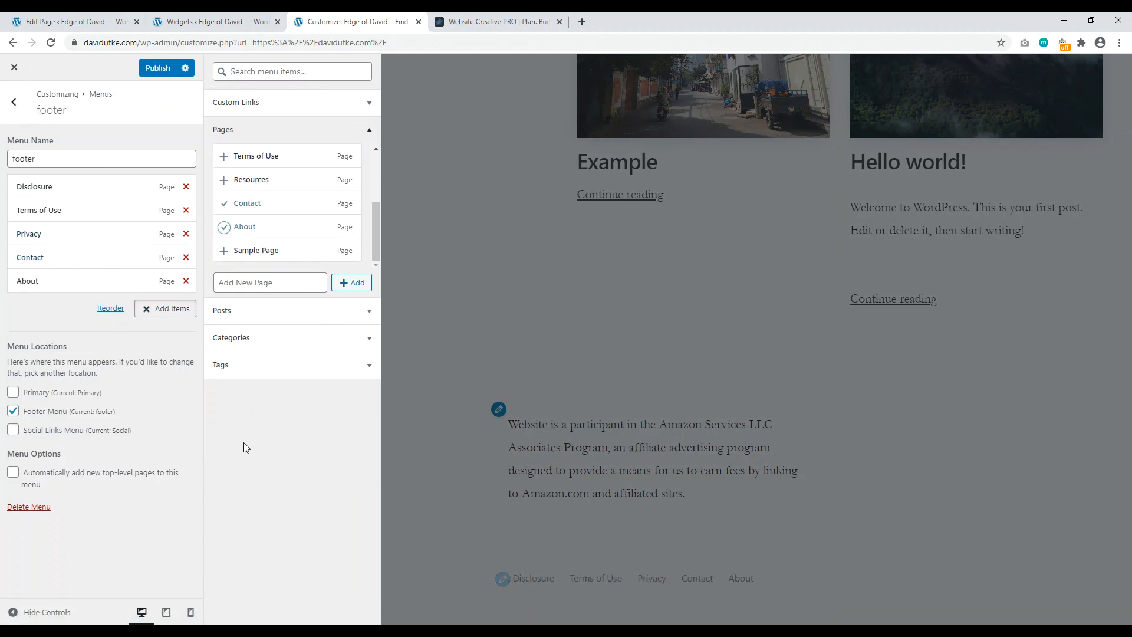
left_click(157, 70)
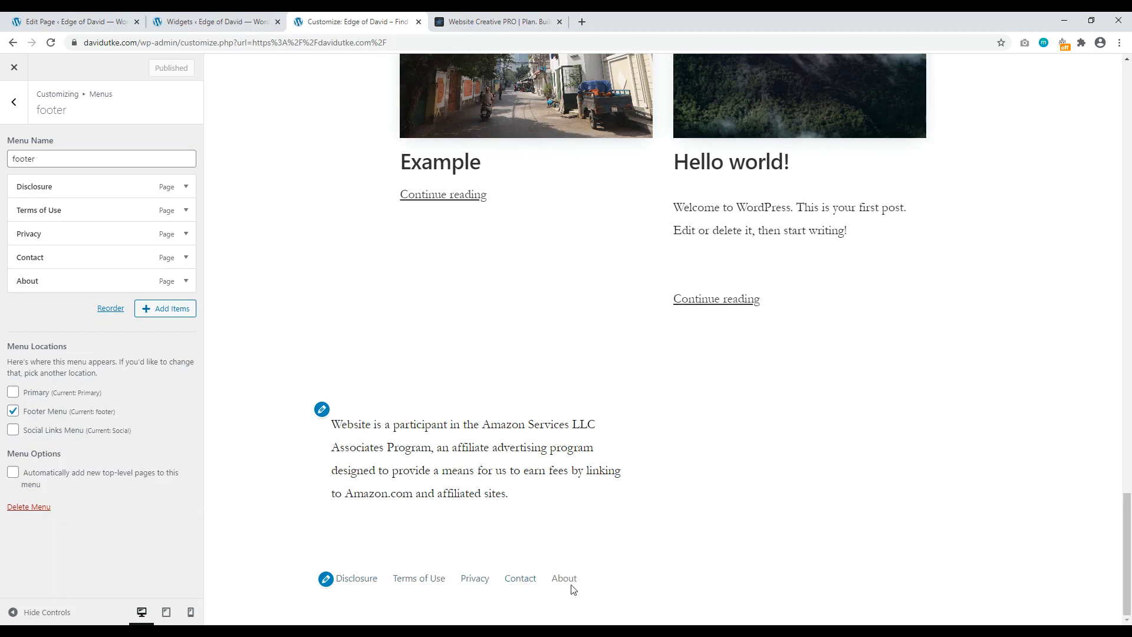
Step: Scroll the preview to check the finished footer, then compare with Website Creative PRO's footer
left_click_drag(1129, 549, 1130, 124)
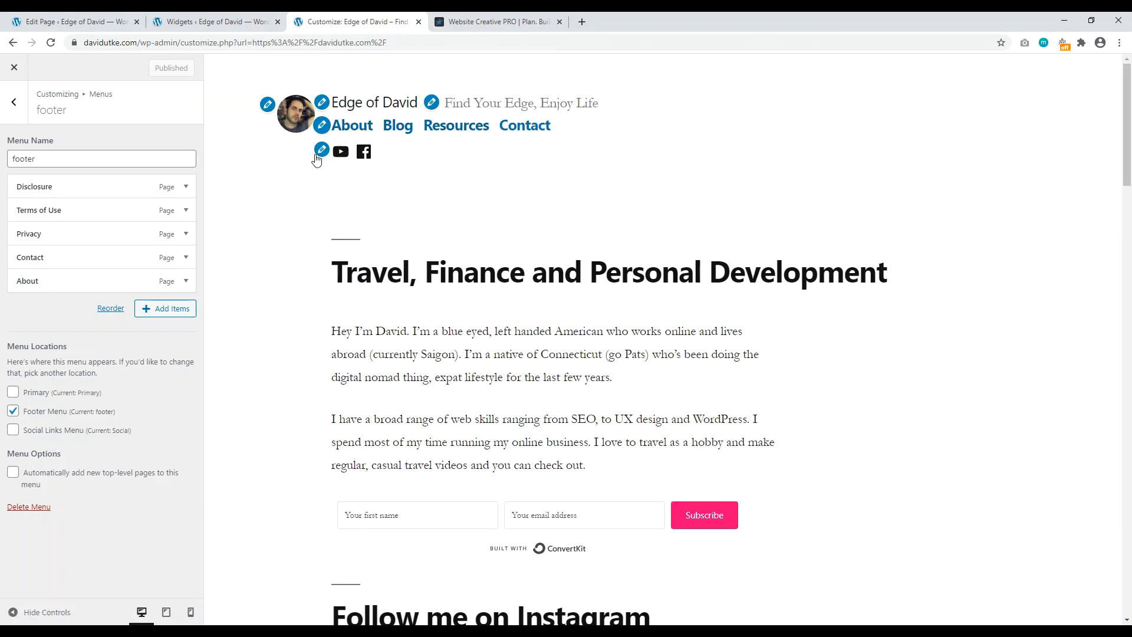
left_click_drag(1129, 132, 1130, 573)
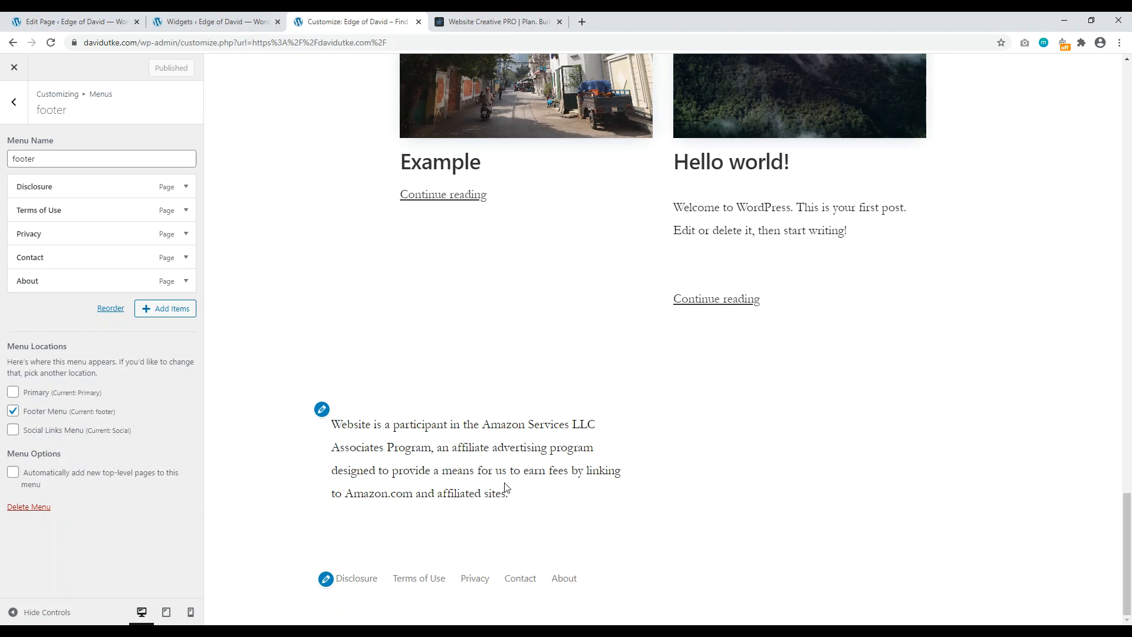
left_click(506, 22)
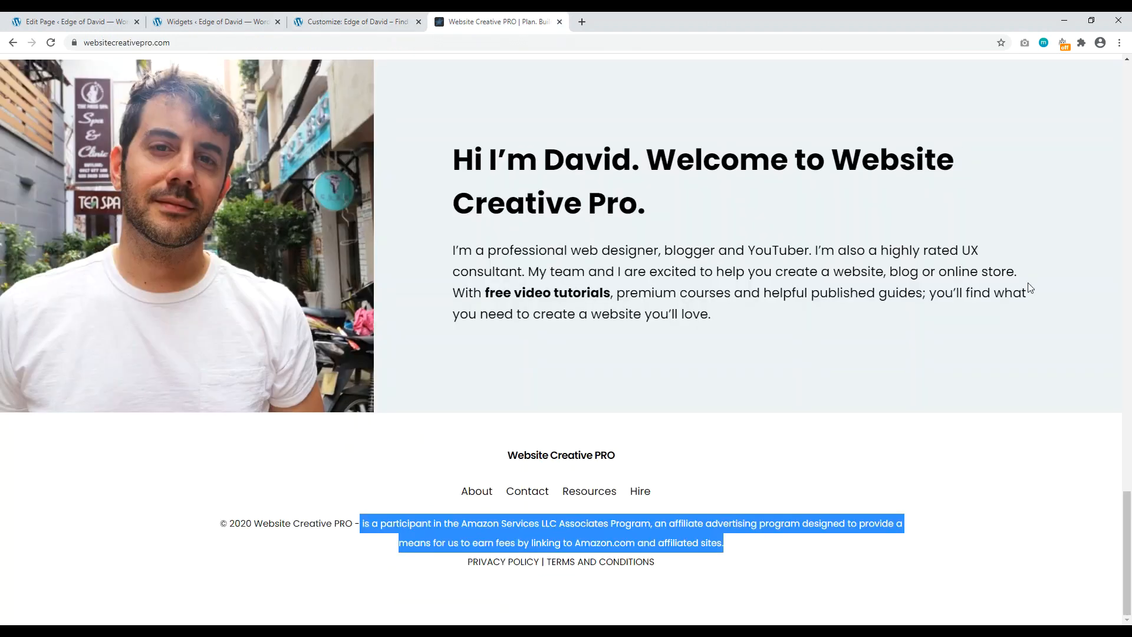
left_click(139, 488)
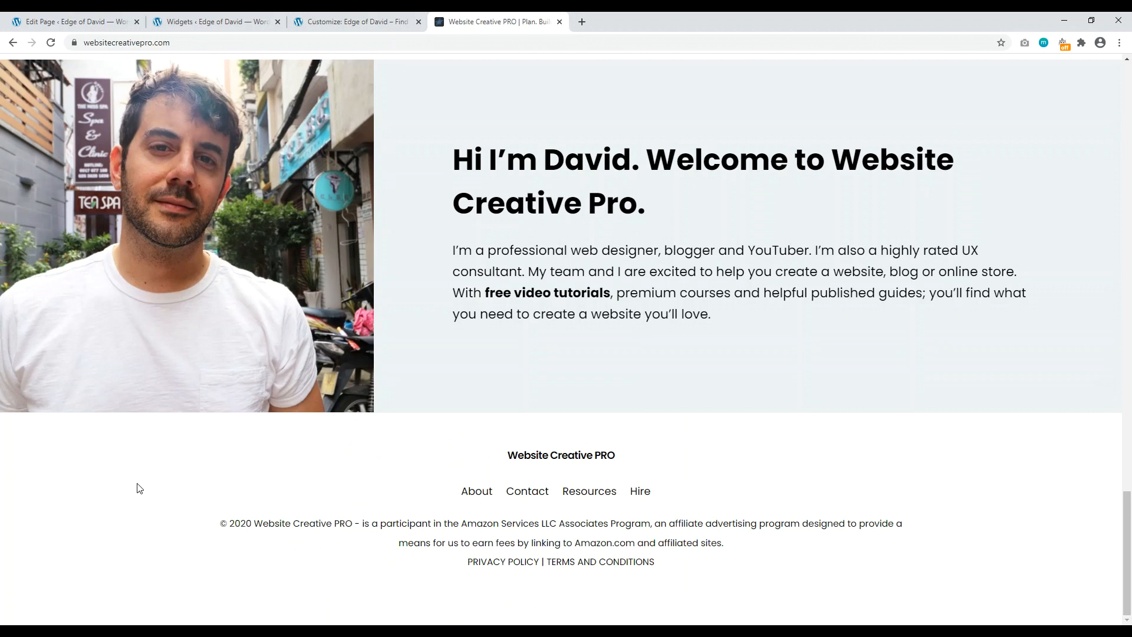
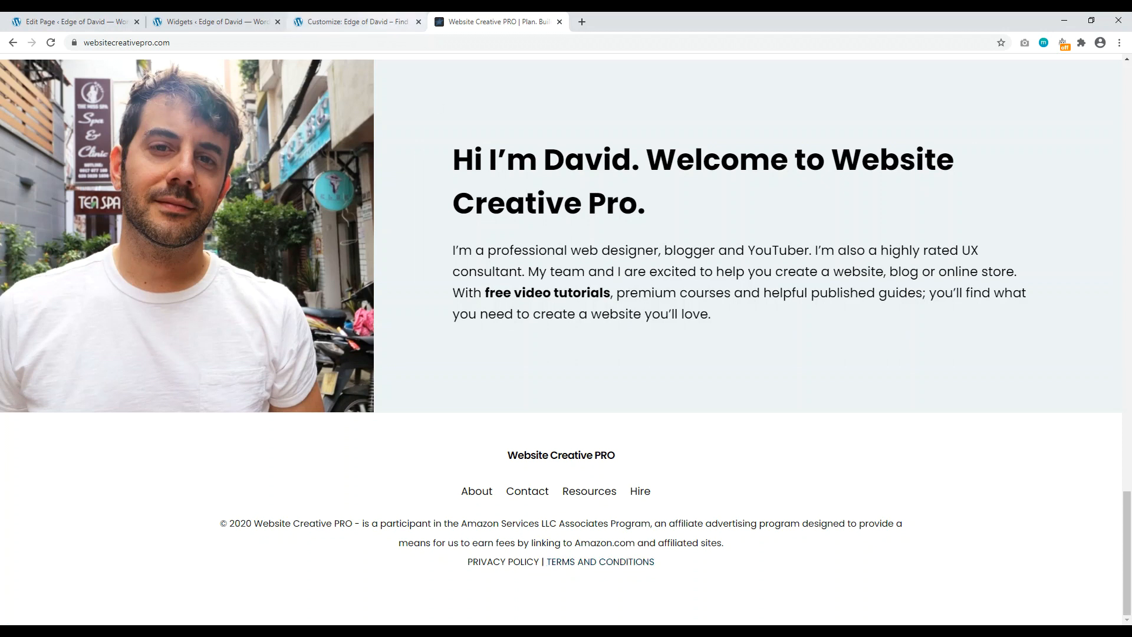
Step: Go from the footer menu customizer tab to the Privacy Policy page editor
left_click(354, 22)
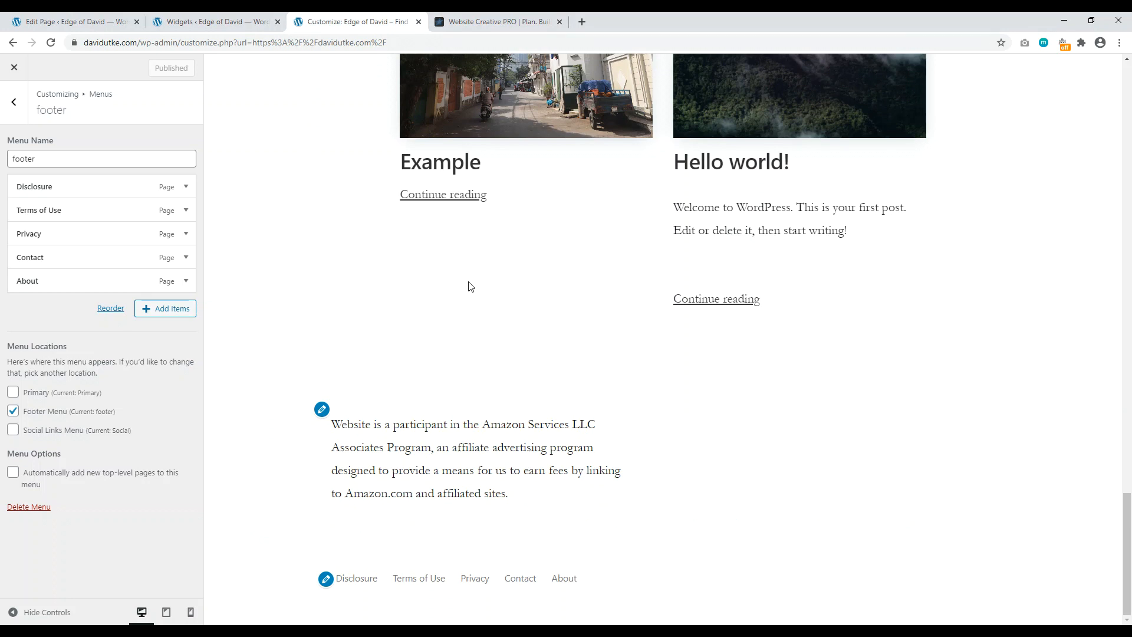
left_click(121, 22)
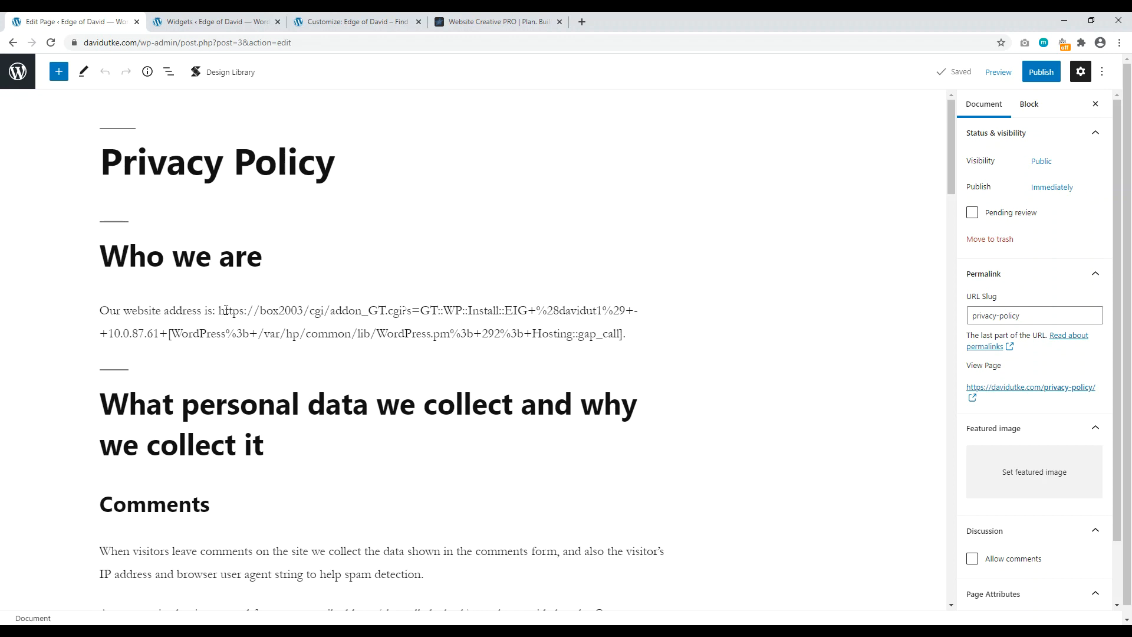
Step: Scroll through the default Privacy Policy template text and back to the top
scroll(257, 337, "down", 12)
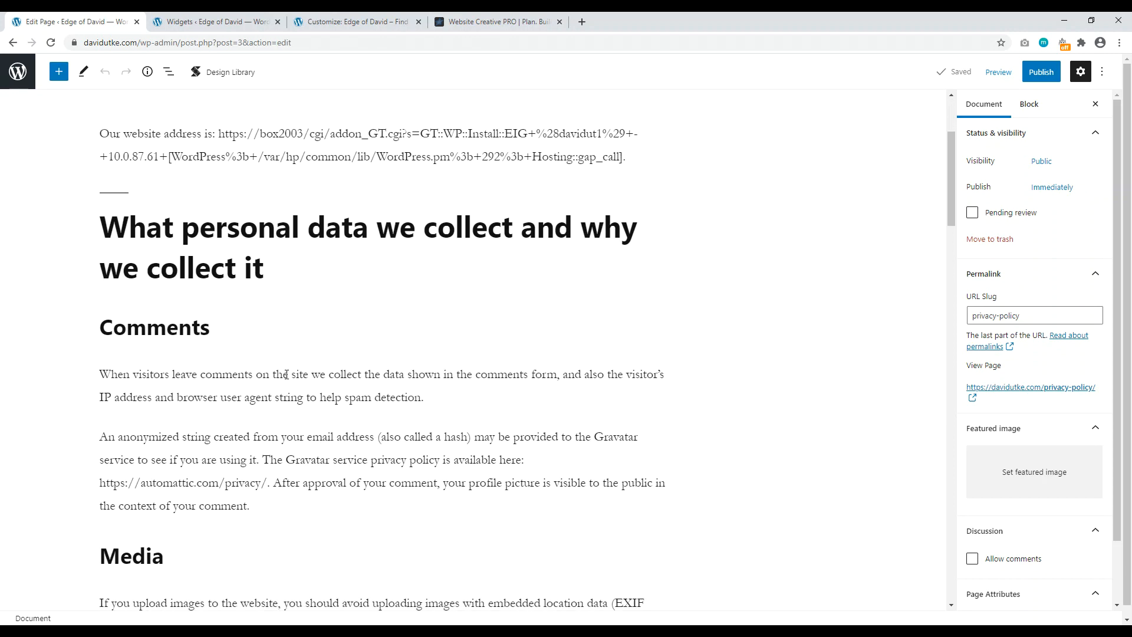
scroll(284, 357, "down", 15)
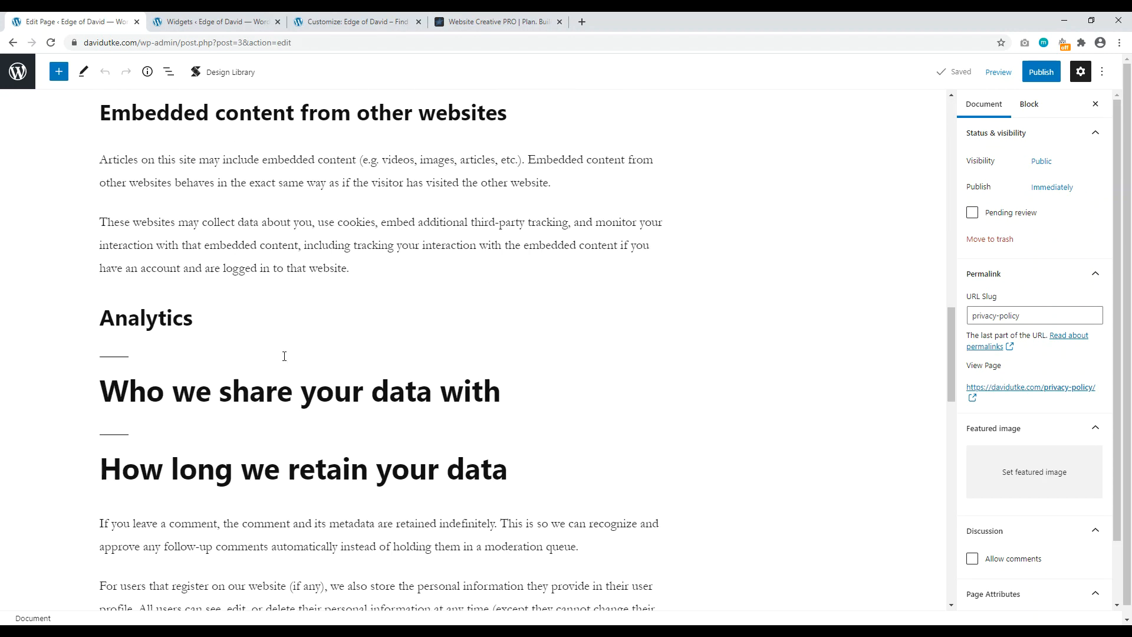
scroll(323, 345, "up", 15)
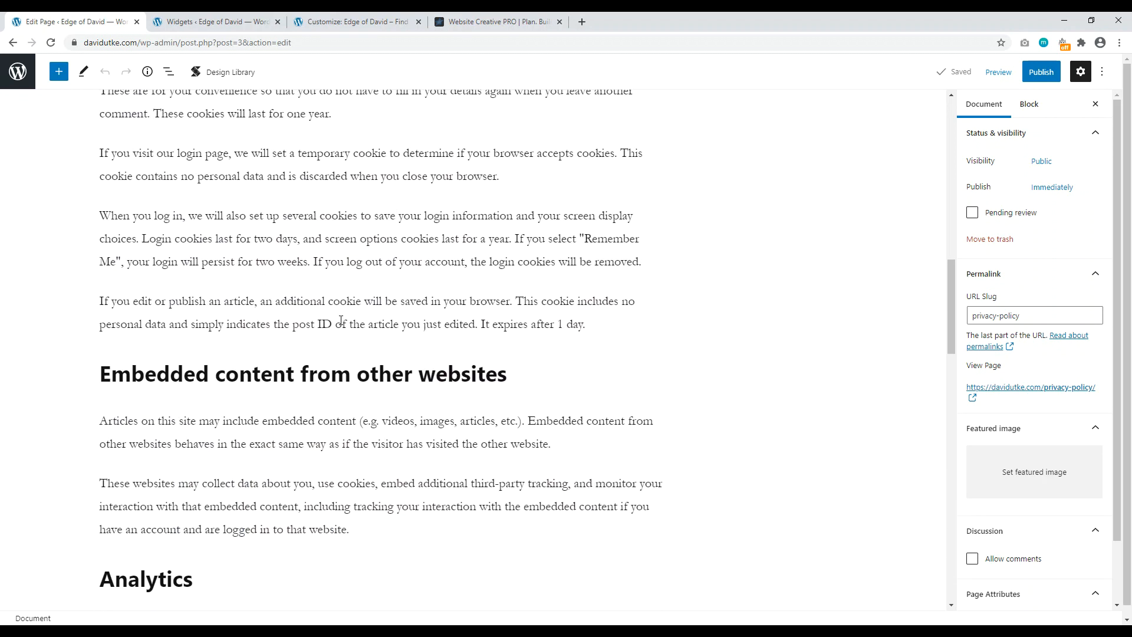
scroll(342, 320, "up", 15)
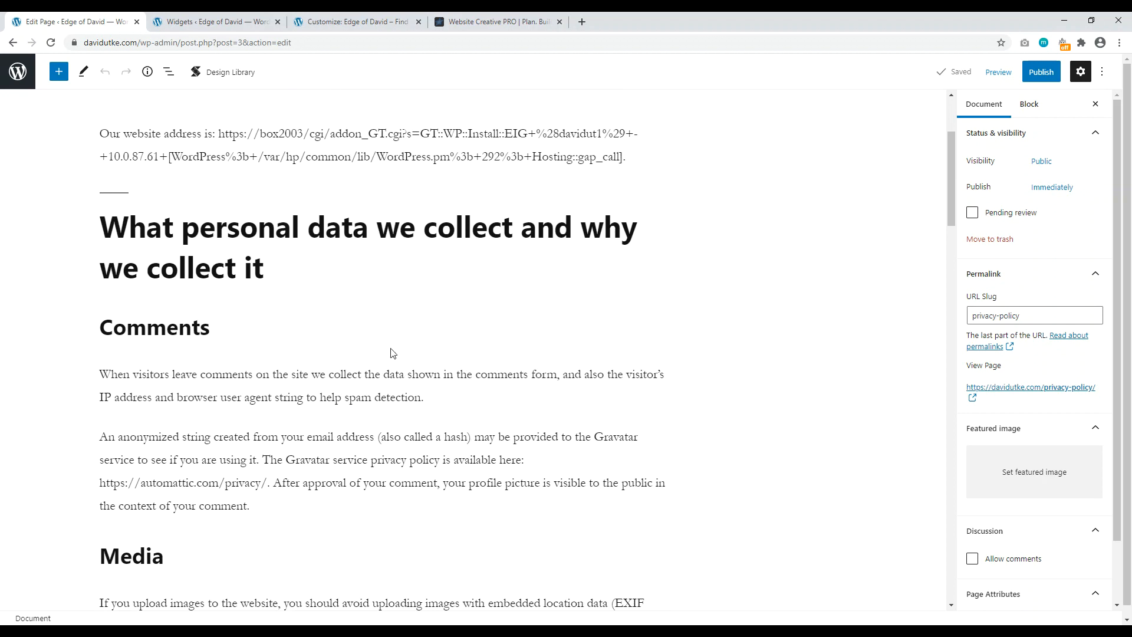
scroll(393, 353, "up", 3)
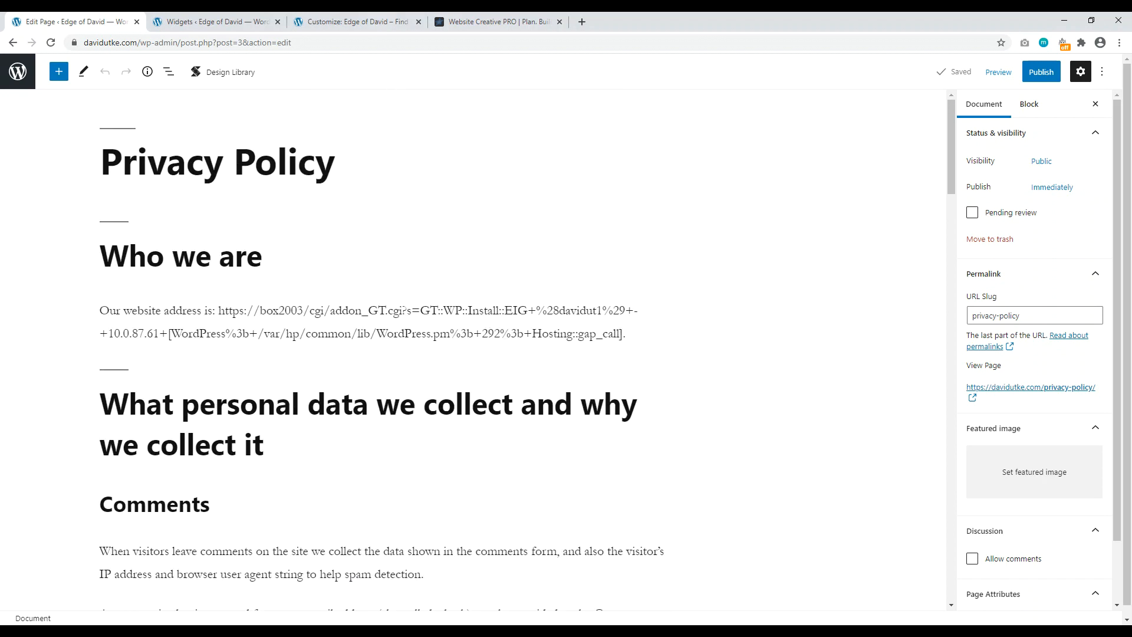
left_click(372, 21)
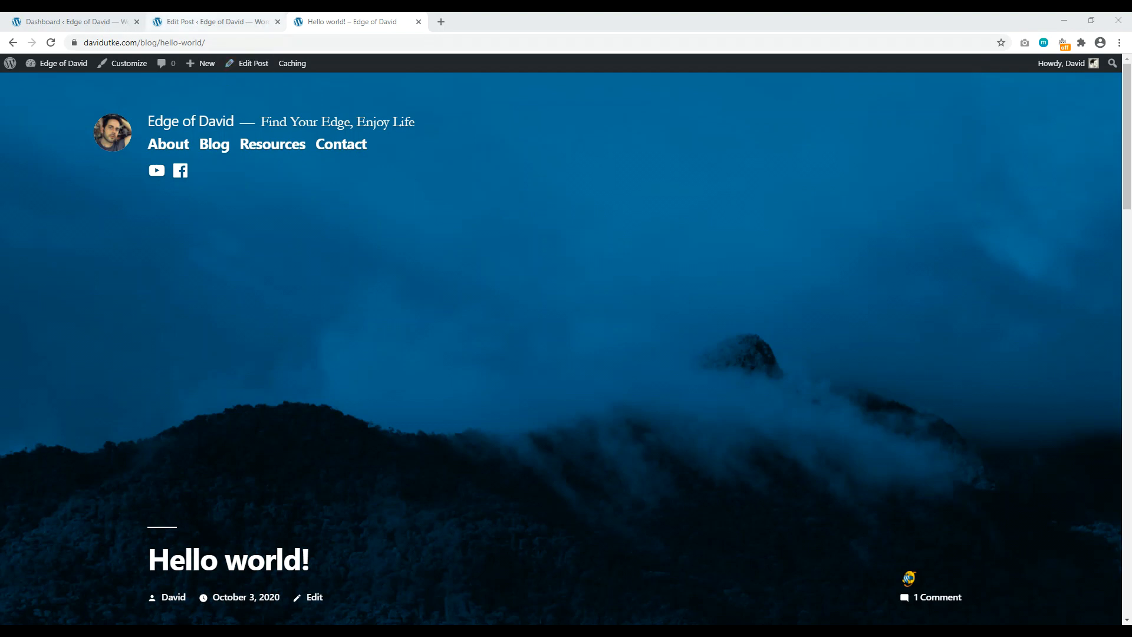
Step: Compare the Hello world! post editor with the live post, then launch the Customizer from the admin bar
left_click(215, 22)
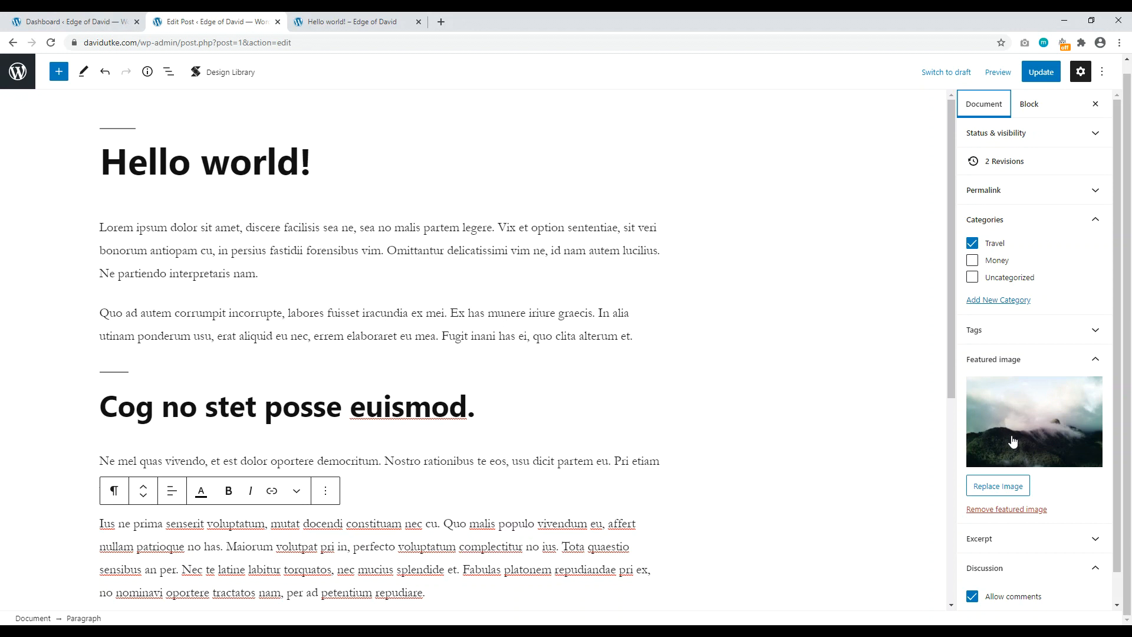
left_click(395, 22)
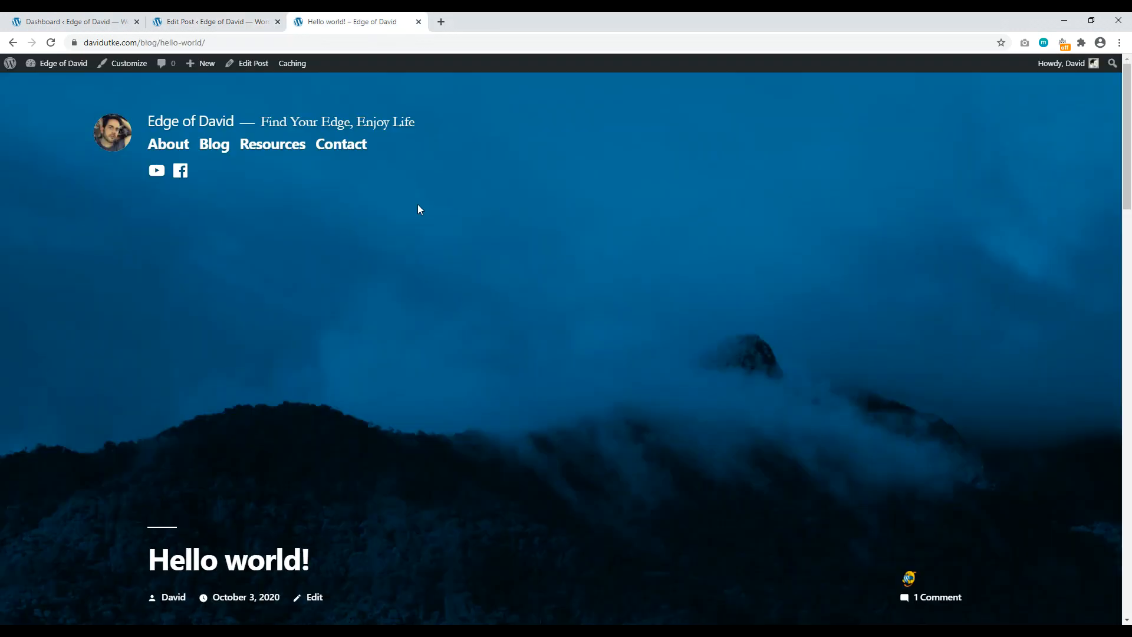
left_click_drag(1128, 118, 1130, 77)
left_click(212, 21)
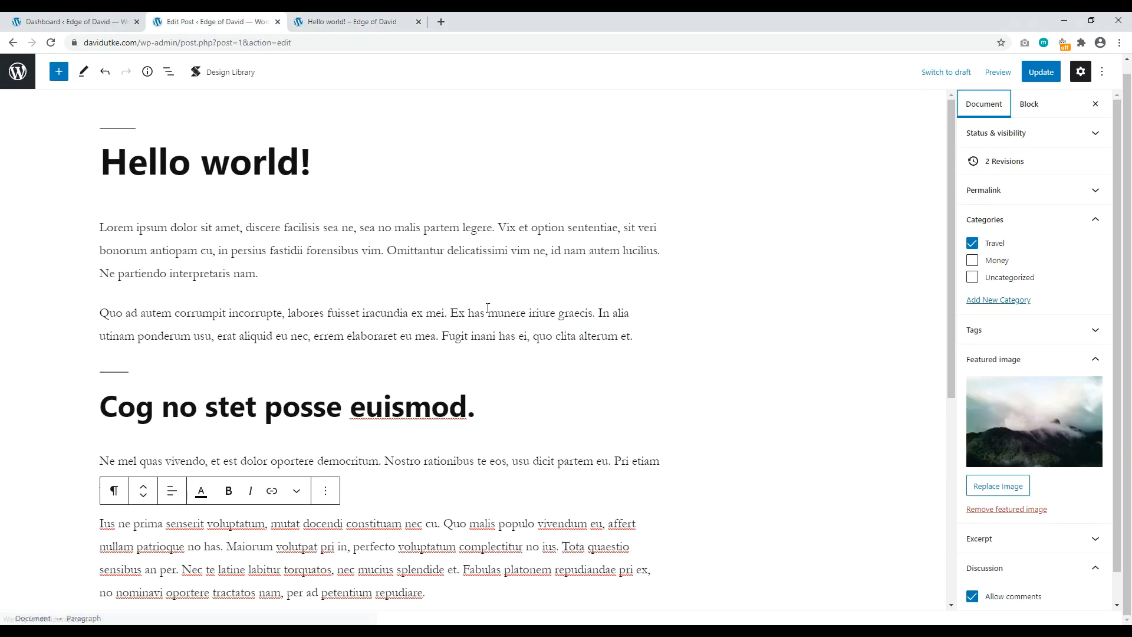
left_click(384, 22)
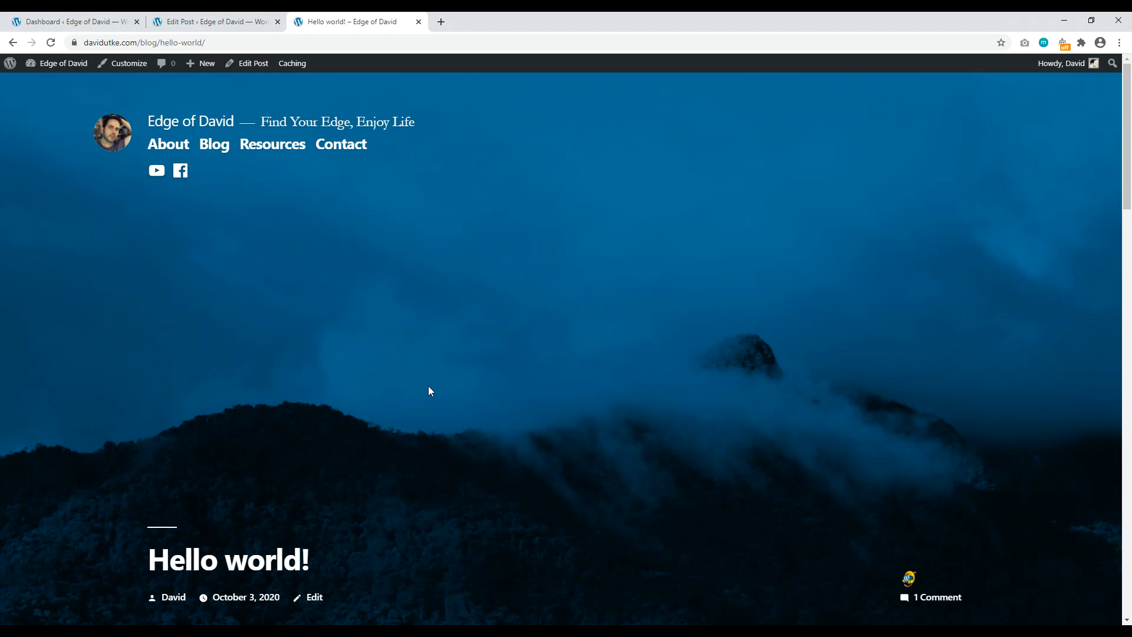
left_click(124, 63)
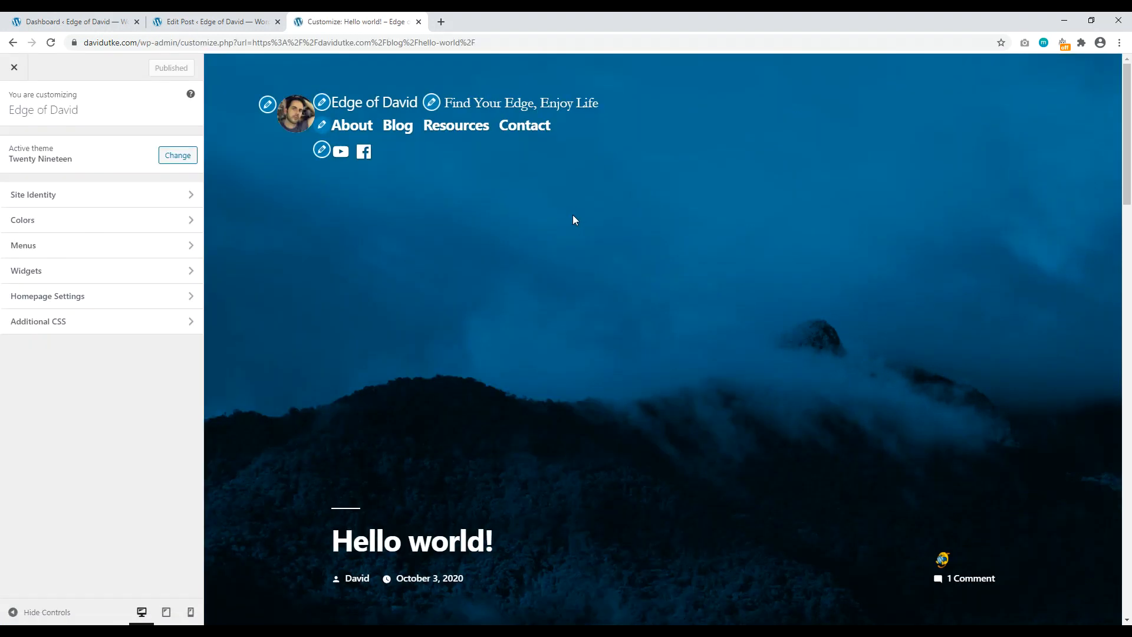
Step: Publish a custom teal primary colour that tints featured images, then close the Customizer
left_click(116, 222)
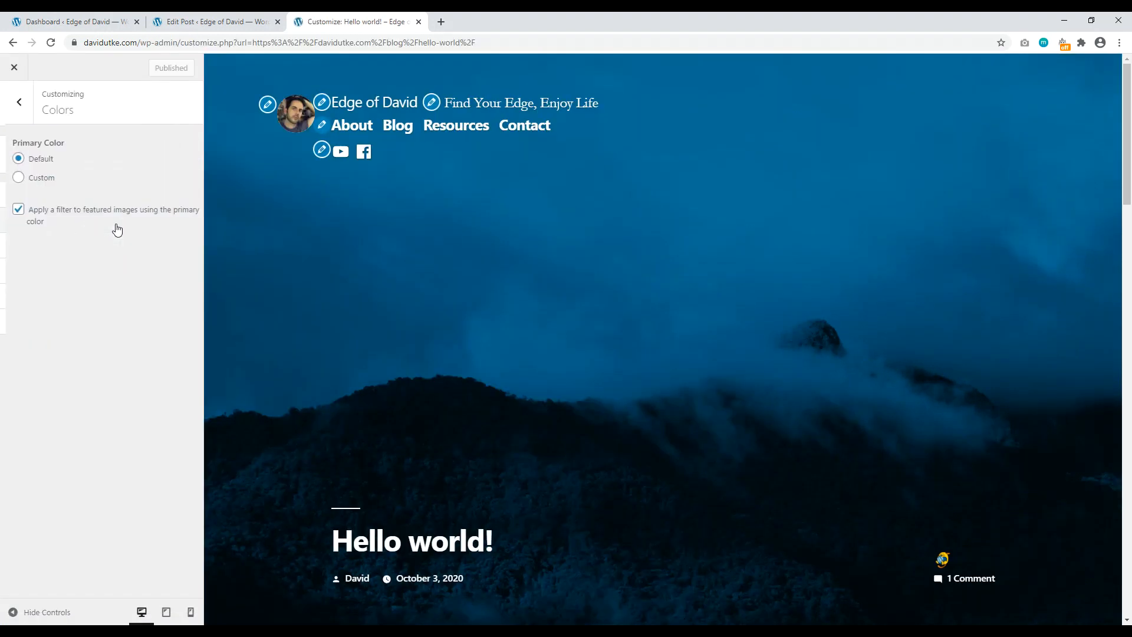
left_click(13, 177)
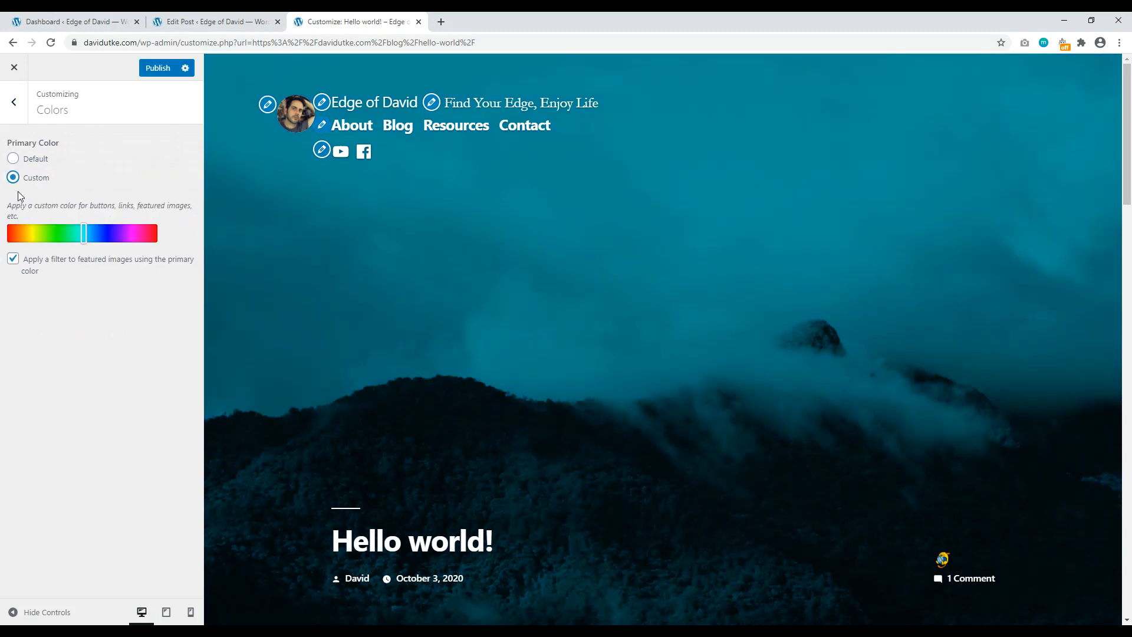
mouse_move(84, 233)
left_mouse_down()
mouse_move(17, 235)
mouse_move(148, 233)
mouse_move(99, 234)
left_mouse_up()
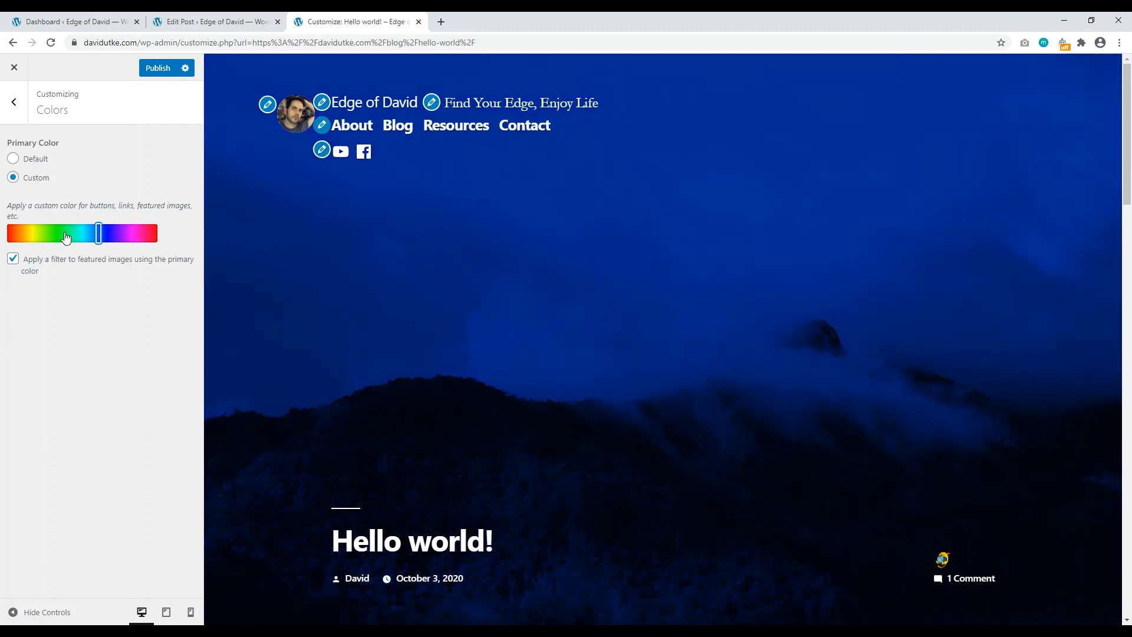
left_click(12, 261)
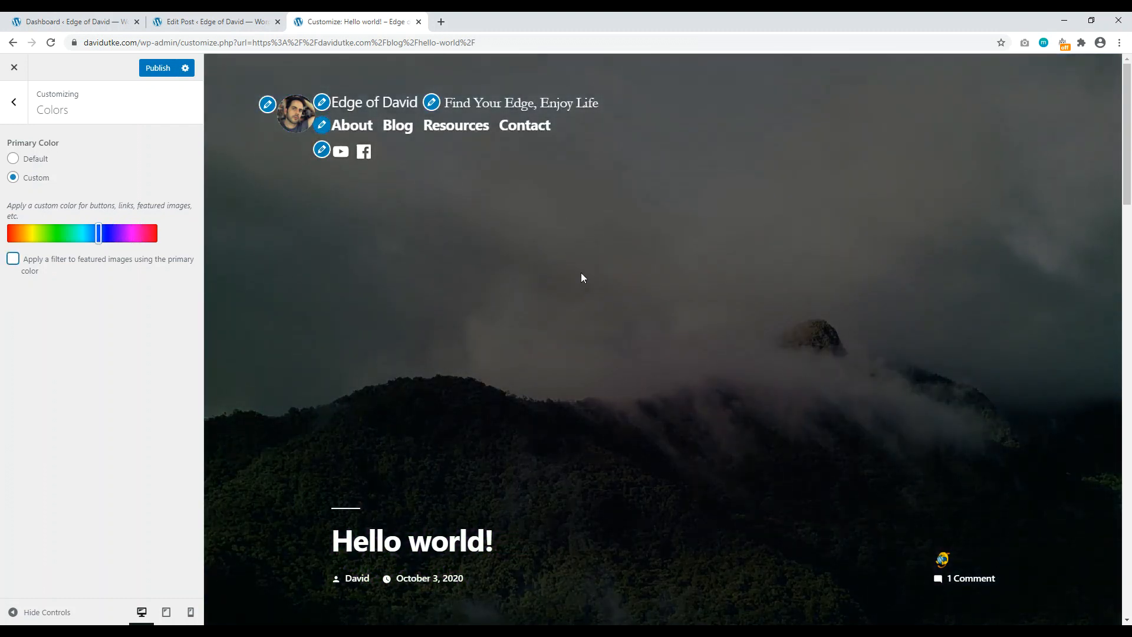
scroll(714, 253, "down", 1)
scroll(708, 248, "up", 3)
left_click(13, 258)
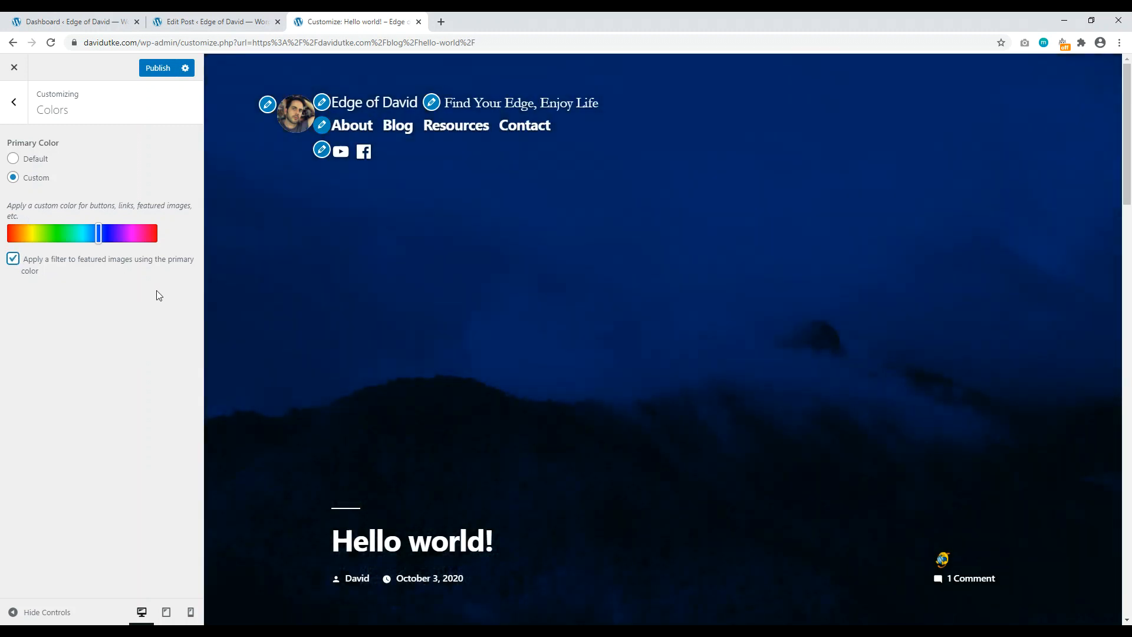
left_click_drag(98, 232, 86, 232)
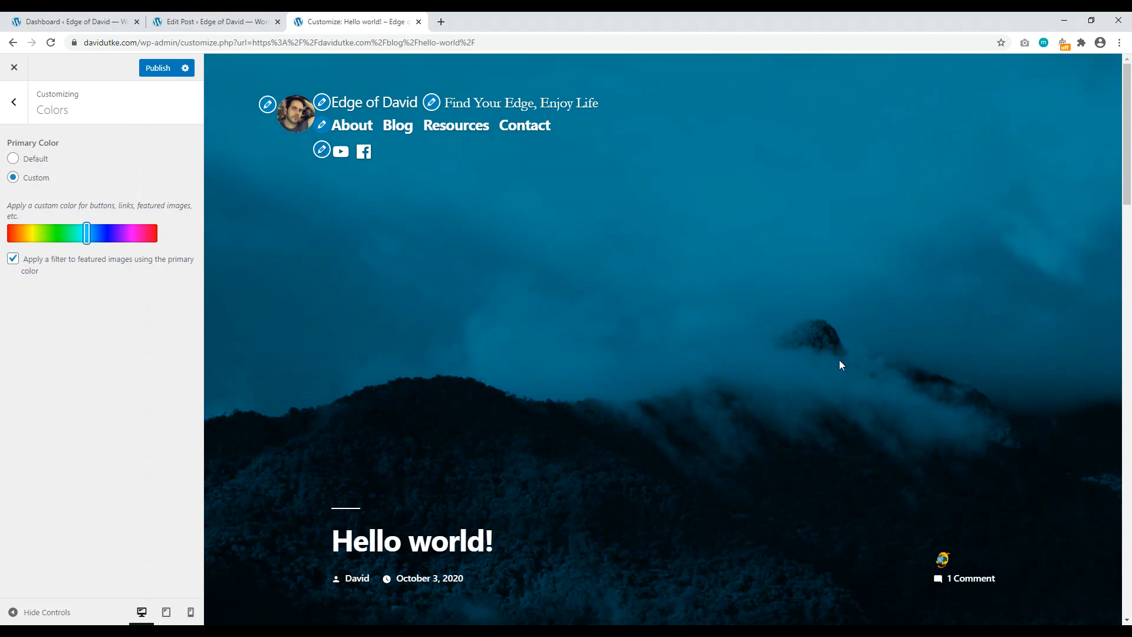
scroll(840, 360, "down", 2)
scroll(390, 266, "up", 2)
left_click(157, 73)
left_click(14, 68)
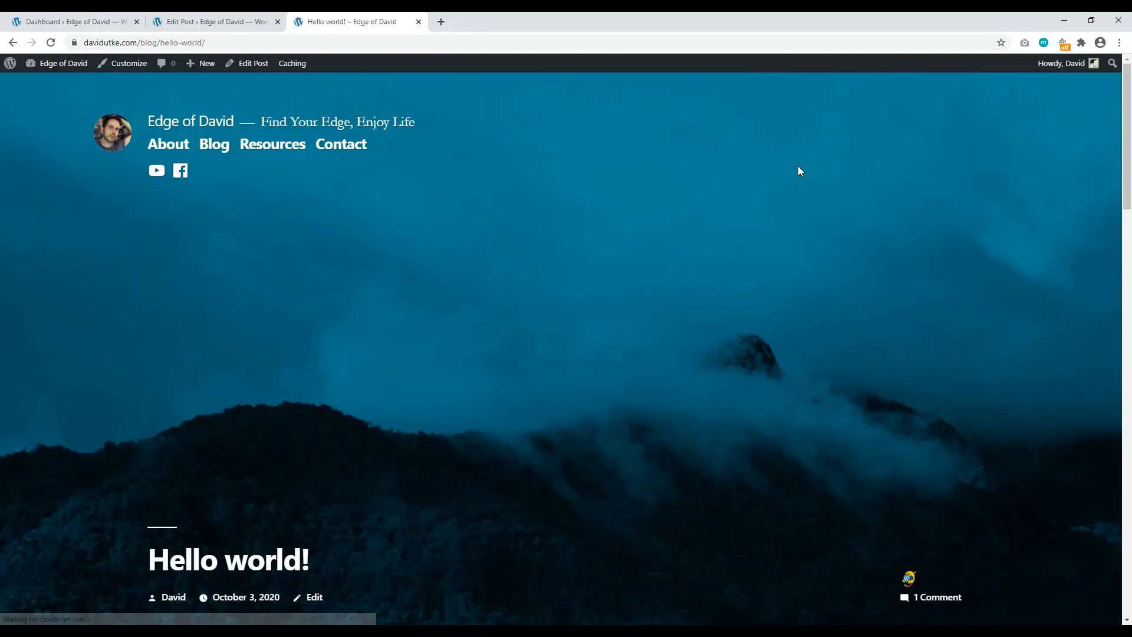
Step: Open the Users screen from the dashboard sidebar in a new tab
scroll(1130, 155, "down", 2)
scroll(1130, 155, "down", 1)
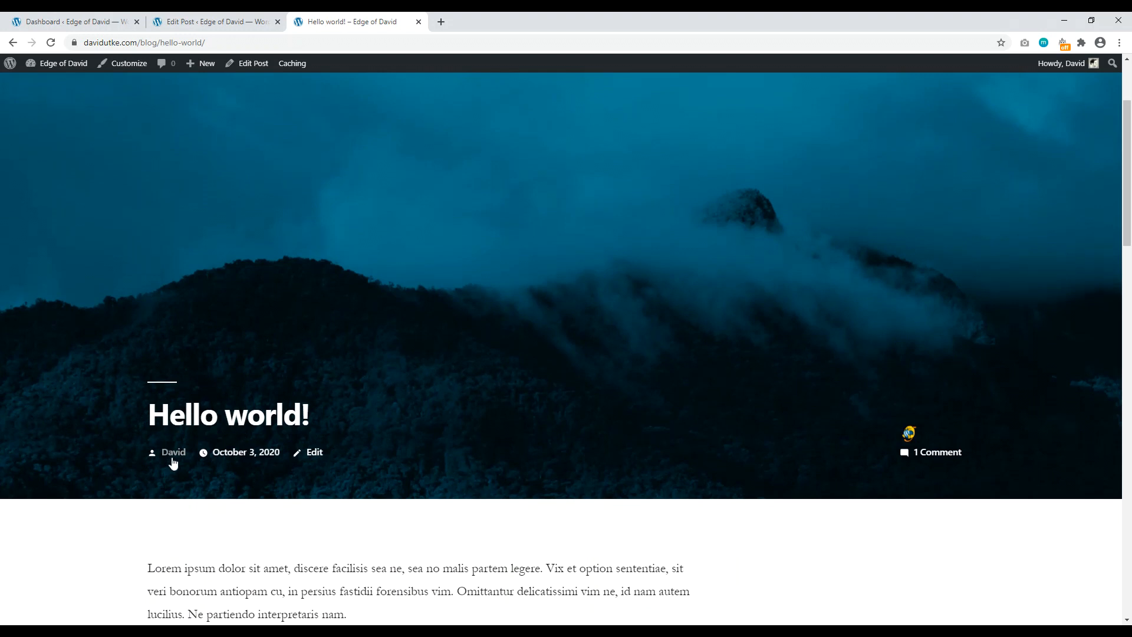
left_click(206, 22)
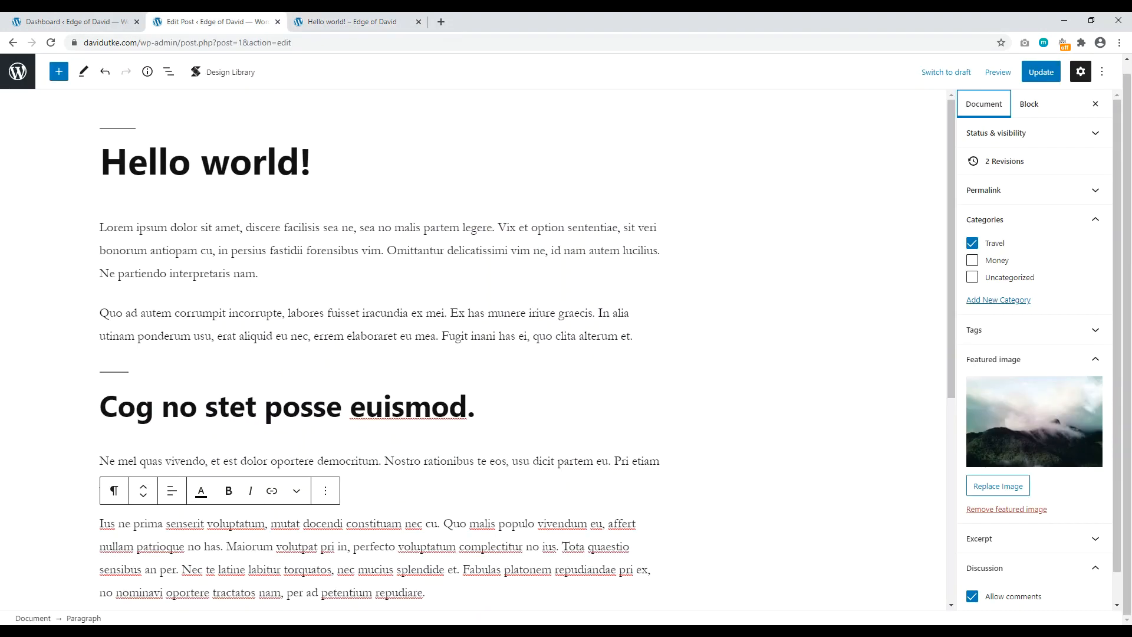
left_click(77, 22)
mouse_move(35, 271)
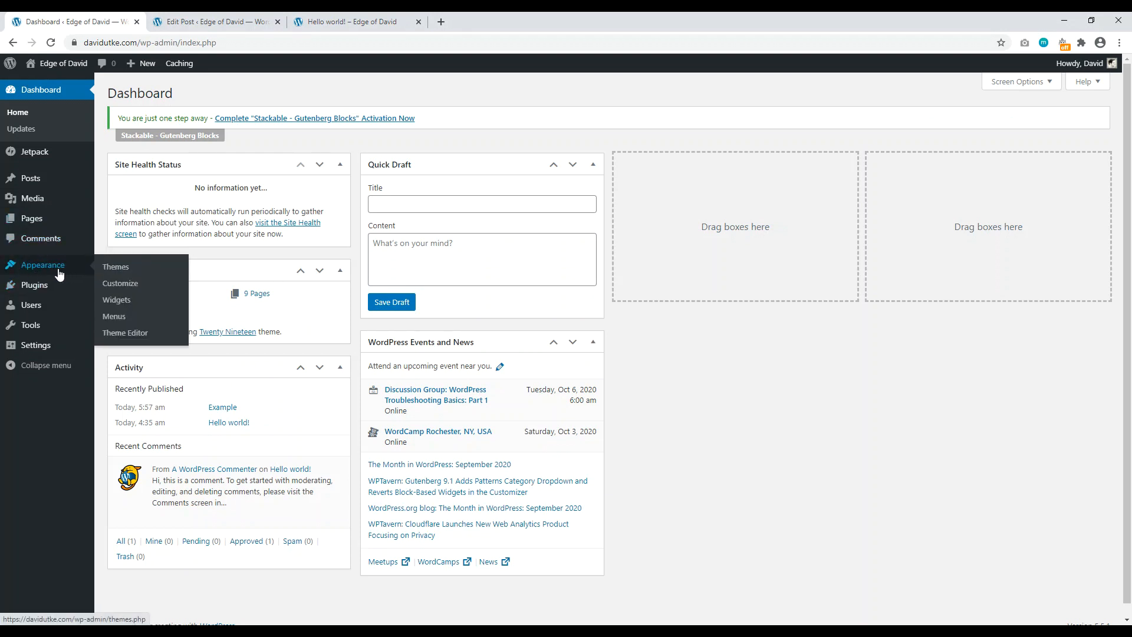
right_click(47, 307)
left_click(88, 317)
key("ctrl+Tab")
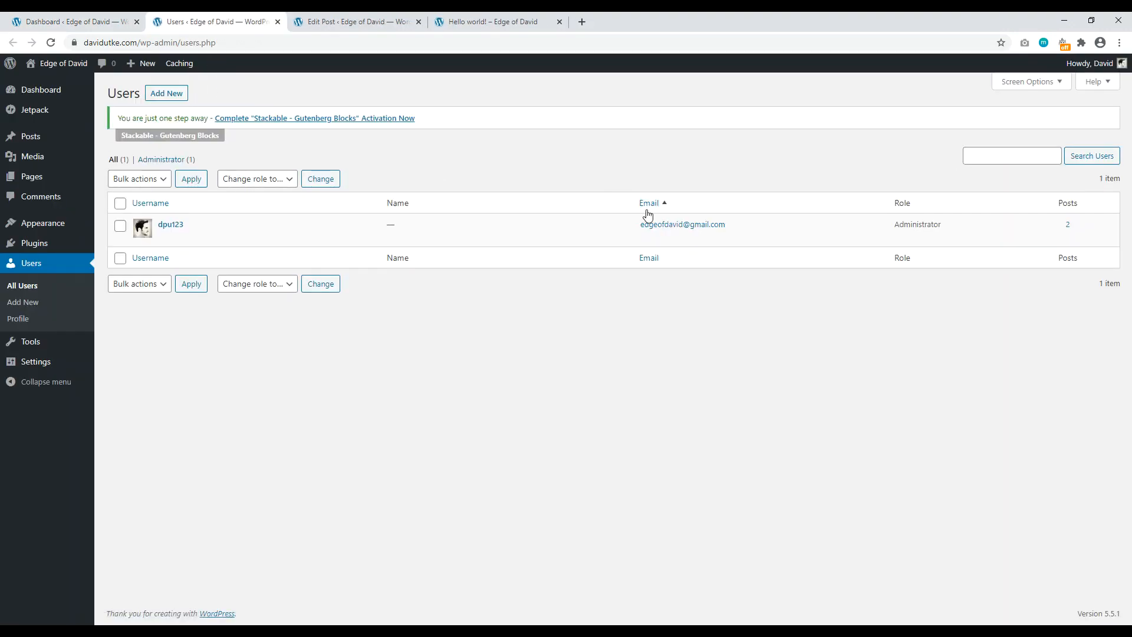
Step: Review the admin profile's Nickname and Display name fields, then return to the Hello world! post editor
left_click(173, 225)
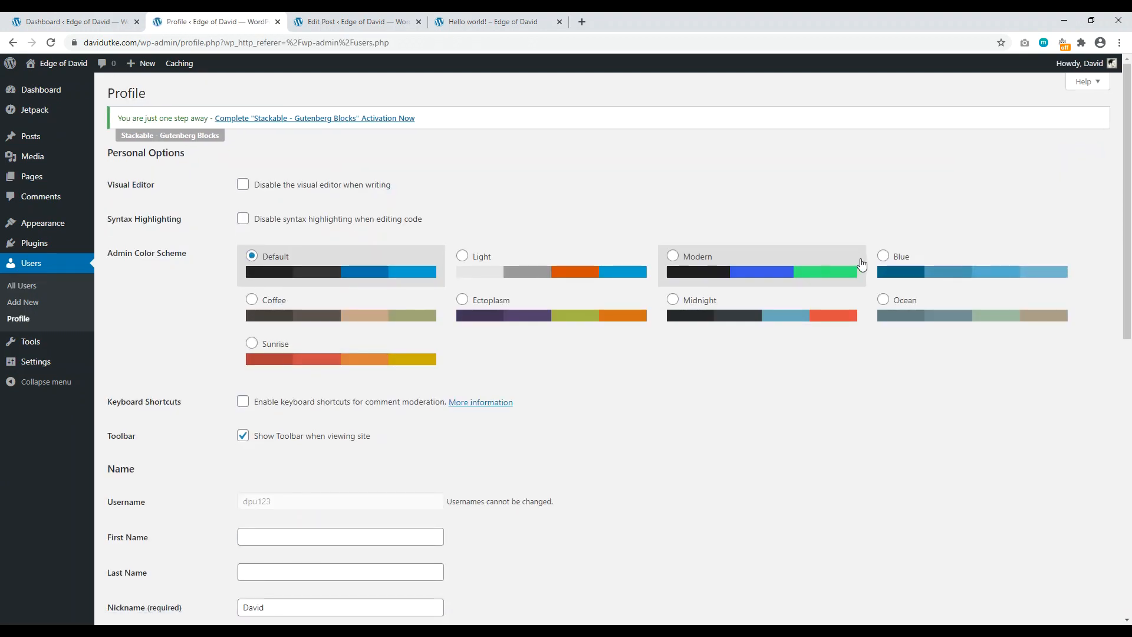
left_click_drag(1130, 167, 1131, 284)
left_click_drag(170, 367, 129, 364)
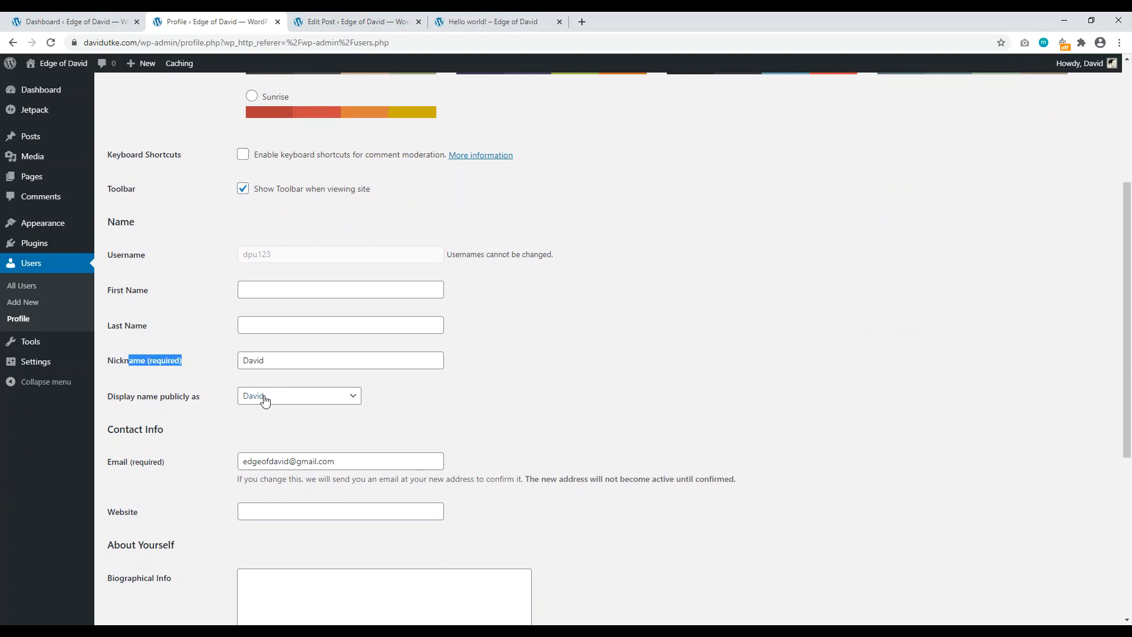
key("ctrl+Tab")
key("ctrl+Tab")
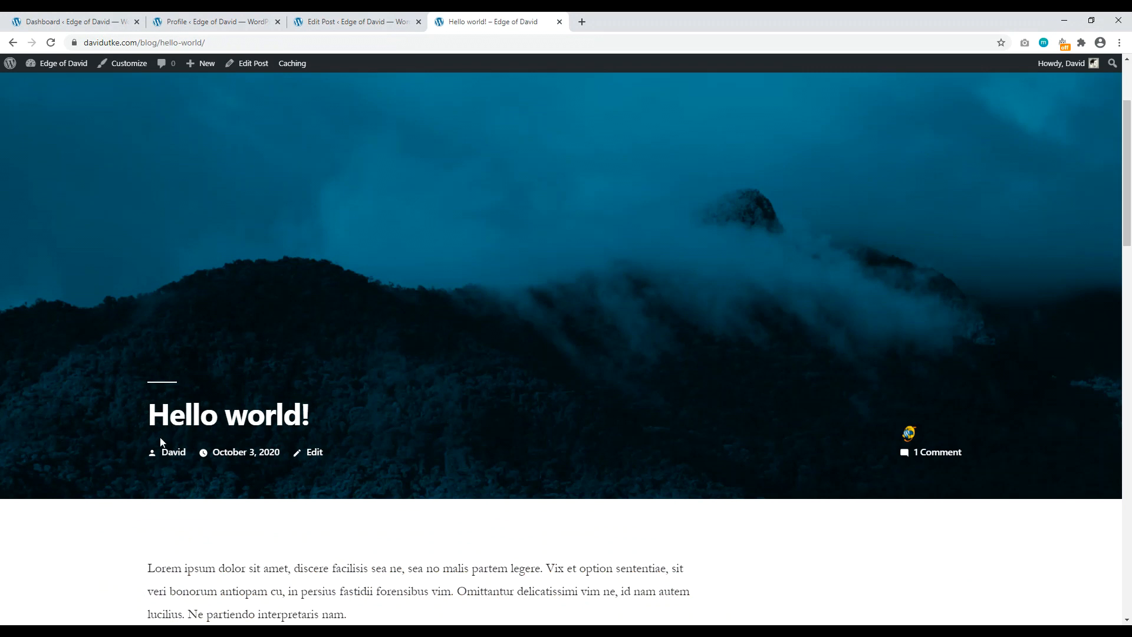
left_click_drag(1128, 121, 1130, 223)
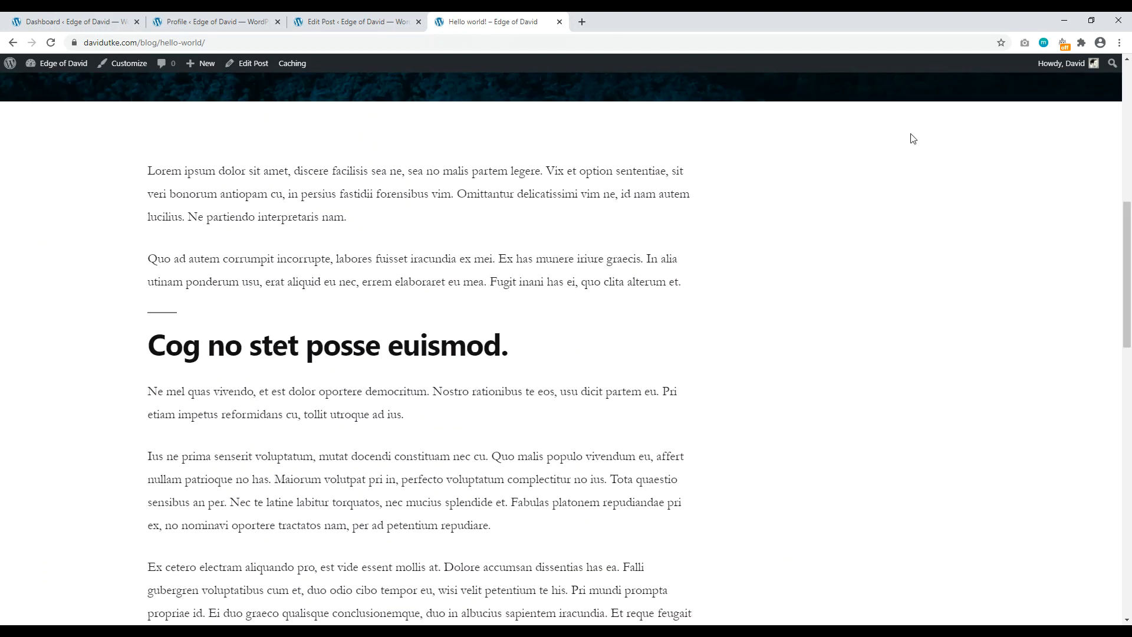
left_click(342, 22)
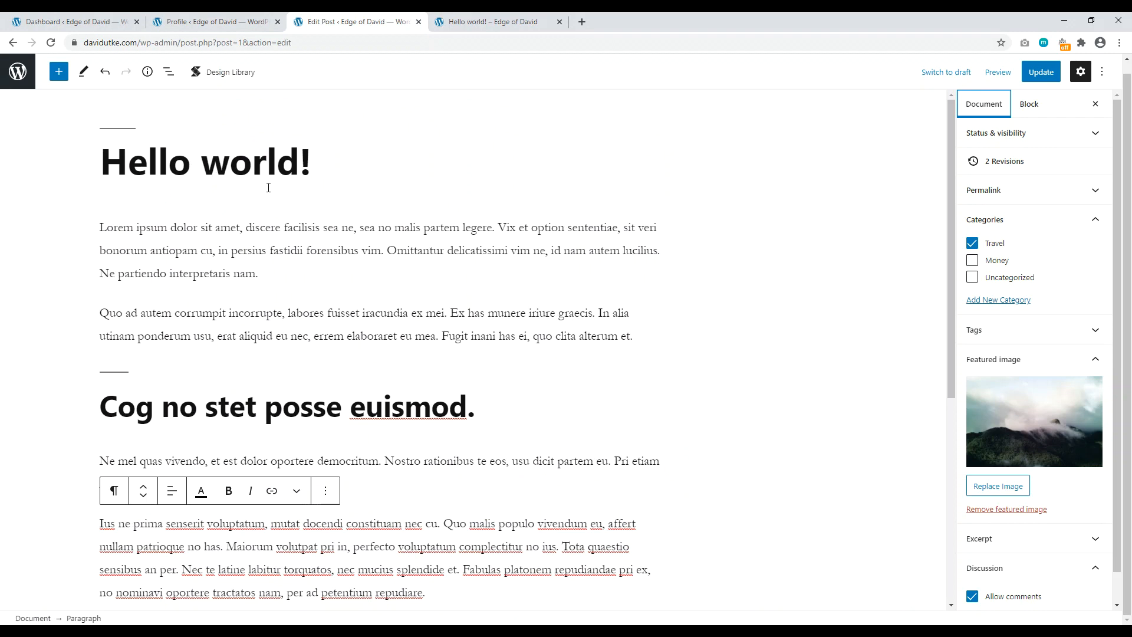
Step: Add a new 'Sub heading' paragraph after the Ius ne prima paragraph
left_click_drag(310, 163, 116, 168)
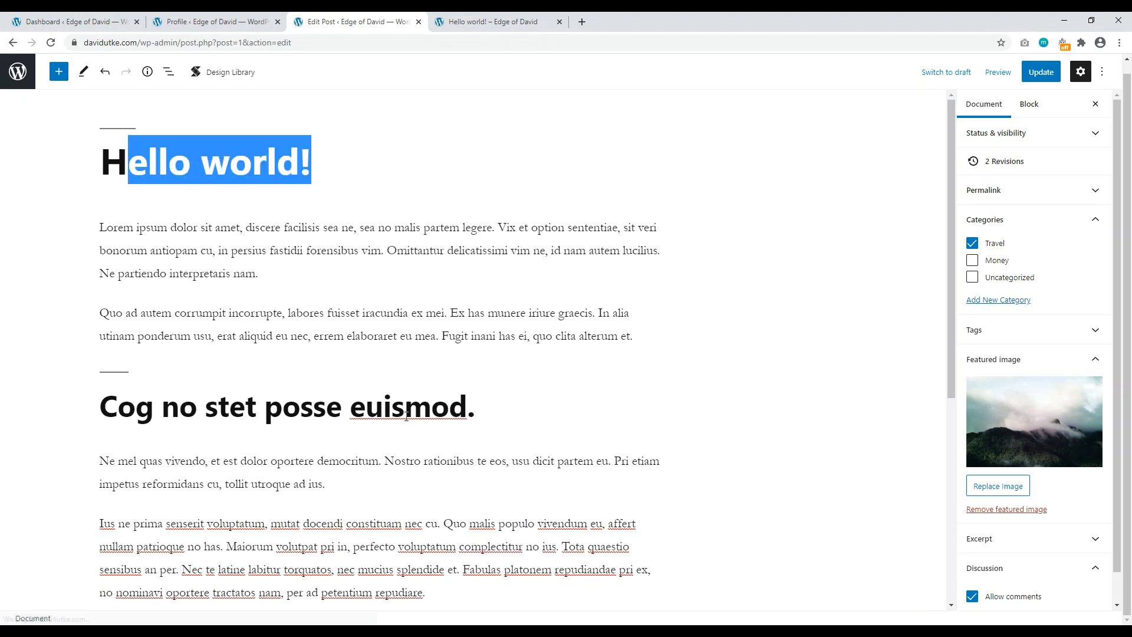
left_click(405, 407)
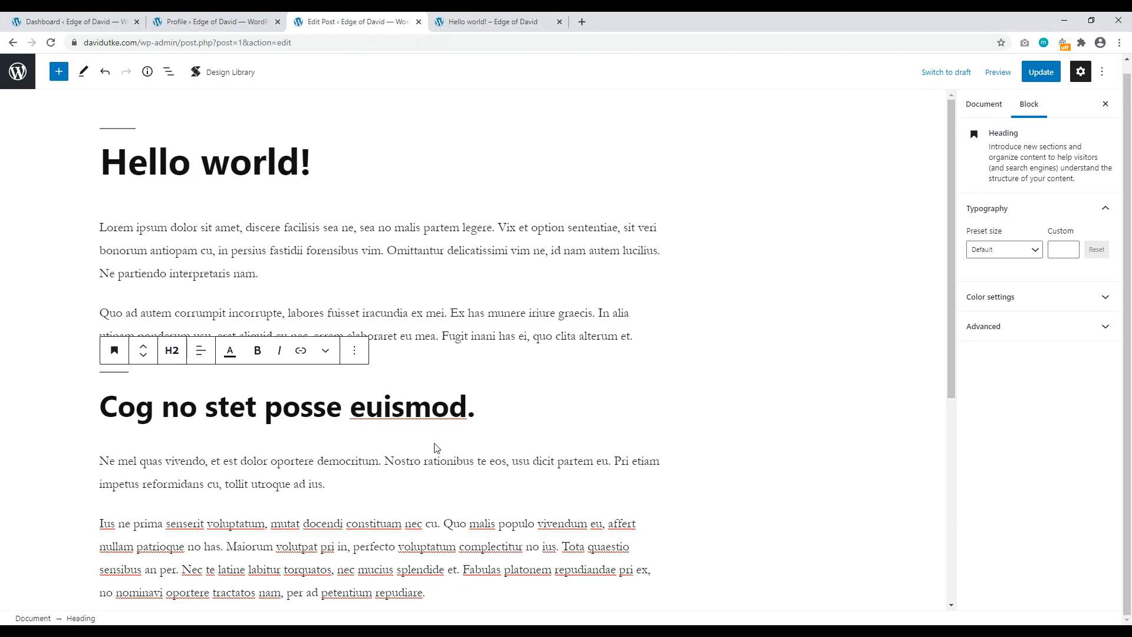
scroll(437, 448, "down", 2)
left_click_drag(474, 290, 229, 290)
left_click(443, 485)
key("Return")
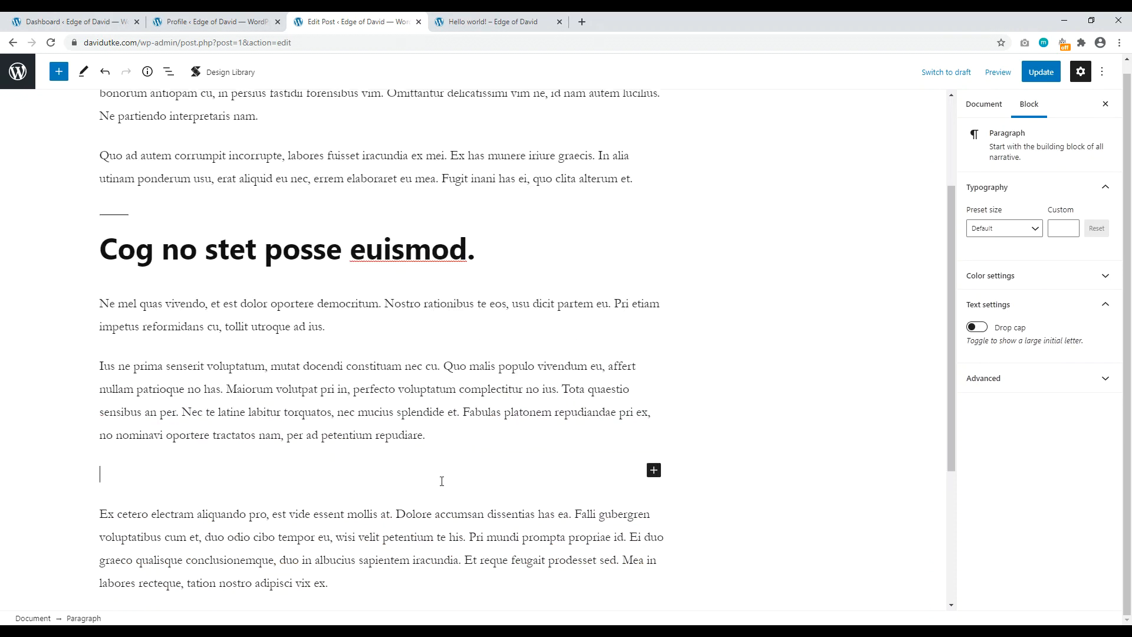
type("Sub heading")
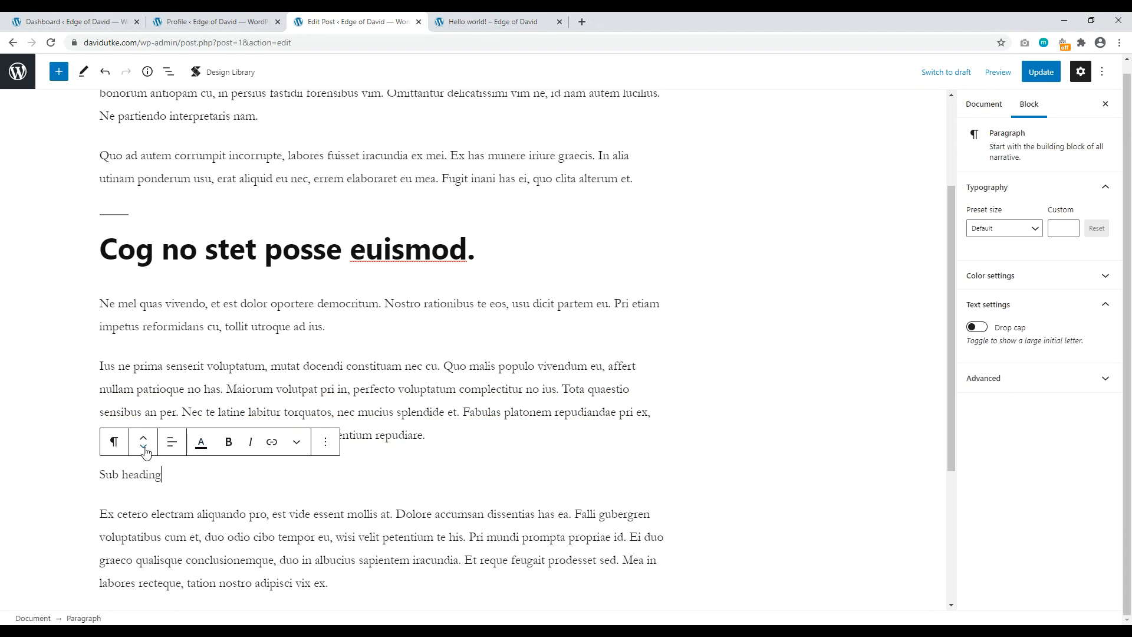
Step: Transform 'Sub heading' into an H3 heading and check the post's Info outline
left_click(117, 448)
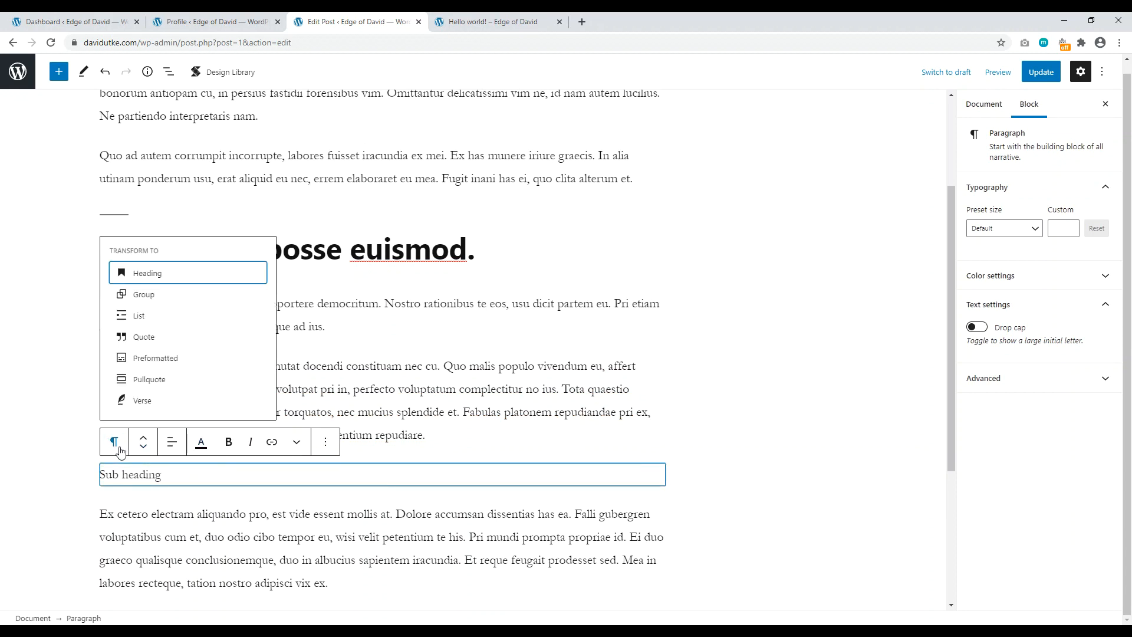
left_click(142, 274)
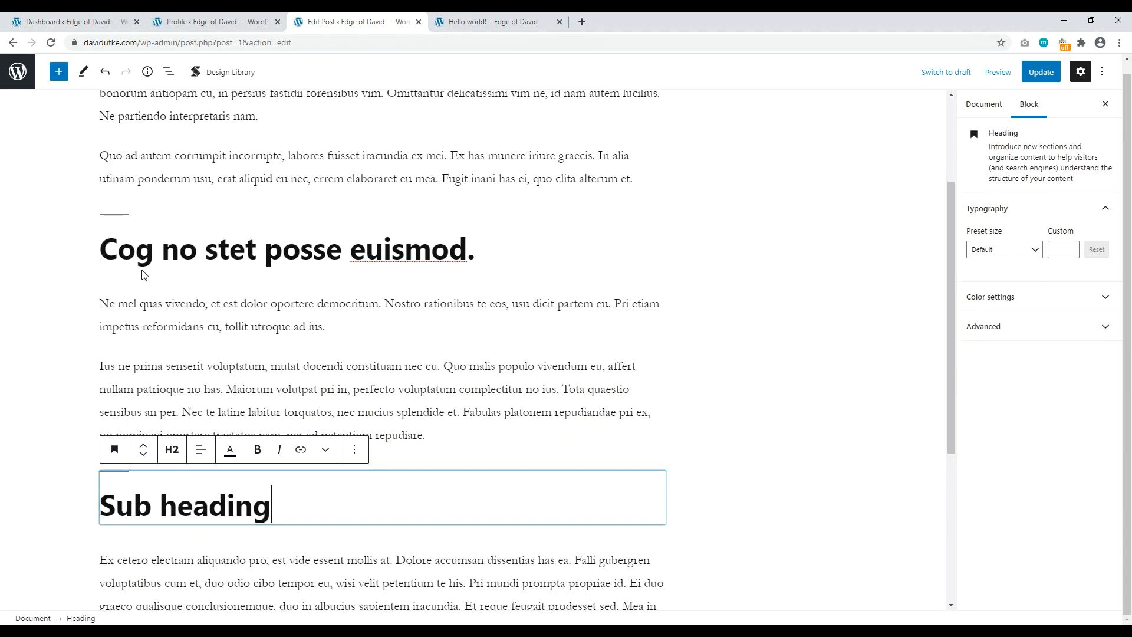
left_click(175, 451)
left_click(214, 485)
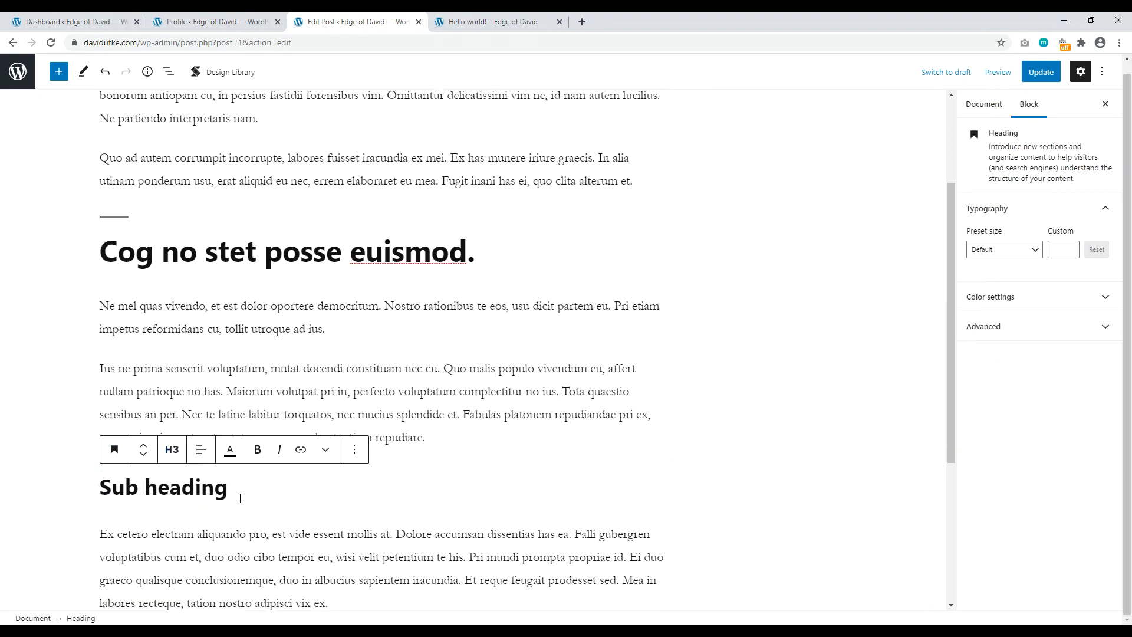
left_click(244, 253)
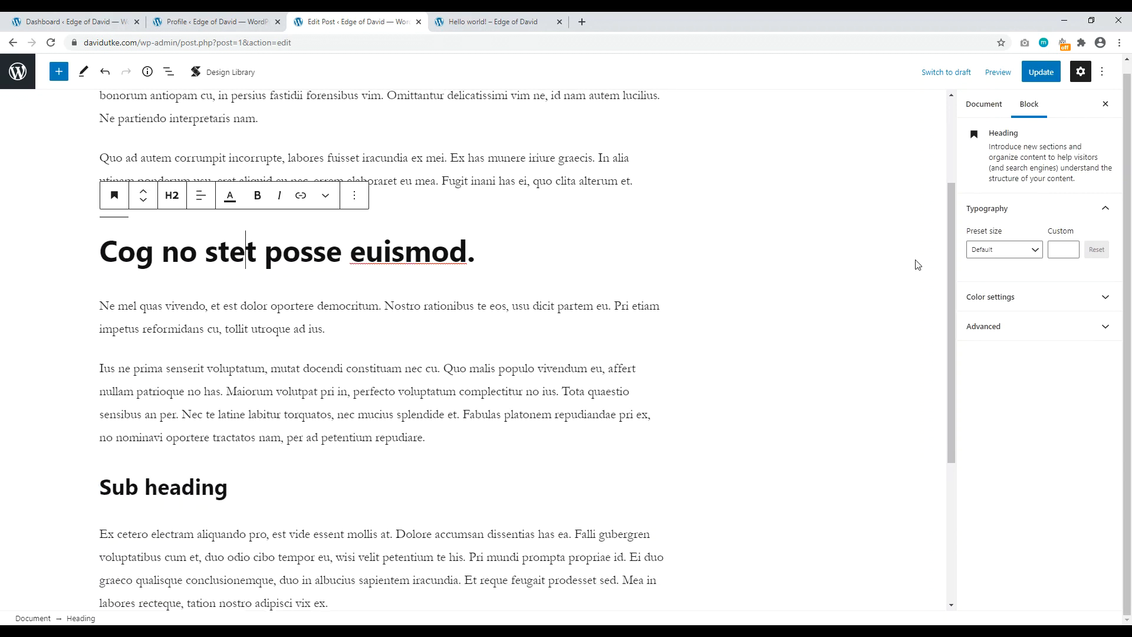
scroll(950, 265, "up", 3)
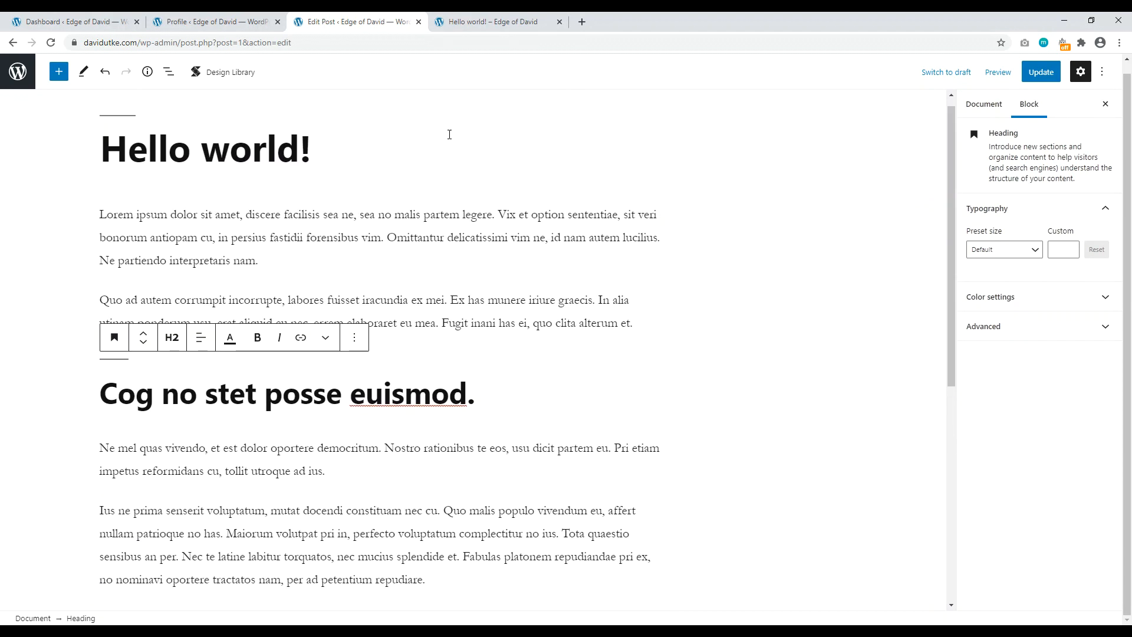
left_click(147, 73)
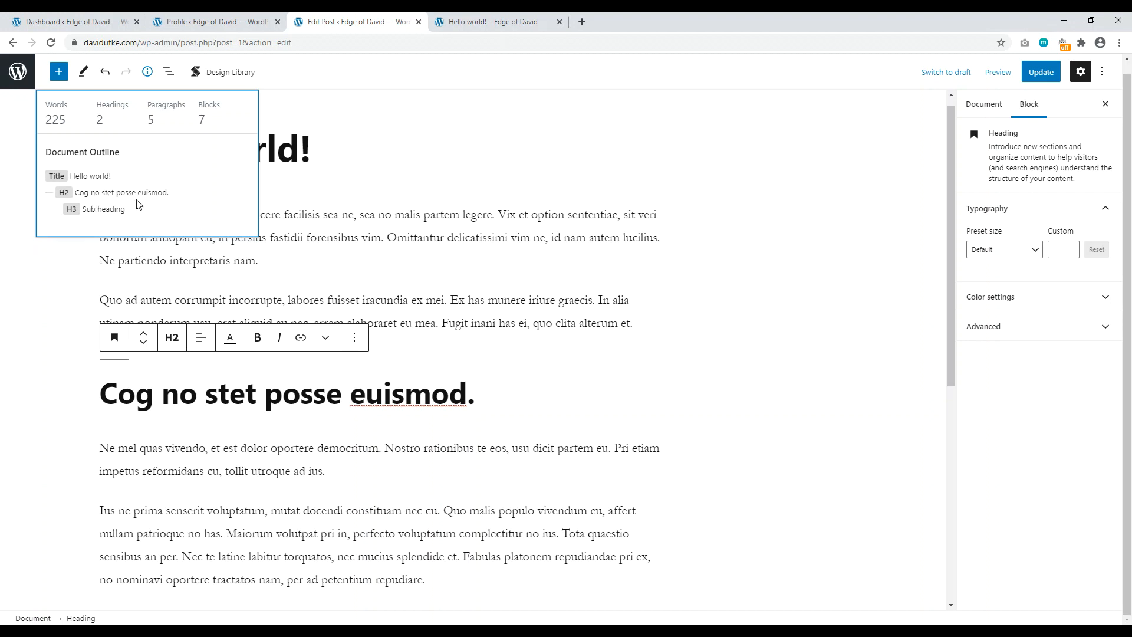
left_click(289, 511)
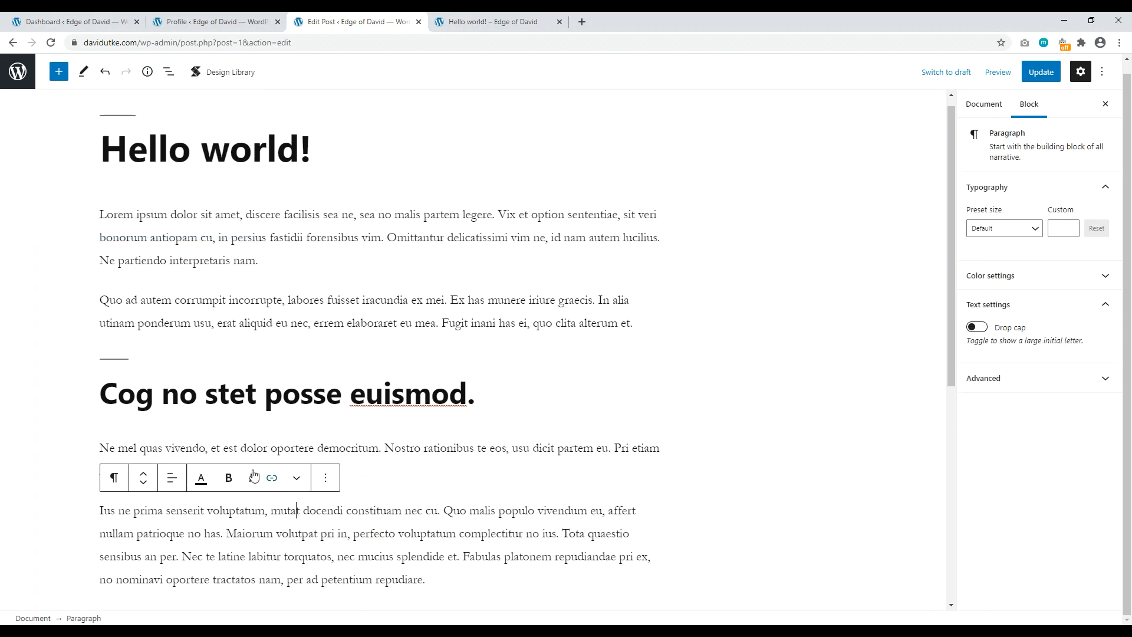
Step: Try Sub heading at level 4, recheck the outline, then set it back to H3
scroll(195, 354, "down", 5)
left_click(194, 336)
left_click(168, 307)
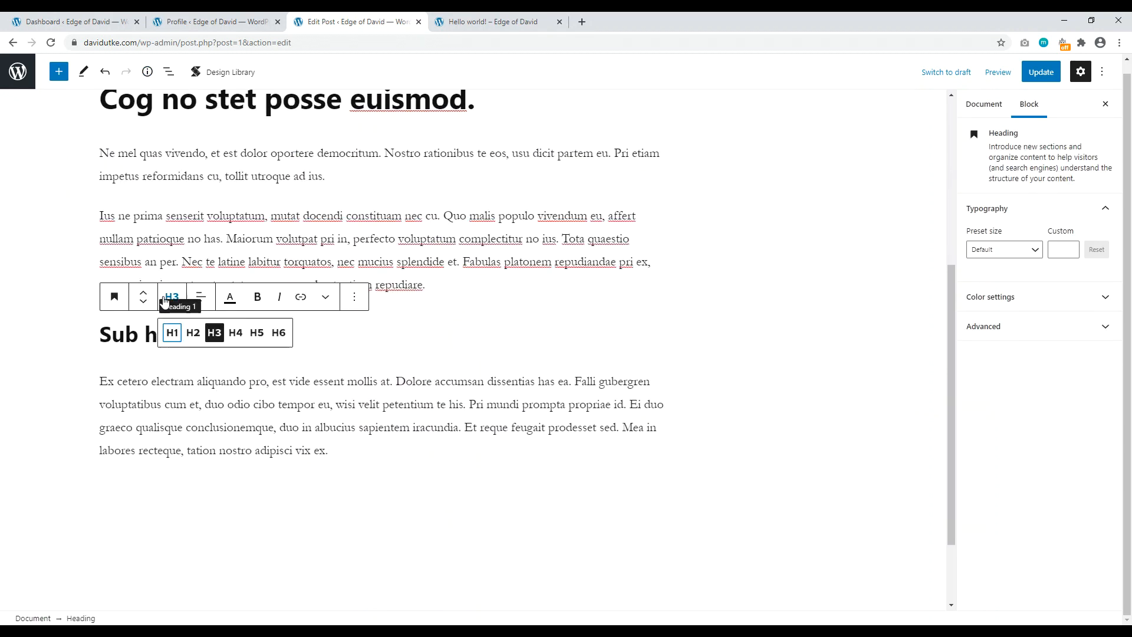
left_click(237, 334)
left_click(300, 243)
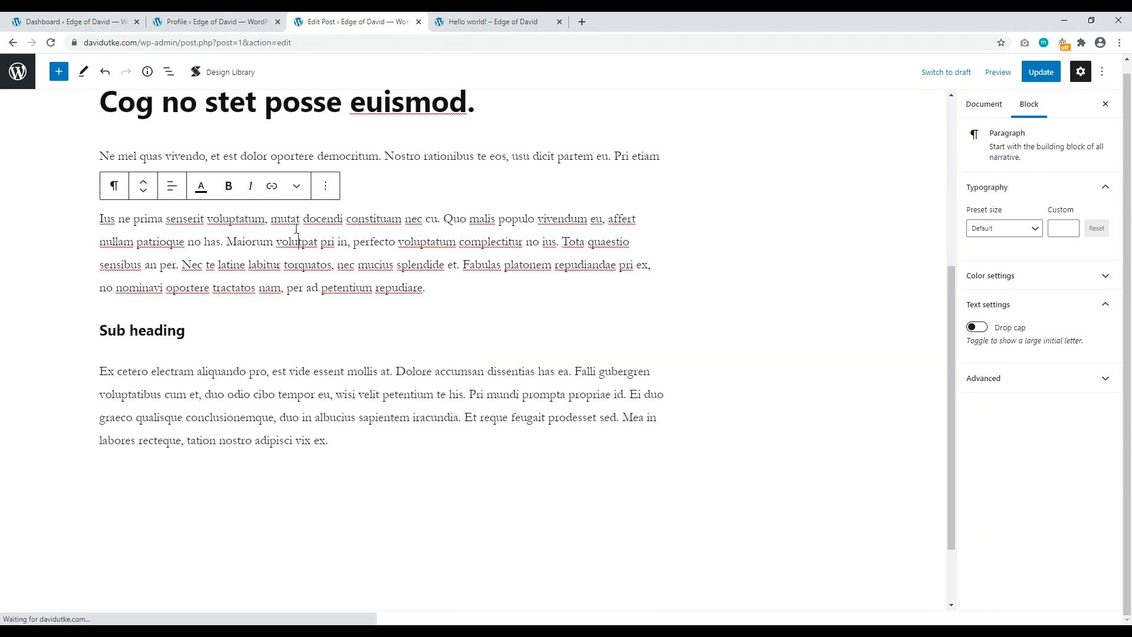
scroll(177, 148, "up", 5)
left_click(147, 72)
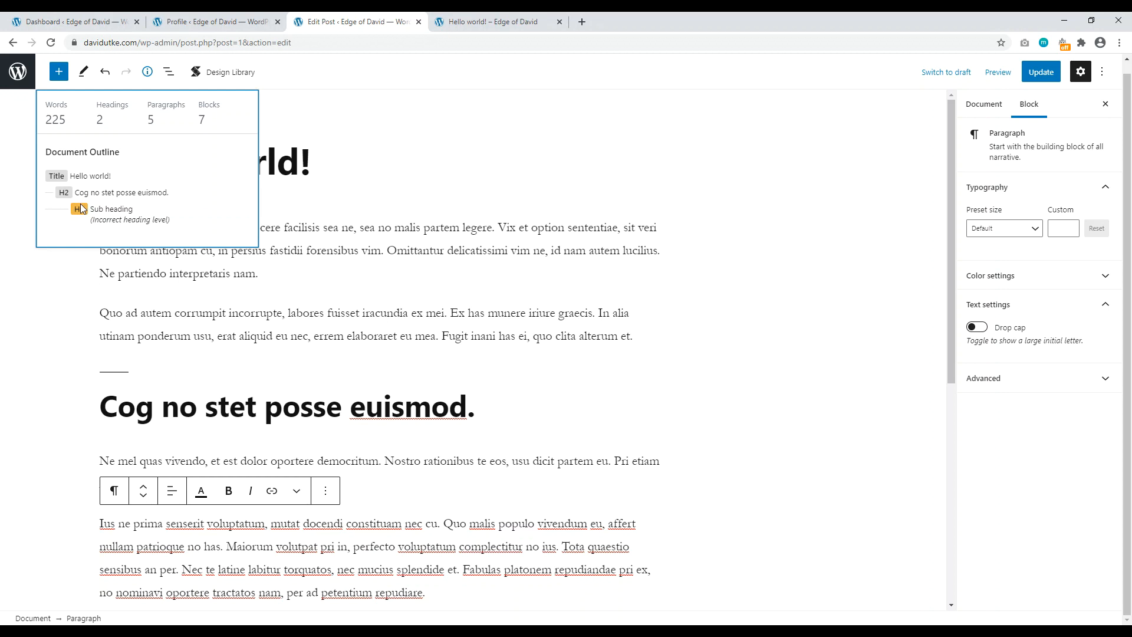
scroll(118, 254, "down", 5)
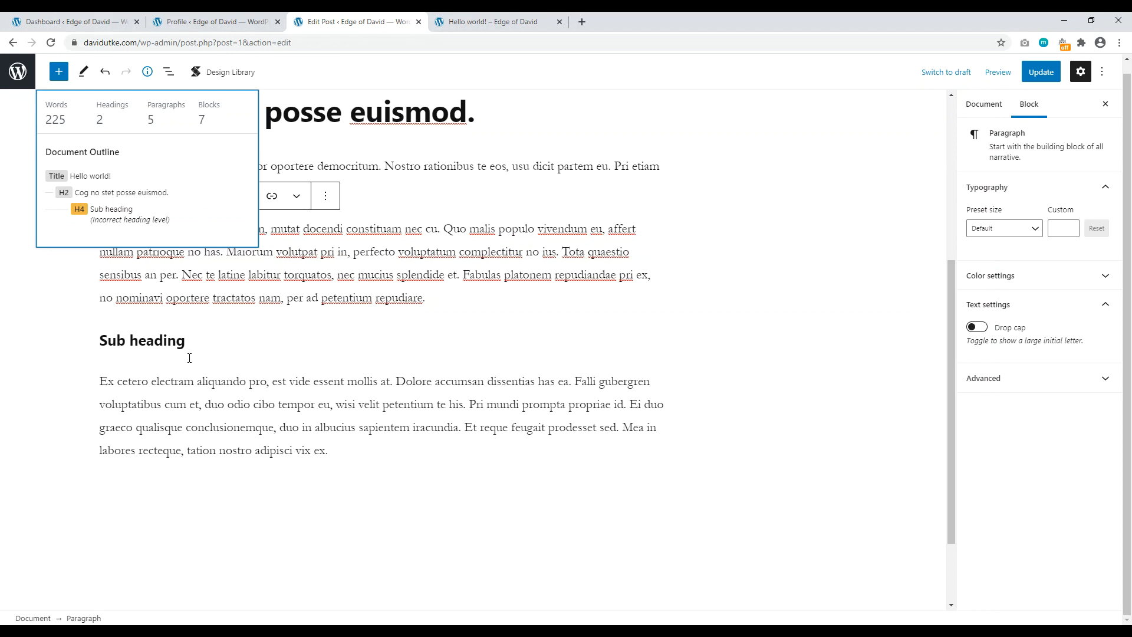
left_click(178, 342)
left_click(172, 308)
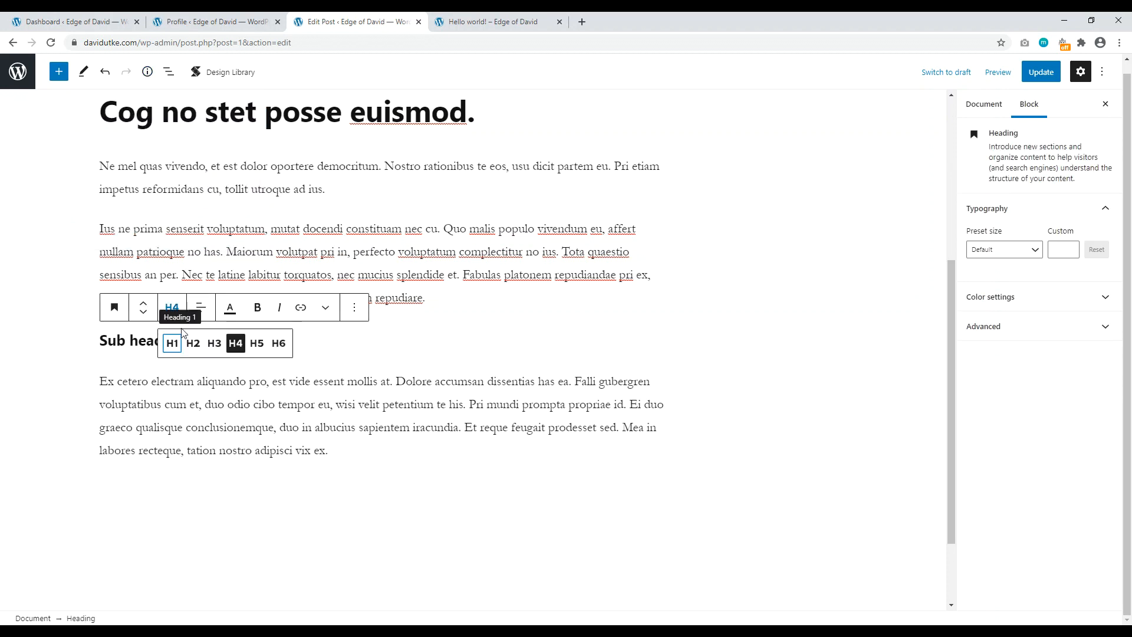
left_click(215, 341)
Step: Add a new empty block after the final Ex cetero paragraph
left_click(441, 227)
scroll(448, 301, "up", 2)
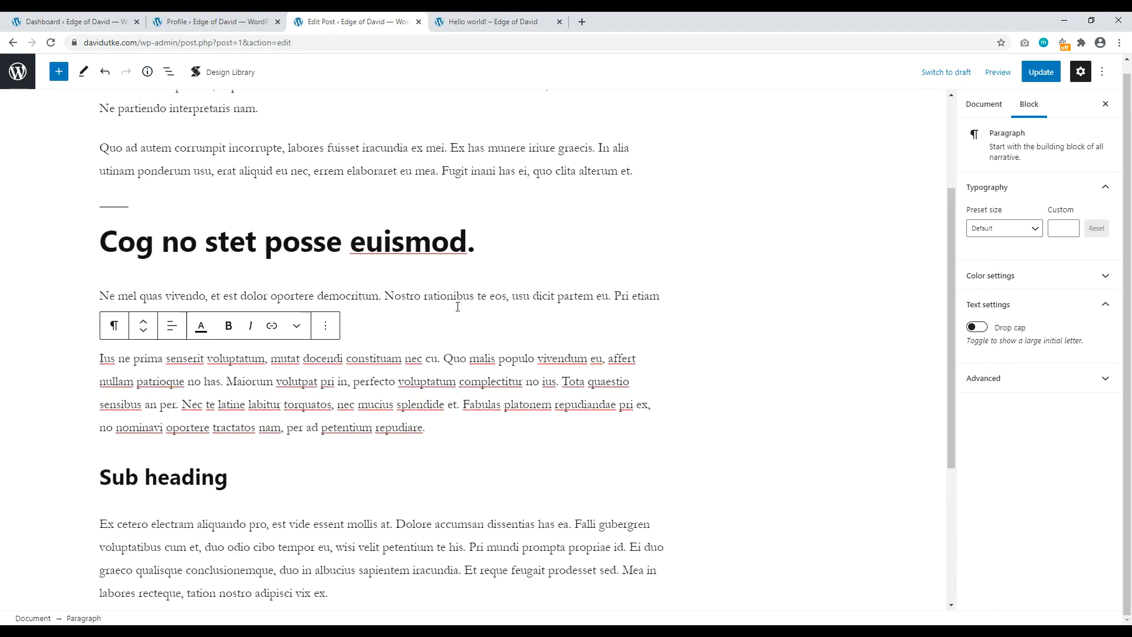
scroll(264, 403, "down", 1)
left_click(350, 523)
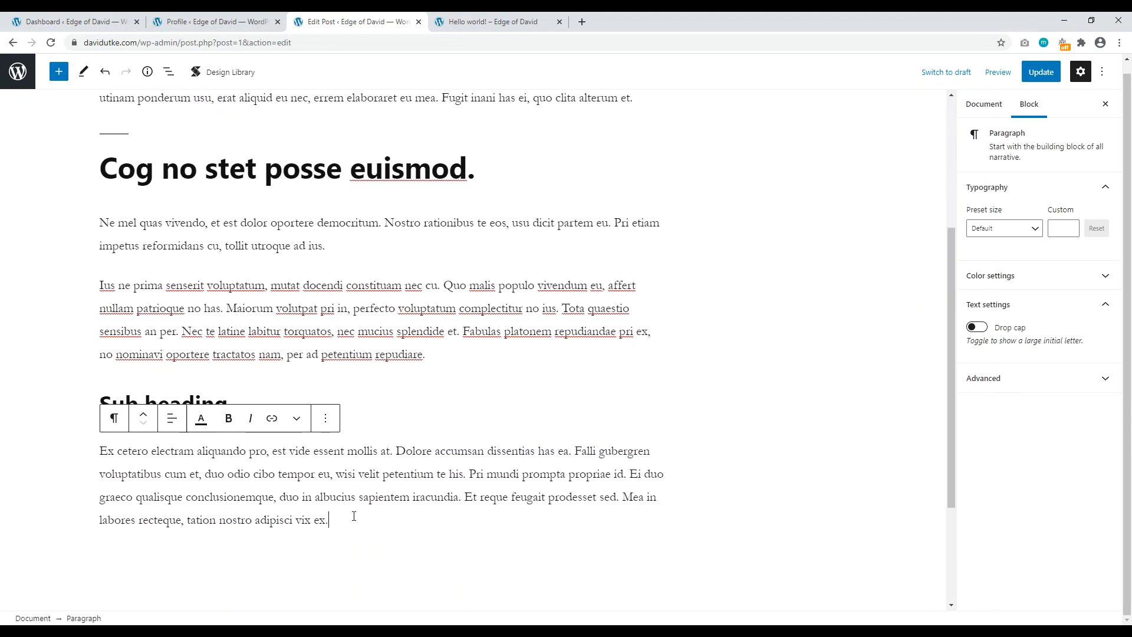
key("Return")
left_click(653, 517)
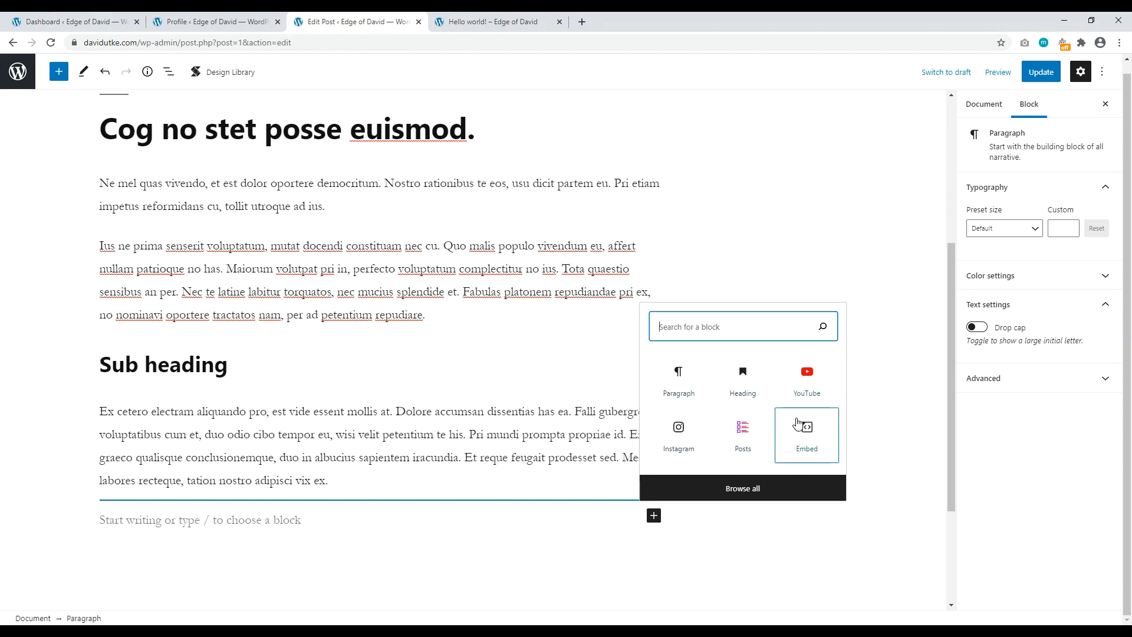
Step: Insert an Image block and upload the four-portrait photo
type("im")
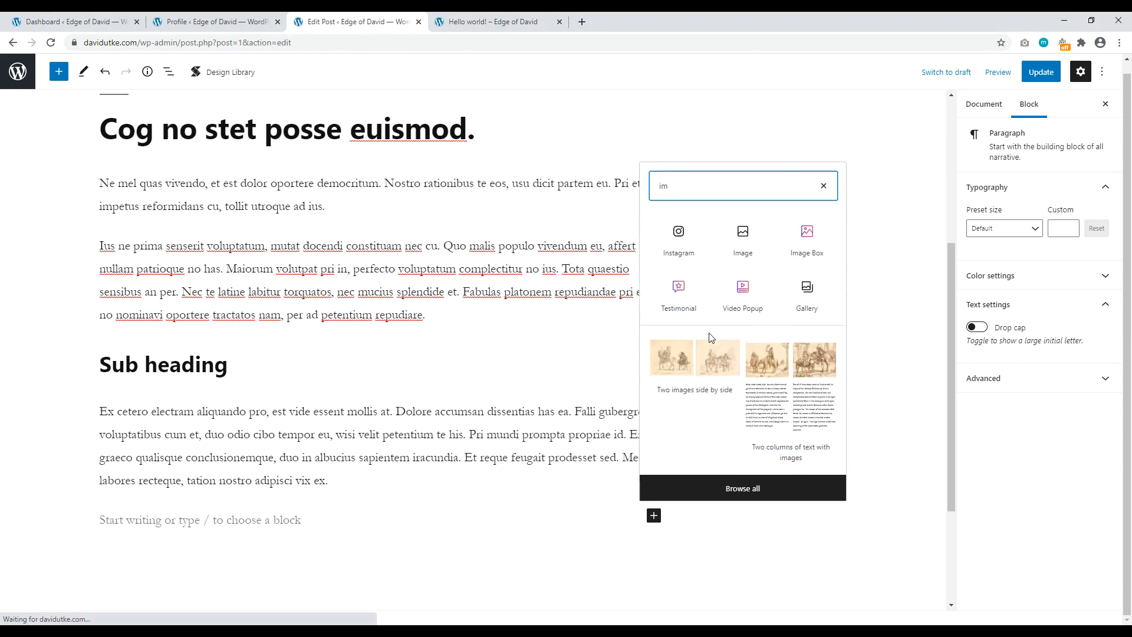
left_click(726, 246)
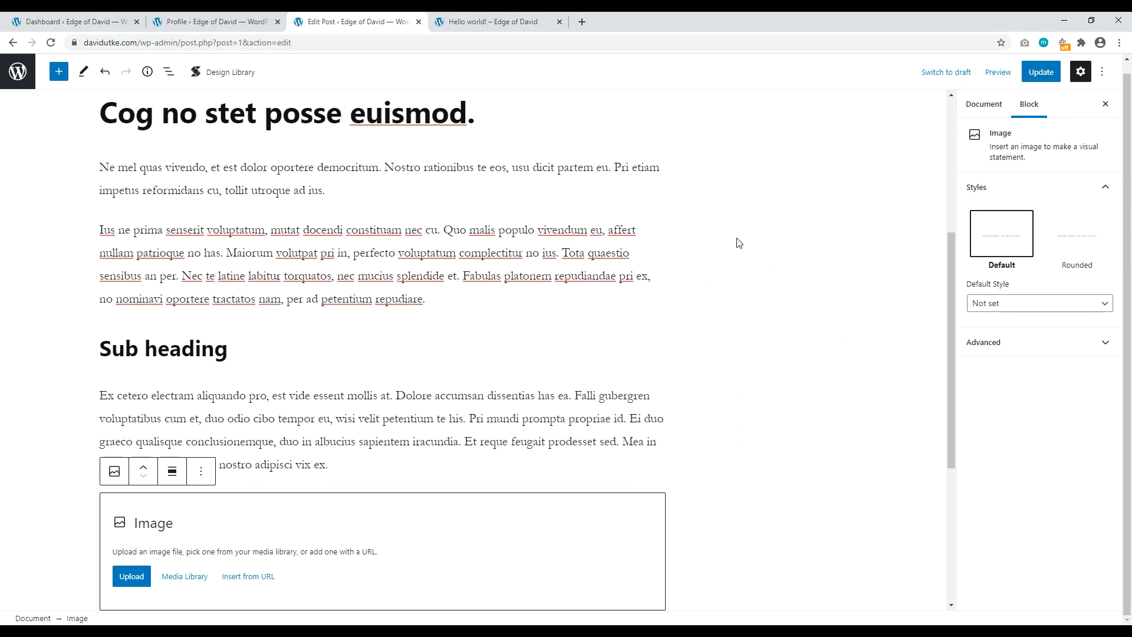
left_click(132, 578)
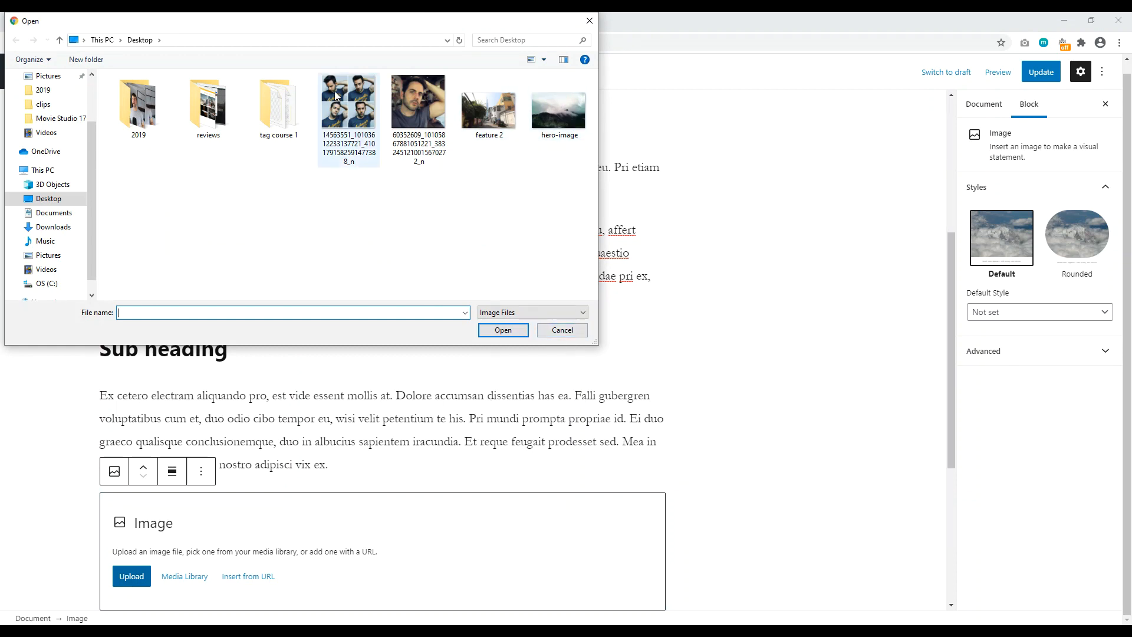
left_click(361, 139)
left_click(492, 332)
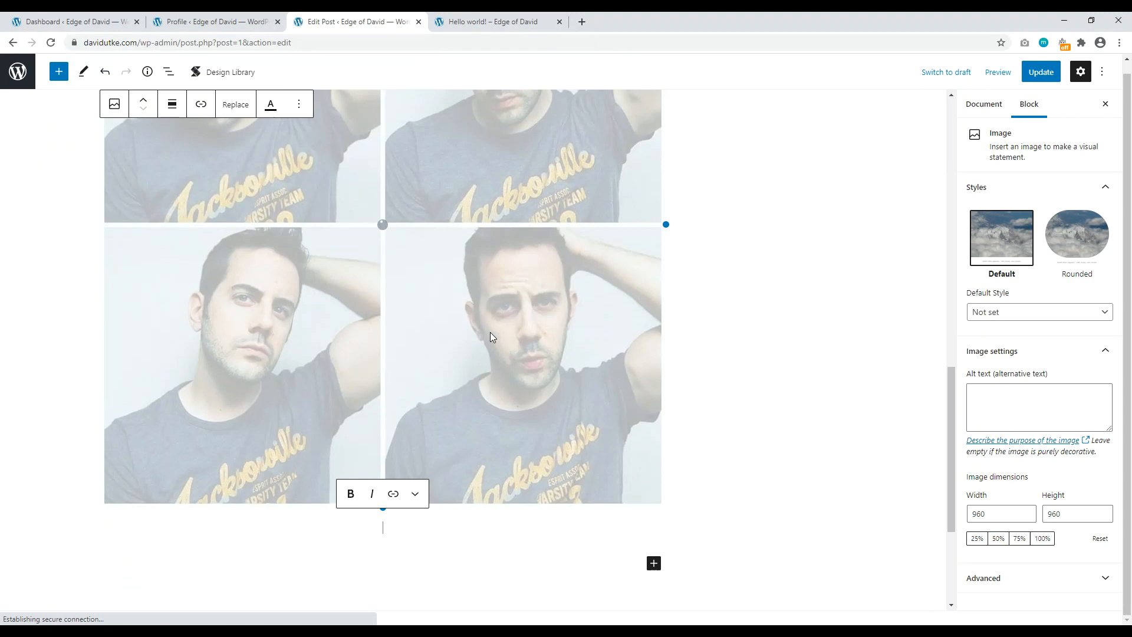
Step: Style the image as a small, centred Rounded circle
scroll(477, 366, "up", 5)
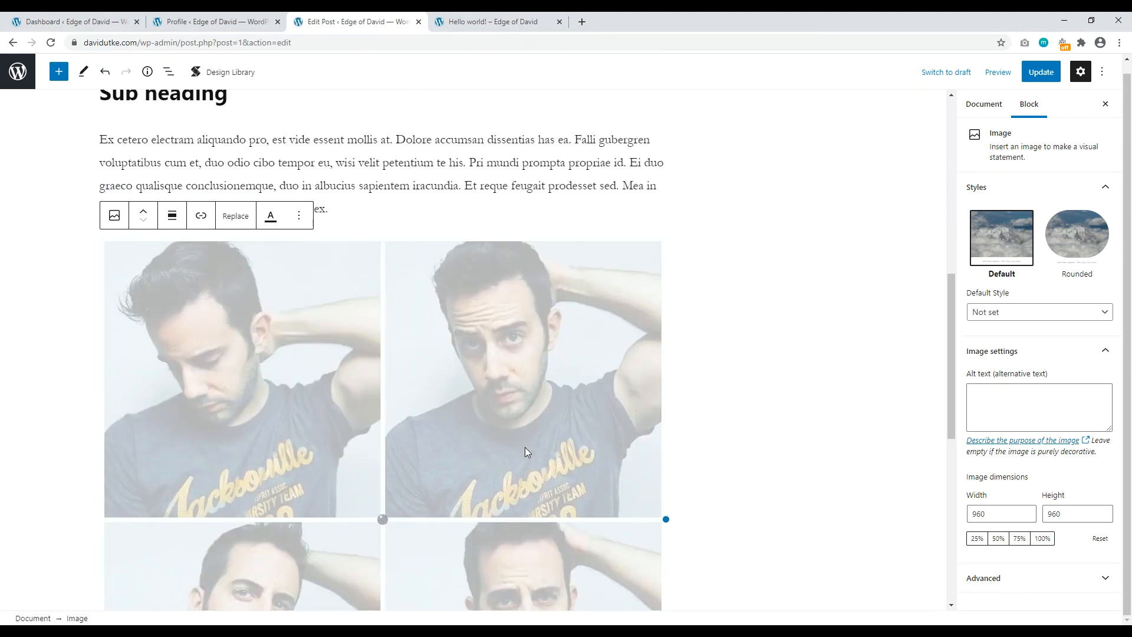
left_click(1066, 239)
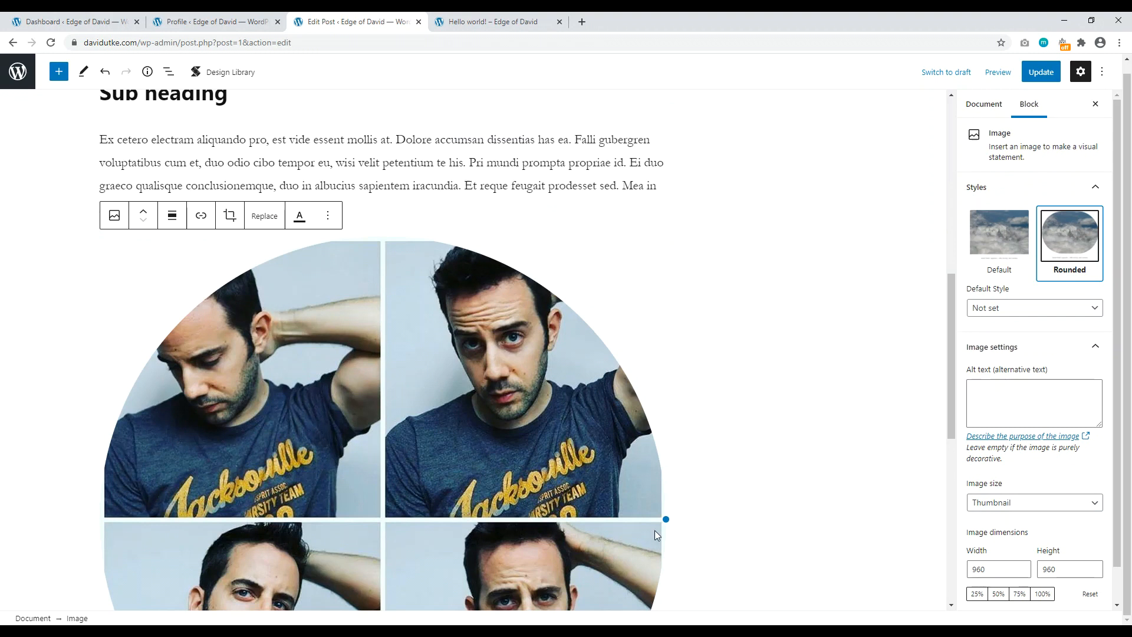
left_click_drag(666, 519, 318, 463)
left_click(172, 216)
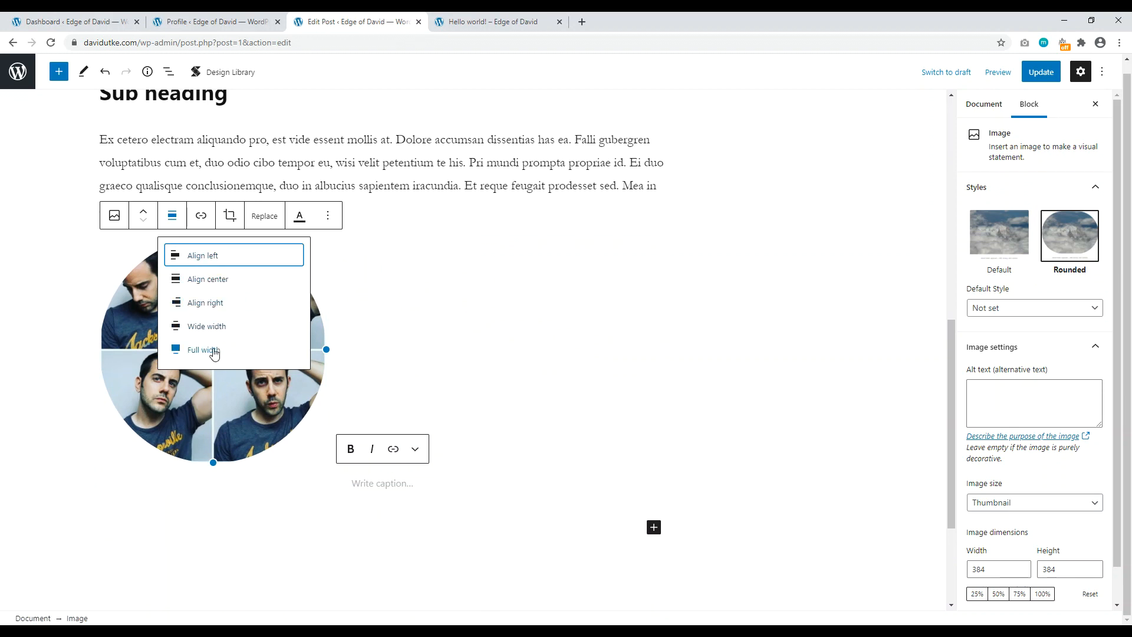
left_click(214, 350)
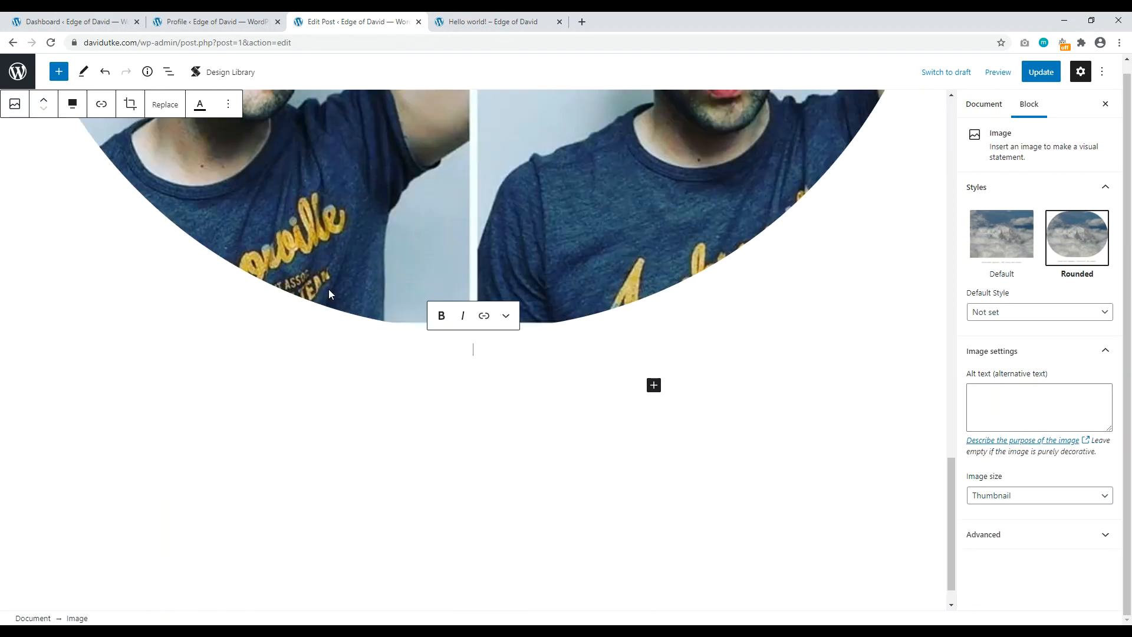
scroll(329, 293, "up", 10)
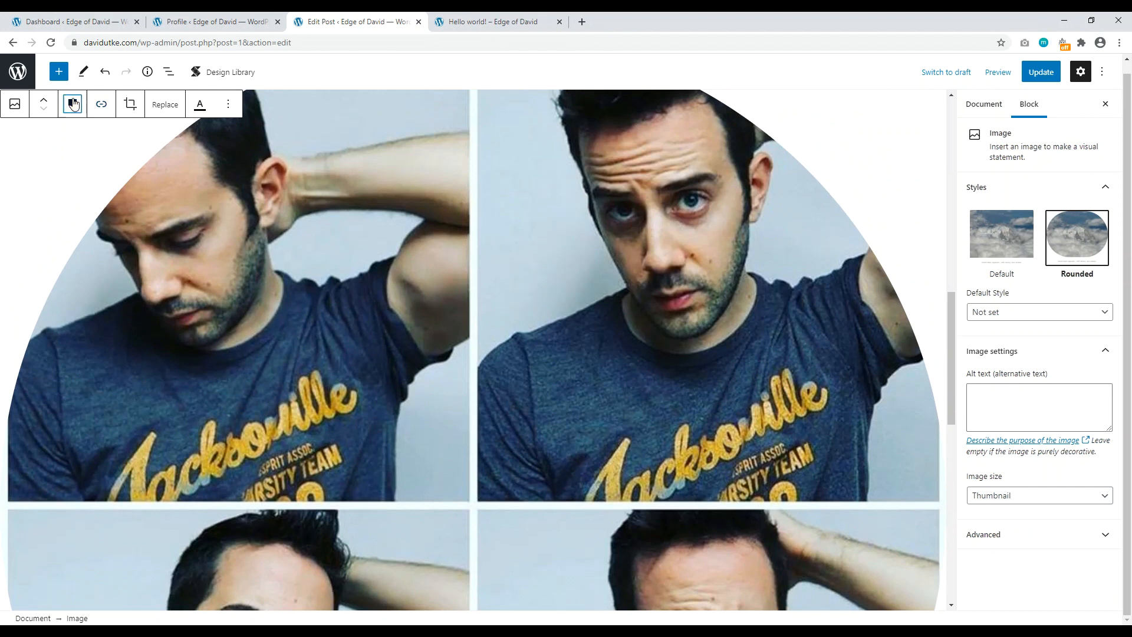
left_click(73, 103)
left_click(112, 169)
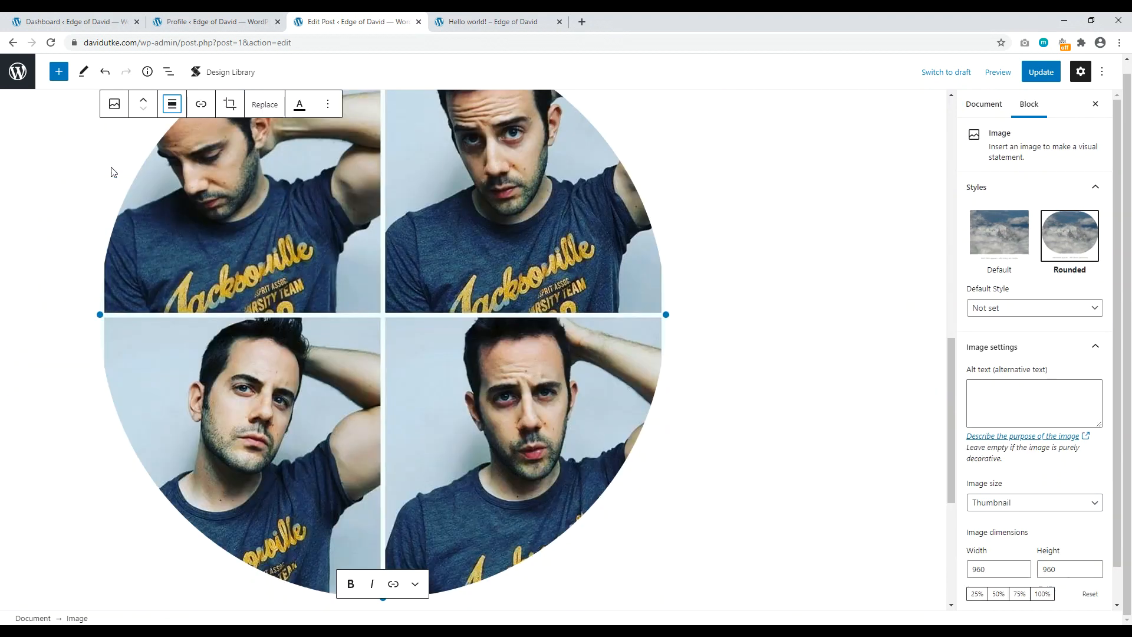
left_click_drag(666, 314, 285, 258)
scroll(318, 339, "up", 6)
Step: Start a new empty paragraph below the image
left_click(322, 366)
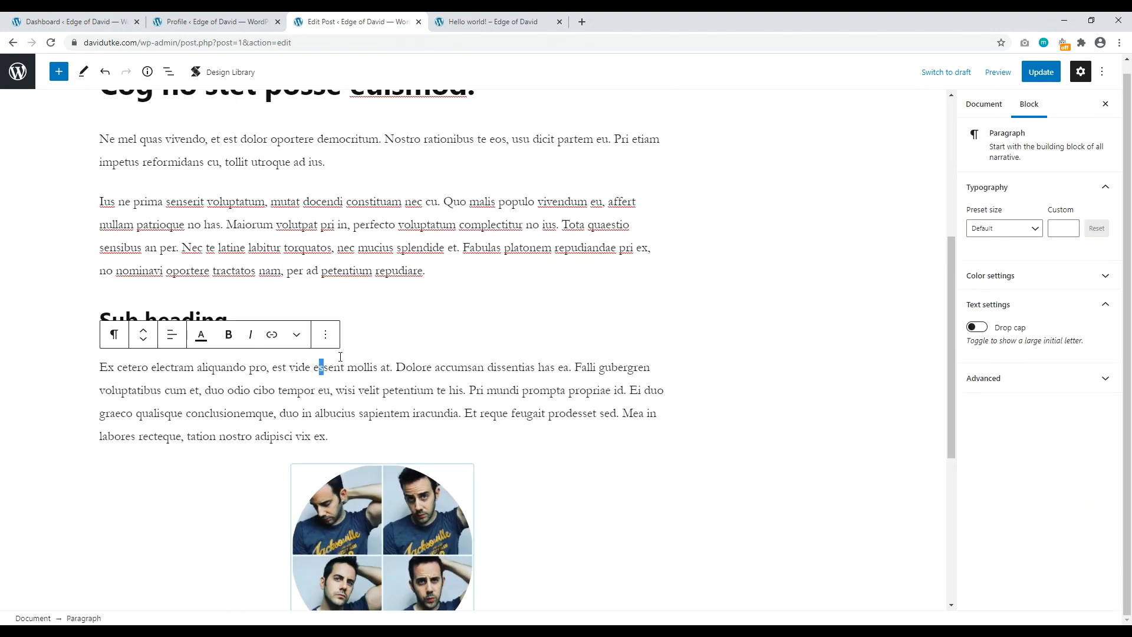
scroll(444, 442, "down", 3)
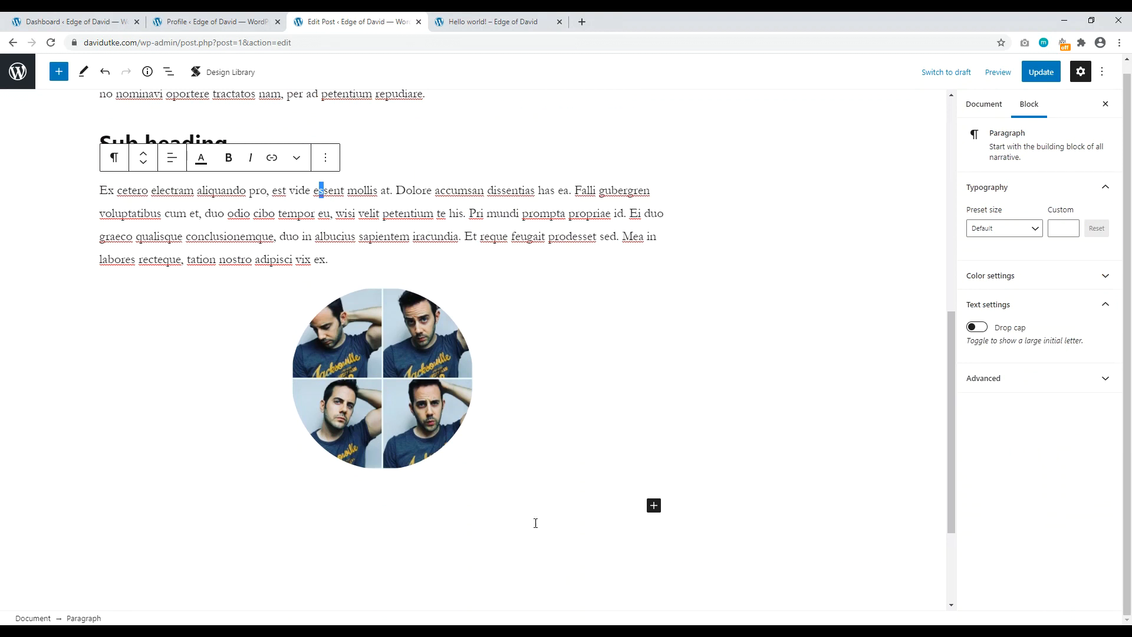
left_click(654, 506)
key("Escape")
left_click(437, 536)
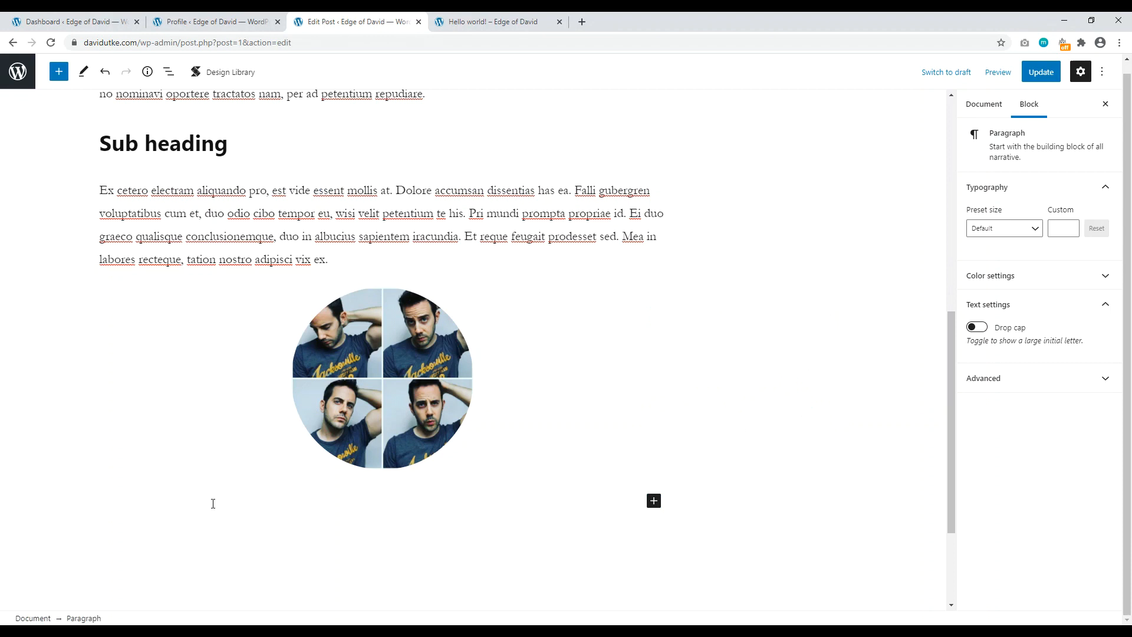
Step: Open youtube.com in a new browser tab
left_click(582, 21)
type("you")
key("Return")
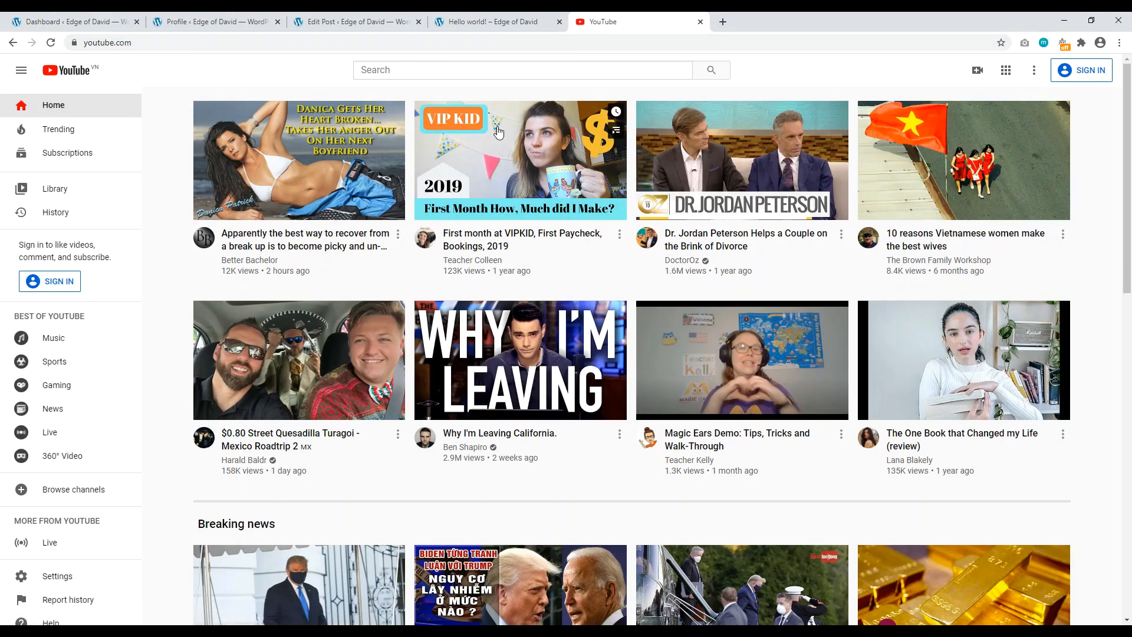
Step: Copy the link of The Ruthless Culture of Amazon video, then close both YouTube tabs
scroll(498, 131, "down", 7)
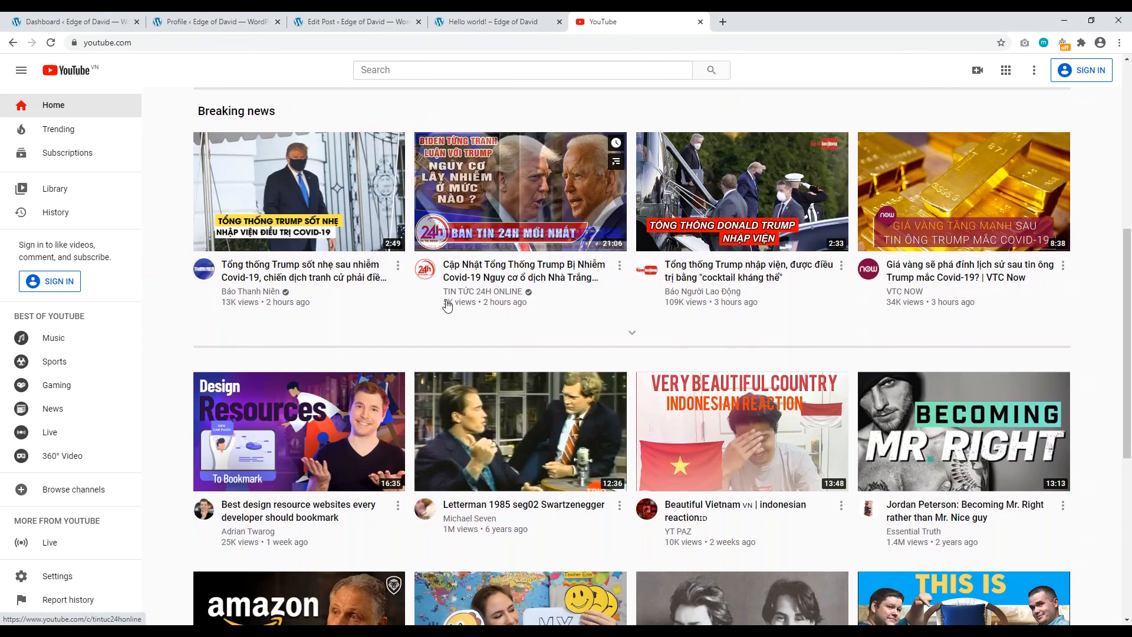
scroll(415, 267, "down", 6)
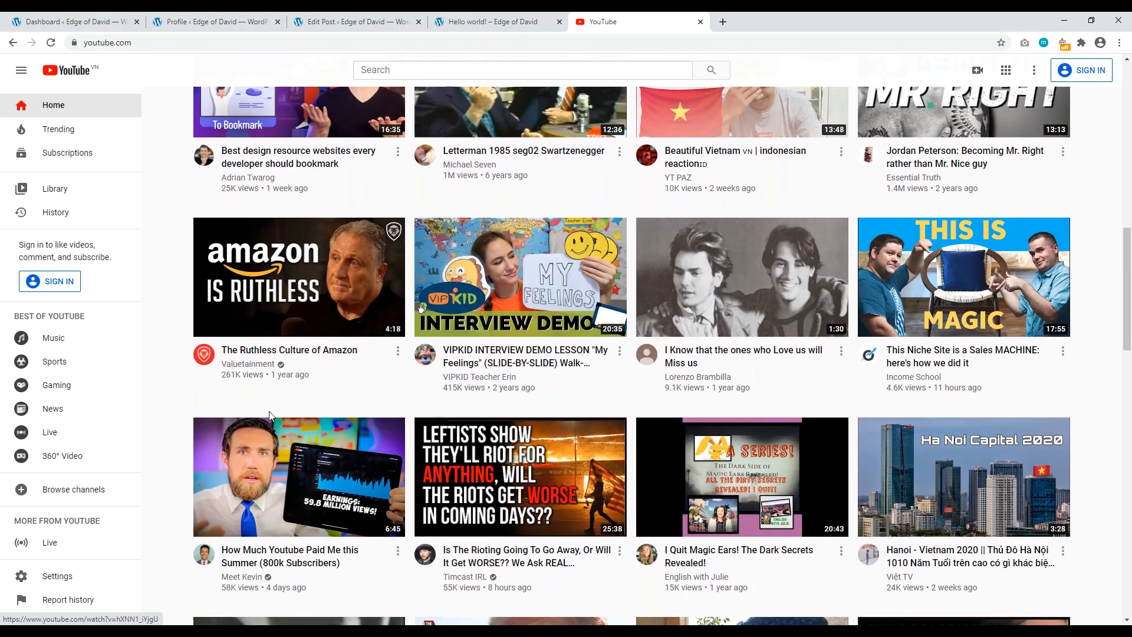
right_click(272, 352)
left_click(307, 361)
key("ctrl+Tab")
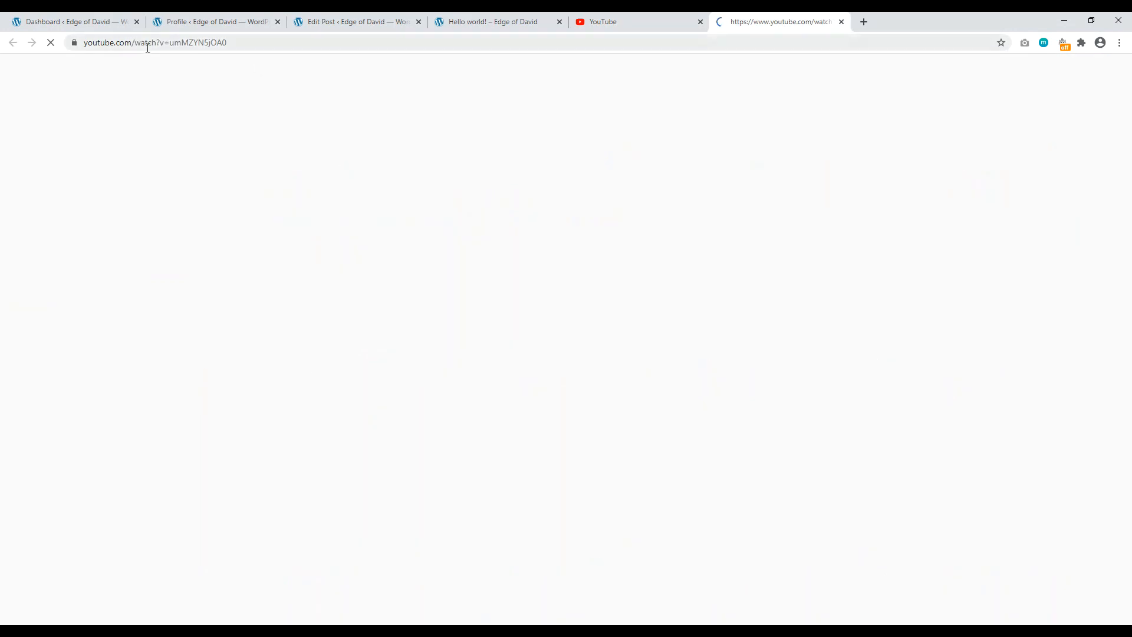
left_click(147, 47)
right_click(148, 46)
left_click(178, 109)
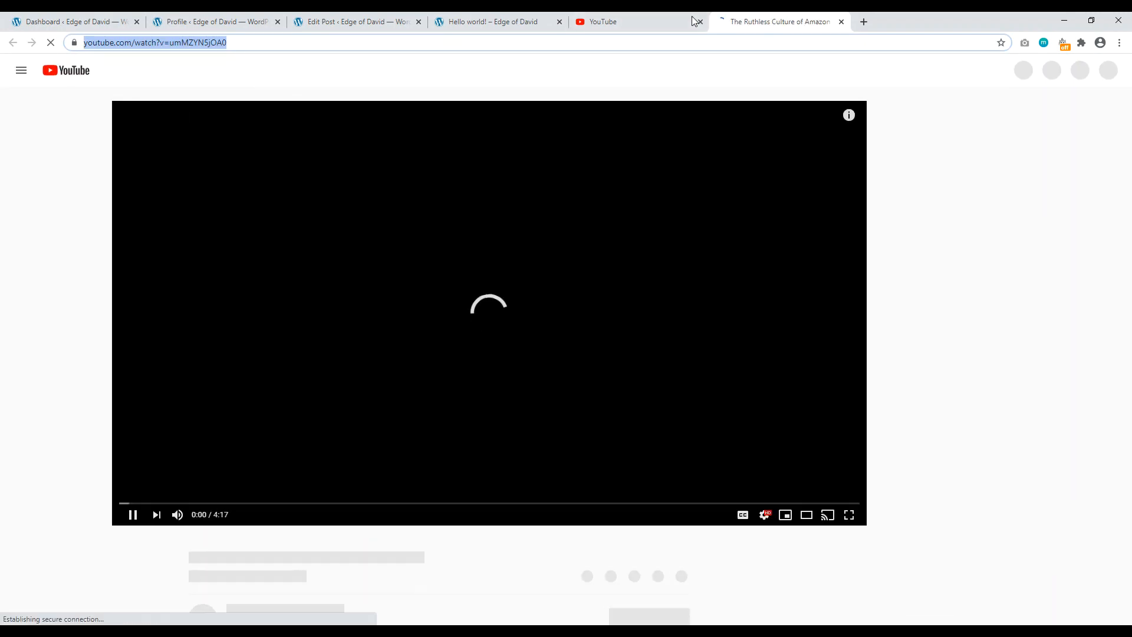
left_click(700, 22)
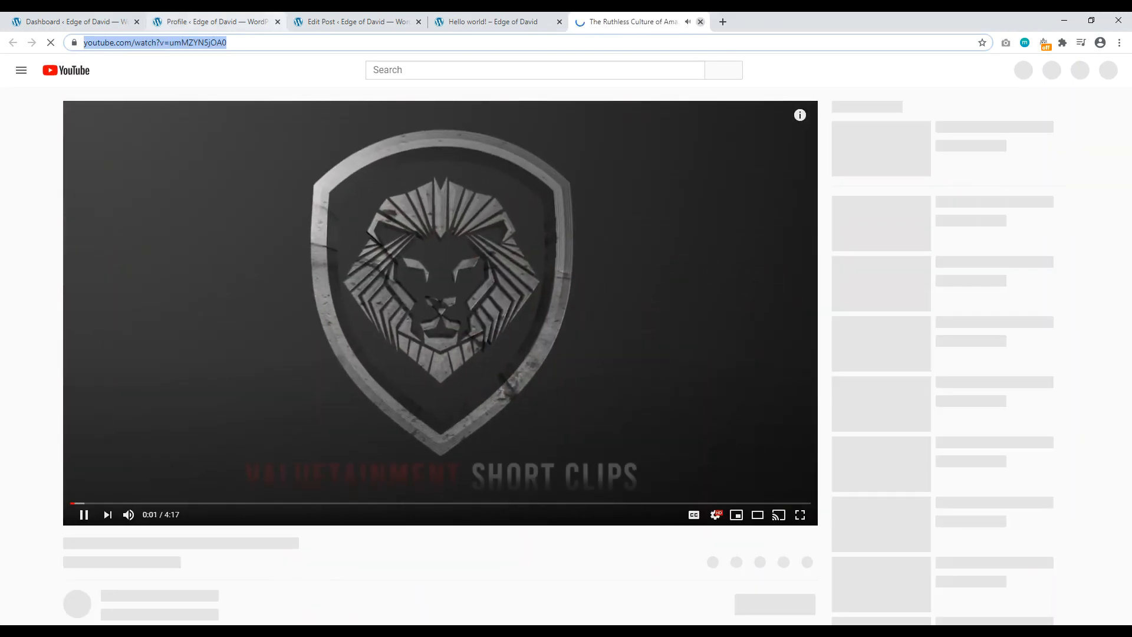
left_click(700, 21)
Step: Paste the Amazon video link into the empty paragraph as a YouTube embed and update the post
left_click(342, 22)
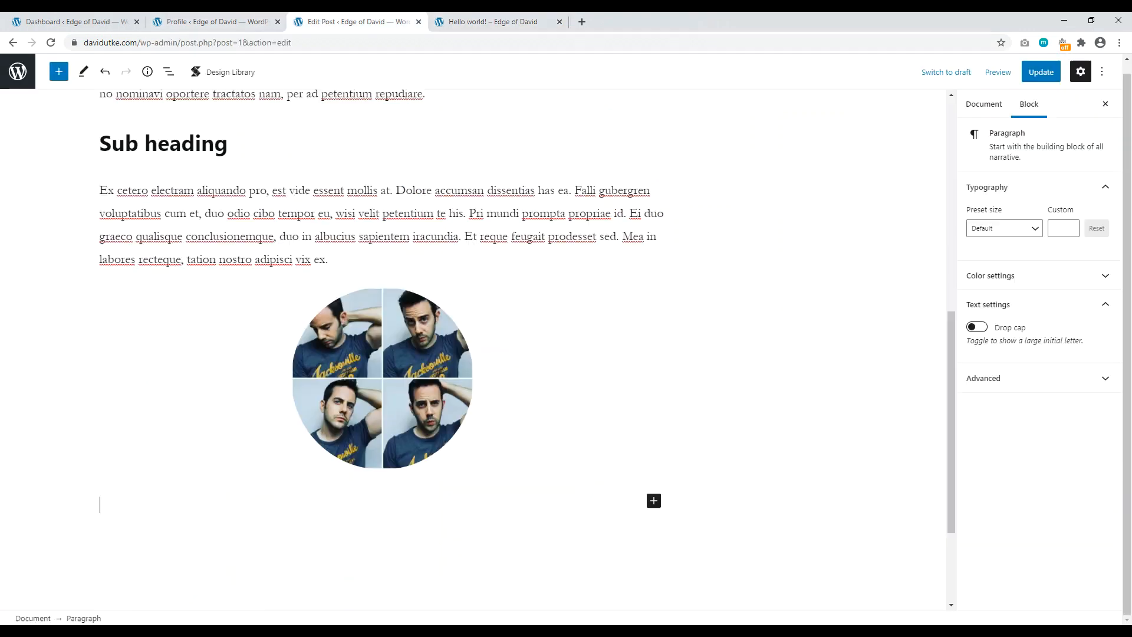
right_click(128, 501)
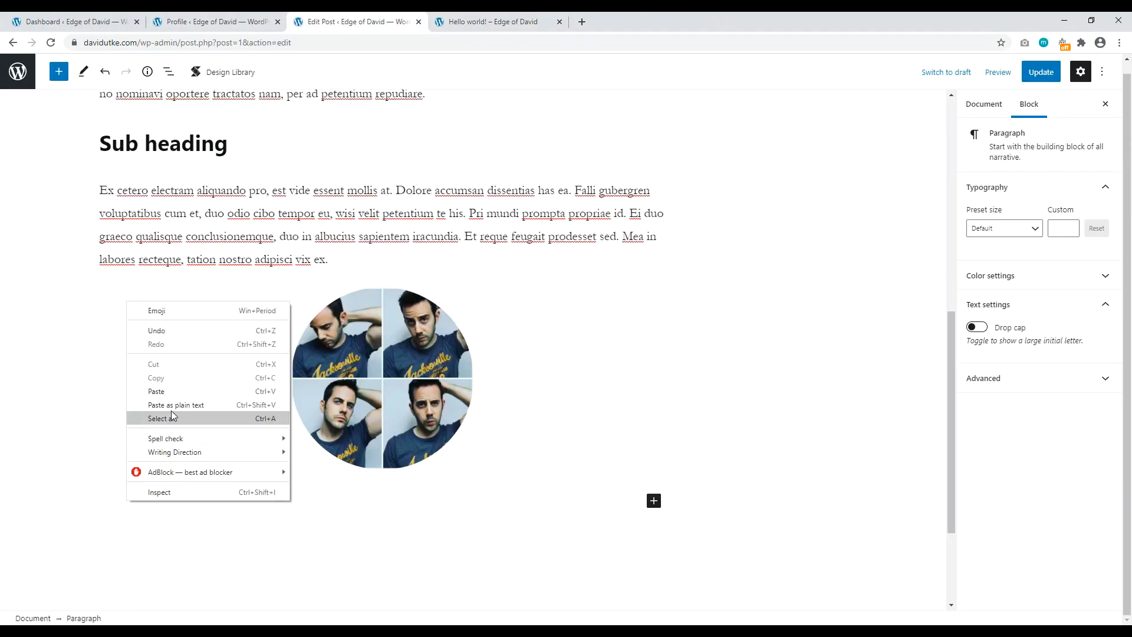
left_click(172, 394)
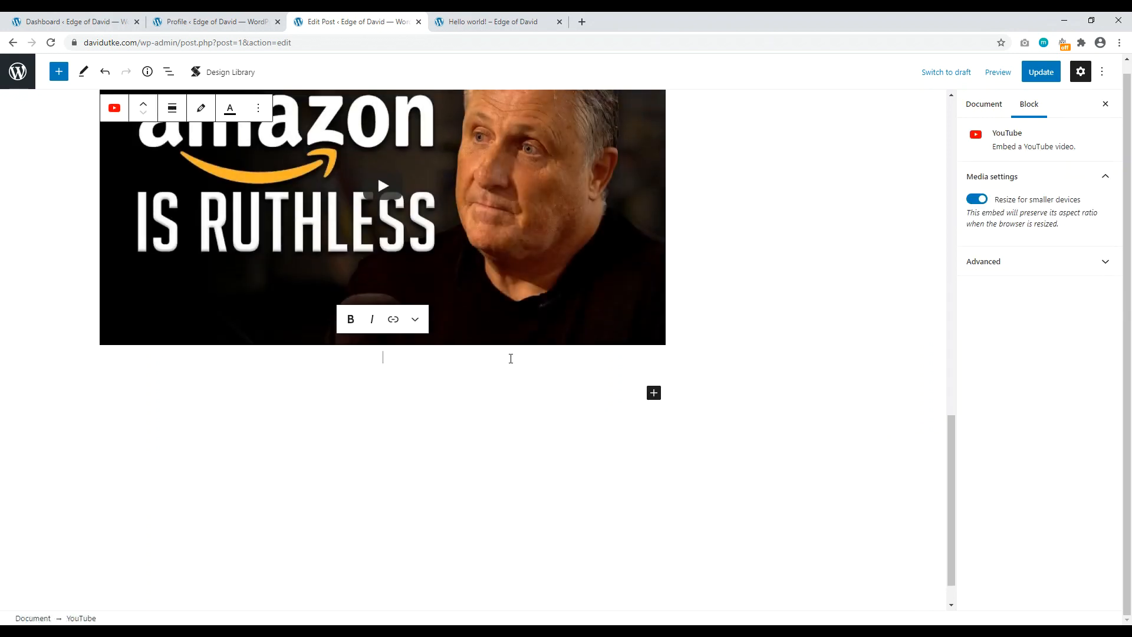
scroll(511, 358, "up", 15)
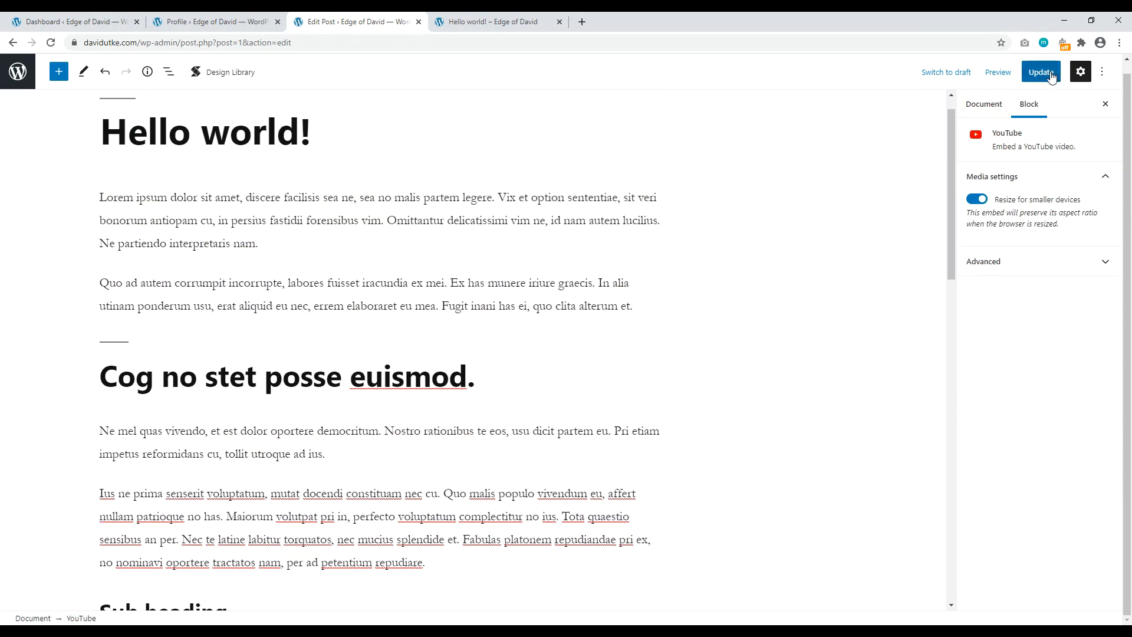
left_click(1051, 75)
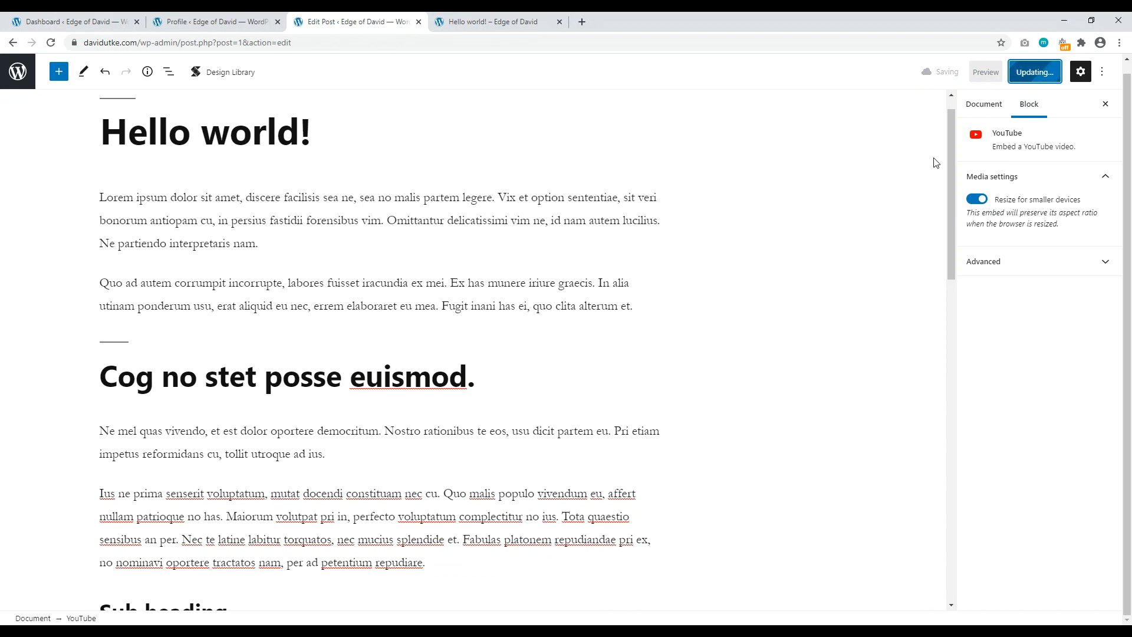
Step: Reload the live Hello world! post to confirm the embedded video appears
left_click(493, 22)
scroll(498, 284, "up", 9)
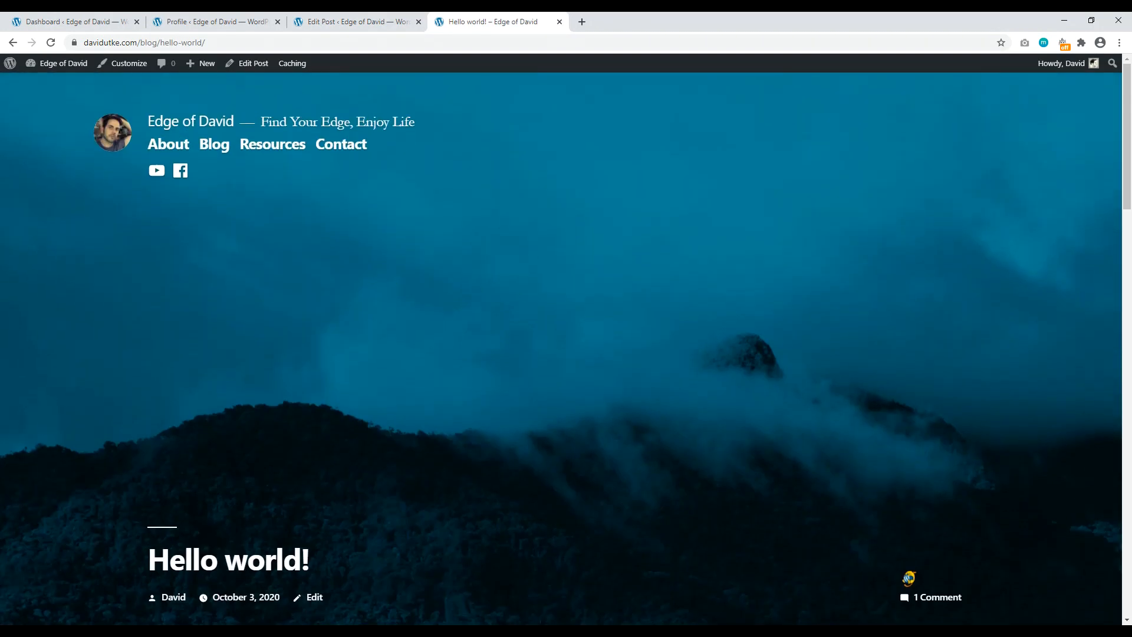
left_click(51, 43)
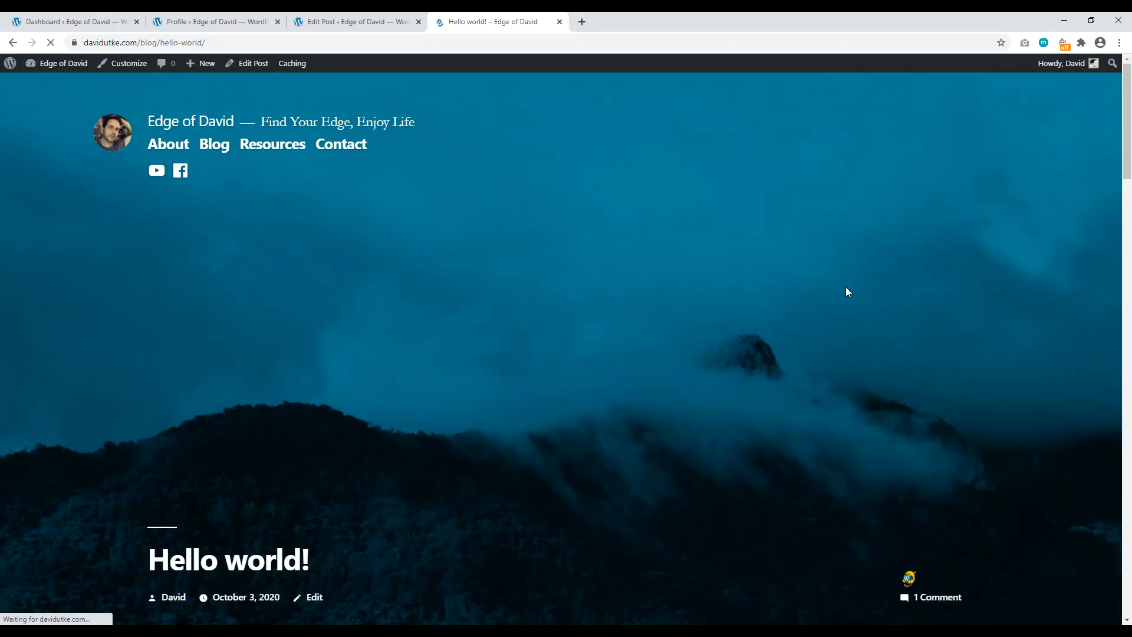
scroll(1128, 175, "down", 4)
left_click_drag(1131, 174, 470, 76)
left_click(354, 21)
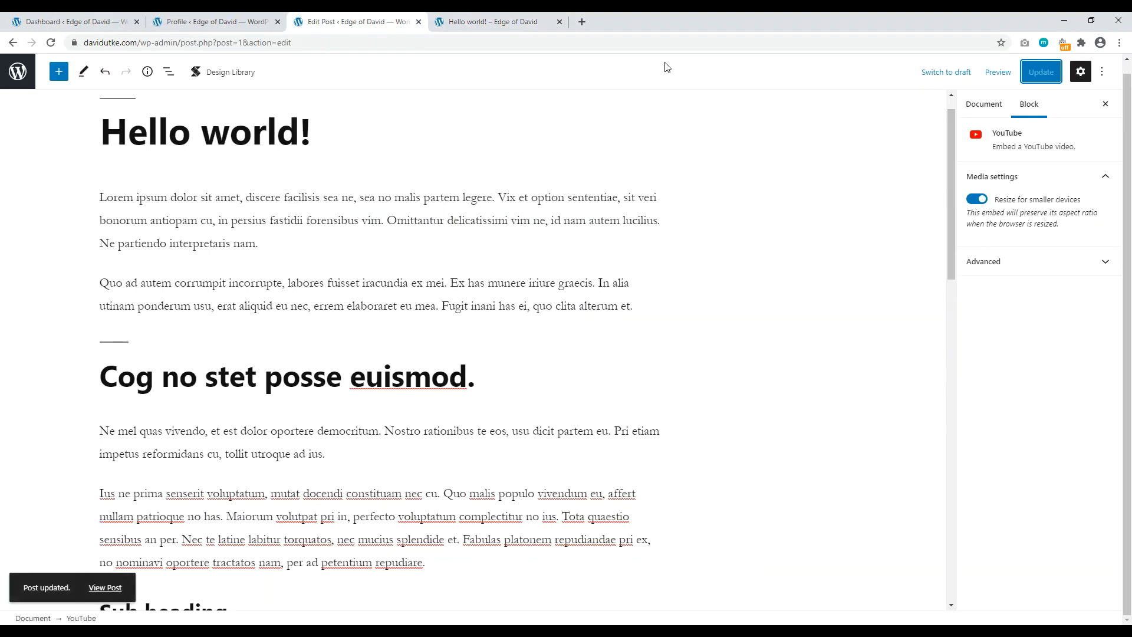
left_click(994, 105)
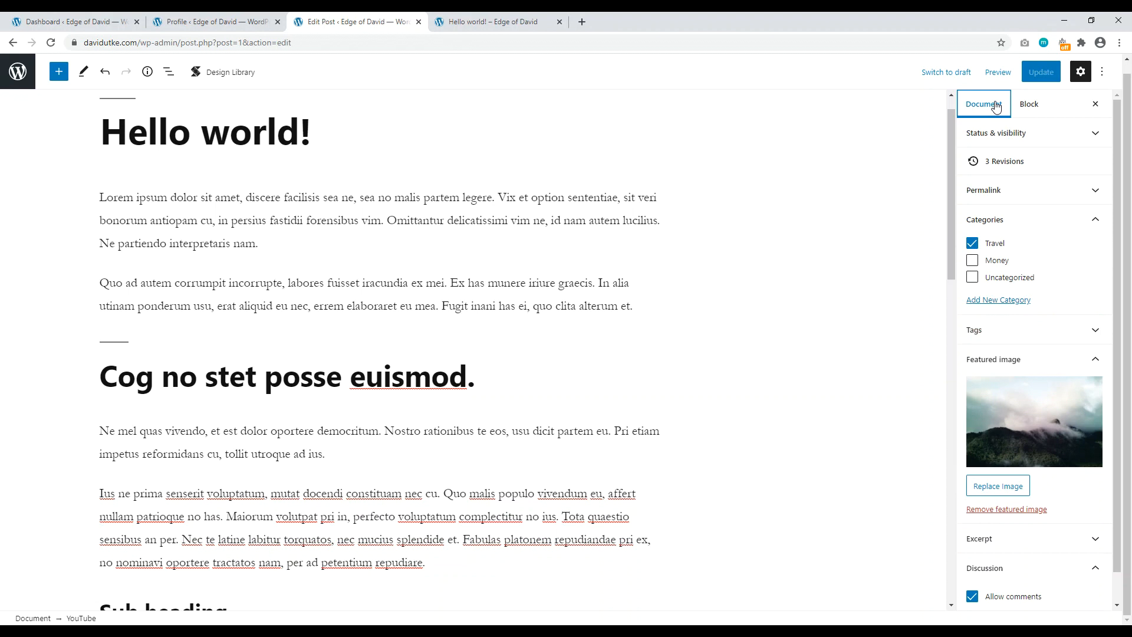
Step: From the Dashboard, open the Plugins page in a new tab and go to Add New
left_click(74, 22)
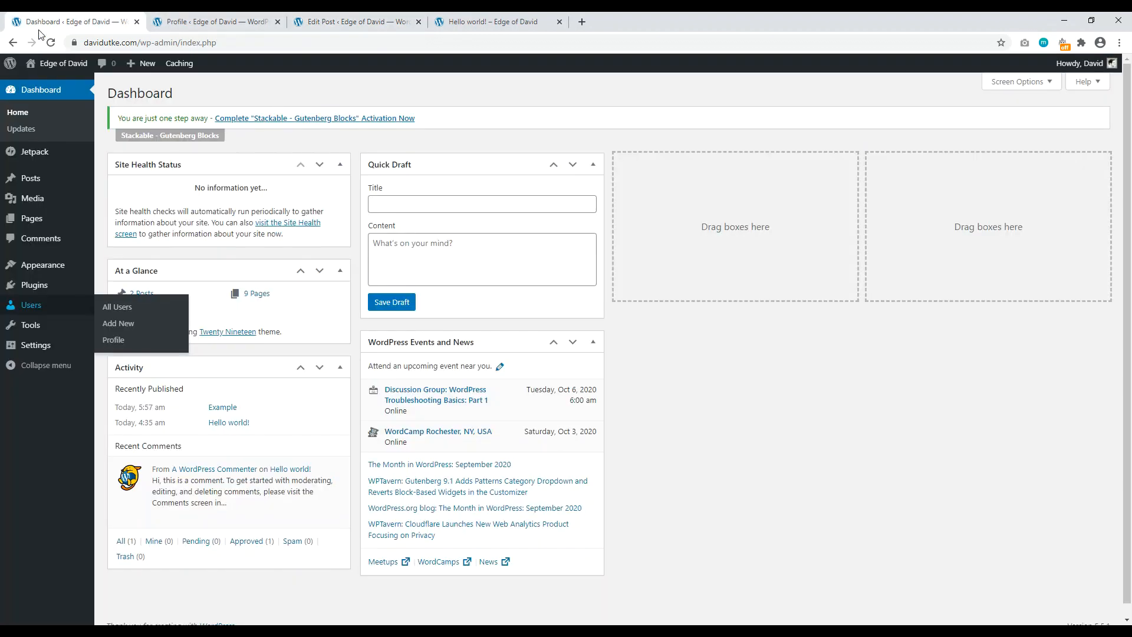
right_click(41, 287)
left_click(92, 294)
left_click(214, 21)
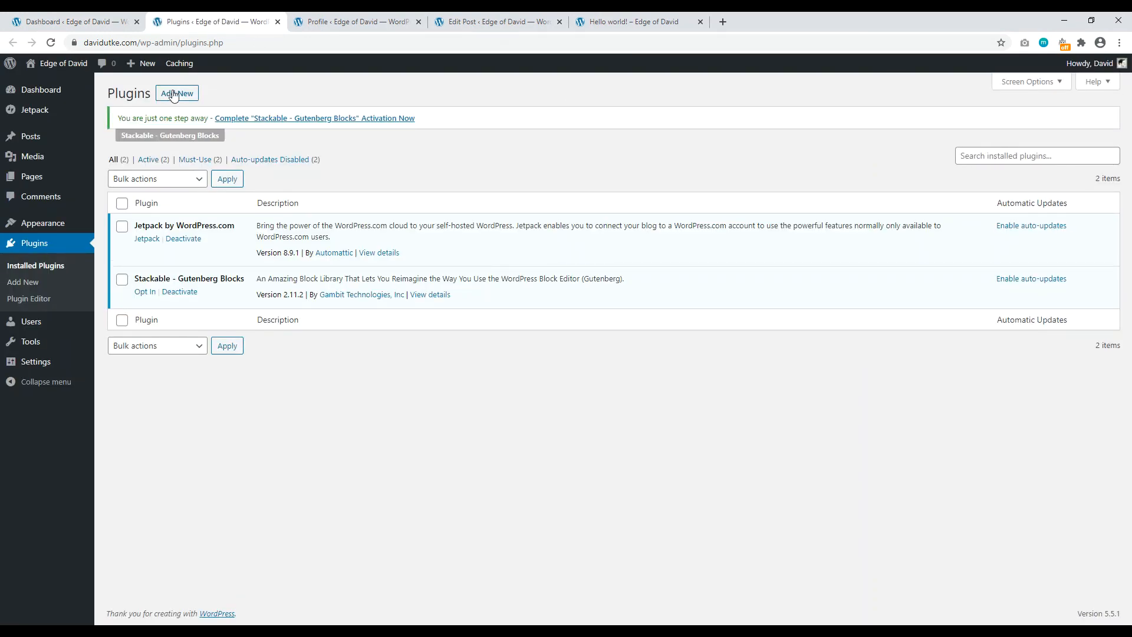
left_click(173, 94)
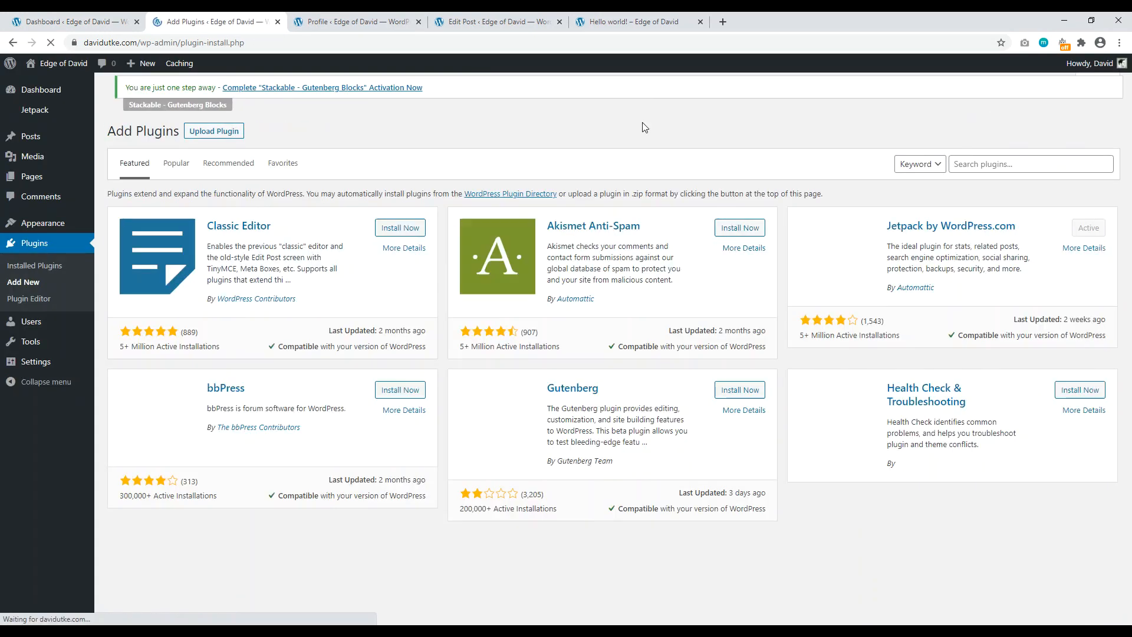
Step: Search the plugin directory for 'yoast seo', then install and activate Yoast SEO
left_click(997, 167)
type("yoas")
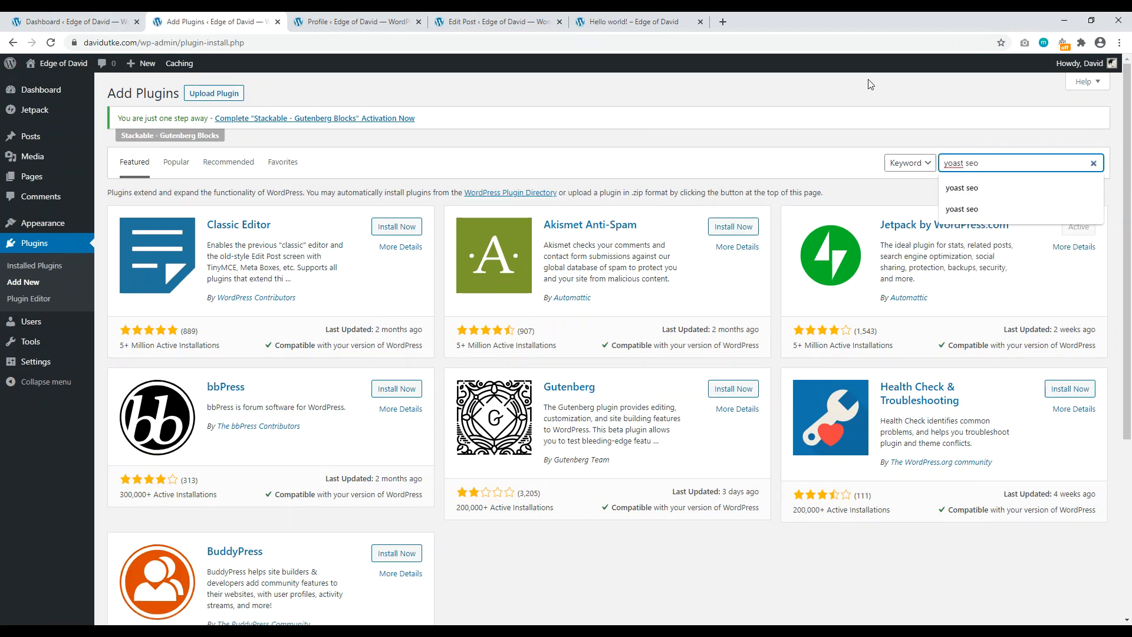
type("t seo")
key("Return")
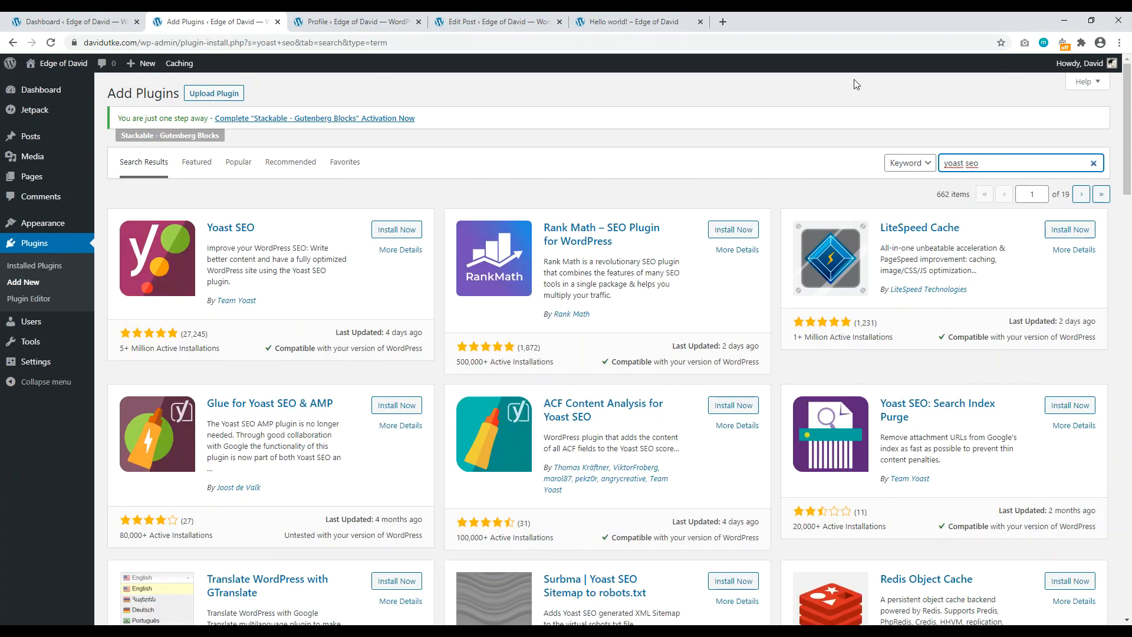
left_click(389, 230)
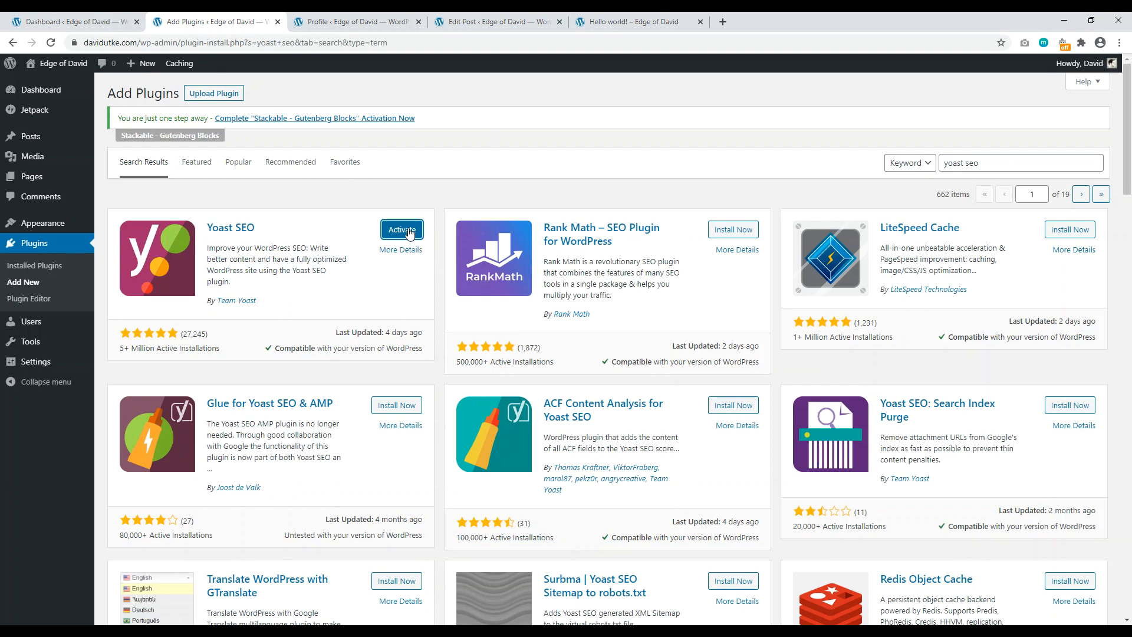
left_click(407, 230)
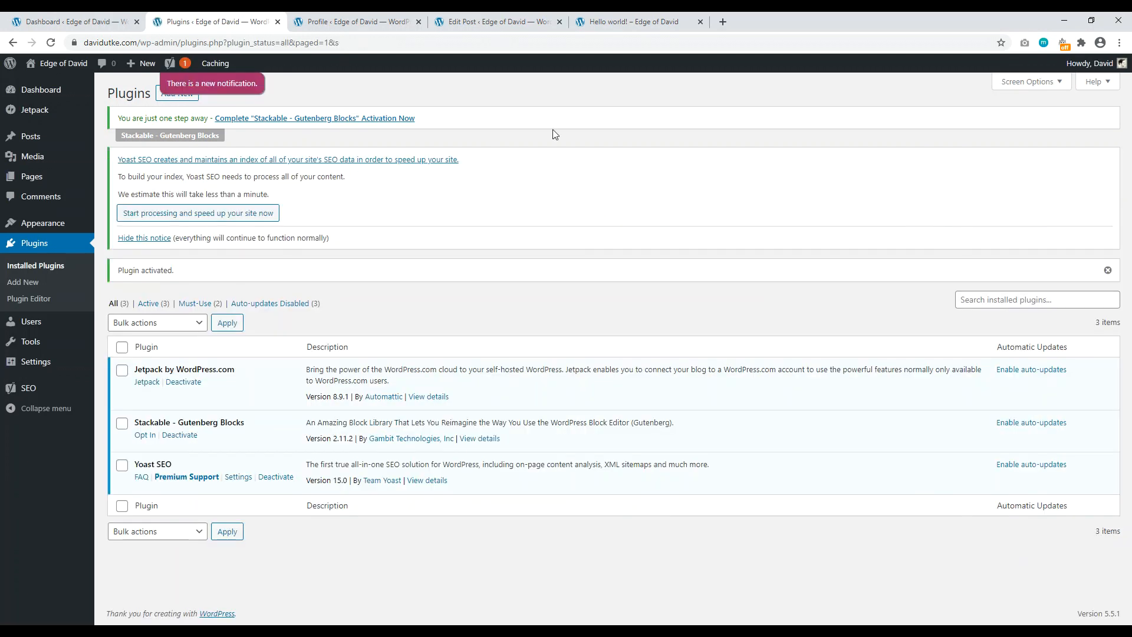
left_click(498, 22)
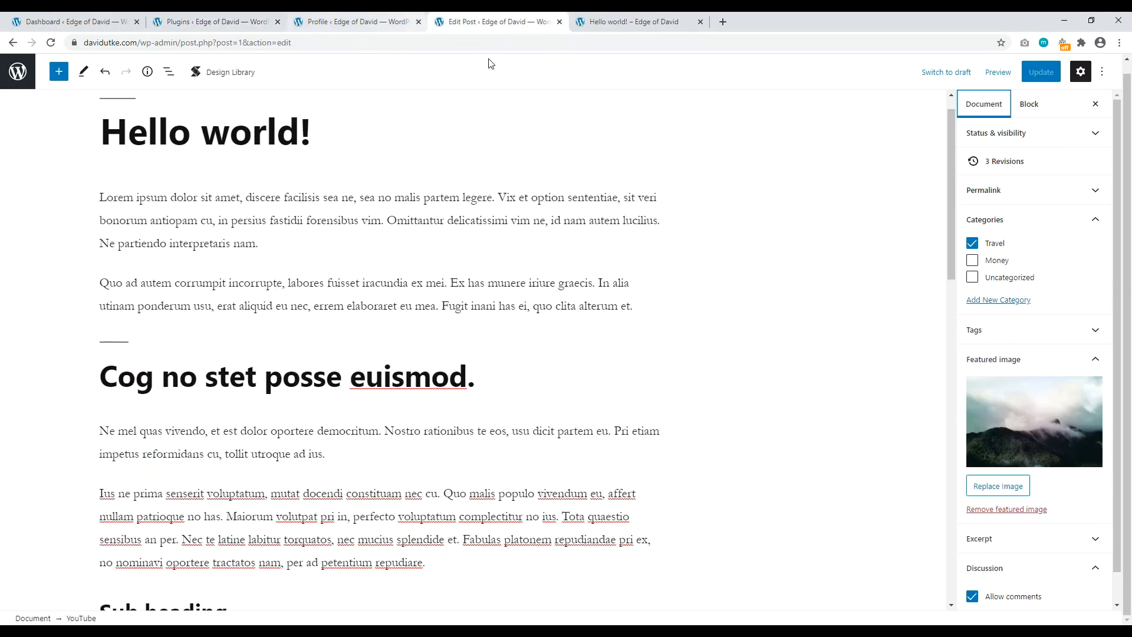
Step: Reload the Hello world! editor so Yoast SEO appears, close the live post tab, and expand Permalink
scroll(555, 186, "up", 1)
left_click(51, 42)
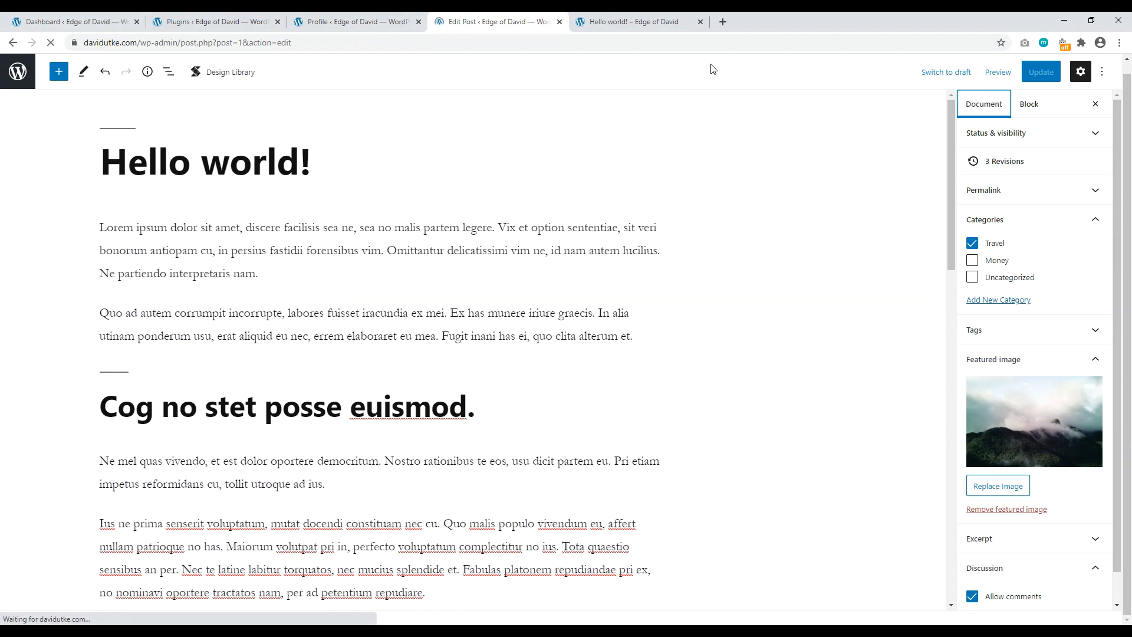
left_click(701, 22)
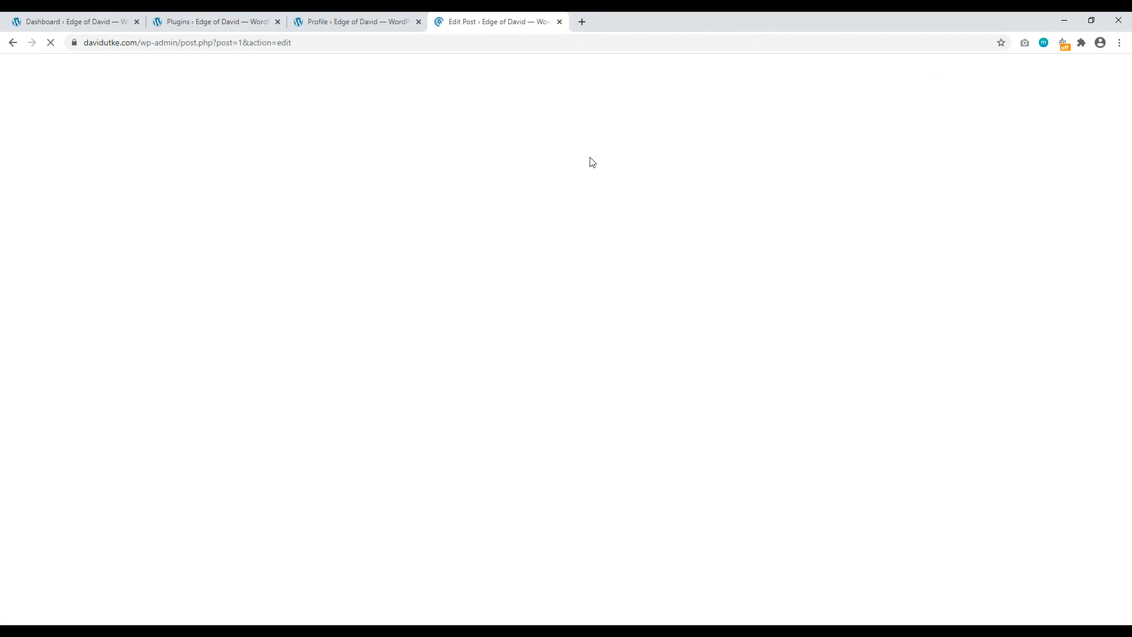
left_click_drag(950, 110, 938, 462)
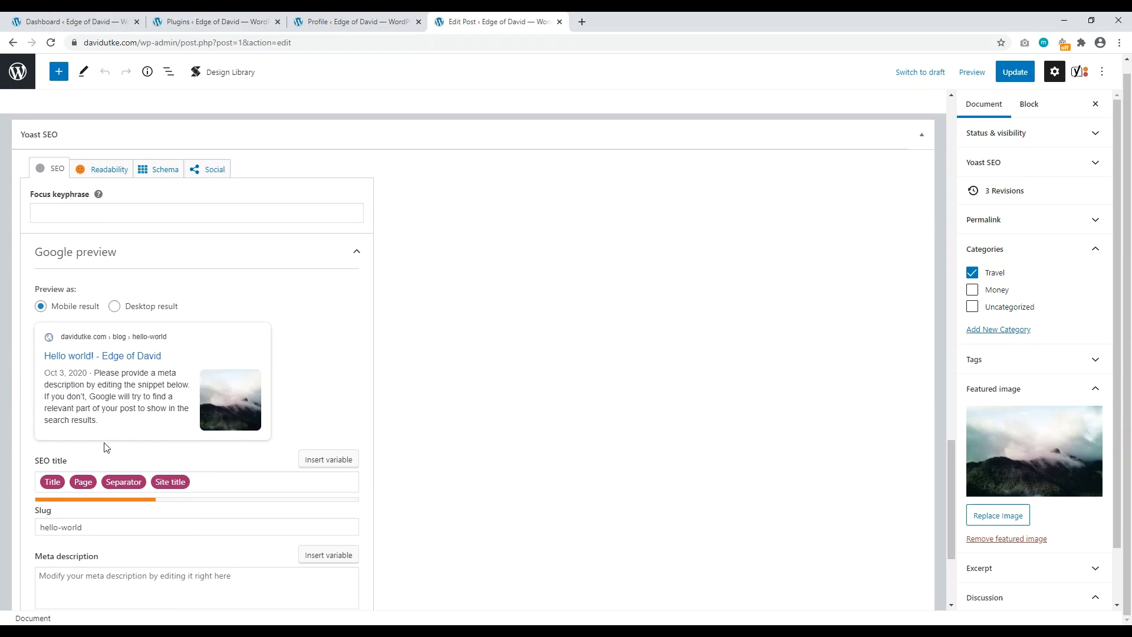
scroll(50, 463, "down", 2)
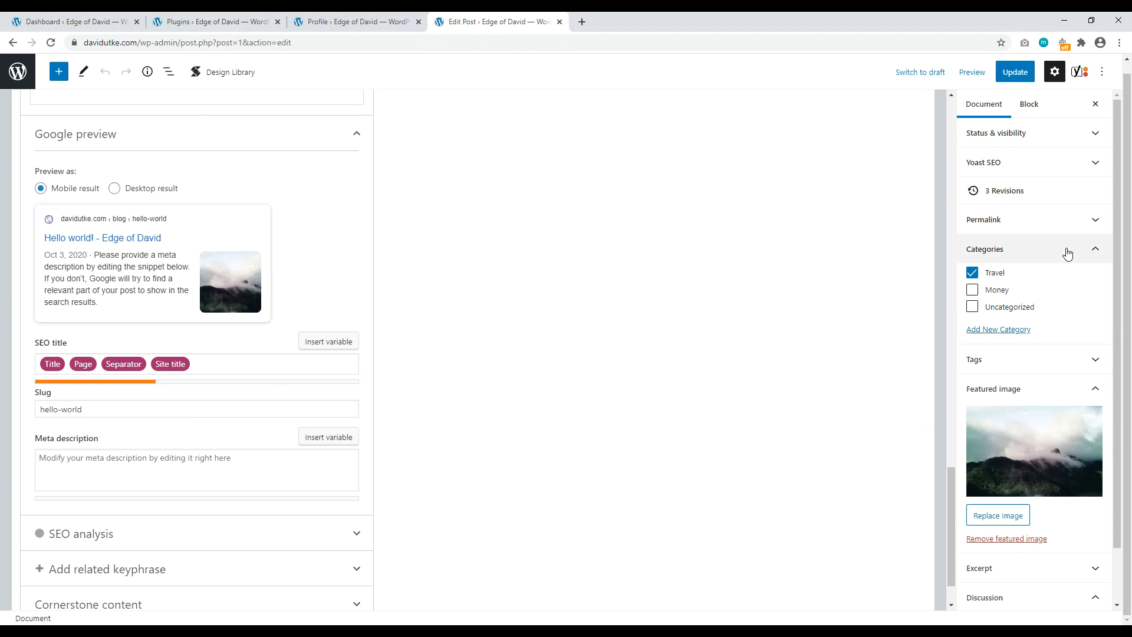
left_click(1046, 229)
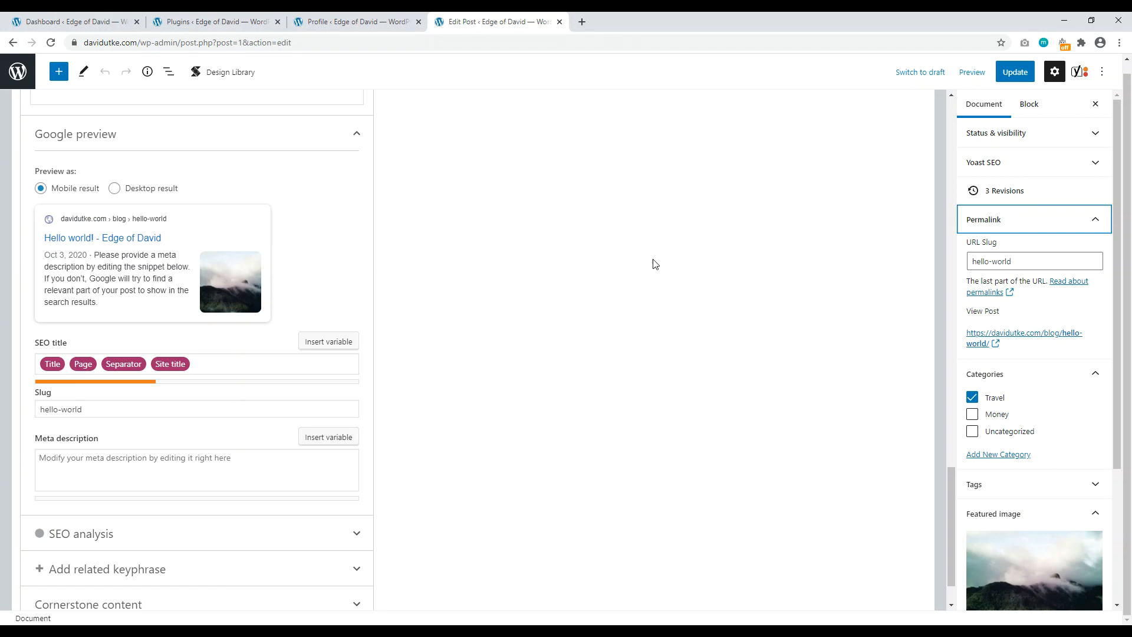
Step: Check the Categories and Tags panels to confirm the post is filed under Travel, then go to the Dashboard
left_click_drag(953, 504, 962, 79)
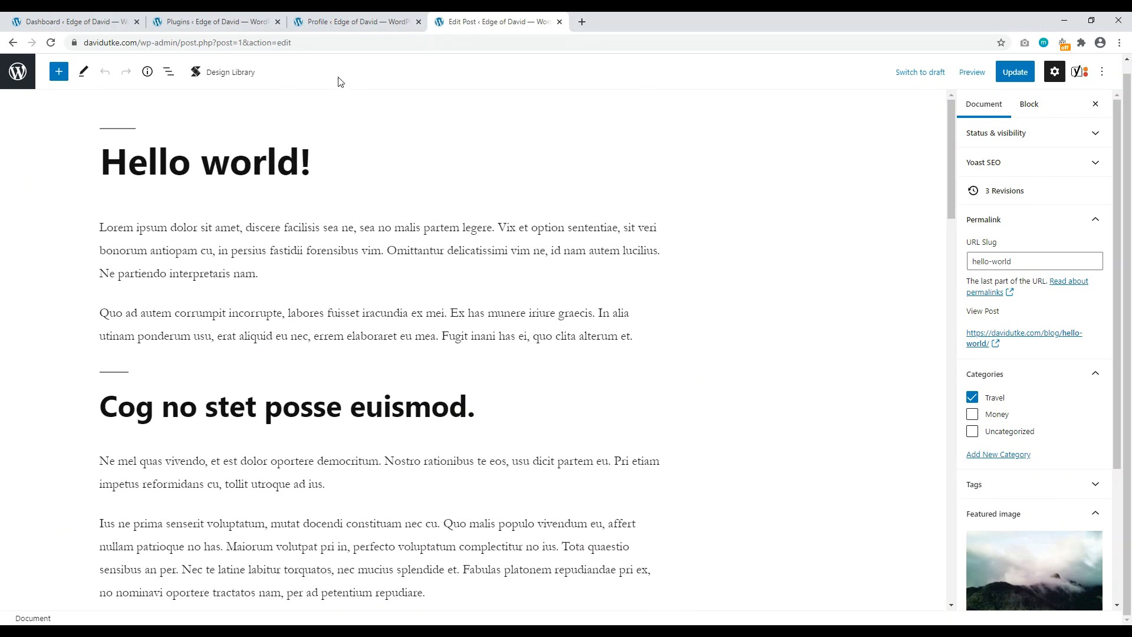
left_click(1043, 381)
left_click(1042, 401)
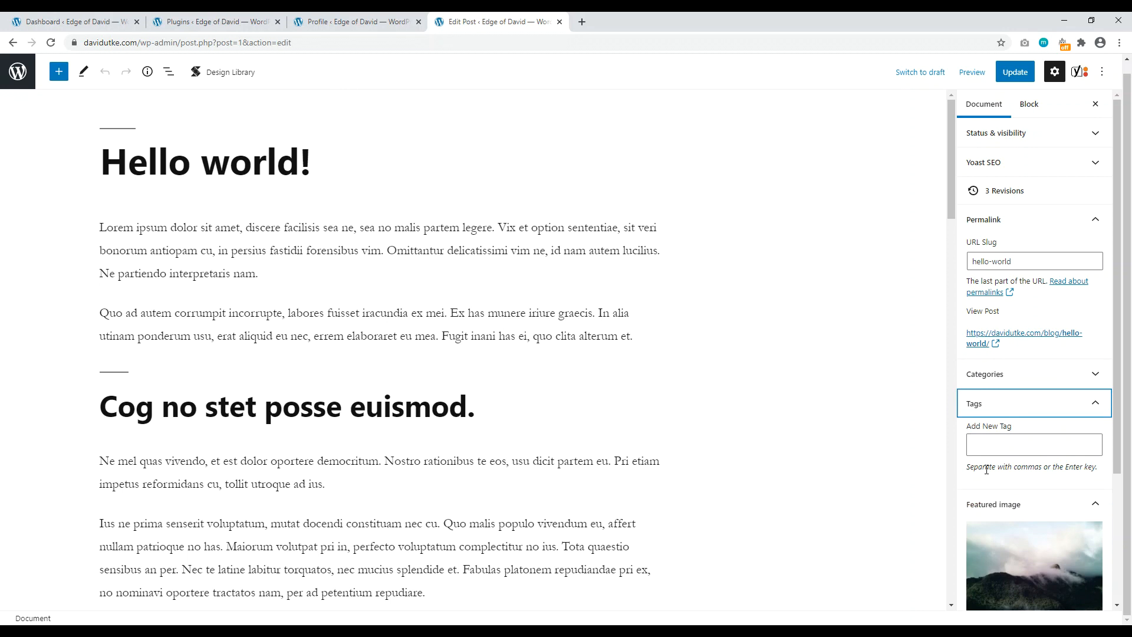
left_click(1061, 403)
left_click(1014, 374)
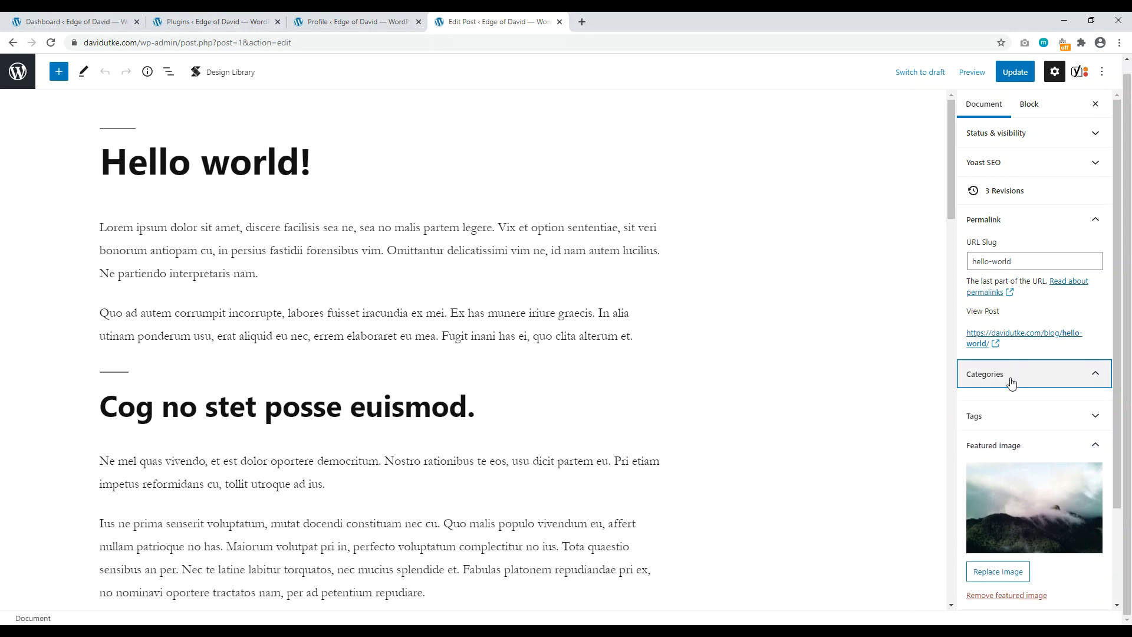
key("Return")
left_click(127, 20)
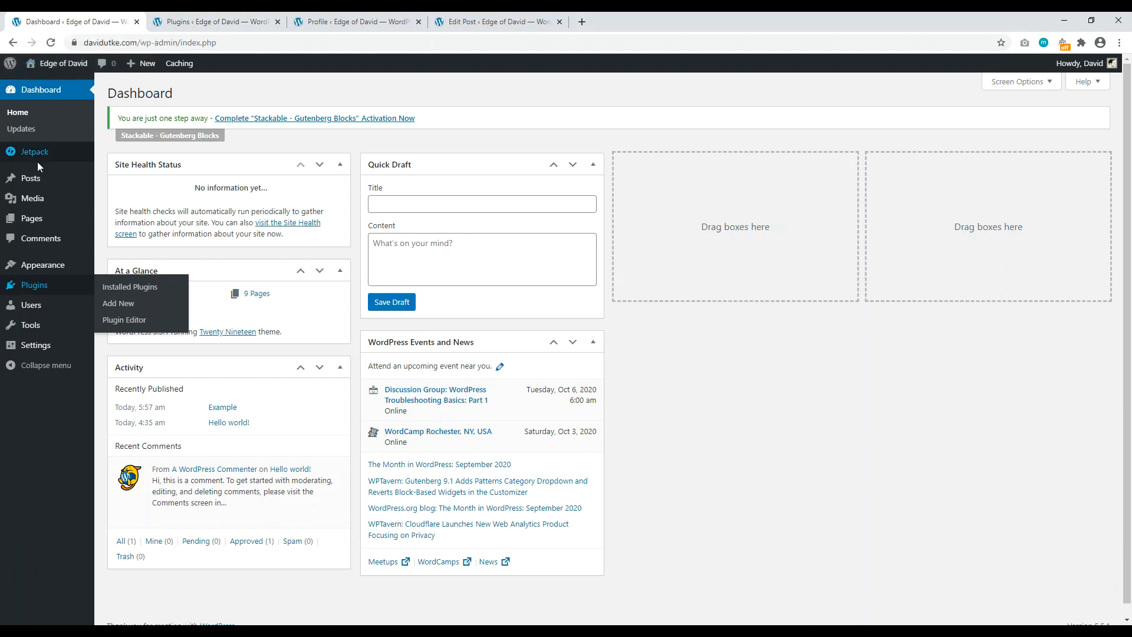
Step: Set the Default Post Category to Travel in Writing settings and save
mouse_move(37, 181)
left_click(131, 216)
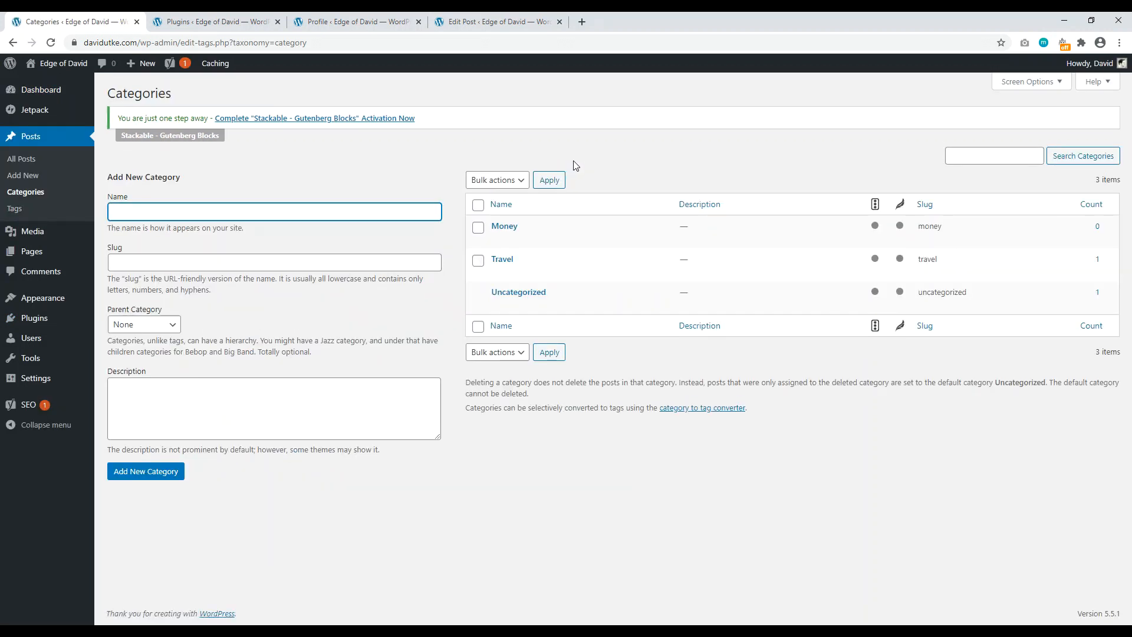
mouse_move(519, 277)
mouse_move(529, 306)
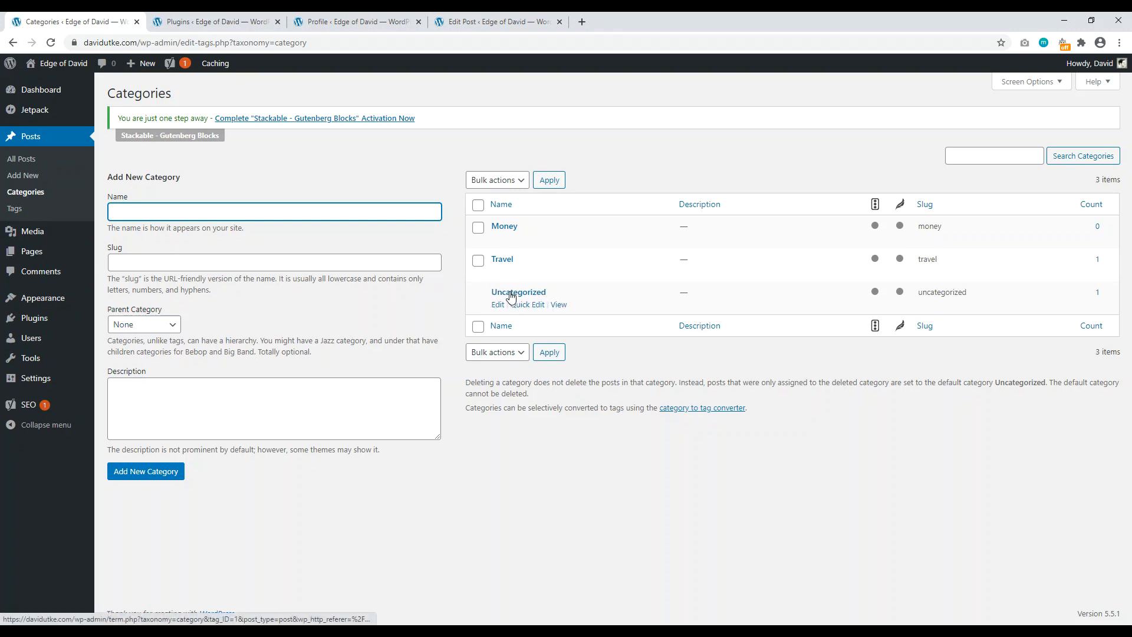
mouse_move(27, 386)
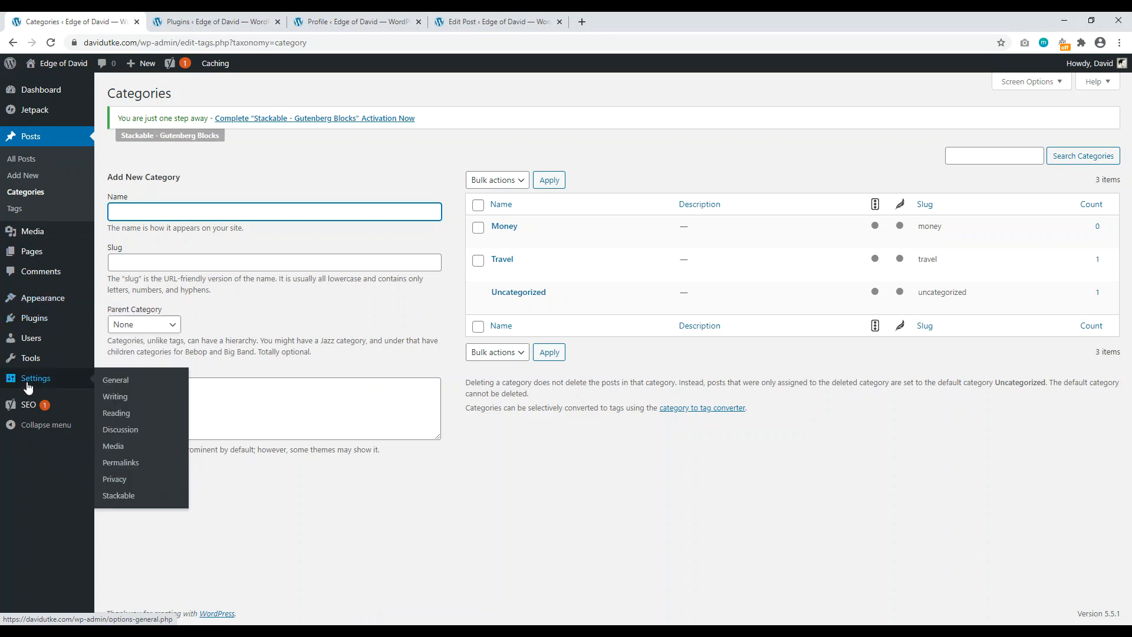
left_click(115, 397)
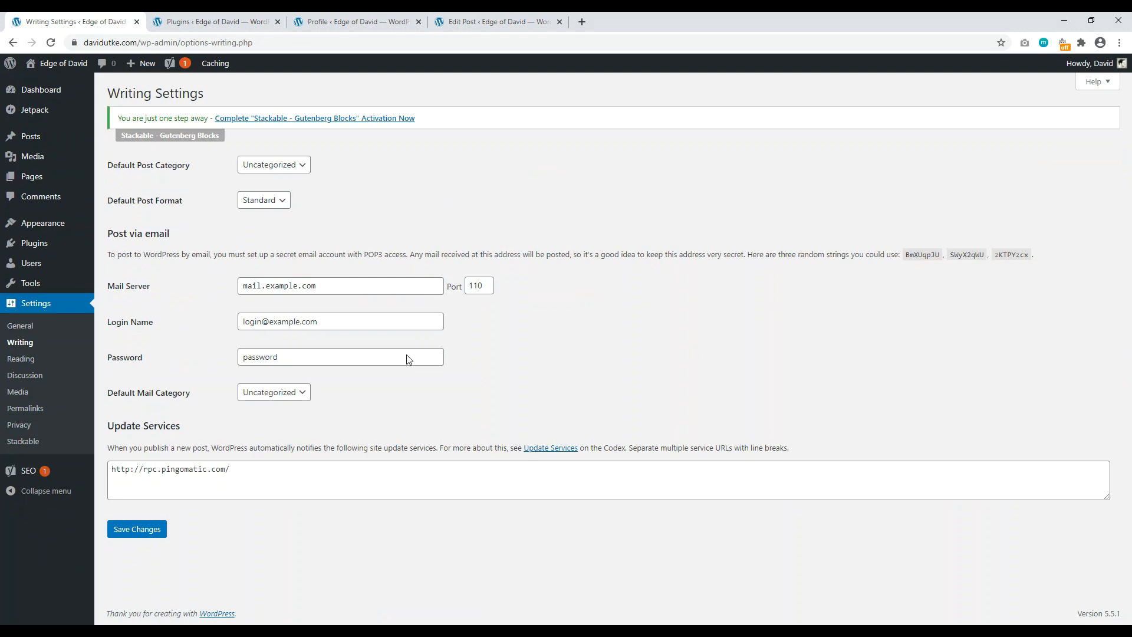
left_click(295, 165)
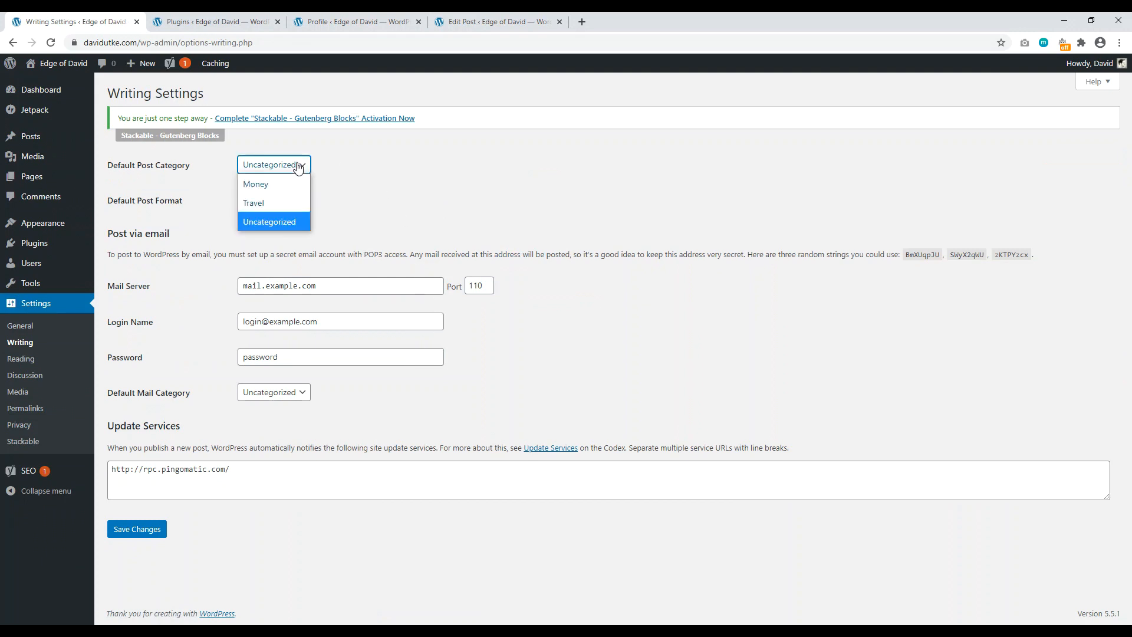
left_click(279, 204)
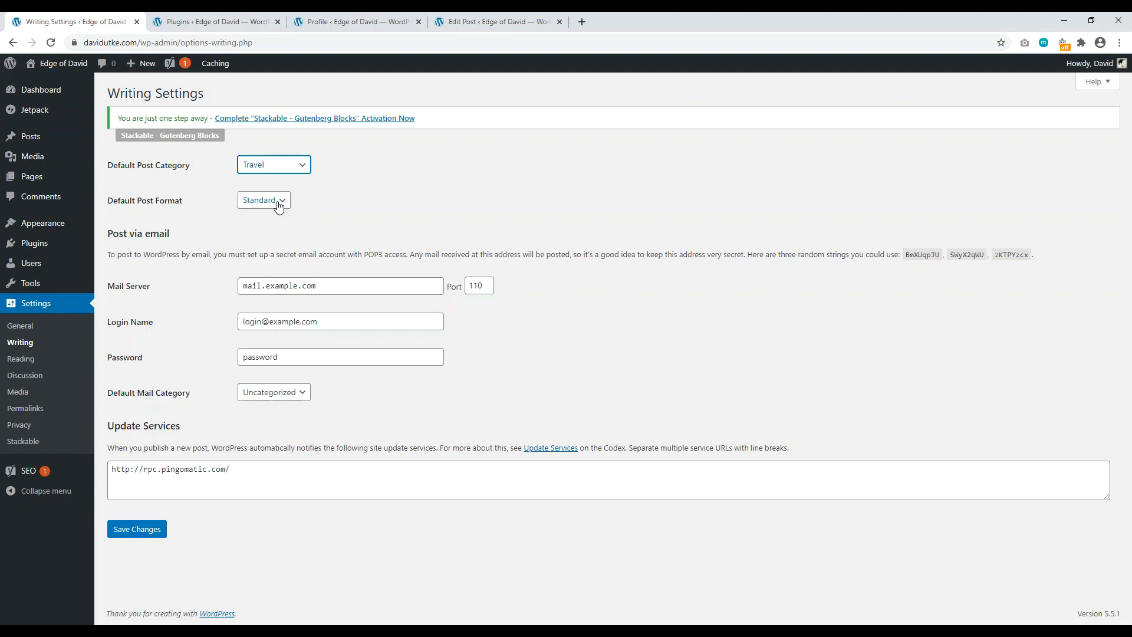
left_click(117, 535)
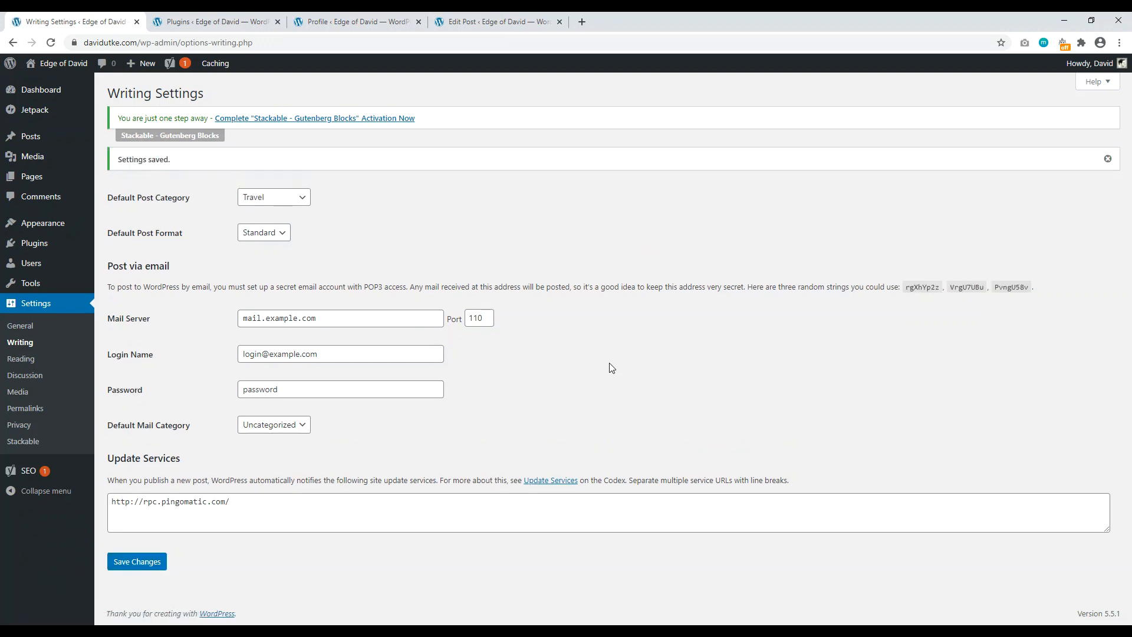
Step: Delete the Uncategorized category and open Travel in the Edit Category screen
mouse_move(32, 141)
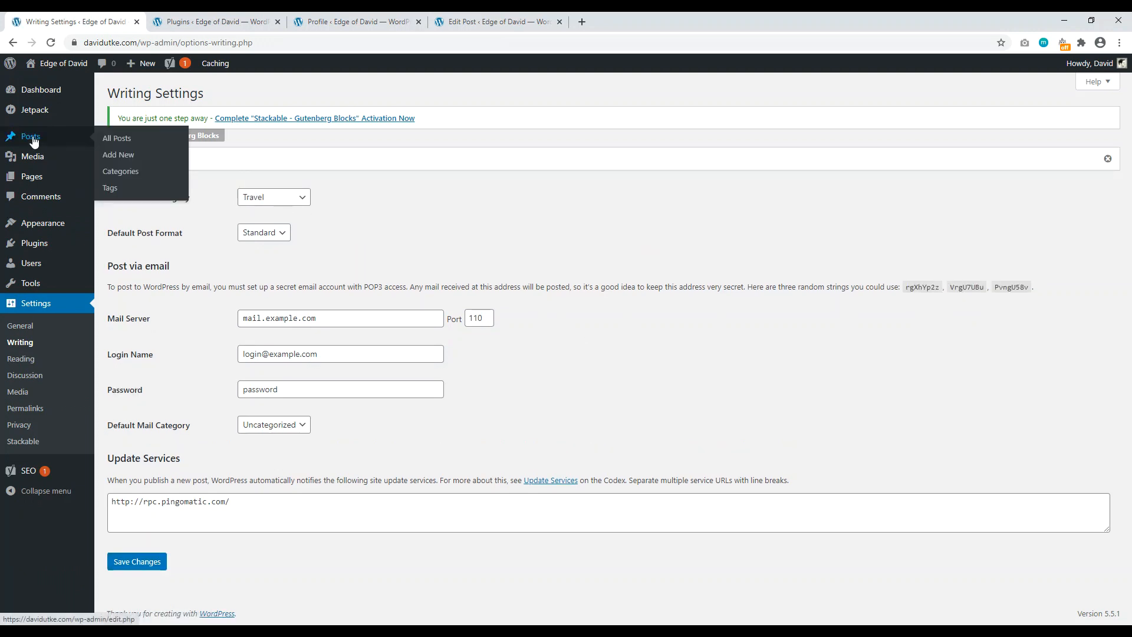
left_click(134, 172)
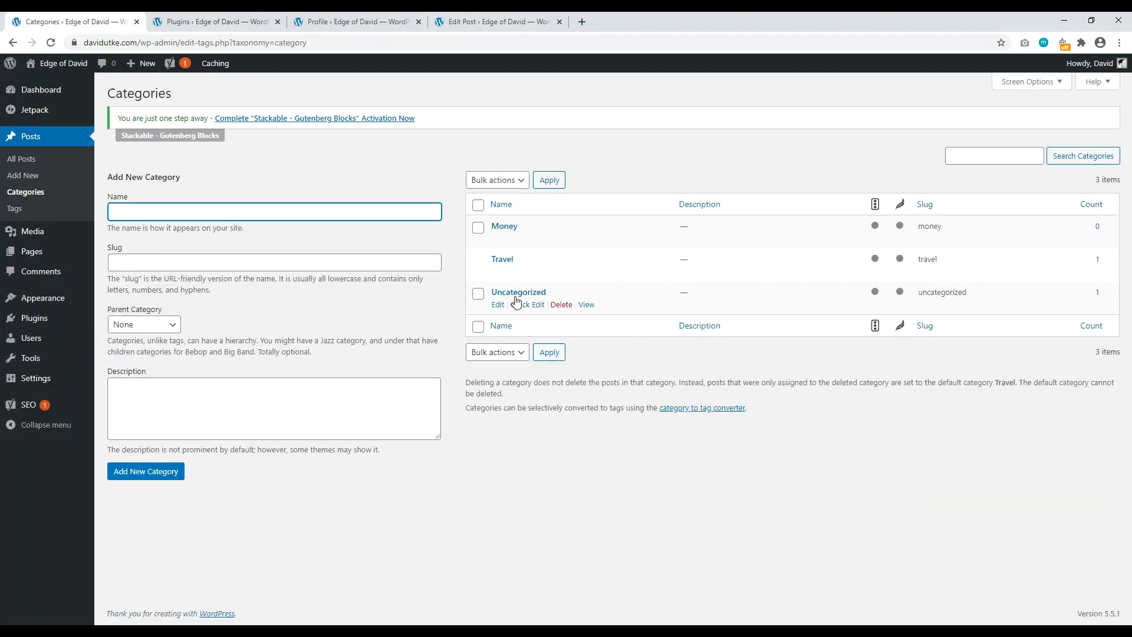
left_click(561, 305)
left_click(628, 129)
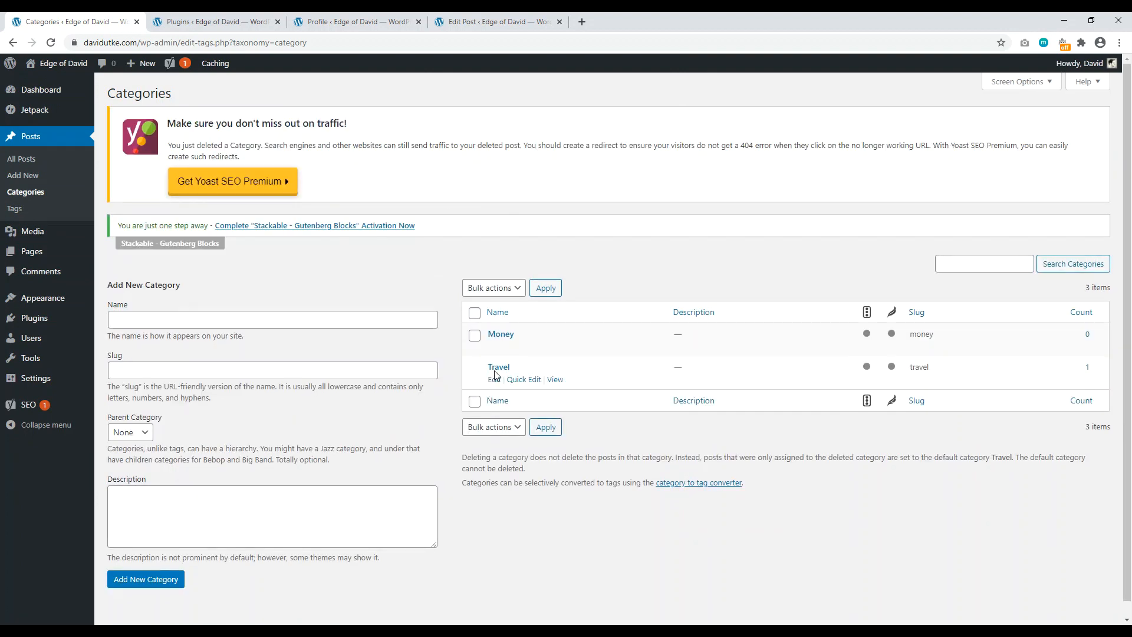
left_click(498, 367)
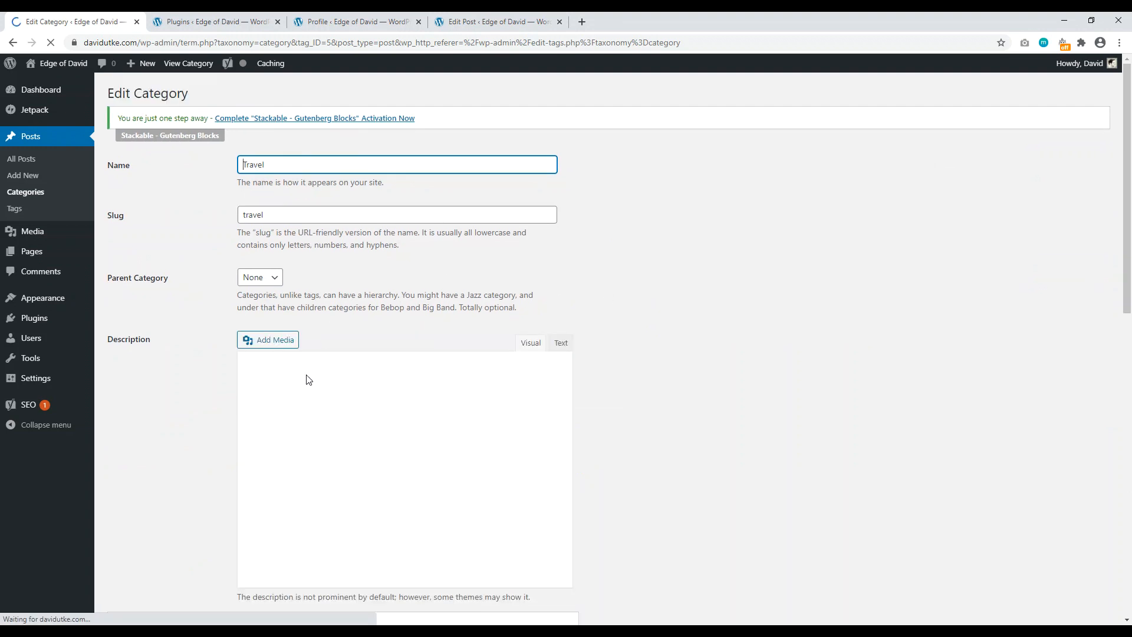
Step: Update the Travel category with focus keyphrase Travel, then view the published Hello world! post
left_click(306, 410)
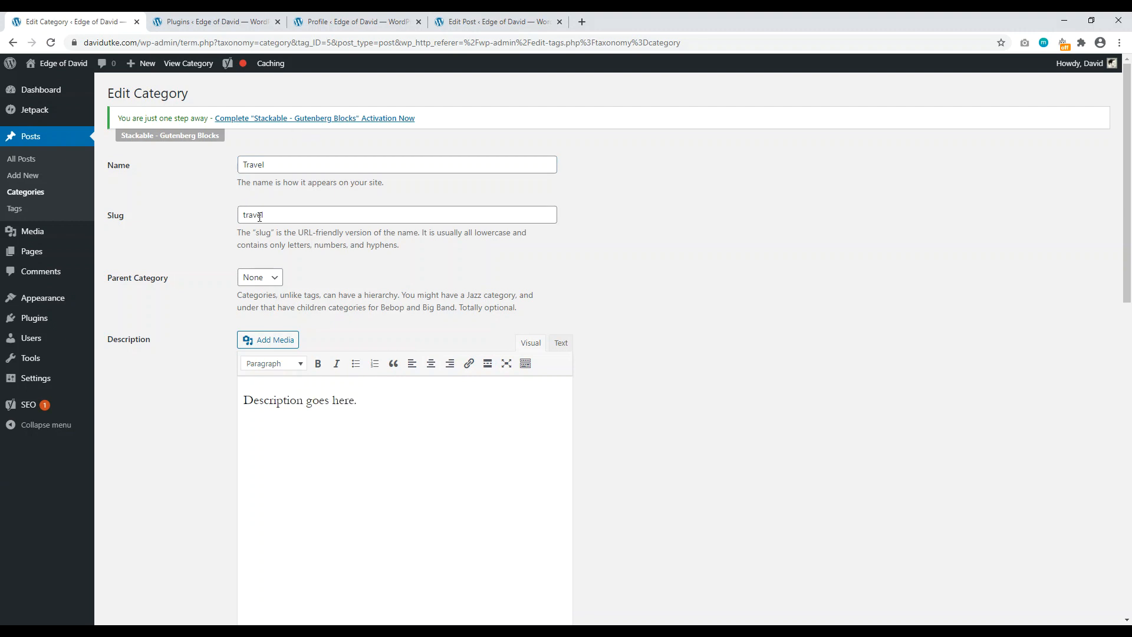
scroll(513, 202, "down", 8)
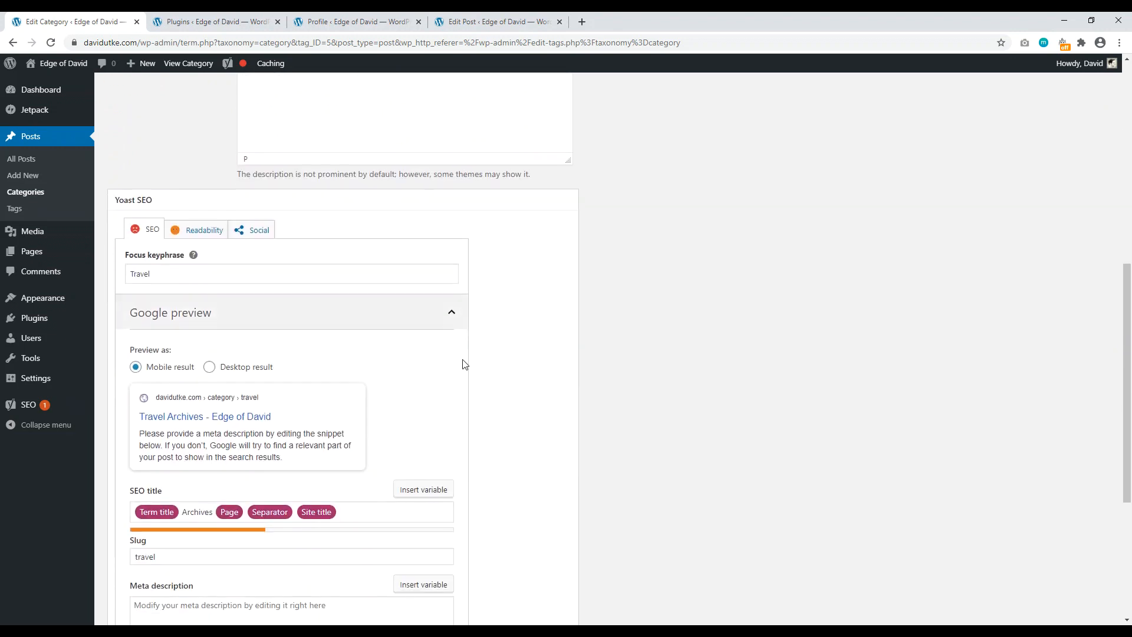
scroll(463, 364, "down", 1)
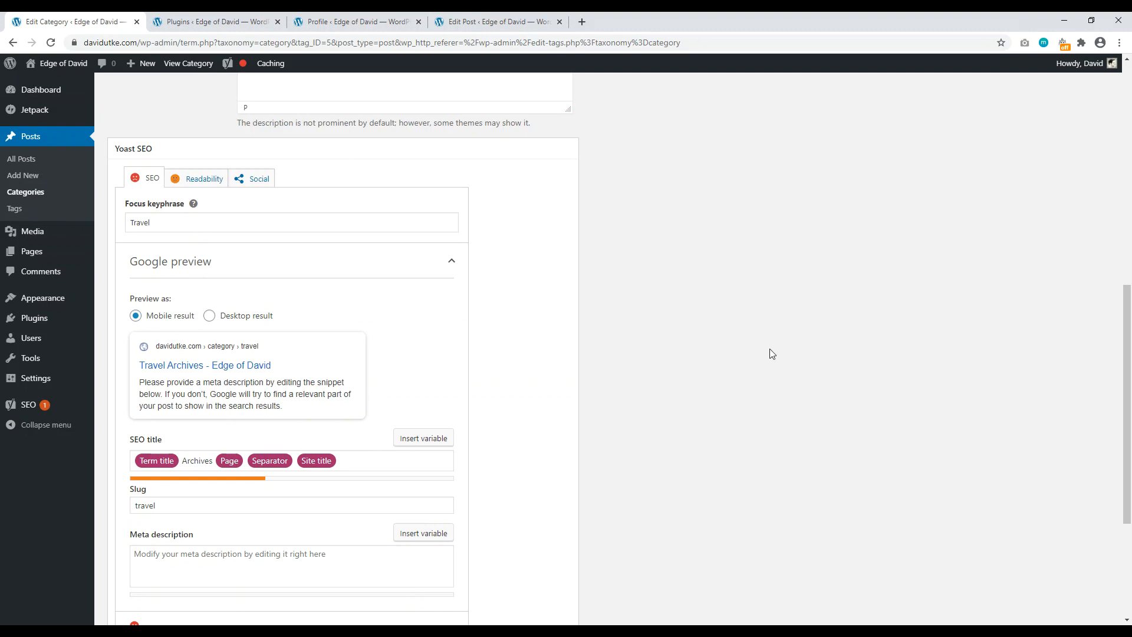
left_click_drag(1126, 422, 1127, 455)
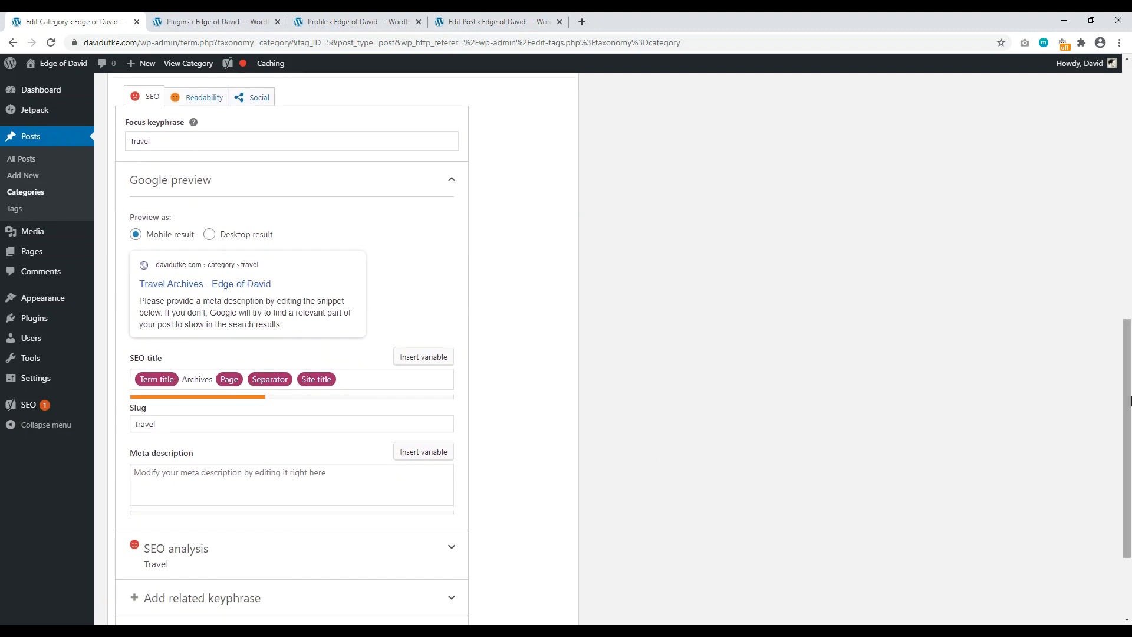
scroll(998, 536, "down", 3)
left_click(123, 579)
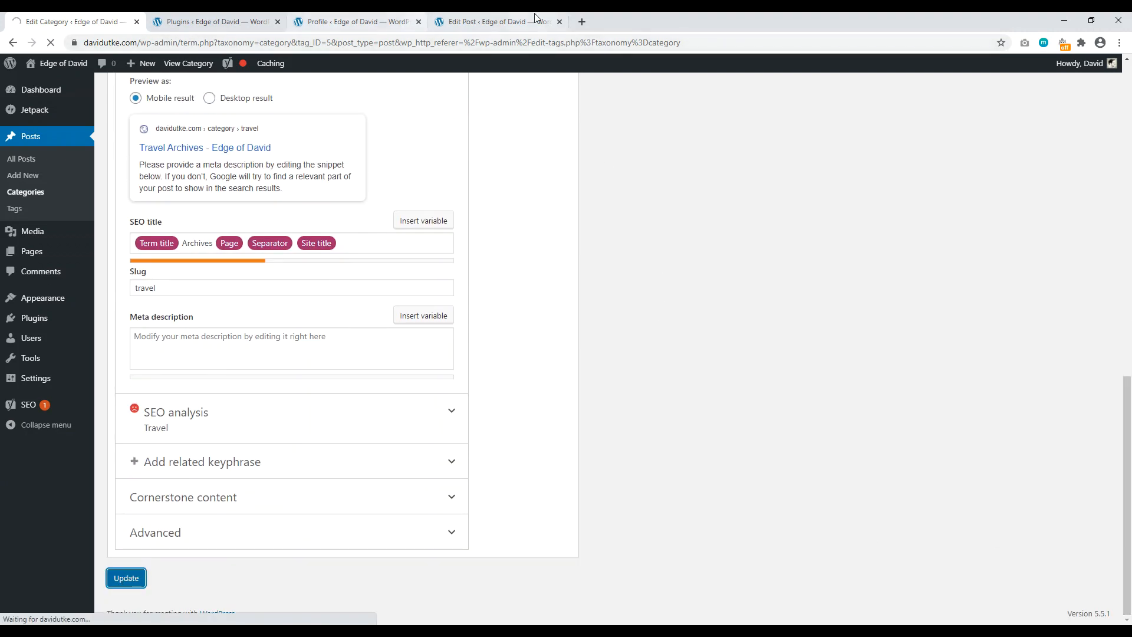
left_click(519, 22)
left_click(1060, 338)
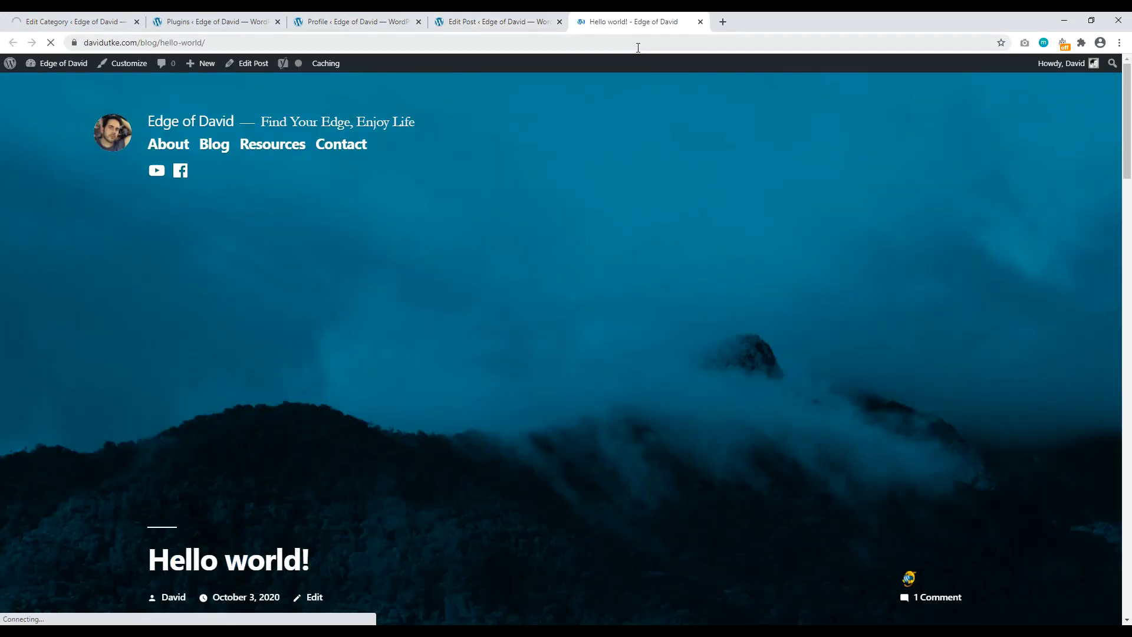
Step: Follow the Hello world! post's Travel category link to its archive page
scroll(712, 290, "down", 2)
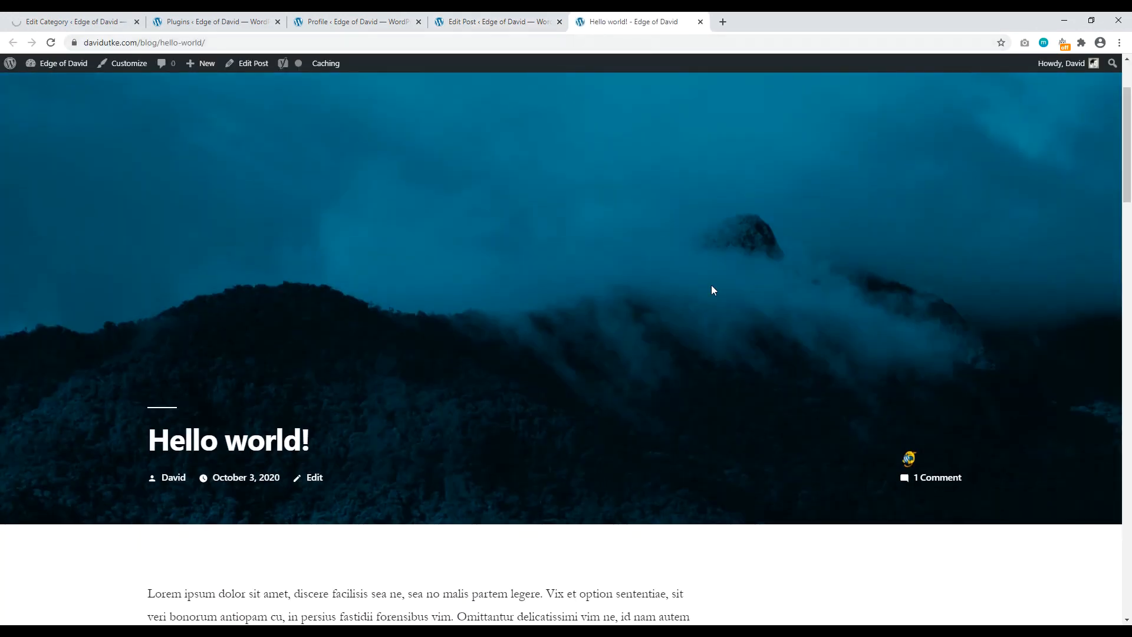
scroll(349, 368, "down", 20)
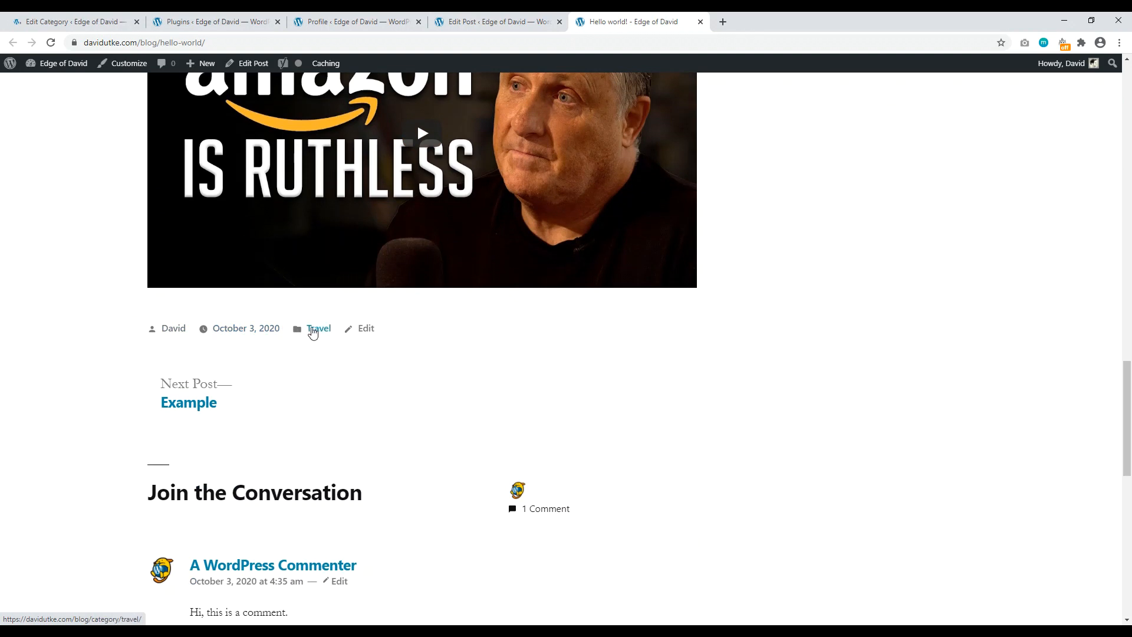
left_click(315, 332)
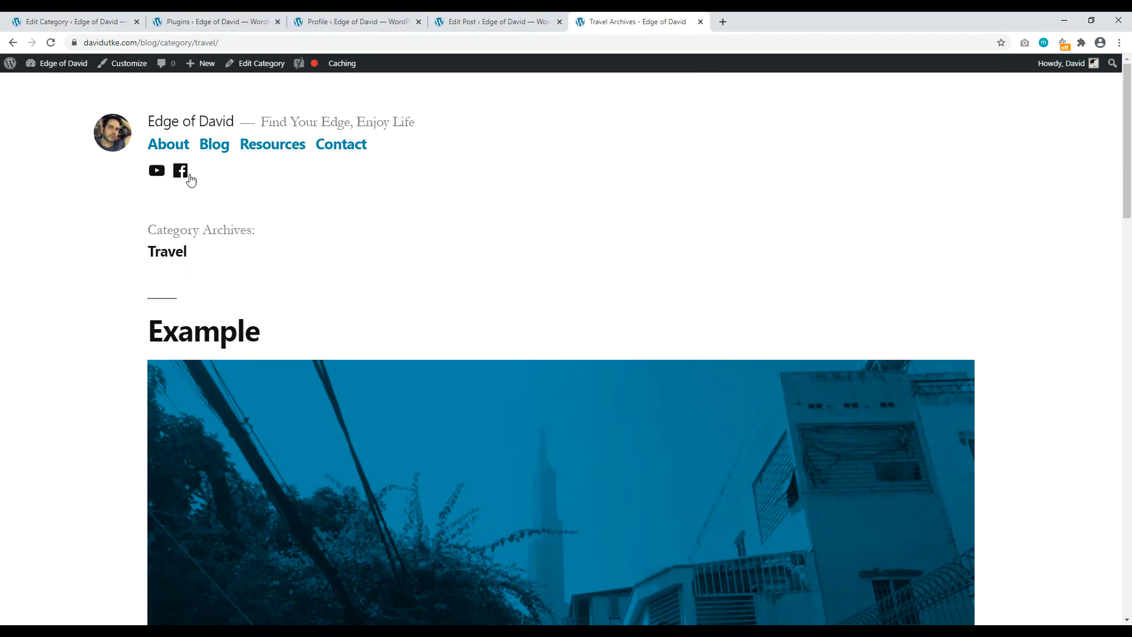
left_click_drag(1128, 194, 1130, 98)
Step: Close the Profile tab, check the Travel category description, and return to the Travel archive
left_click(356, 21)
scroll(505, 289, "up", 4)
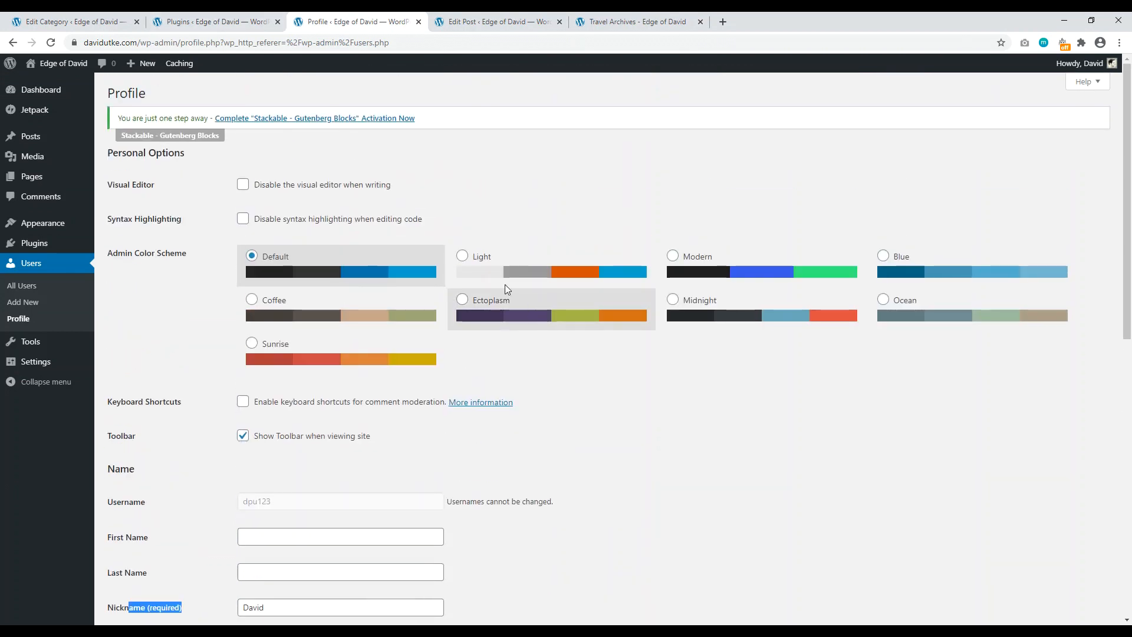
scroll(494, 277, "down", 10)
left_click(418, 22)
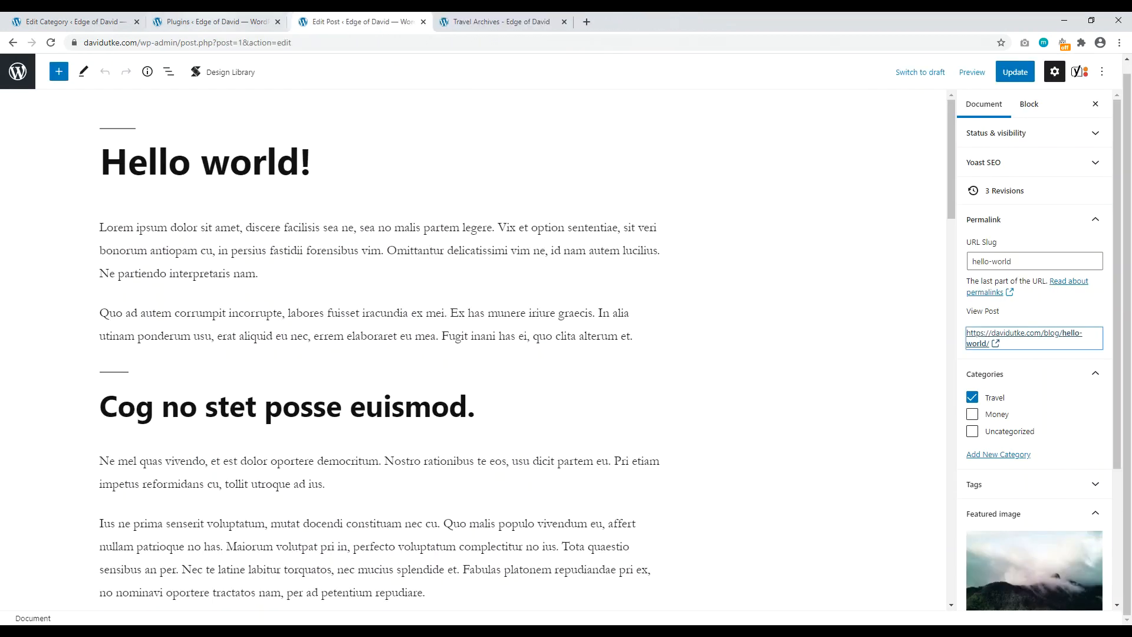
left_click(215, 21)
left_click(75, 21)
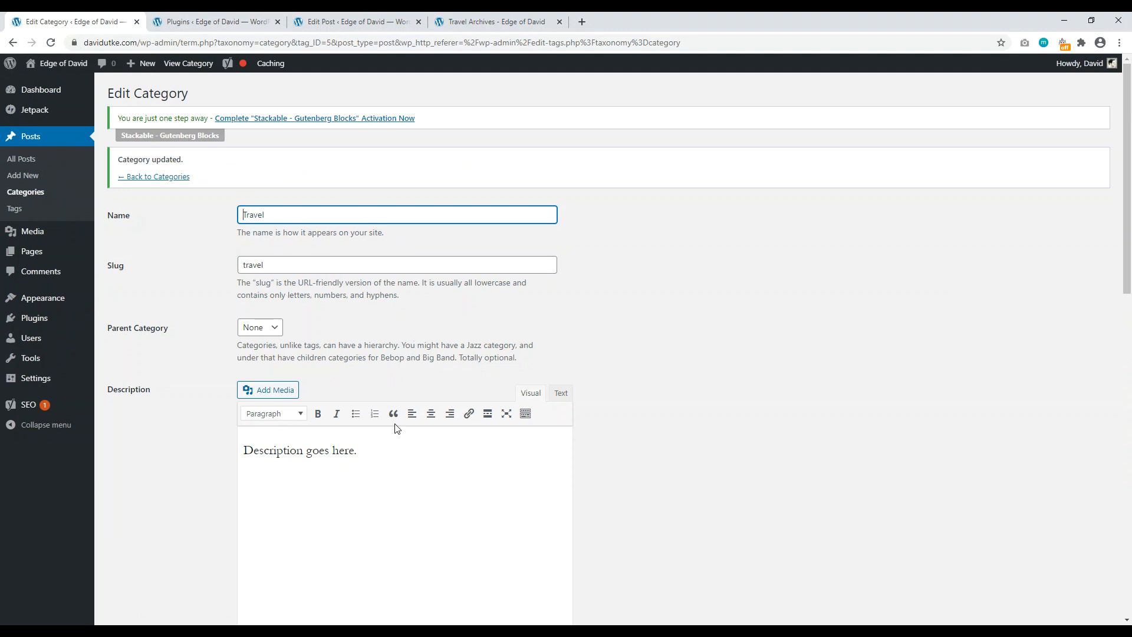
left_click_drag(392, 459, 230, 443)
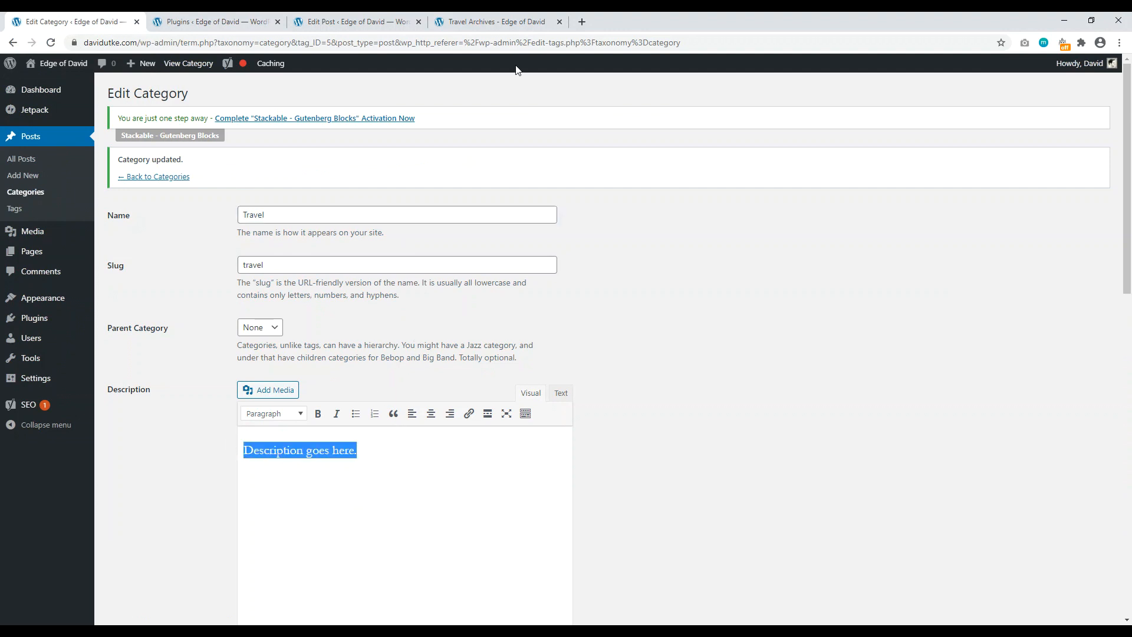
left_click(497, 22)
scroll(599, 110, "down", 1)
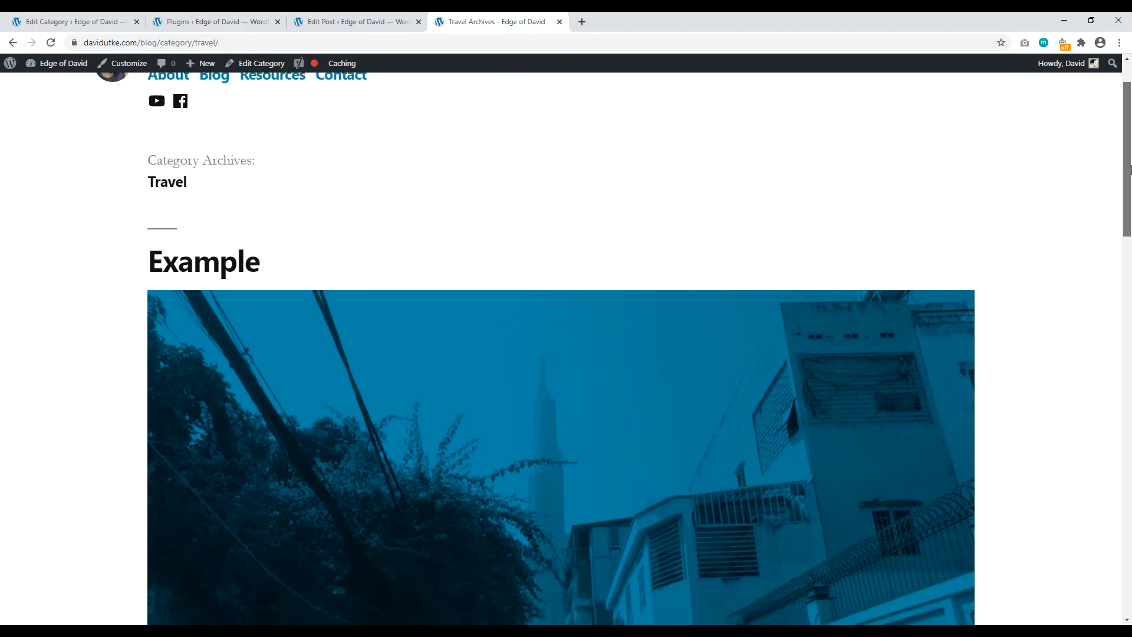
scroll(195, 192, "up", 1)
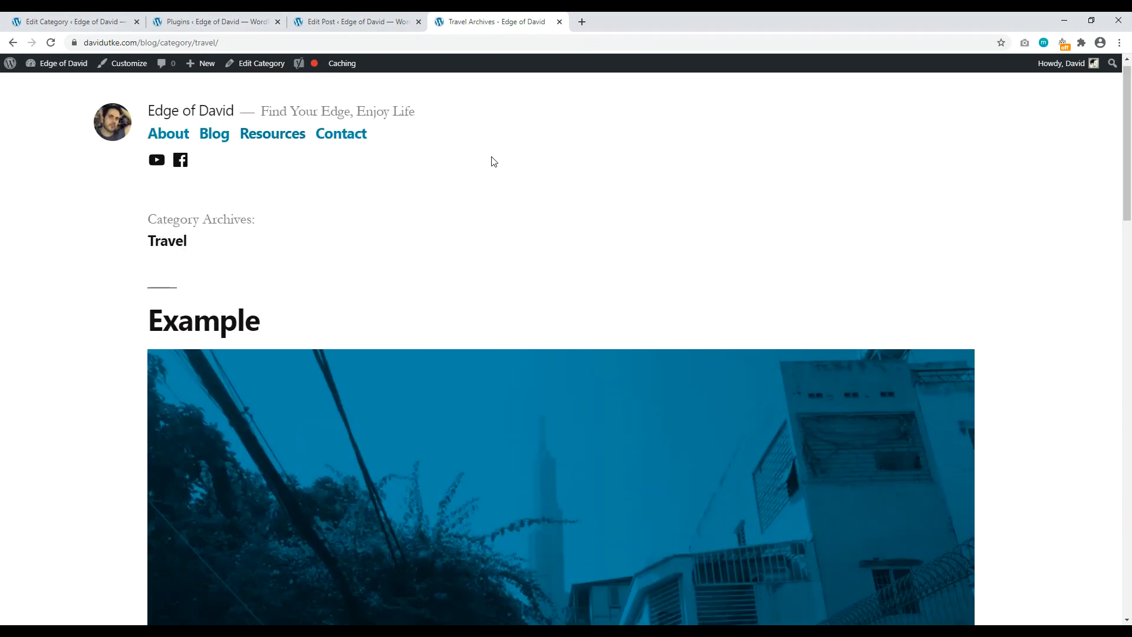
Step: Load the websitecreativepro.com home page in a new tab
left_click(588, 18)
type("web")
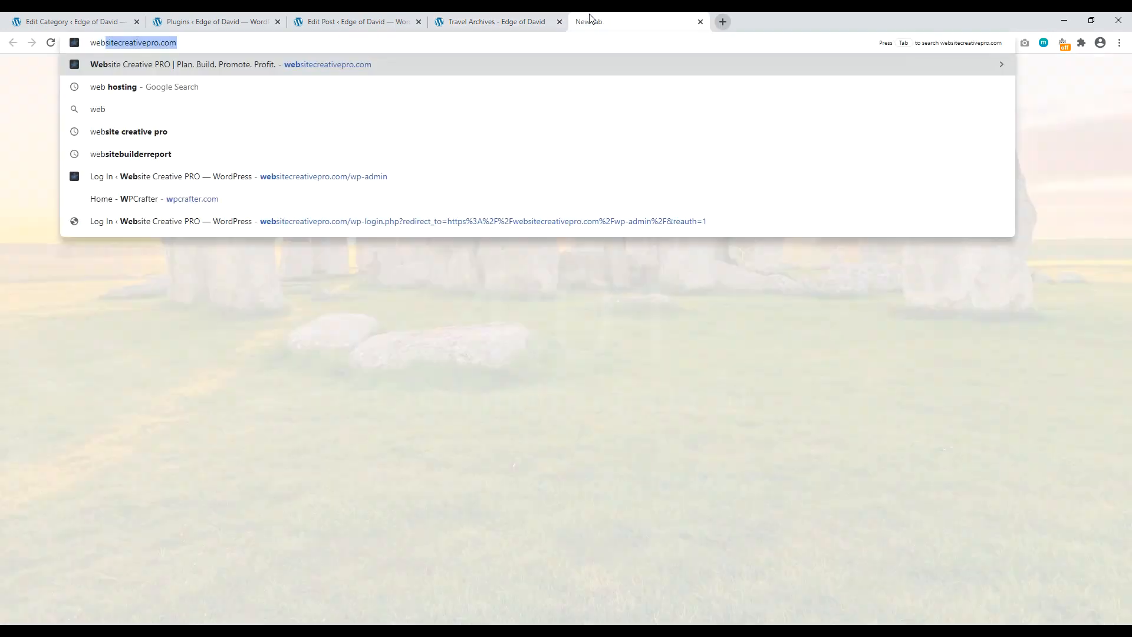
key("Return")
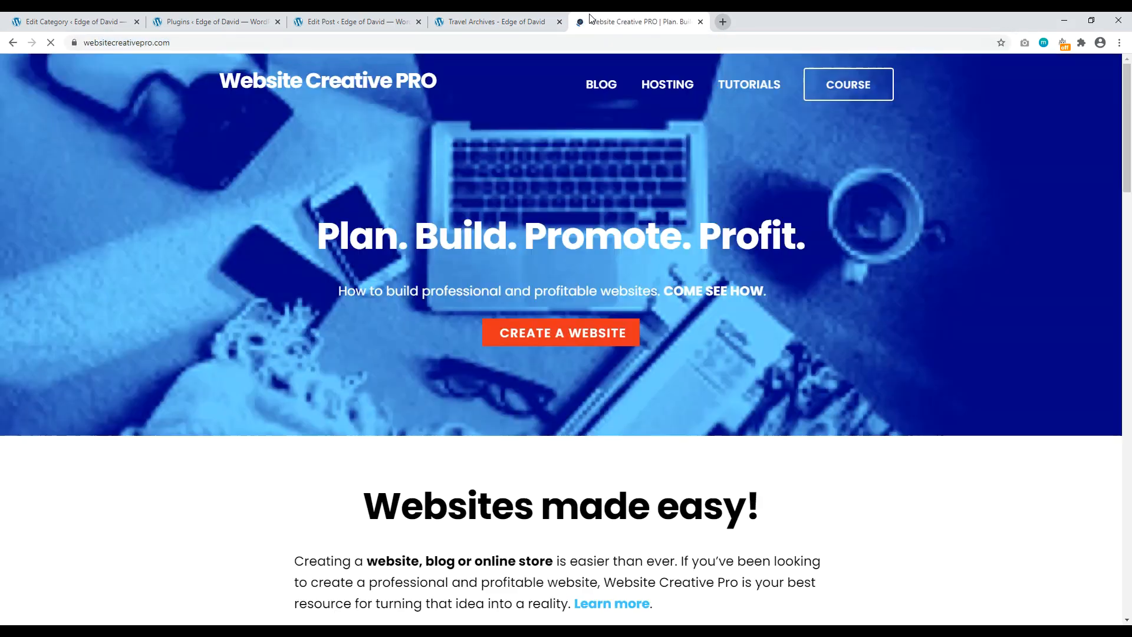
left_click_drag(1131, 118, 1129, 277)
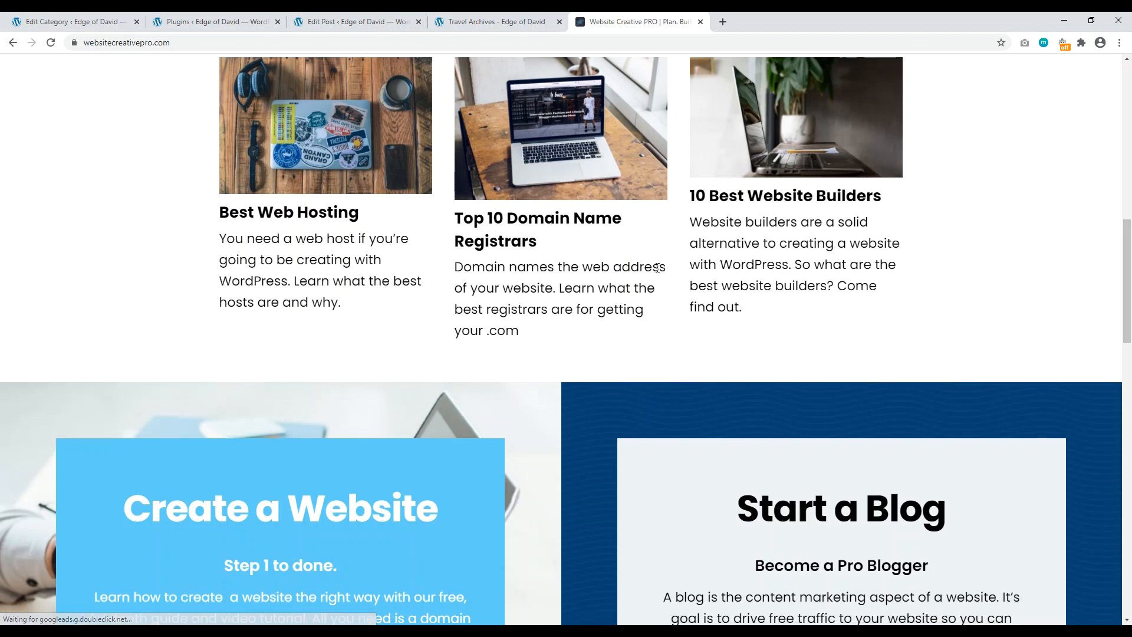
Step: Browse the Top 10 Domain Name Registrars article and Domain Names category, then return to Plugins
left_click(488, 238)
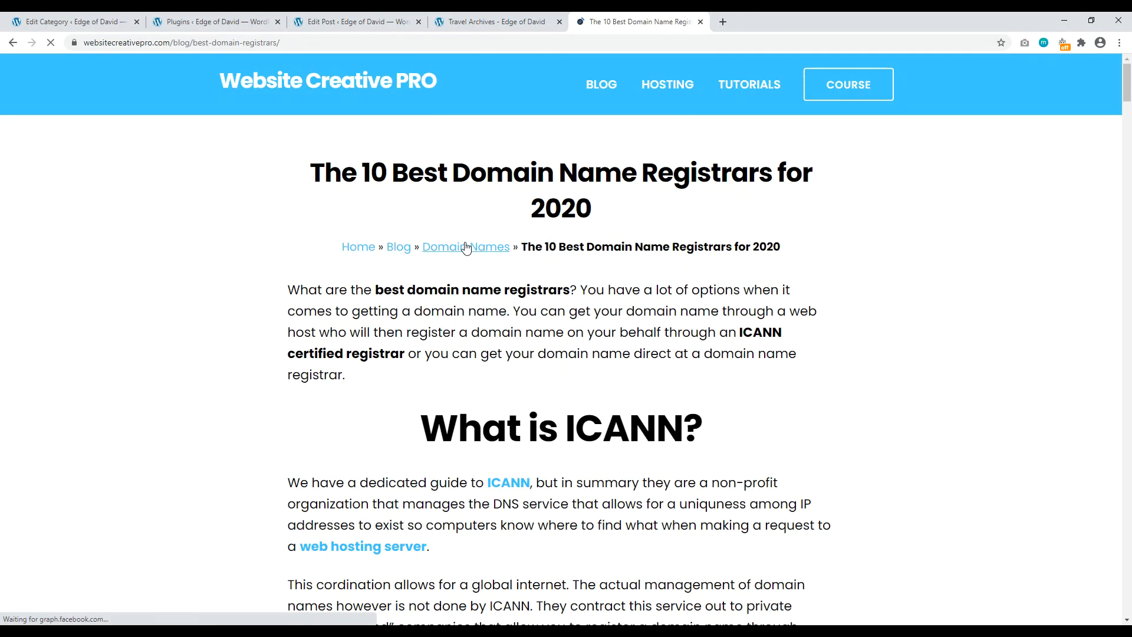
left_click(465, 249)
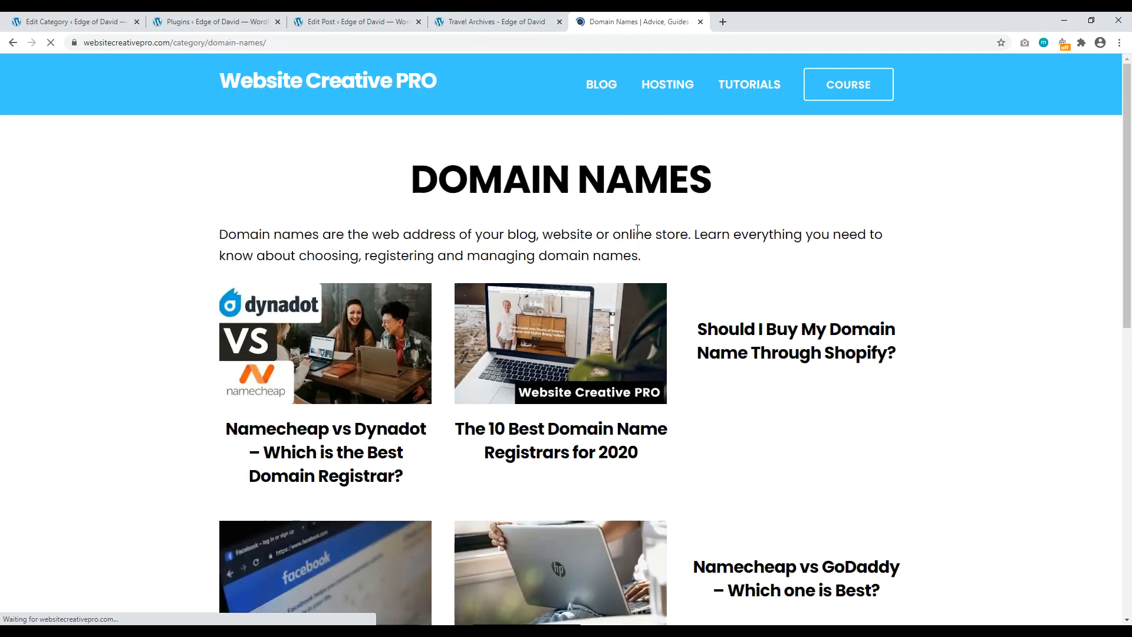
left_click_drag(220, 235, 644, 267)
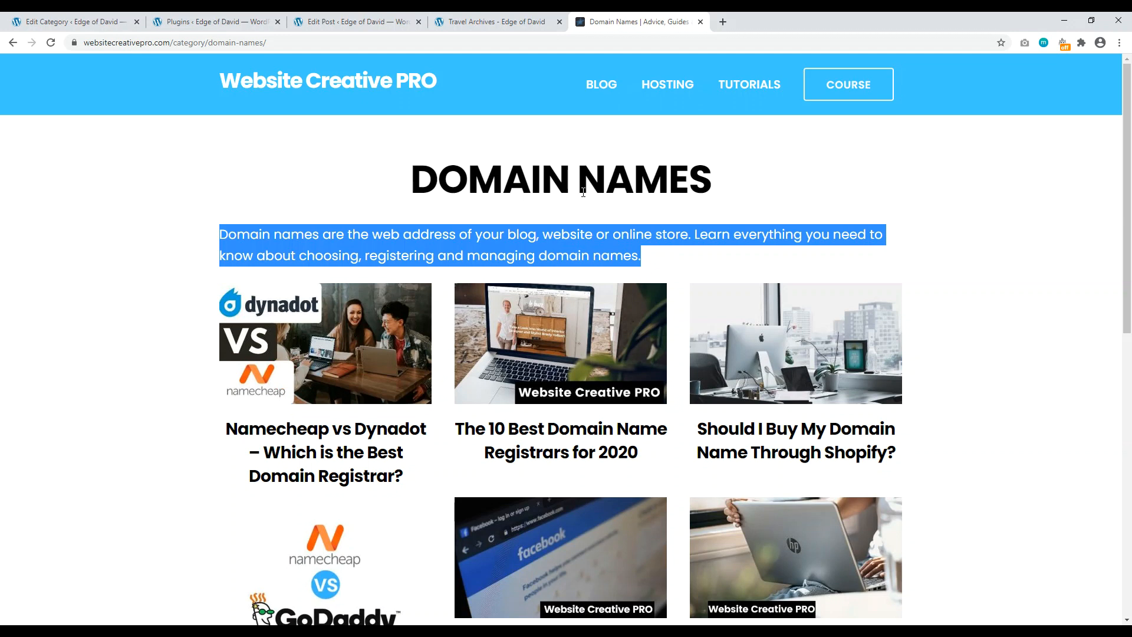
left_click(216, 21)
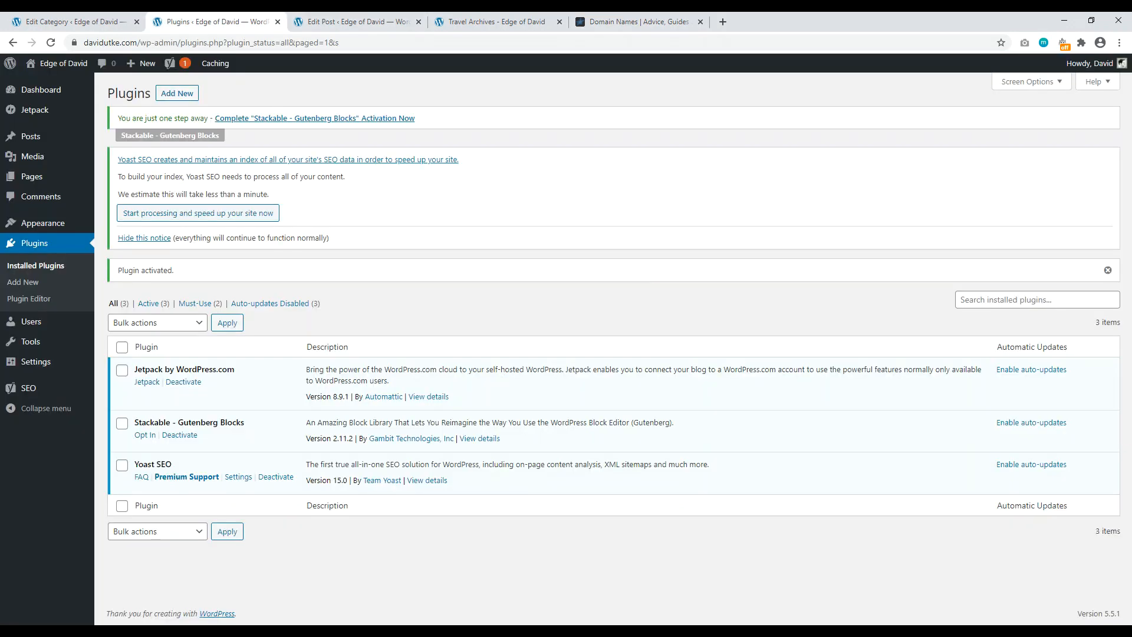
left_click(75, 22)
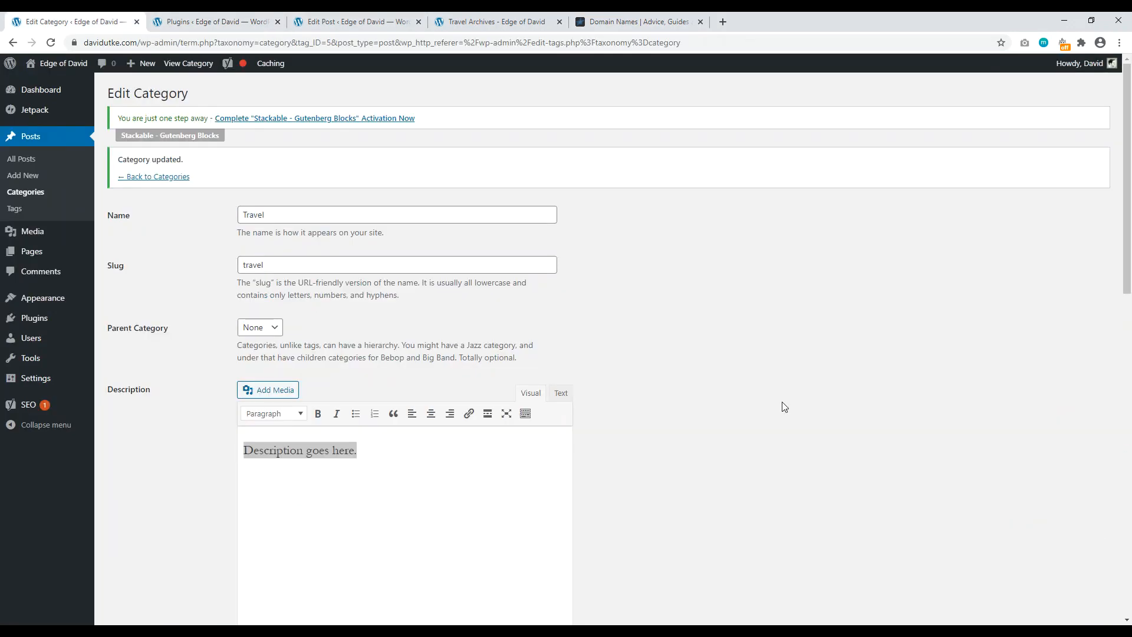
scroll(677, 402, "down", 7)
scroll(711, 432, "up", 7)
left_click(497, 22)
left_click(383, 21)
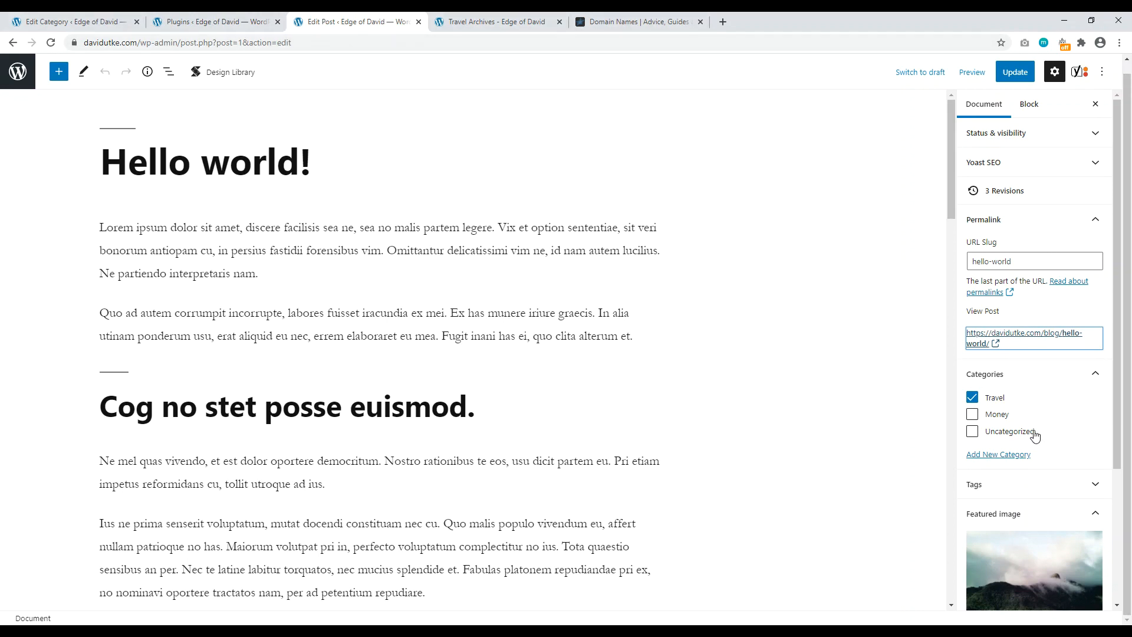
scroll(1029, 439, "down", 2)
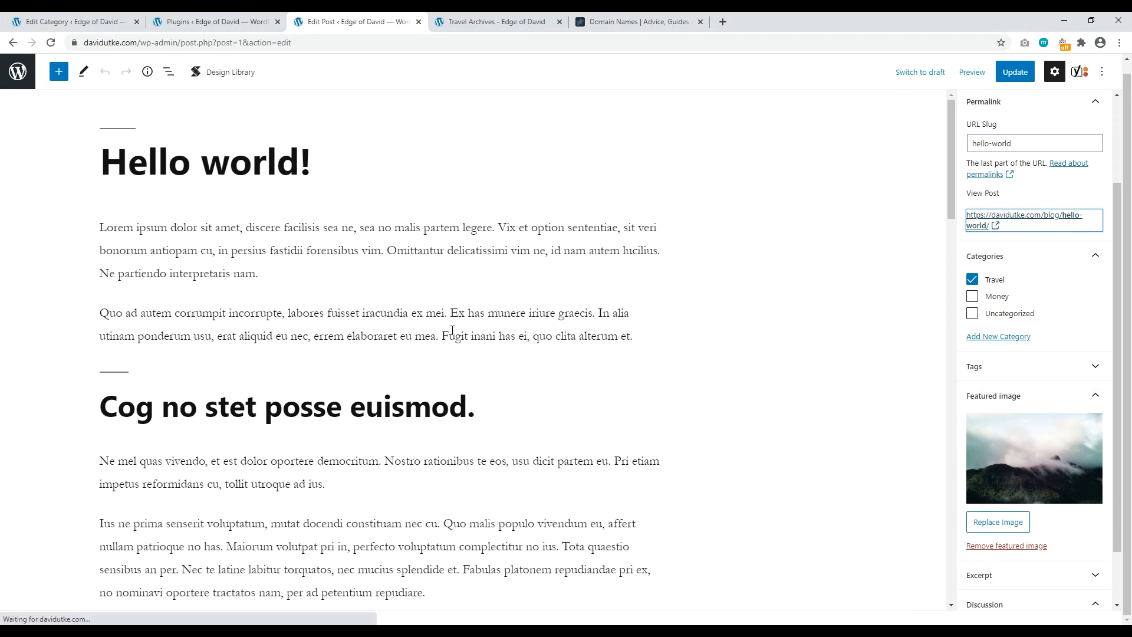
scroll(492, 335, "down", 6)
scroll(493, 335, "down", 10)
scroll(508, 278, "up", 9)
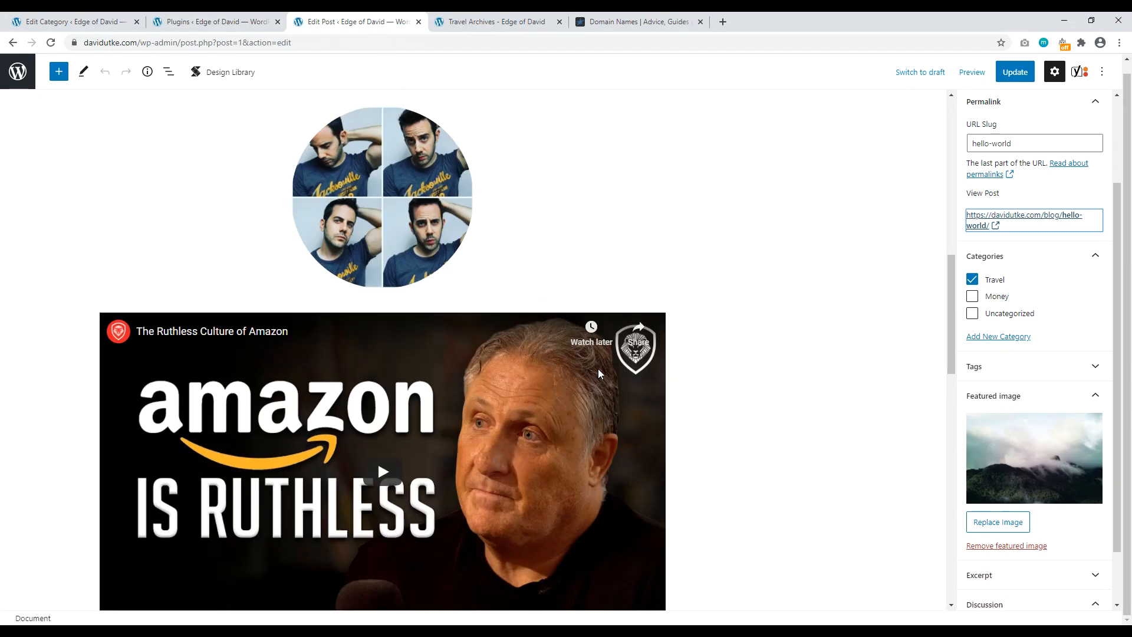
scroll(505, 289, "up", 8)
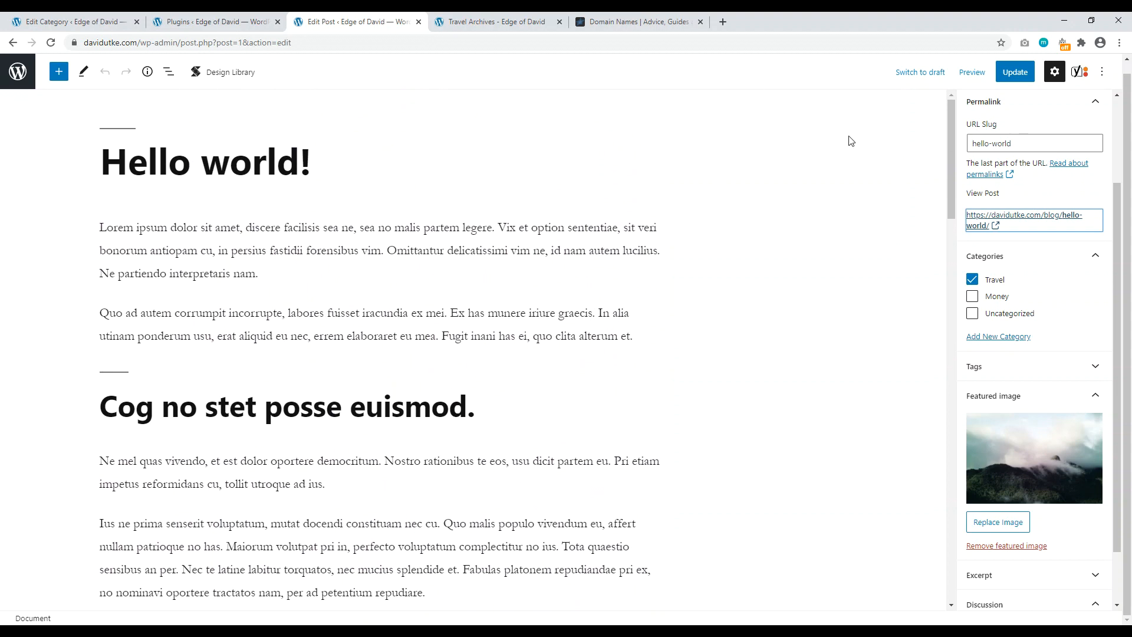
Step: Search Add New plugins for 'smush it', then install and activate Smush
left_click(215, 22)
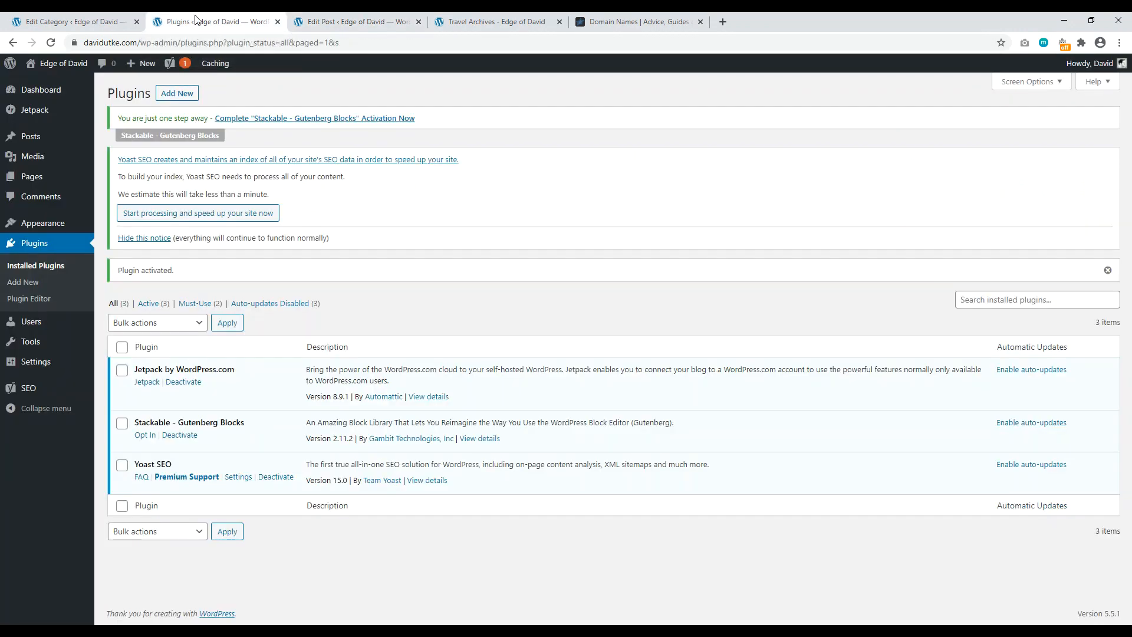
left_click(177, 93)
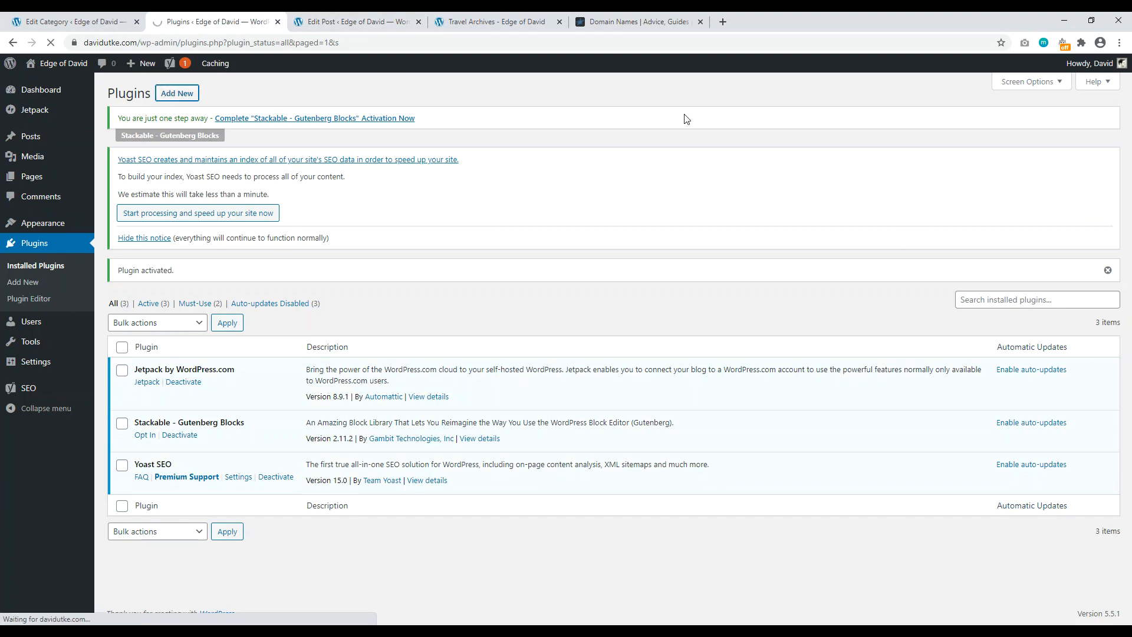
type("smush it")
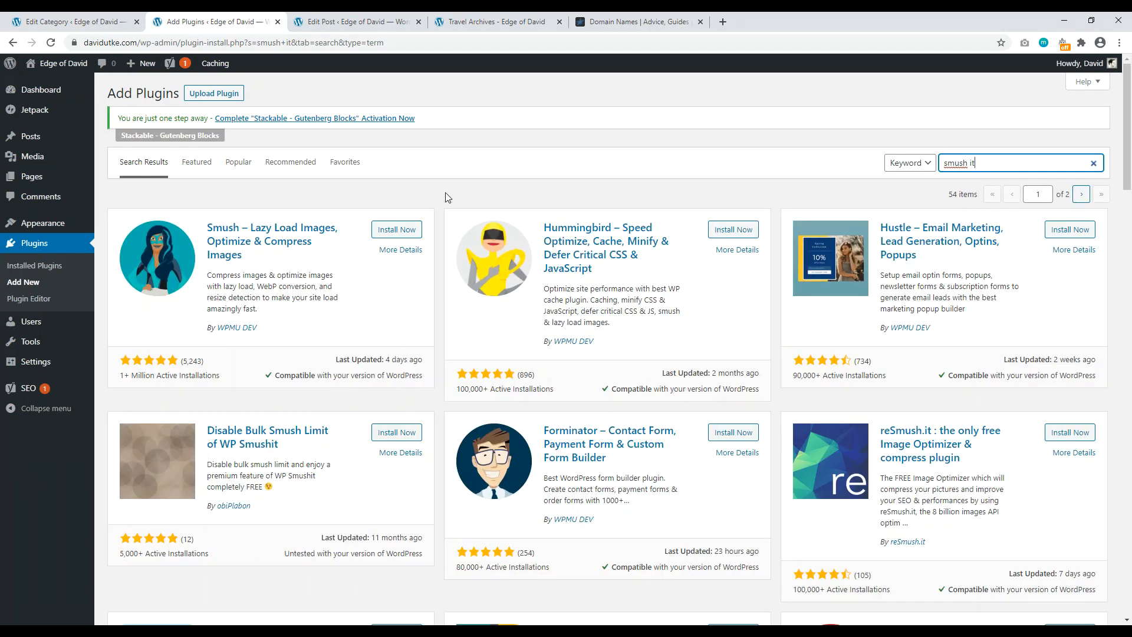
left_click(400, 231)
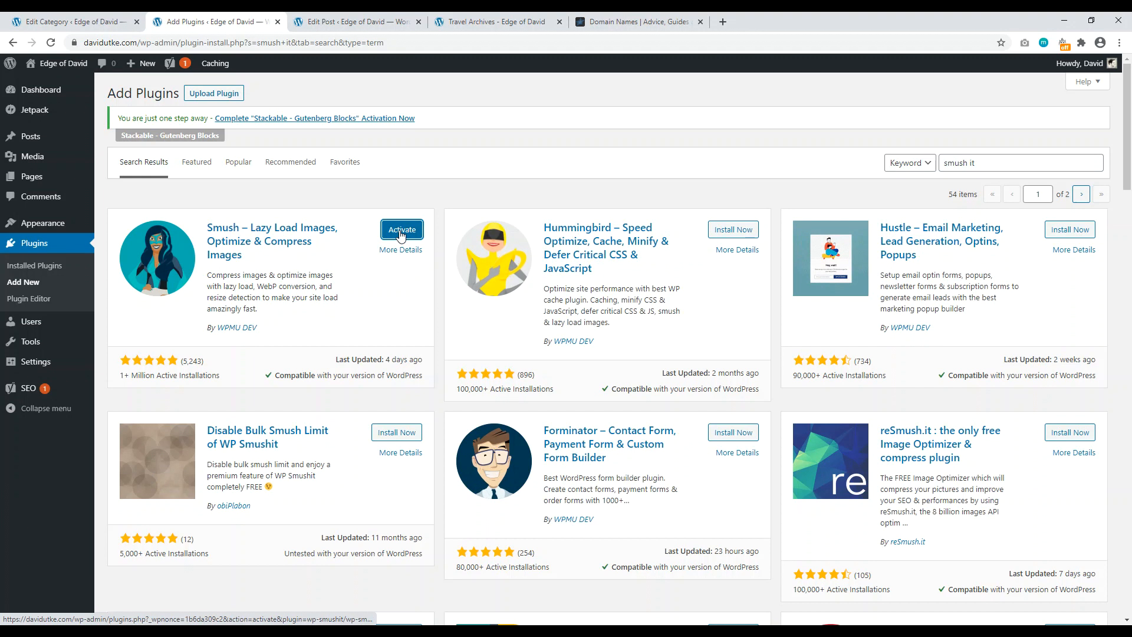
left_click(400, 233)
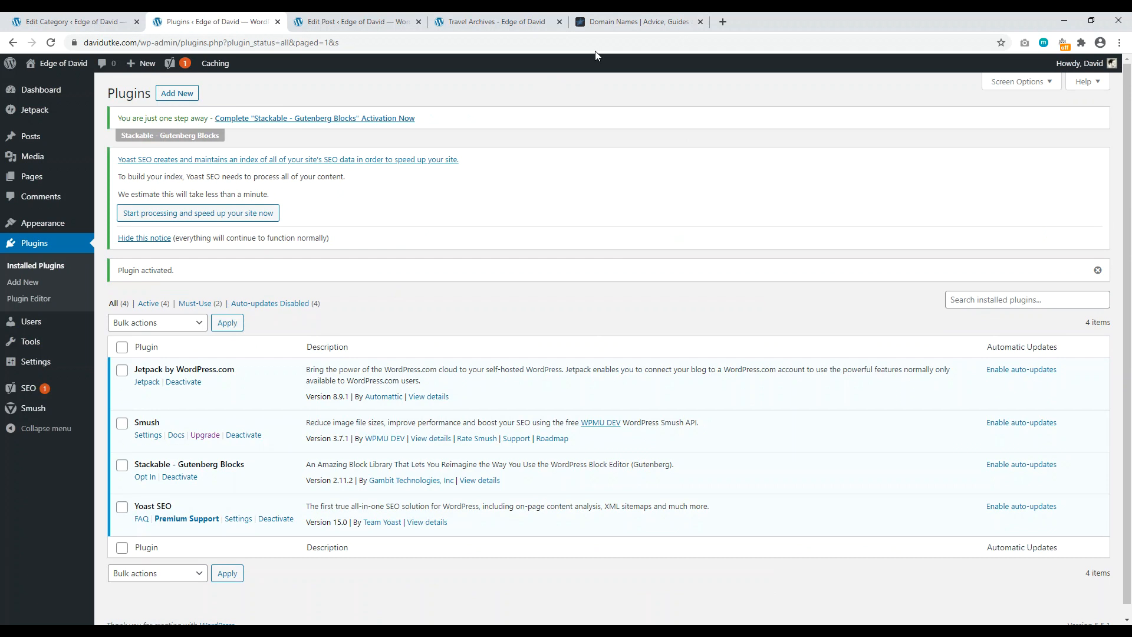
Step: Glance at the Hello world! post editor, then return to the installed plugins list
left_click(331, 21)
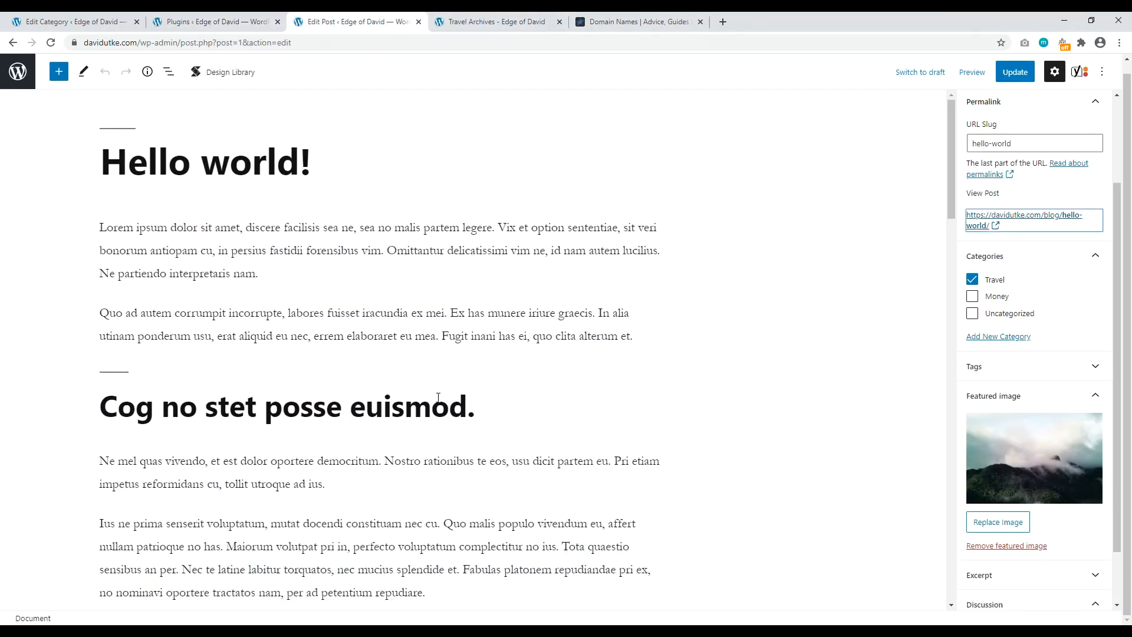
scroll(438, 398, "down", 12)
scroll(458, 390, "up", 9)
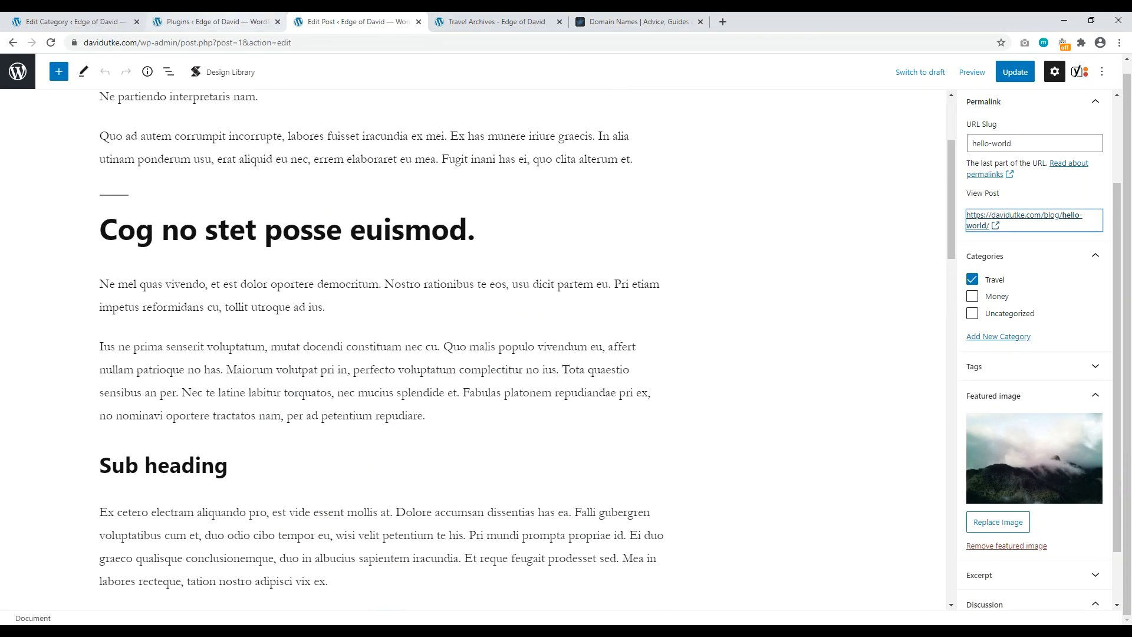
left_click(215, 21)
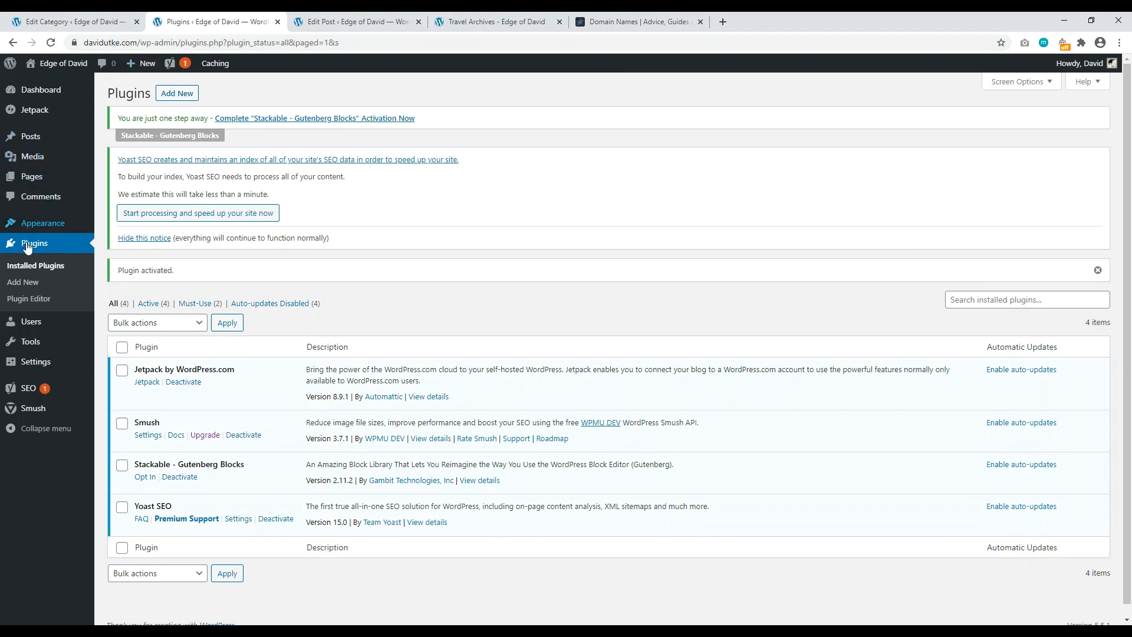
Step: Step through and skip the Smush wizard to reach its dashboard showing 9 attachments to smush
left_click(34, 415)
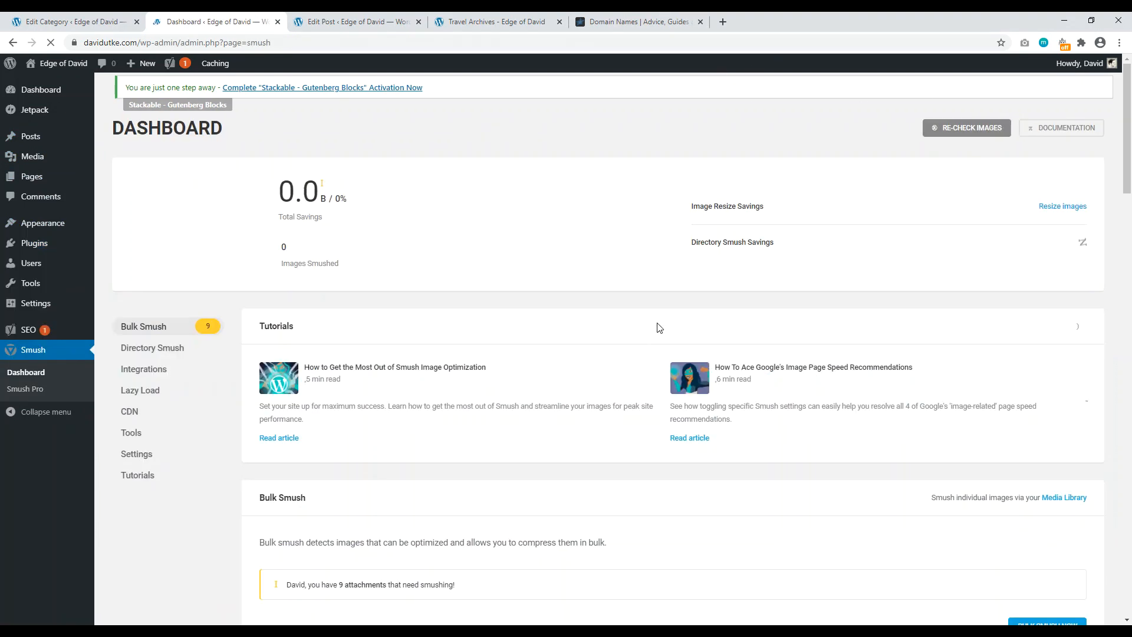
scroll(695, 342, "down", 3)
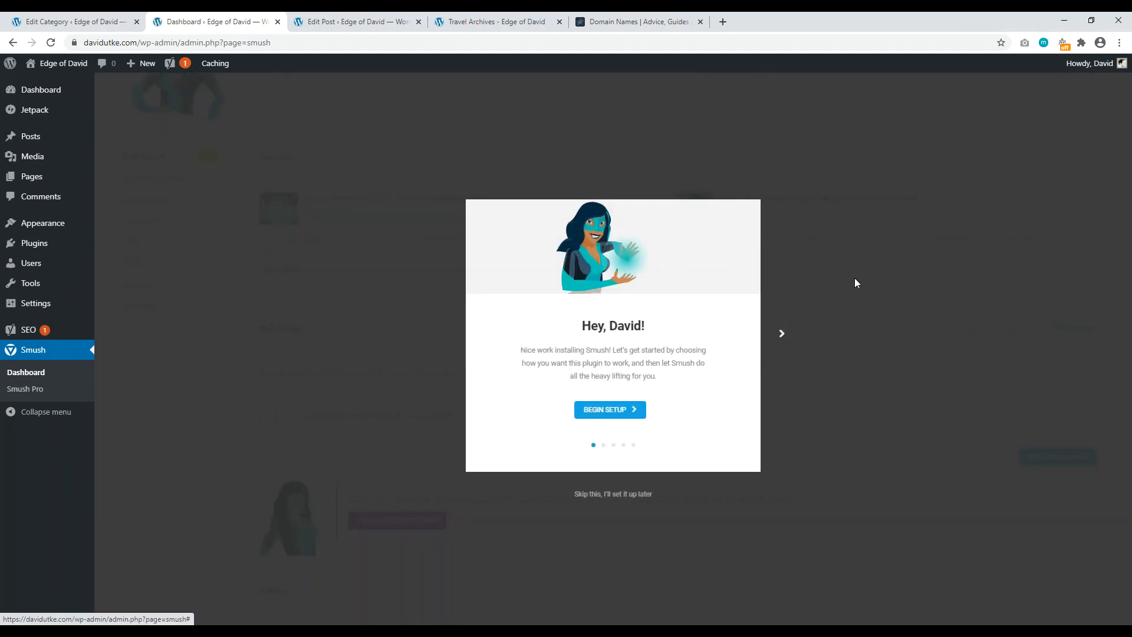
left_click(782, 333)
left_click(782, 335)
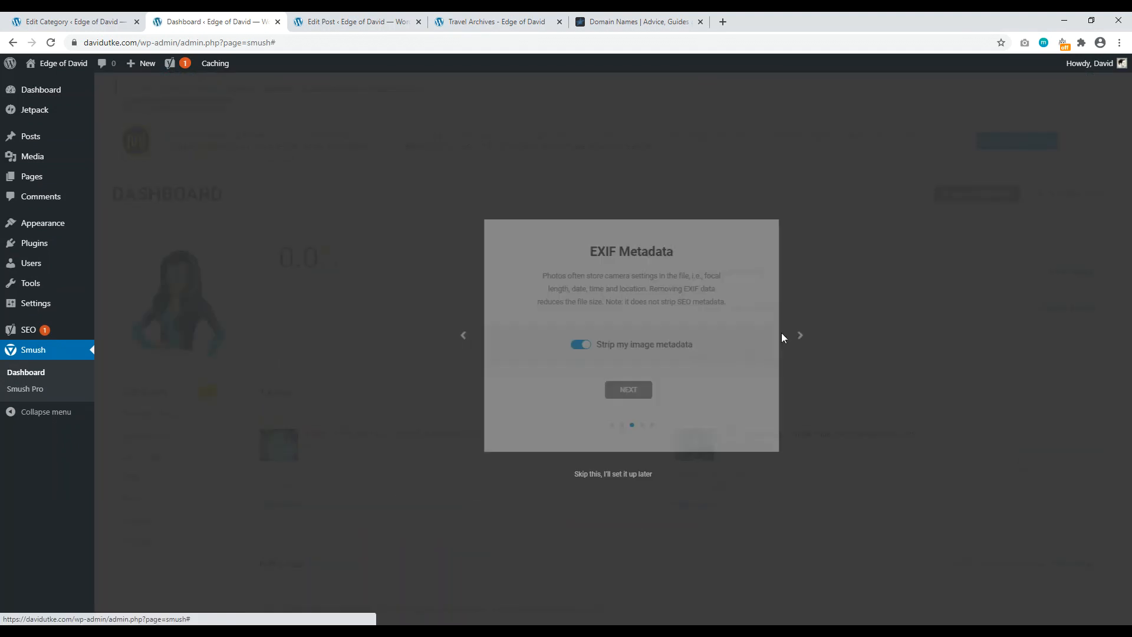
left_click(625, 522)
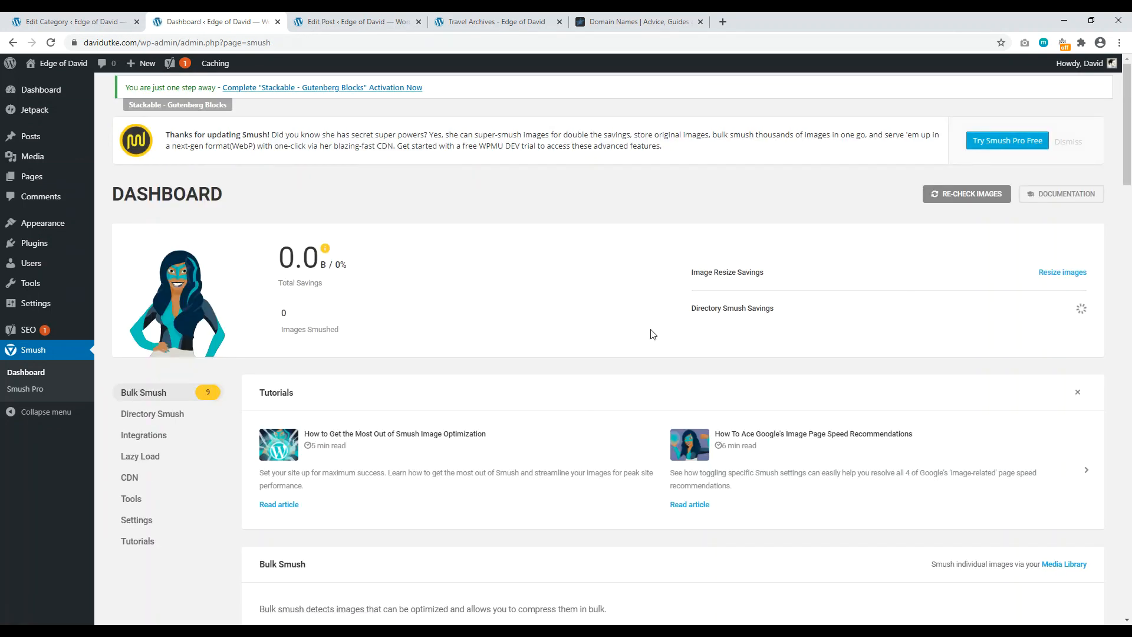
scroll(657, 303, "down", 2)
scroll(454, 370, "up", 2)
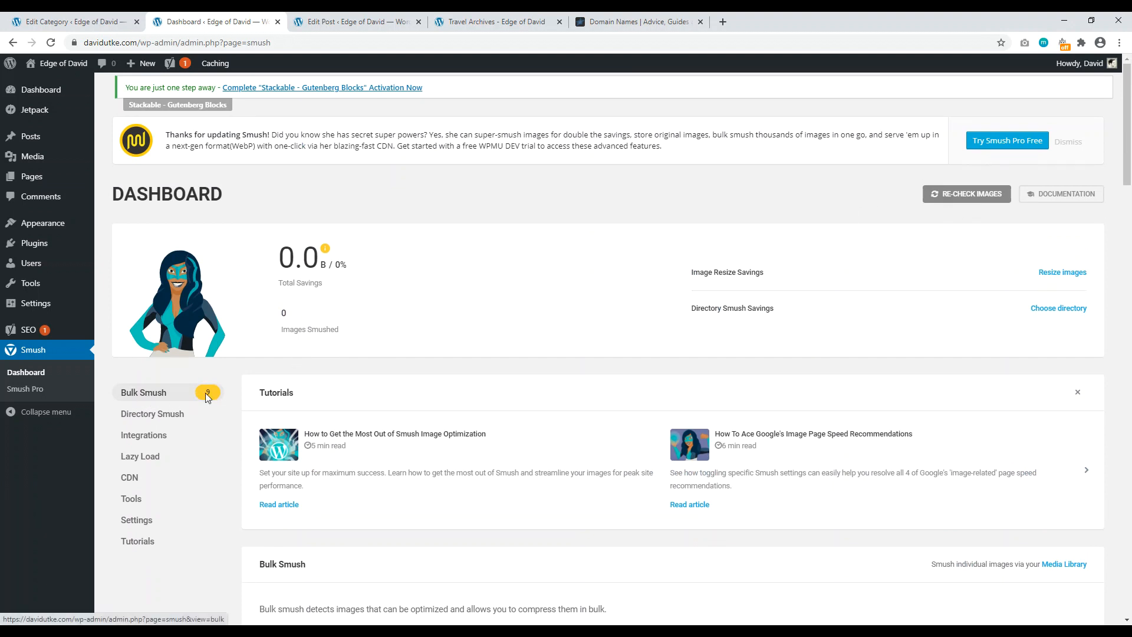
scroll(750, 395, "down", 3)
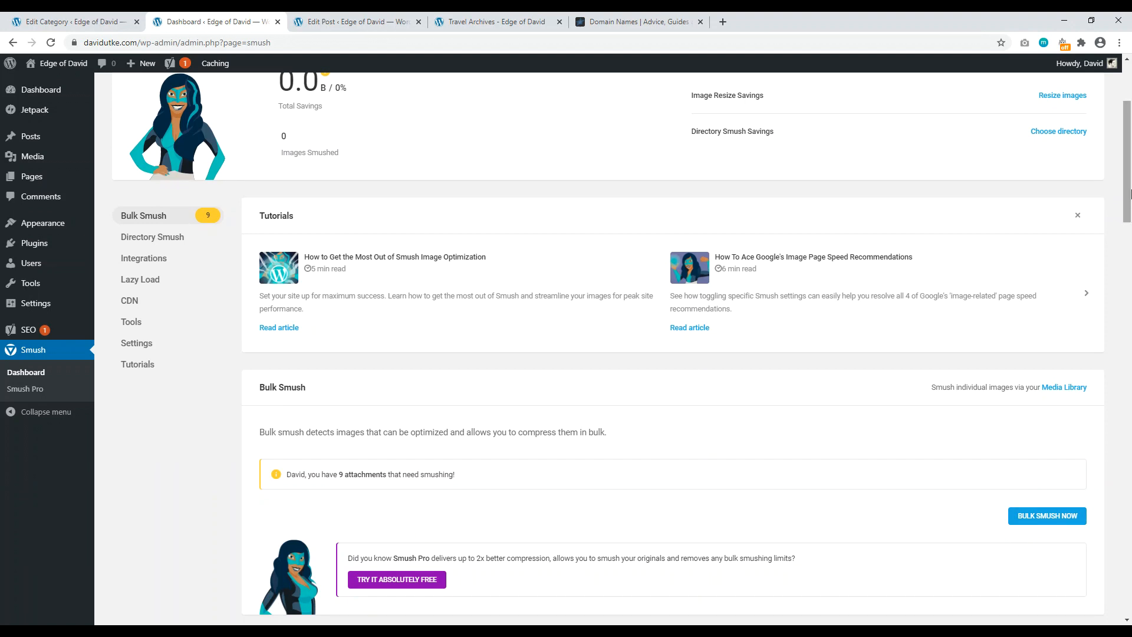
left_click_drag(1130, 193, 1130, 158)
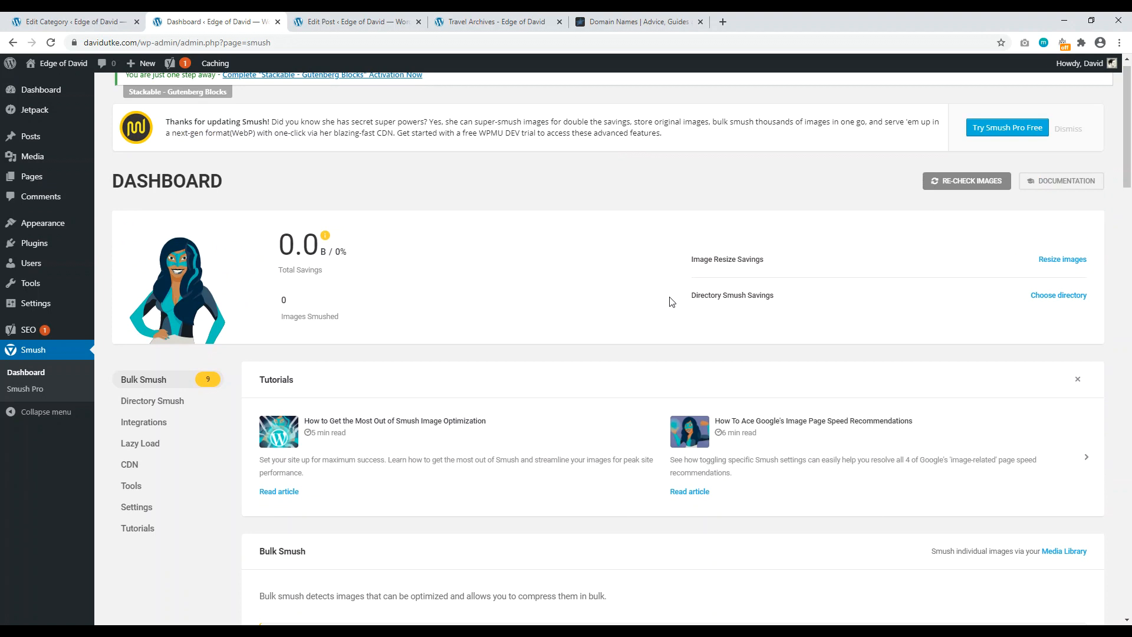
Step: Check the Travel Archives tab, then open the live Hello world! post from the Permalink panel
left_click(354, 21)
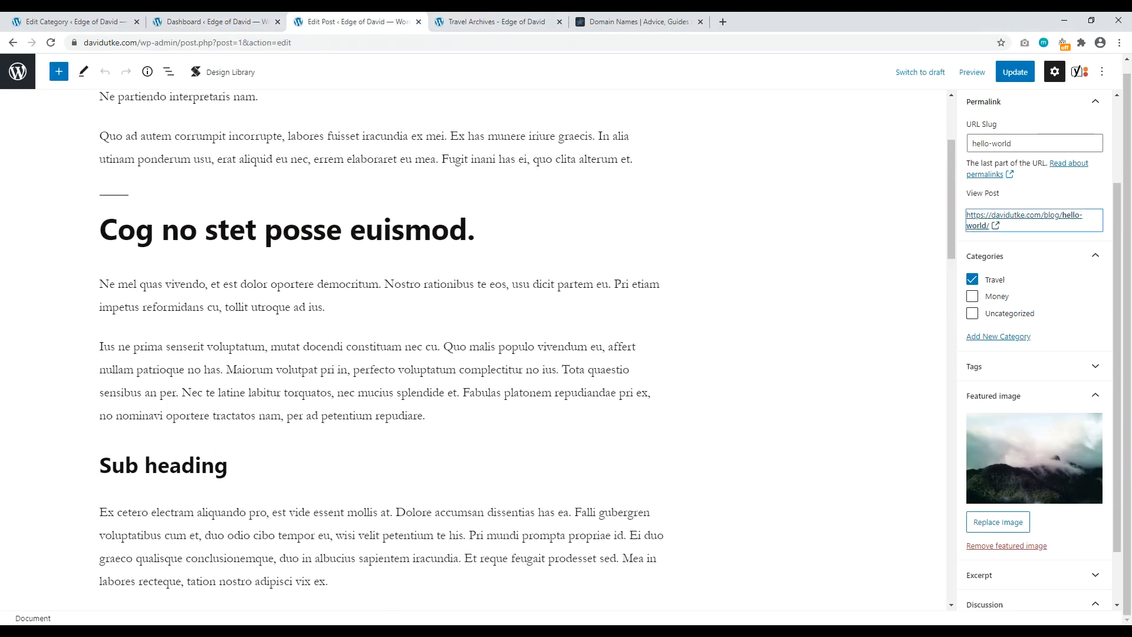
scroll(950, 206, "up", 3)
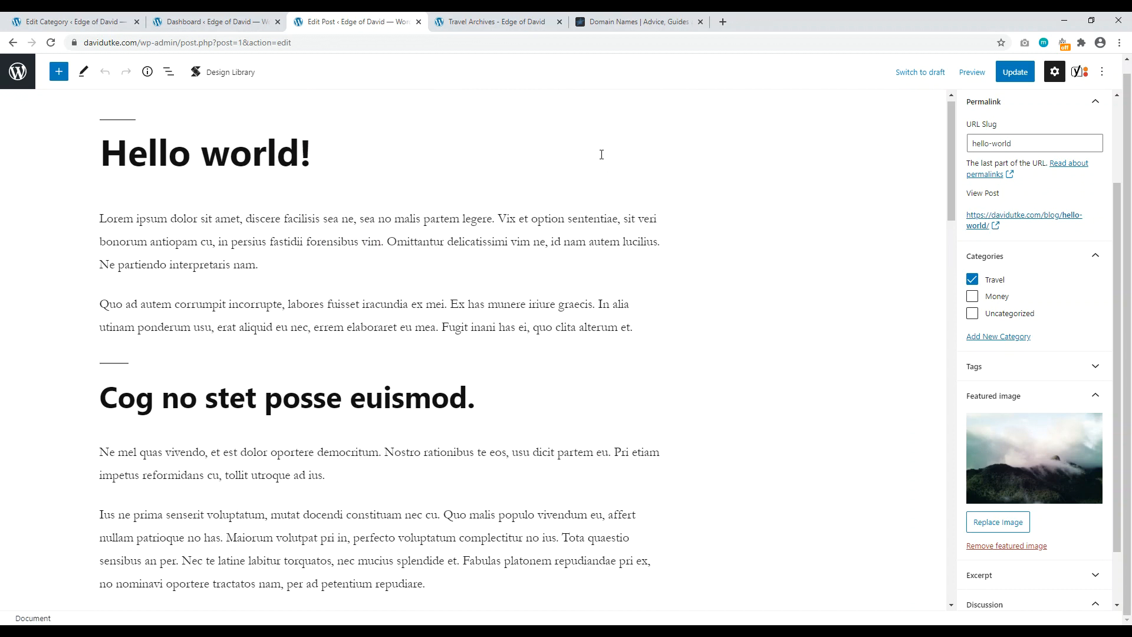
left_click(495, 22)
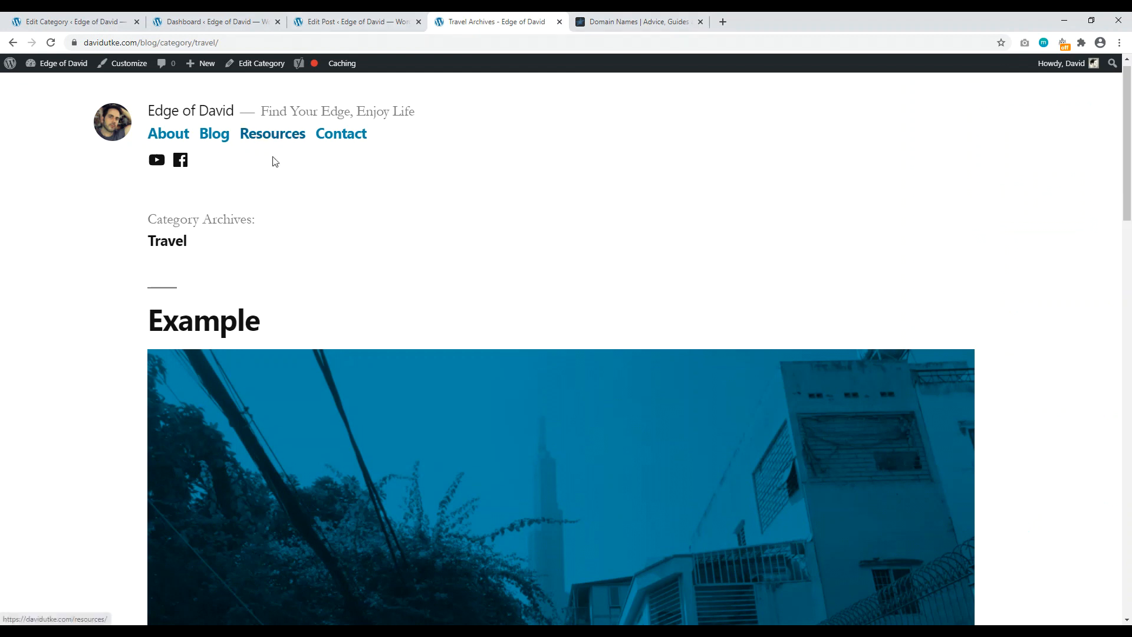
left_click(354, 21)
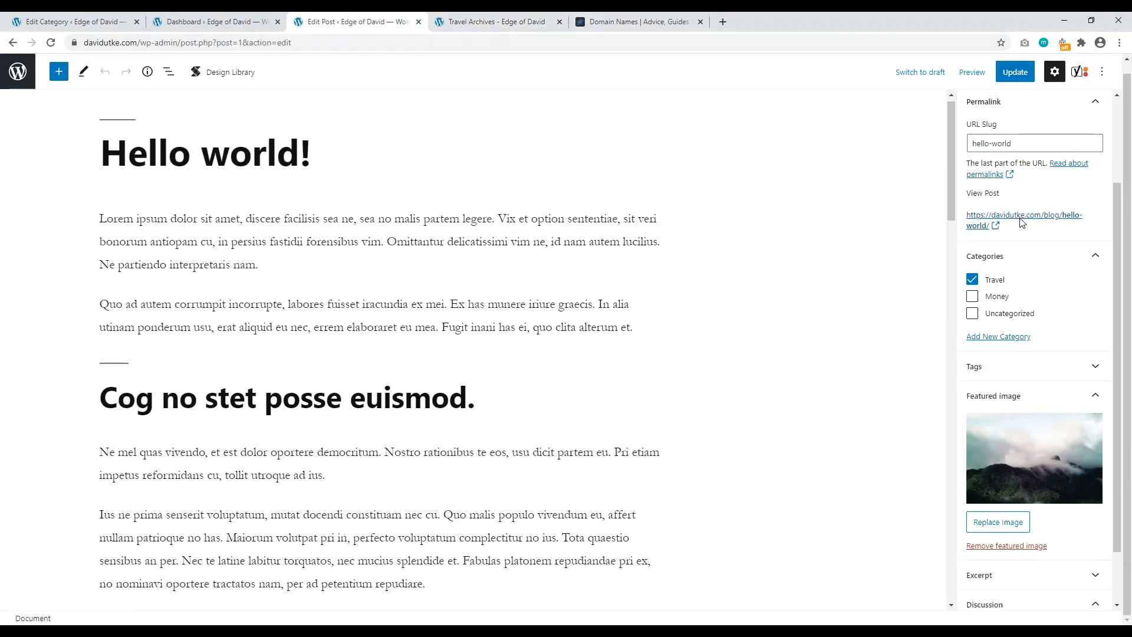
left_click(1018, 216)
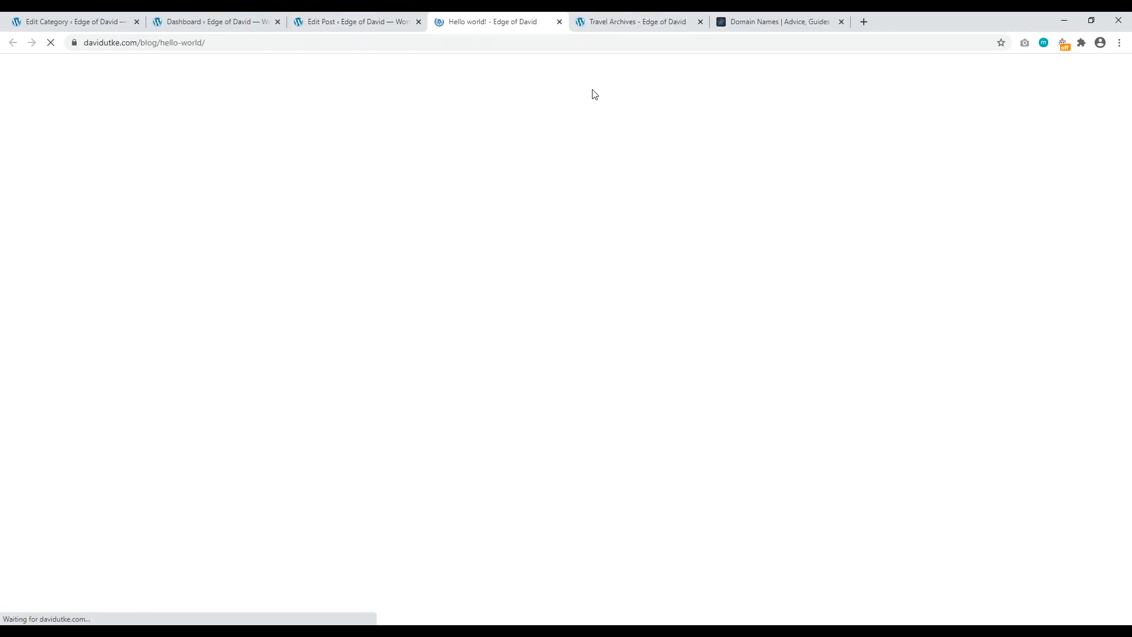
scroll(263, 417, "down", 5)
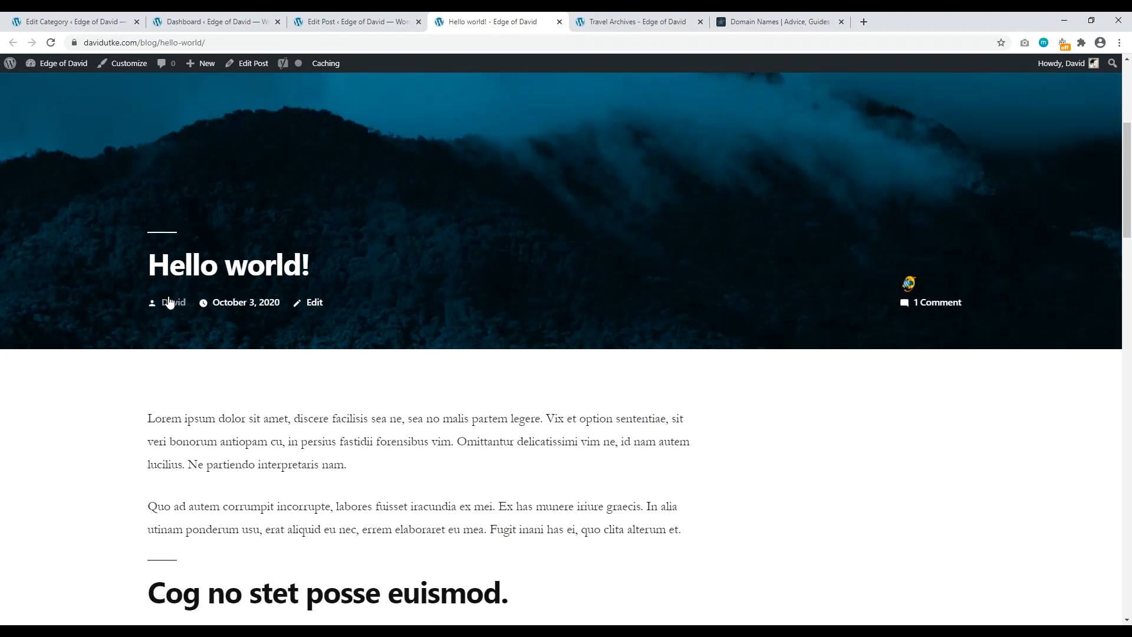
scroll(1131, 112, "down", 4)
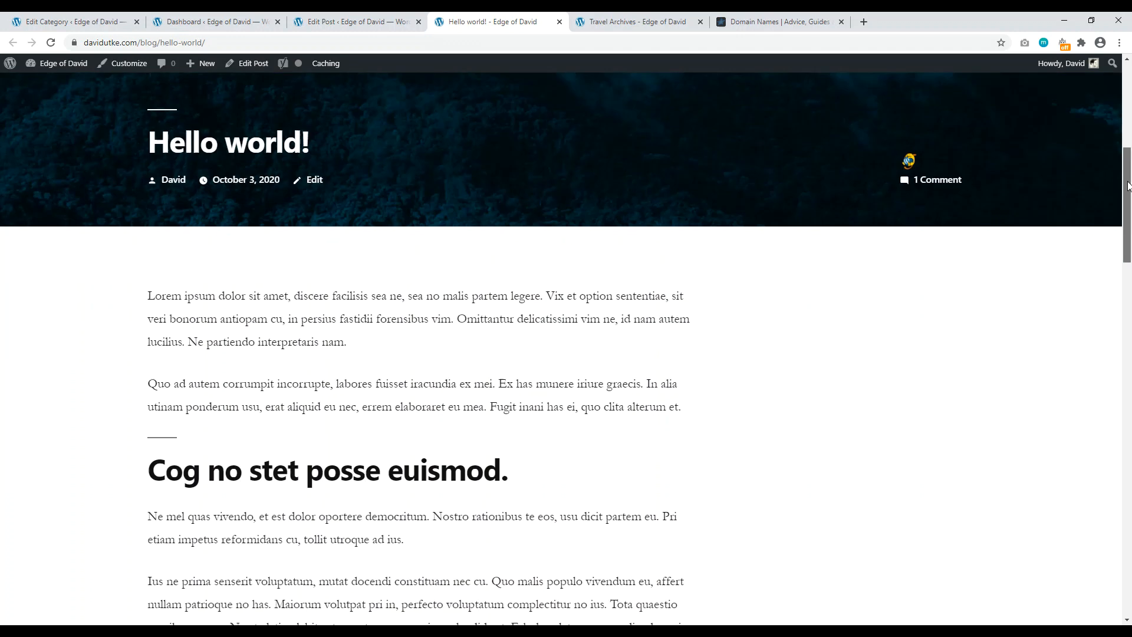
left_click_drag(197, 336, 434, 365)
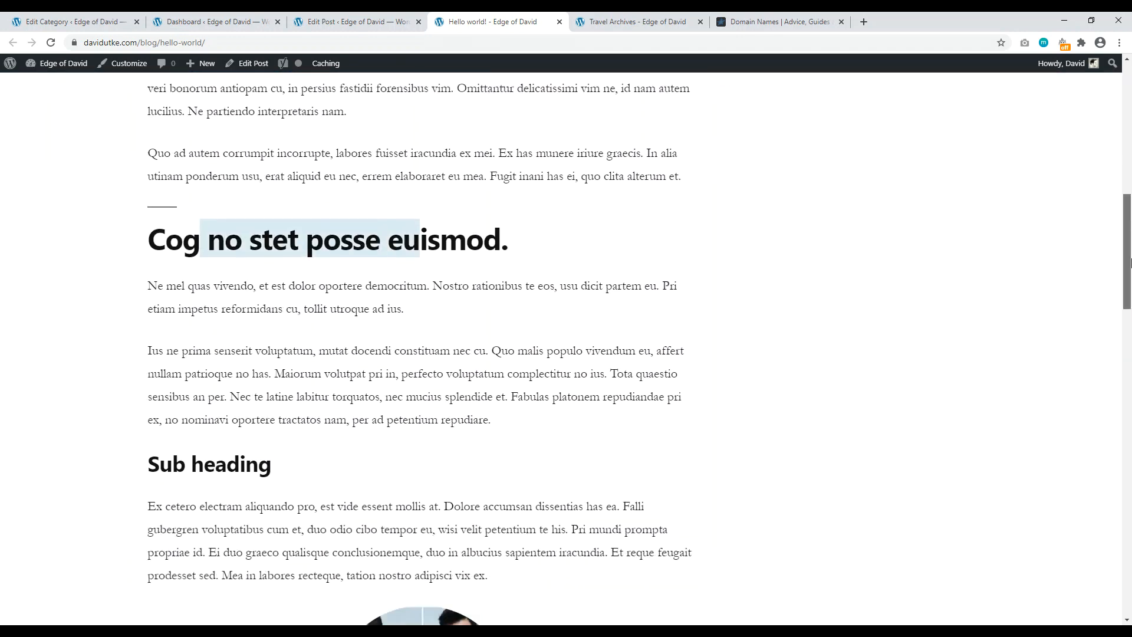
scroll(1129, 400, "down", 14)
left_click_drag(1129, 400, 1130, 139)
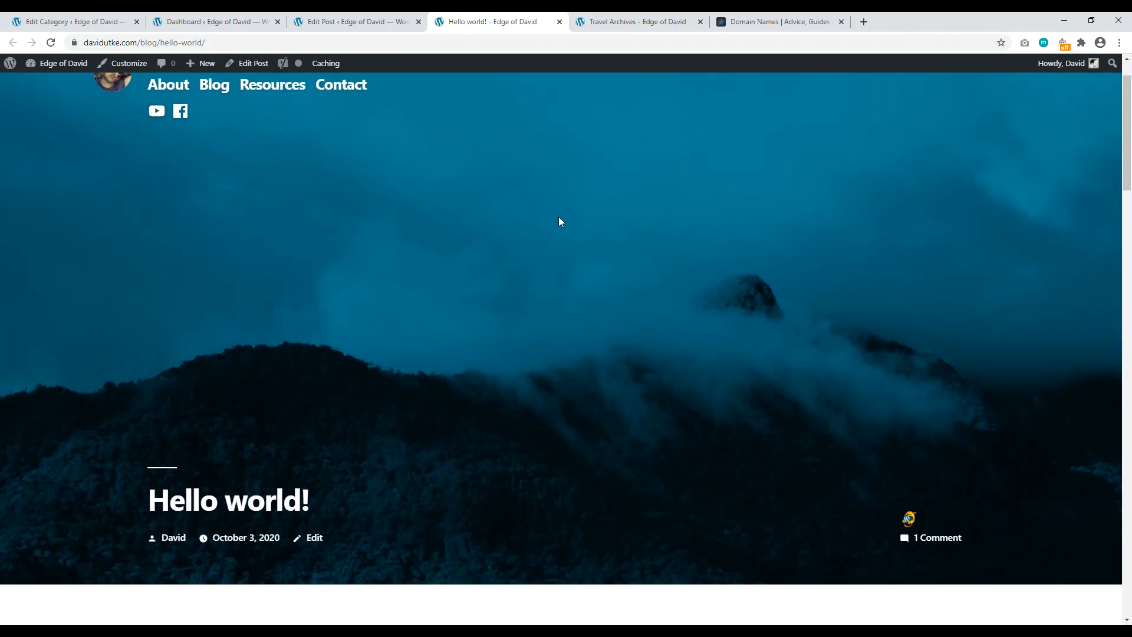
scroll(678, 324, "up", 1)
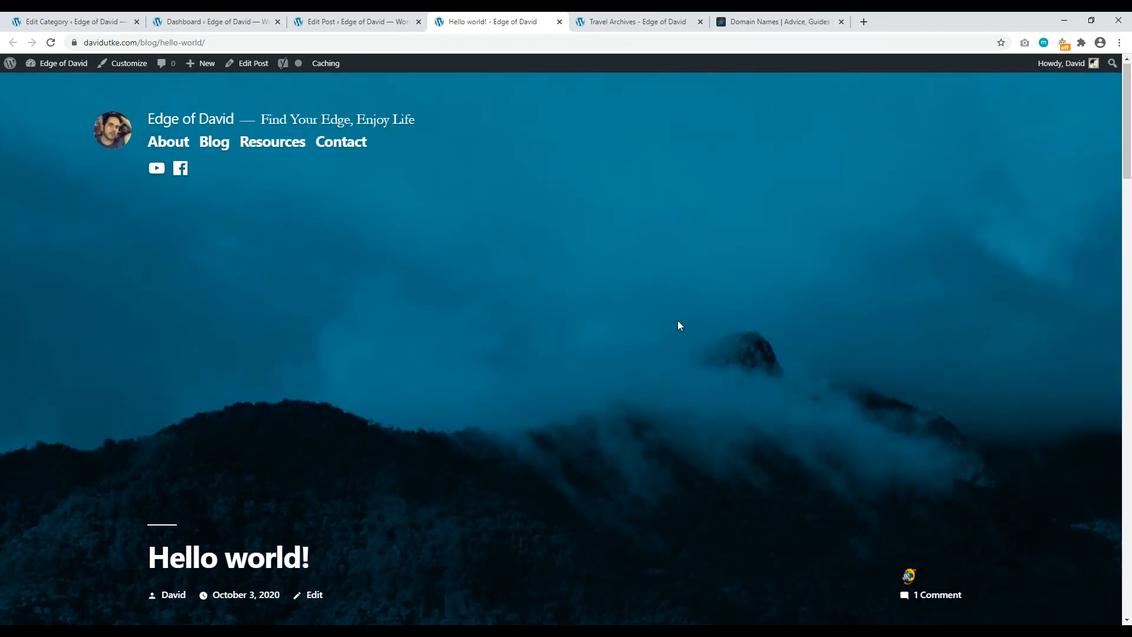
left_click_drag(1130, 150, 1121, 126)
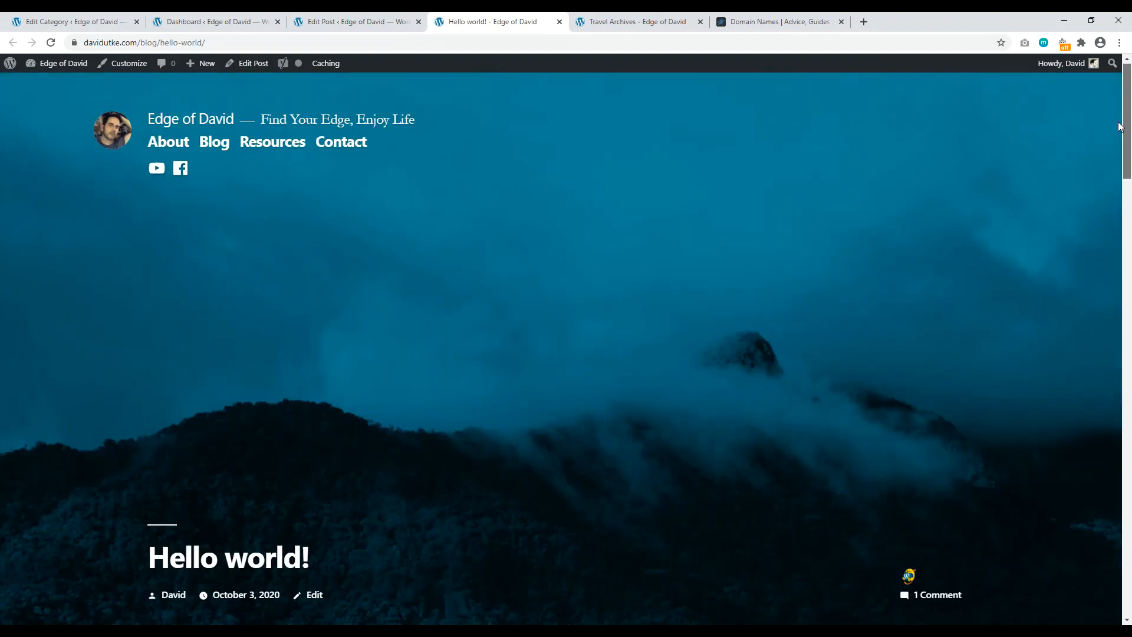
Step: Flip between Edge of David's About page and Website Creative Pro's About page, scrolling the reference
left_click(354, 22)
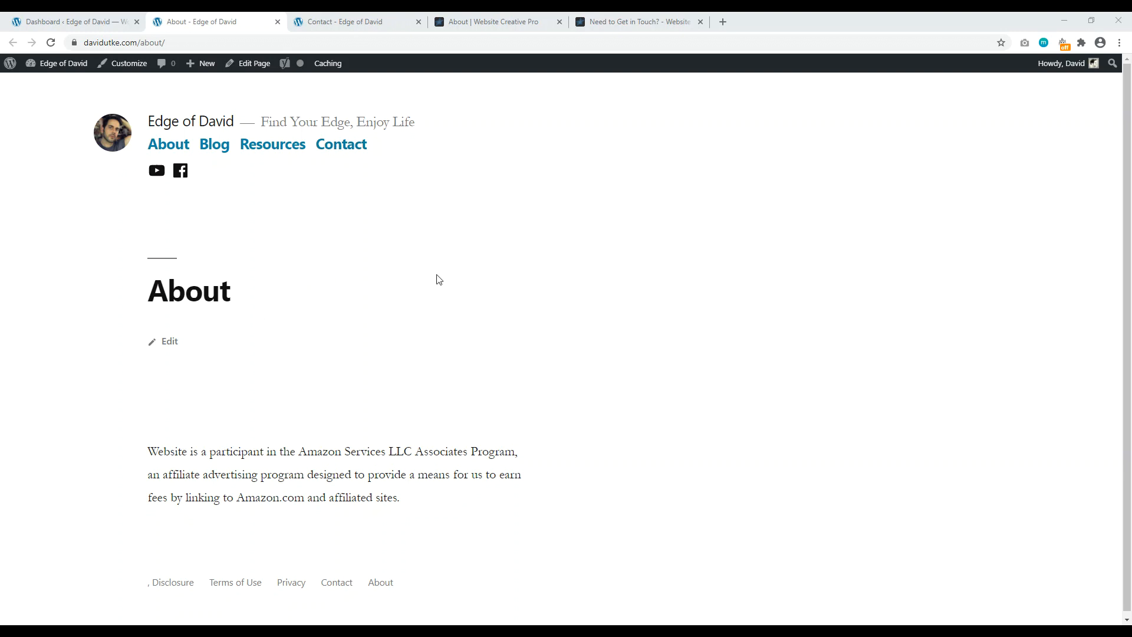
left_click(489, 21)
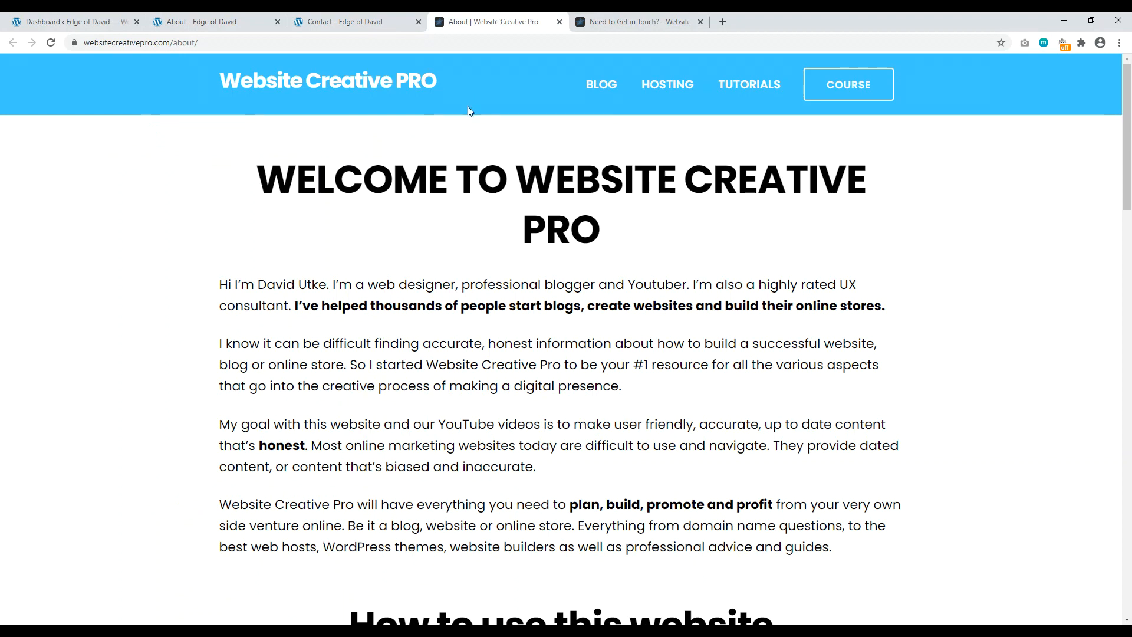
left_click(200, 22)
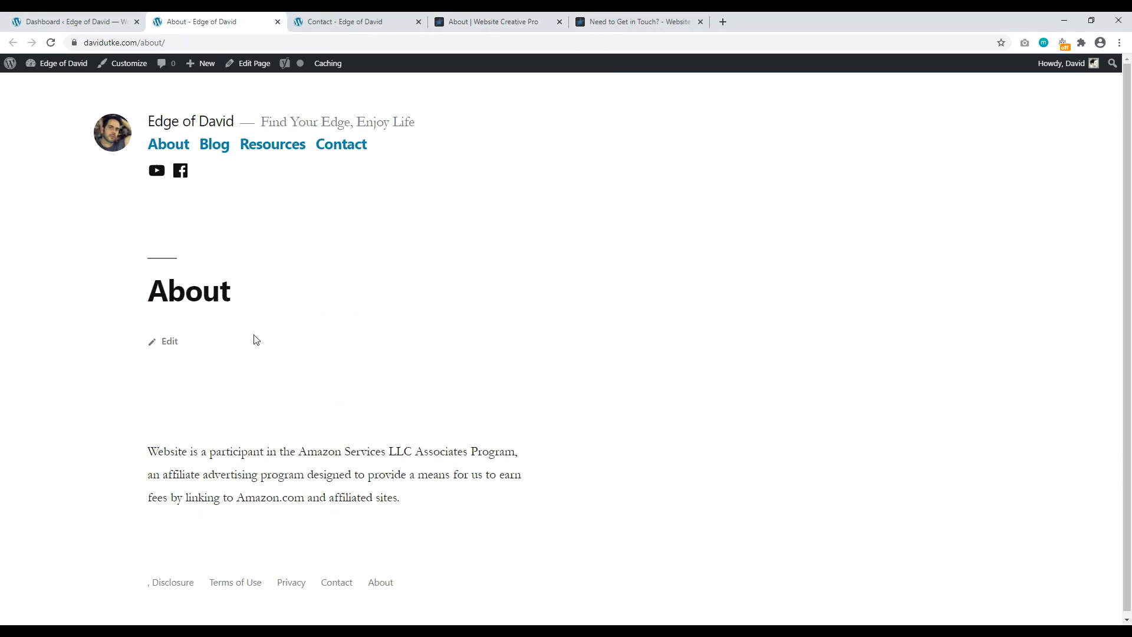
left_click(525, 21)
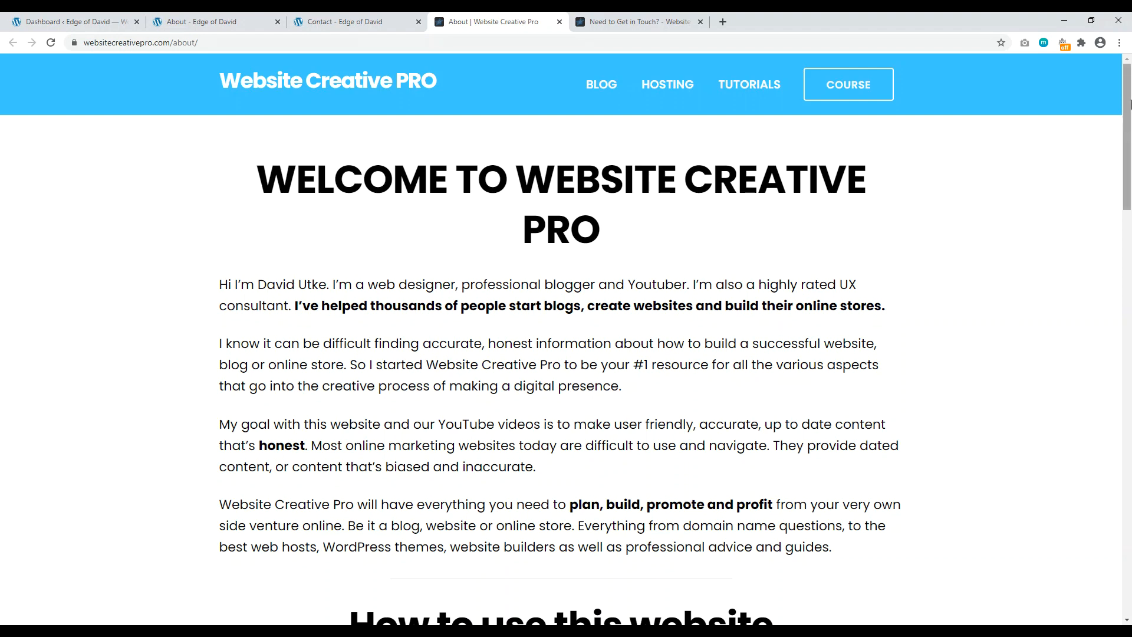
scroll(786, 149, "down", 8)
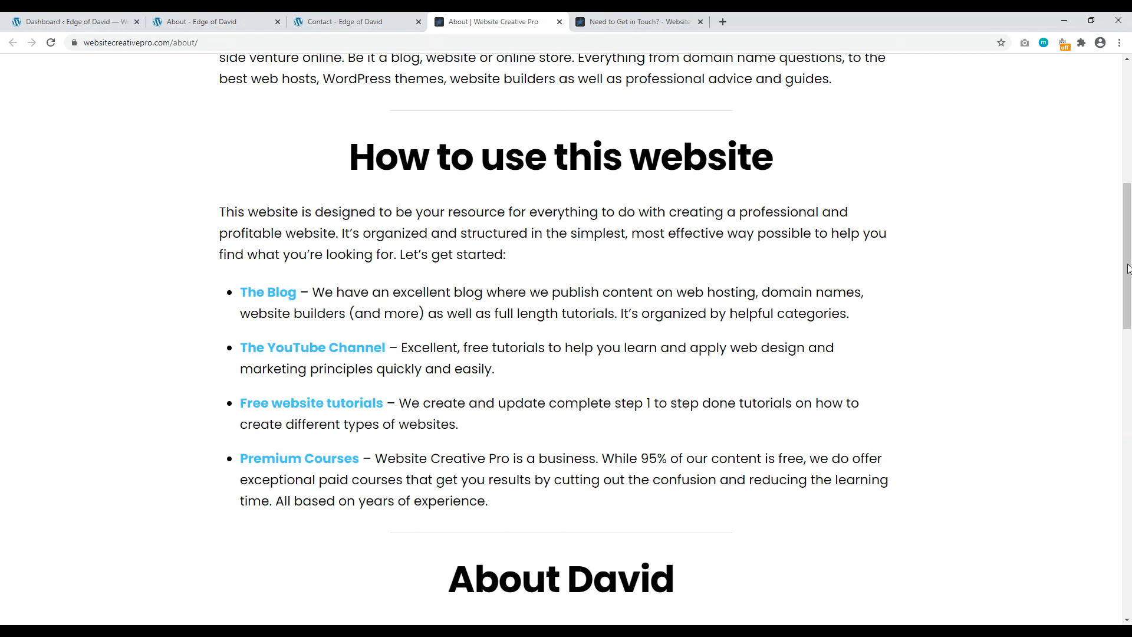
scroll(808, 307, "down", 7)
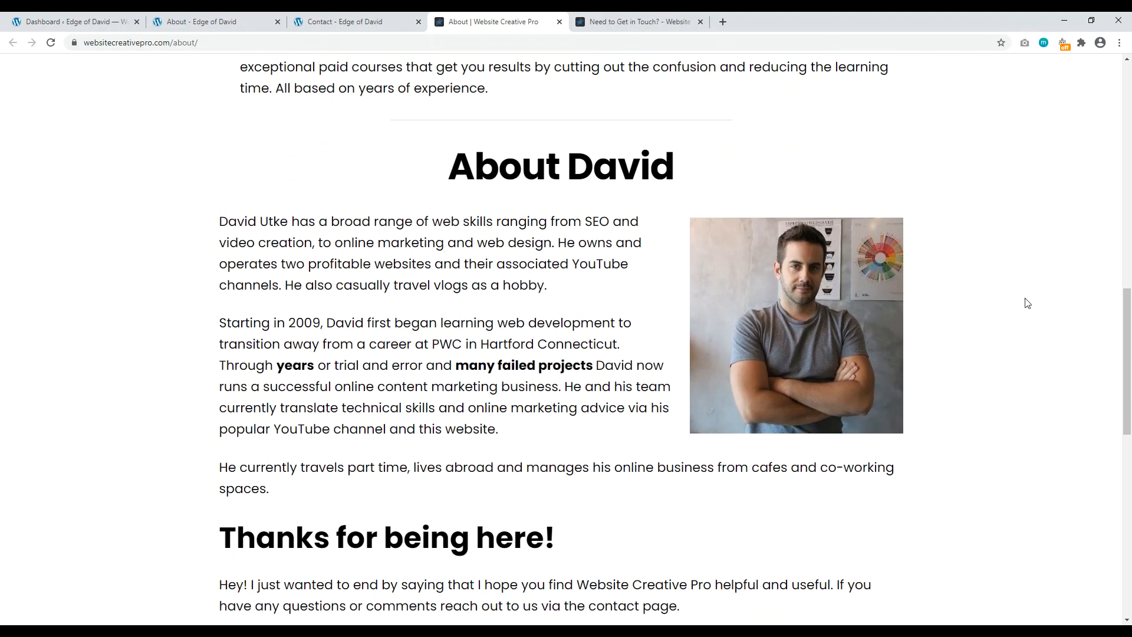
scroll(1024, 302, "up", 14)
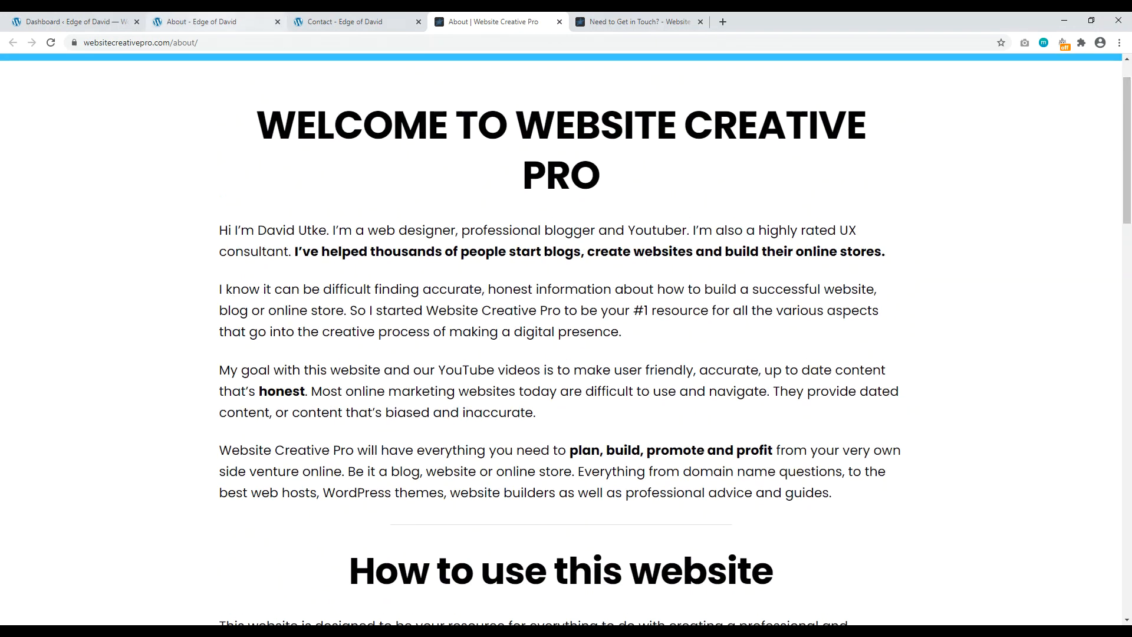
left_click(200, 22)
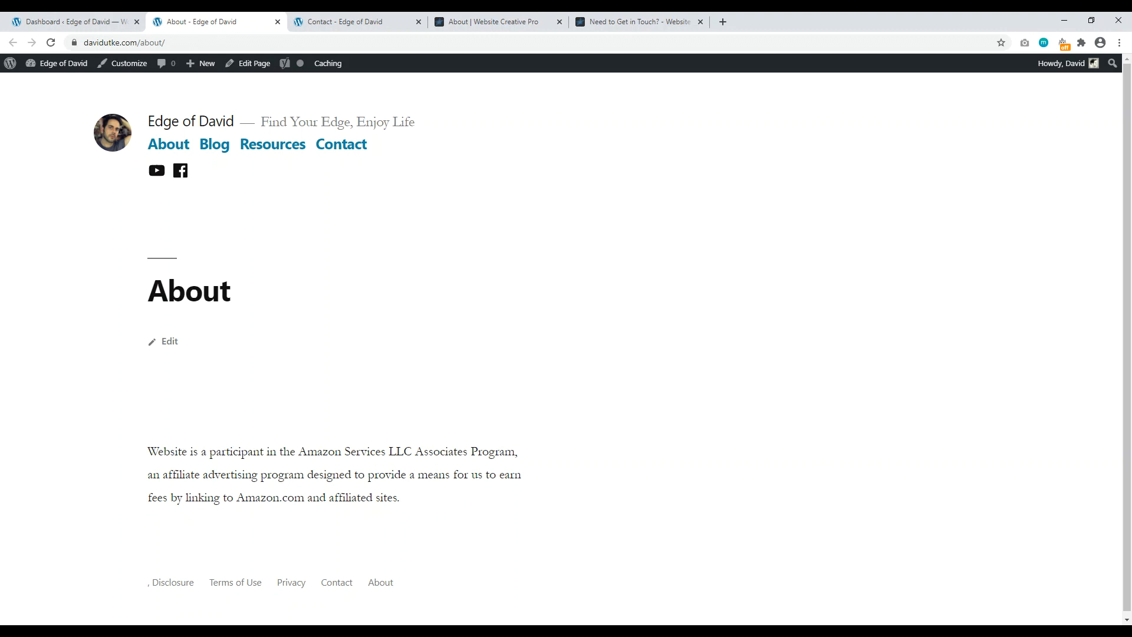
Step: Compare the site's Contact page with the reference contact page, highlighting its intro text and form heading
left_click(377, 21)
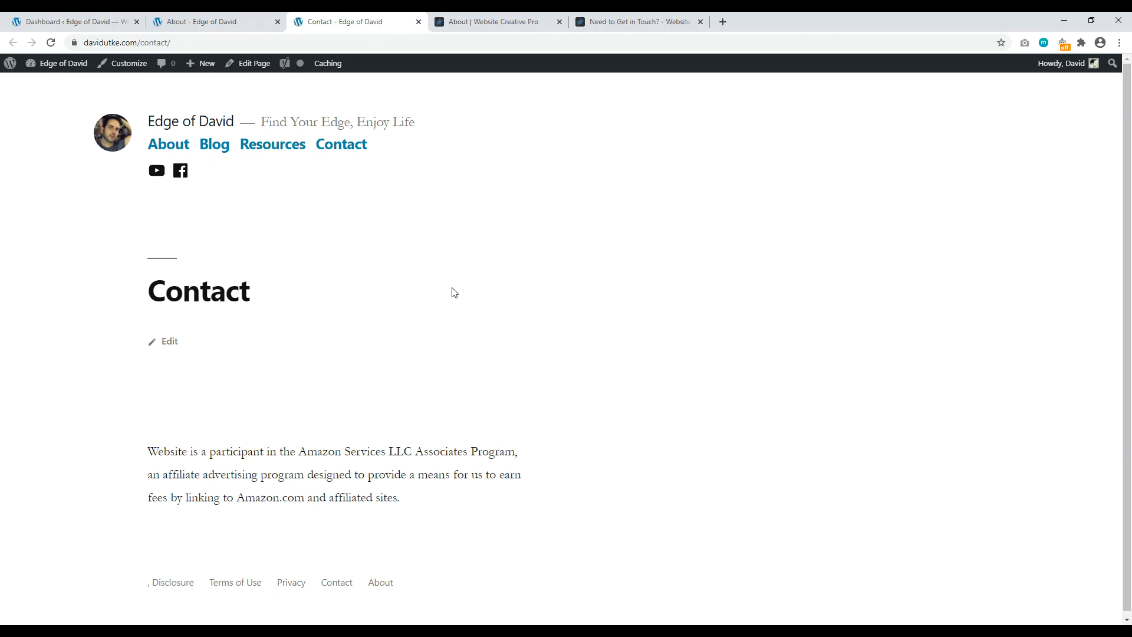
left_click(619, 22)
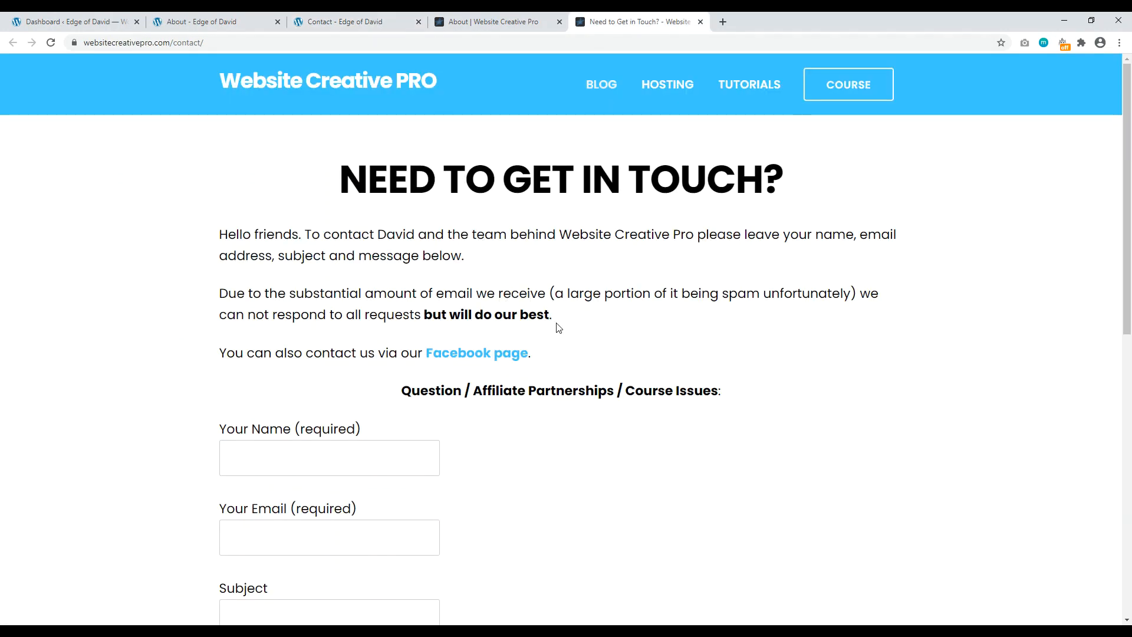
left_click_drag(566, 357, 193, 222)
left_click(193, 221)
left_click_drag(460, 234, 647, 235)
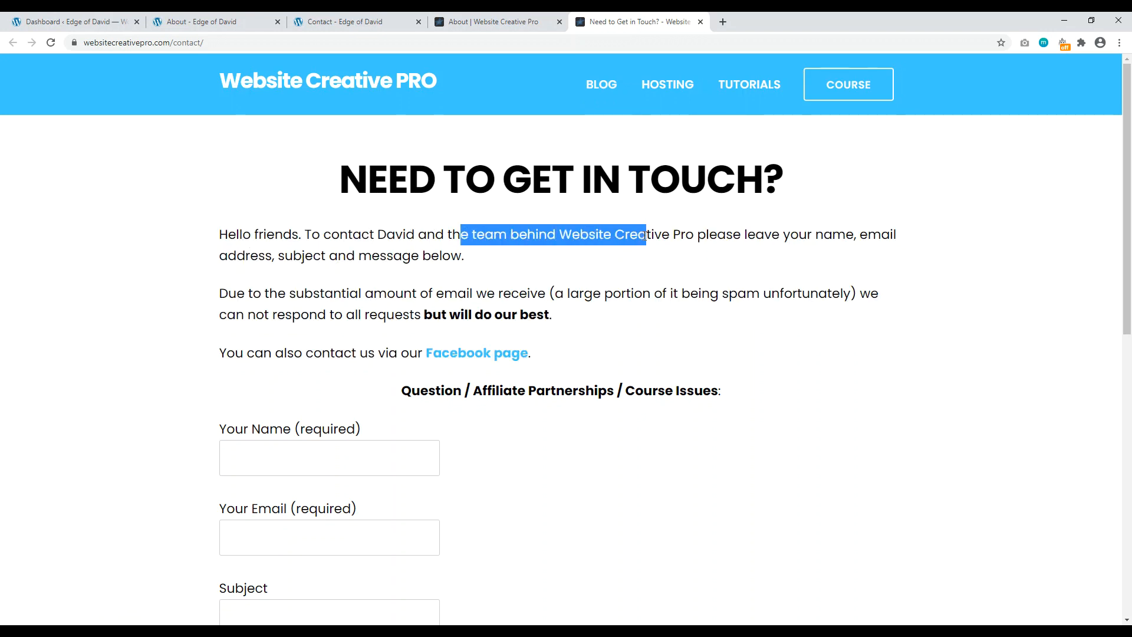
scroll(470, 389, "down", 2)
left_click_drag(365, 175, 461, 190)
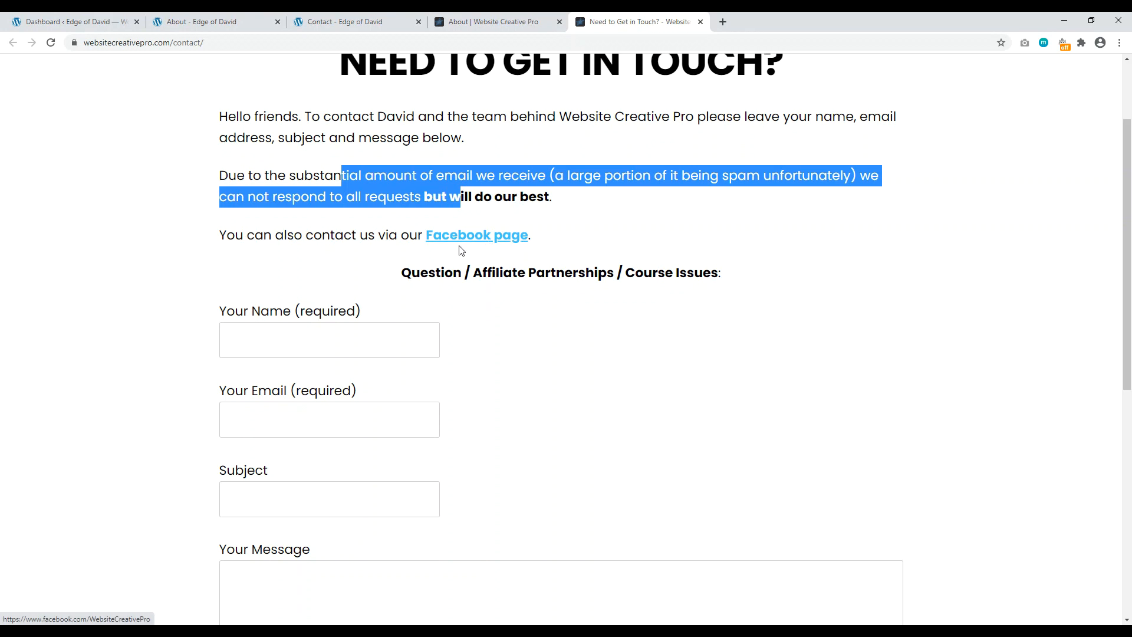
left_click_drag(397, 275, 673, 275)
Step: Recheck the reference form against the site's Contact page, then return to the WordPress admin dashboard
scroll(561, 255, "down", 7)
scroll(481, 329, "up", 6)
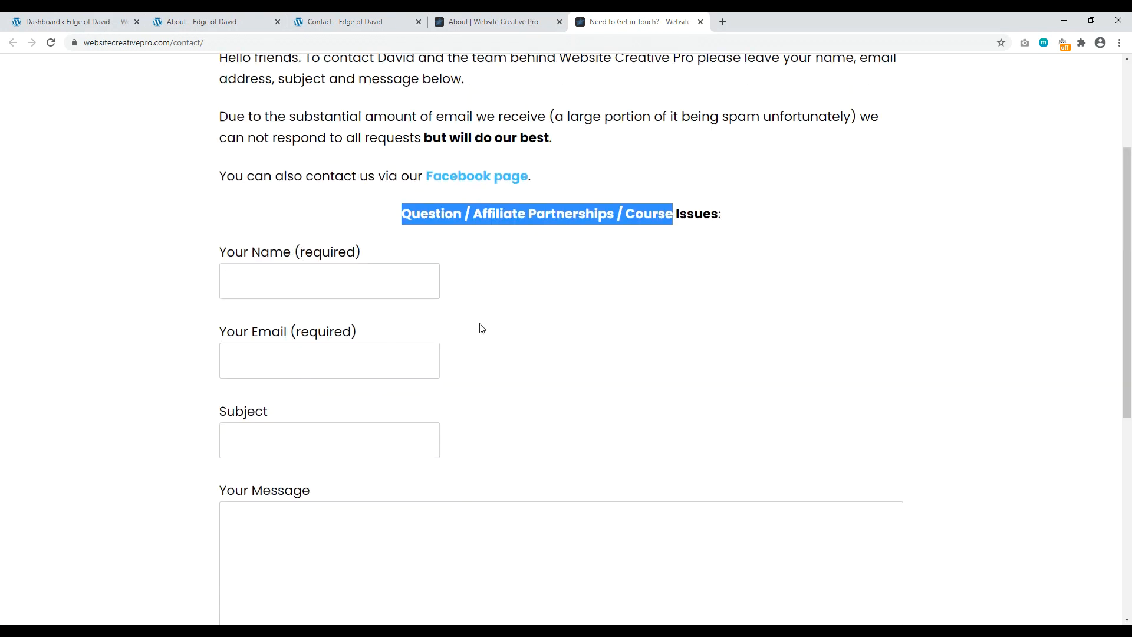
scroll(481, 328, "up", 3)
left_click(345, 21)
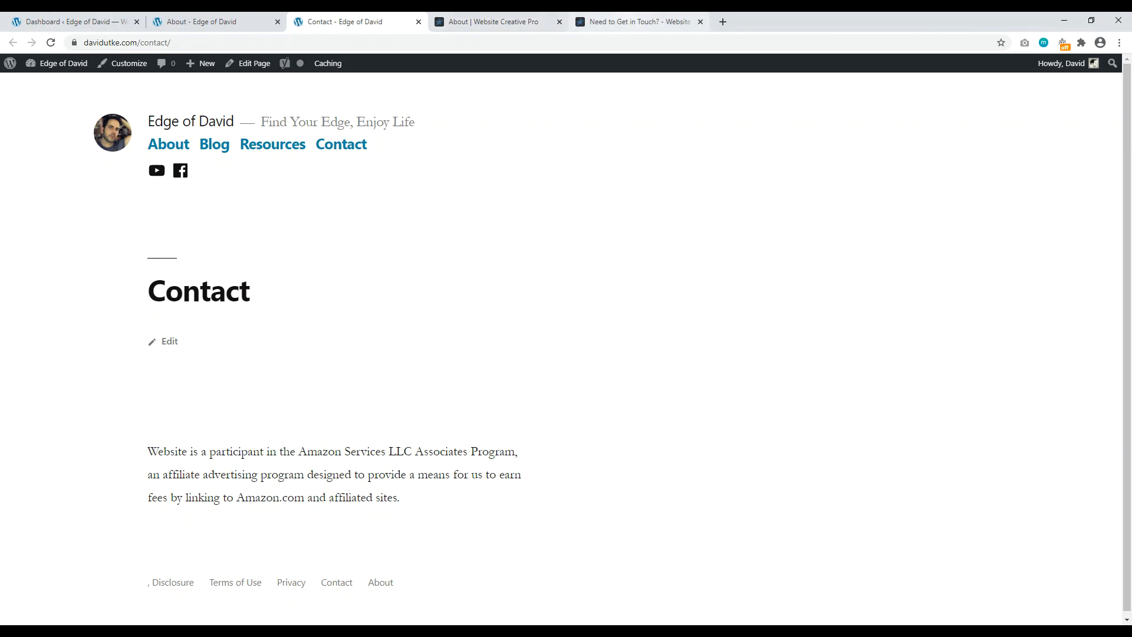
left_click(634, 21)
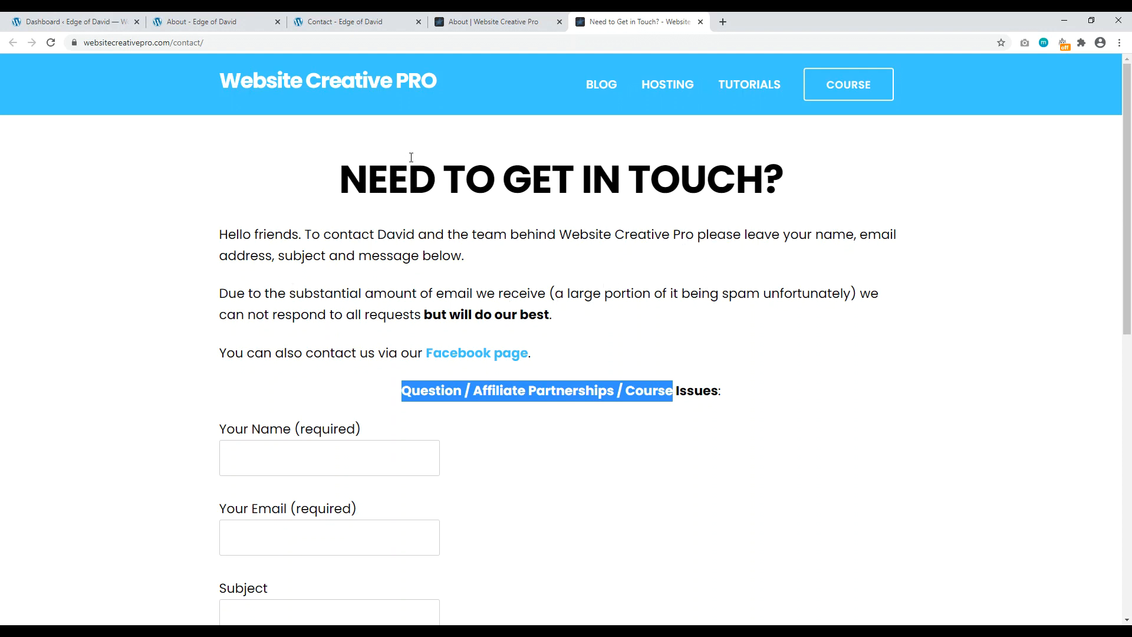
scroll(418, 372, "down", 4)
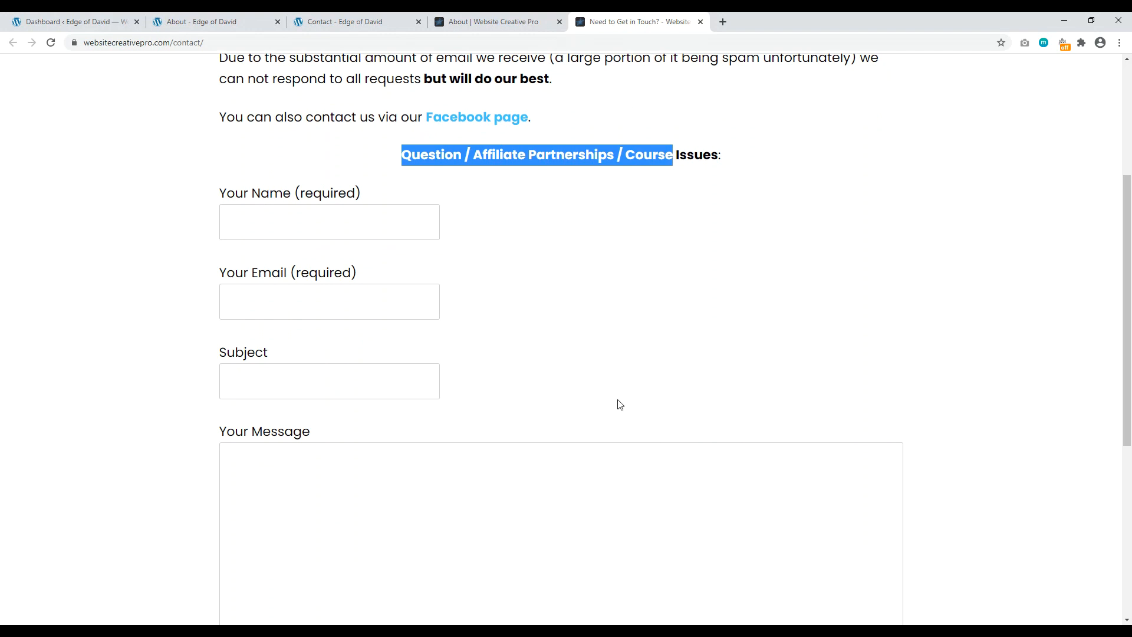
left_click(347, 21)
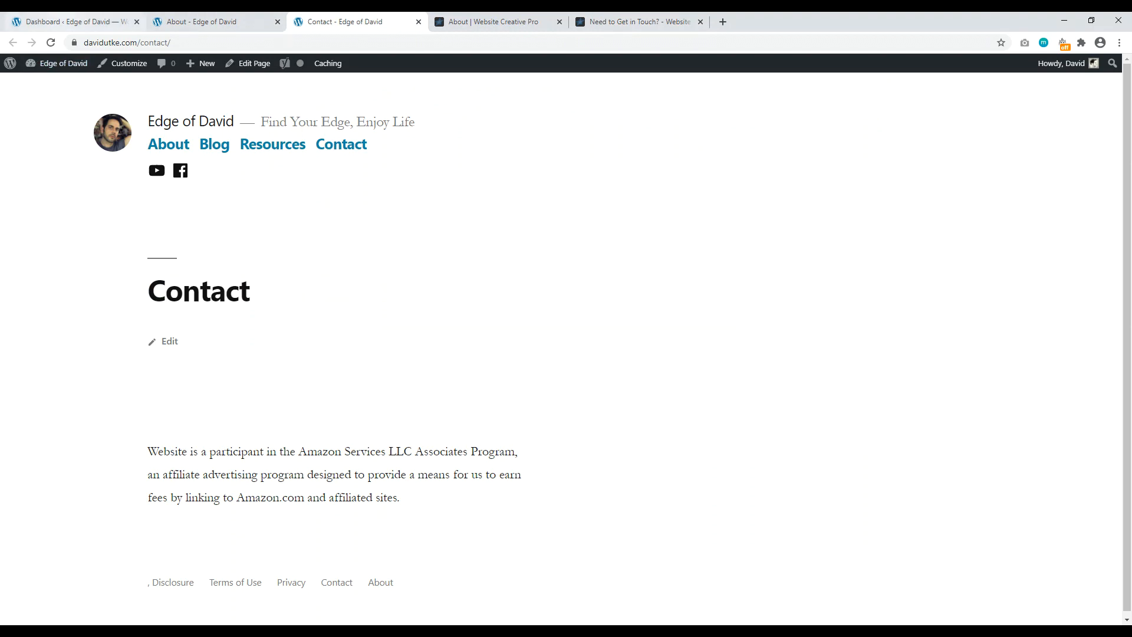
left_click(64, 21)
Step: Find WPForms by searching 'wp forms', install and activate it, and begin the first form
mouse_move(42, 287)
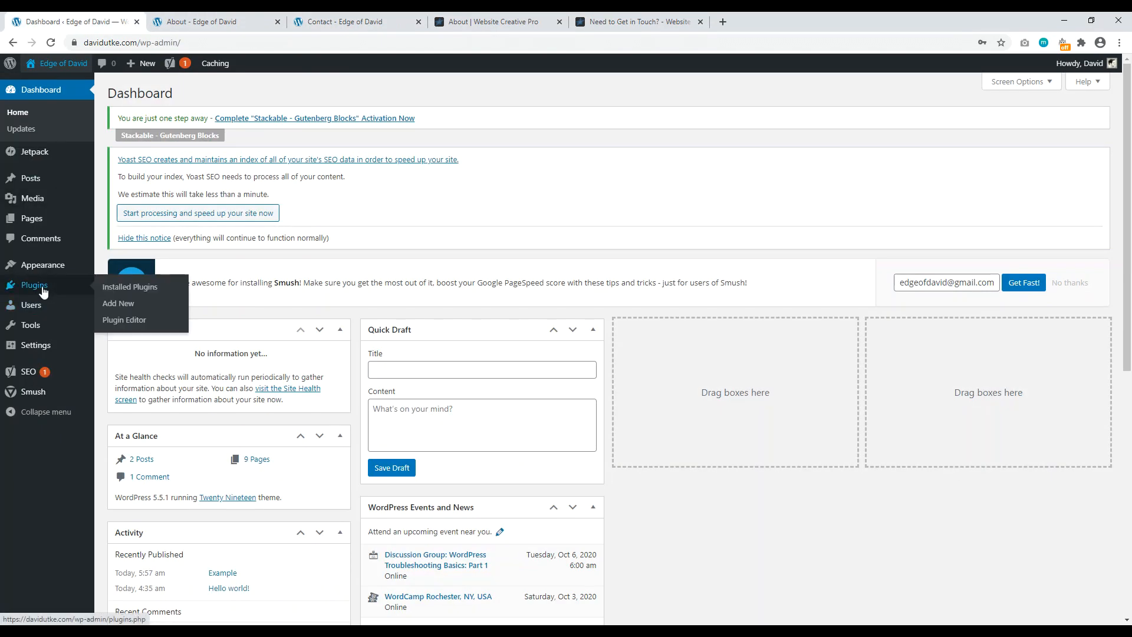
left_click(123, 304)
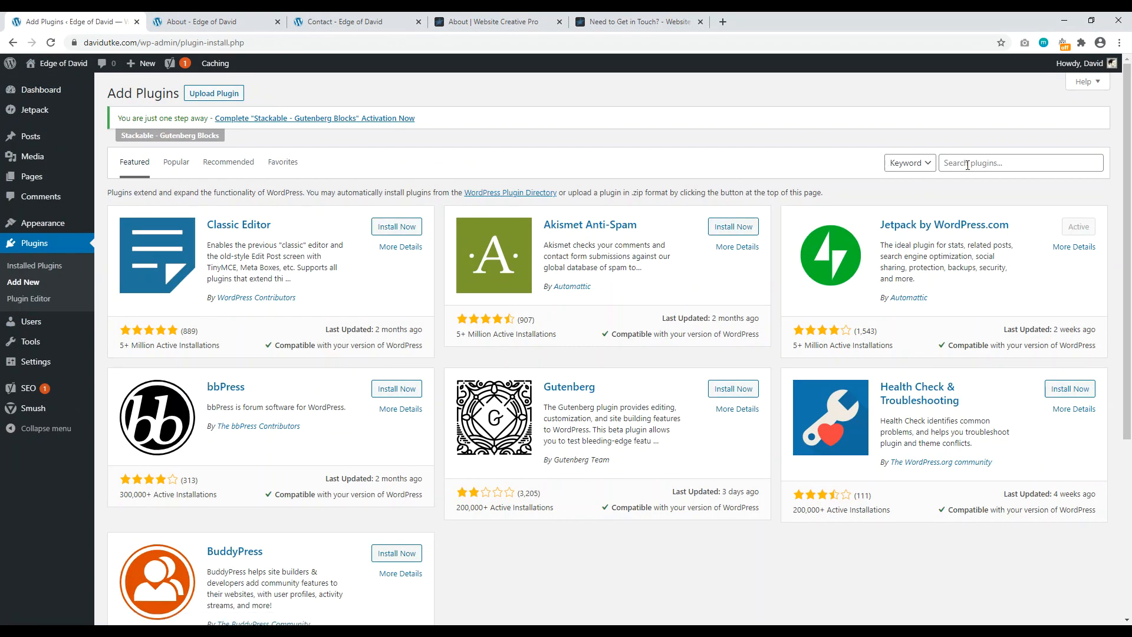
left_click(969, 163)
type("wp forms")
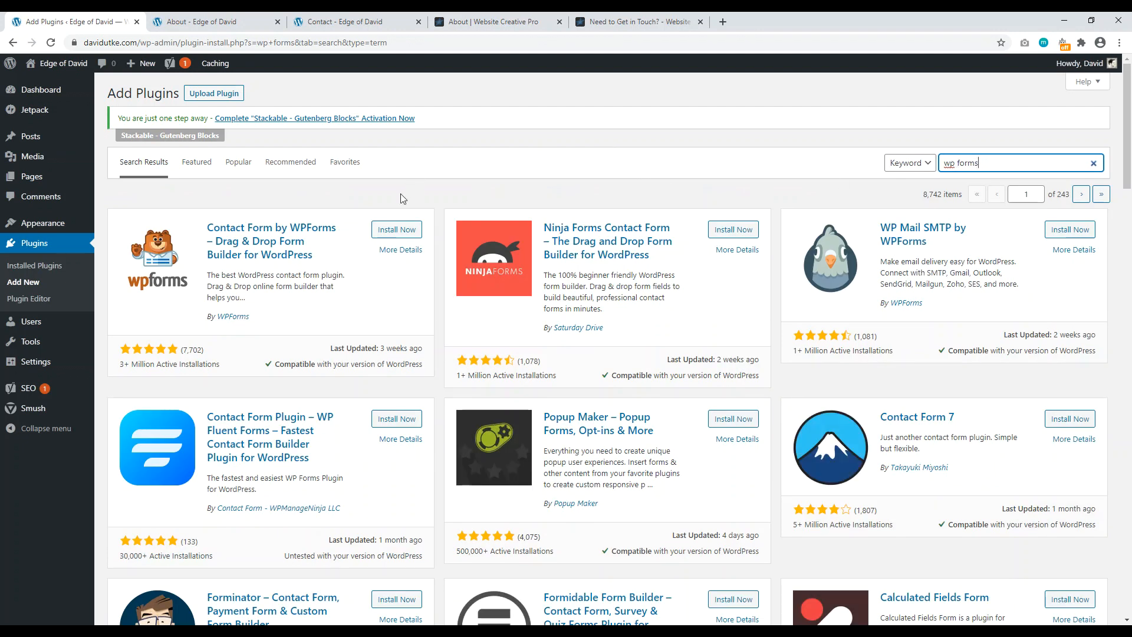
left_click(399, 232)
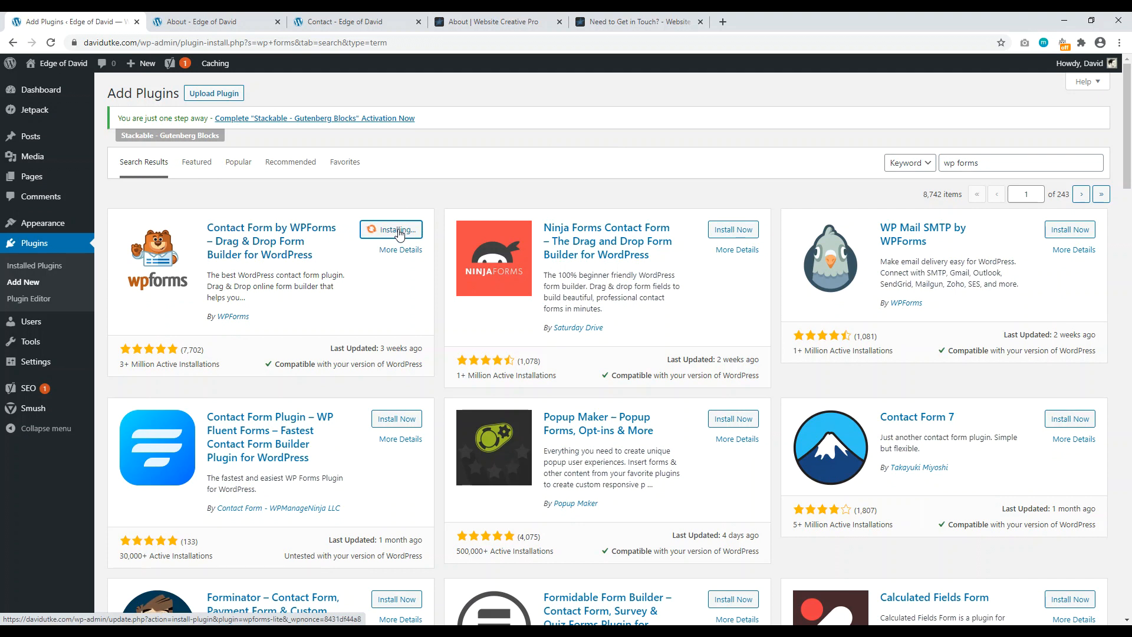
left_click(400, 233)
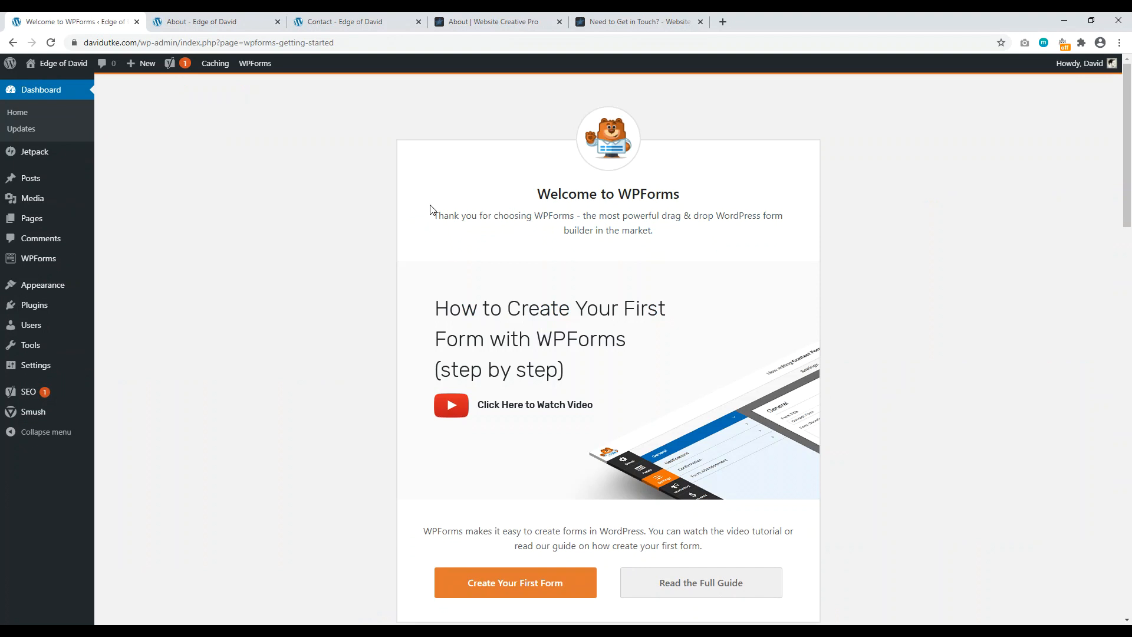
scroll(346, 196, "down", 2)
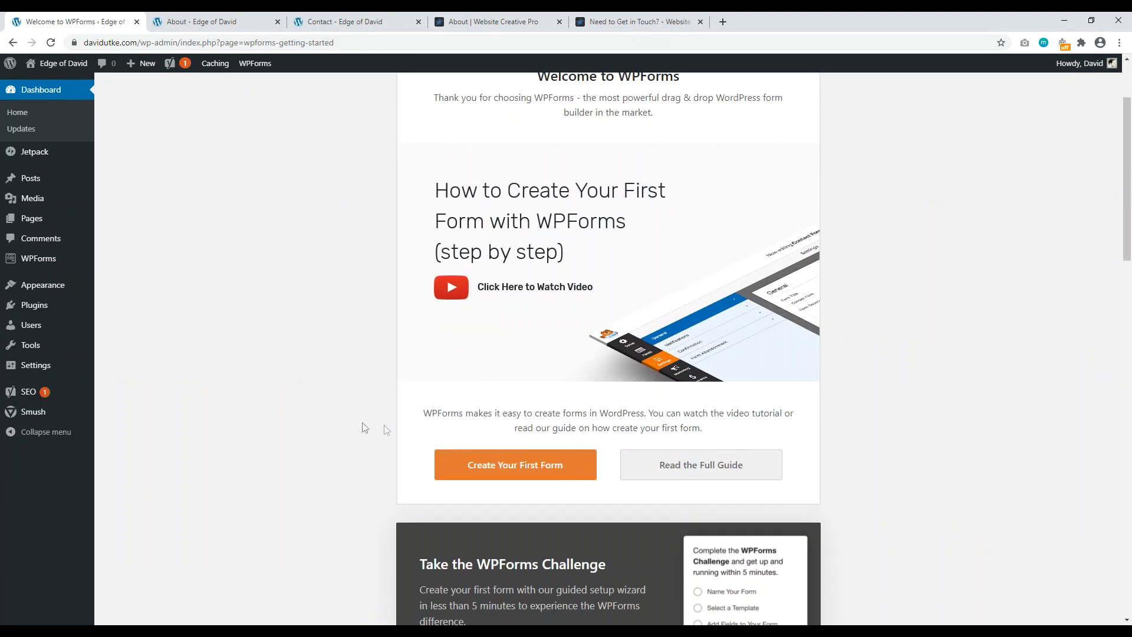
left_click(513, 470)
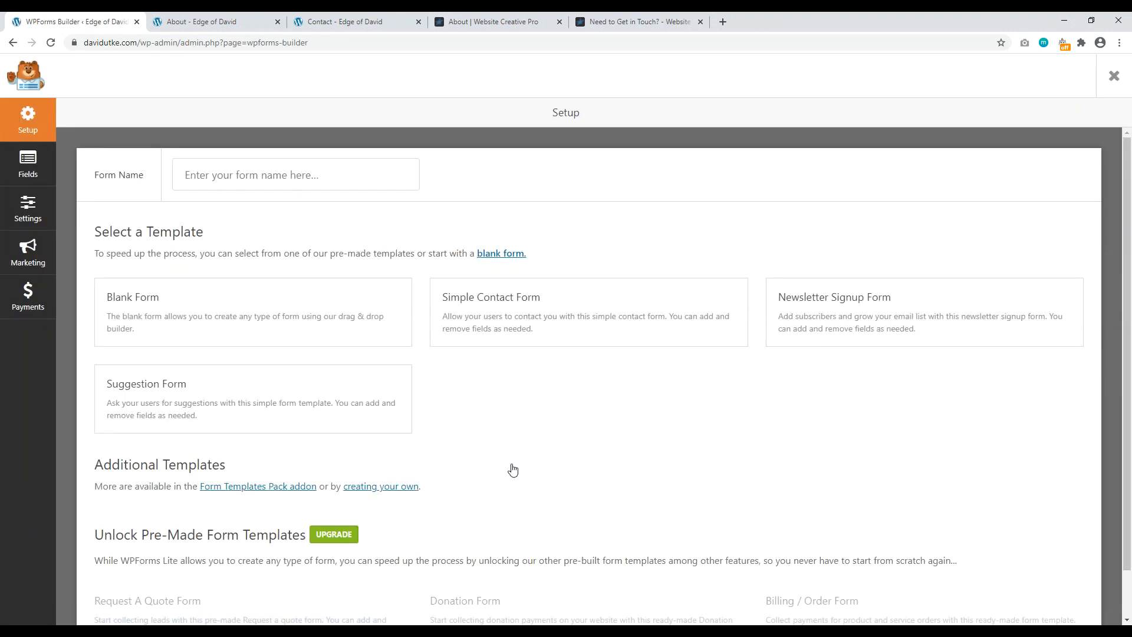
Step: Create a form from the Simple Contact Form template and set its Name field format to Simple
mouse_move(578, 286)
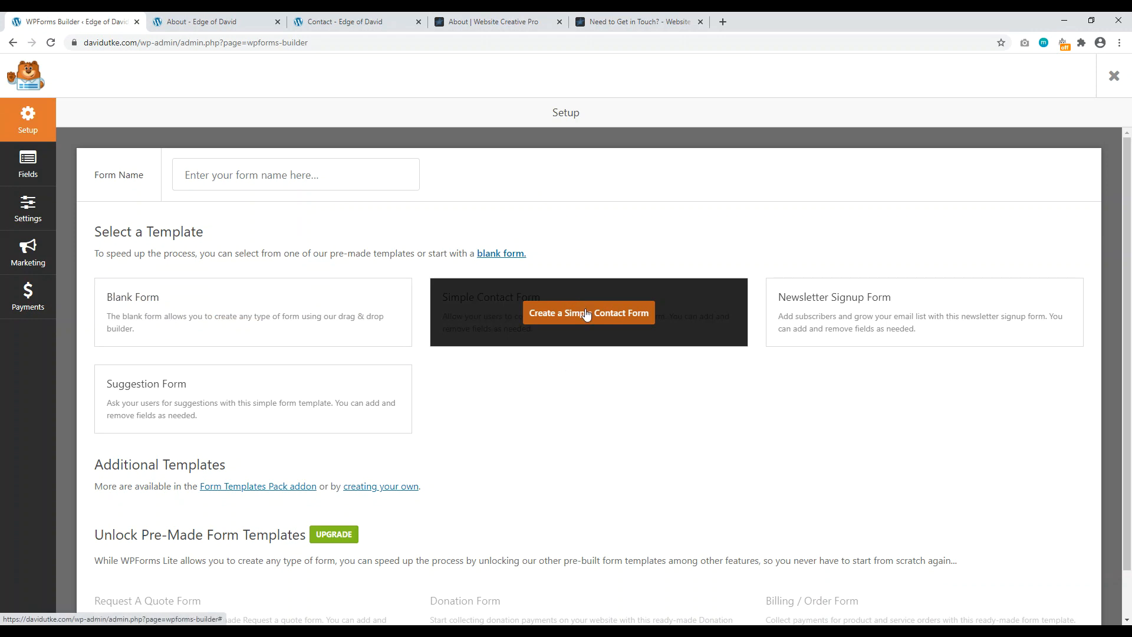
left_click(586, 314)
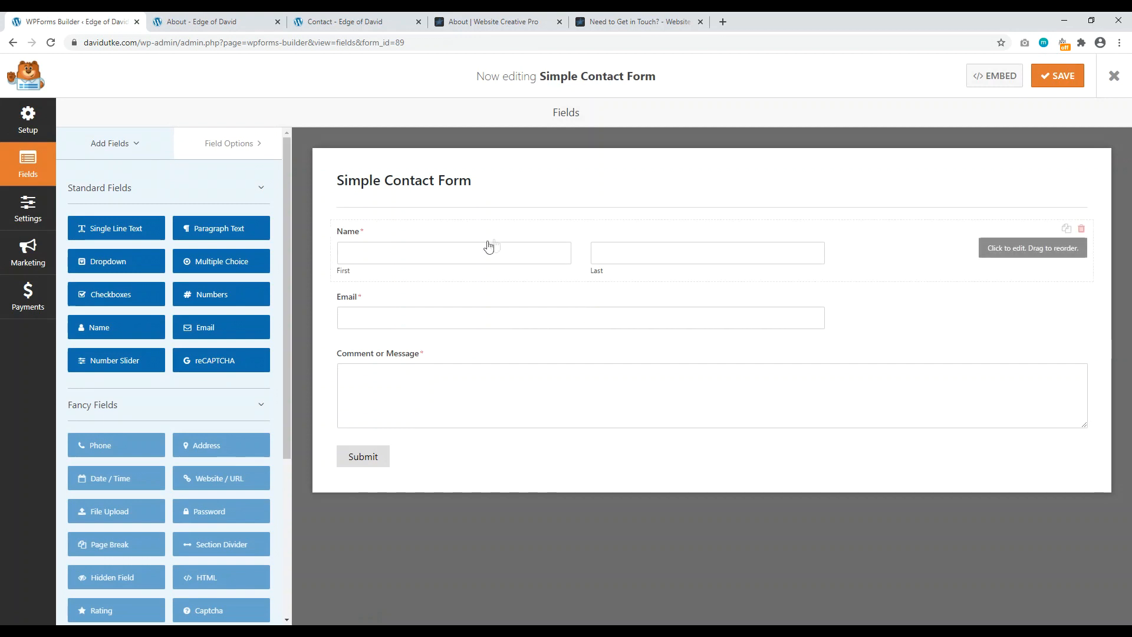
left_click(862, 241)
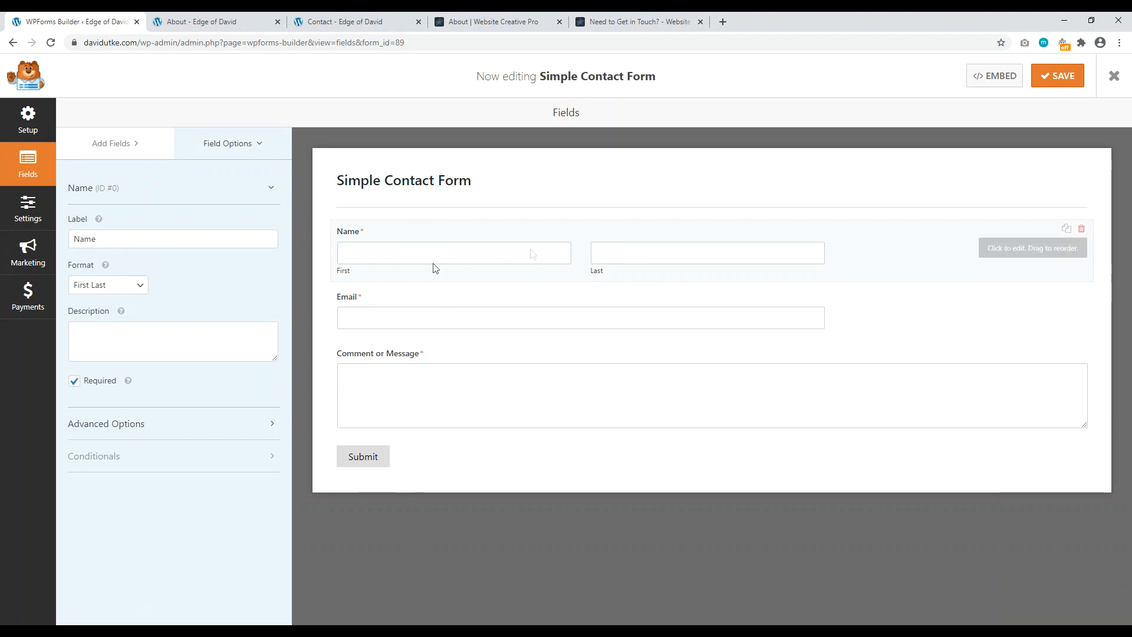
left_click(131, 286)
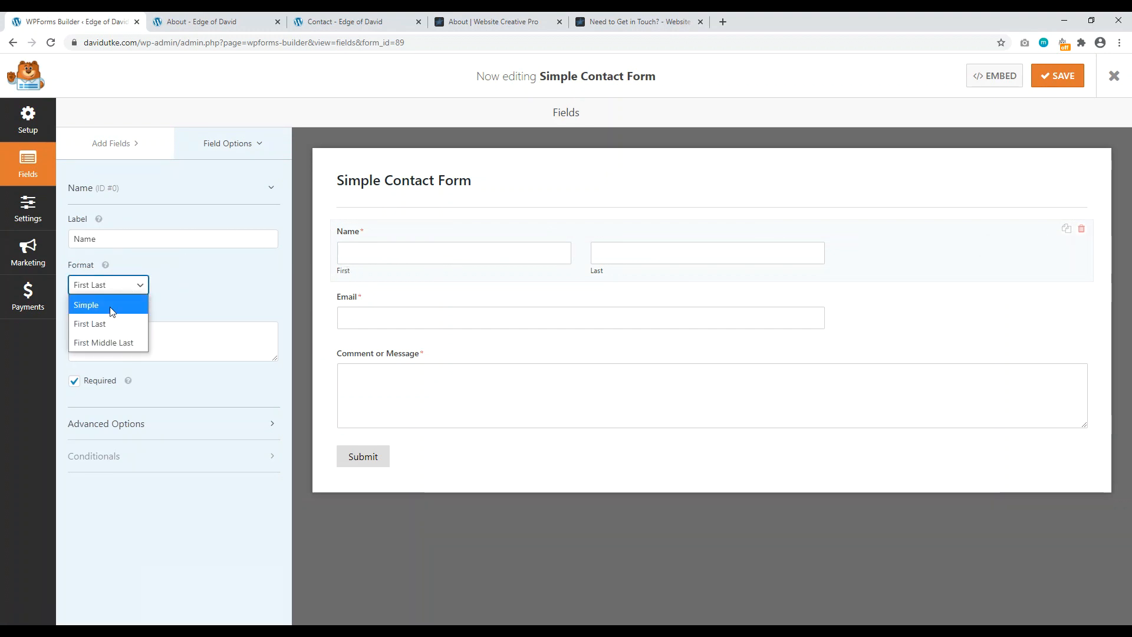
left_click(115, 307)
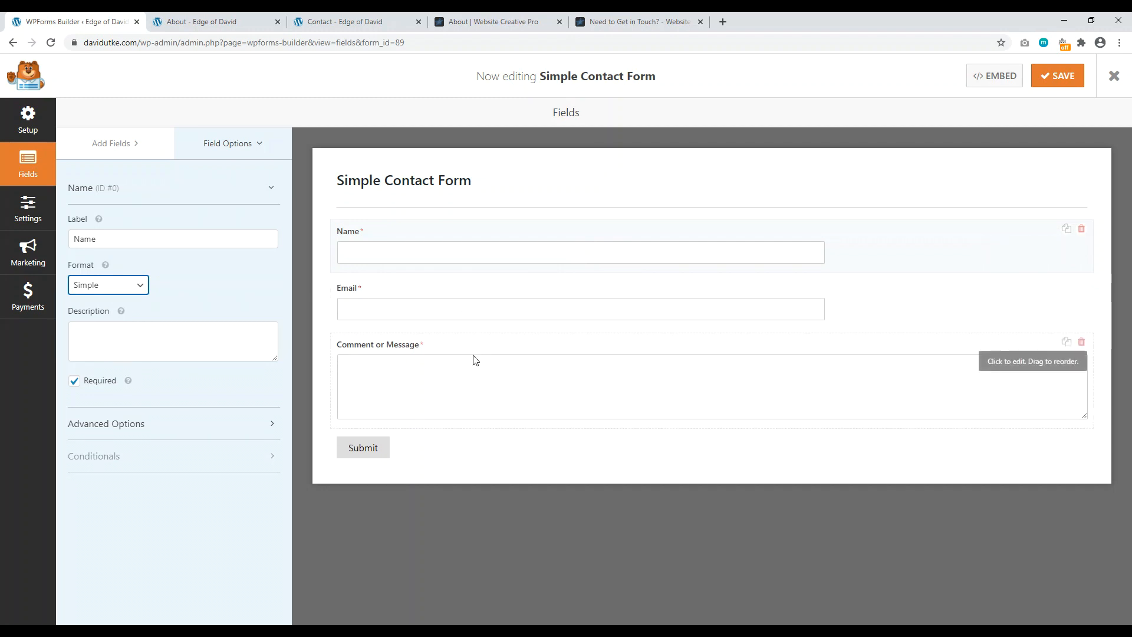
Step: Expand the Name field's advanced options and bring up the form's settings
left_click(249, 425)
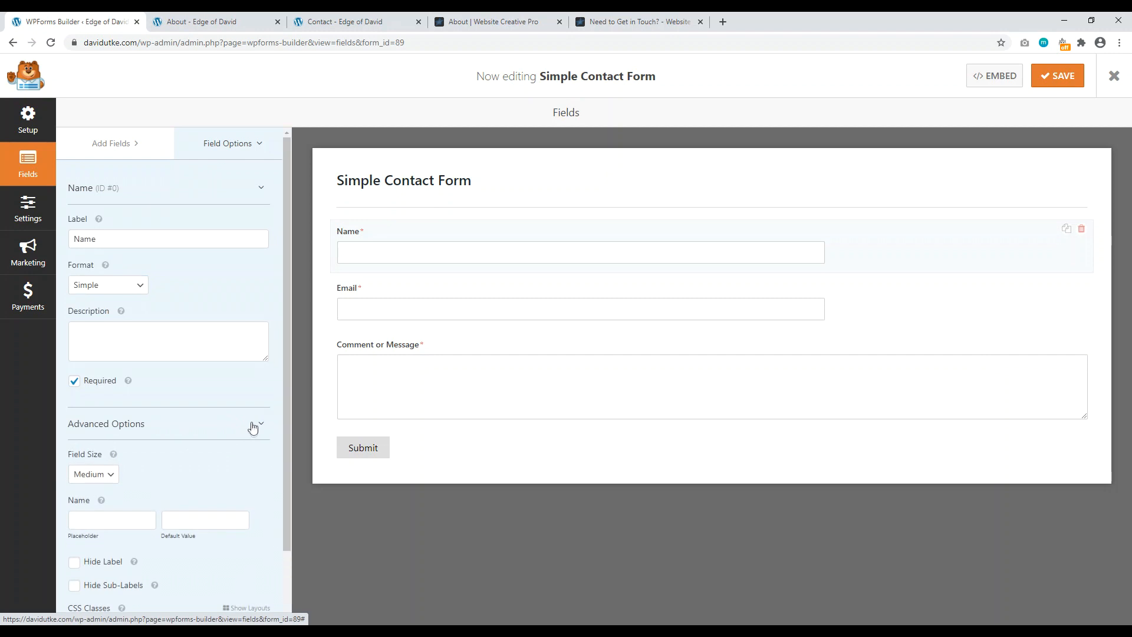
scroll(196, 439, "down", 1)
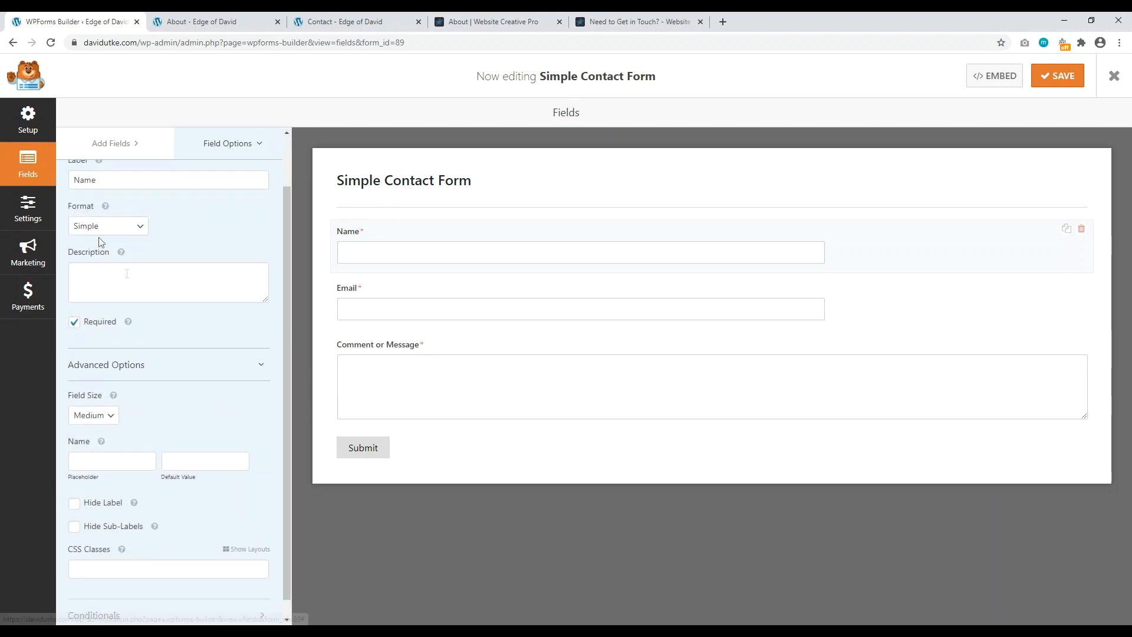
left_click(26, 209)
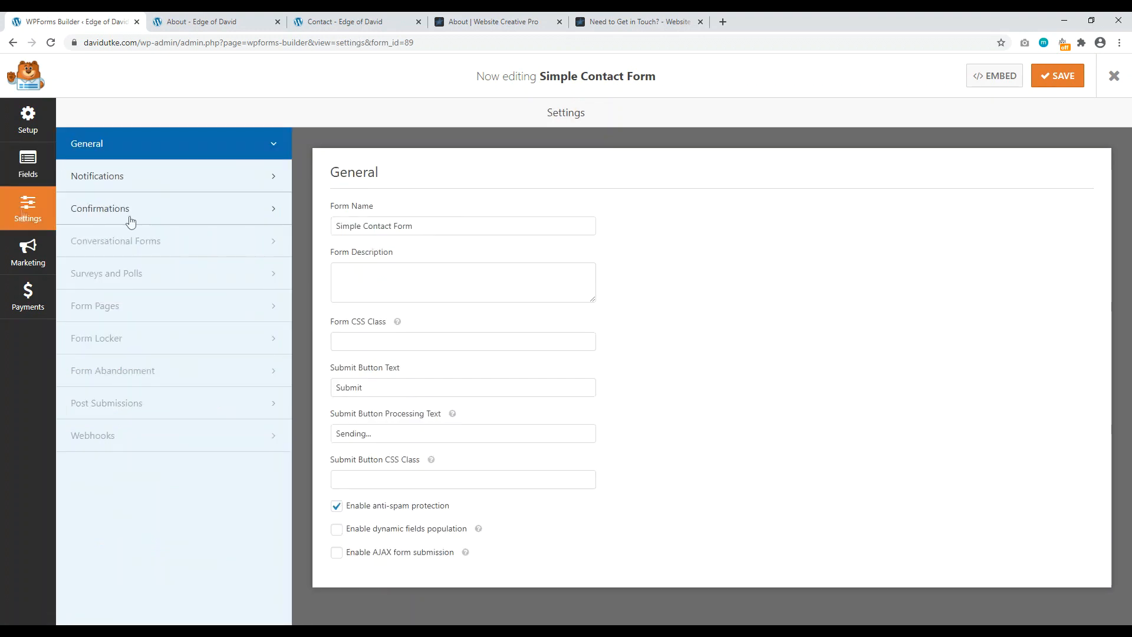
Step: Review the form's email notification settings, then save the Simple Contact Form
left_click(192, 178)
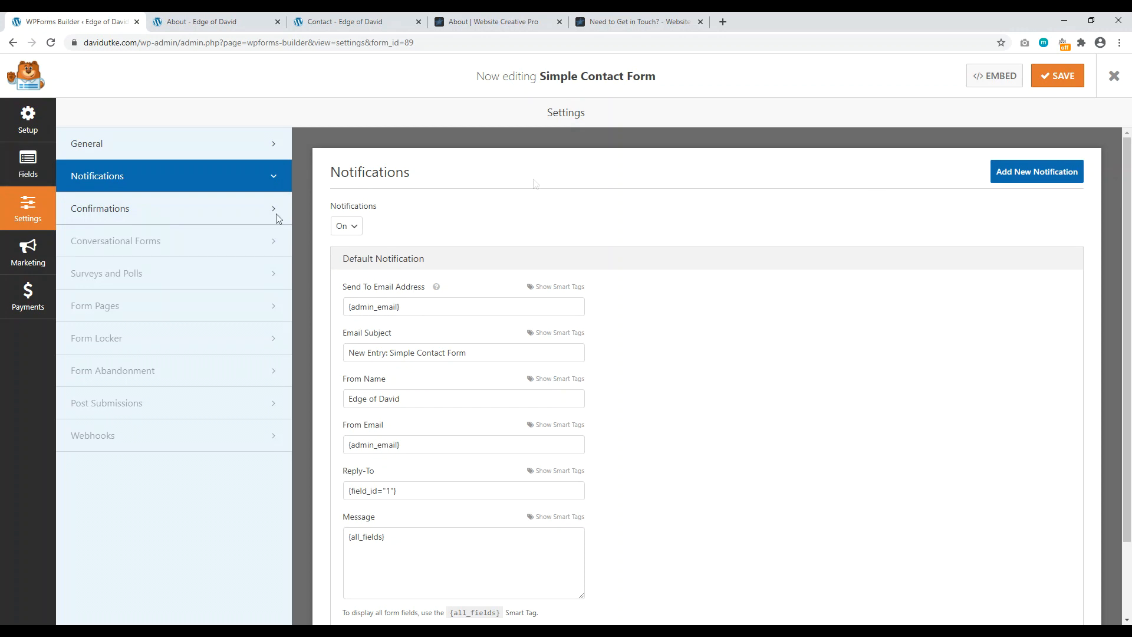
left_click(28, 165)
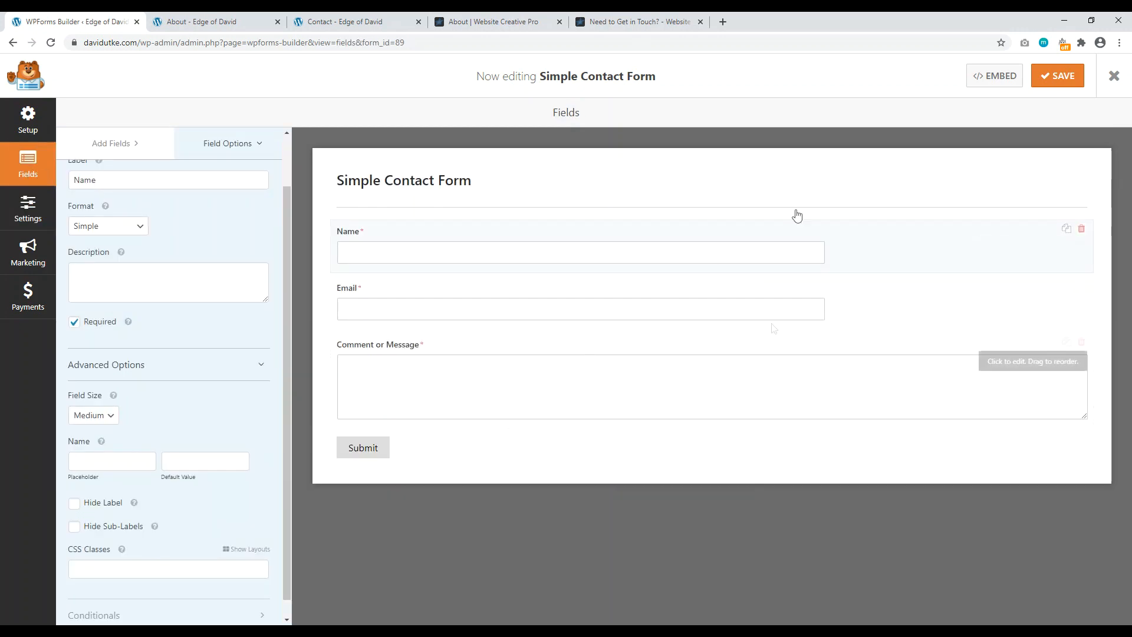
left_click(1050, 79)
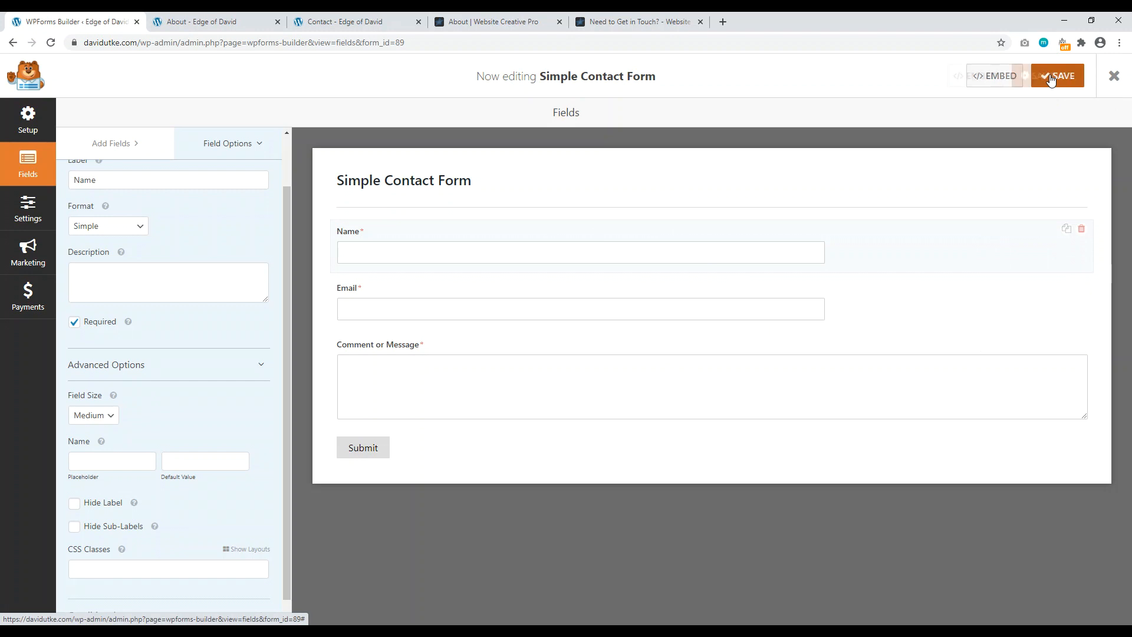
Step: Embed the form into the existing Contact page and open that page in the editor
left_click(986, 75)
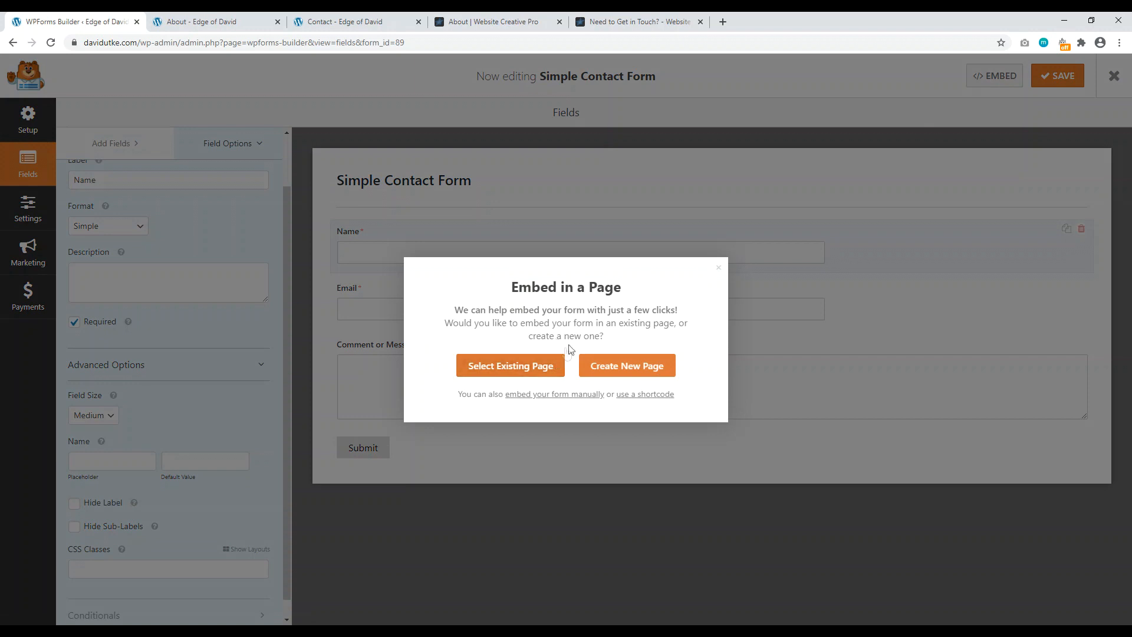
left_click(511, 366)
left_click(521, 354)
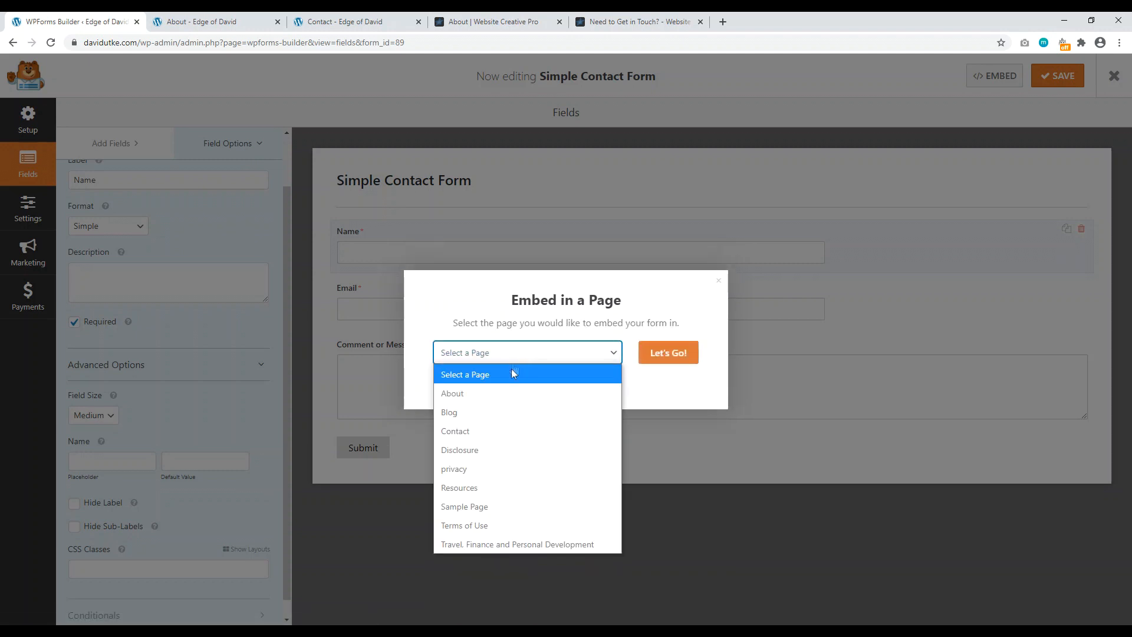
left_click(501, 428)
left_click(672, 354)
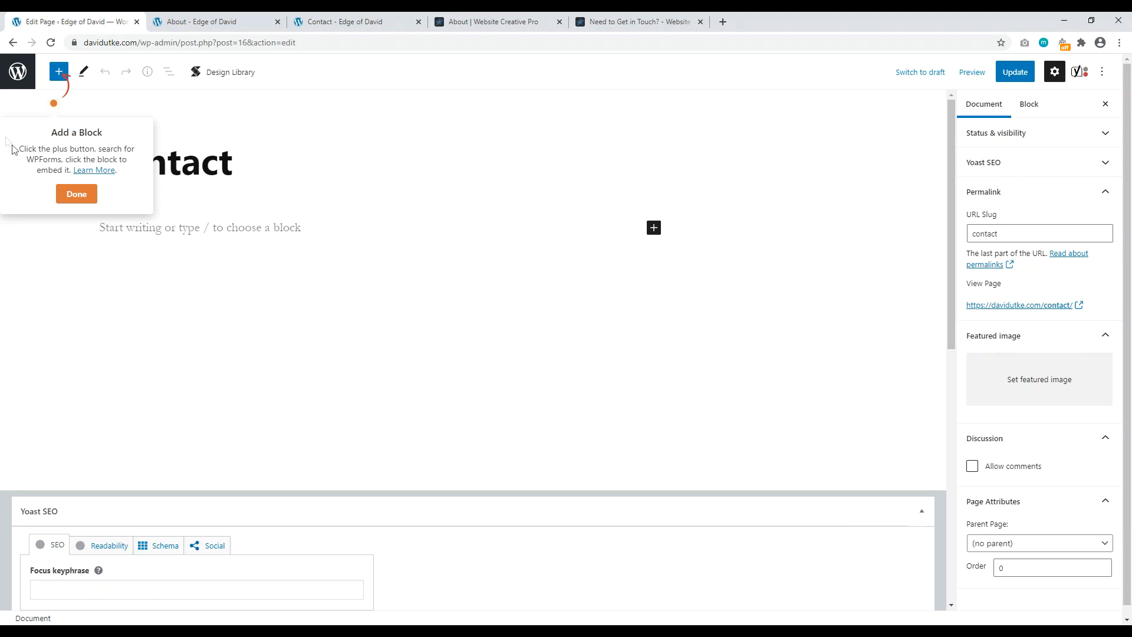
Step: Insert a WPForms block in the Contact page showing the Simple Contact Form
left_click(72, 200)
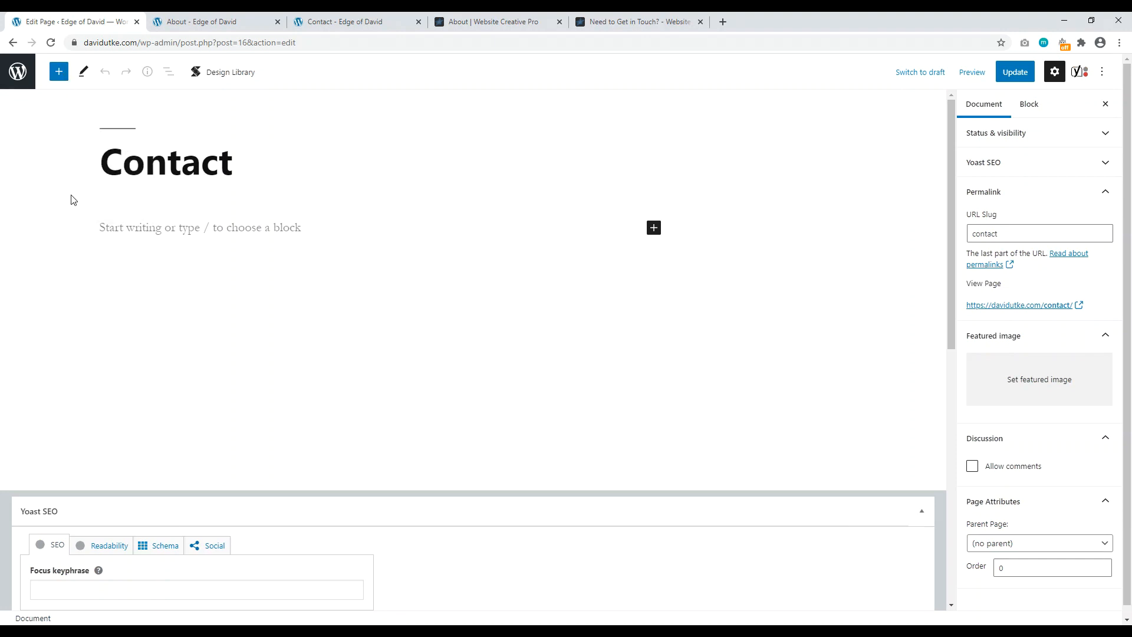
left_click(59, 72)
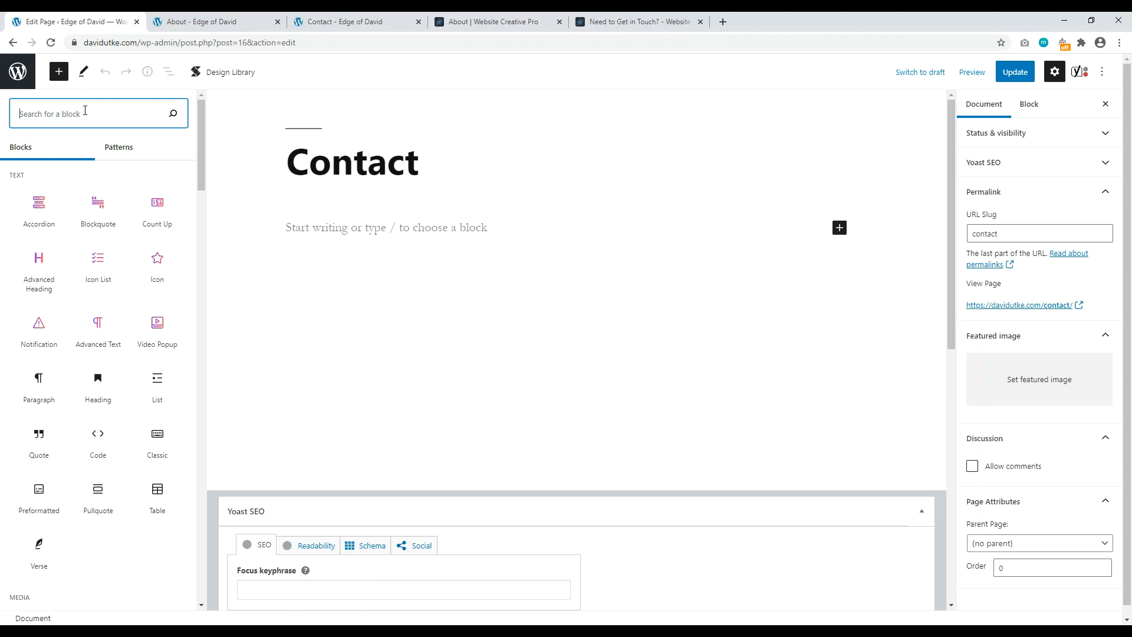
type("wp")
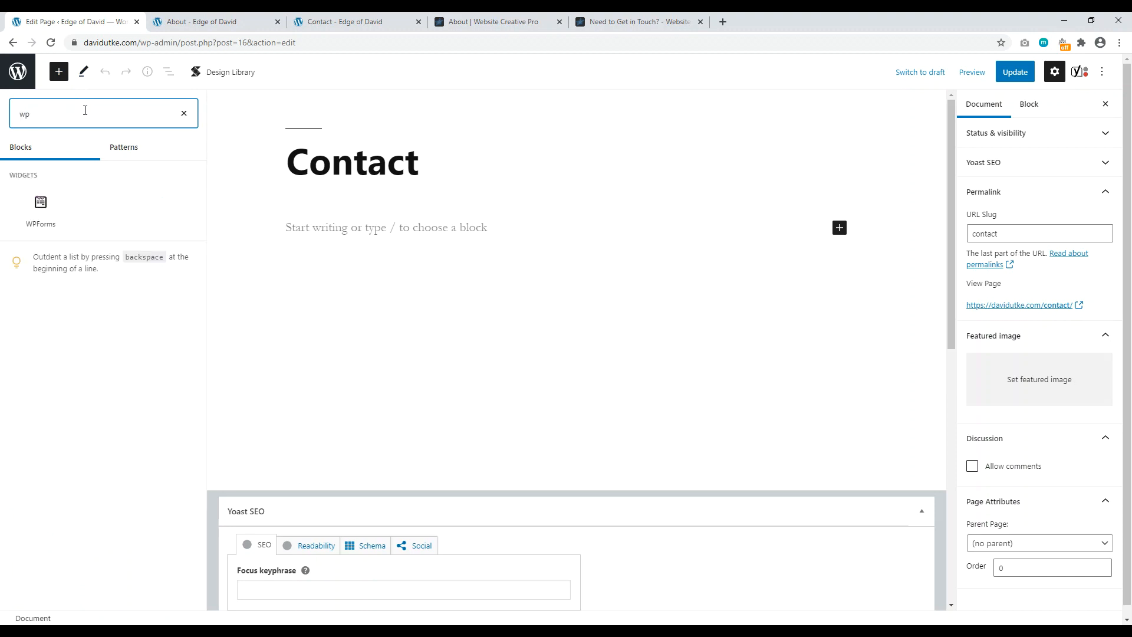
left_click(40, 209)
left_click(362, 333)
left_click(325, 370)
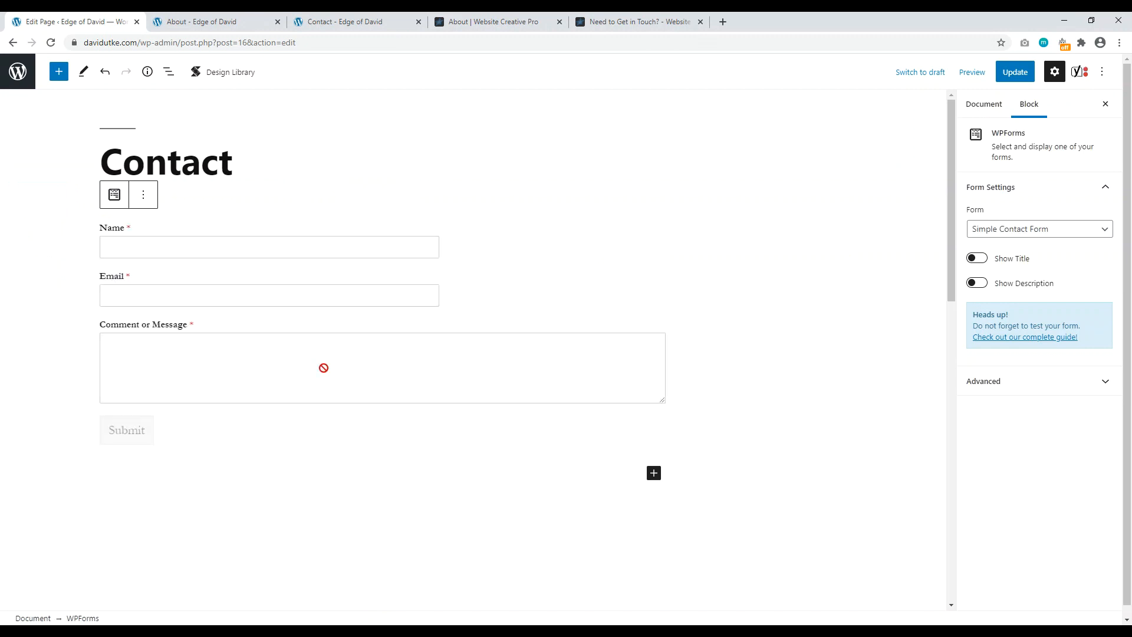
Step: Add the intro line 'Give context on how to contact you.', update the page, and reload it live
left_click(241, 171)
key("Return")
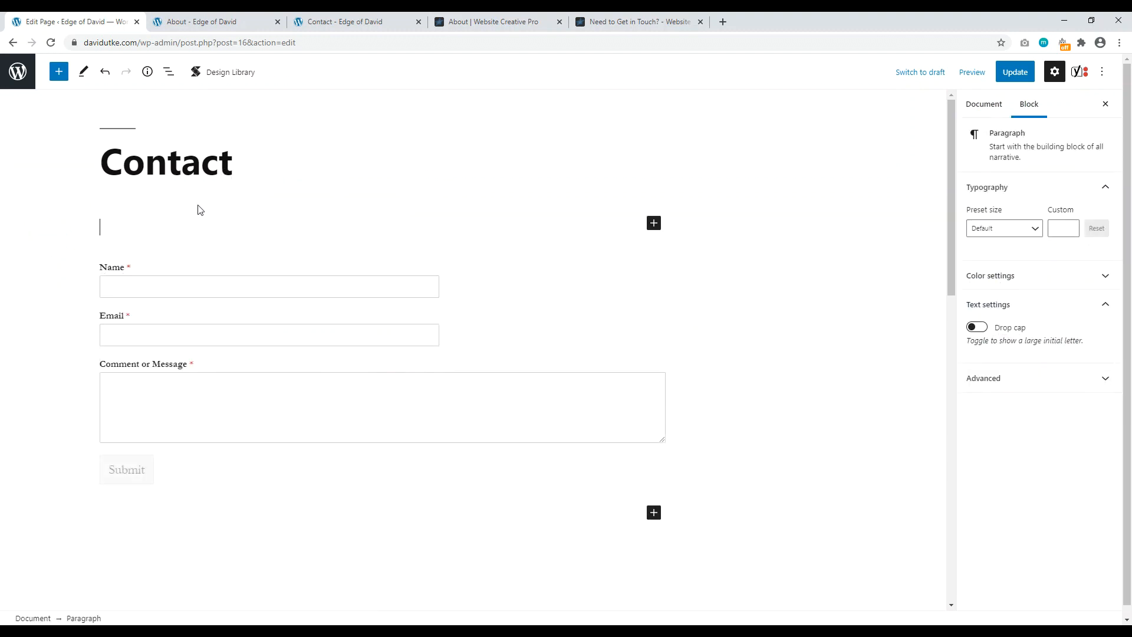
type("Give context on how to con")
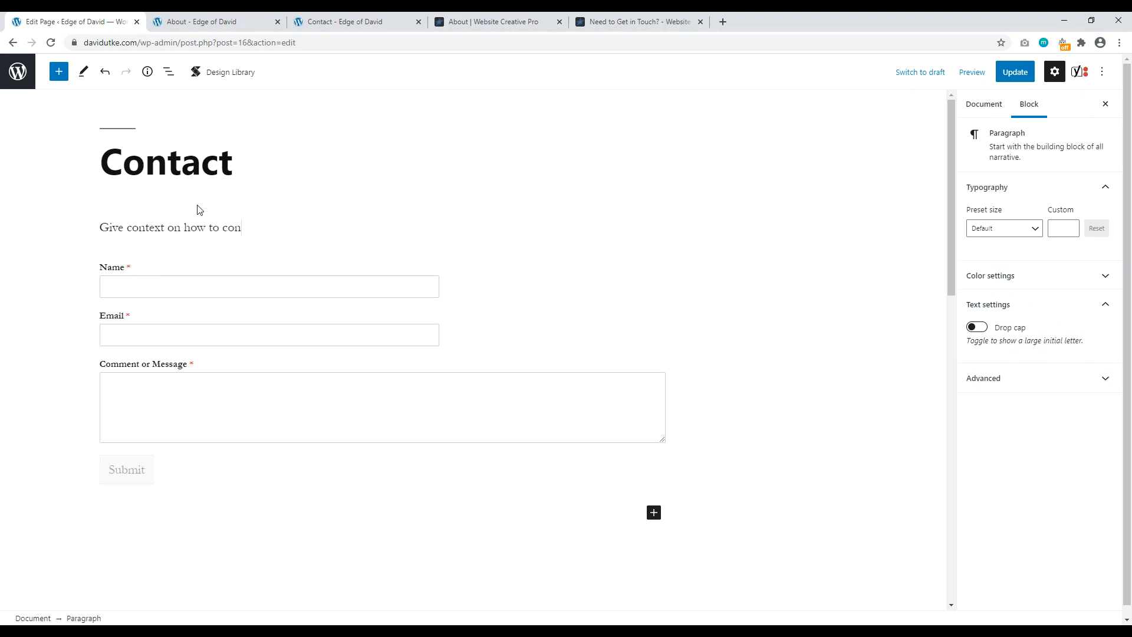
type("tact you.")
left_click(1015, 71)
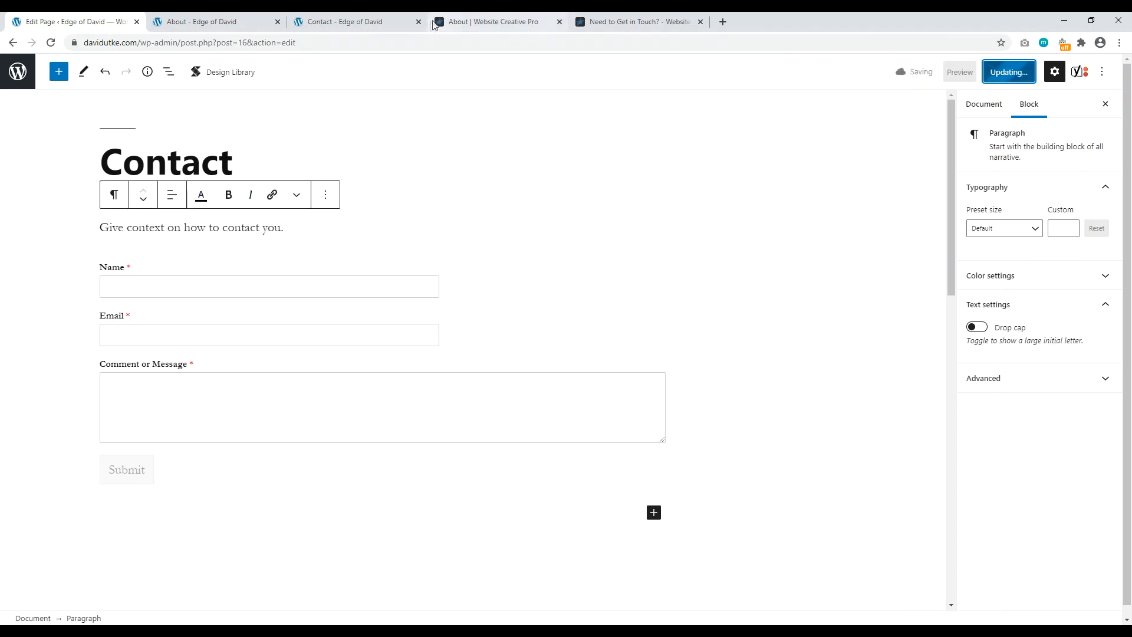
left_click(342, 21)
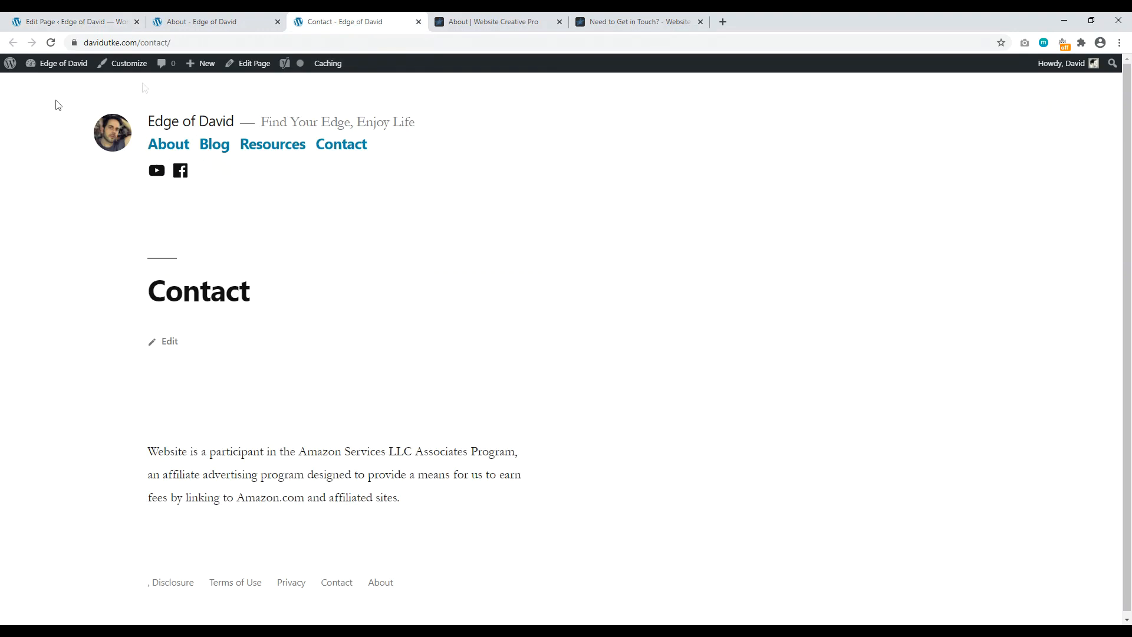
left_click(50, 43)
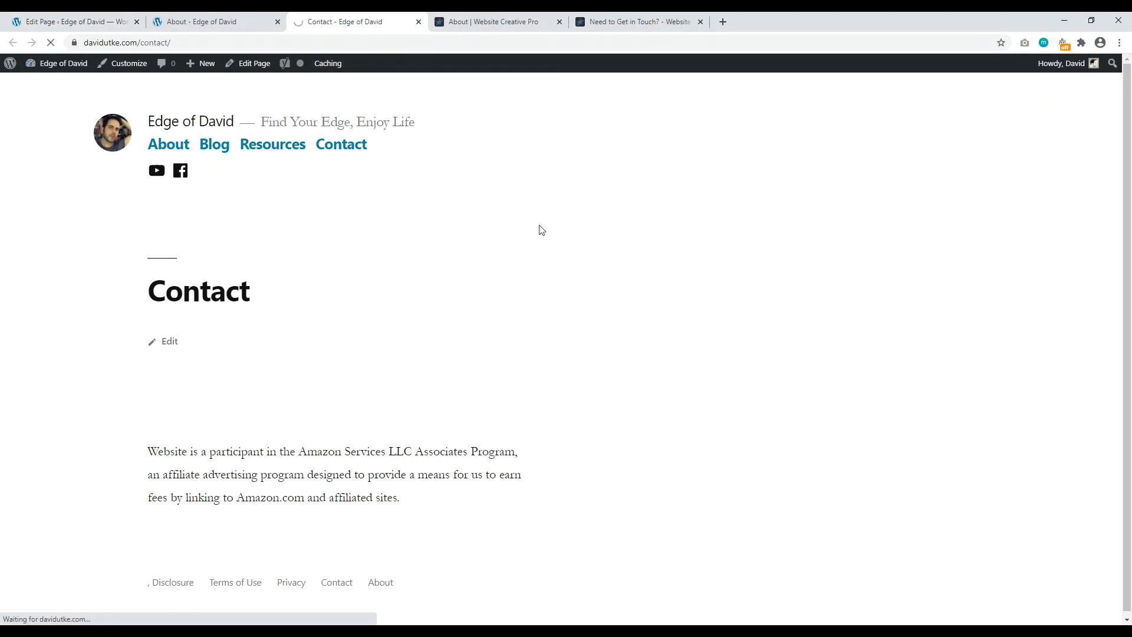
Step: Check the live Contact page's intro line and Name, Email, Message form, then view the About page
scroll(339, 326, "down", 3)
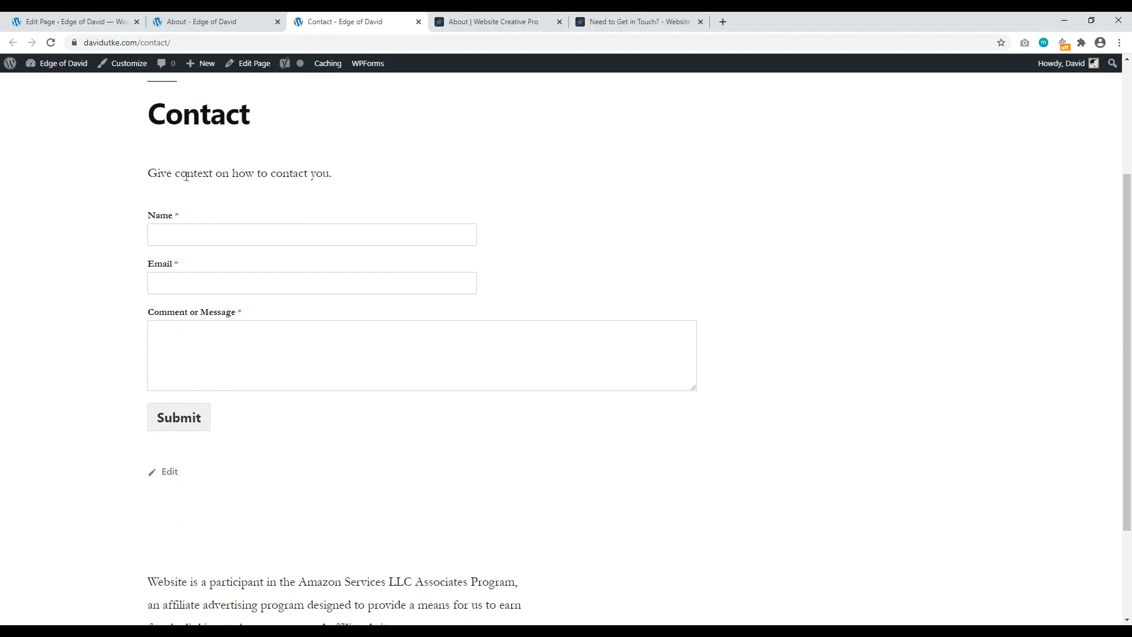
left_click_drag(181, 173, 323, 175)
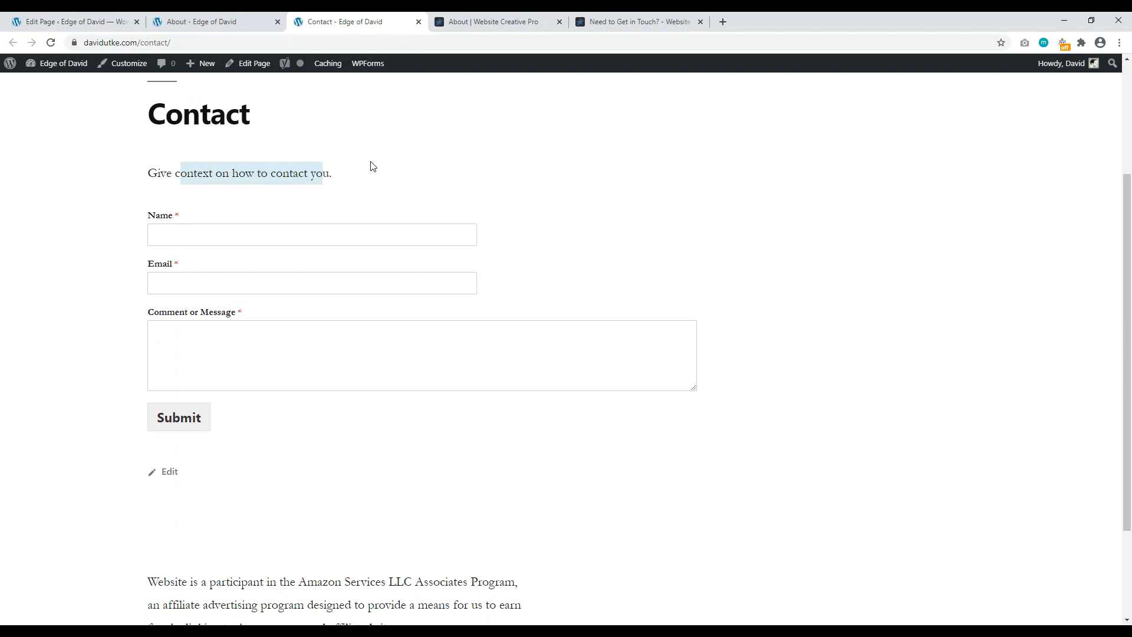
scroll(386, 177, "up", 3)
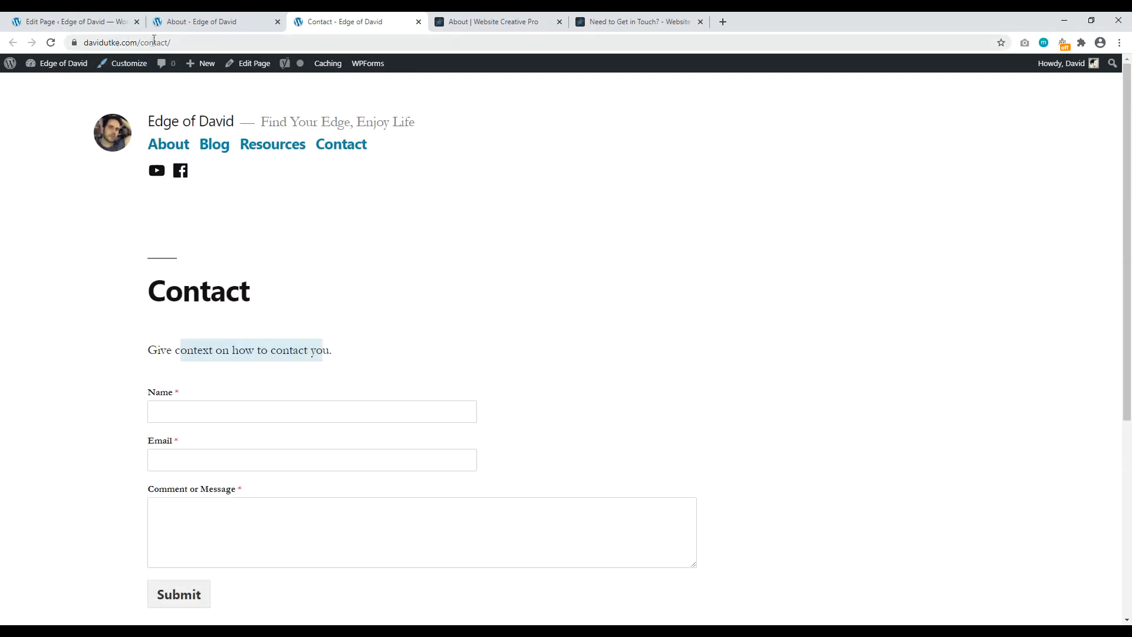
left_click(170, 25)
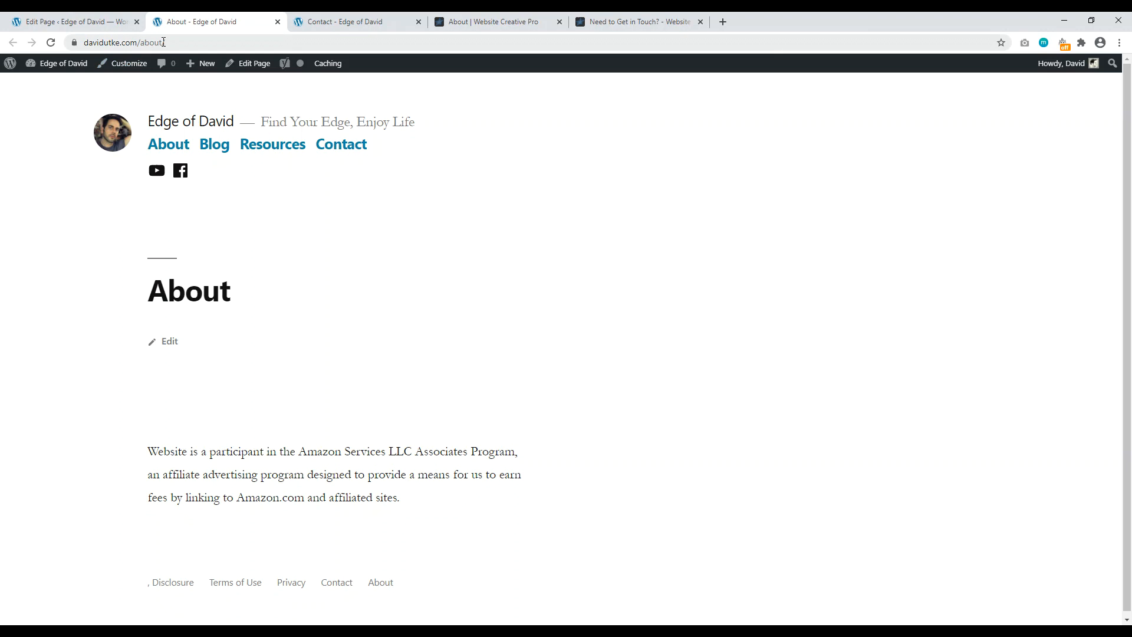
Step: Look over the live Contact page and homepage, then view the Website Creative PRO homepage
left_click(342, 21)
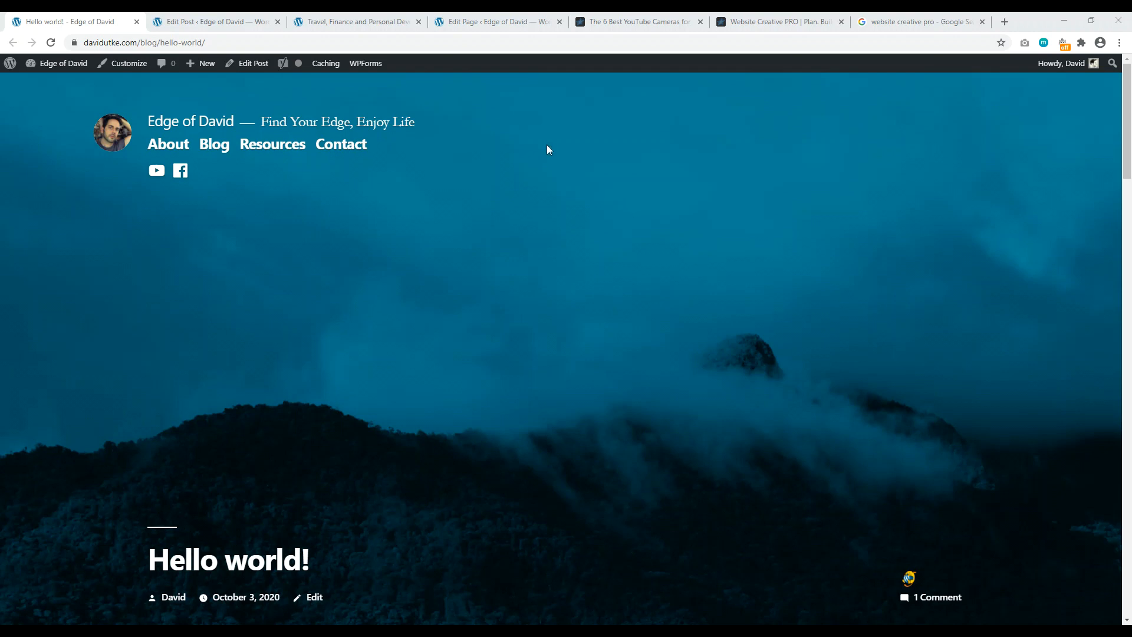
left_click(356, 21)
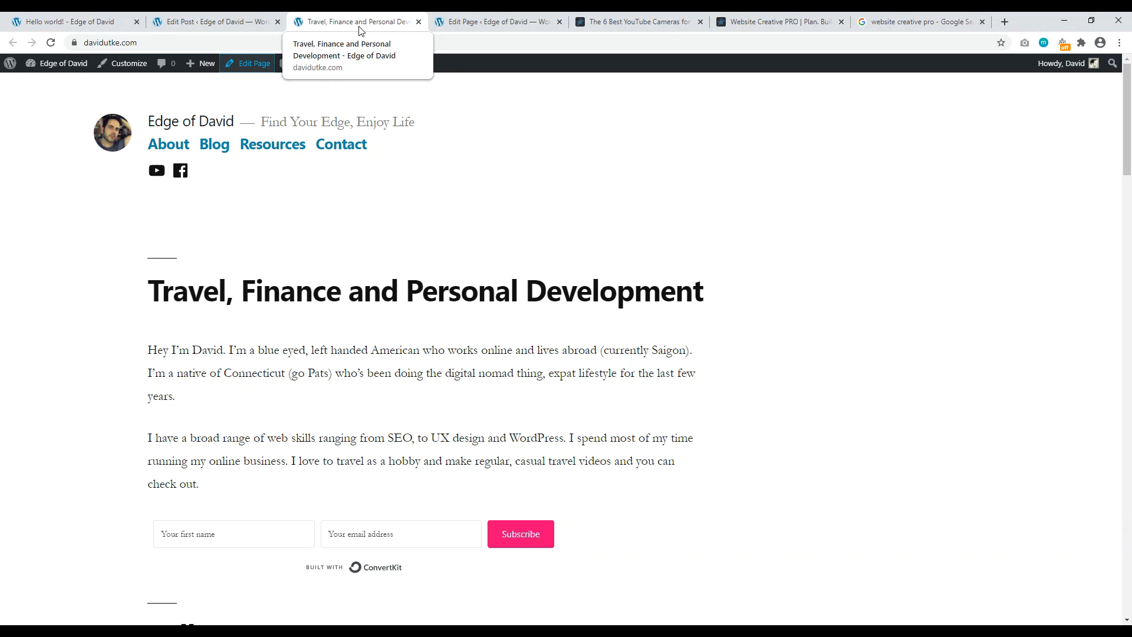
left_click(779, 21)
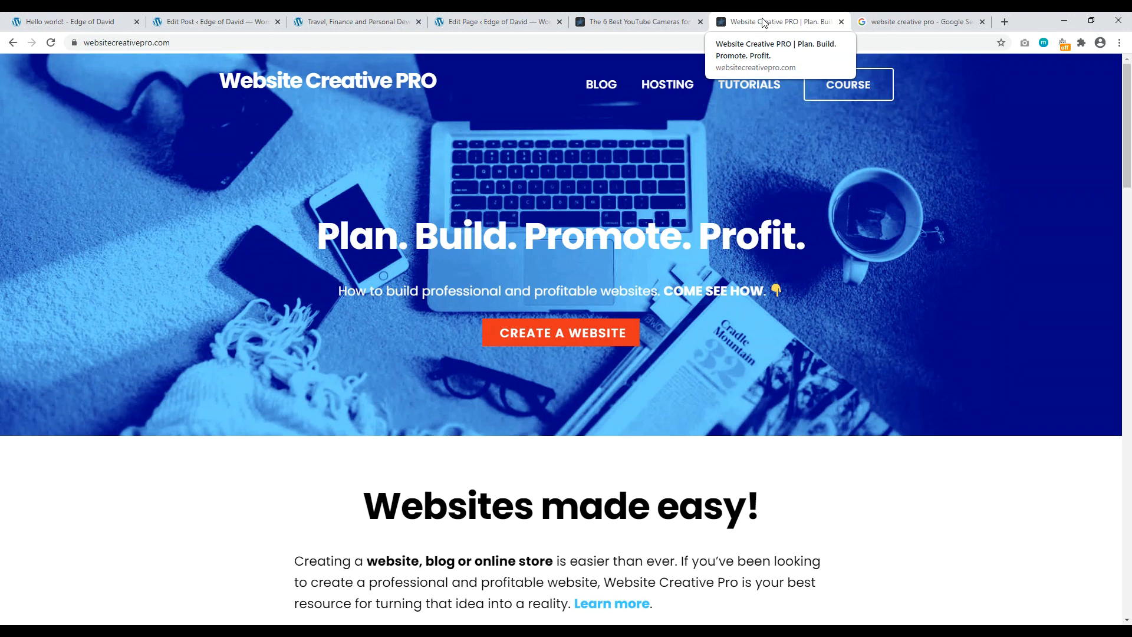
Step: Highlight the 'website creative pro' query and the first result's description in Google, then return to the homepage editor
left_click(915, 21)
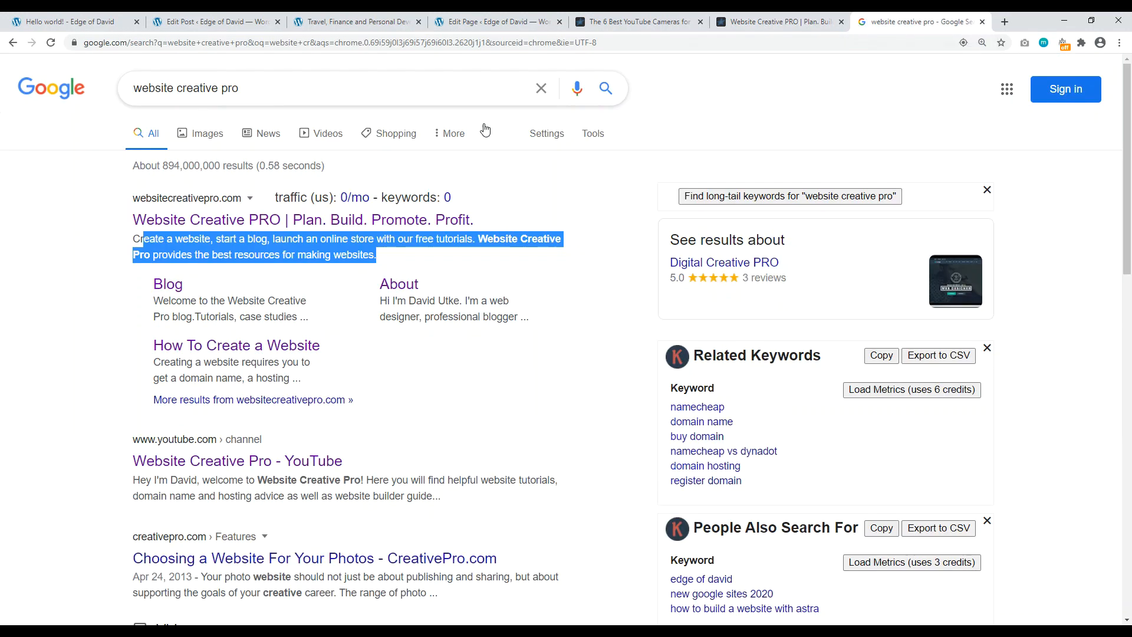
left_click(81, 299)
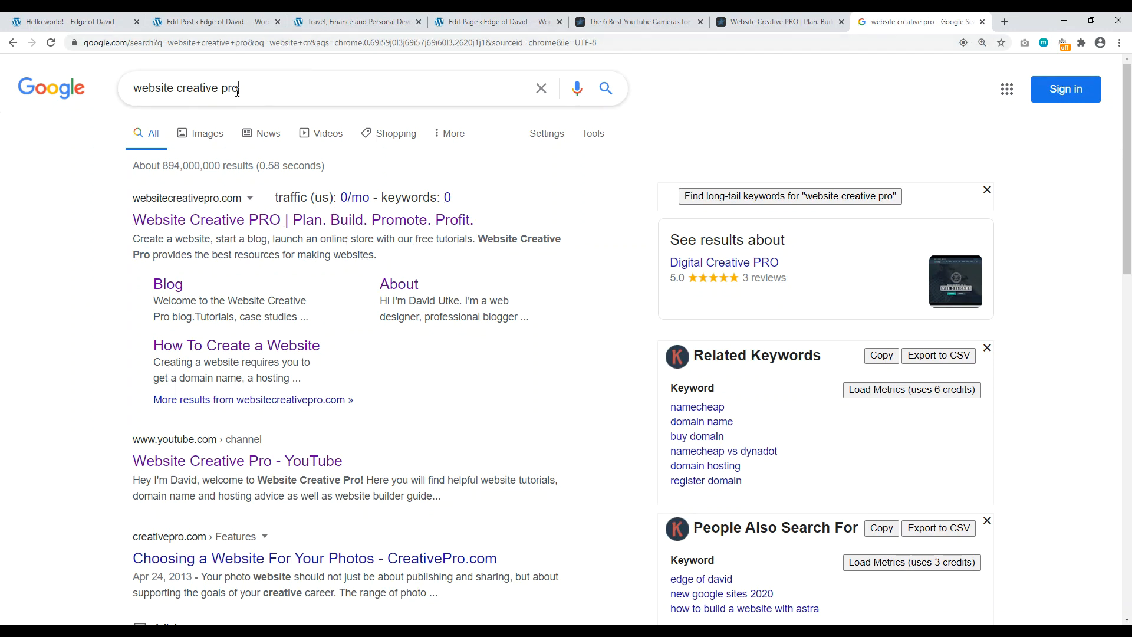
left_click_drag(238, 91, 130, 96)
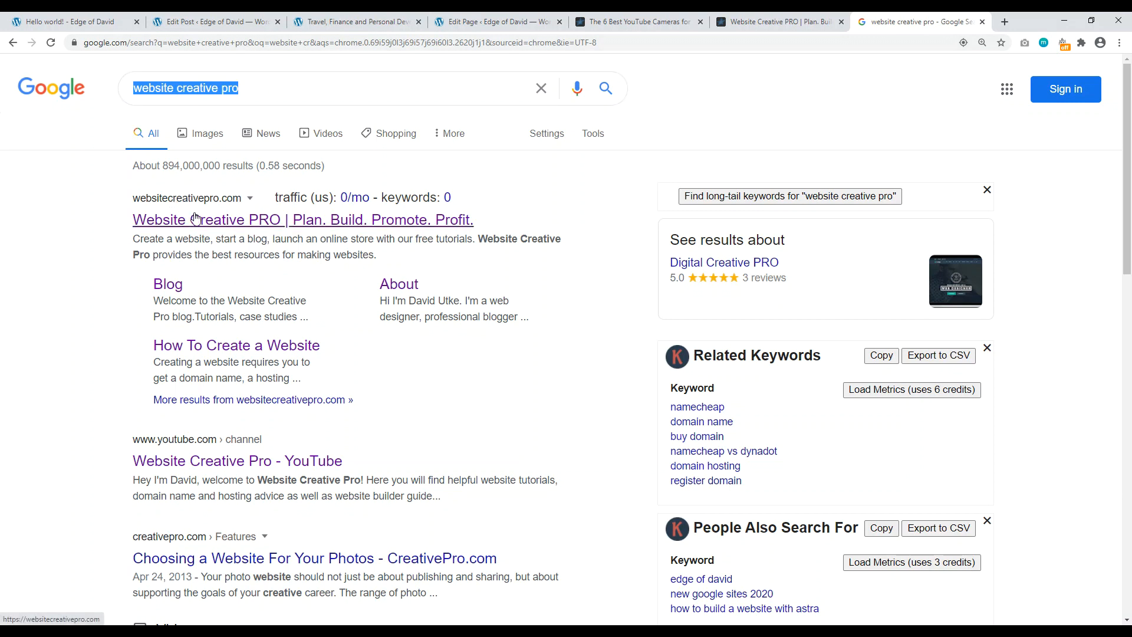
left_click_drag(376, 255, 133, 238)
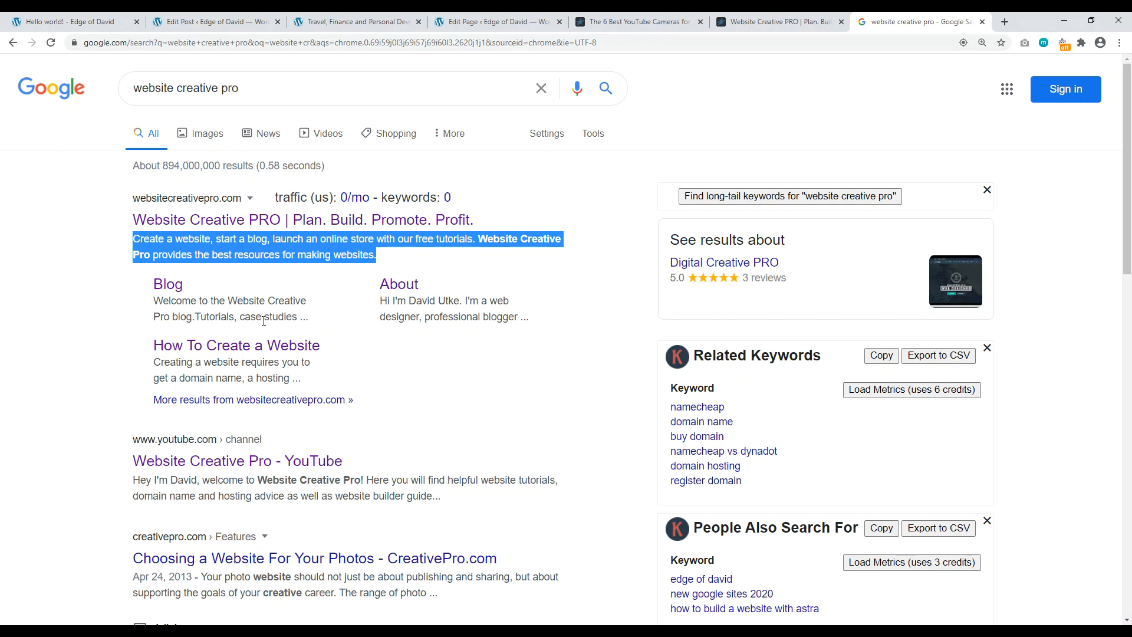
left_click(492, 22)
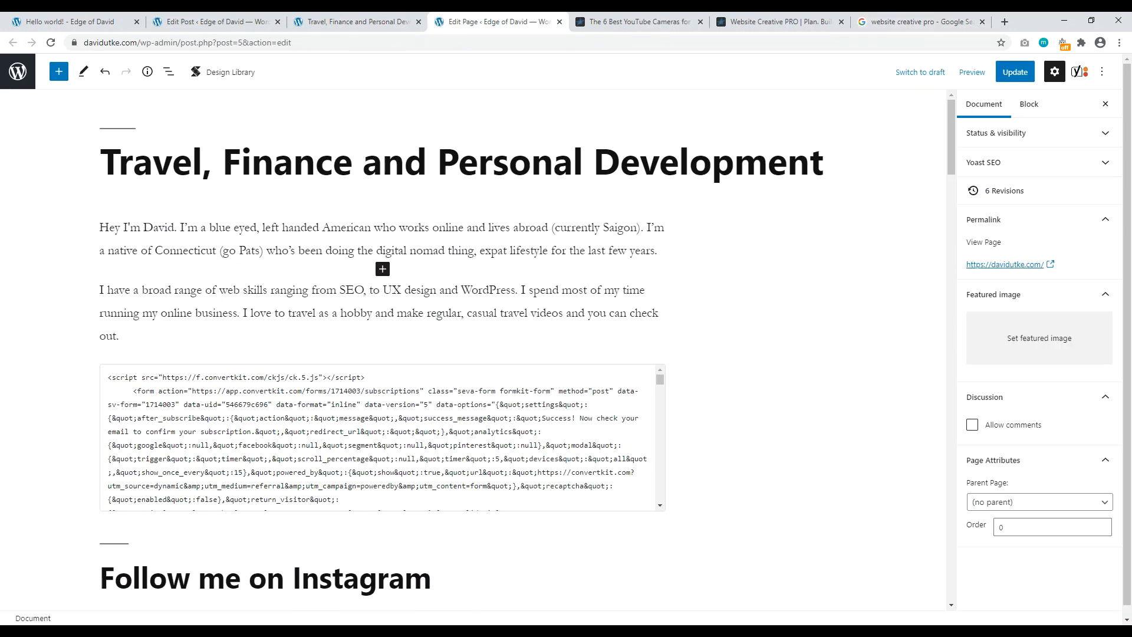
Step: Replace the homepage's Yoast SEO title with the author's name plus '| A Personal Finance and Travel Blog'
left_click(357, 22)
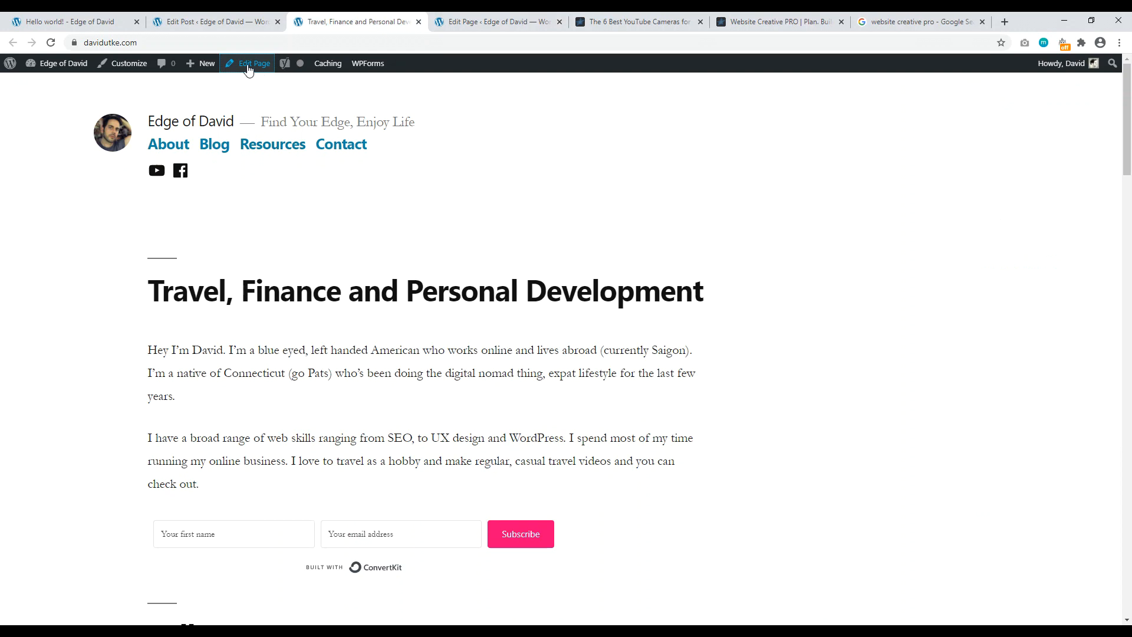
left_click(506, 23)
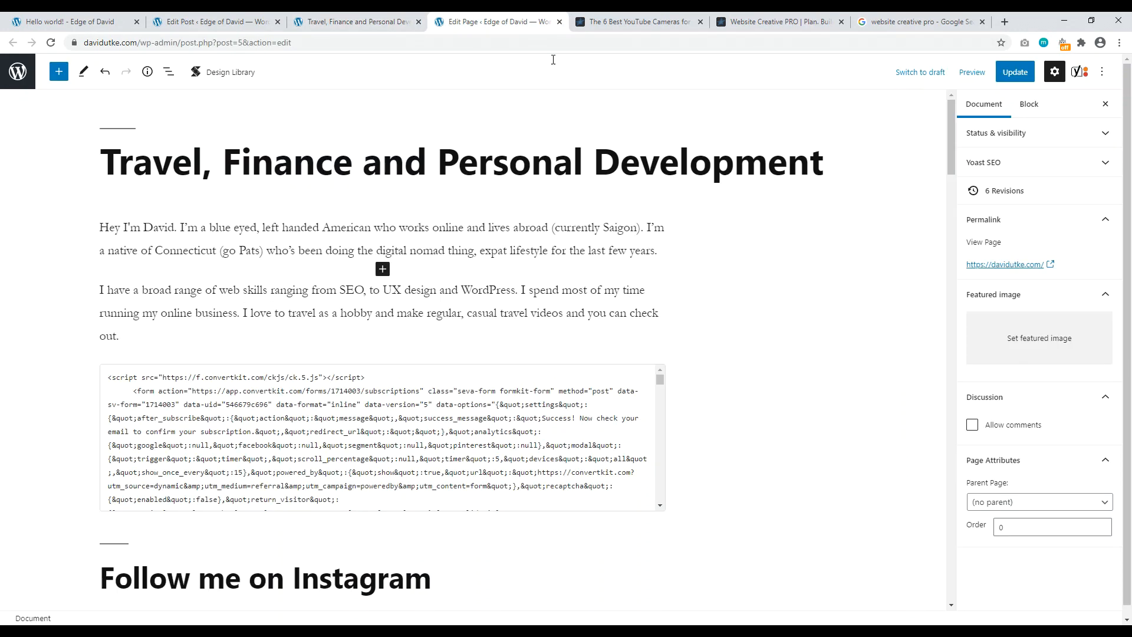
left_click_drag(953, 109, 961, 503)
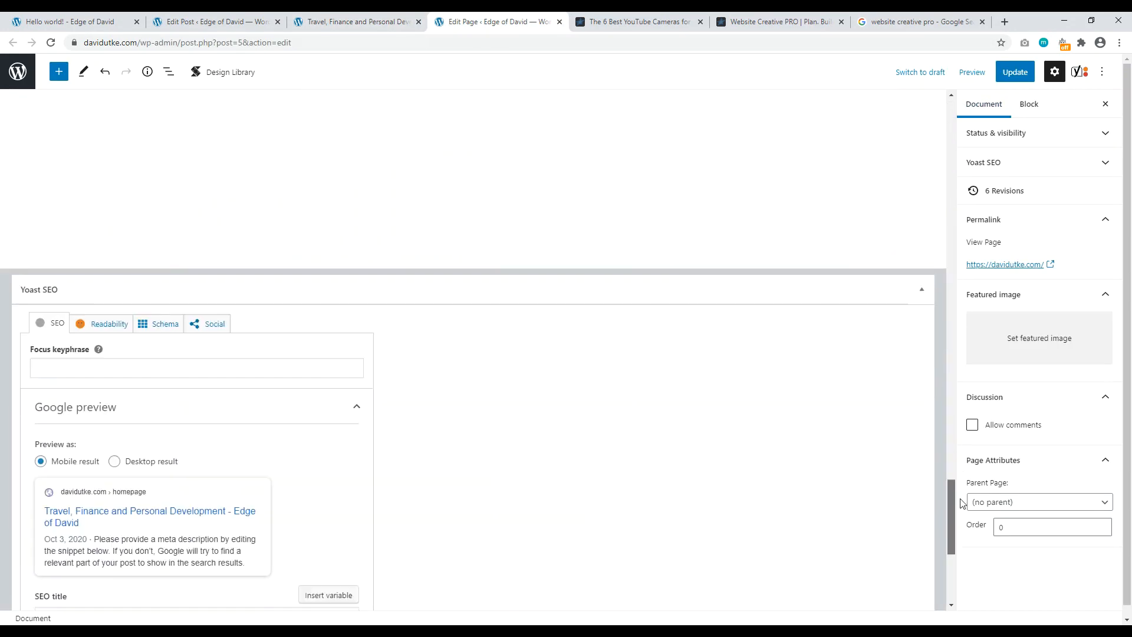
scroll(747, 474, "down", 3)
left_click(207, 404)
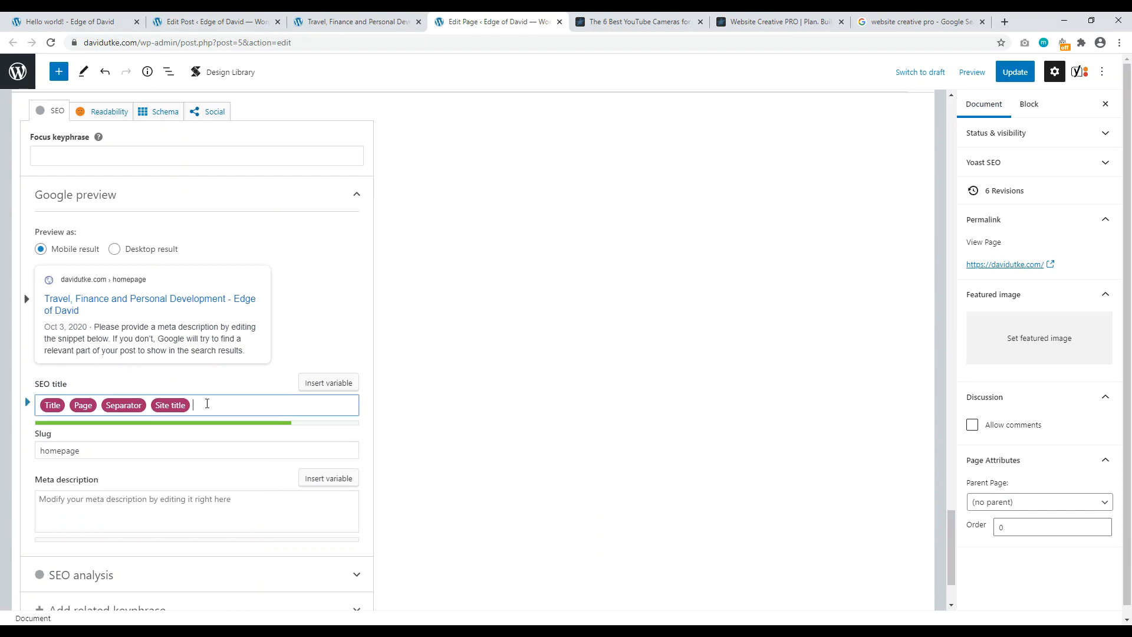
key("ctrl+a")
key("BackSpace")
type("D")
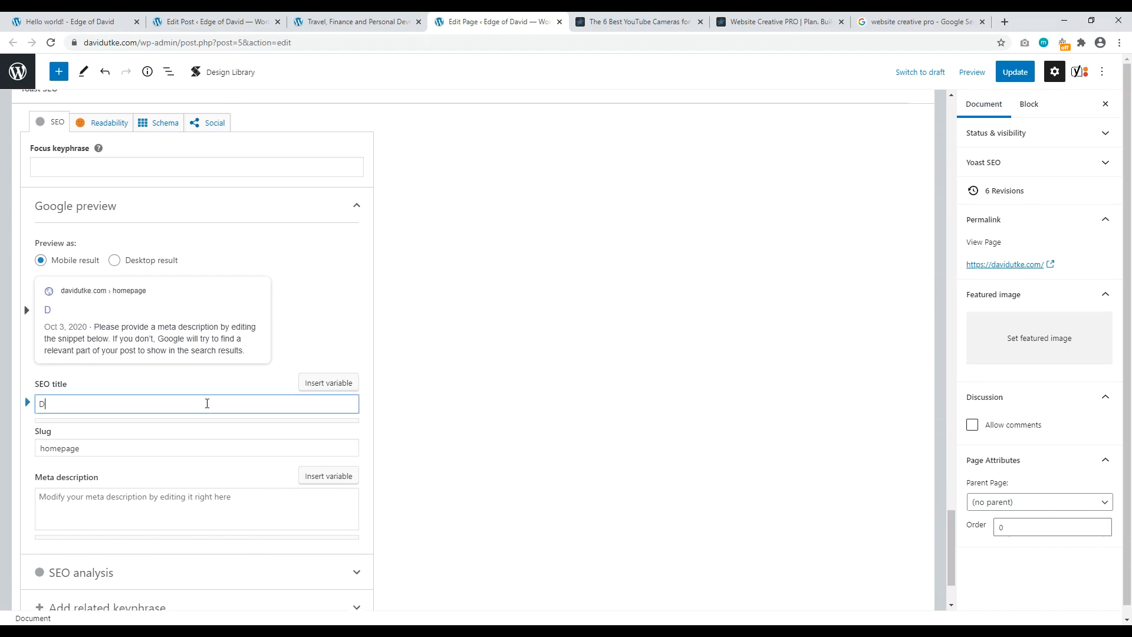
type("avid Utke | A")
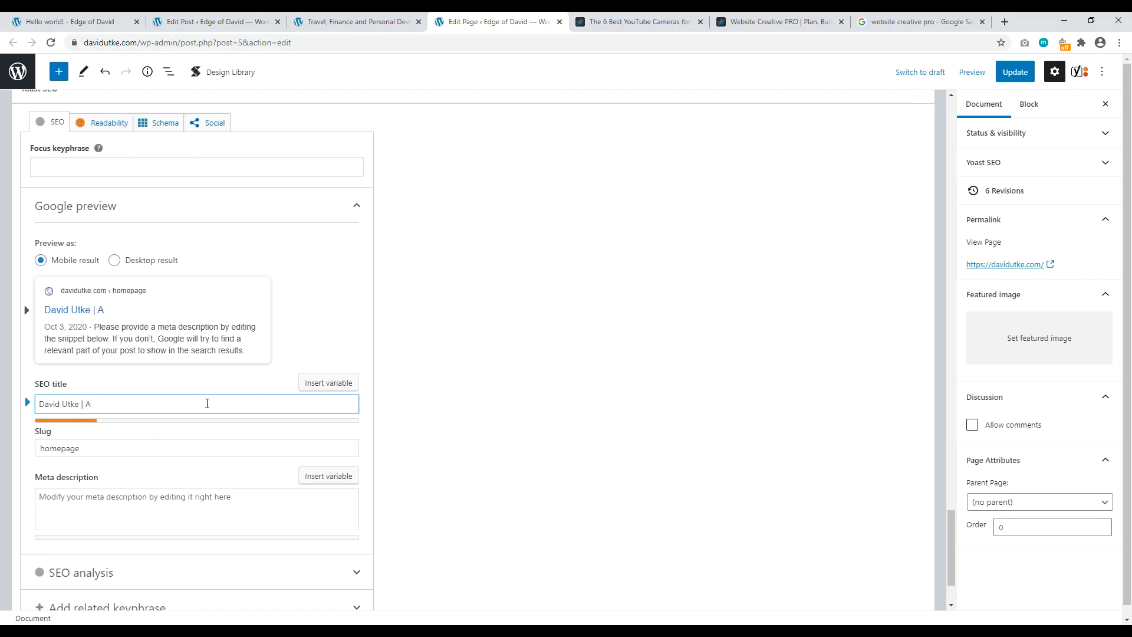
type(" Personal Finance and Tra")
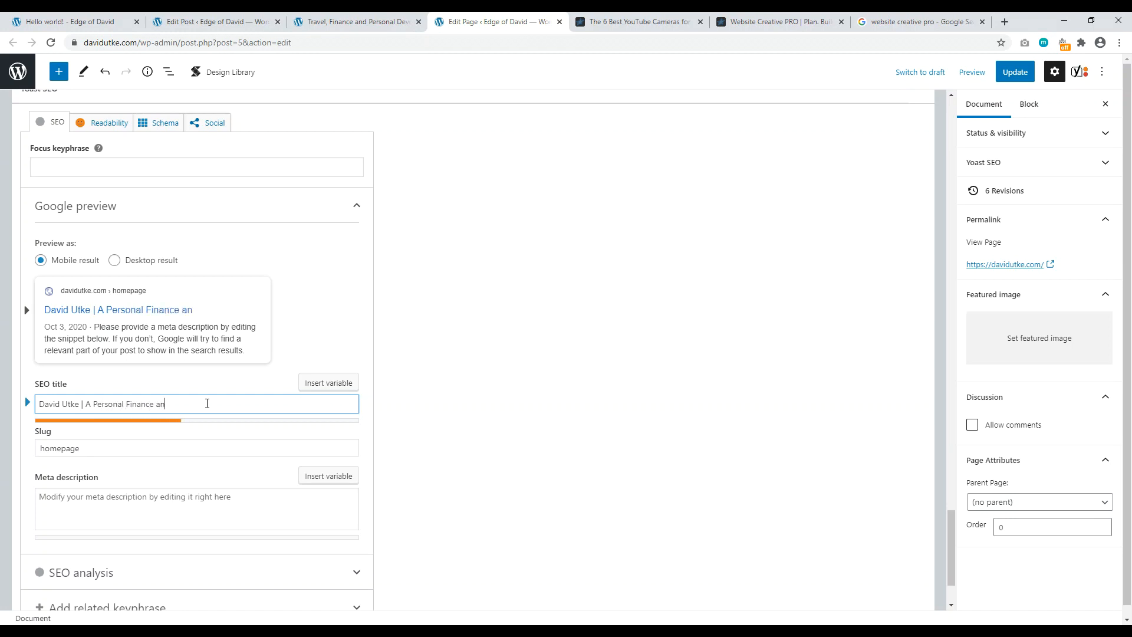
type("vel Blog")
Step: Compare with the Google results, remove stray letters from the title, and begin the meta description
left_click(778, 22)
left_click(919, 22)
type("asdf")
key("BackSpace")
key("BackSpace")
key("BackSpace")
key("BackSpace")
key("BackSpace")
left_click(146, 505)
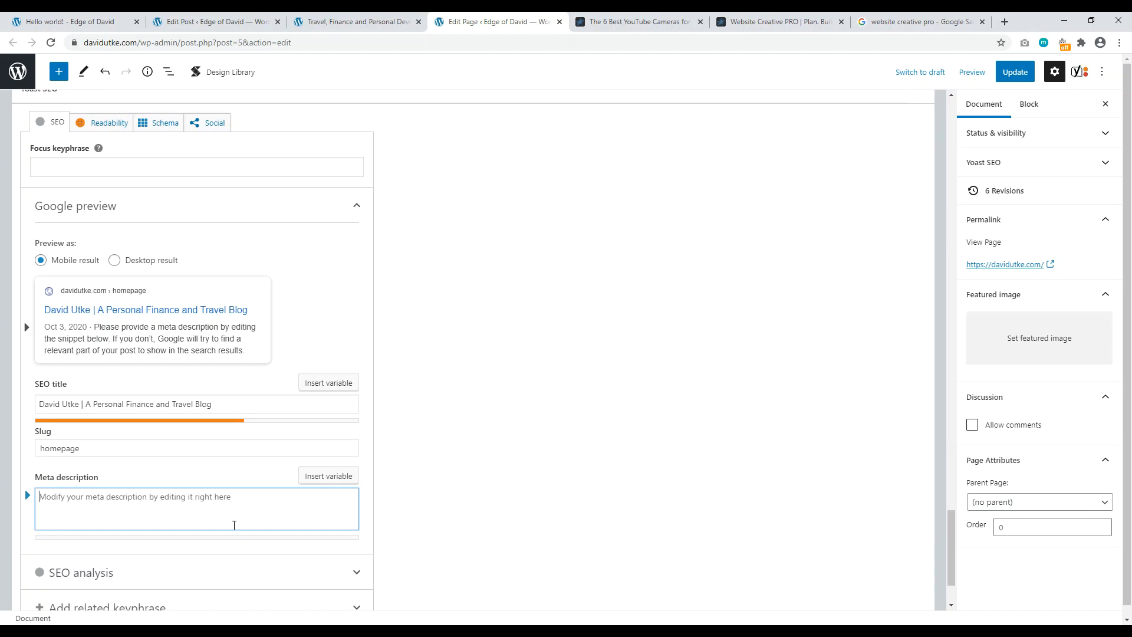
left_click(920, 21)
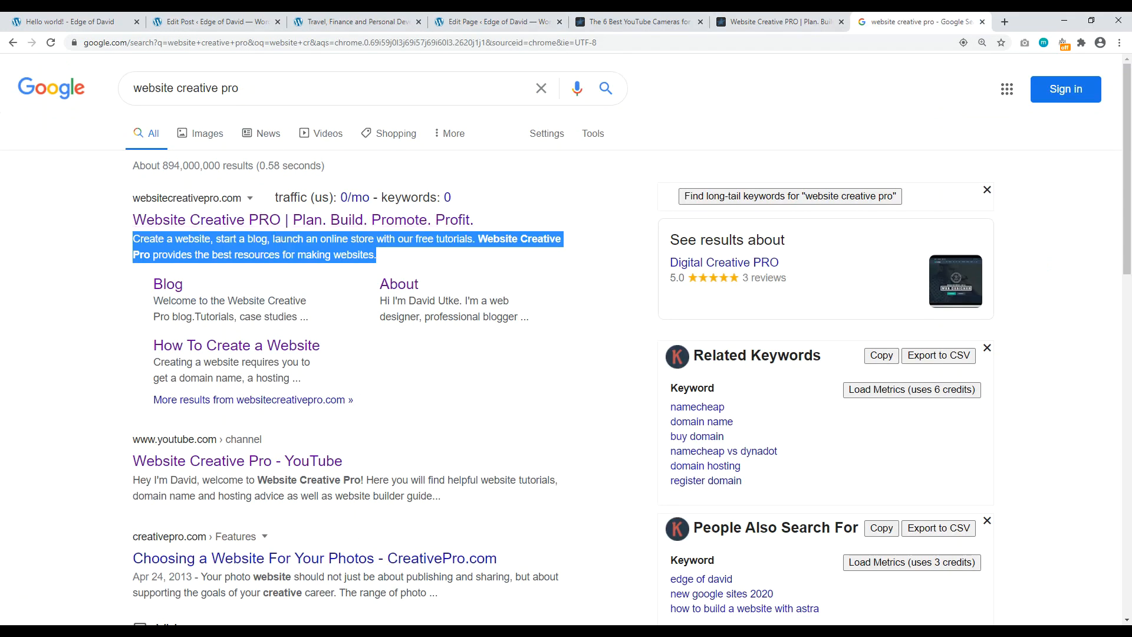
Step: Select the top result's snippet 'Create a website, start a blog, launch an online store…' for reference
left_click(385, 242)
left_click_drag(384, 255, 178, 241)
left_click(495, 24)
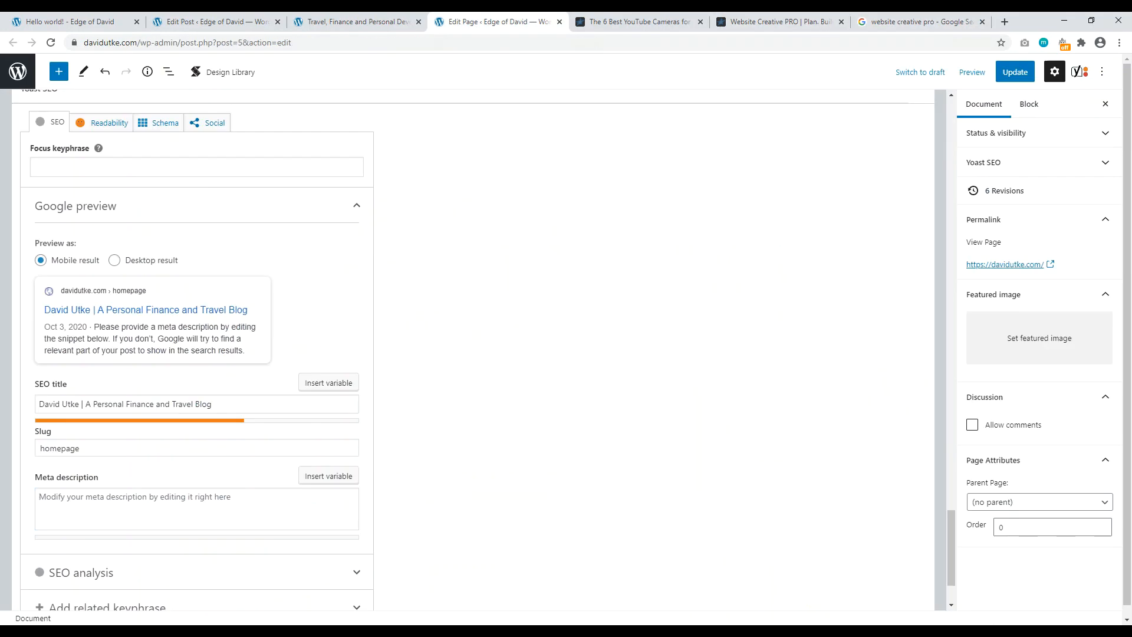
left_click(914, 22)
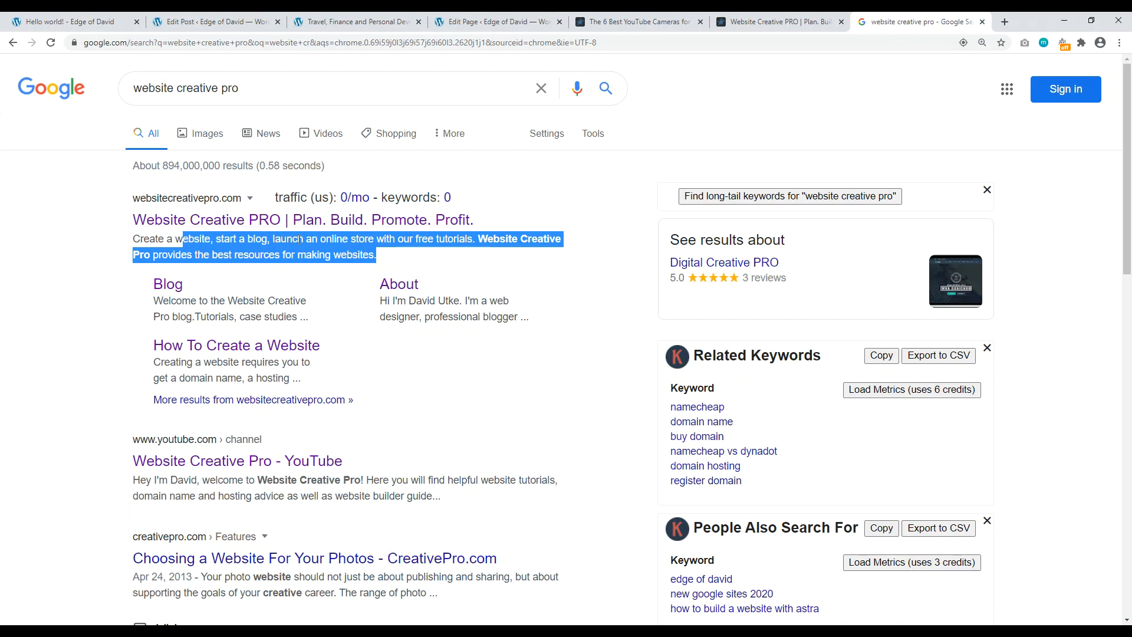
left_click(68, 259)
left_click_drag(133, 245, 196, 240)
left_click(263, 250)
left_click_drag(287, 242, 332, 242)
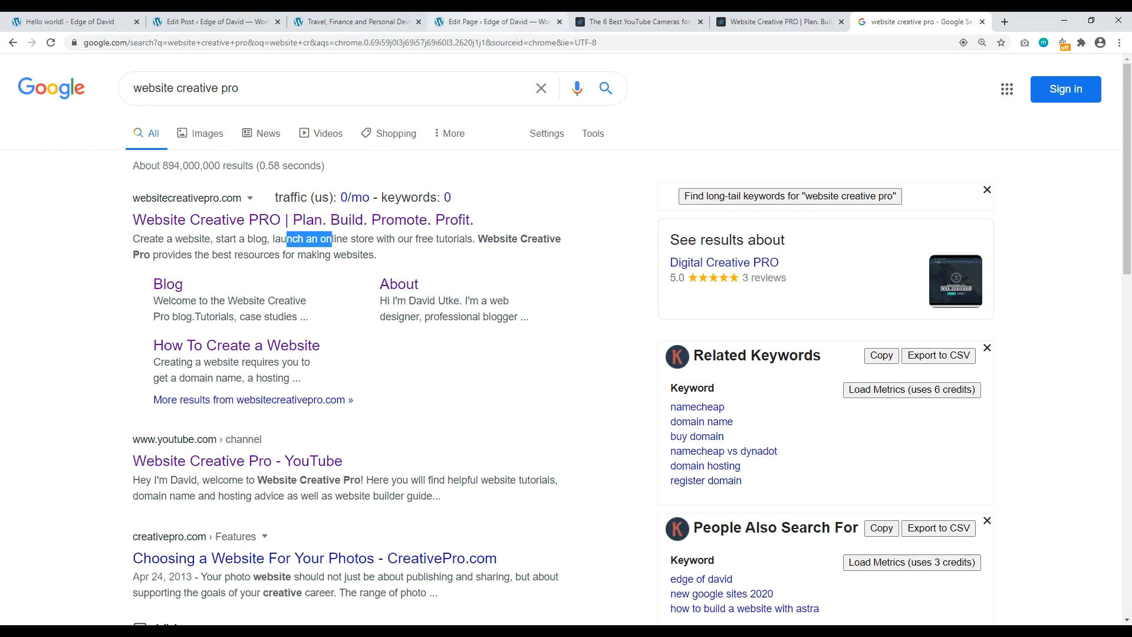
left_click(501, 21)
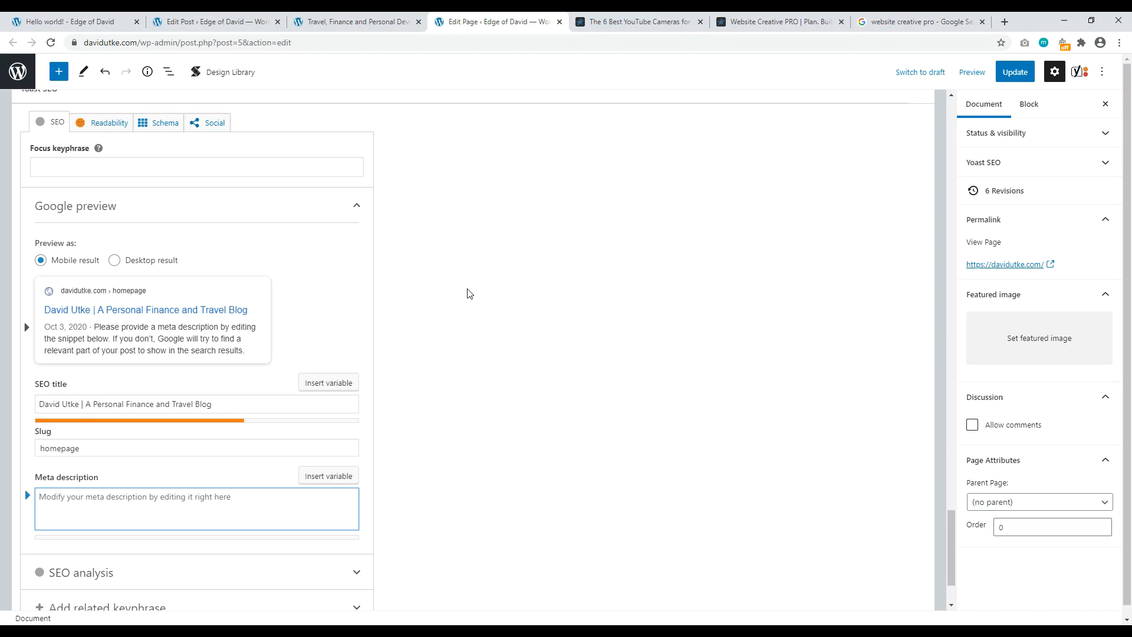
Step: Compare the live Hello world! post with the YouTube cameras article's title
left_click(345, 22)
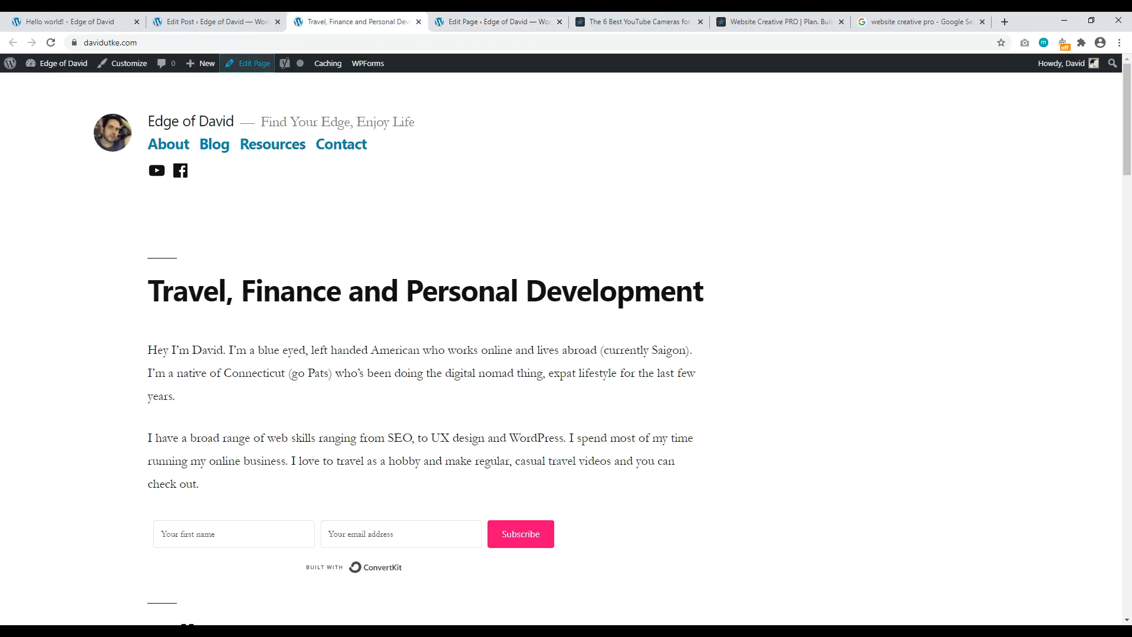
left_click(71, 22)
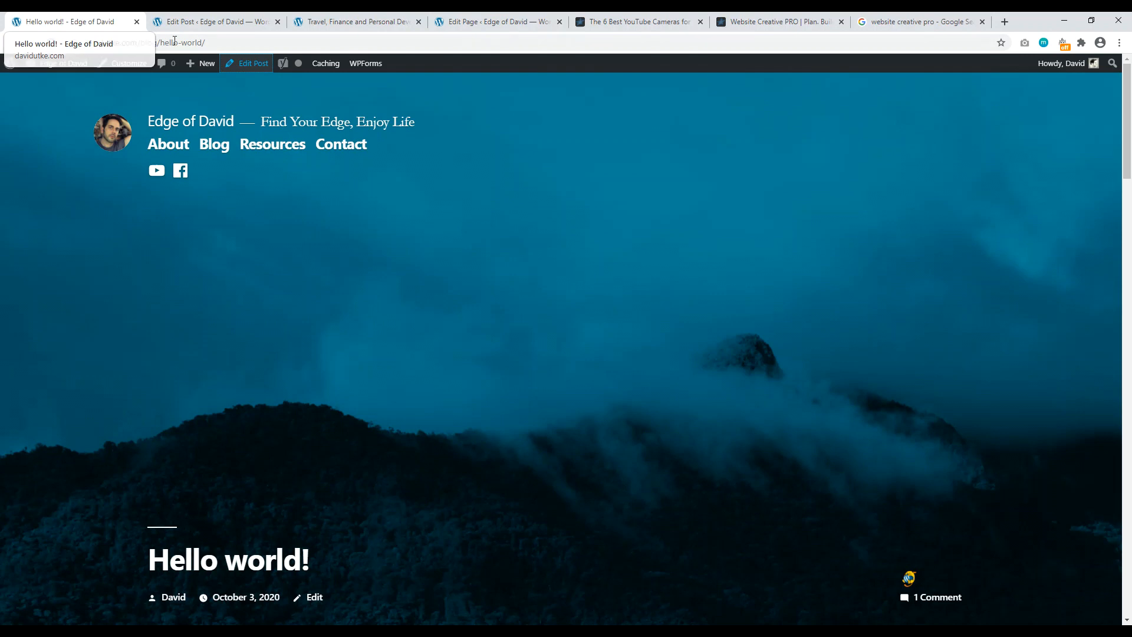
left_click(658, 21)
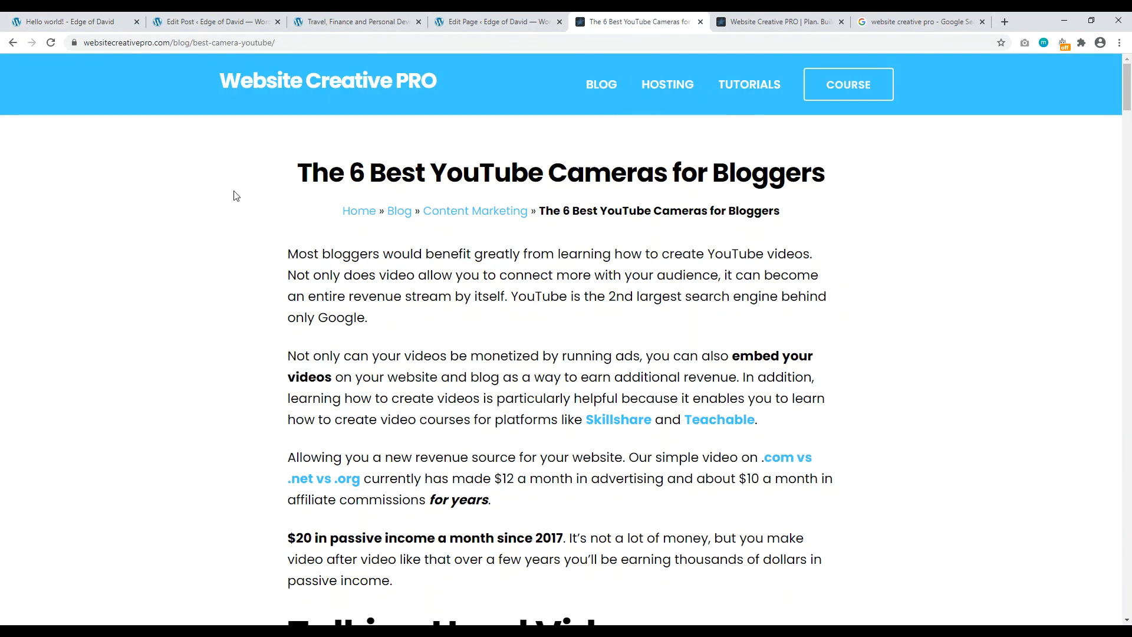
left_click_drag(283, 173, 826, 171)
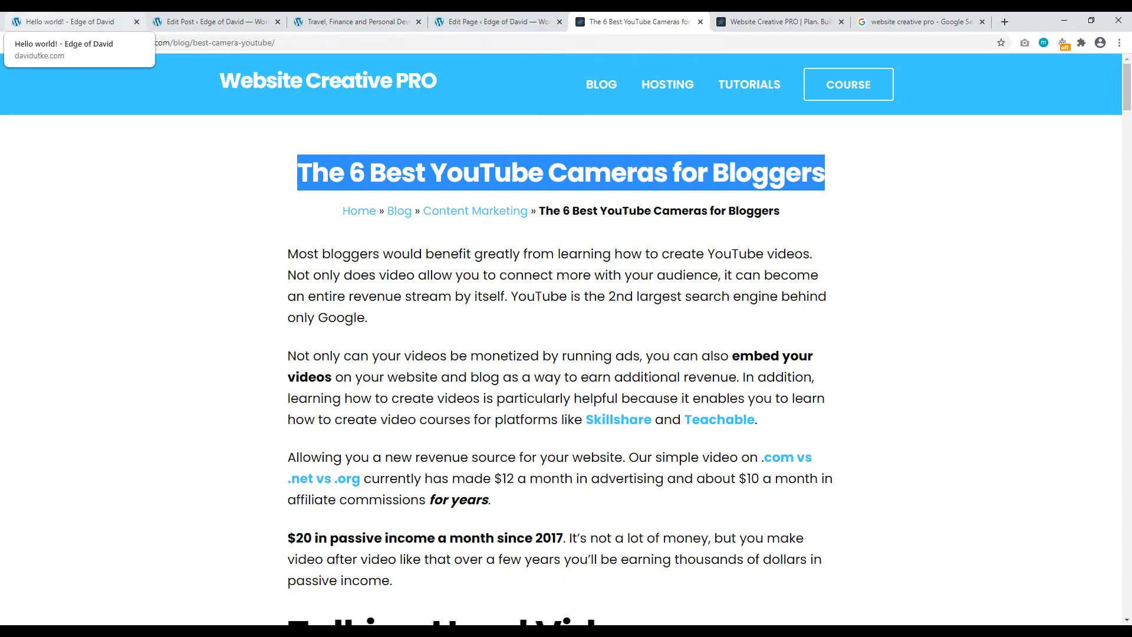
Step: Open Hello world! in the editor and select its Yoast SEO title field
left_click(65, 21)
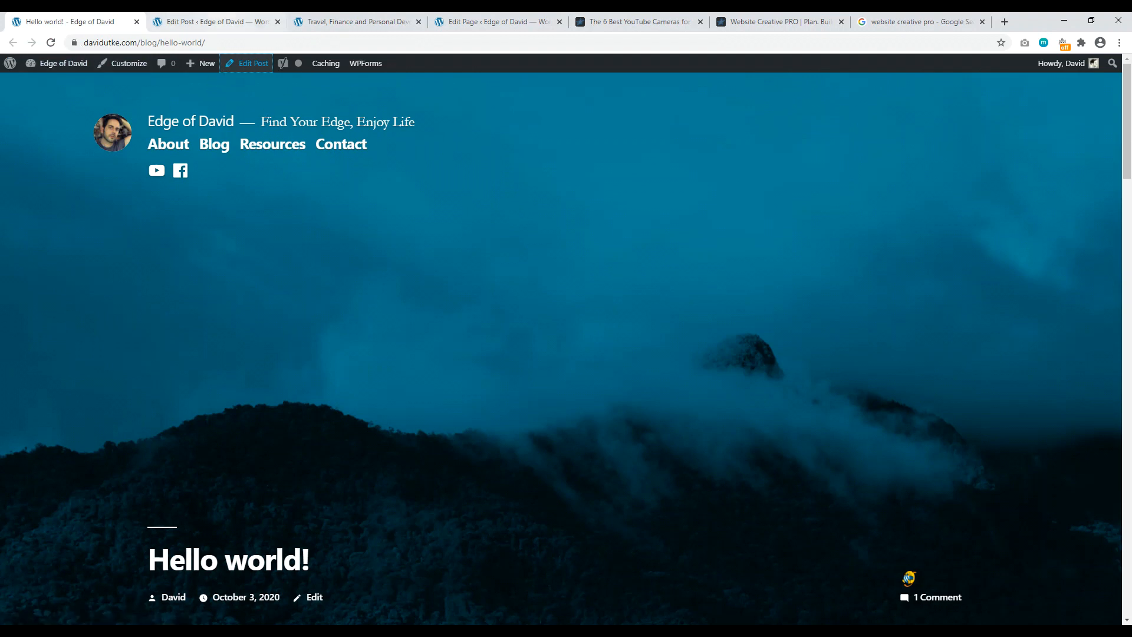
left_click(212, 21)
left_click_drag(950, 139, 866, 476)
scroll(275, 308, "up", 1)
left_click_drag(235, 366, 65, 360)
Step: Replace the SEO title with '*8 Very Essential Travel Tips for Thailand | ' plus the author's name
key("BackSpace")
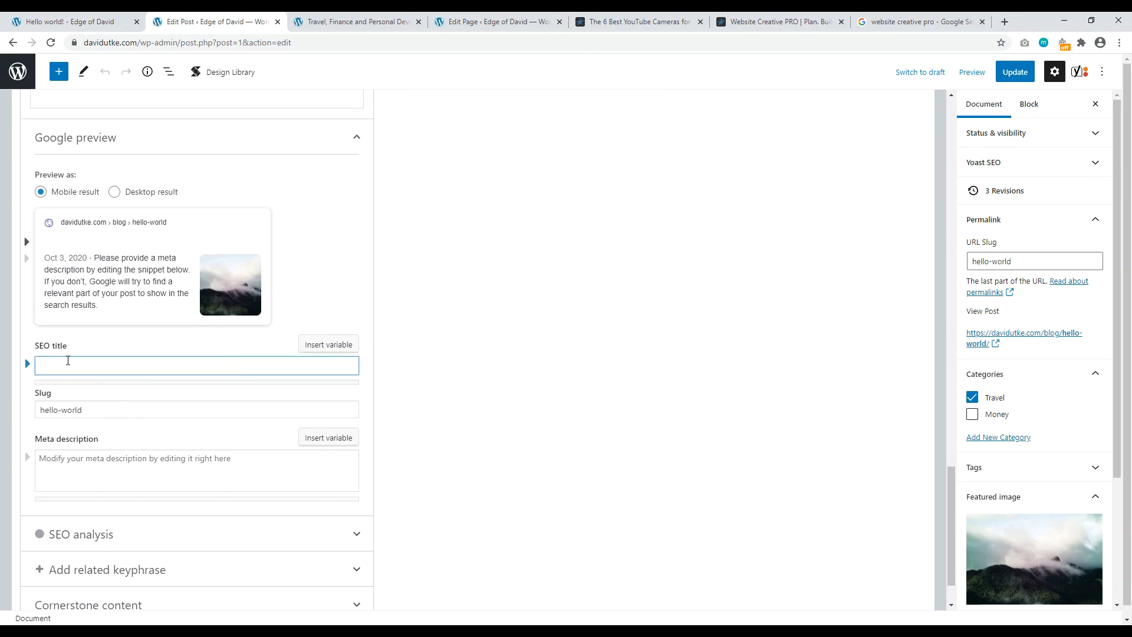
type("* Esset")
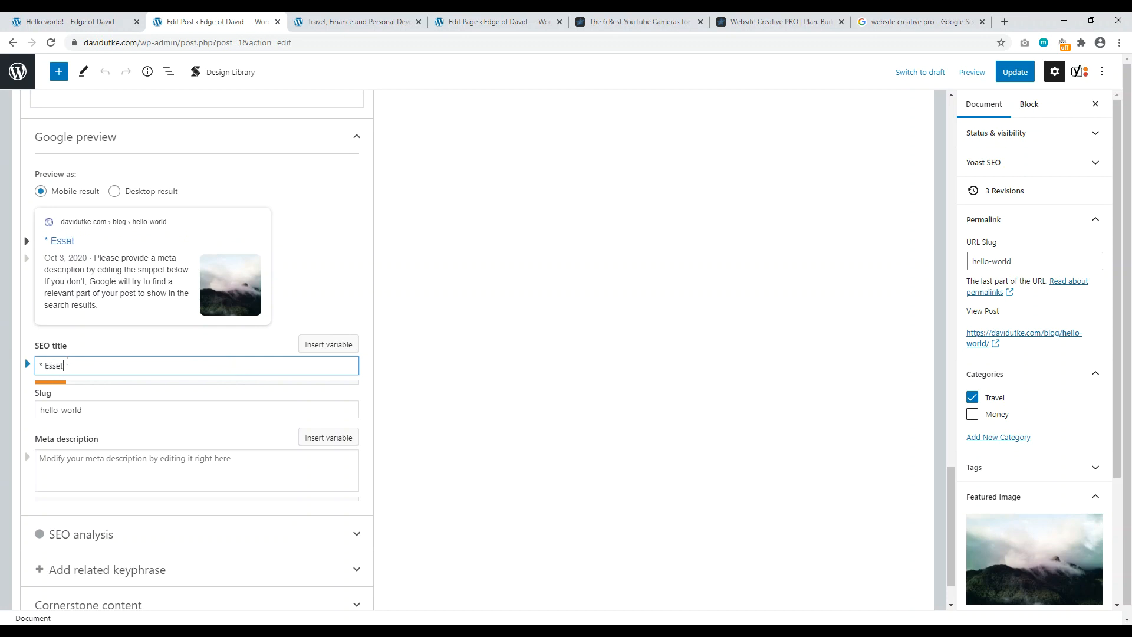
key("BackSpace")
type("ntial Travel Tips for Th")
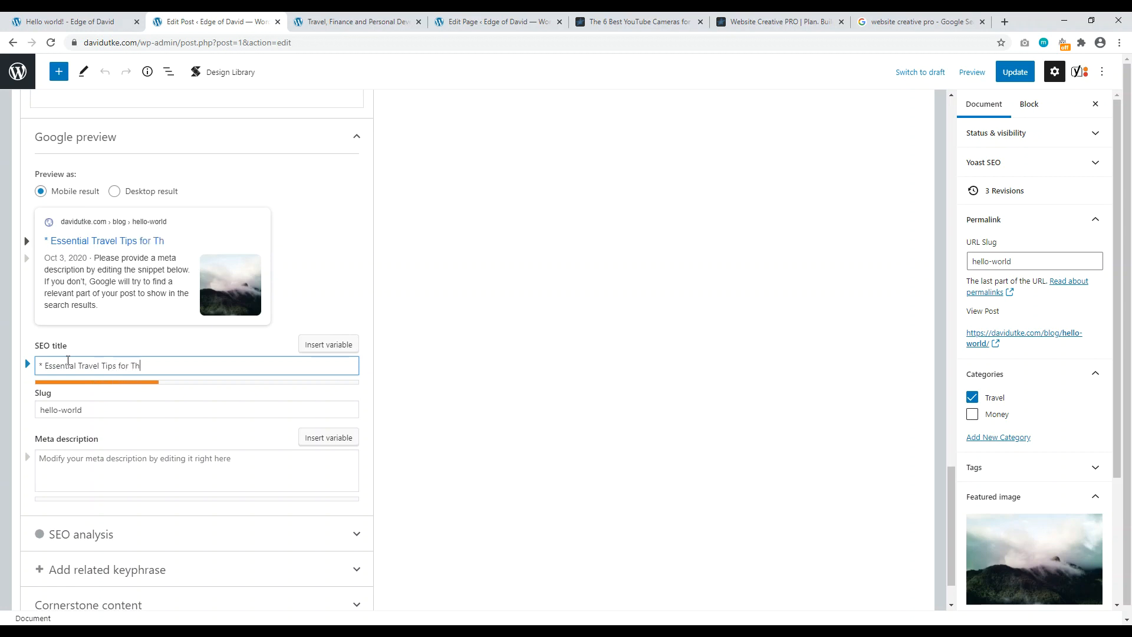
type("ailand | David Utke")
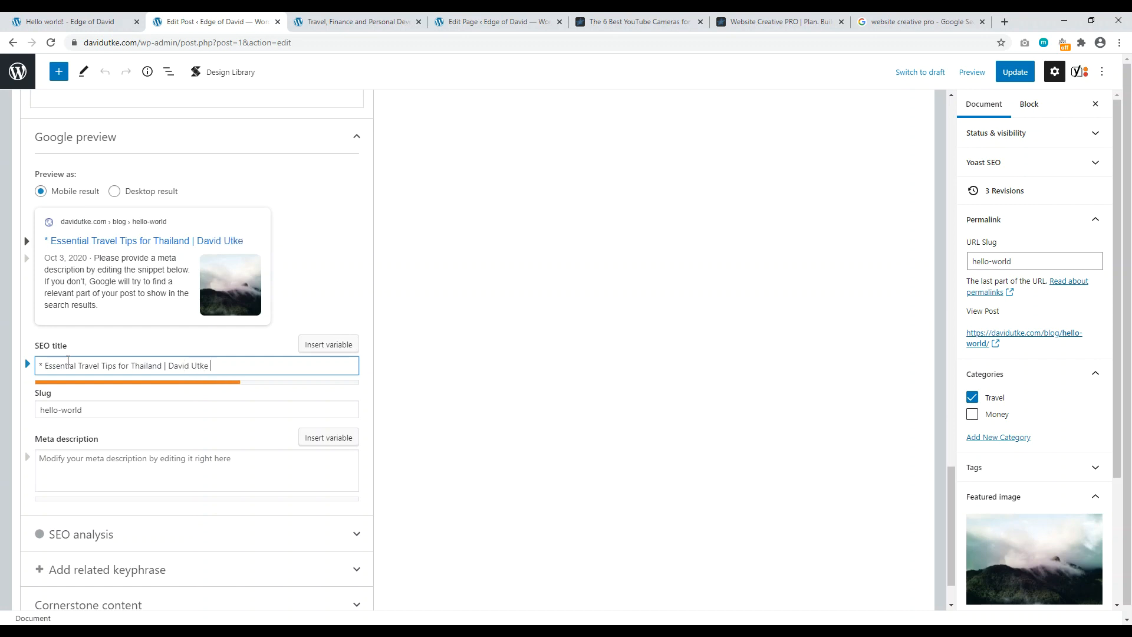
left_click(43, 365)
type("8 V")
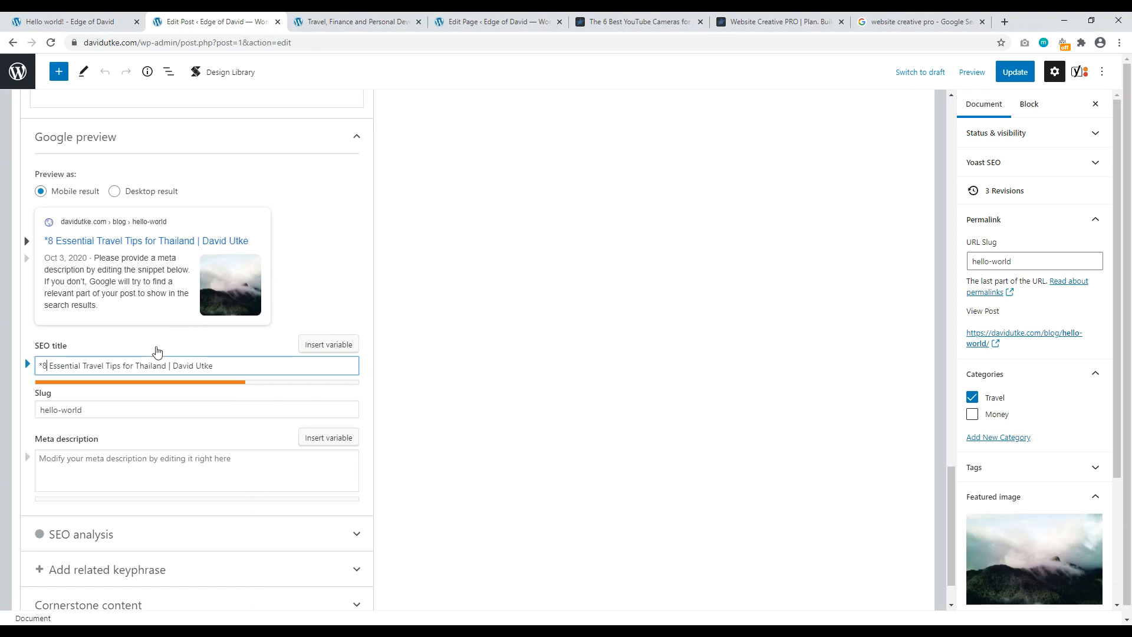
type("ery")
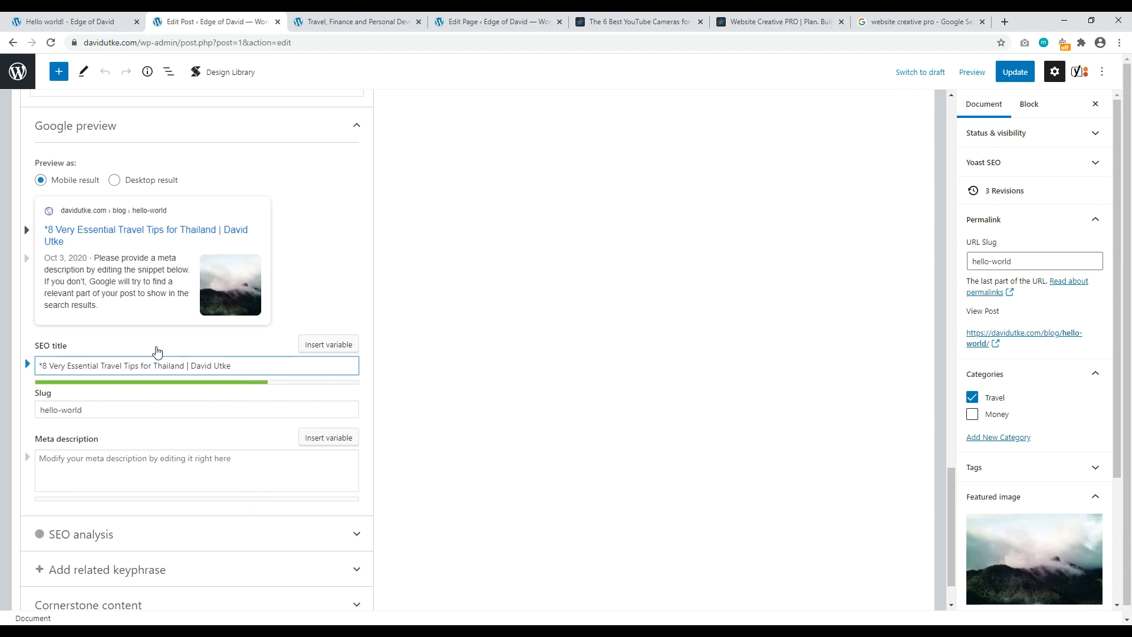
Step: Review the meta description, 'Travel Tips' wording and hello-world slug, then view the YouTube cameras article
left_click(92, 462)
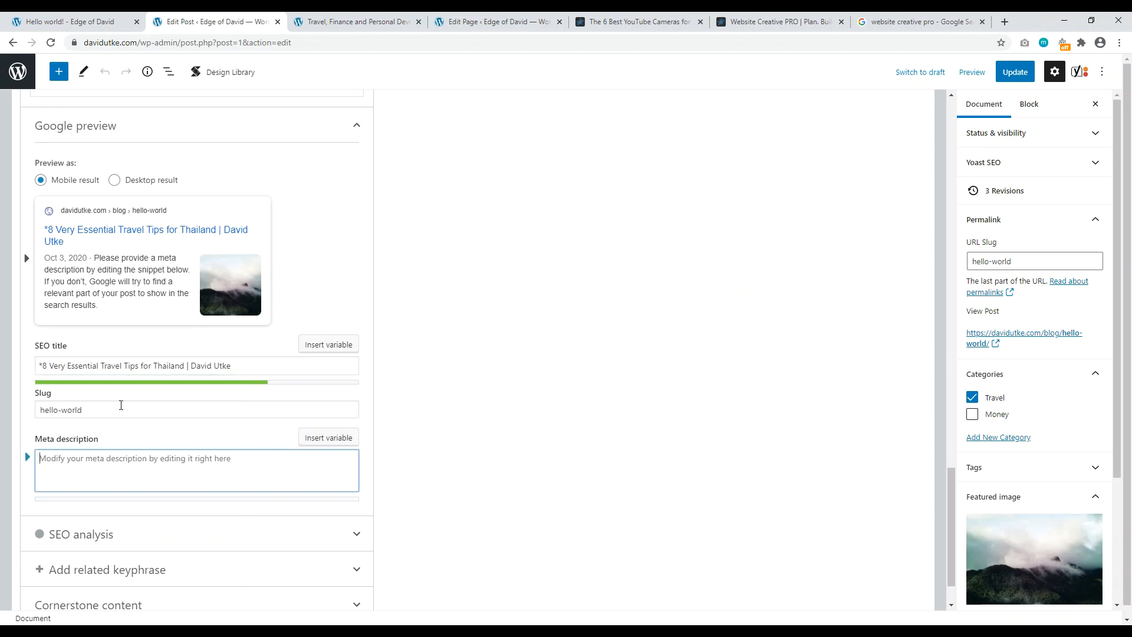
left_click_drag(101, 366, 139, 365)
left_click(124, 364)
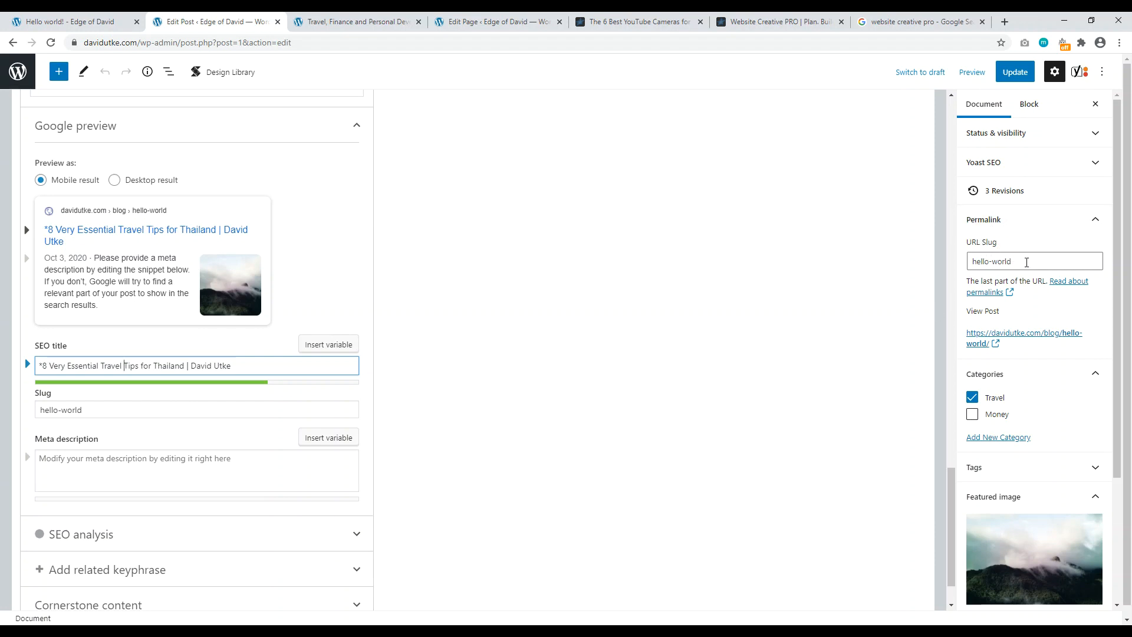
left_click_drag(1014, 261, 968, 254)
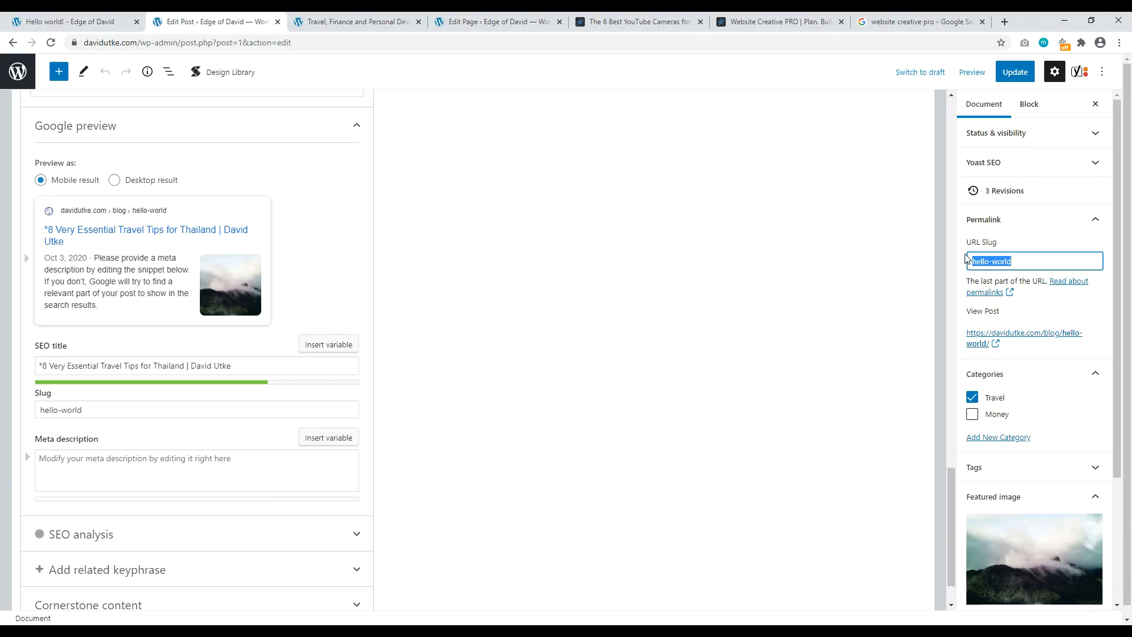
left_click(628, 22)
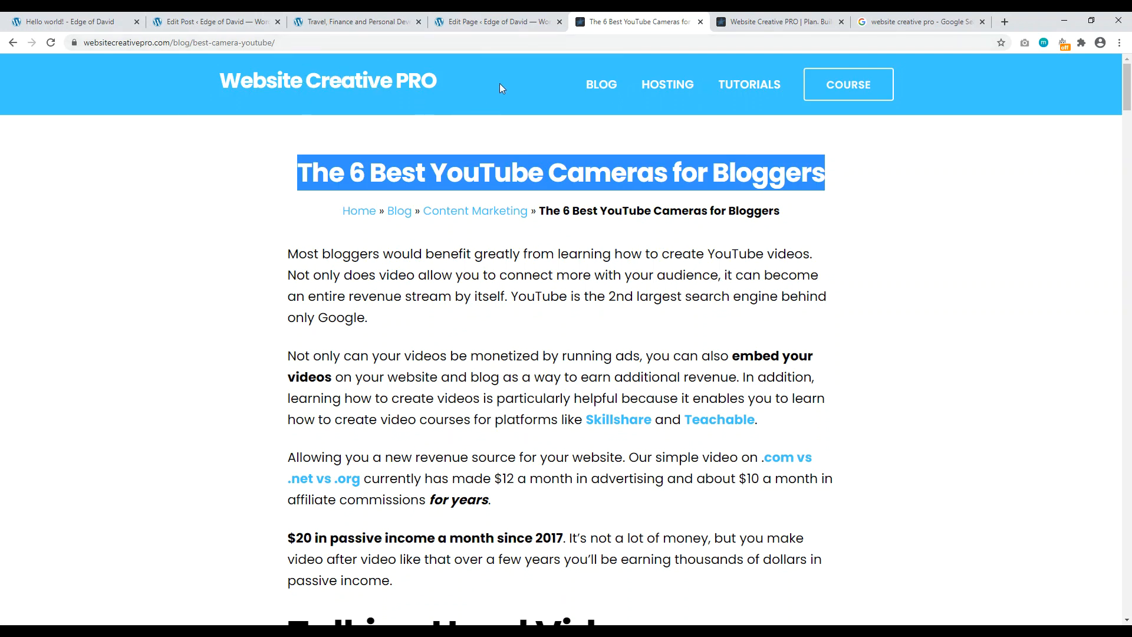
Step: Go from the YouTube cameras article back to the hello-world post editor's Yoast SEO panel
left_click(499, 22)
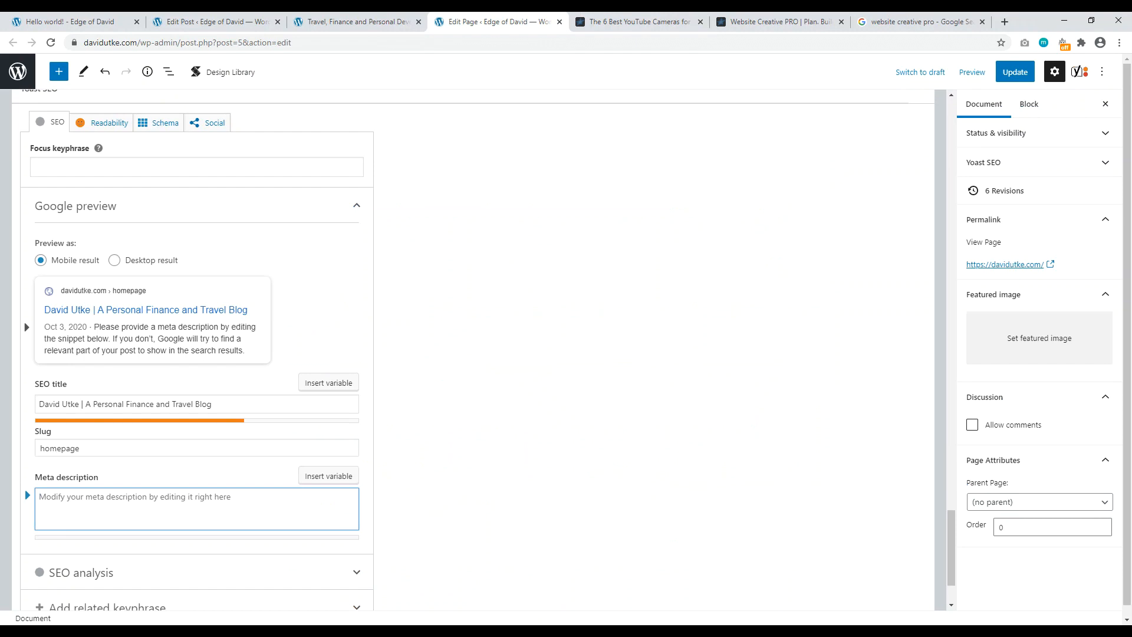
left_click(216, 22)
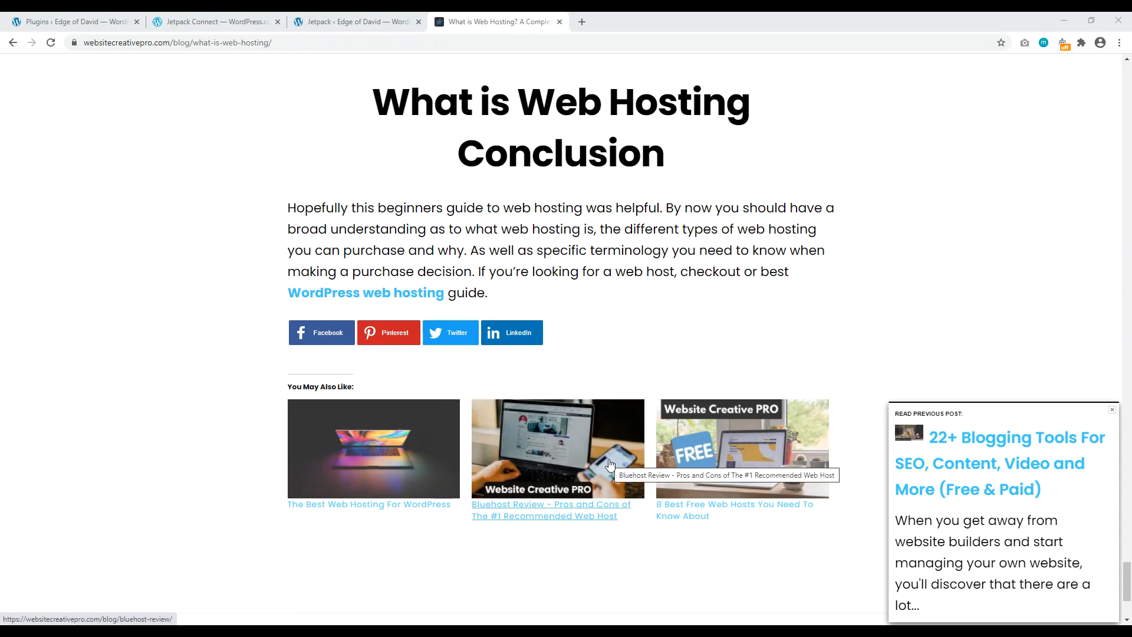
Step: Scroll through the What is Web Hosting article, then return to the Plugins page's Jetpack prompt
left_click_drag(1127, 581, 1127, 82)
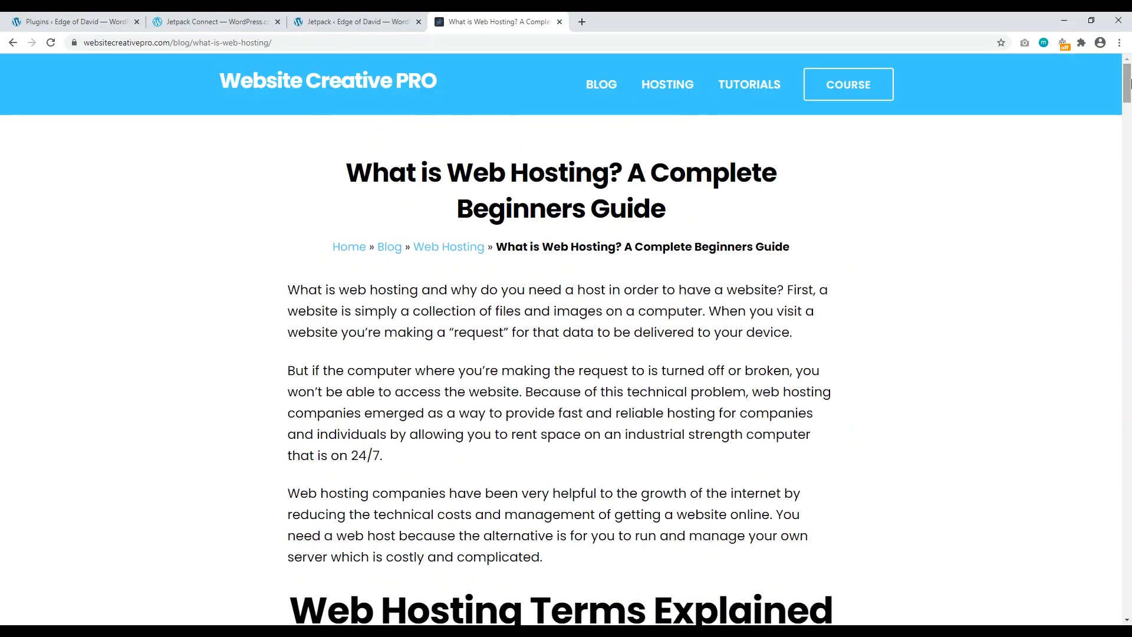
left_click_drag(1127, 82, 1125, 597)
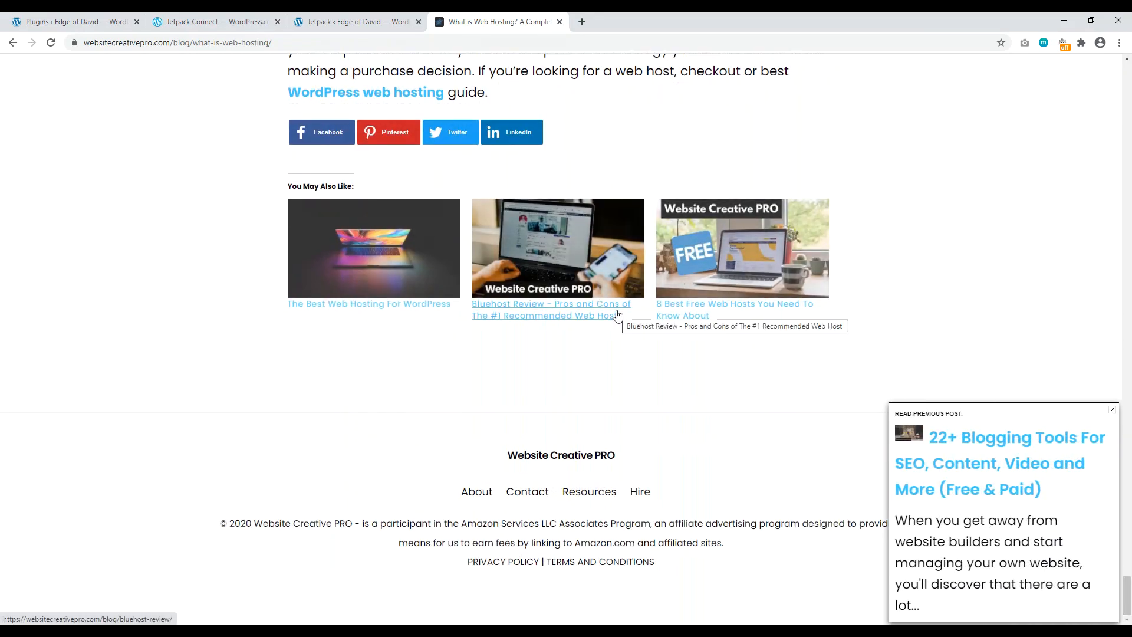
scroll(616, 314, "up", 2)
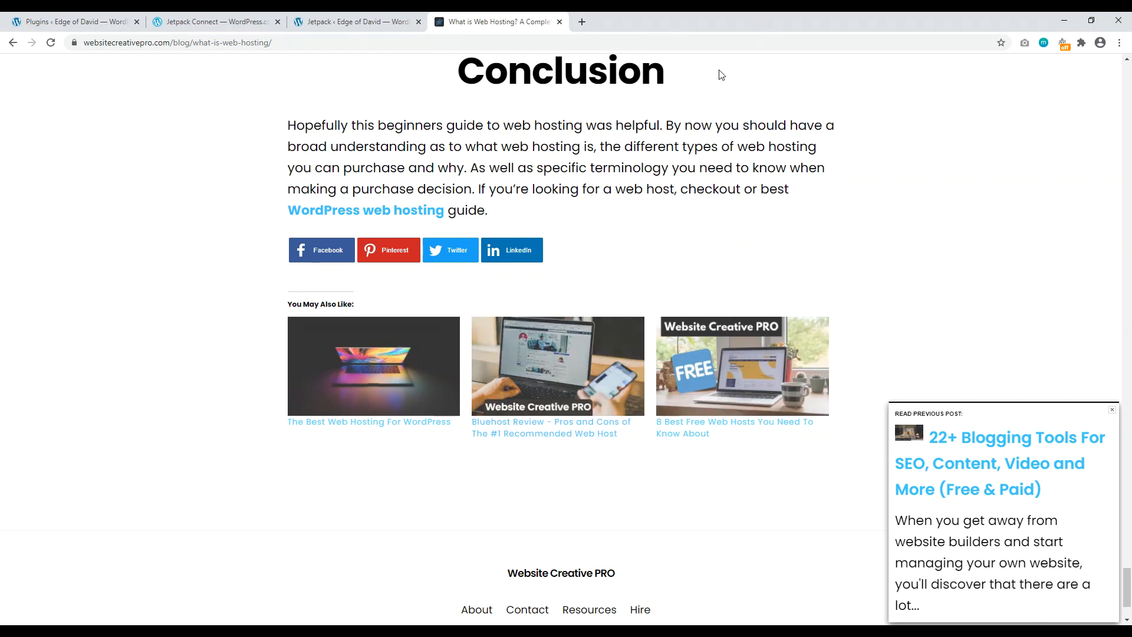
left_click(9, 24)
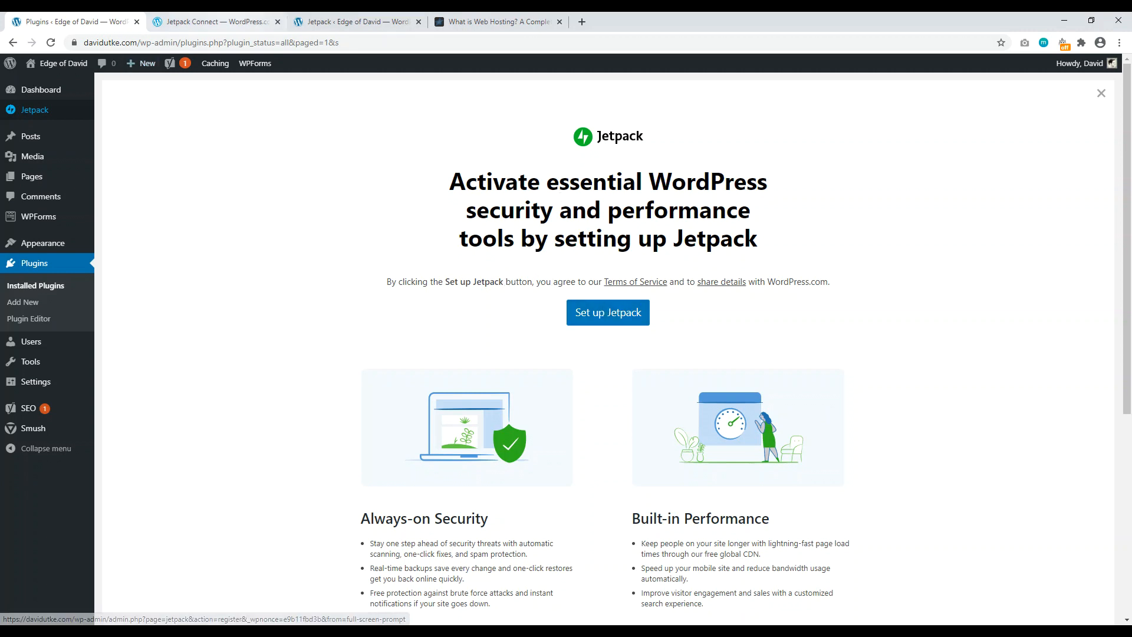
Step: Browse the Jetpack plans page, then open the Jetpack dashboard with site visit stats
left_click(227, 22)
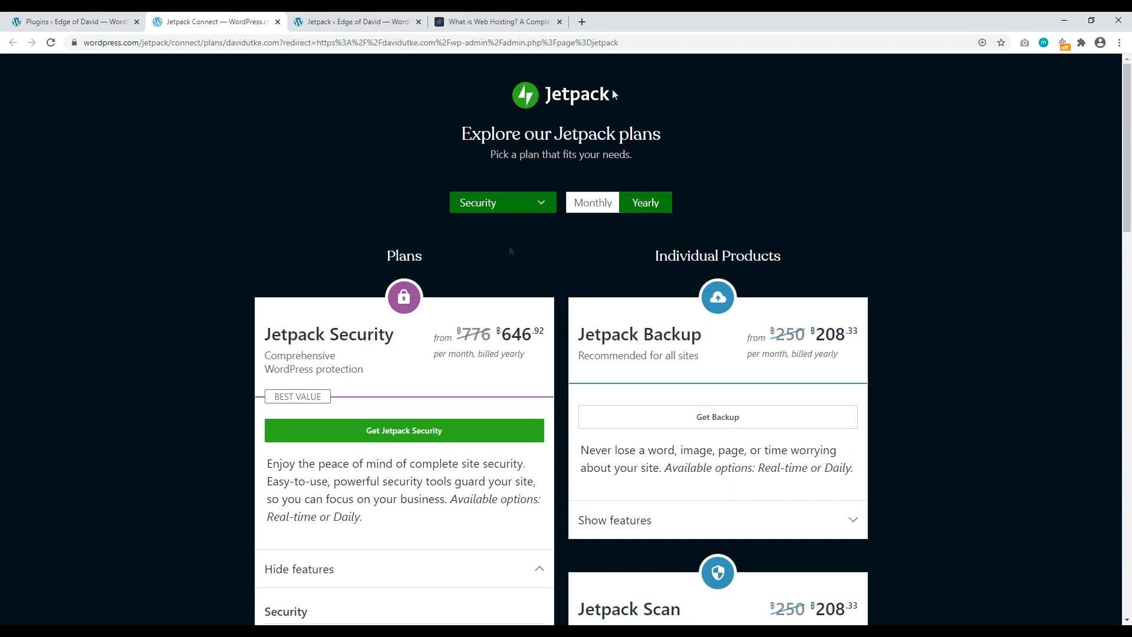
scroll(1129, 130, "down", 2)
left_click_drag(1131, 131, 1131, 57)
mouse_move(1131, 146)
left_mouse_down()
mouse_move(1131, 240)
mouse_move(1131, 152)
left_mouse_up()
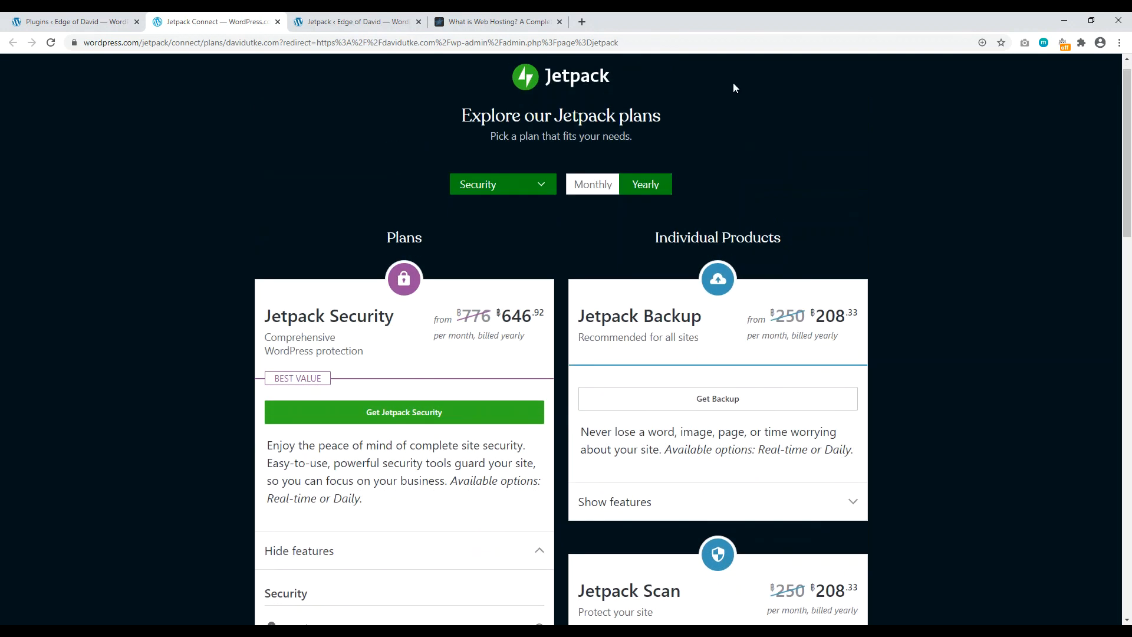
left_click(73, 21)
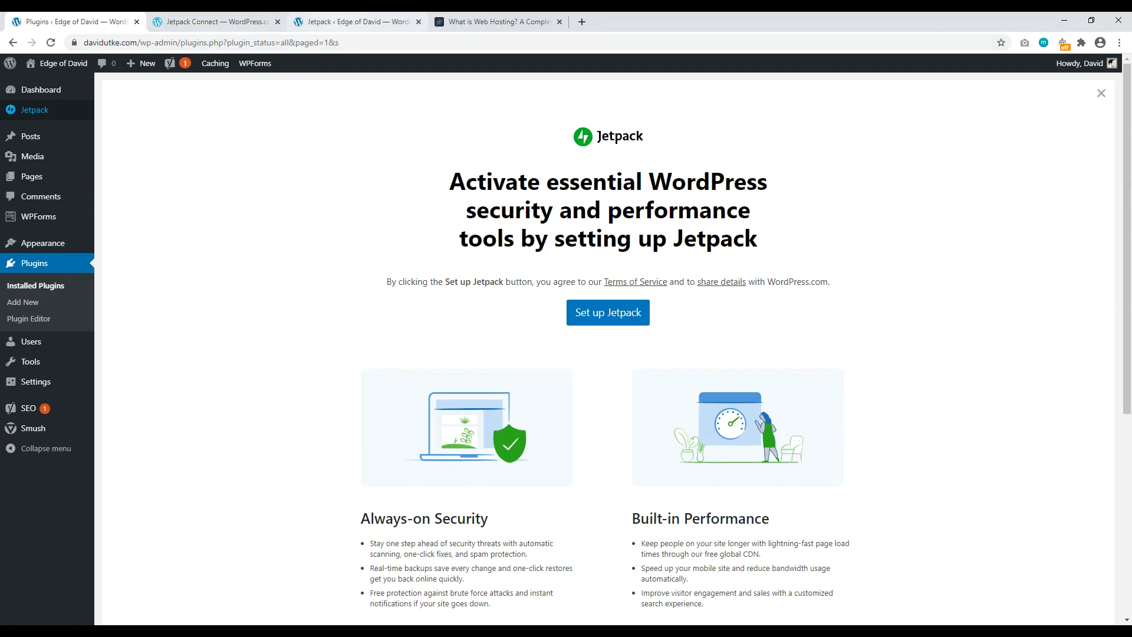
left_click(358, 22)
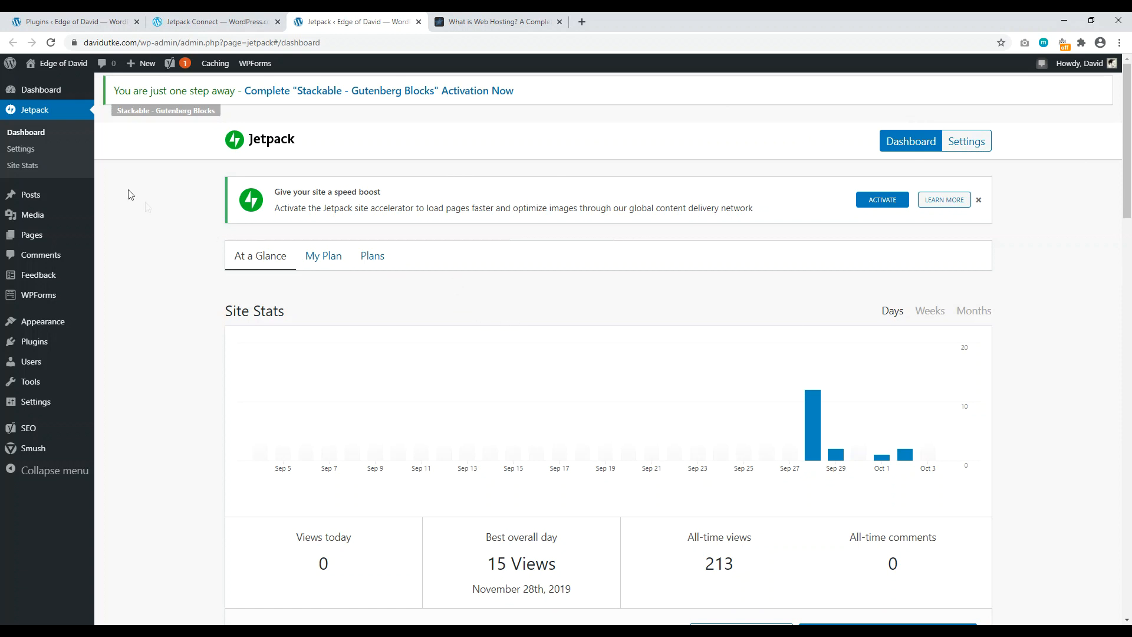
Step: Turn on Jetpack related content after posts, with thumbnails, under Settings > Traffic
left_click(22, 151)
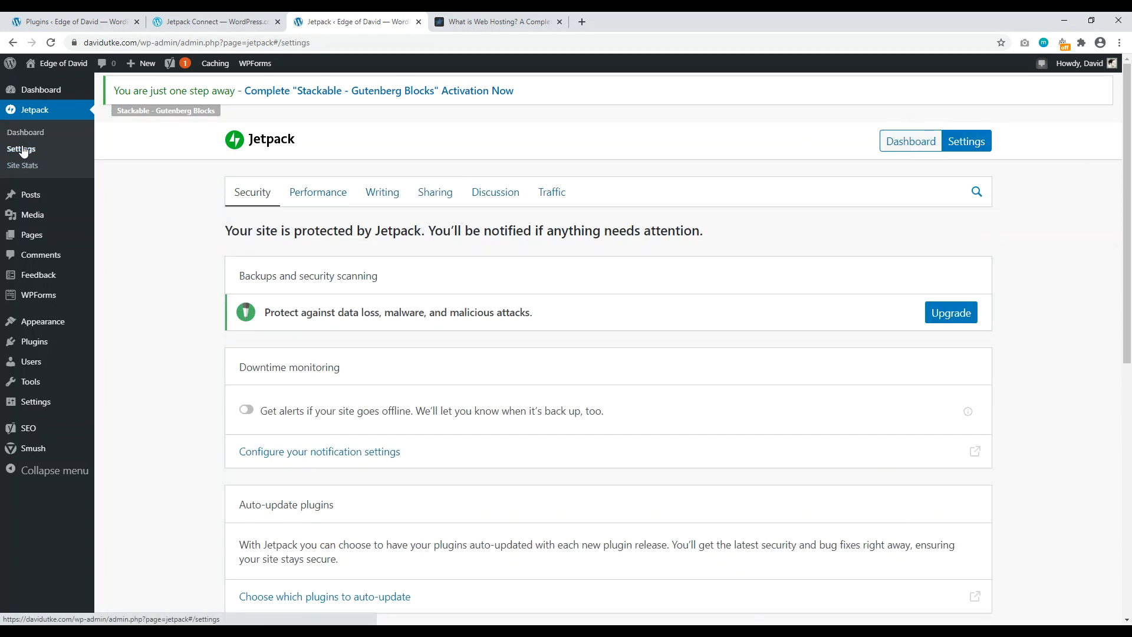
left_click(547, 200)
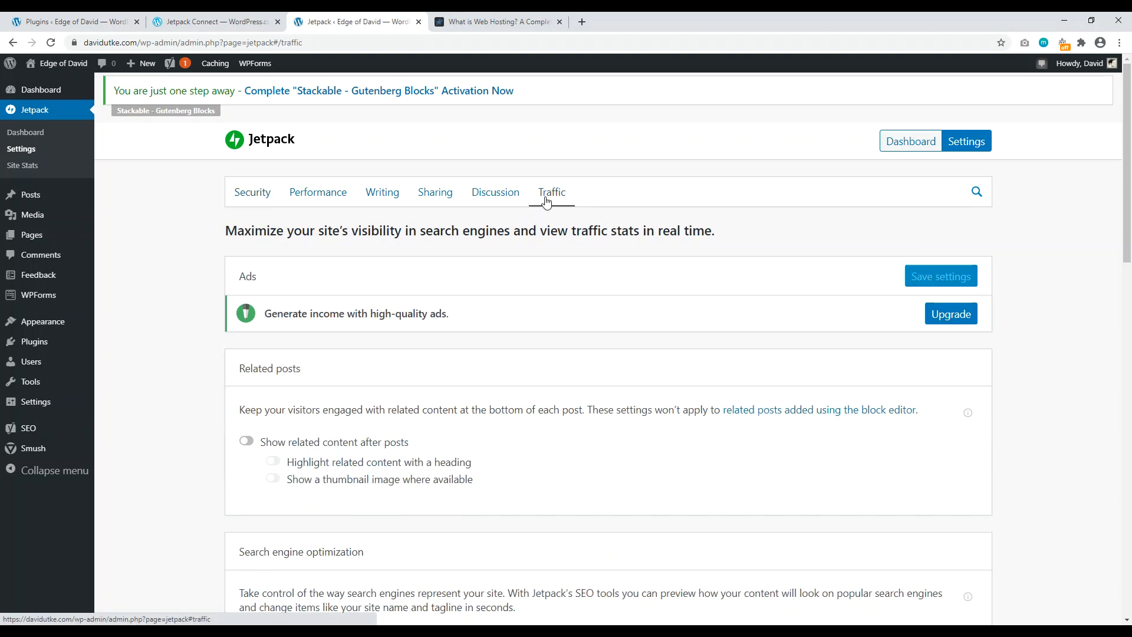
scroll(230, 348, "down", 2)
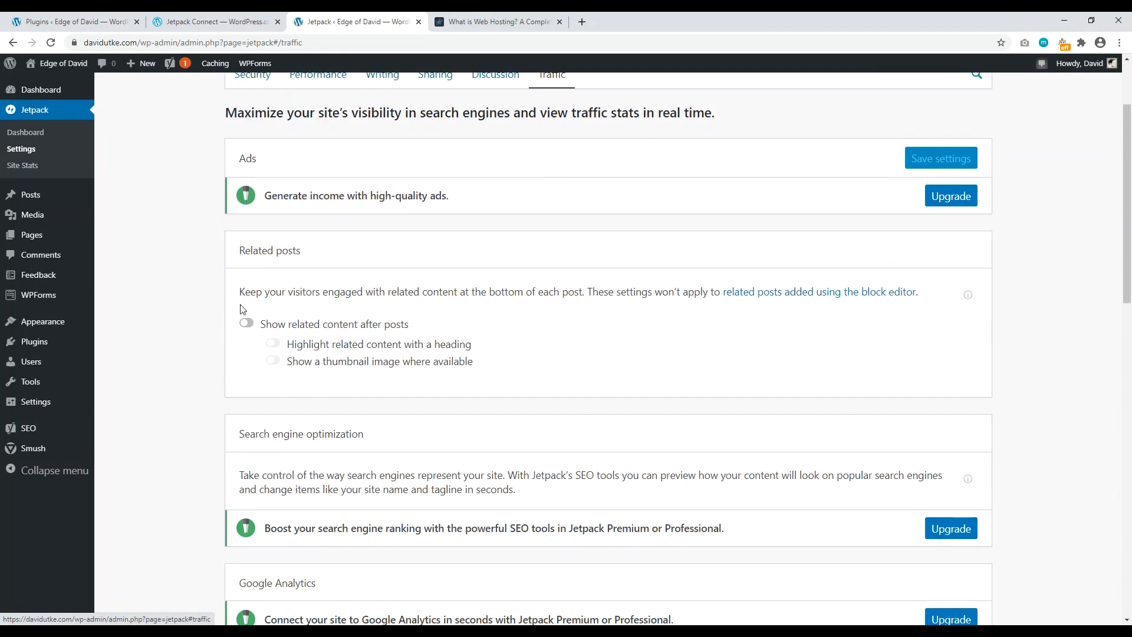
left_click(246, 324)
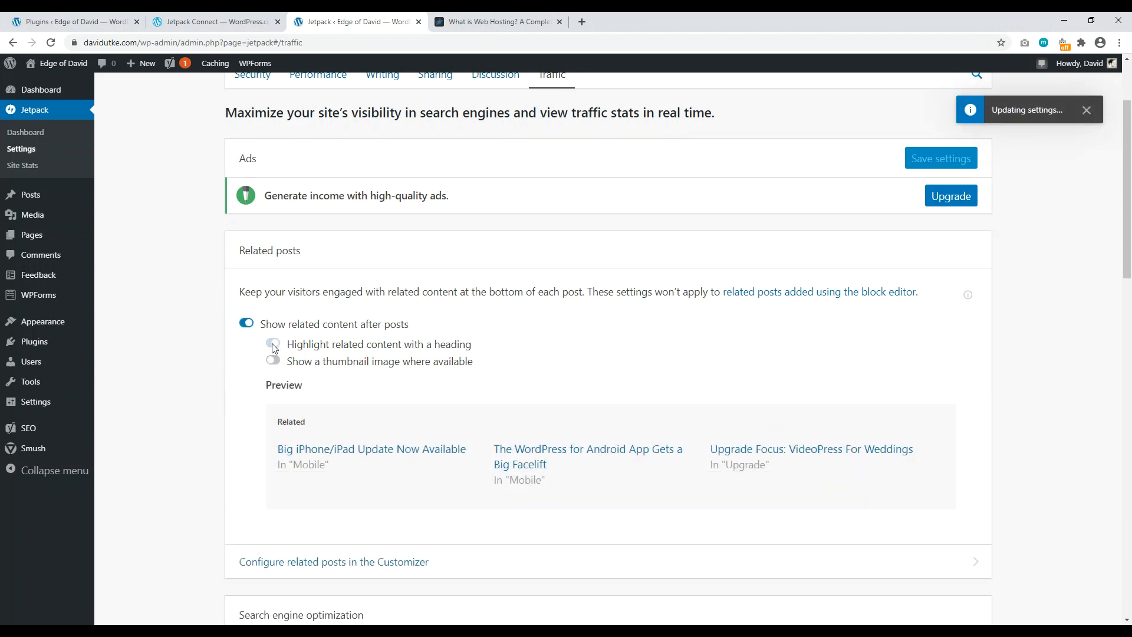
left_click(272, 361)
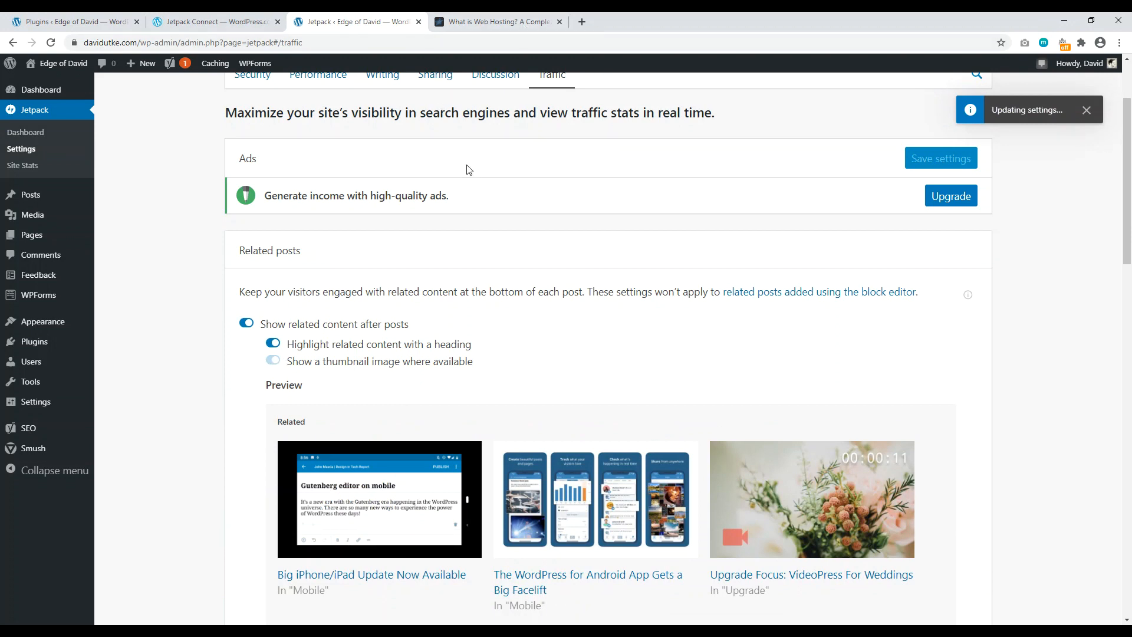
left_click(498, 21)
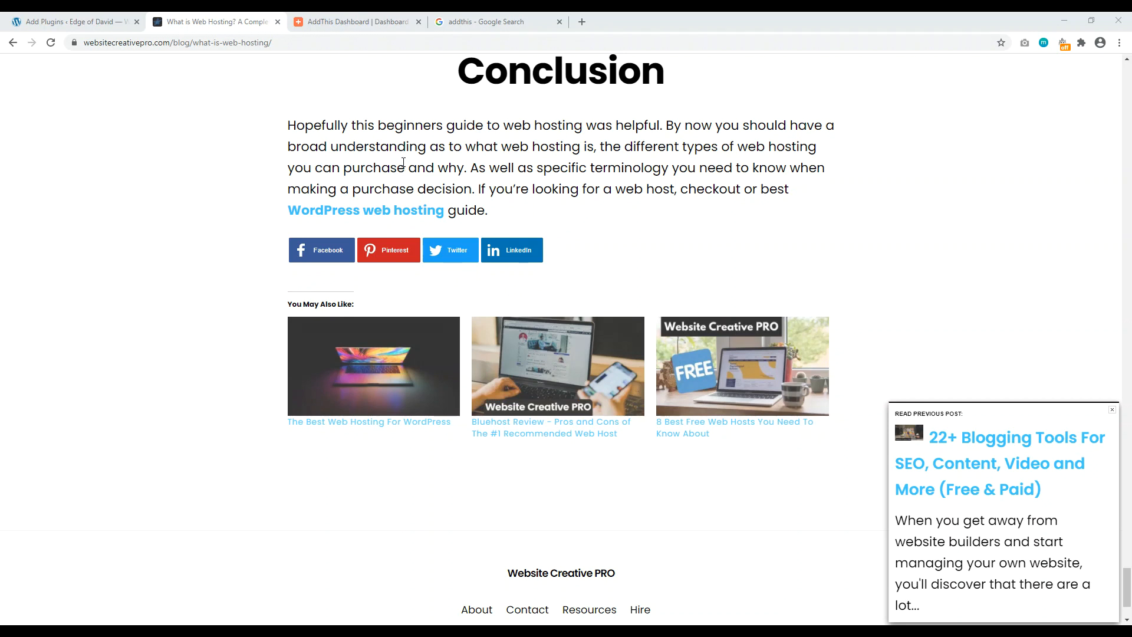
Step: Look over the 'addthis' search results, then open the AddThis dashboard's two-week visit stats
left_click(460, 21)
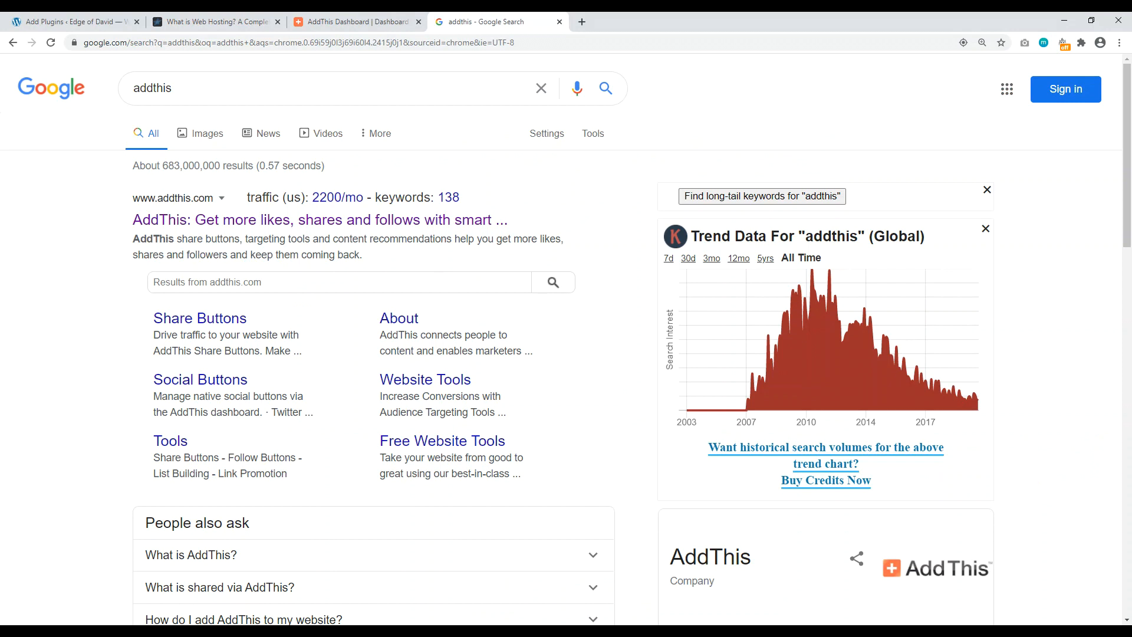
left_click(216, 22)
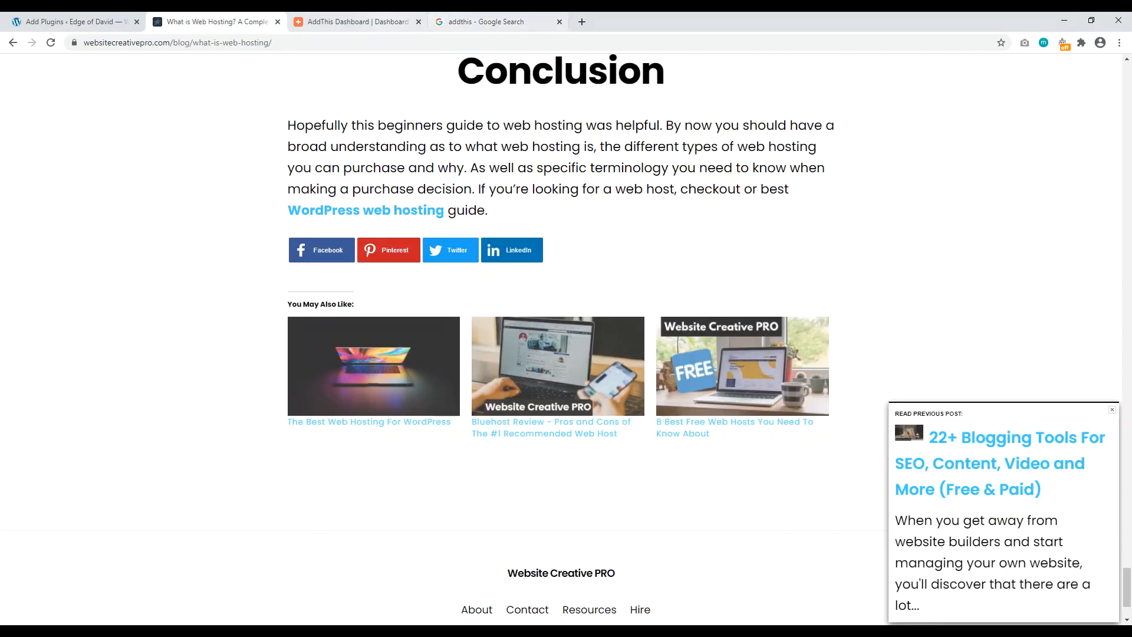
left_click(484, 22)
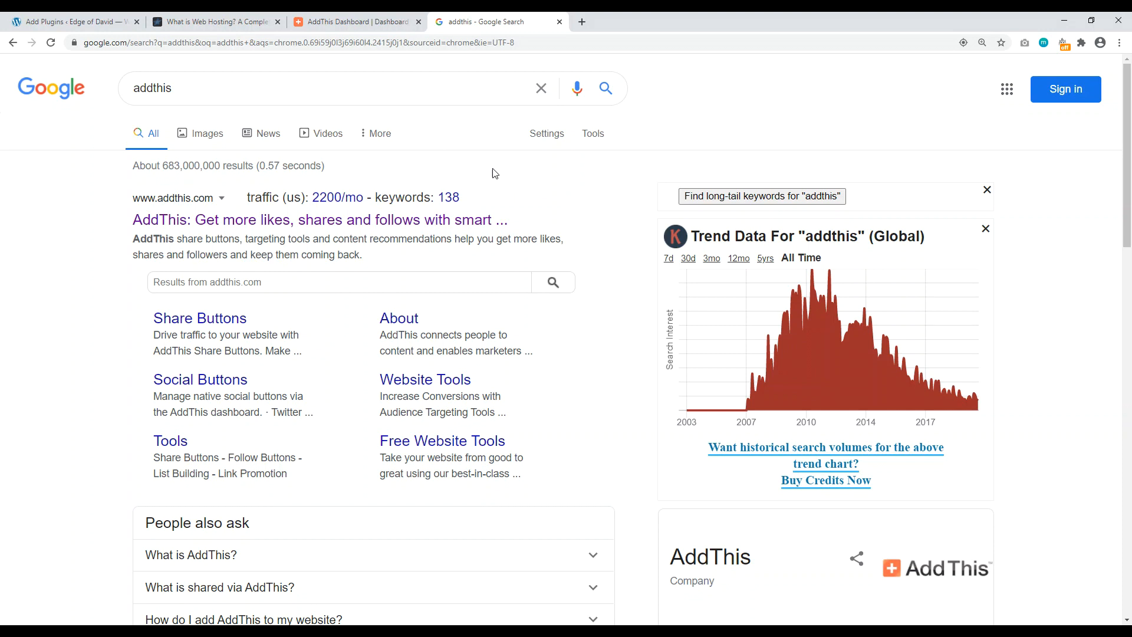
left_click(353, 22)
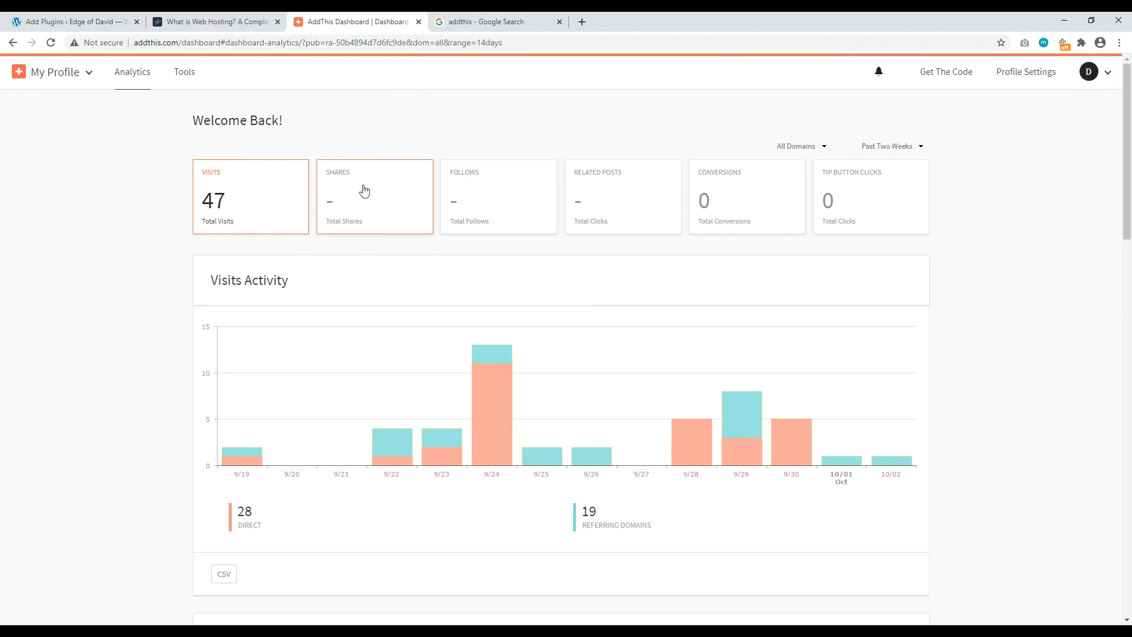
Step: Archive the Floating (7) share tool and begin a new Share Buttons tool
mouse_move(1131, 171)
left_mouse_down()
mouse_move(1130, 307)
mouse_move(1130, 171)
left_mouse_up()
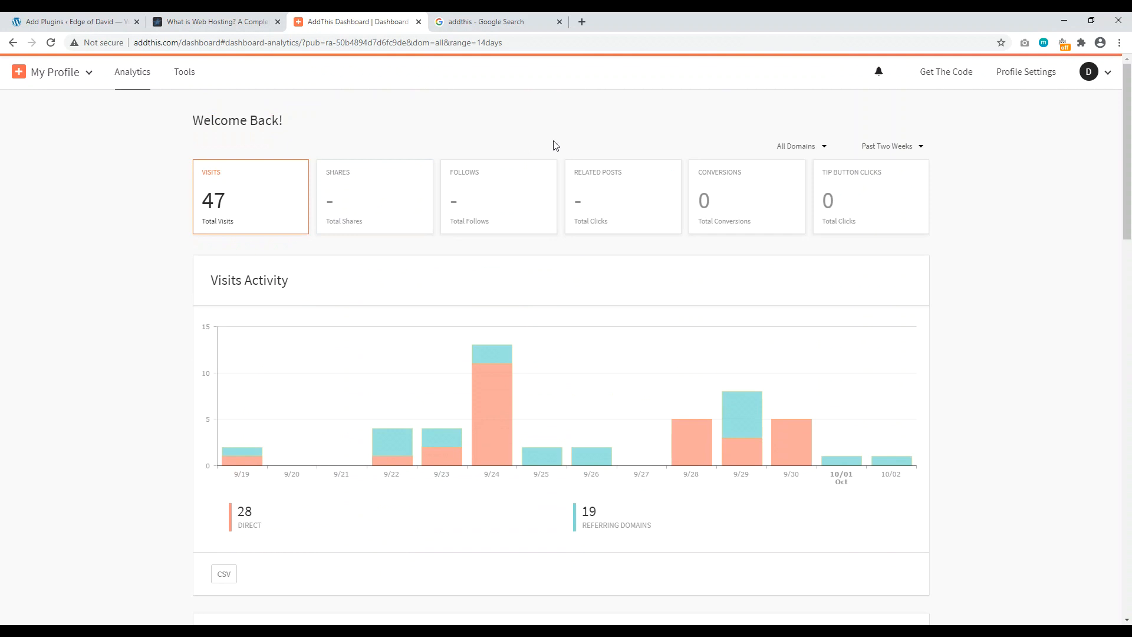
left_click(183, 75)
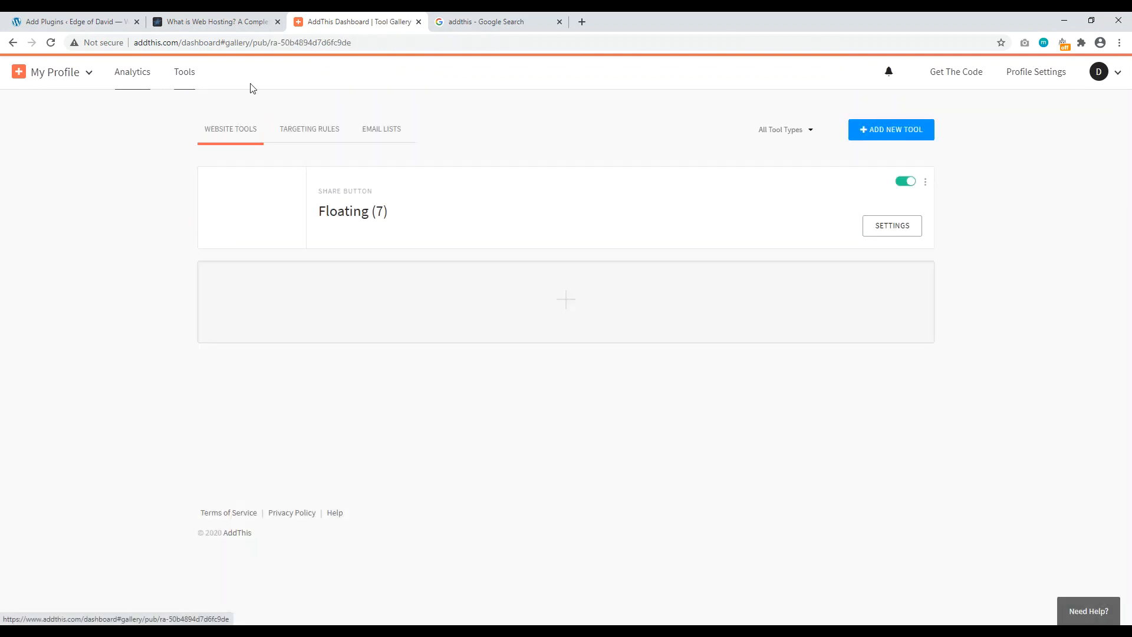
left_click(926, 184)
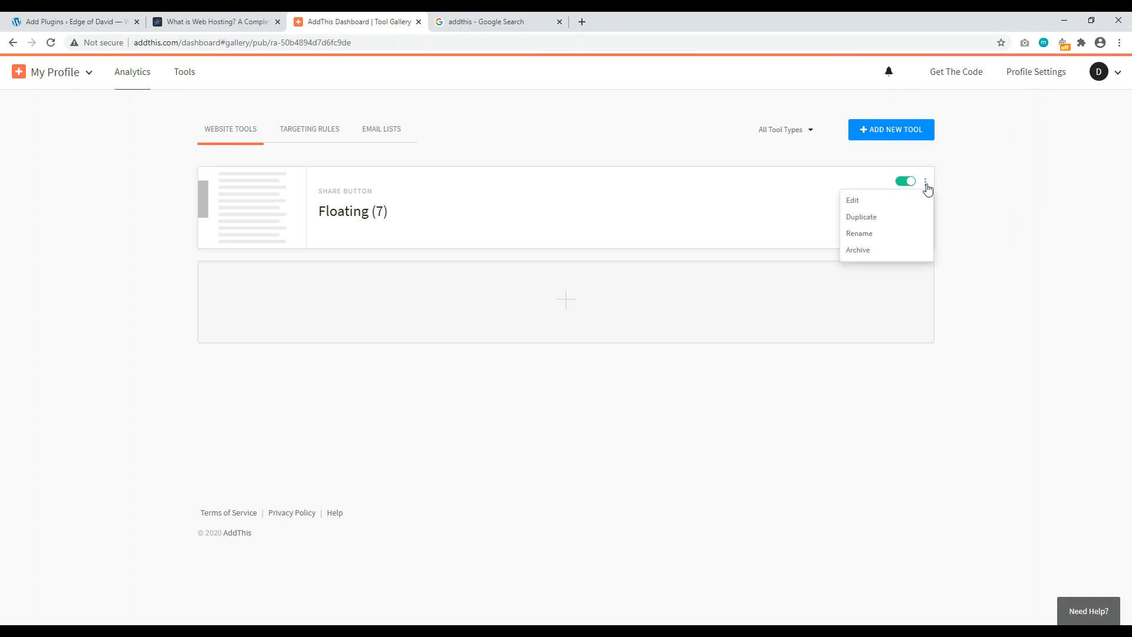
left_click(859, 250)
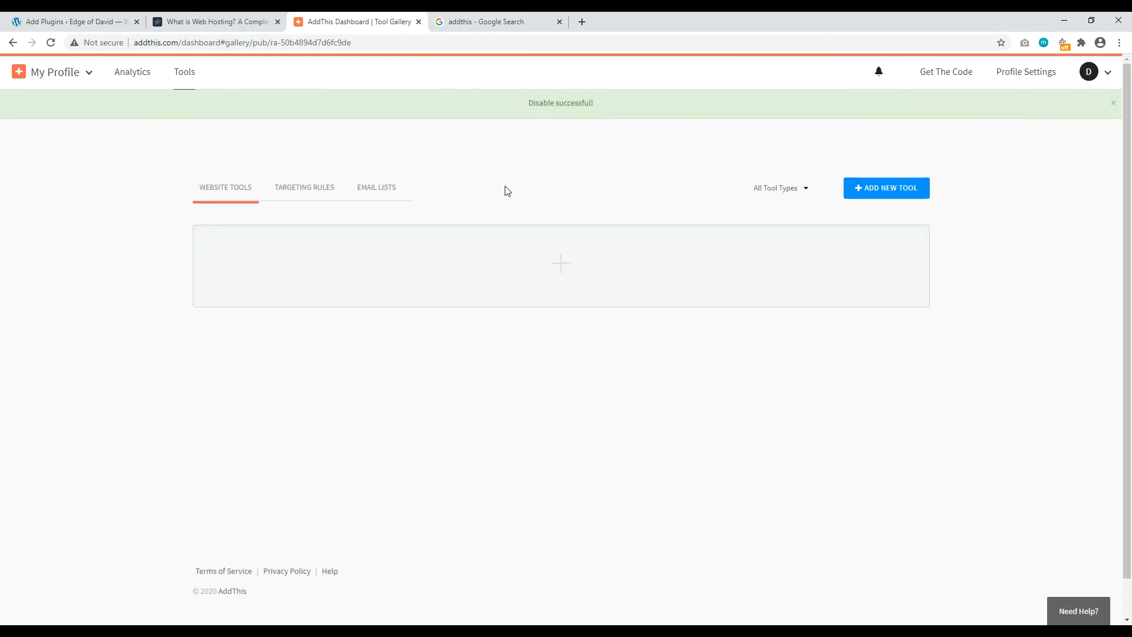
left_click(560, 268)
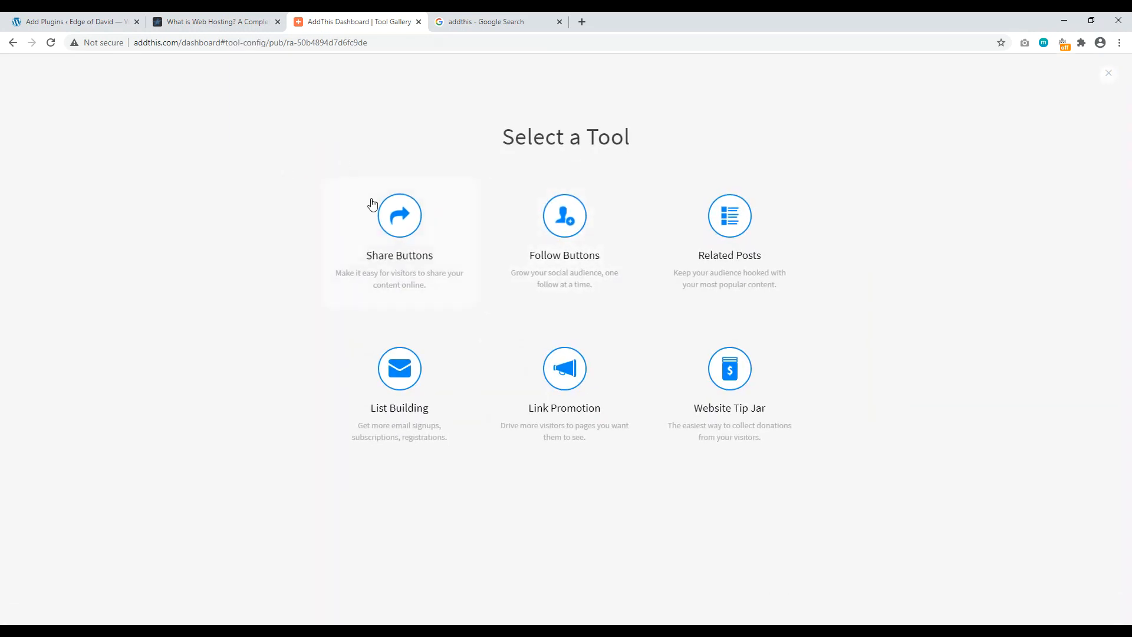
left_click(390, 225)
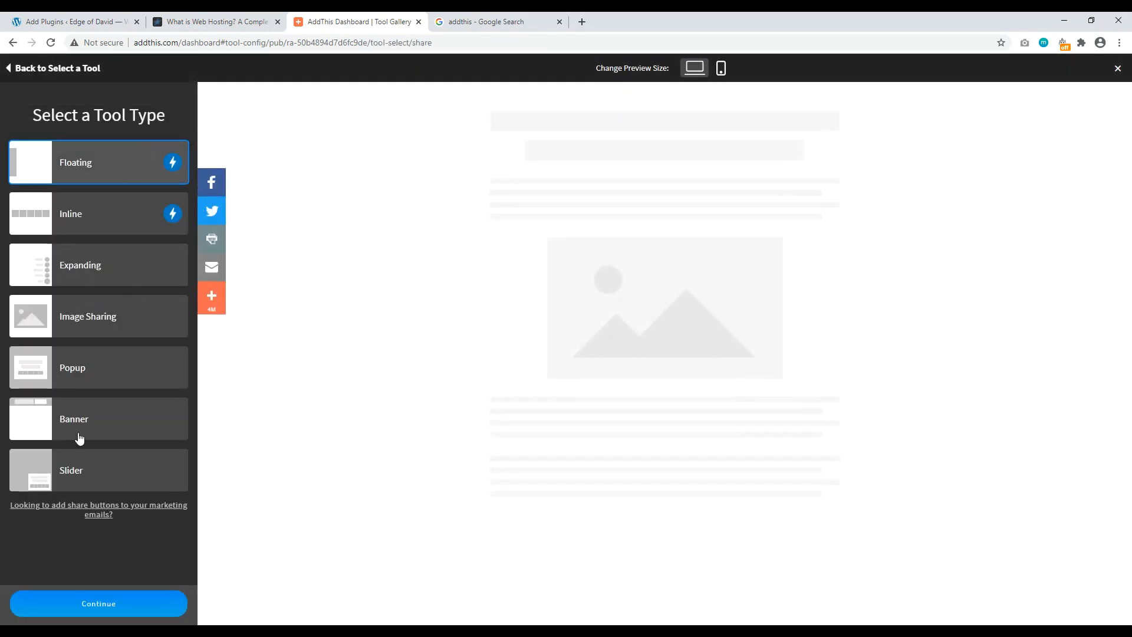
Step: Set floating share services to 'Selected by You': Facebook, Pinterest, Email, dropping Twitter and AddThis
left_click(92, 612)
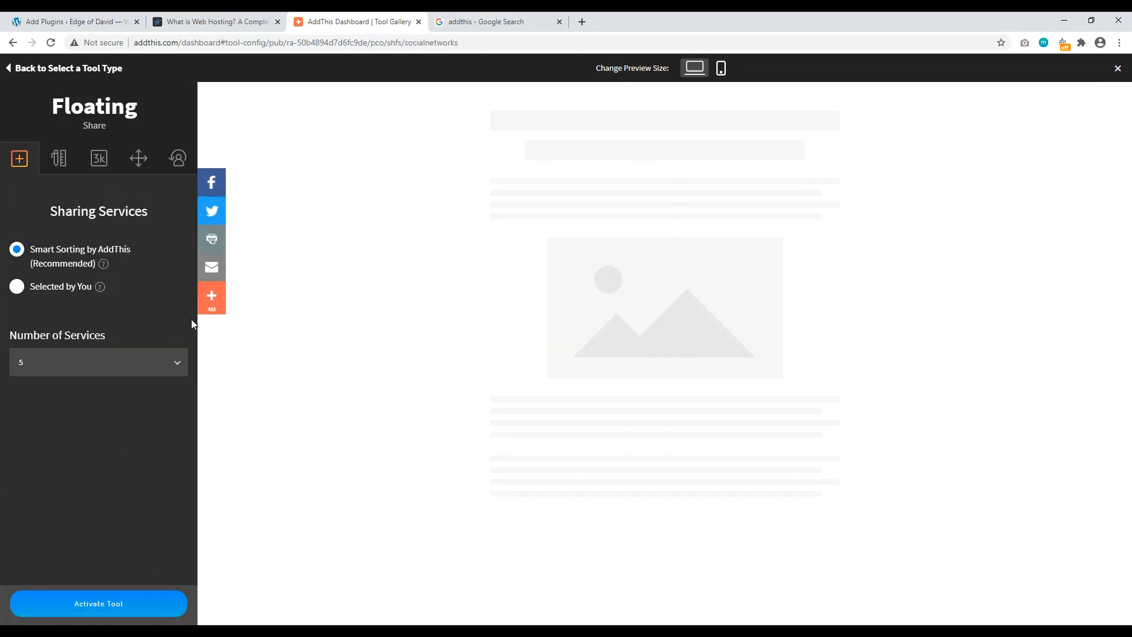
left_click(17, 287)
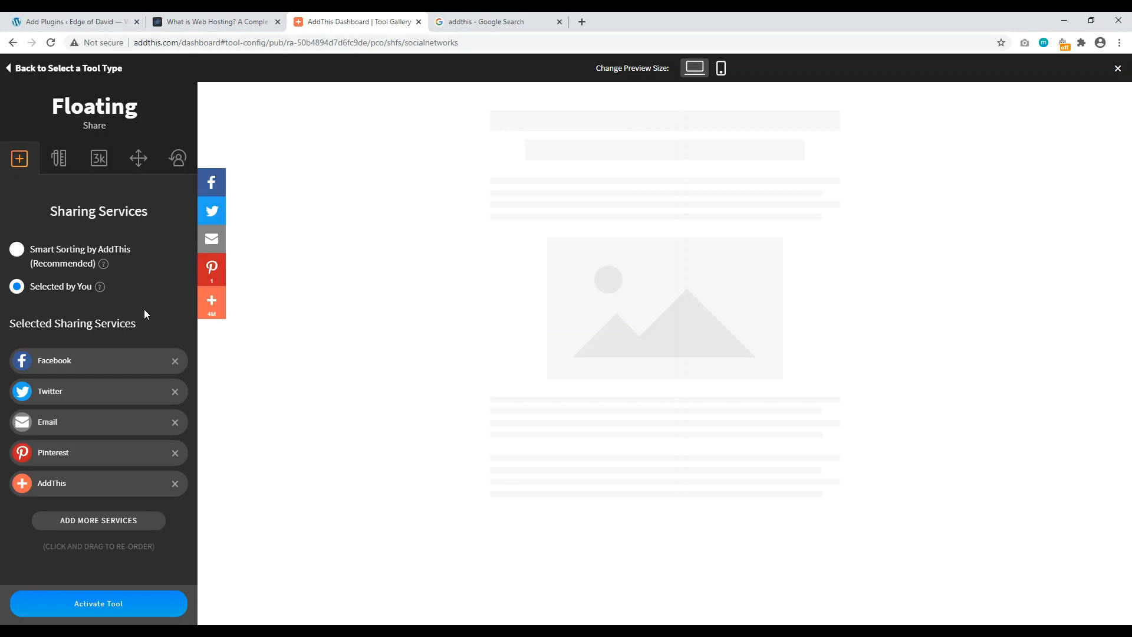
left_click(175, 392)
left_click_drag(83, 439, 83, 395)
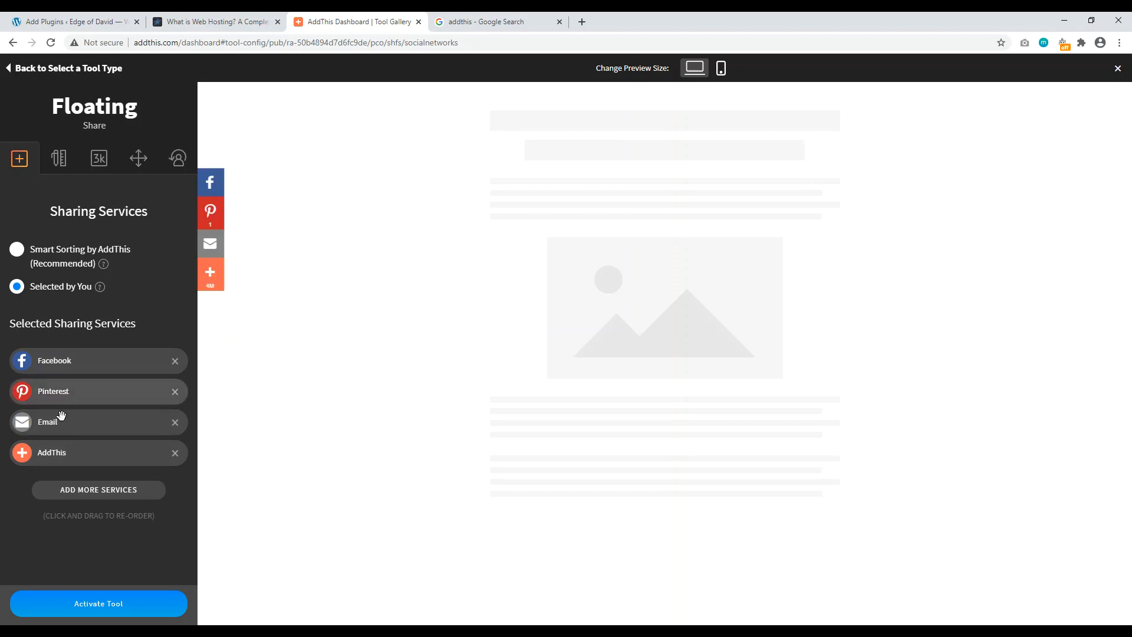
left_click(175, 452)
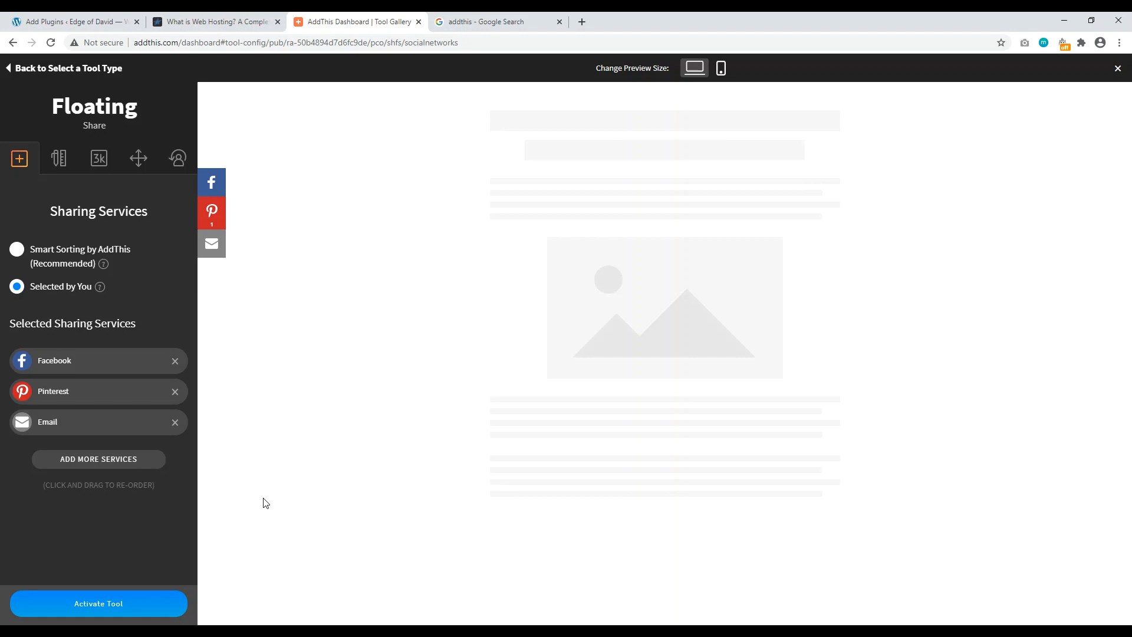
Step: Set the floating buttons' mobile size to Small (32px) and activate the tool
left_click(96, 600)
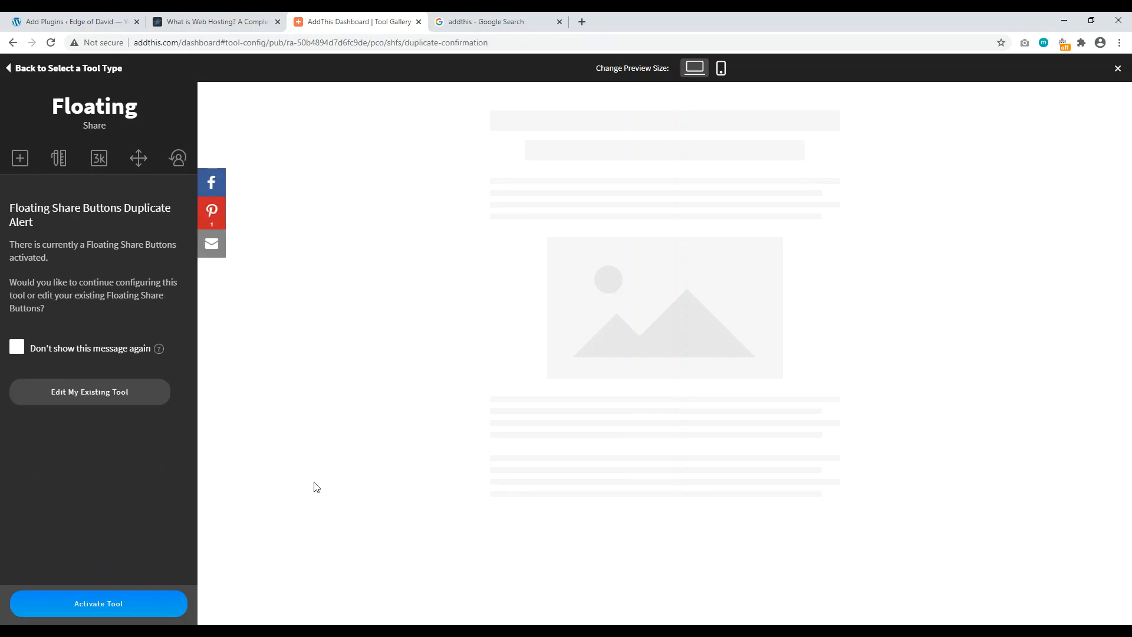
left_click(68, 160)
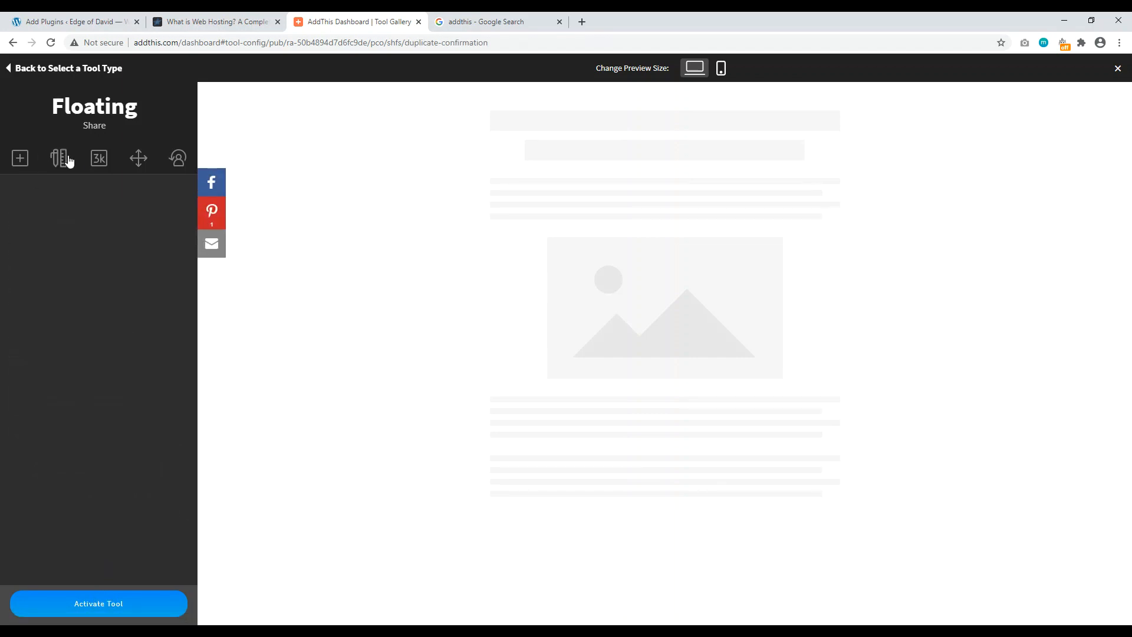
left_click(96, 164)
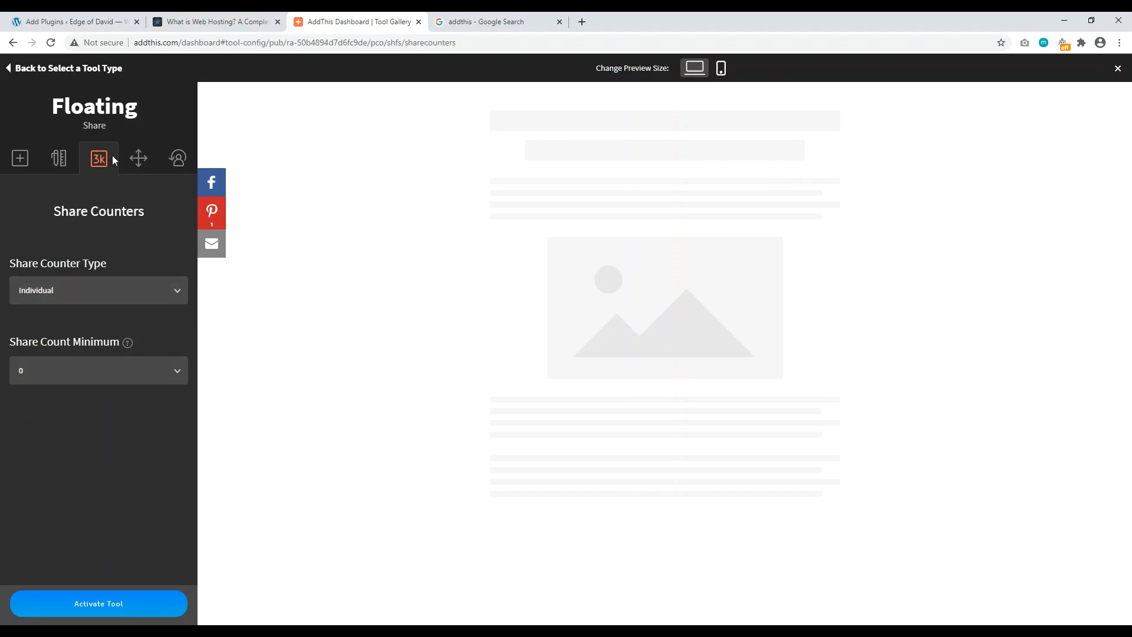
left_click(60, 160)
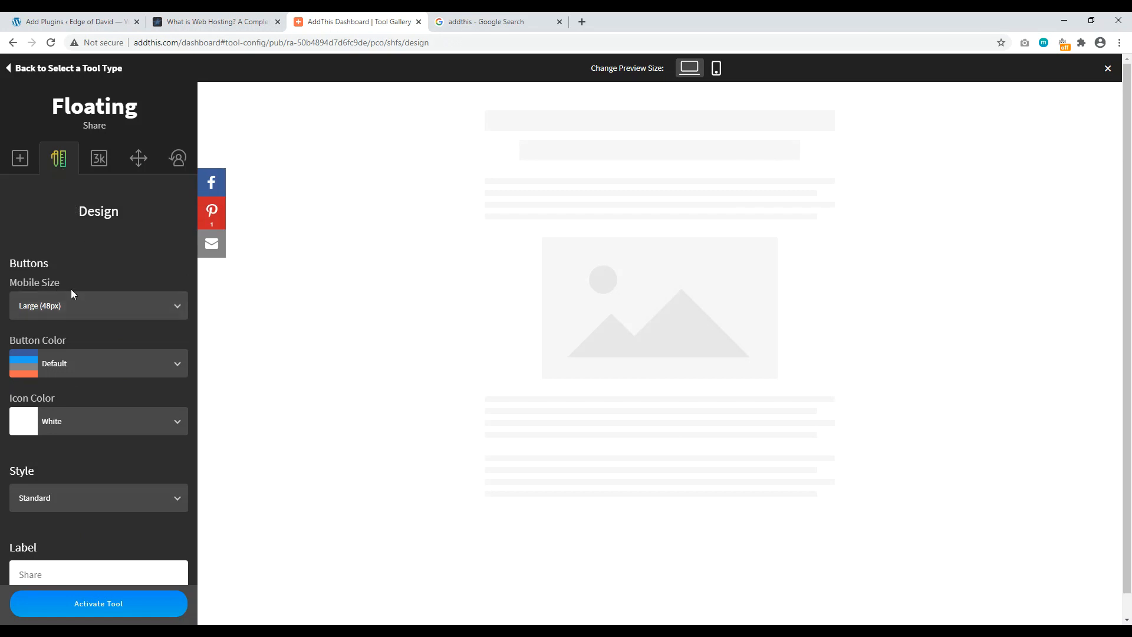
left_click(89, 306)
left_click(85, 393)
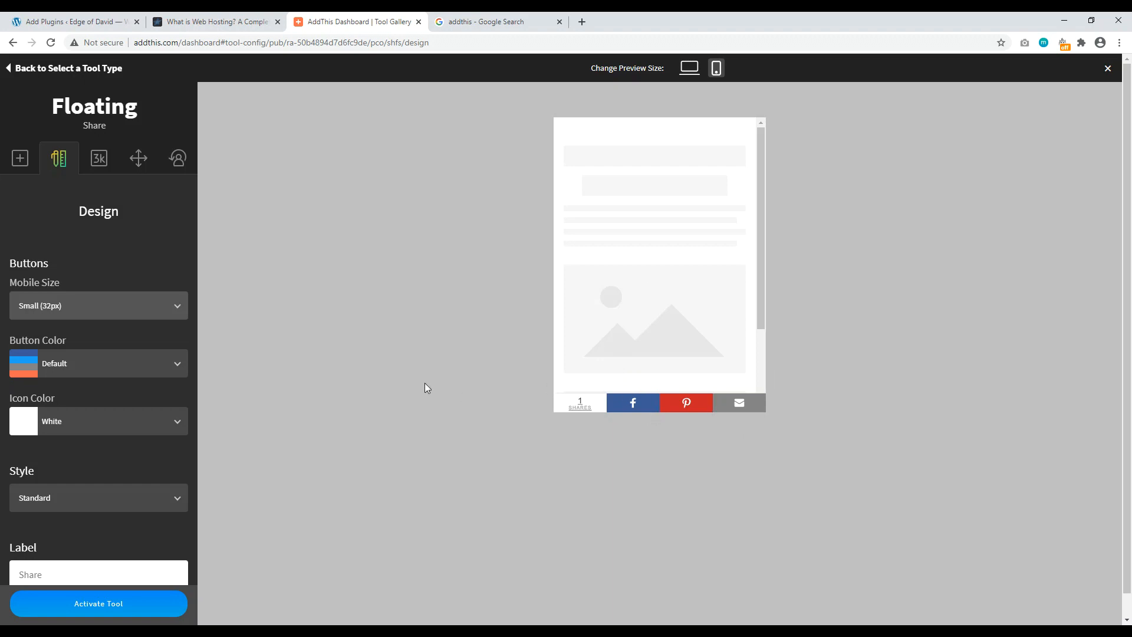
left_click(97, 614)
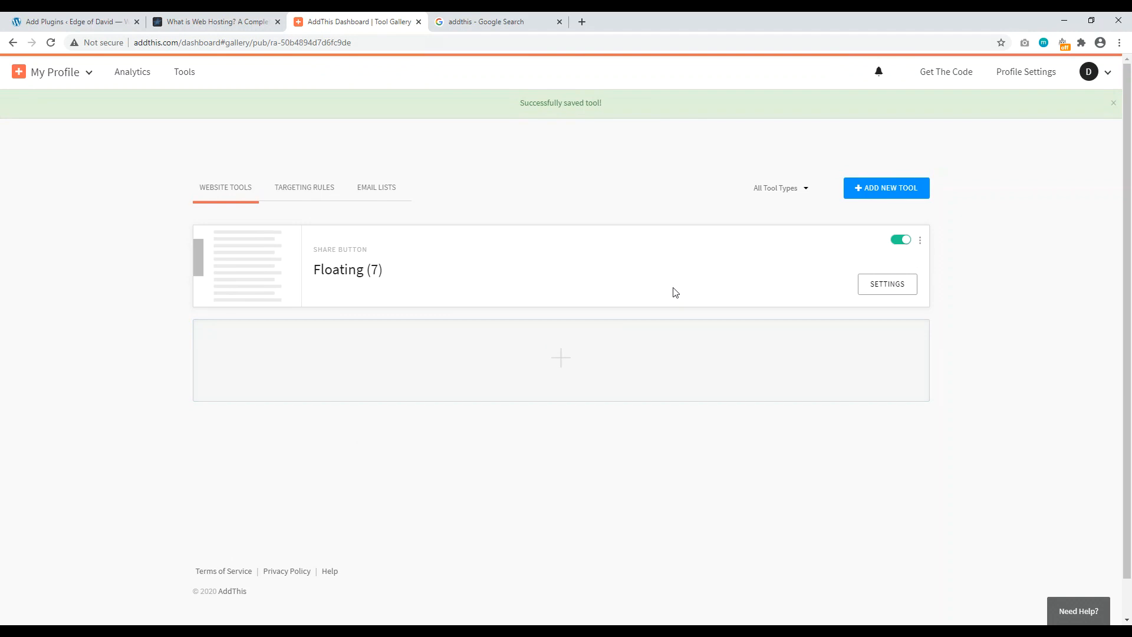
Step: Copy the AddThis script snippet from the Get The Code page to the clipboard
left_click(958, 75)
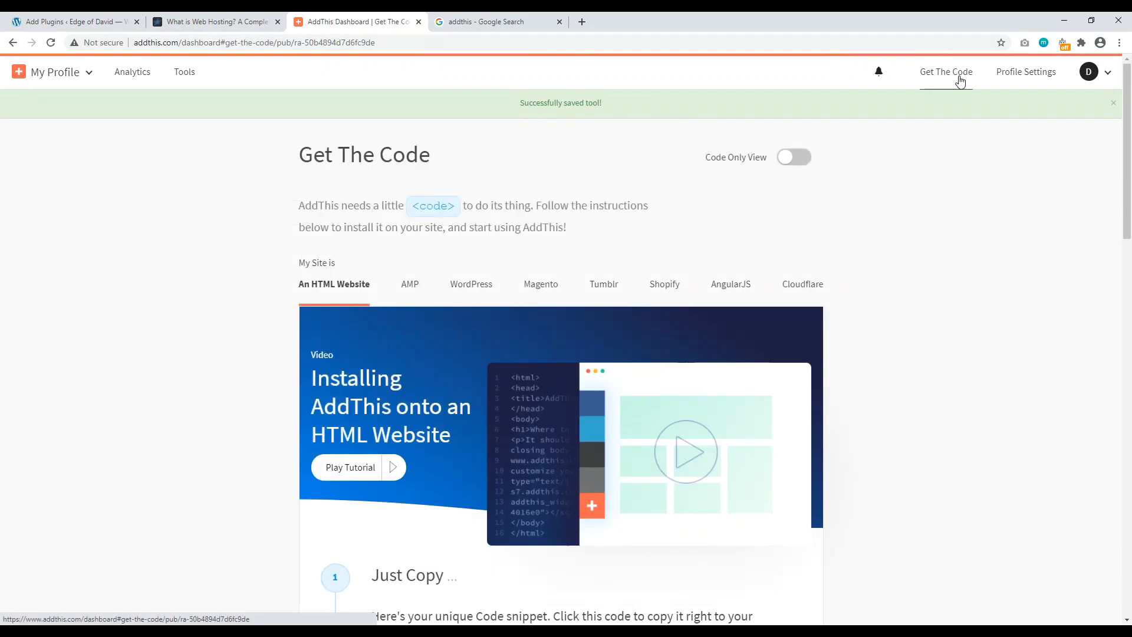
scroll(396, 194, "down", 5)
left_click_drag(529, 363, 389, 345)
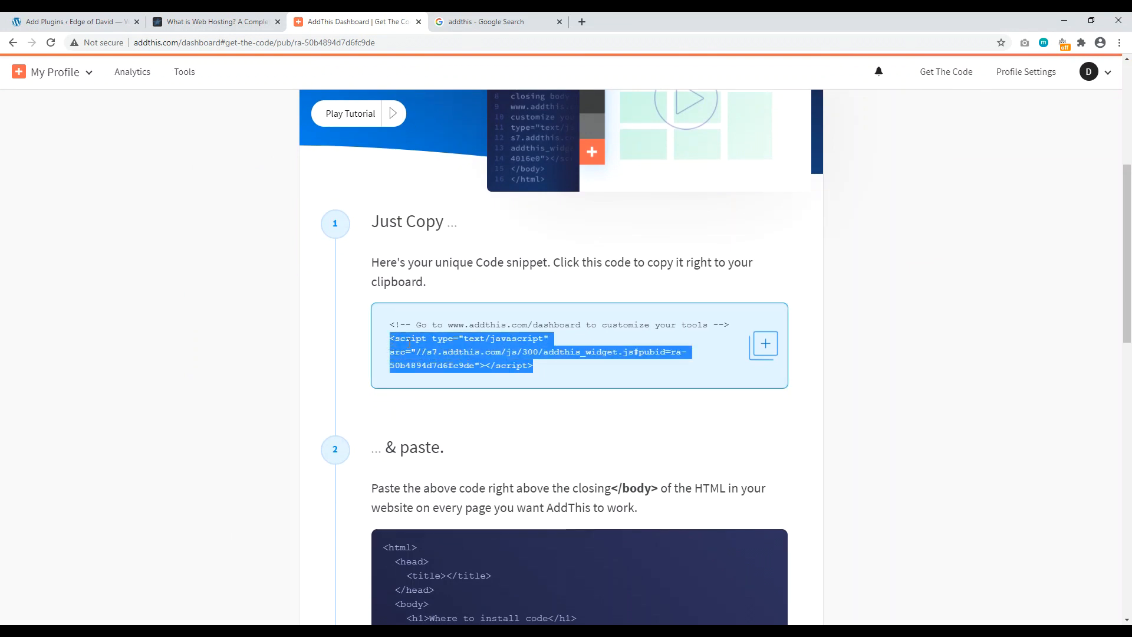
right_click(409, 342)
left_click(439, 353)
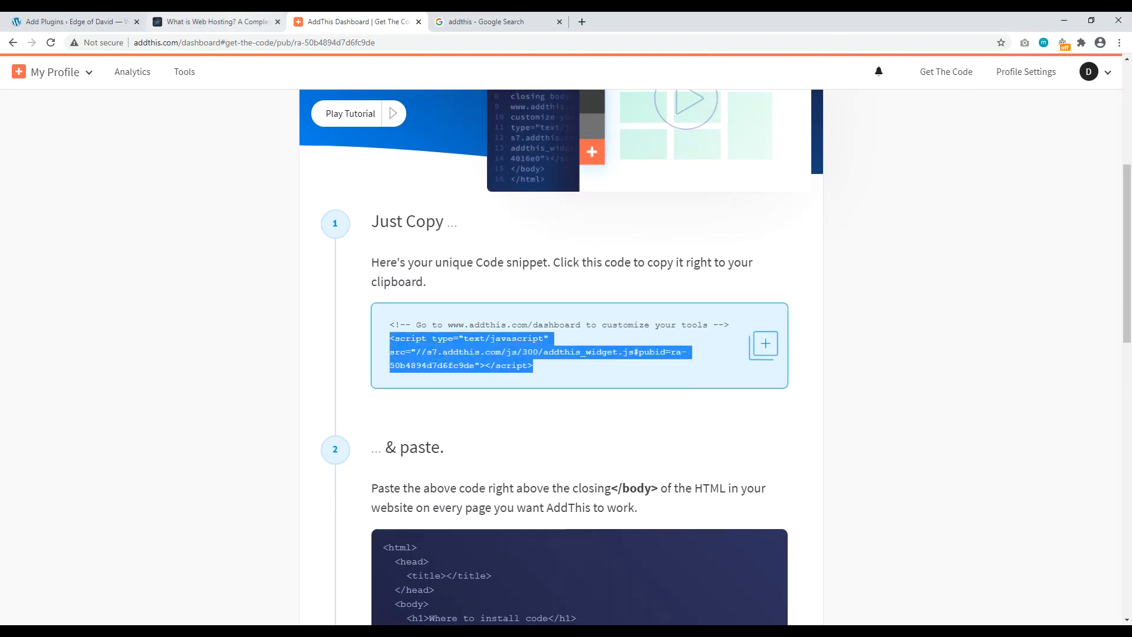
left_click(219, 21)
Step: Search plugins for 'headers and footers', then install and activate Insert Headers and Footers
left_click(70, 21)
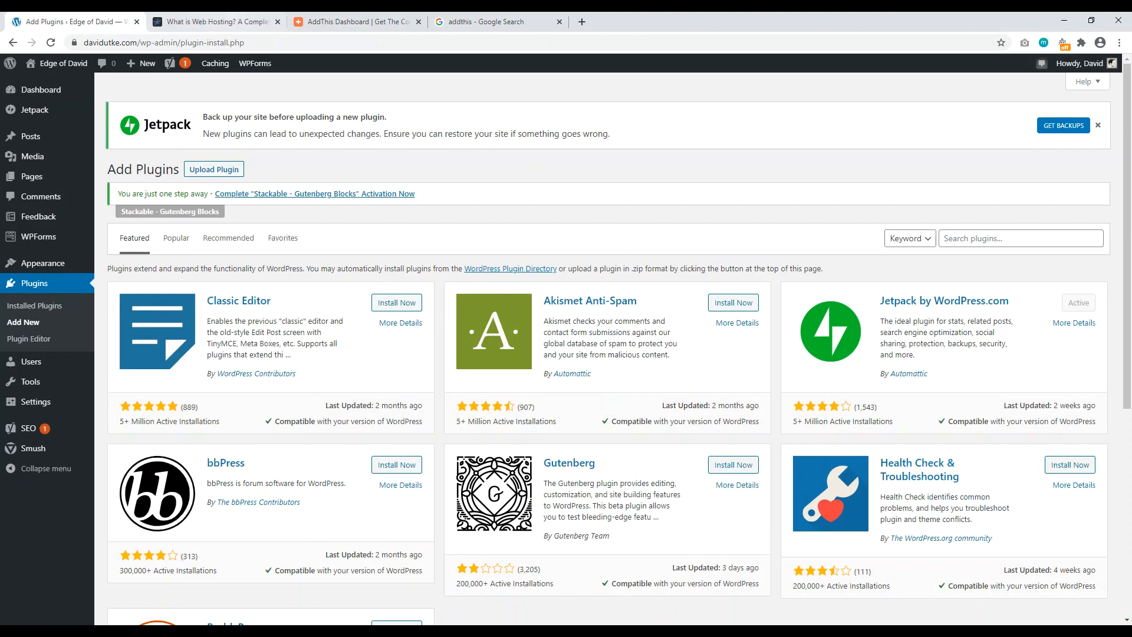
left_click(275, 22)
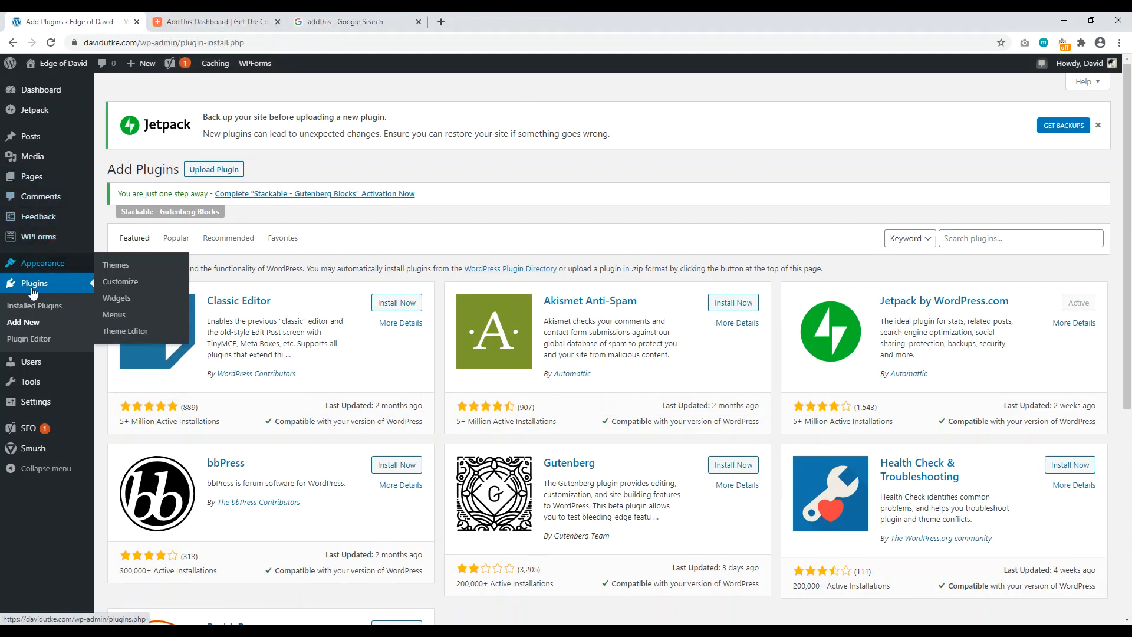
left_click(982, 241)
type("hear")
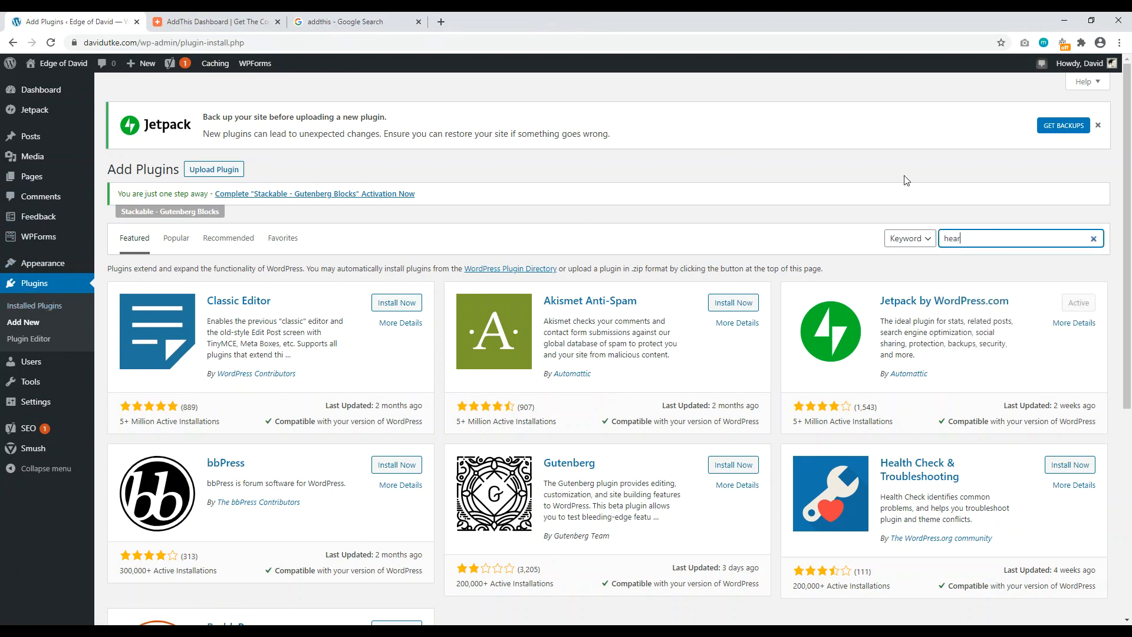
type("d")
key("BackSpace")
key("BackSpace")
type("de")
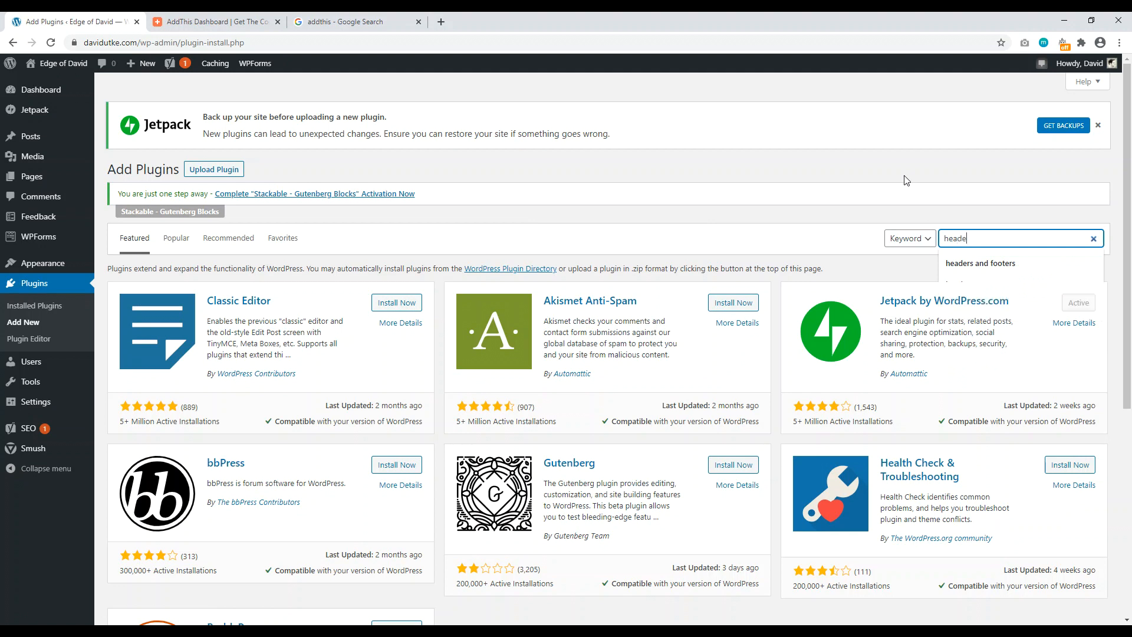
type("rs and foote")
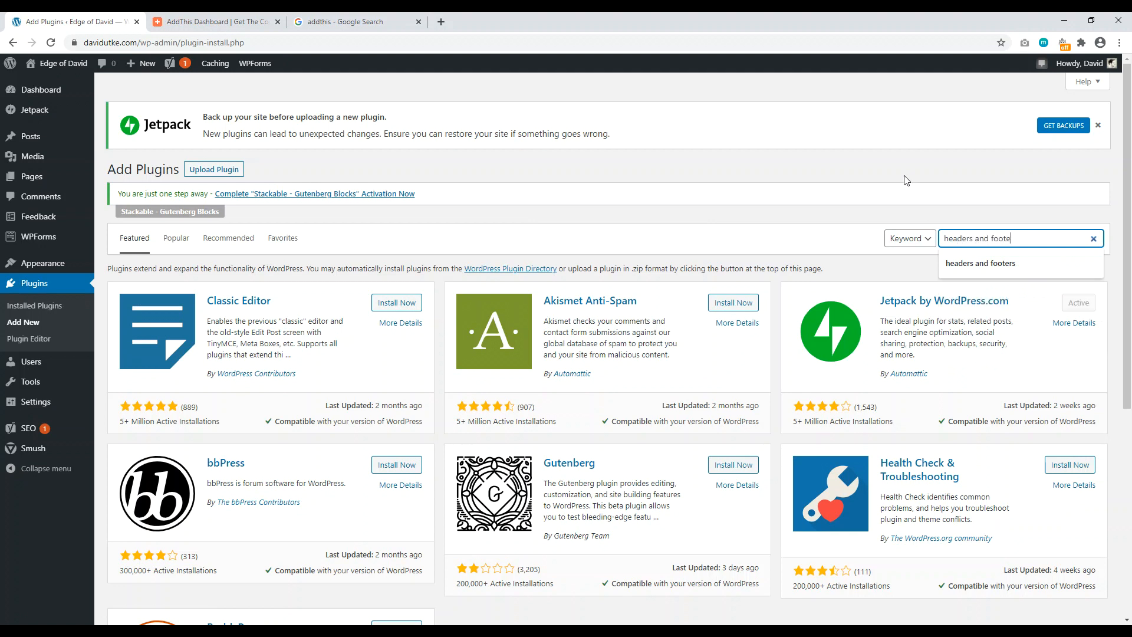
type("rs")
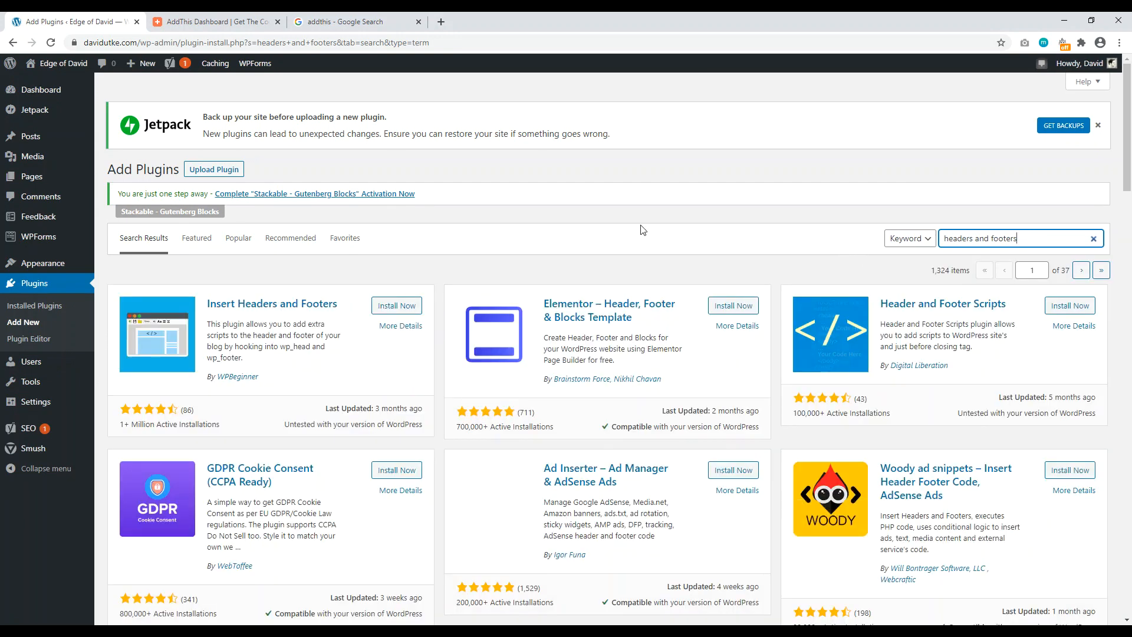
left_click(391, 307)
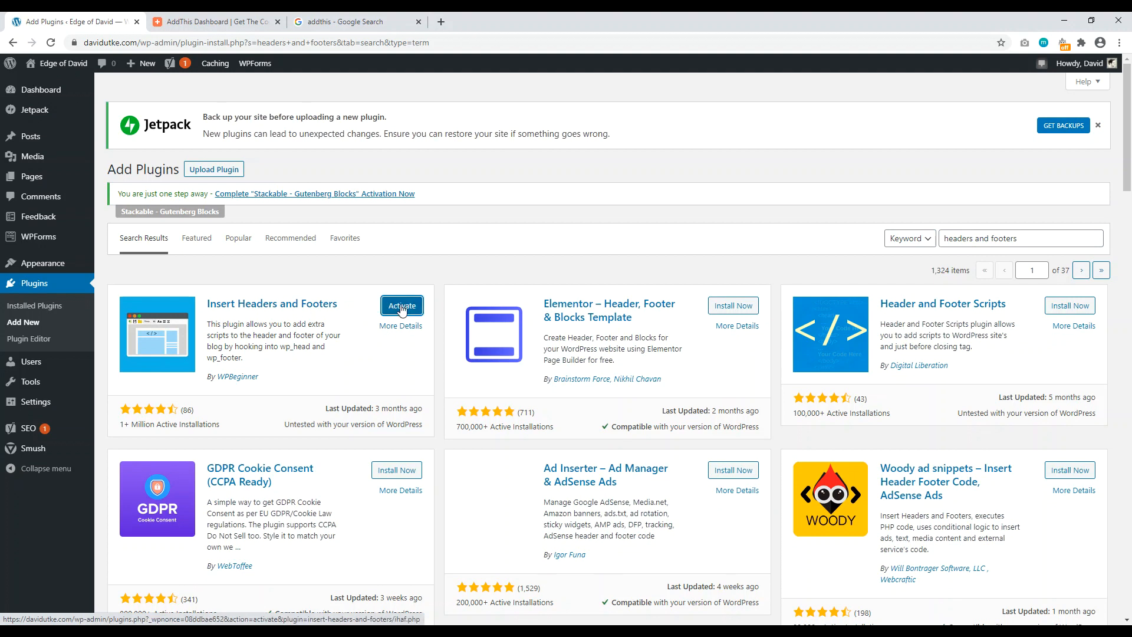
left_click(402, 309)
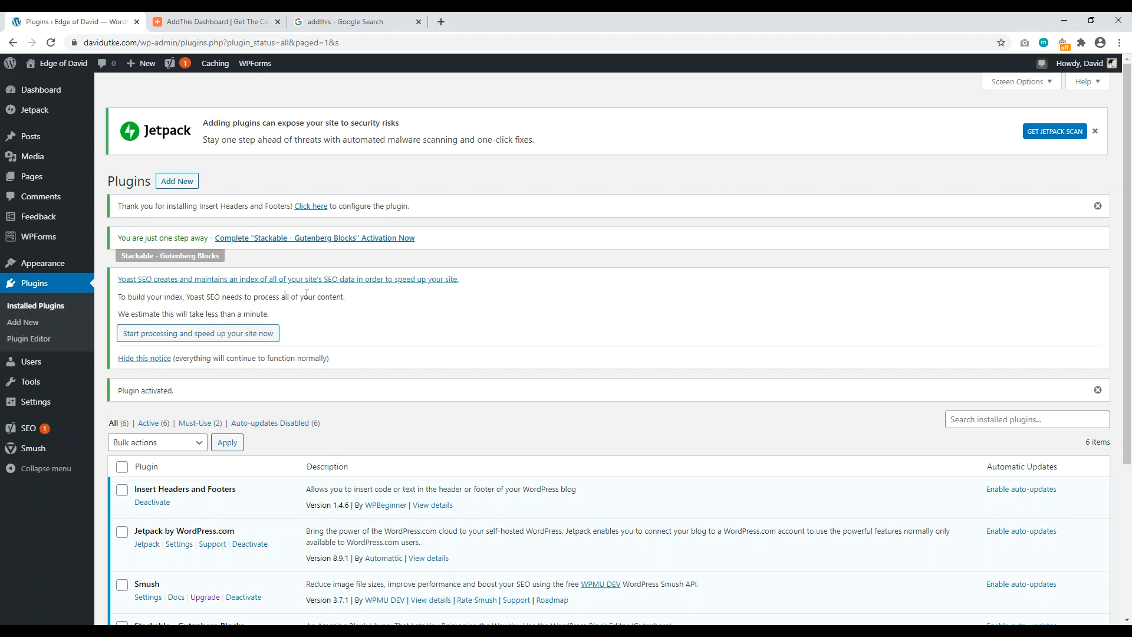
Step: Paste the AddThis script as plain text into Scripts in Footer and save the settings
mouse_move(36, 408)
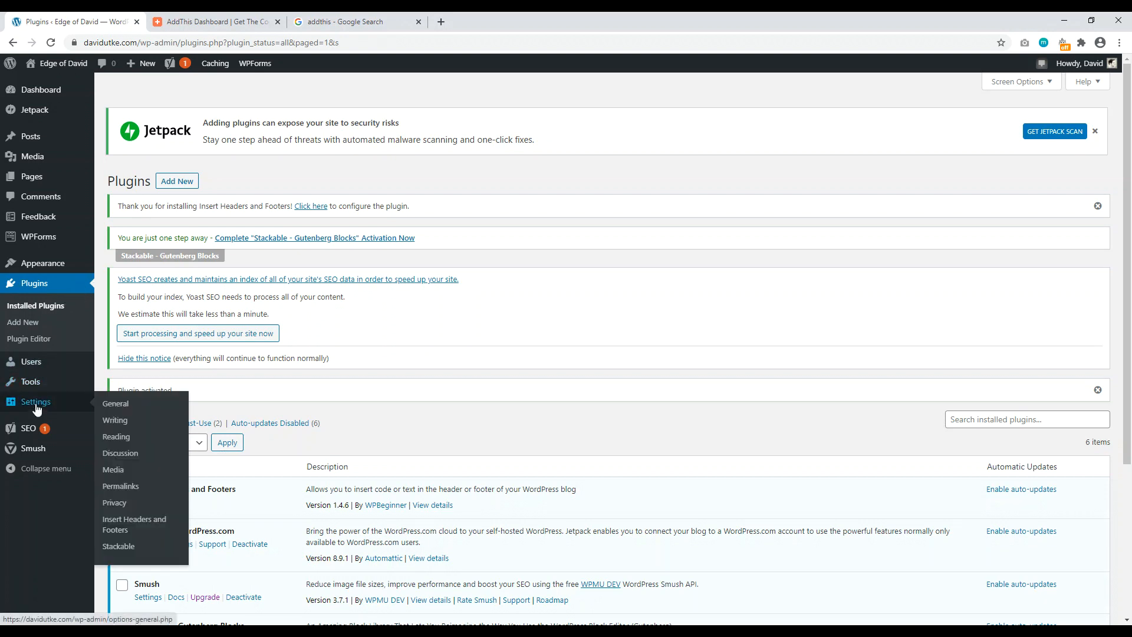
left_click(146, 524)
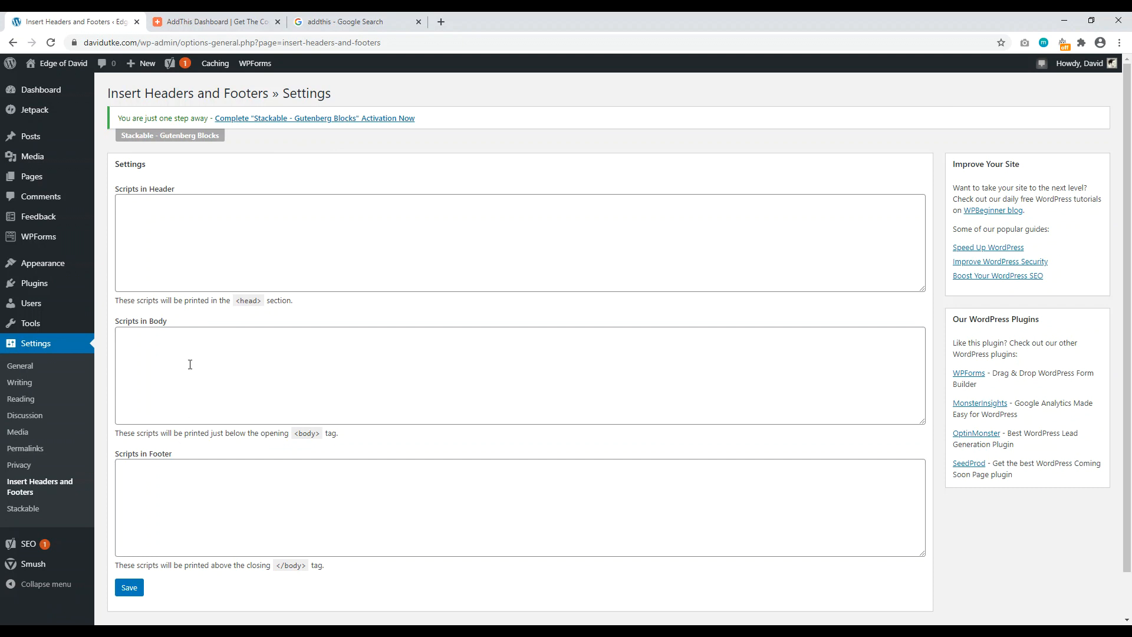
left_click(158, 485)
right_click(160, 471)
left_click(190, 380)
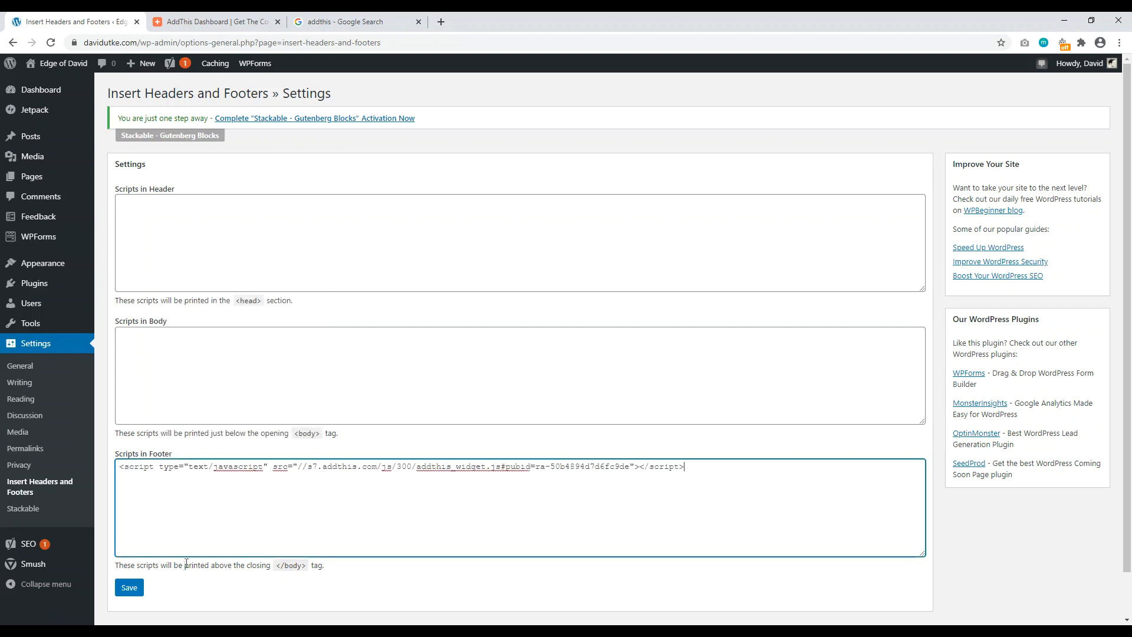
left_click(136, 589)
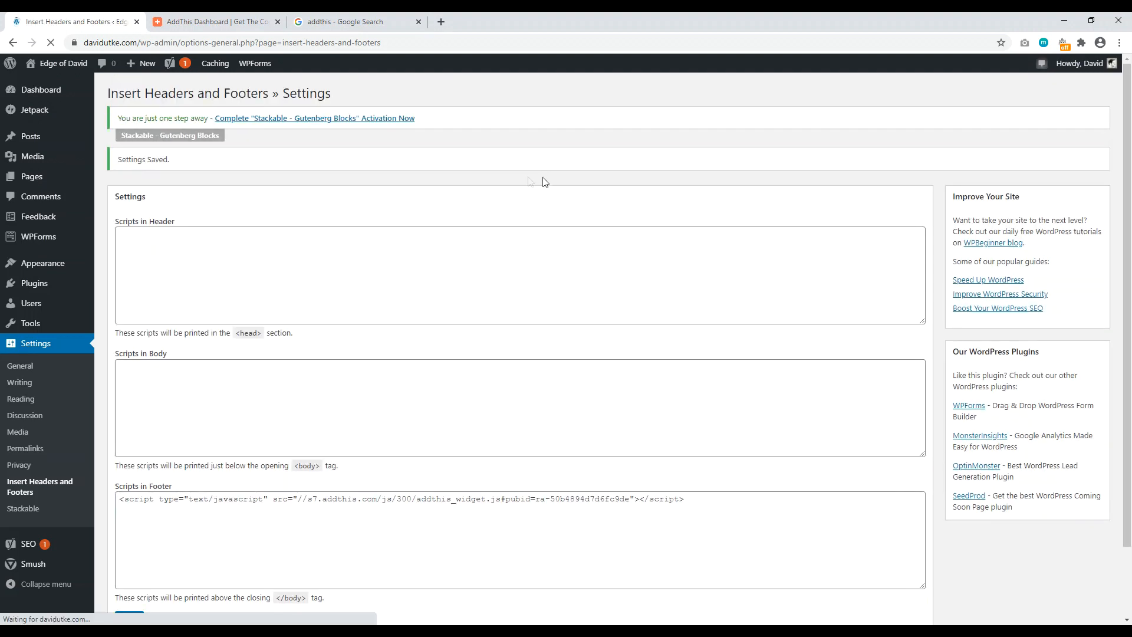
Step: Open the live Edge of David site in a new browser tab
right_click(64, 63)
left_click(89, 72)
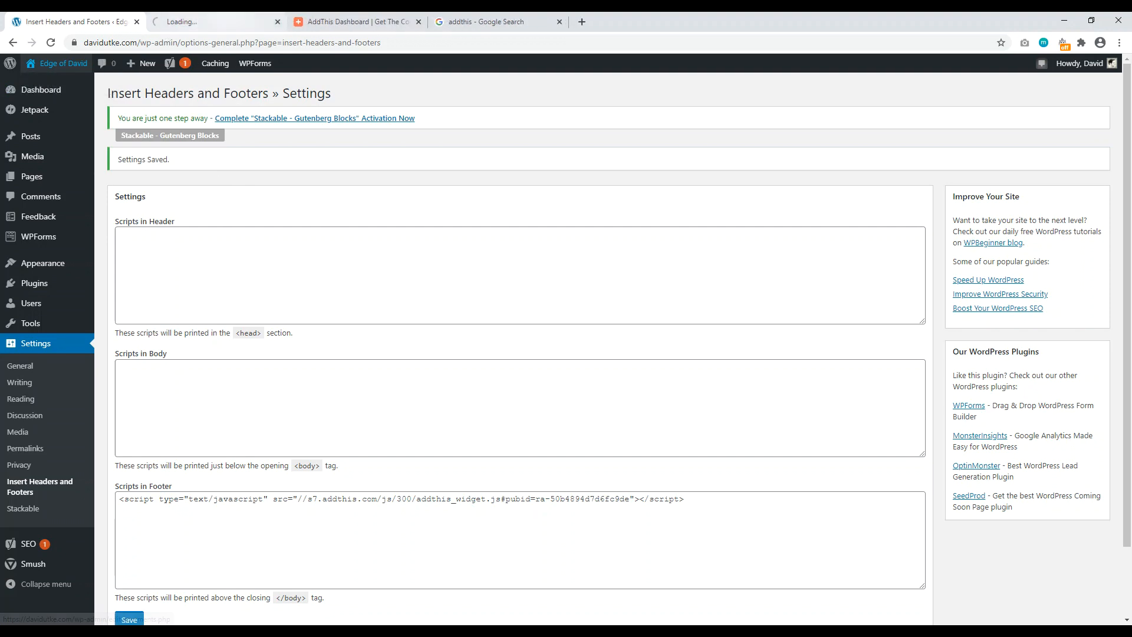
key("ctrl+Tab")
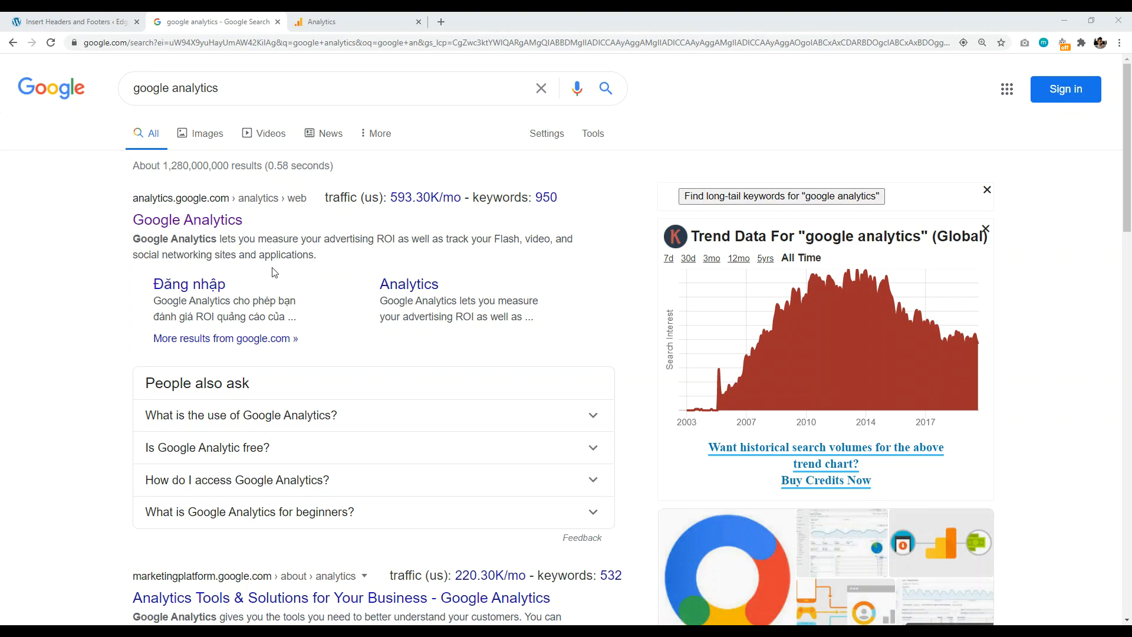
Step: Switch to the Google Analytics tab showing the MY BLOG property's Admin page
left_click(330, 22)
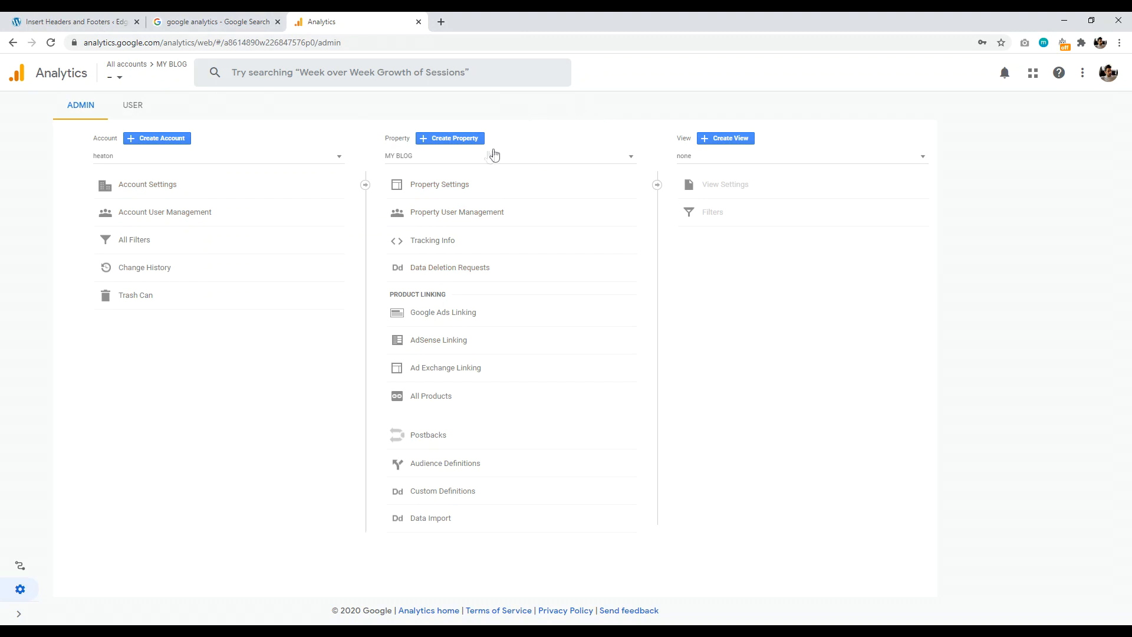
Step: Copy the Global Site Tag (gtag.js) snippet from Tracking Info > Tracking Code, then return to WordPress
left_click(423, 246)
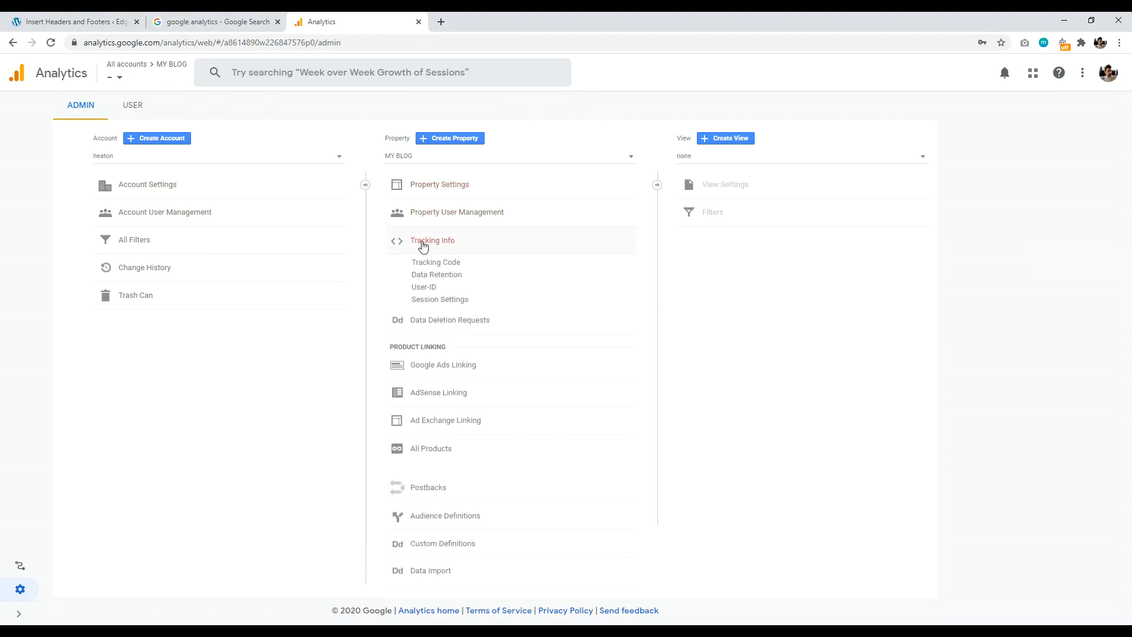
left_click(431, 262)
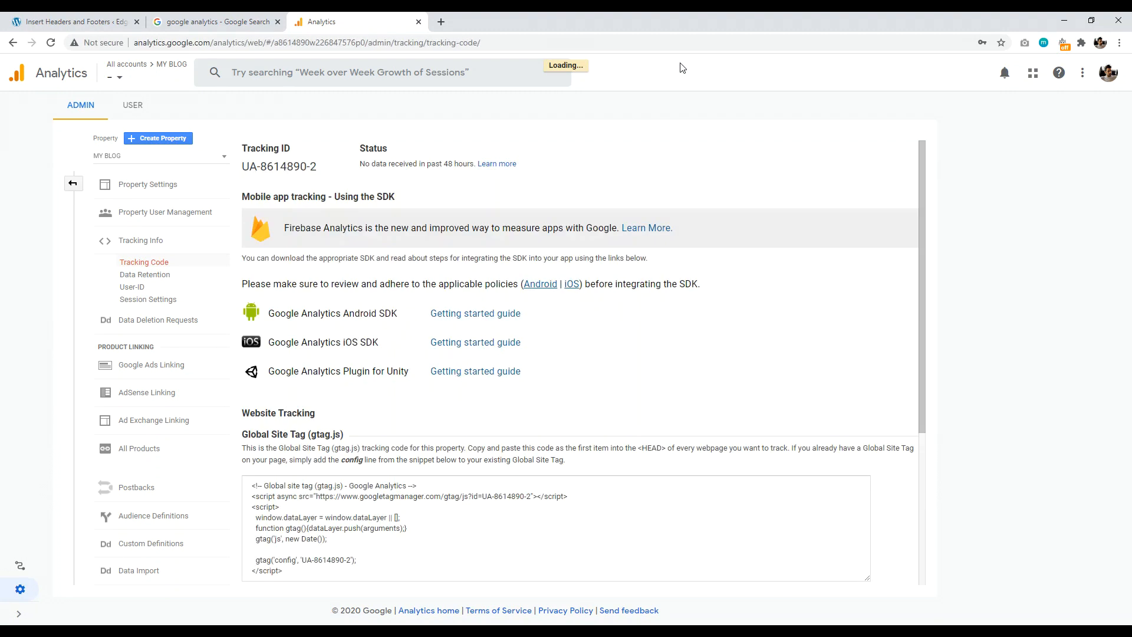
scroll(602, 214, "down", 4)
left_click(282, 328)
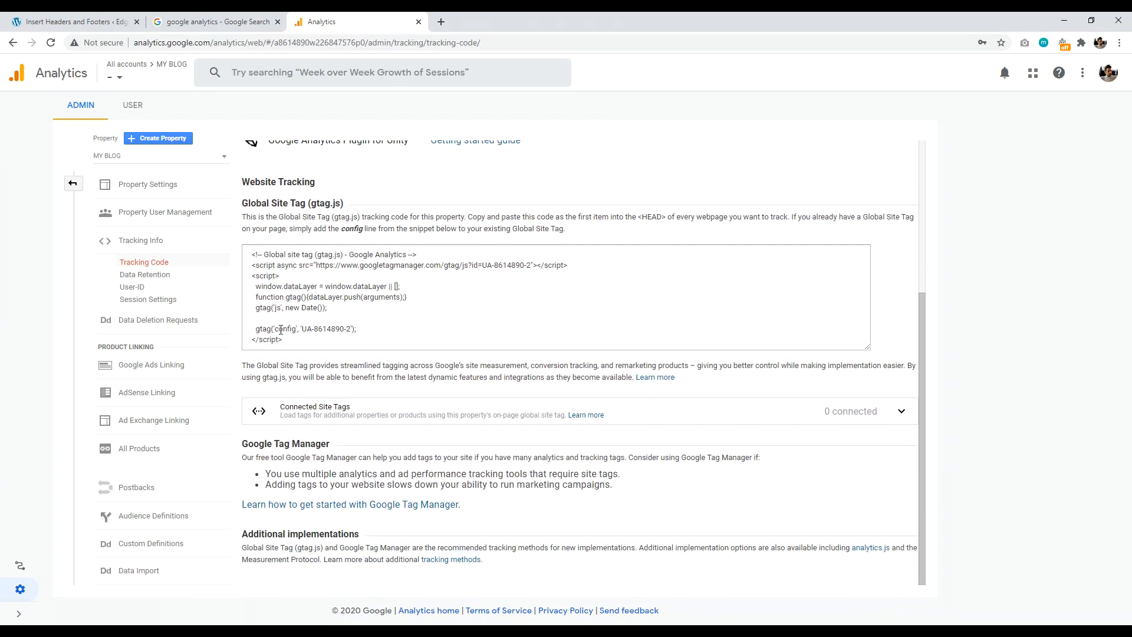
left_click(298, 274)
right_click(268, 266)
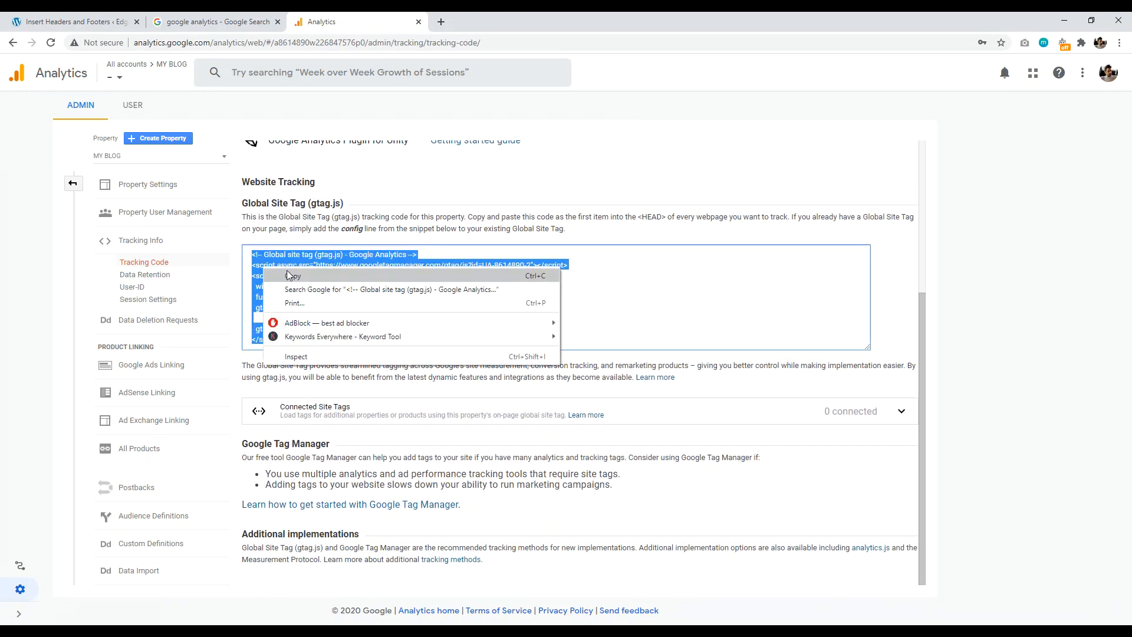
left_click(291, 273)
left_click(77, 21)
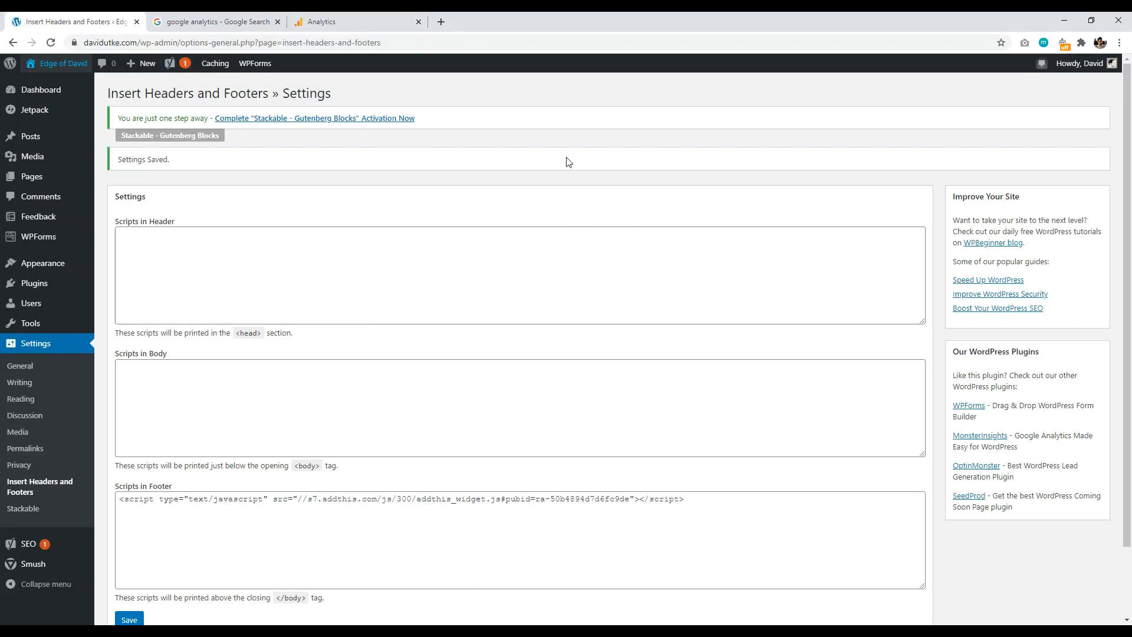
Step: Paste the Google Analytics gtag tracking script into the Scripts in Header box
left_click(225, 240)
right_click(224, 238)
left_click(253, 329)
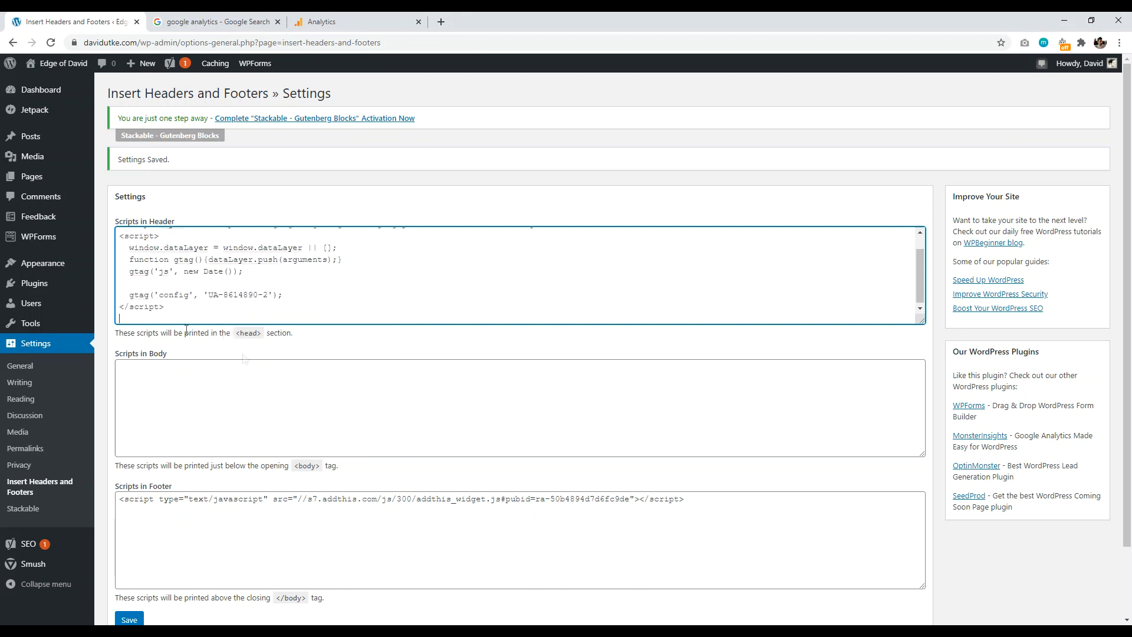
scroll(298, 222, "down", 2)
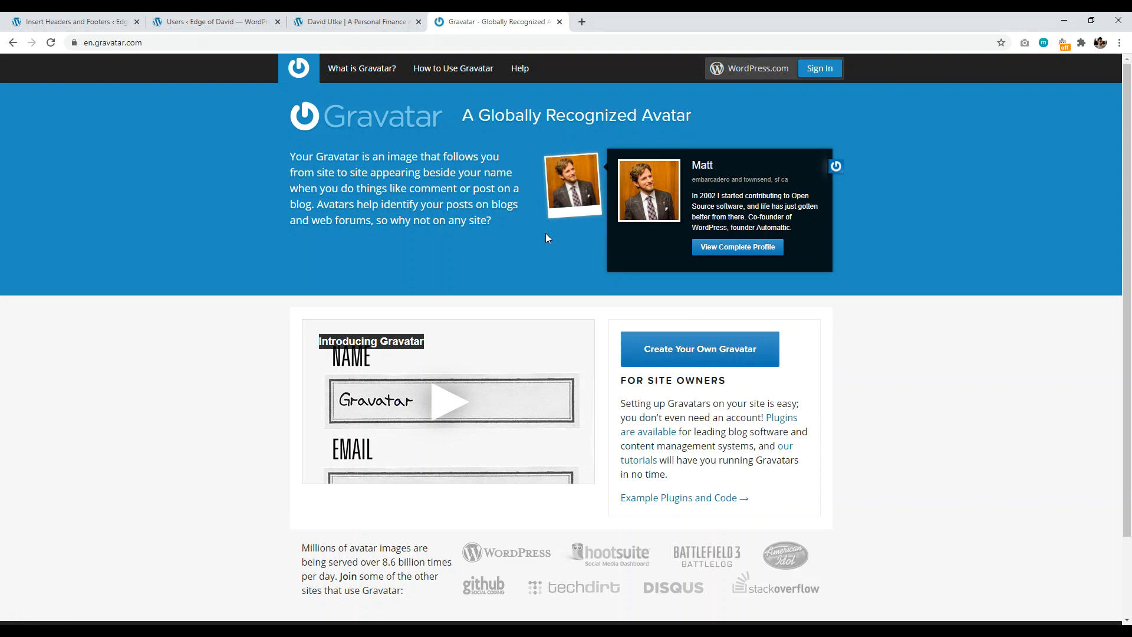
Step: Return to the 'Users ‹ Edge of David' tab in WordPress
left_click(211, 22)
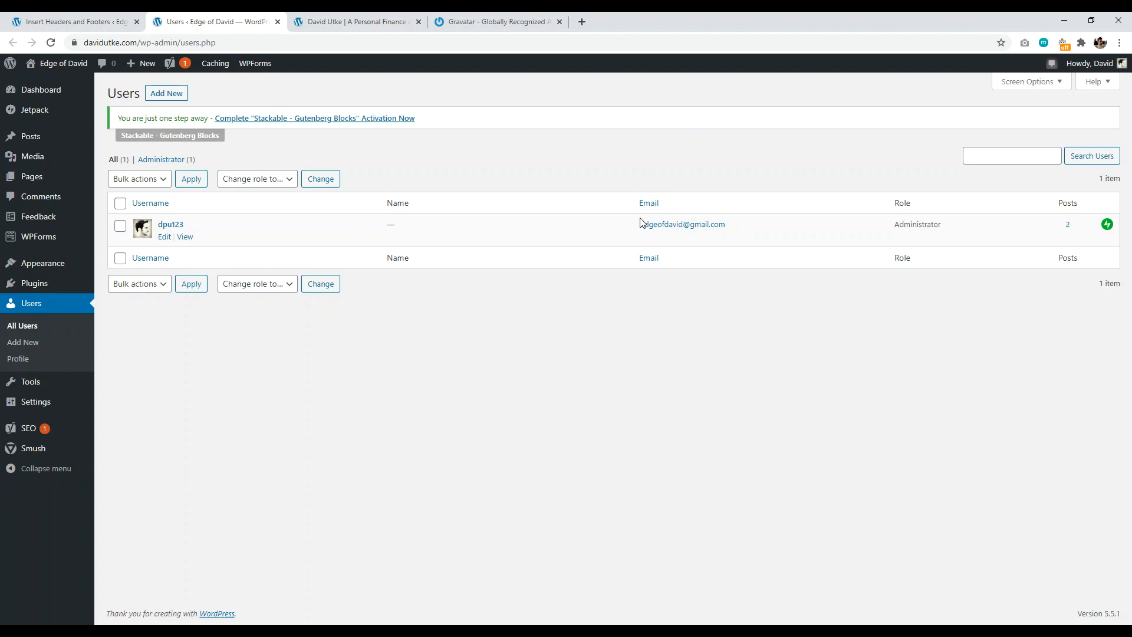
Step: Open the administrator's profile in a new tab to check its Profile Picture, then view the live homepage
right_click(172, 226)
left_click(188, 232)
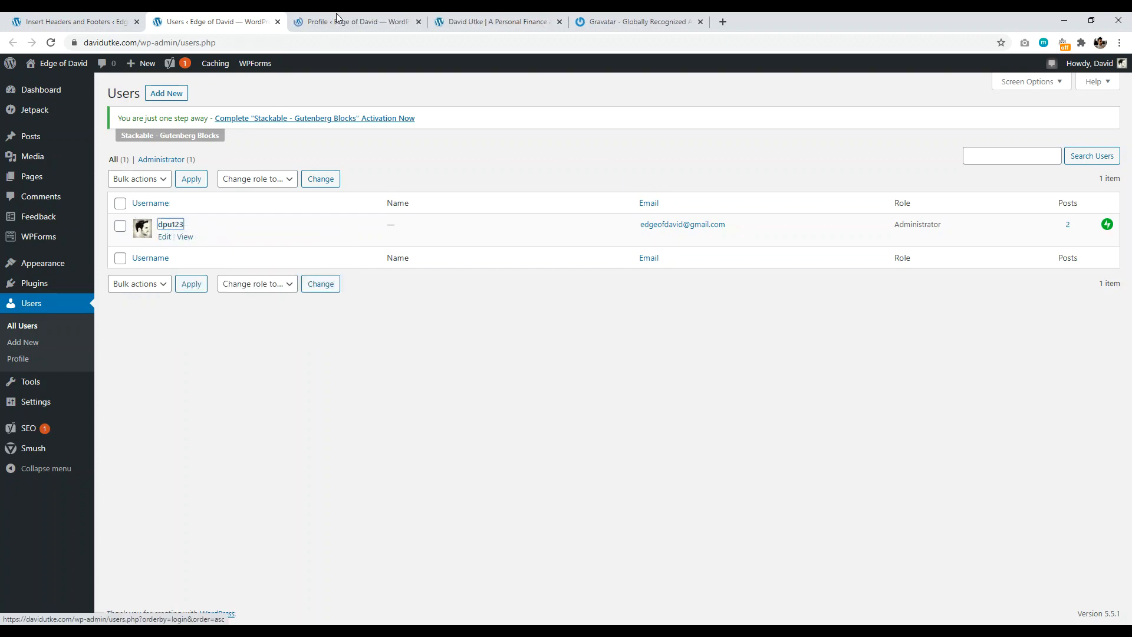
left_click(338, 18)
left_click_drag(1127, 136, 1131, 366)
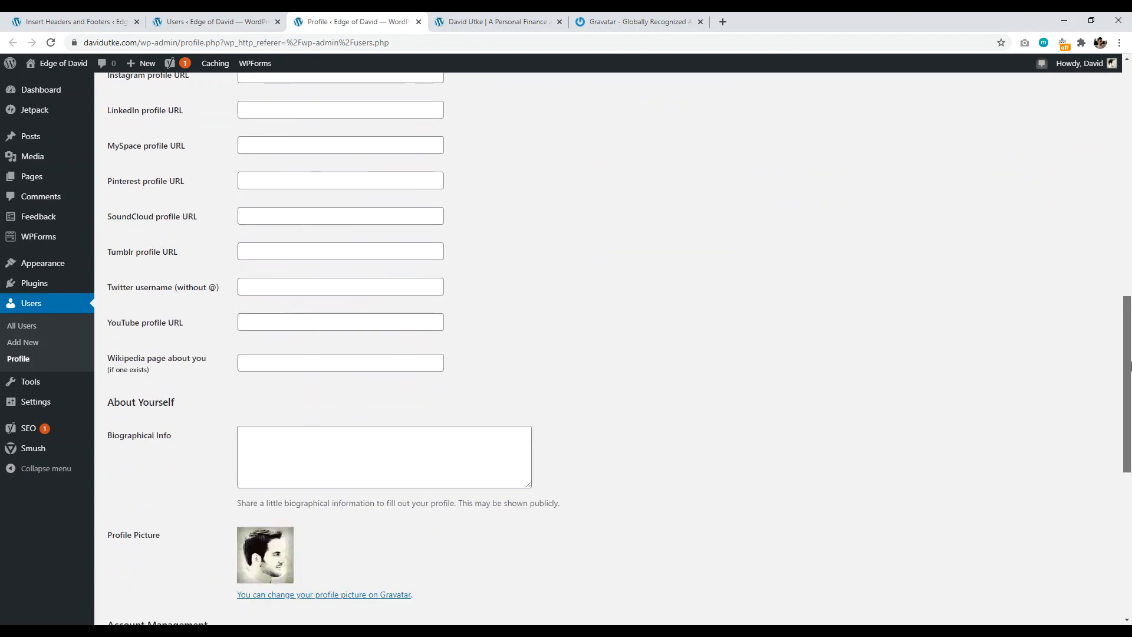
scroll(825, 295, "down", 3)
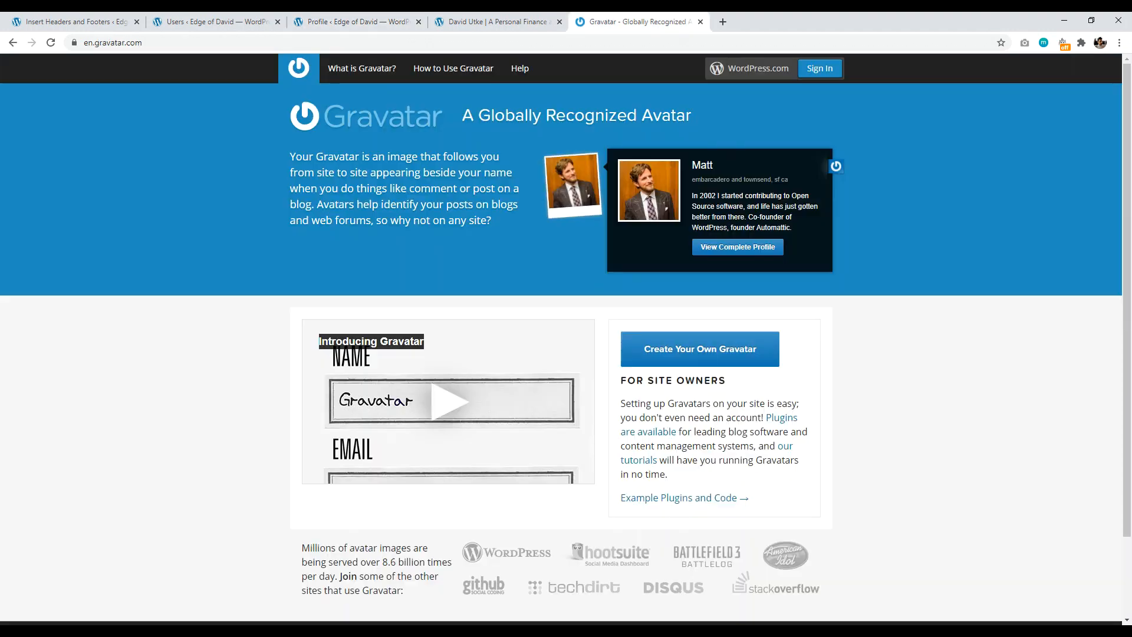
left_click(634, 22)
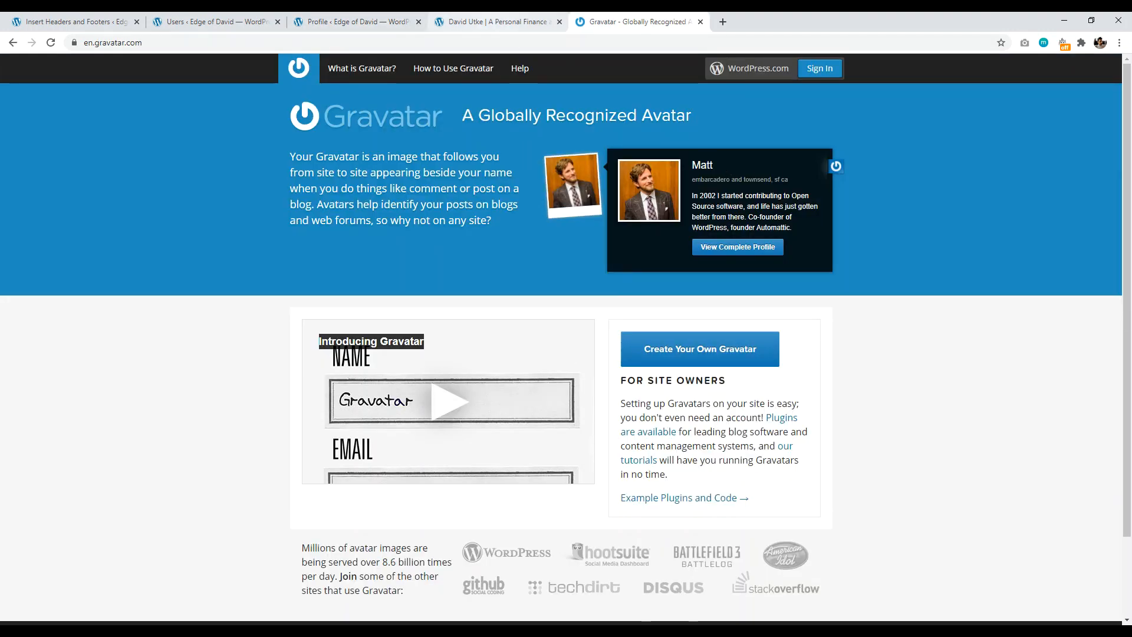
left_click(507, 22)
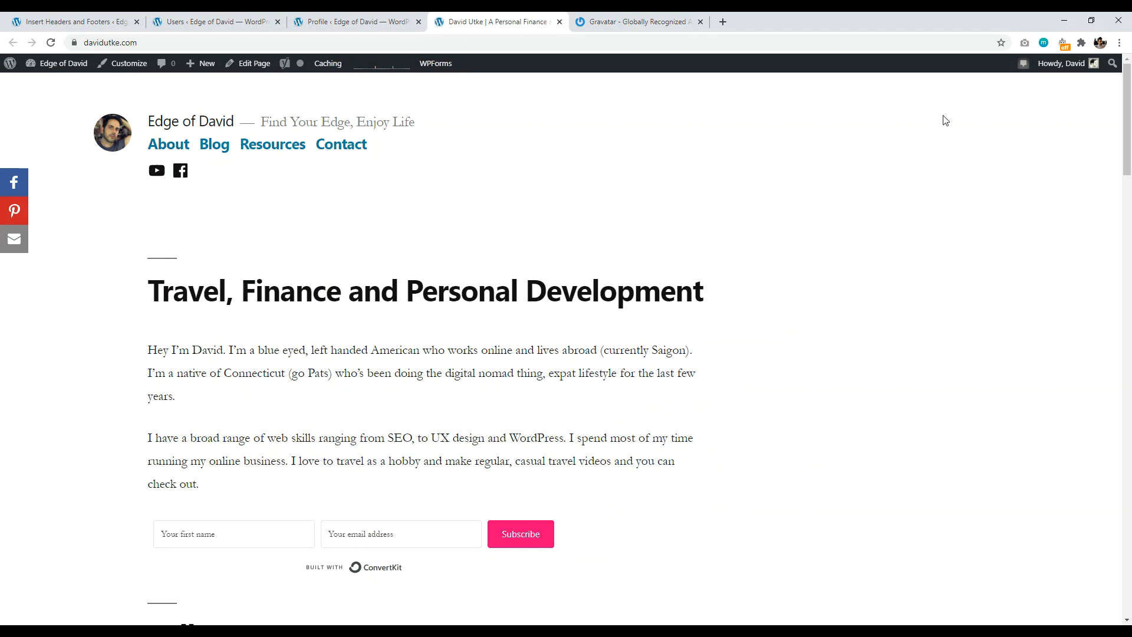
Step: In the Customizer, set a custom blue primary colour for the Twenty Nineteen theme
left_click(125, 65)
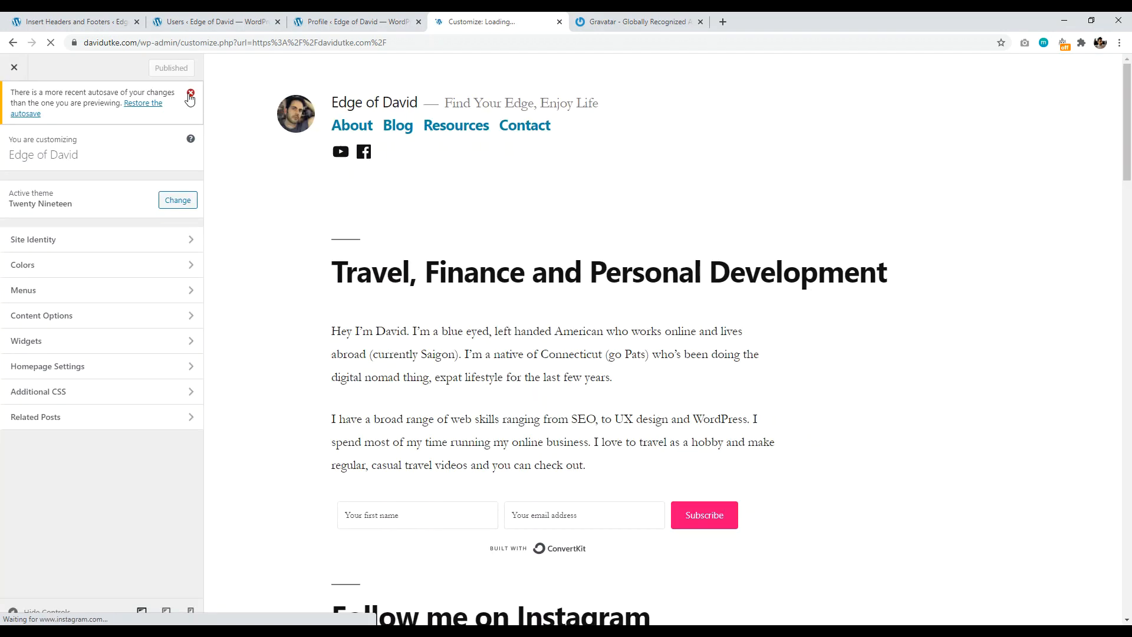
left_click(190, 94)
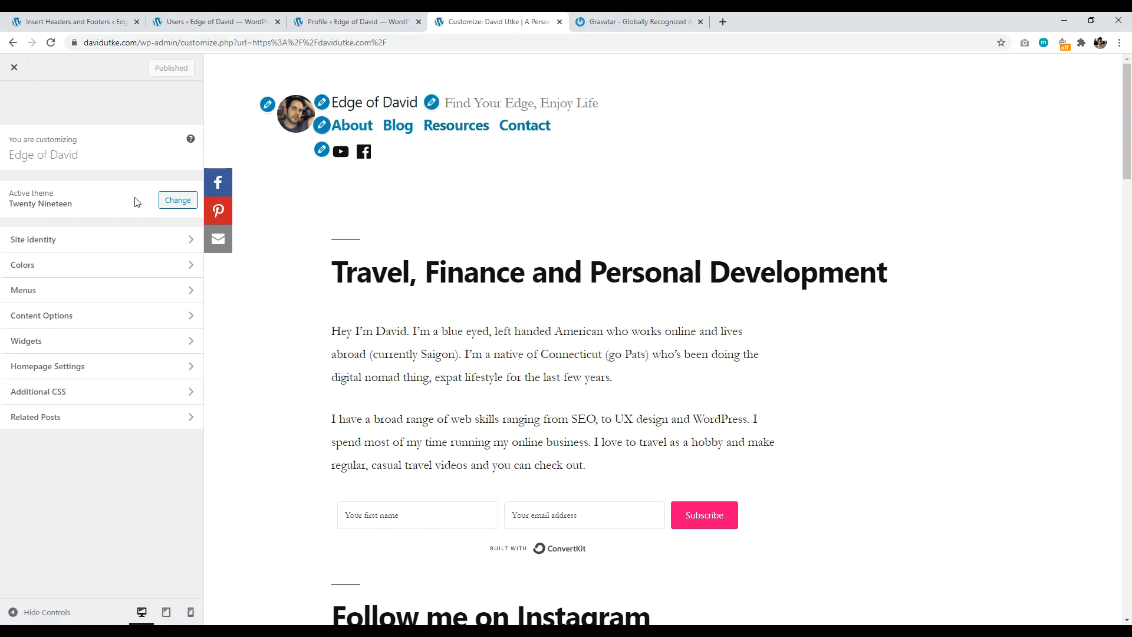
left_click(75, 265)
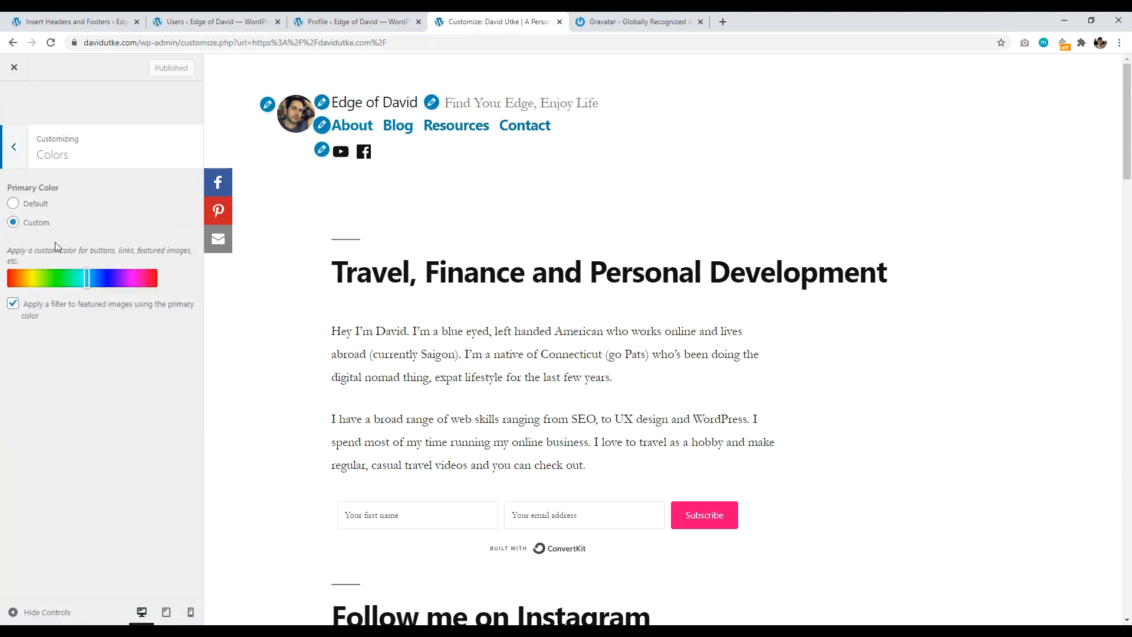
left_click_drag(89, 278, 93, 269)
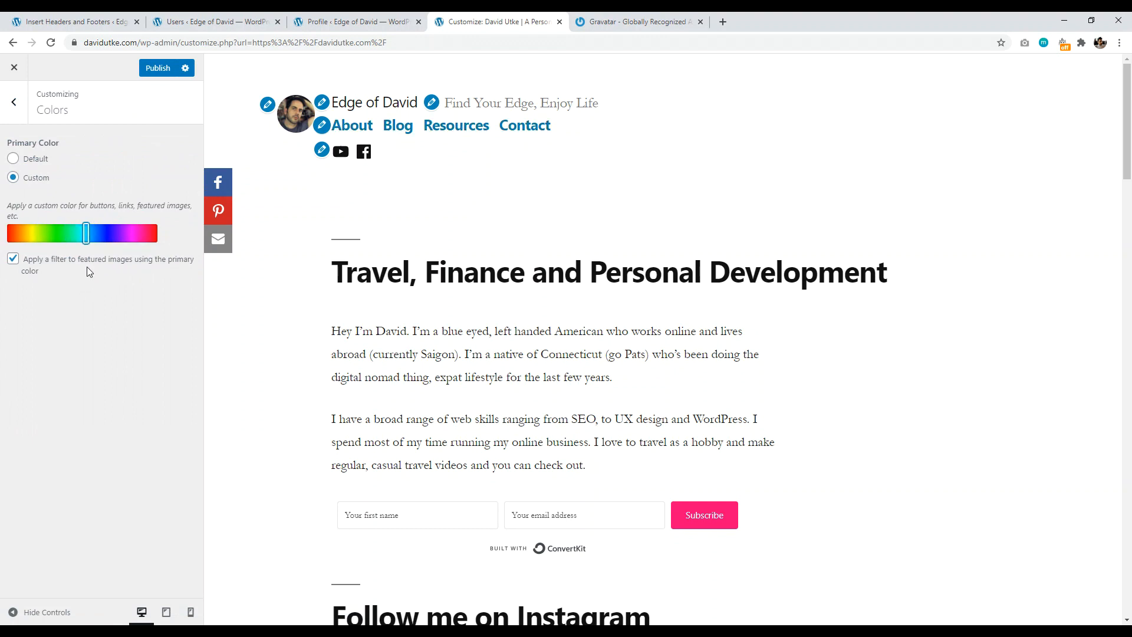
left_click_drag(86, 234, 60, 239)
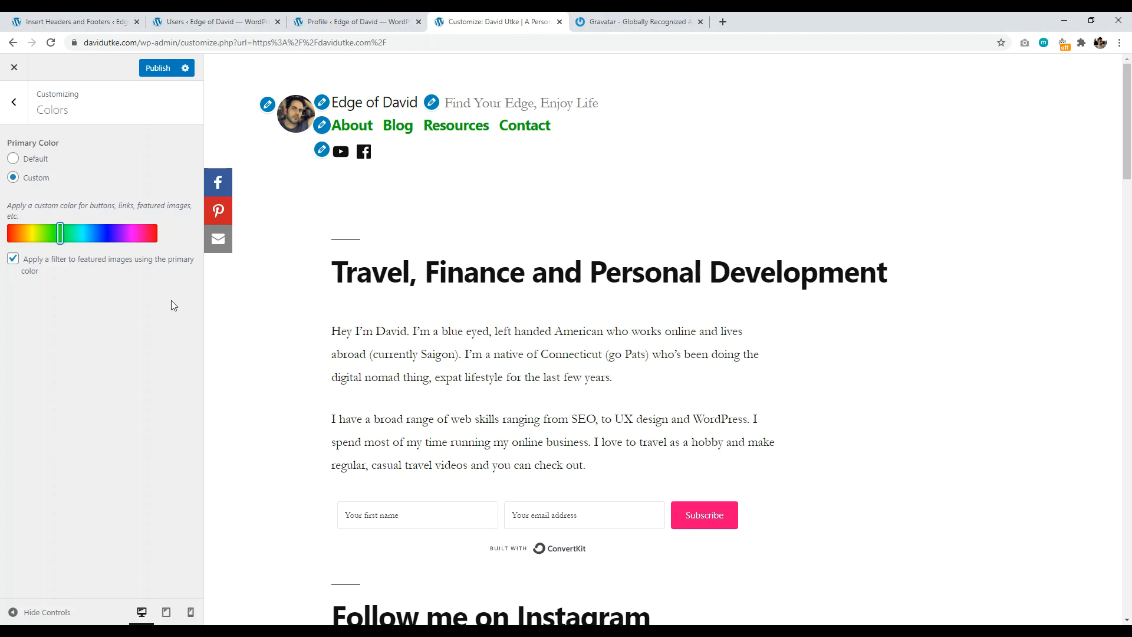
left_click_drag(60, 236, 100, 237)
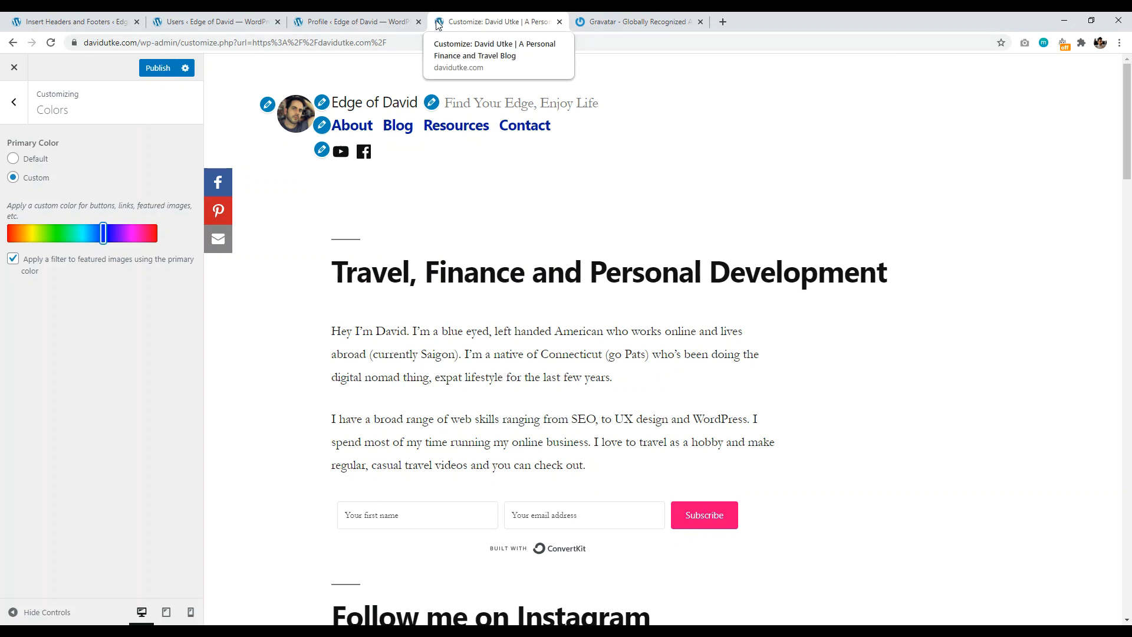
left_click(10, 105)
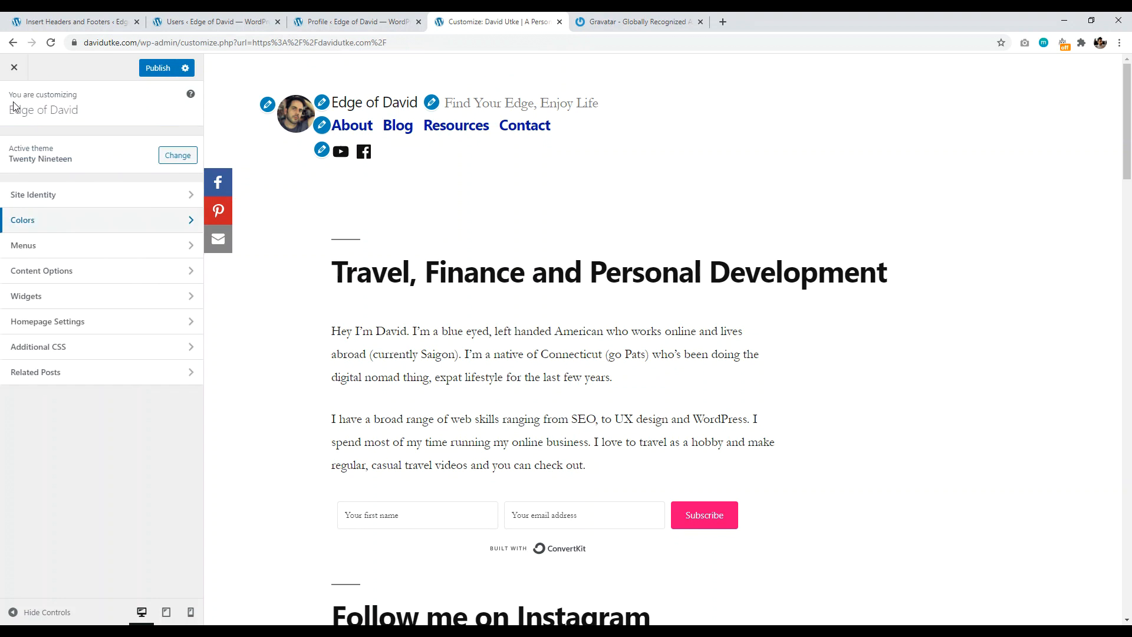
left_click(73, 188)
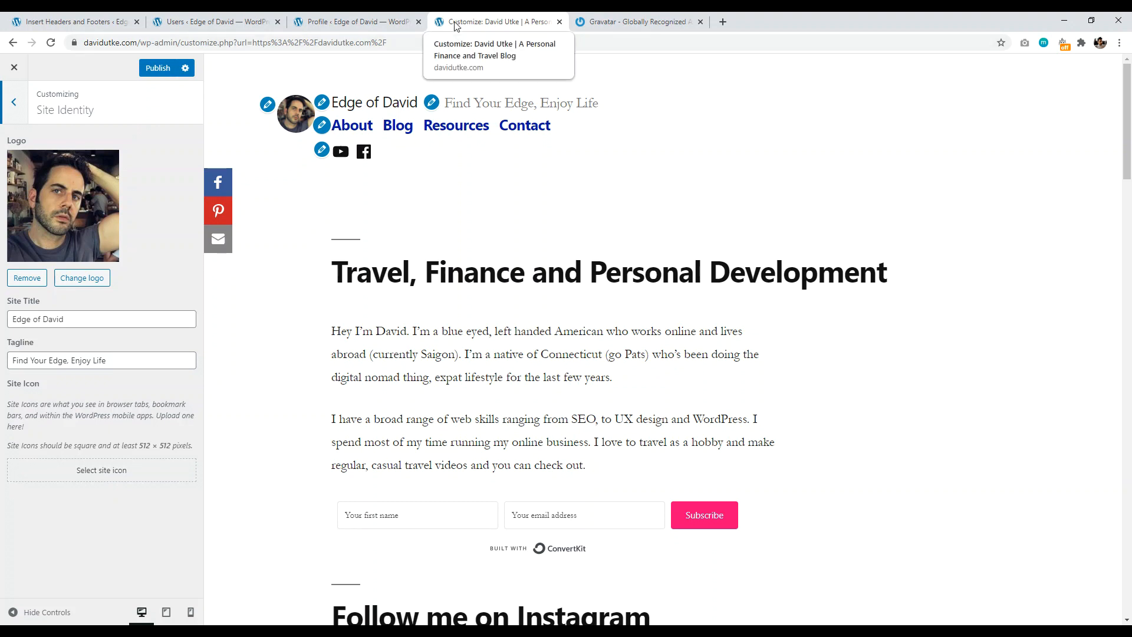
Step: Choose the portrait photo from the Media Library and crop it as the site icon
left_click(72, 469)
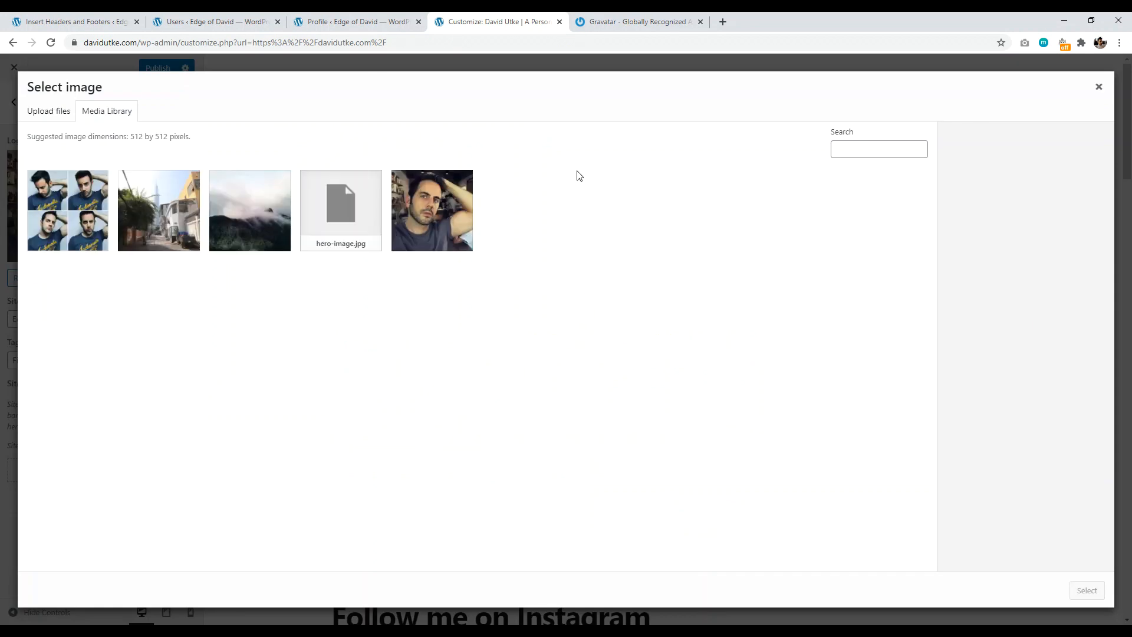
left_click(425, 216)
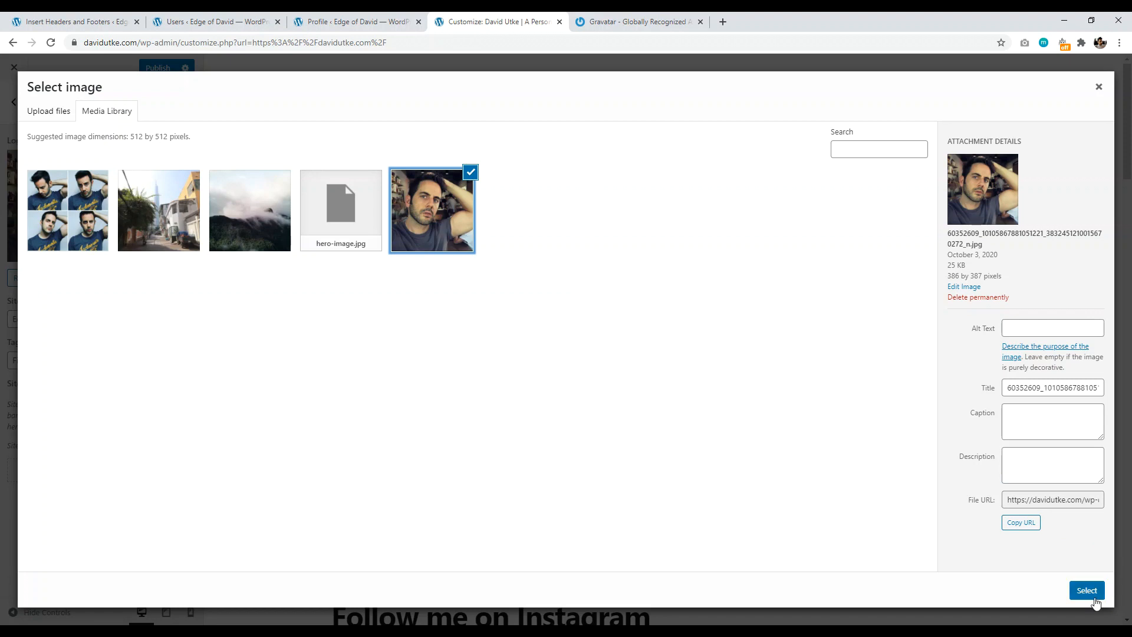
left_click(1086, 591)
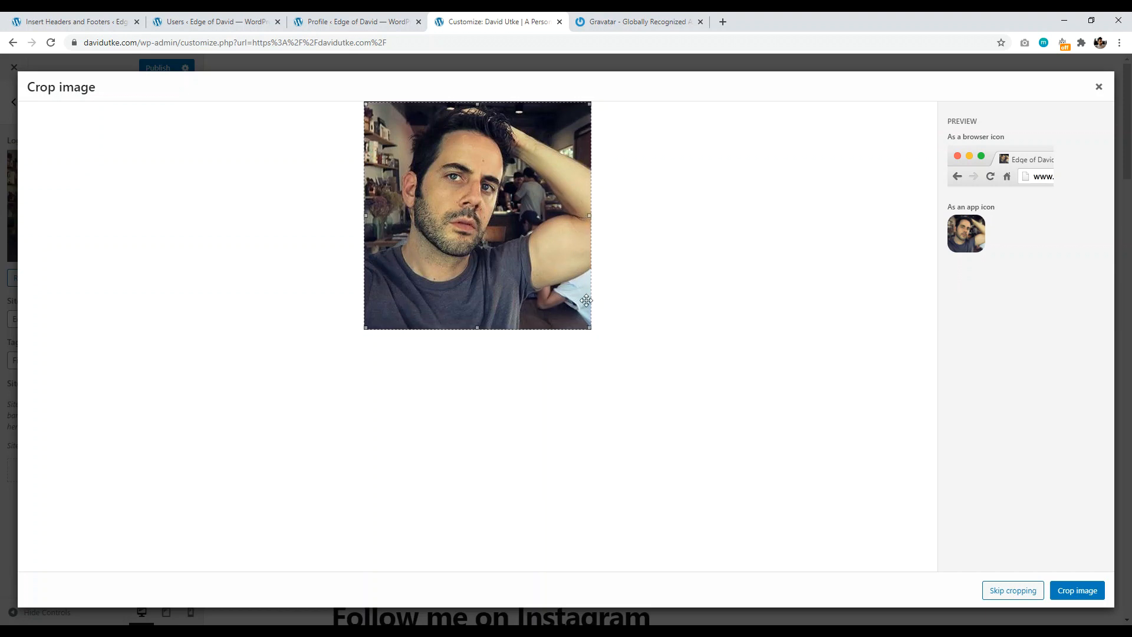
left_click(1074, 590)
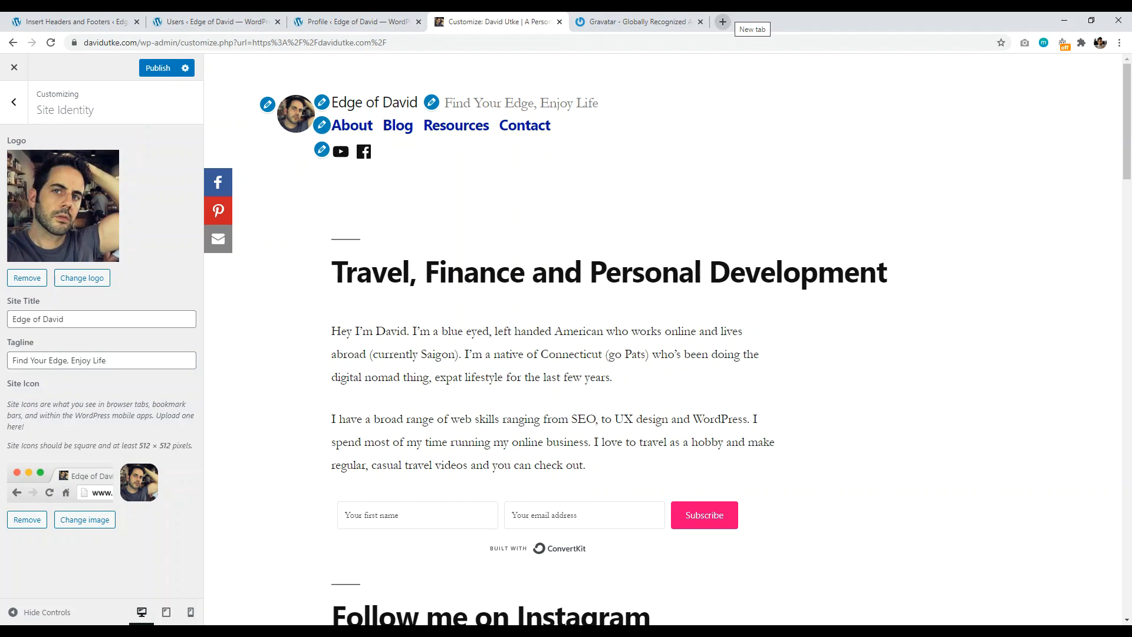
Step: Search Google for 'logo makr' in a new tab and open logomakr.com
left_click(723, 22)
type("logo makr")
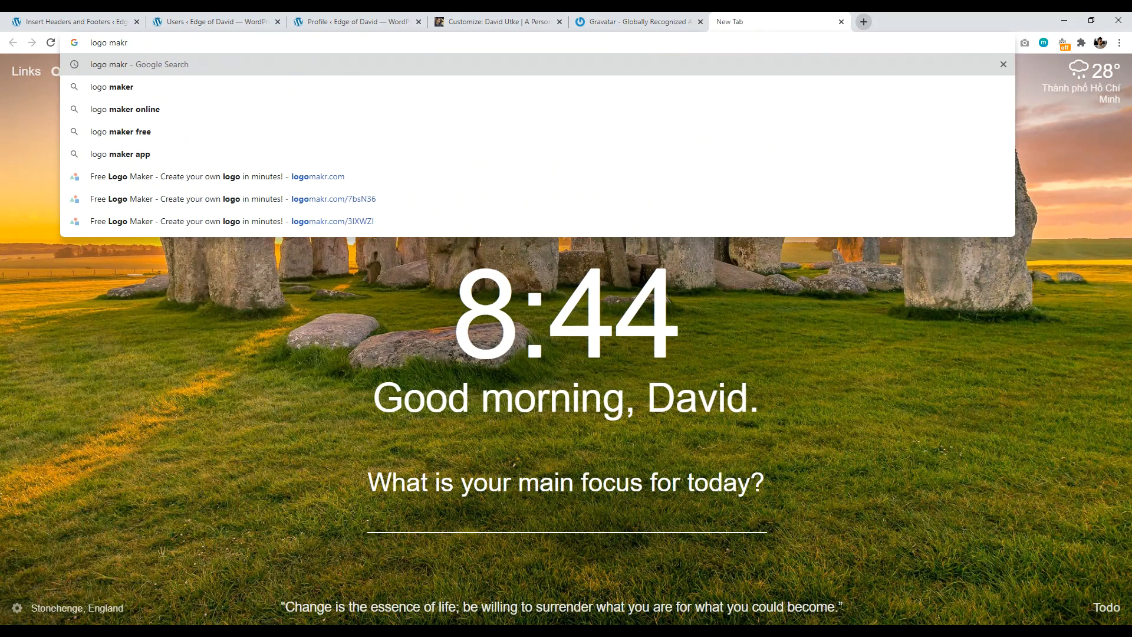
key("Return")
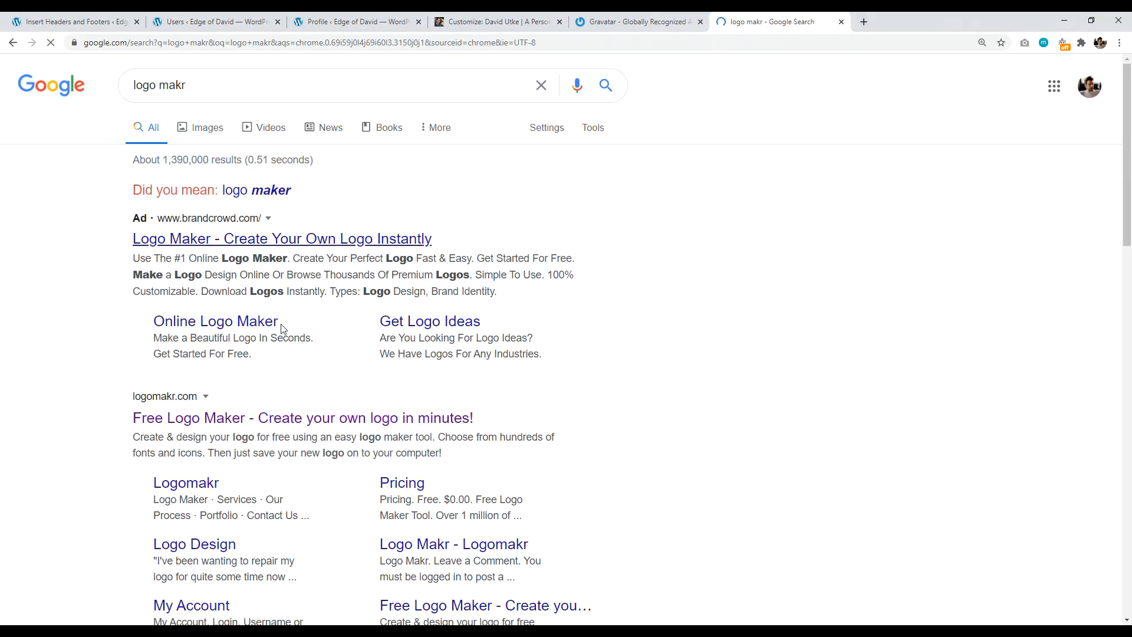
left_click(286, 419)
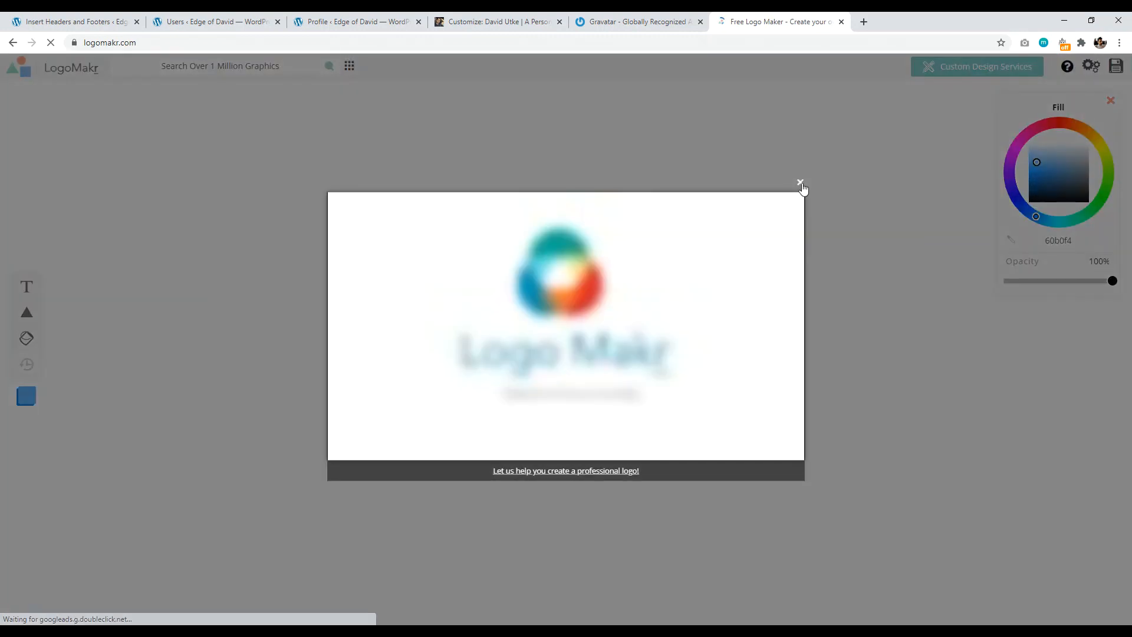
Step: Dismiss LogoMakr's popups and search the graphics for 'globe'
left_click(800, 183)
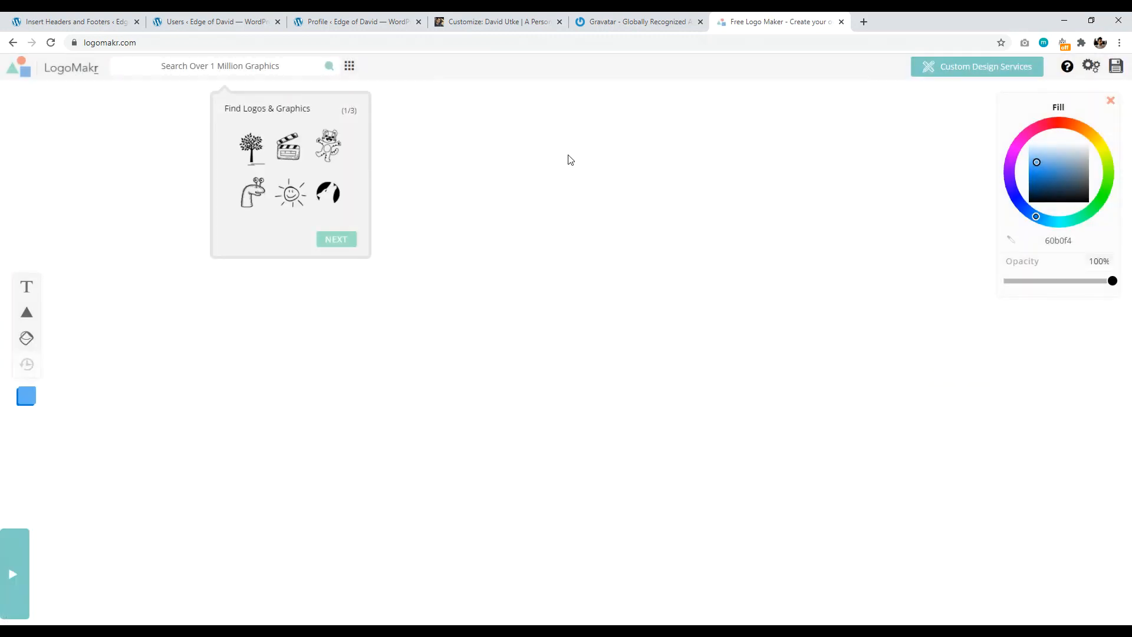
left_click(569, 156)
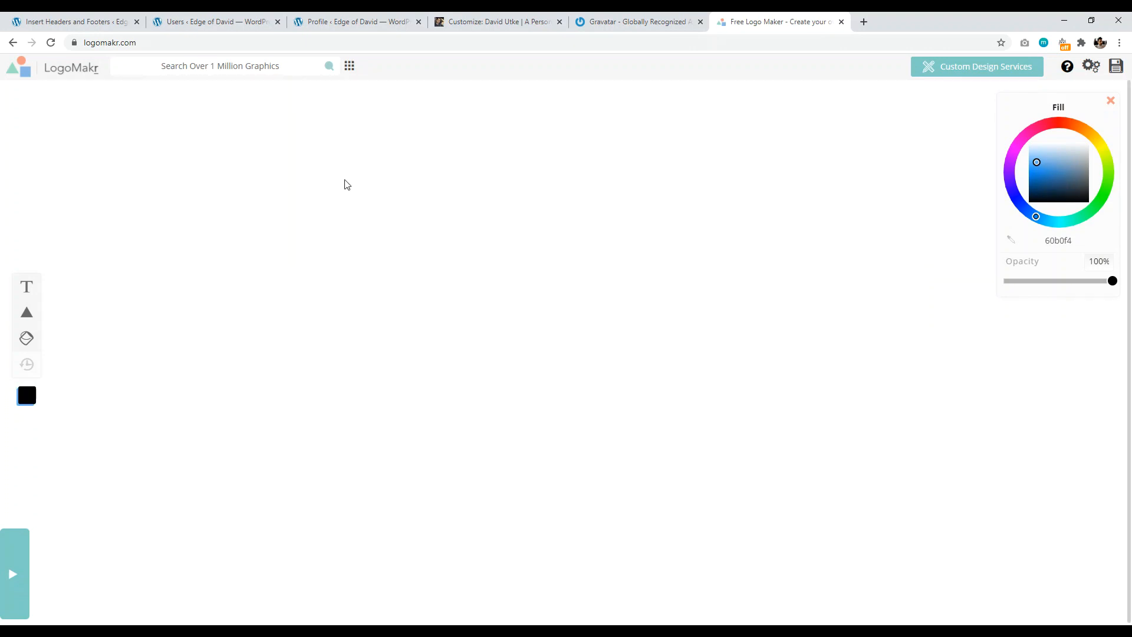
left_click(205, 67)
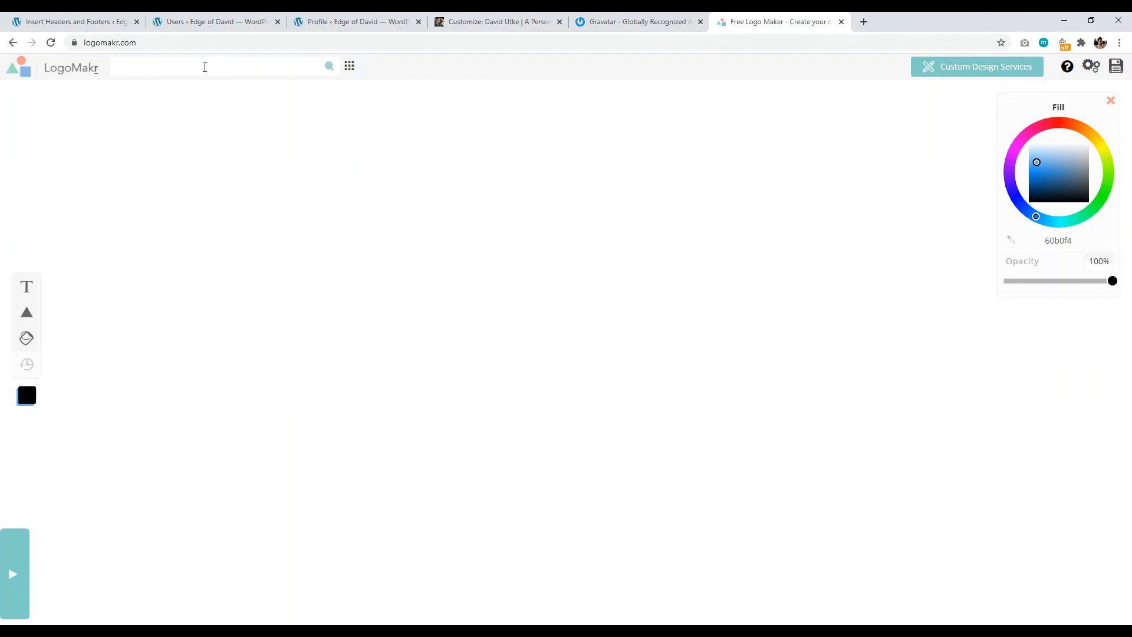
type("globe")
key("Return")
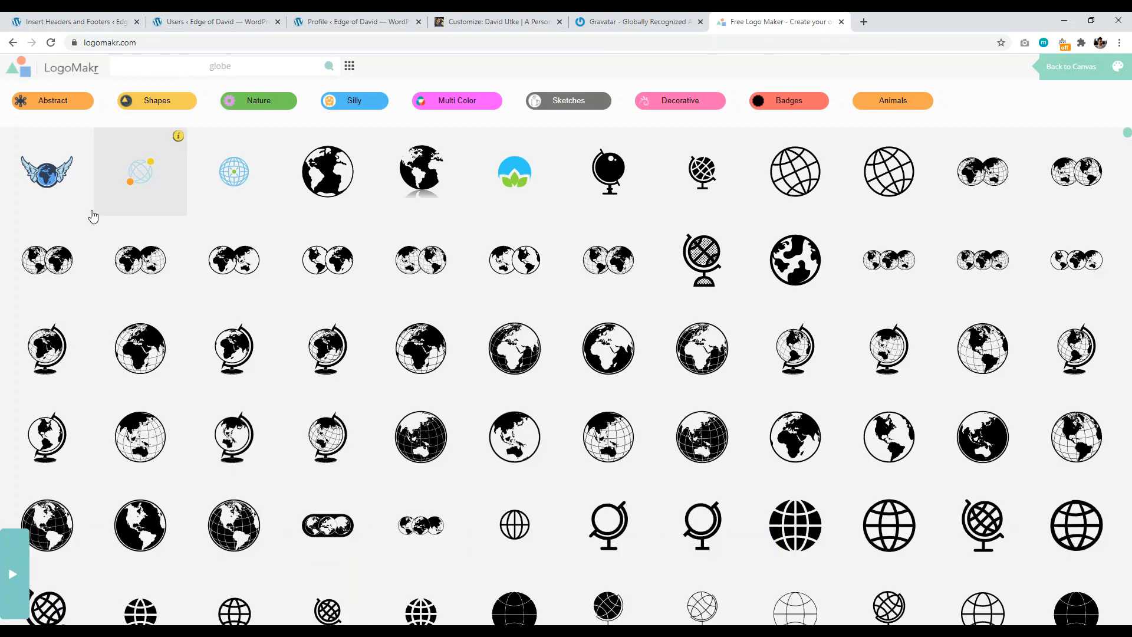
Step: Add the blue globe to the canvas, save it, and download the free low-resolution PNG
left_click(237, 185)
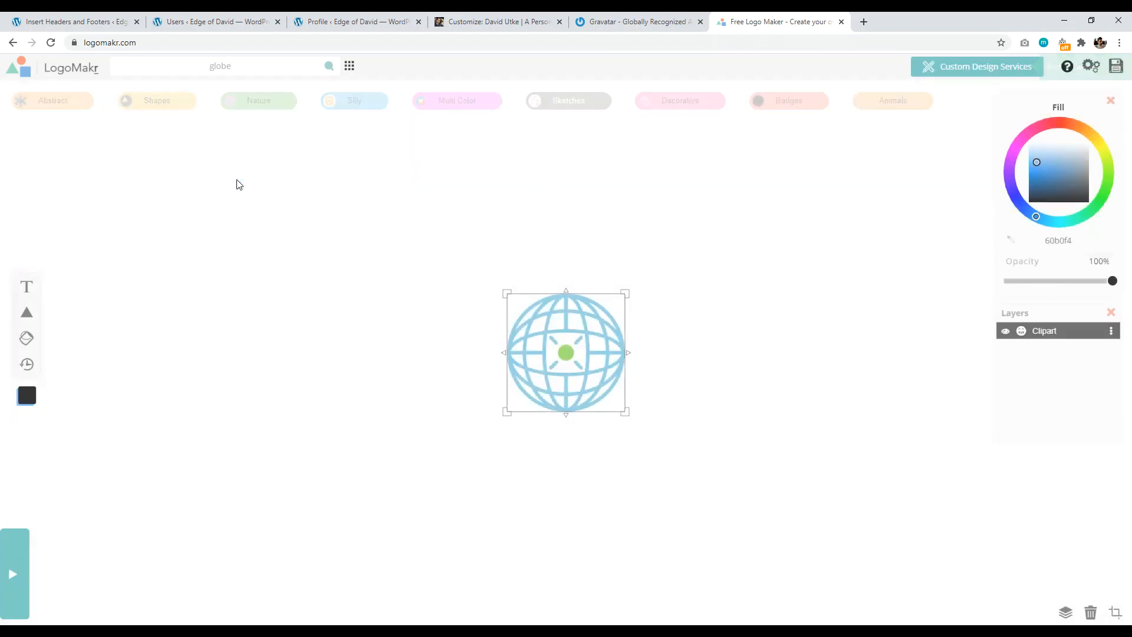
left_click(1116, 66)
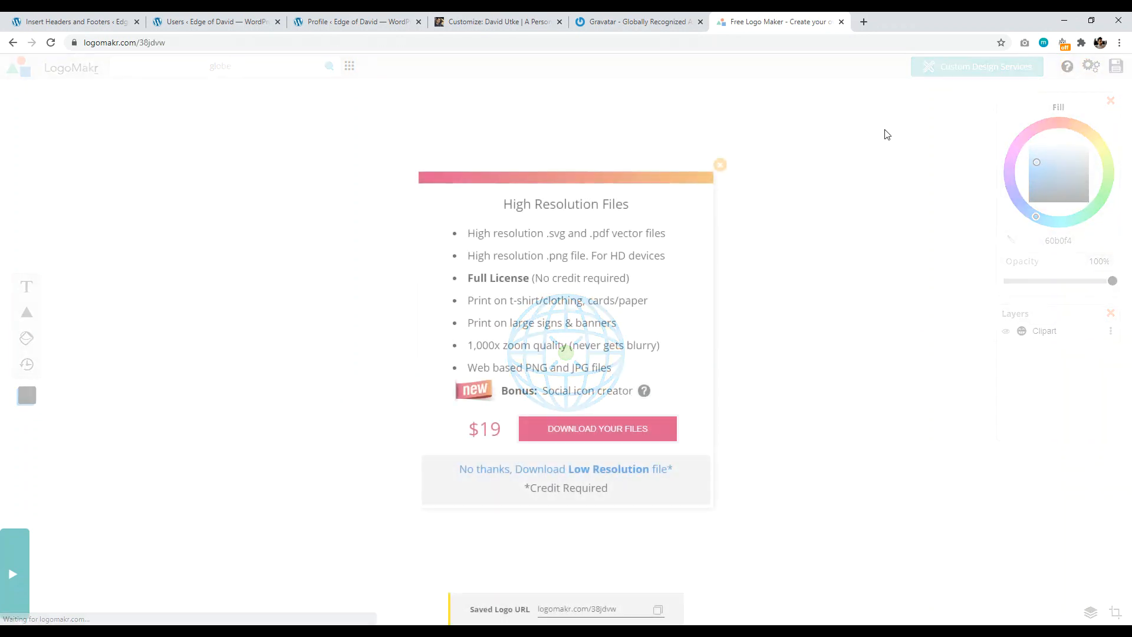
left_click(495, 470)
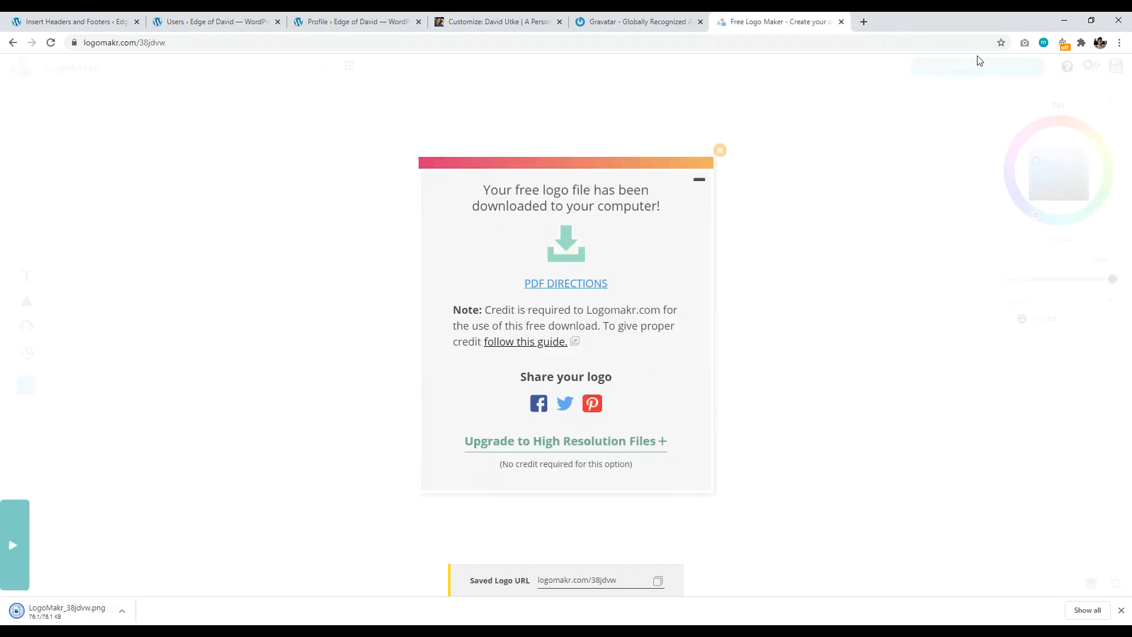
Step: Copy the downloaded LogoMakr_38jdvw.png logo onto the desktop and return to the Customize tab
double_click(935, 21)
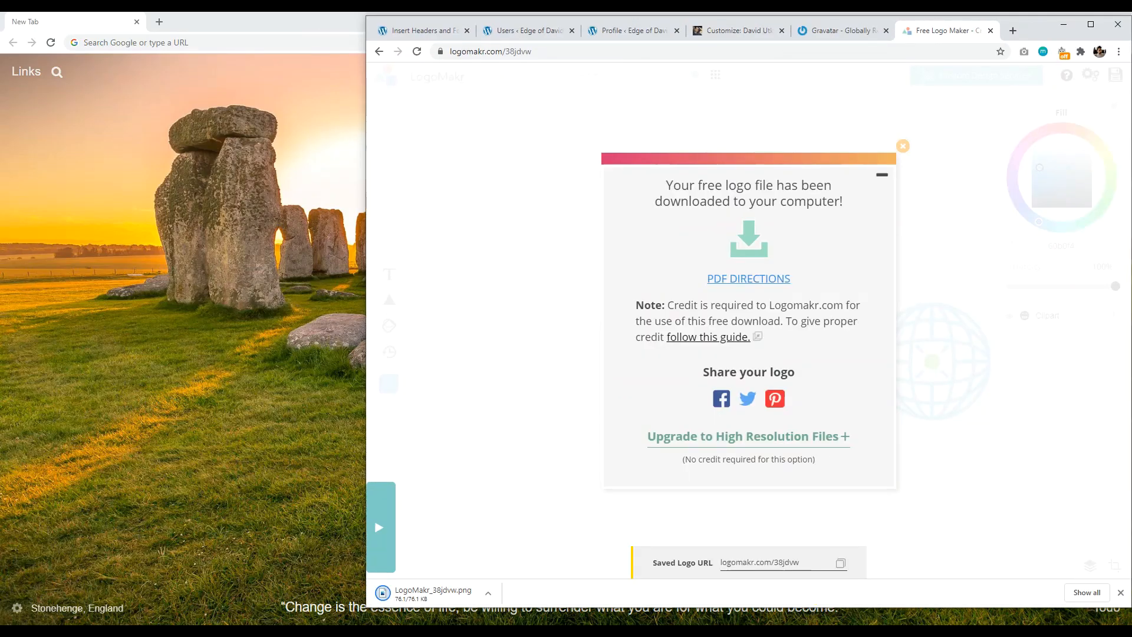
key("alt+Tab")
left_click(1119, 20)
left_click_drag(418, 597, 201, 394)
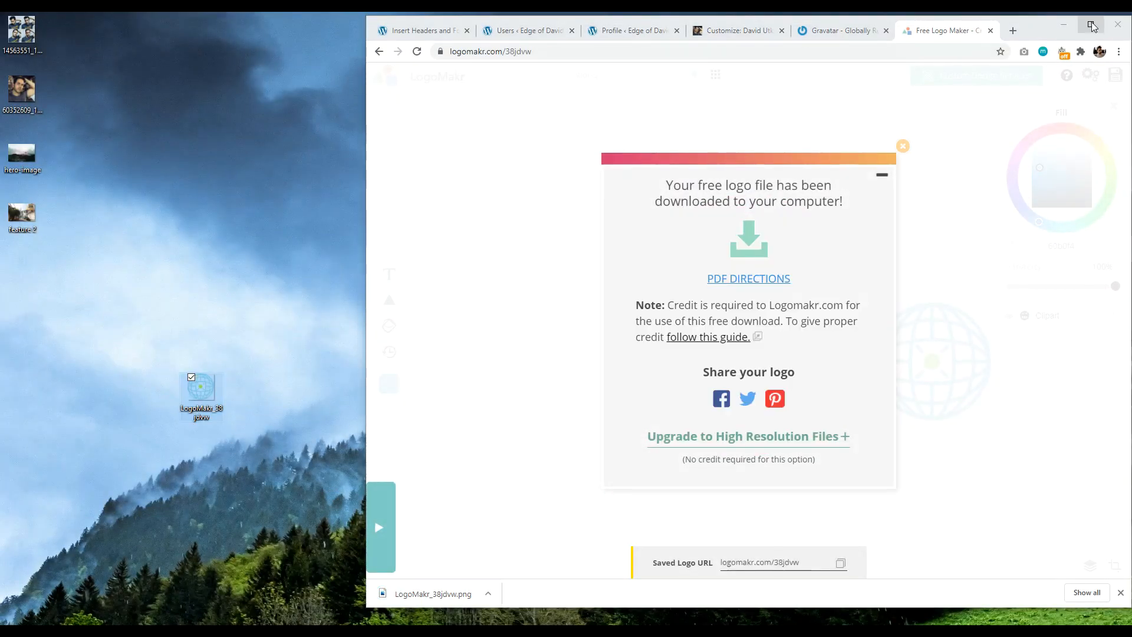
left_click(1091, 26)
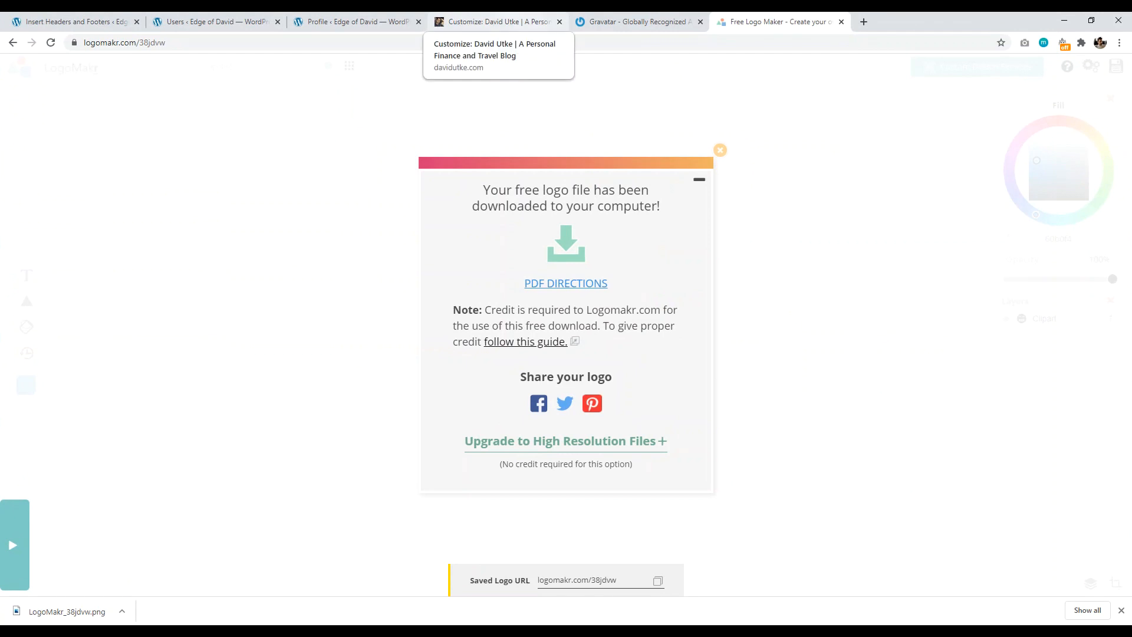
left_click(464, 24)
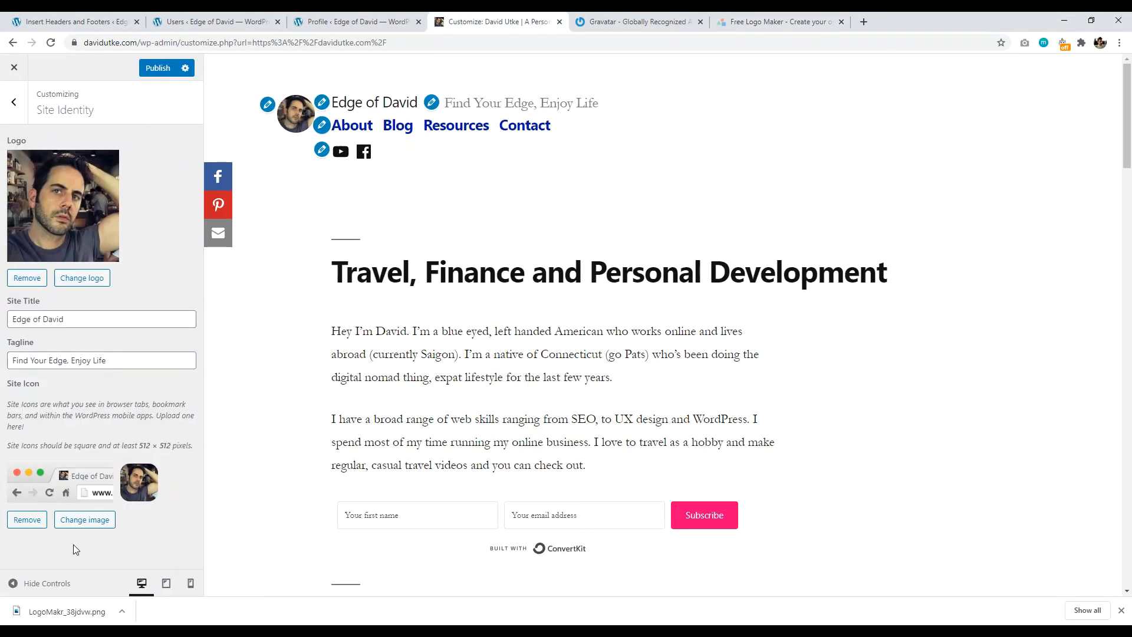
Step: Remove the old site icon and upload LogoMakr_38jdvw.png from the desktop into the image picker
left_click(24, 520)
left_click(83, 465)
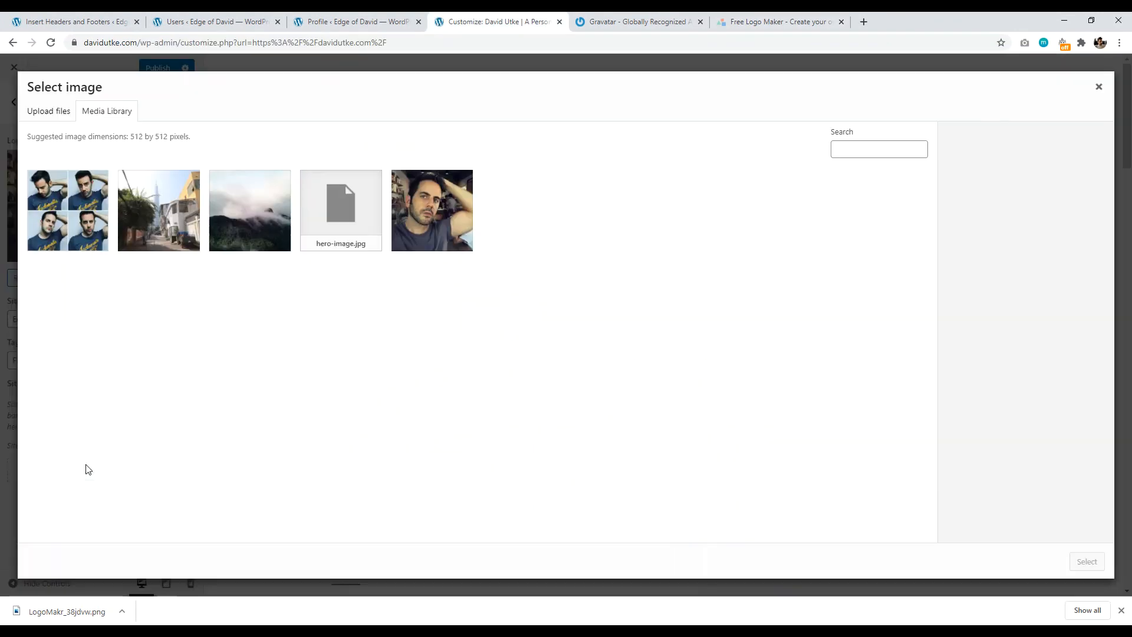
key("super+Down")
left_click_drag(198, 393, 621, 346)
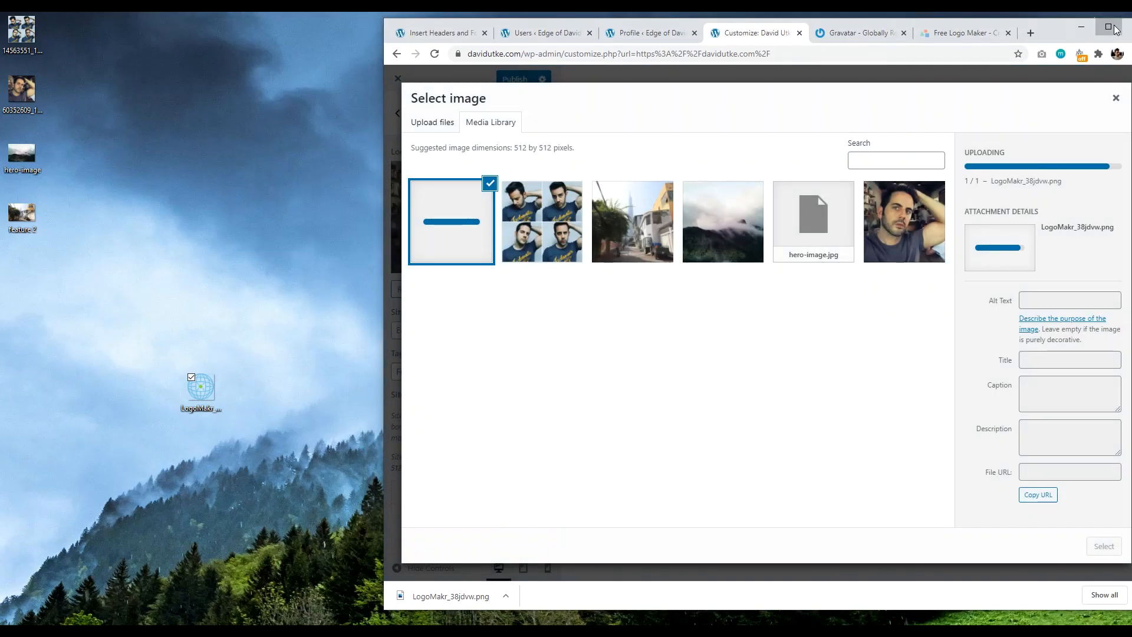
Step: Maximize the browser again, clear the downloads bar, and start on the image's alt text
left_click(1119, 29)
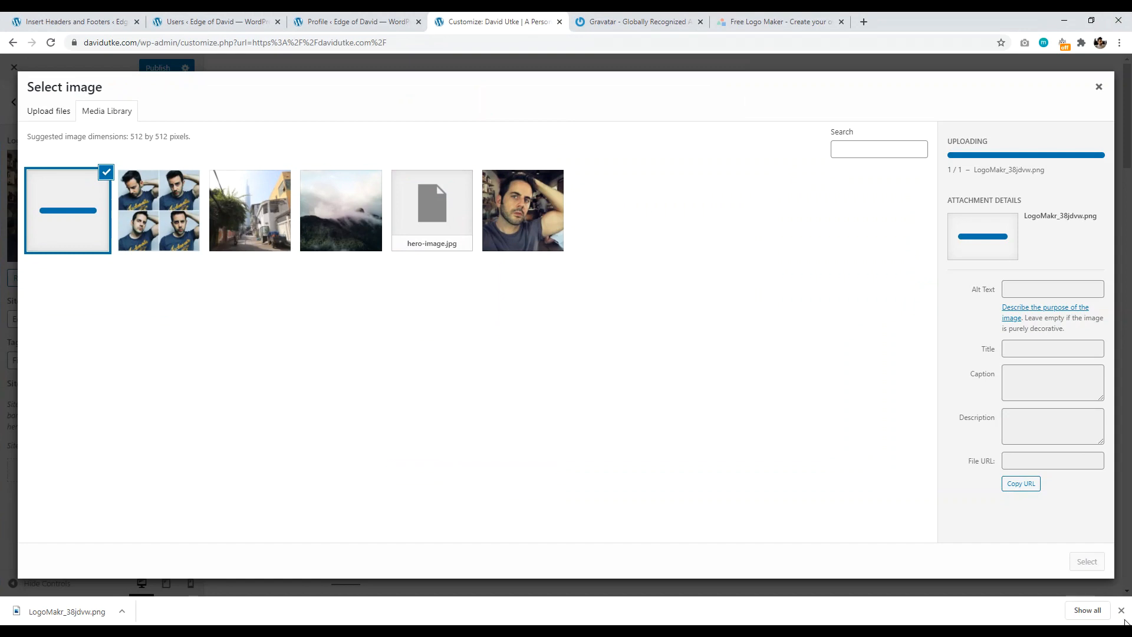
left_click(1121, 611)
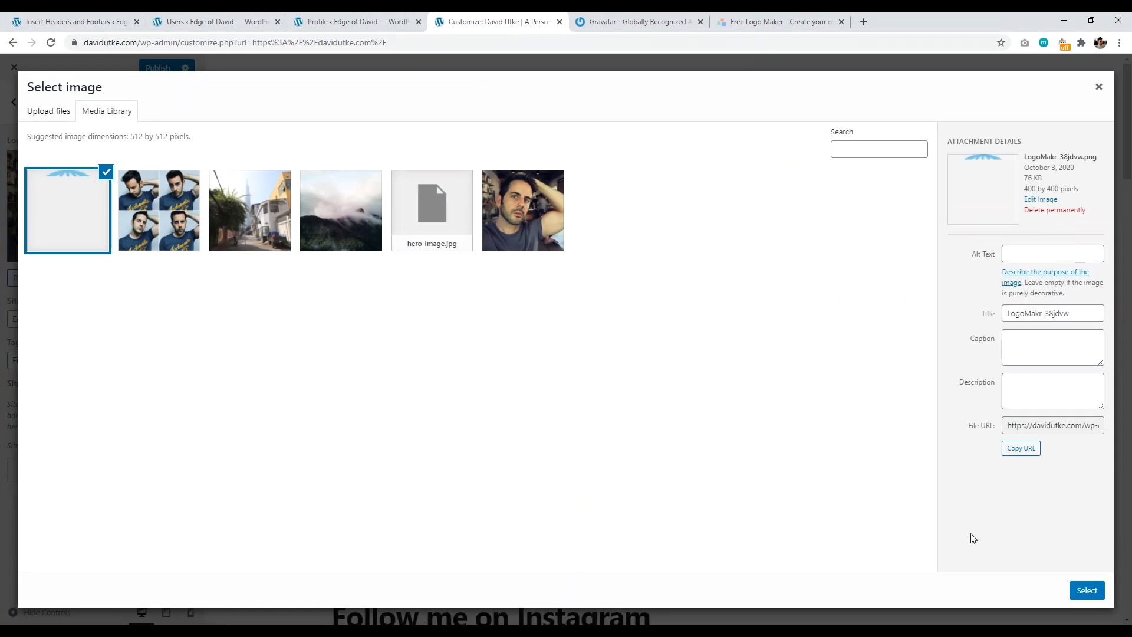
left_click(1026, 251)
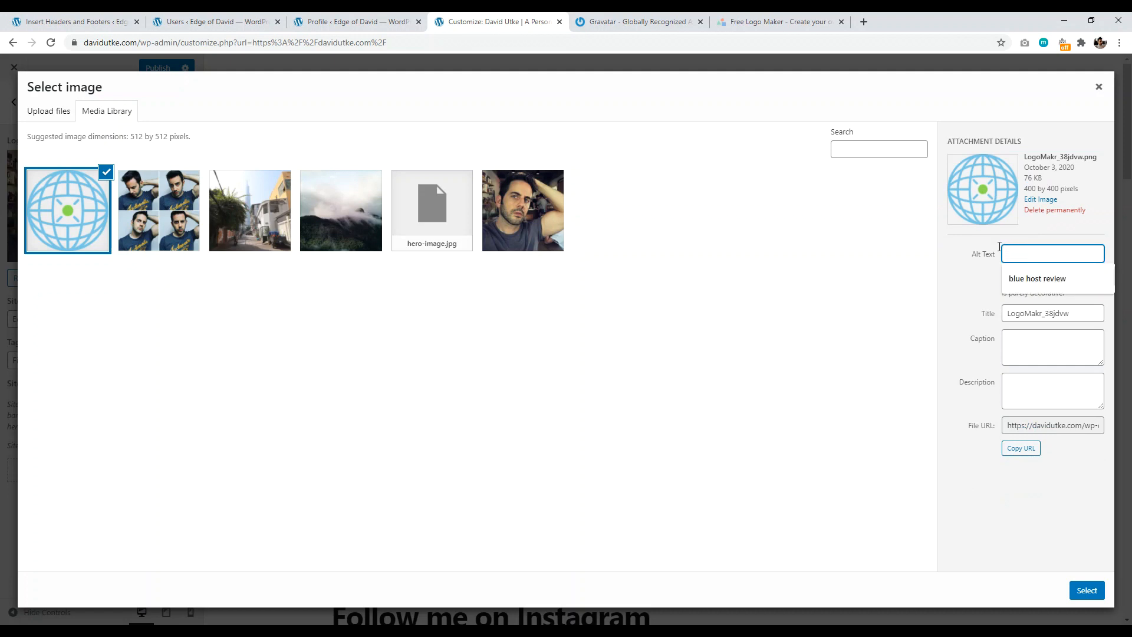
left_click(961, 282)
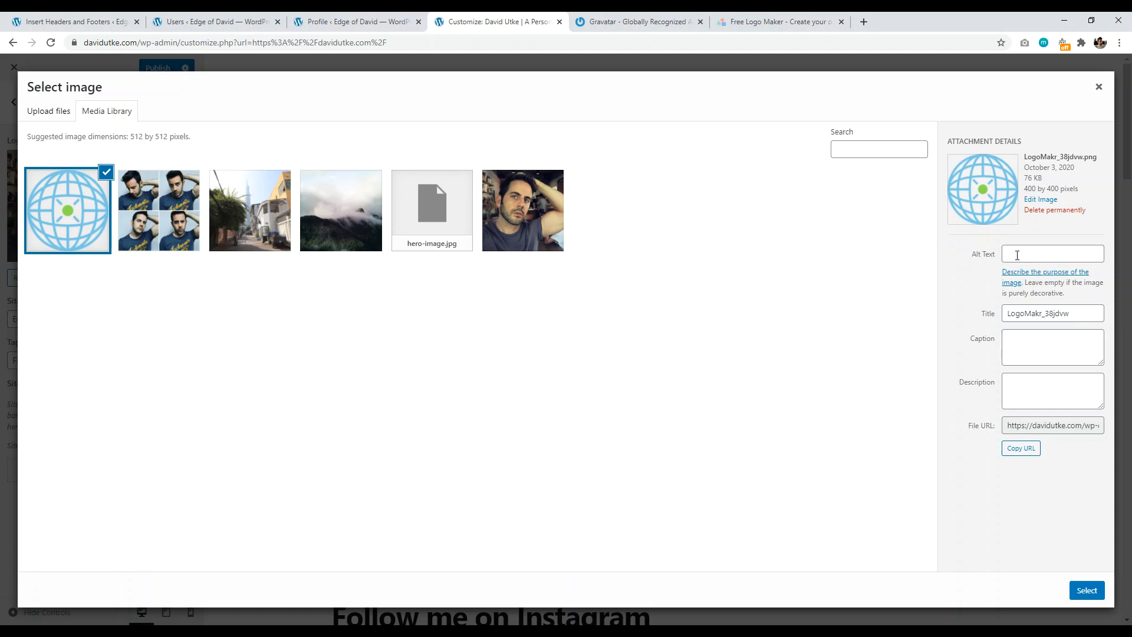
Step: Select and crop the globe image as the site icon, stay in the Customizer, and publish
left_click(1085, 591)
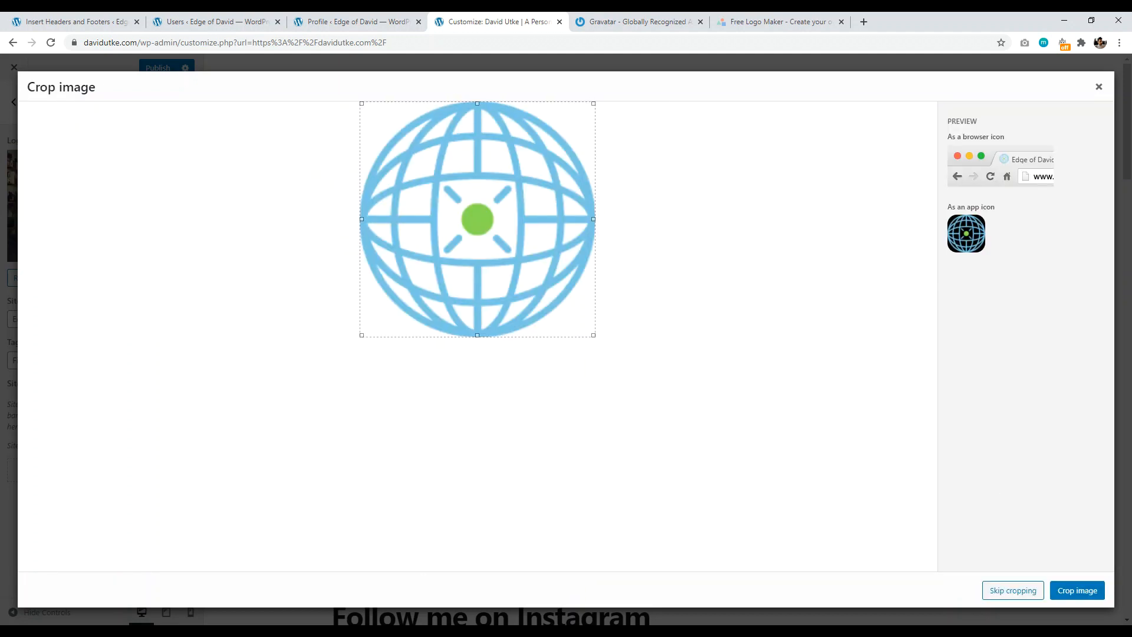
left_click(1083, 592)
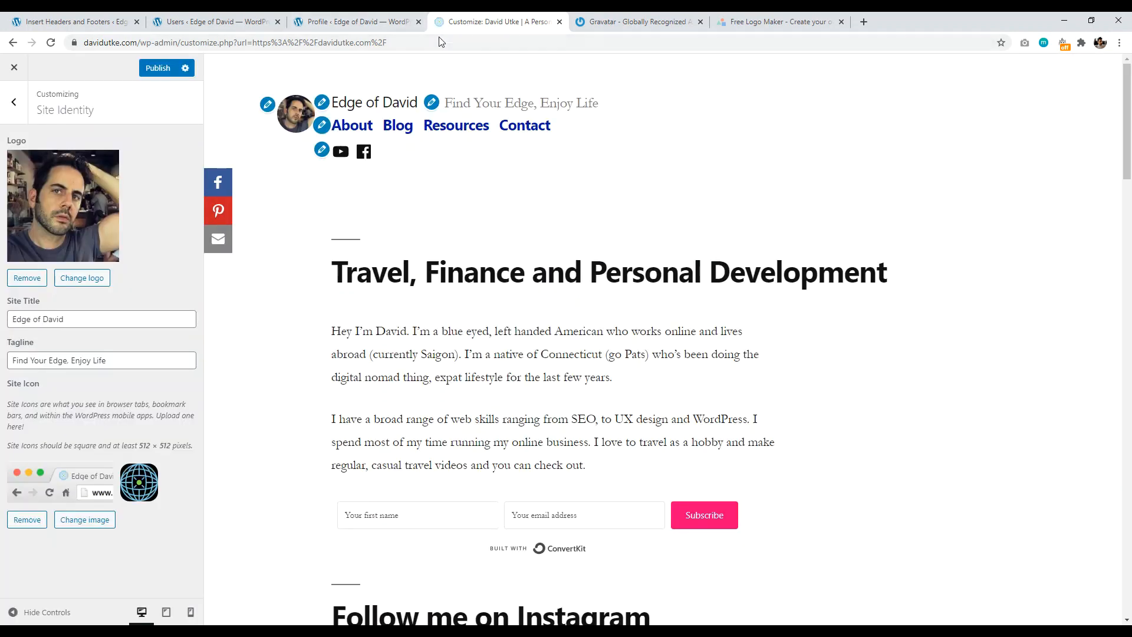
left_click(14, 69)
left_click(678, 121)
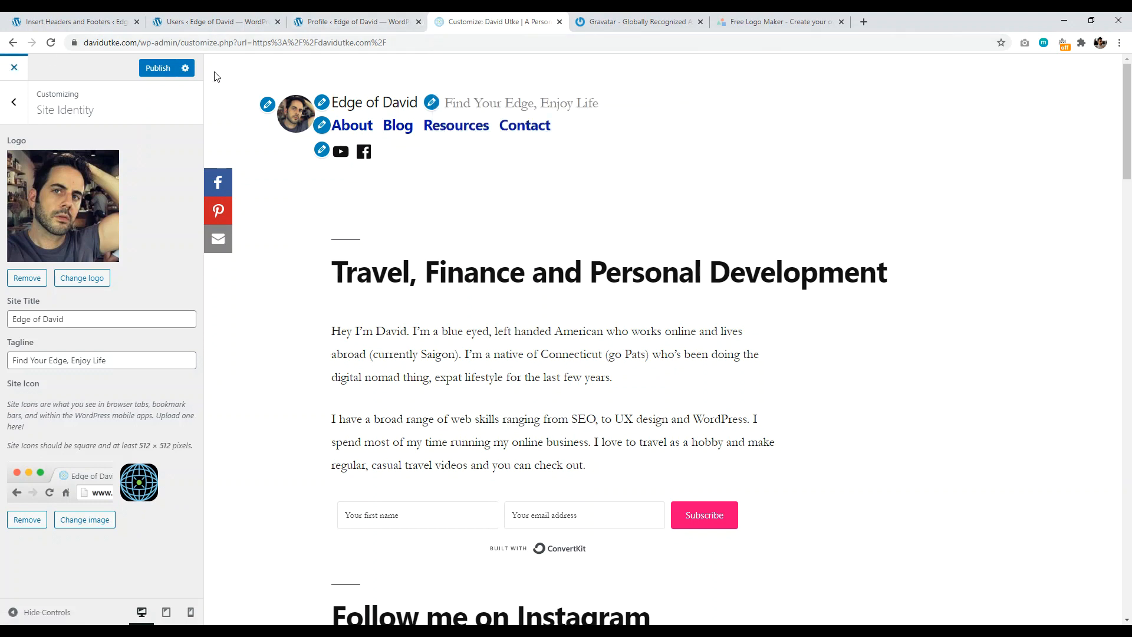
left_click(158, 69)
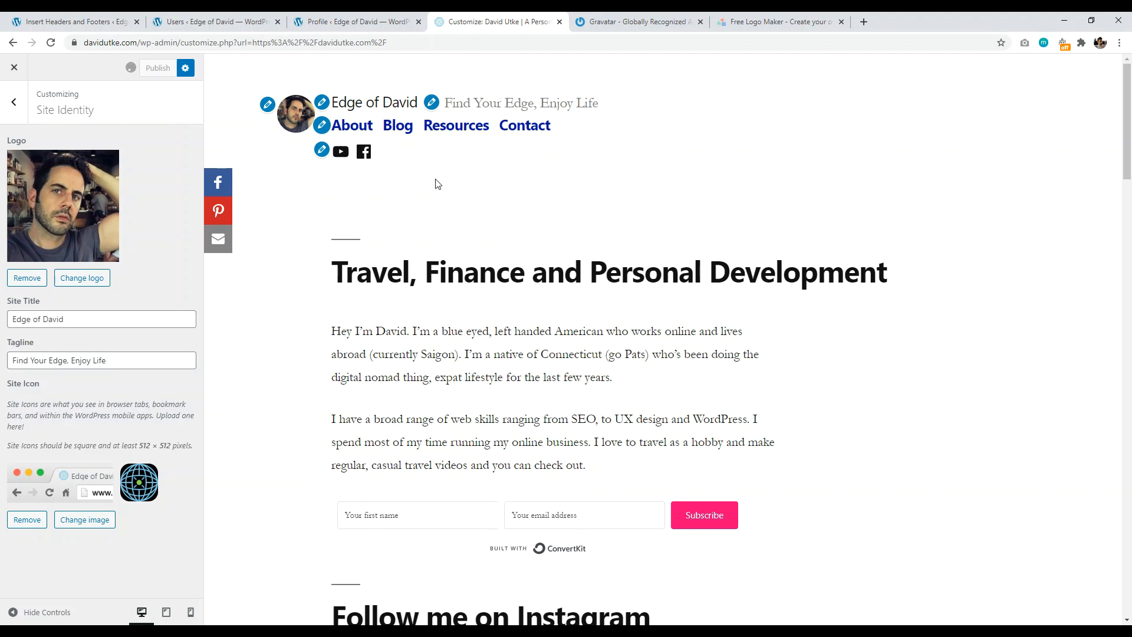
Step: Close the Customizer and scroll through the live Edge of David homepage to review it
left_click(14, 68)
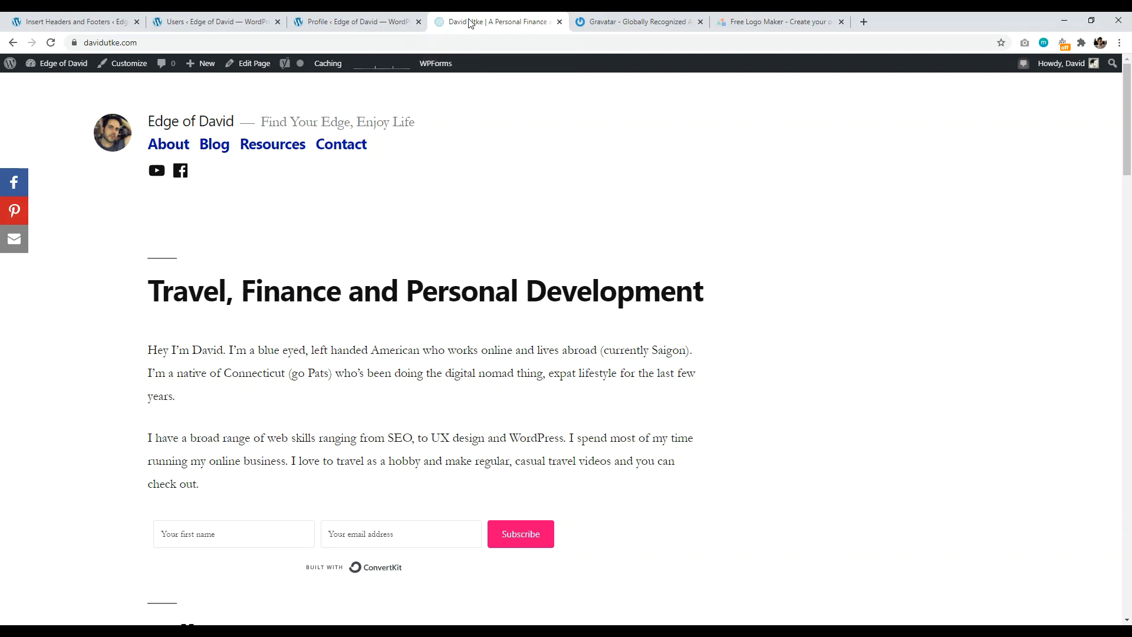
left_click_drag(1128, 123, 1129, 220)
left_click_drag(1126, 568, 1129, 100)
left_click_drag(1127, 171, 1113, 615)
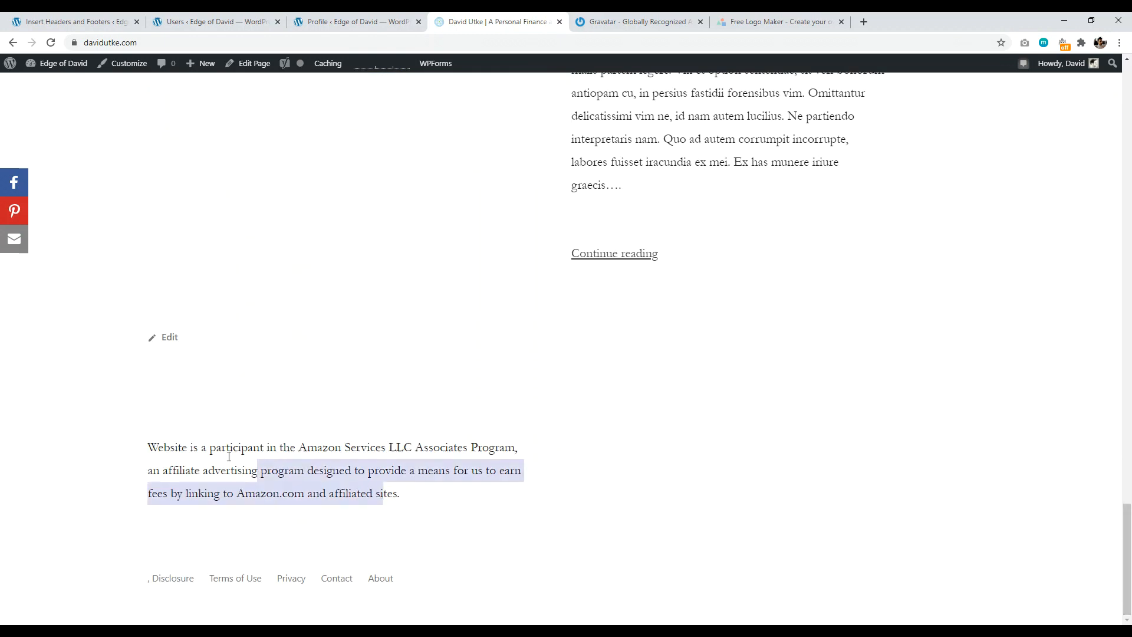
left_click_drag(229, 455, 183, 448)
left_click_drag(1129, 567, 1129, 135)
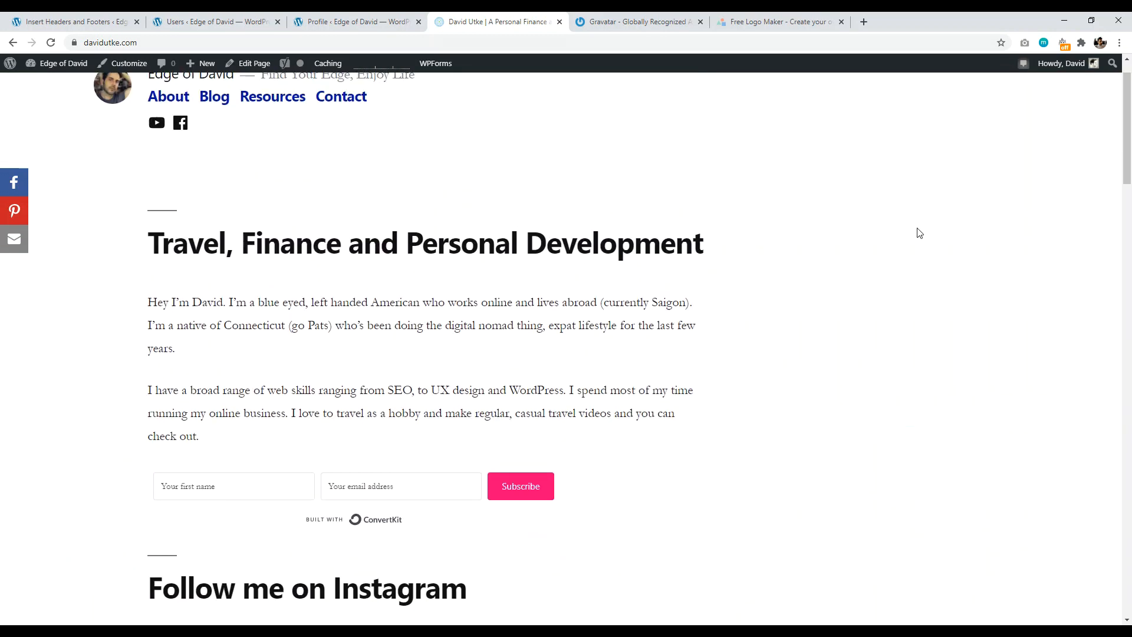